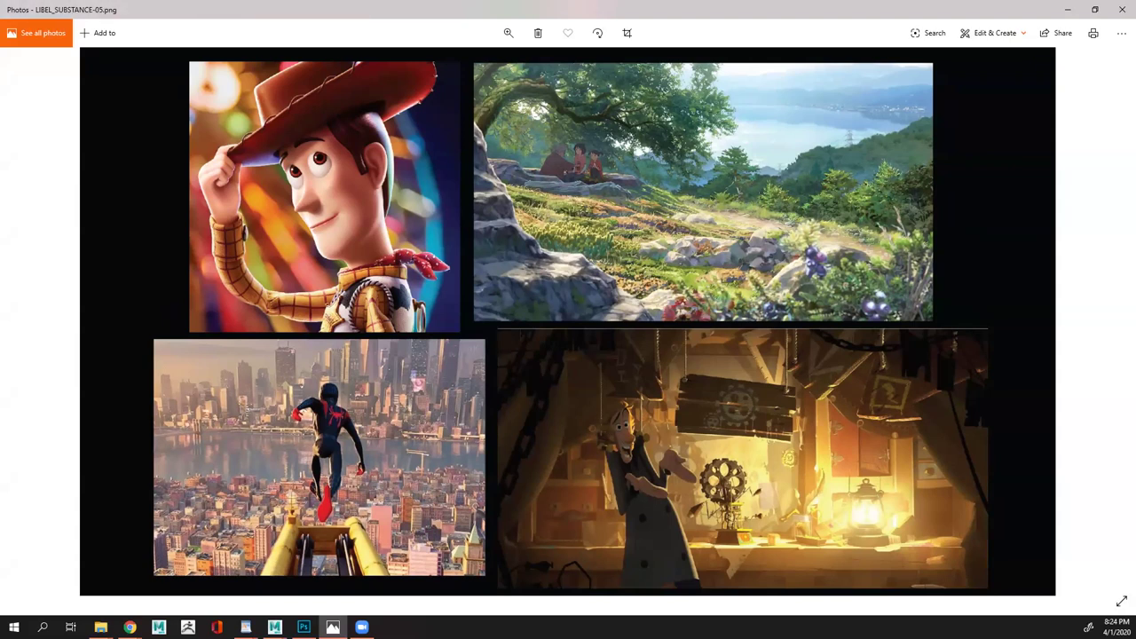
Advance the slide images from LIBEL_SUBSTANCE-05.png to the Substance Painter slide, LIBEL_SUBSTANCE-08.png
{"action": "key", "text": "alt+Tab"}
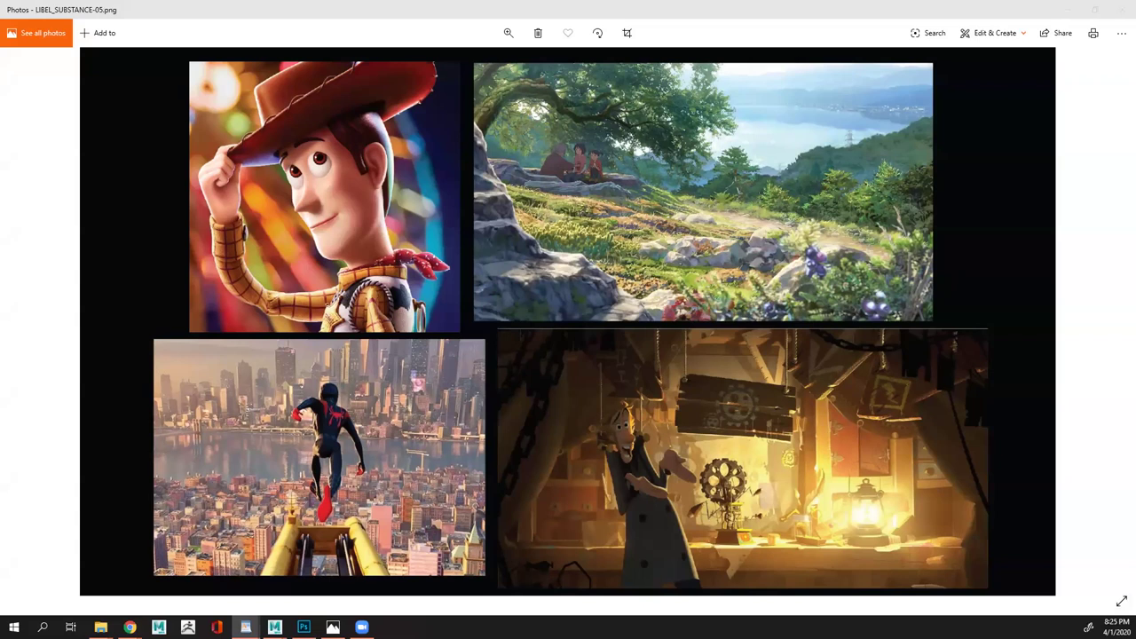
{"action": "left_click", "coordinate": [378, 172]}
{"action": "key", "text": "Right"}
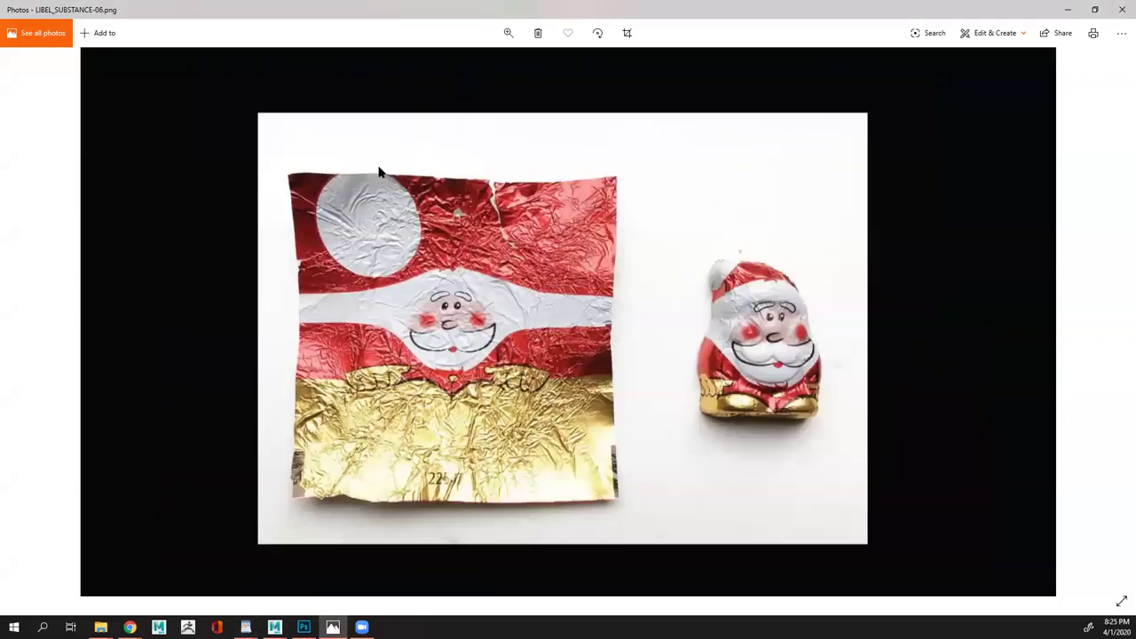
{"action": "key", "text": "Right"}
{"action": "key", "text": "Right"}
{"action": "key", "text": "Left"}
{"action": "key", "text": "Right"}
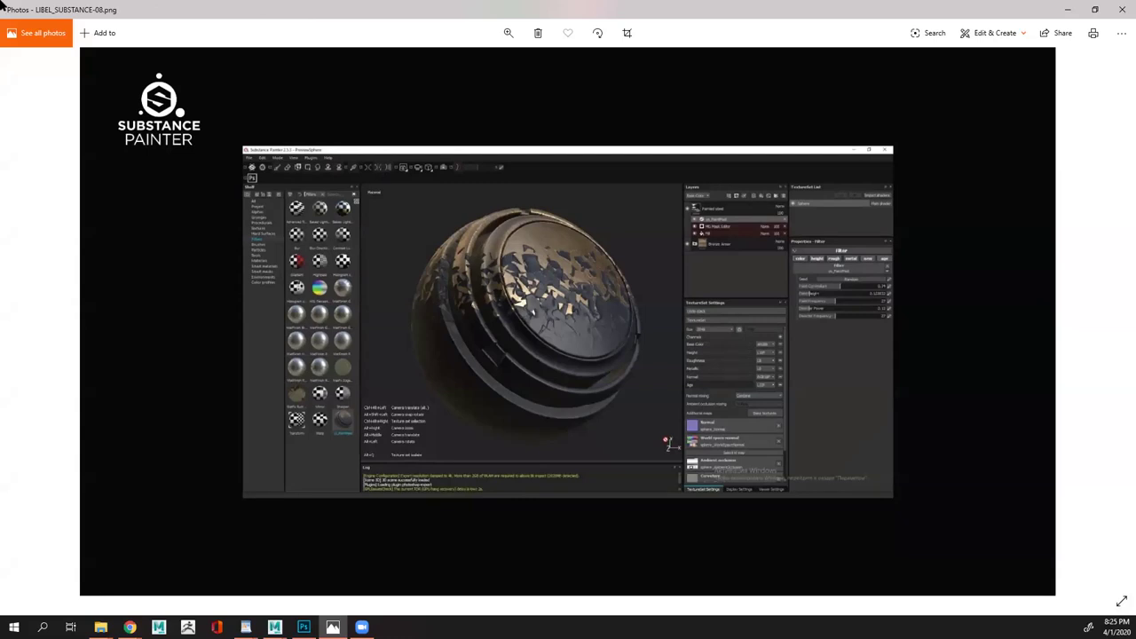
Switch to Chrome and search Google for "substanace painter"
{"action": "mouse_move", "coordinate": [129, 627]}
{"action": "left_click", "coordinate": [67, 576]}
{"action": "scroll", "coordinate": [443, 329], "scroll_direction": "down", "scroll_amount": 1}
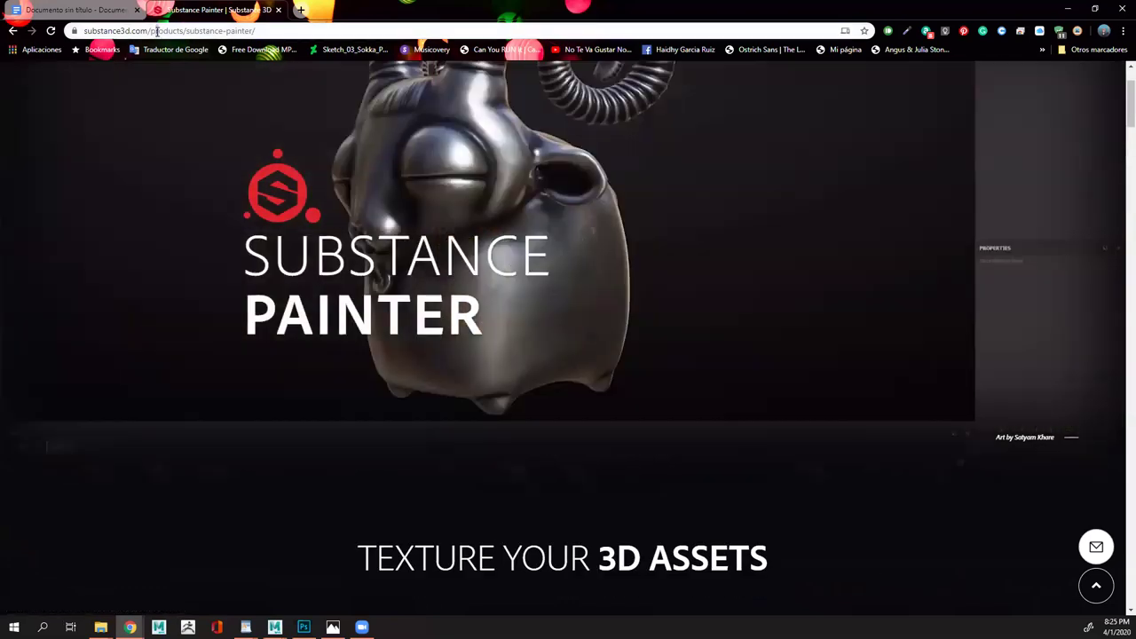
{"action": "left_click", "coordinate": [163, 29]}
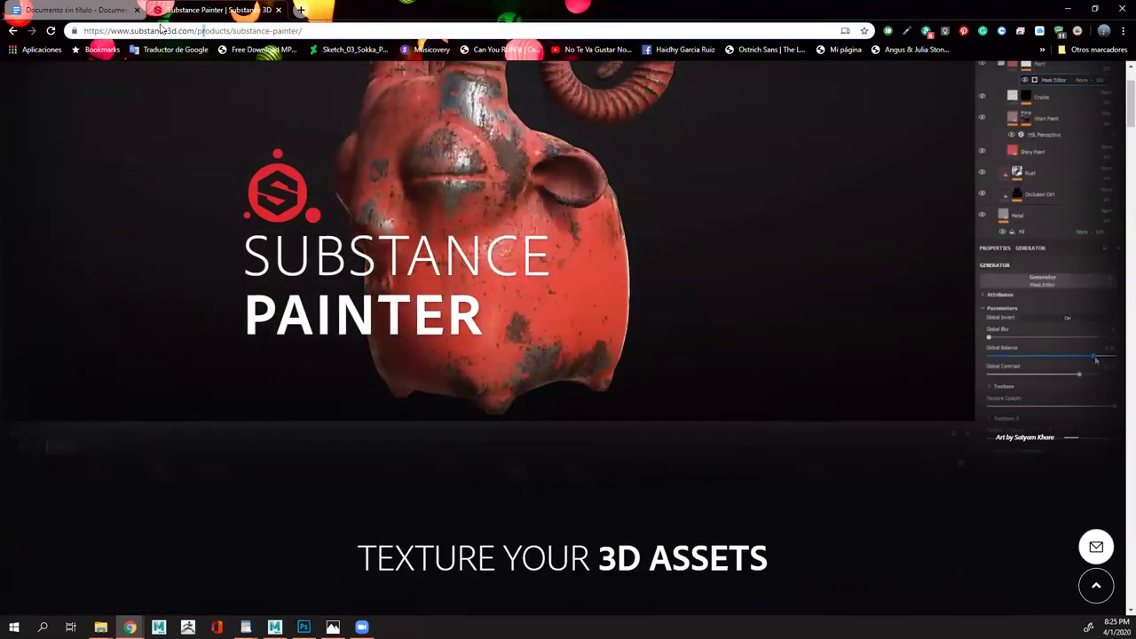
{"action": "type", "text": "sub"}
{"action": "key", "text": "BackSpace"}
{"action": "key", "text": "BackSpace"}
{"action": "type", "text": "ub"}
{"action": "key", "text": "Return"}
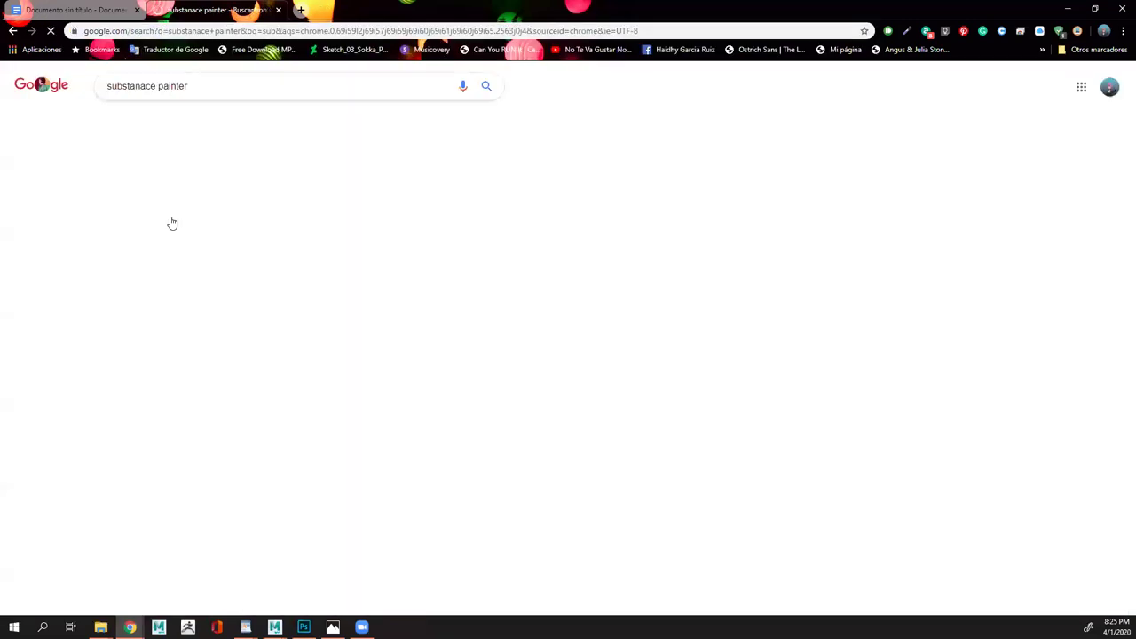
Open the Substance Painter product page on substance3d.com and look through its feature sections and product list
{"action": "left_click", "coordinate": [195, 228]}
{"action": "scroll", "coordinate": [380, 372], "scroll_direction": "down", "scroll_amount": 10}
{"action": "scroll", "coordinate": [417, 443], "scroll_direction": "down", "scroll_amount": 5}
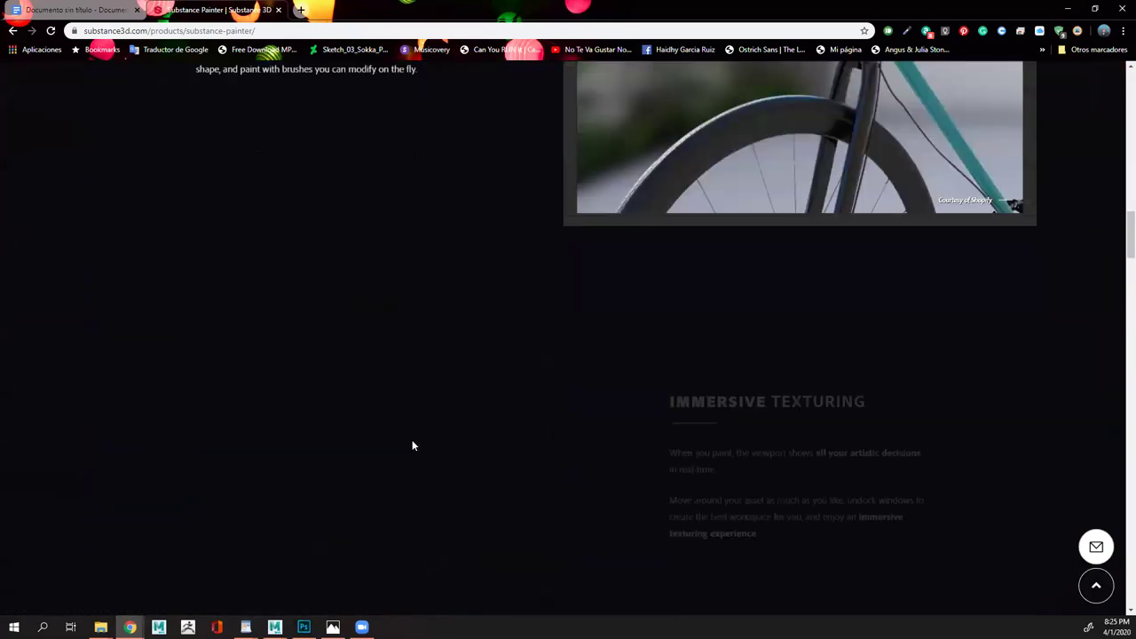
{"action": "scroll", "coordinate": [576, 450], "scroll_direction": "down", "scroll_amount": 5}
{"action": "scroll", "coordinate": [480, 441], "scroll_direction": "down", "scroll_amount": 10}
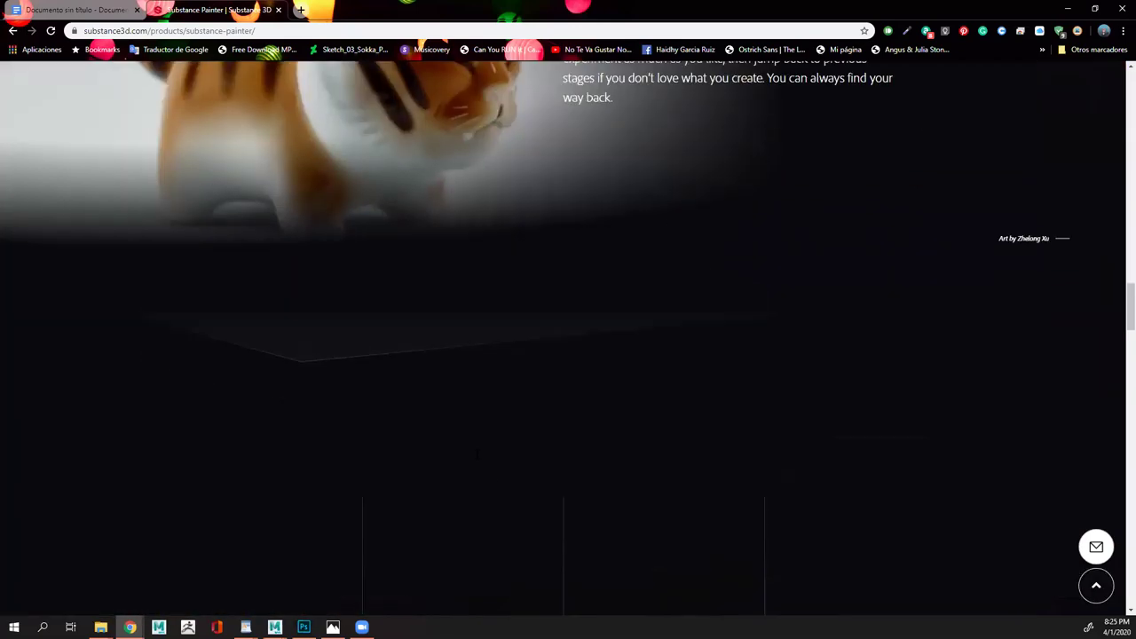
{"action": "scroll", "coordinate": [475, 388], "scroll_direction": "down", "scroll_amount": 3}
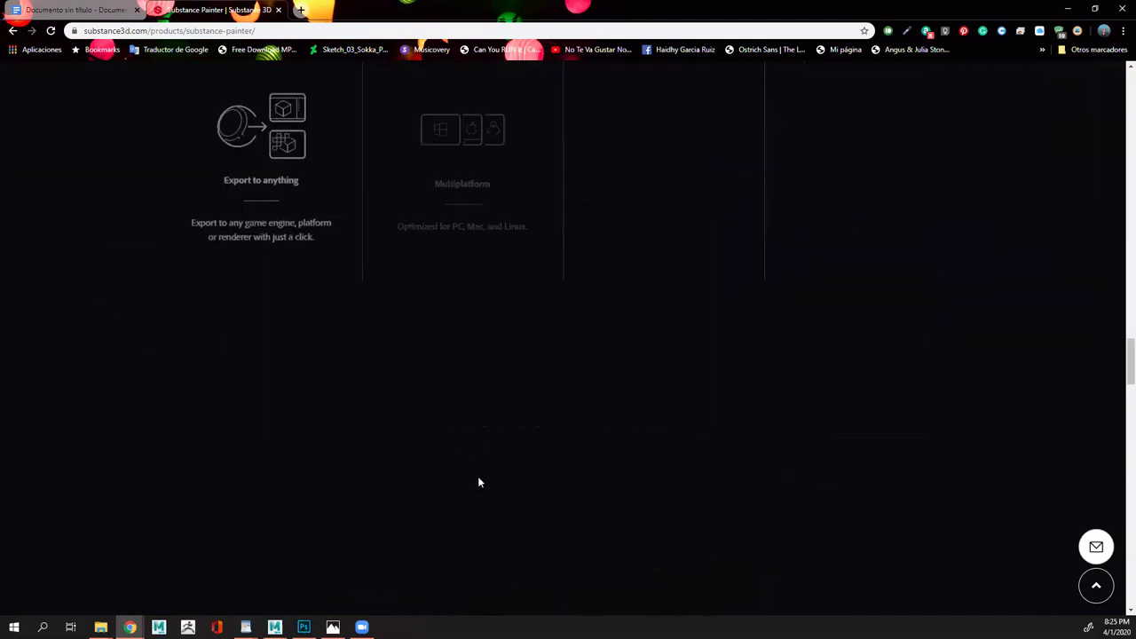
{"action": "scroll", "coordinate": [477, 475], "scroll_direction": "up", "scroll_amount": 15}
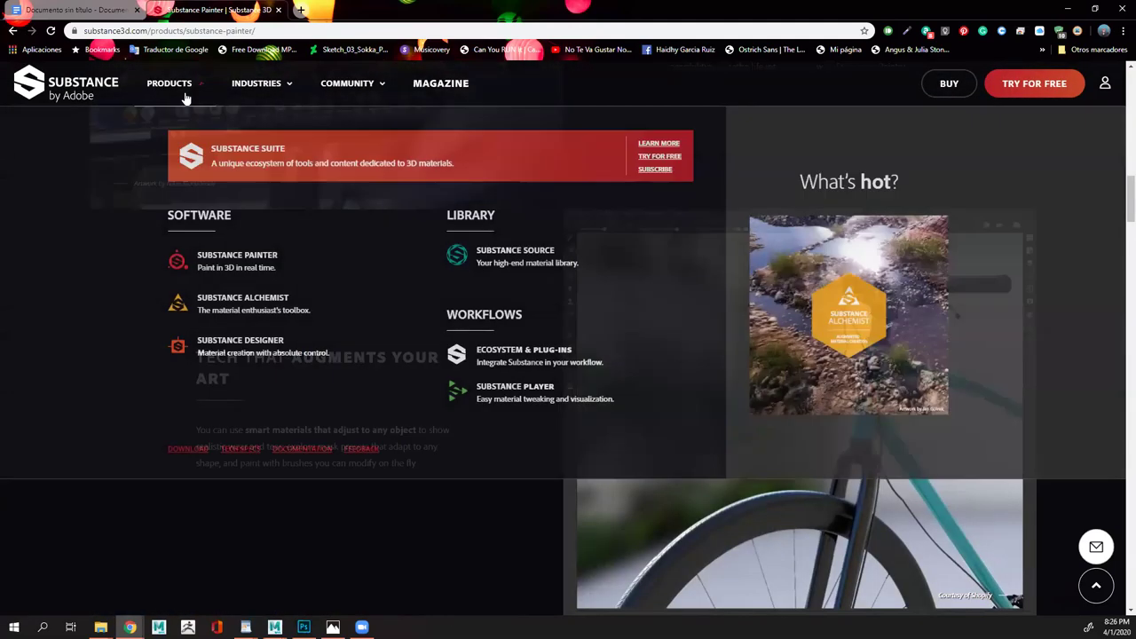
{"action": "scroll", "coordinate": [390, 432], "scroll_direction": "up", "scroll_amount": 10}
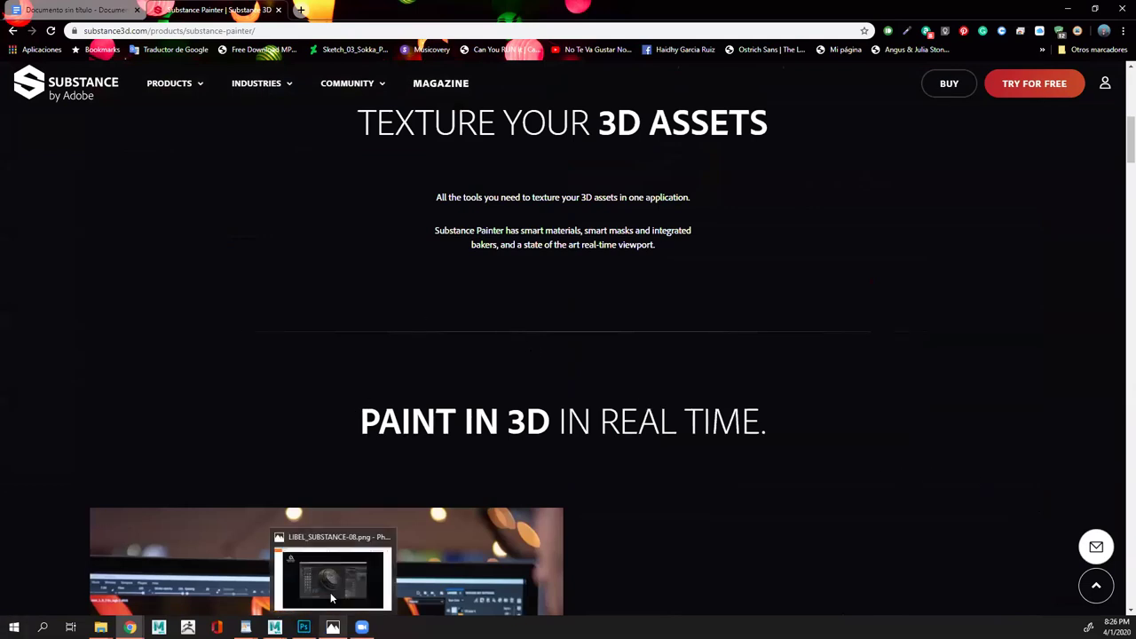
Return to the Photos slides and go past the Substance Designer slide to the Substance Alchemist one, LIBEL_SUBSTANCE-10.png
{"action": "left_click", "coordinate": [333, 627]}
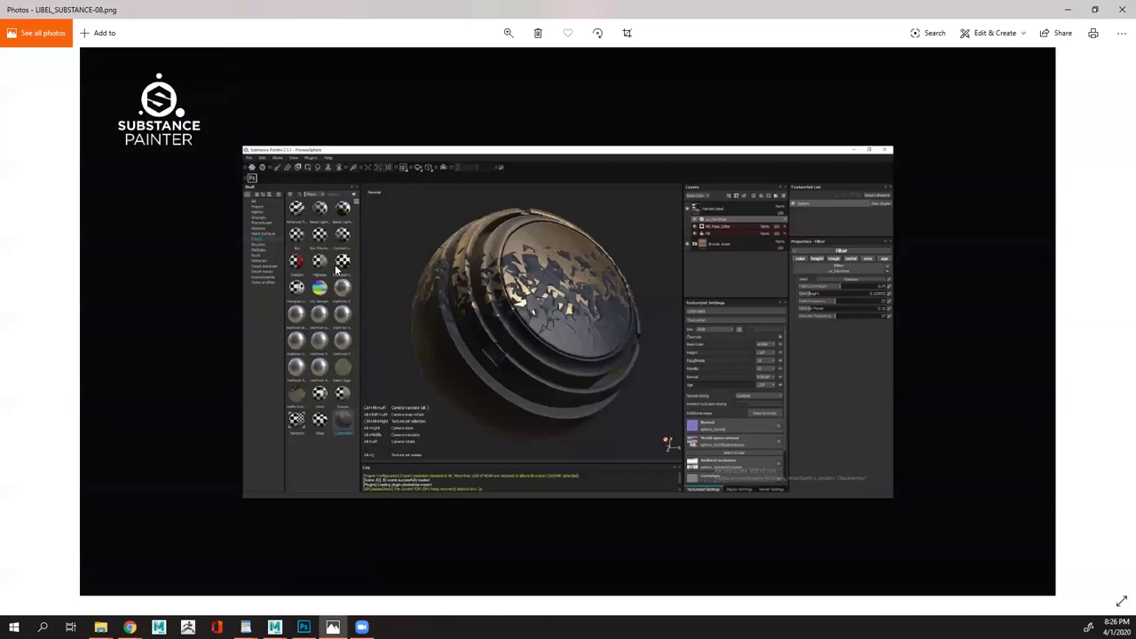
{"action": "key", "text": "Right"}
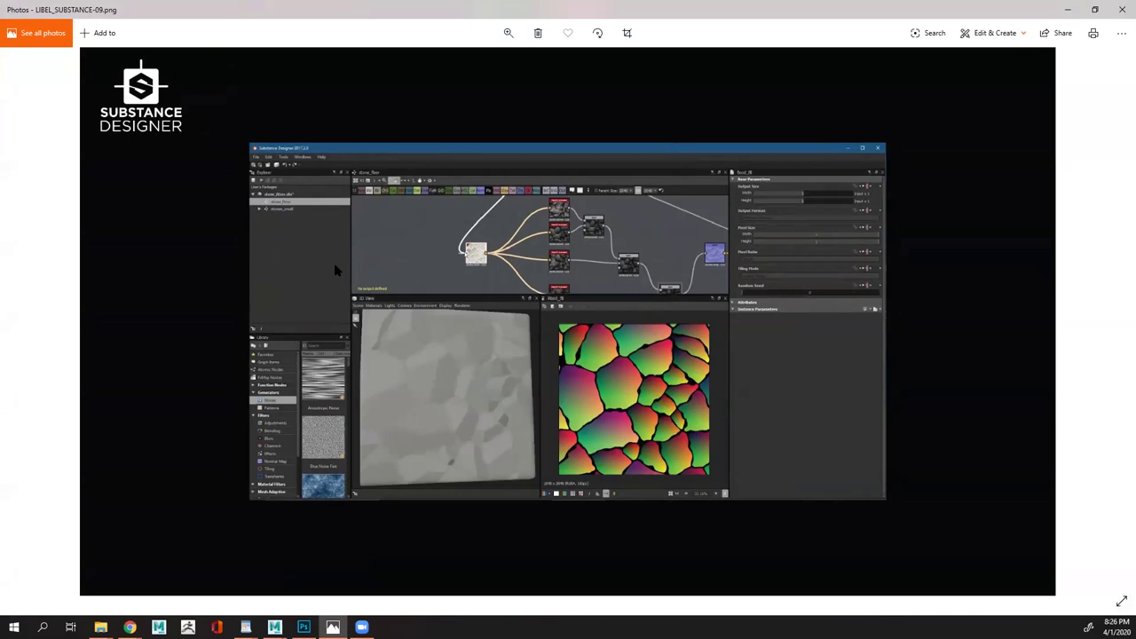
{"action": "key", "text": "Left"}
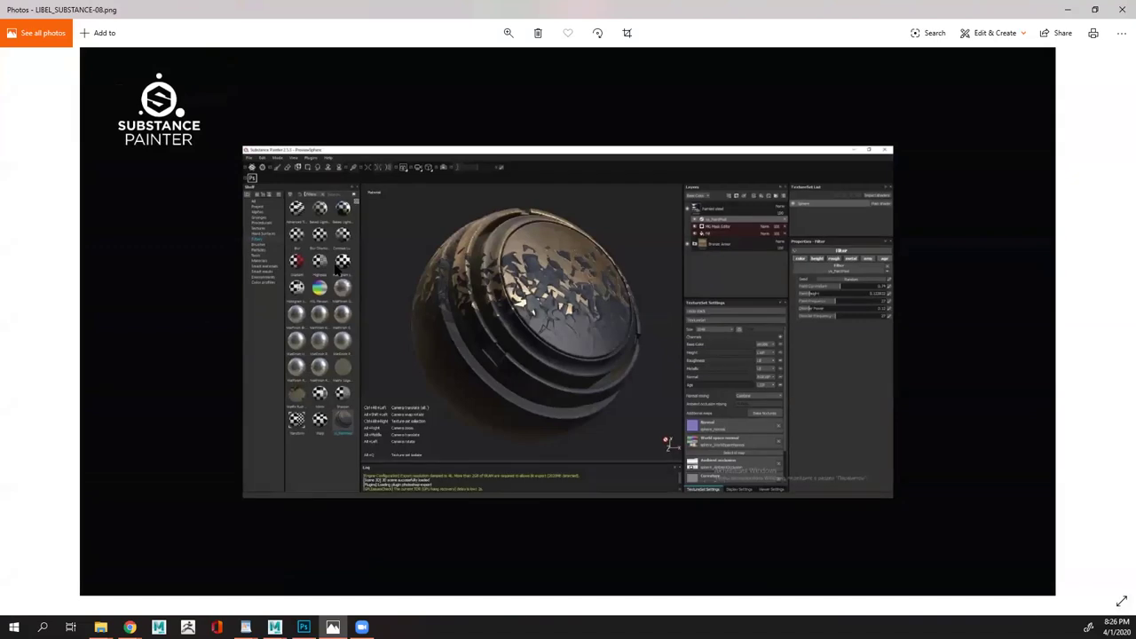
{"action": "key", "text": "Right"}
{"action": "key", "text": "Right"}
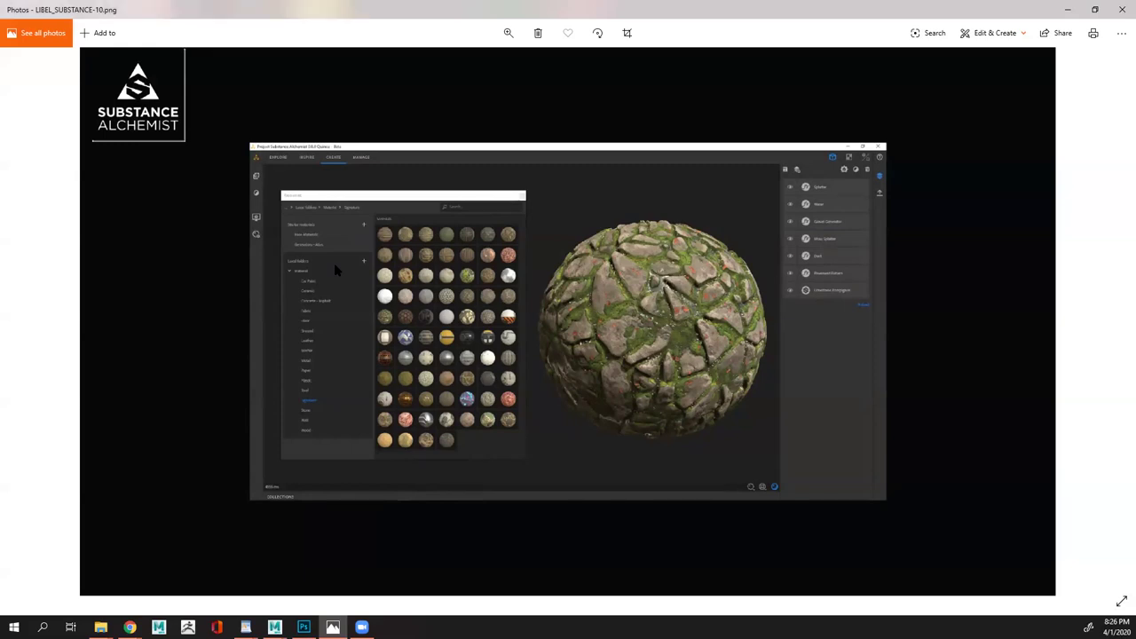
Compare the Substance Painter and Substance Designer slides, finishing on the Designer one, LIBEL_SUBSTANCE-09.png
{"action": "key", "text": "Left"}
{"action": "key", "text": "Left"}
{"action": "key", "text": "Right"}
{"action": "key", "text": "Left"}
{"action": "key", "text": "Right"}
{"action": "key", "text": "Left"}
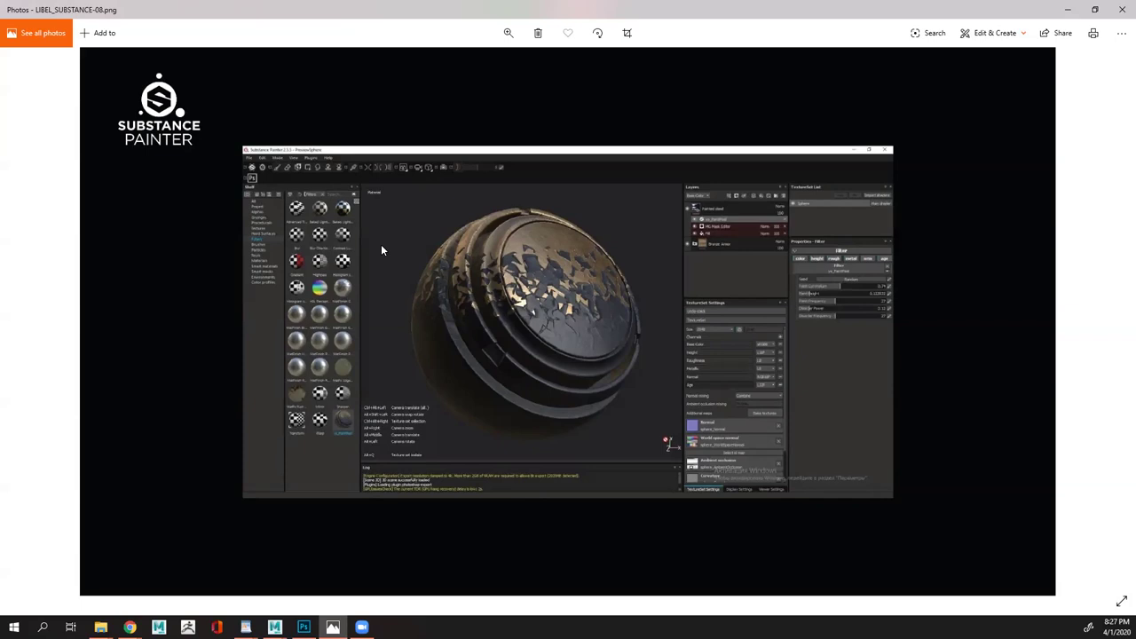
{"action": "key", "text": "Right"}
{"action": "key", "text": "Left"}
{"action": "key", "text": "Right"}
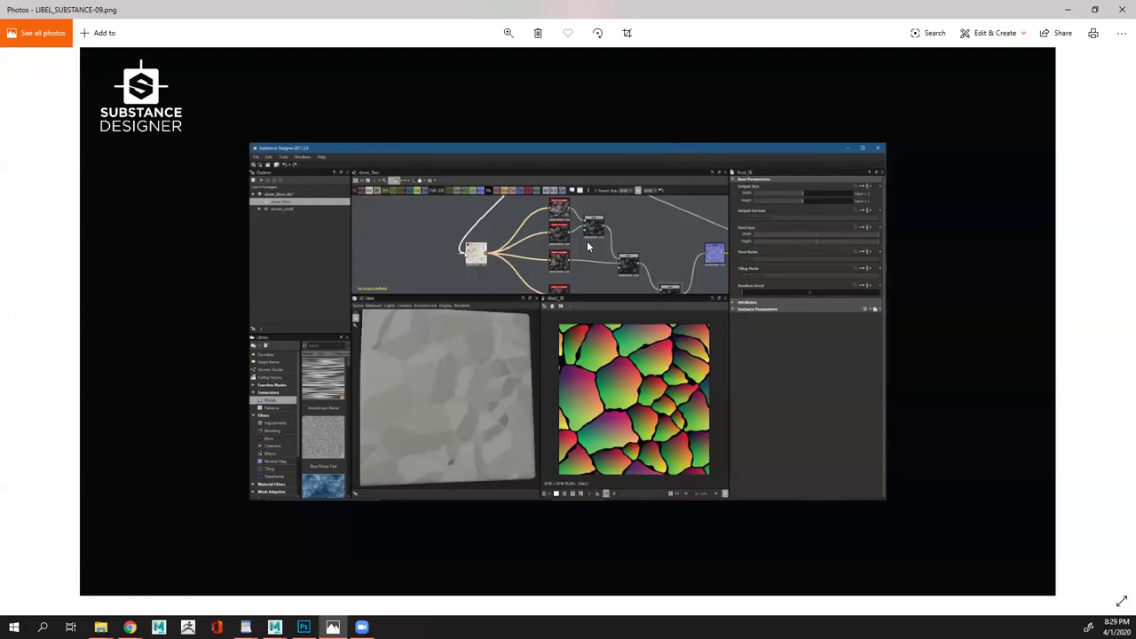
Examine the node graph in the Substance Designer slide up close, then return to the full image
{"action": "scroll", "coordinate": [577, 293], "scroll_direction": "up", "scroll_amount": 2}
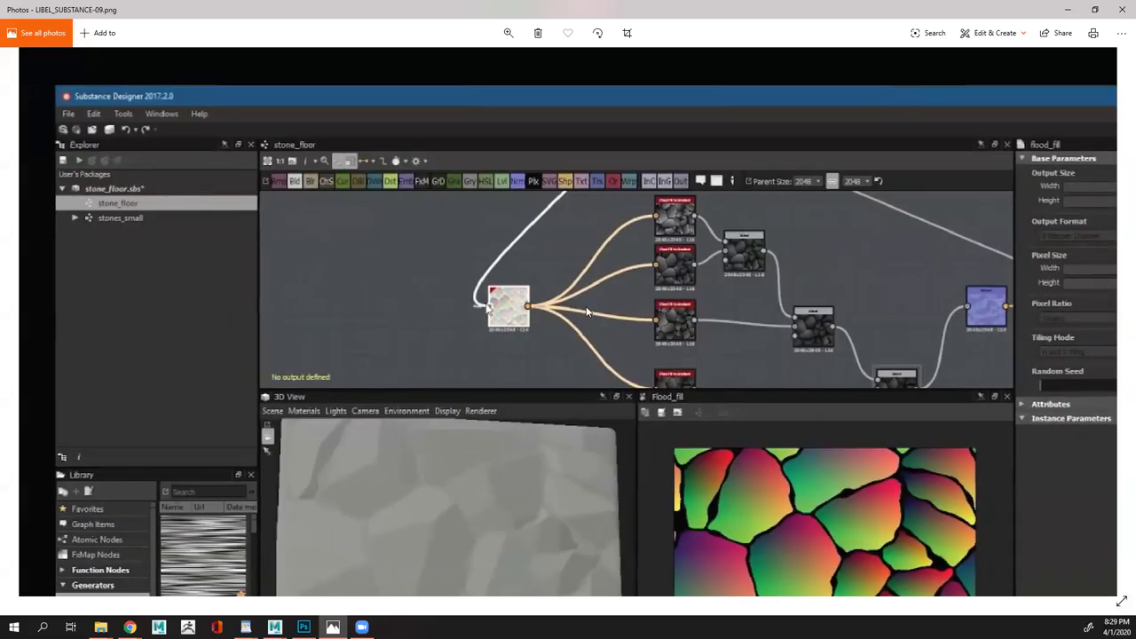
{"action": "scroll", "coordinate": [633, 293], "scroll_direction": "up", "scroll_amount": 2}
{"action": "scroll", "coordinate": [600, 364], "scroll_direction": "up", "scroll_amount": 1}
{"action": "scroll", "coordinate": [899, 342], "scroll_direction": "right", "scroll_amount": 3}
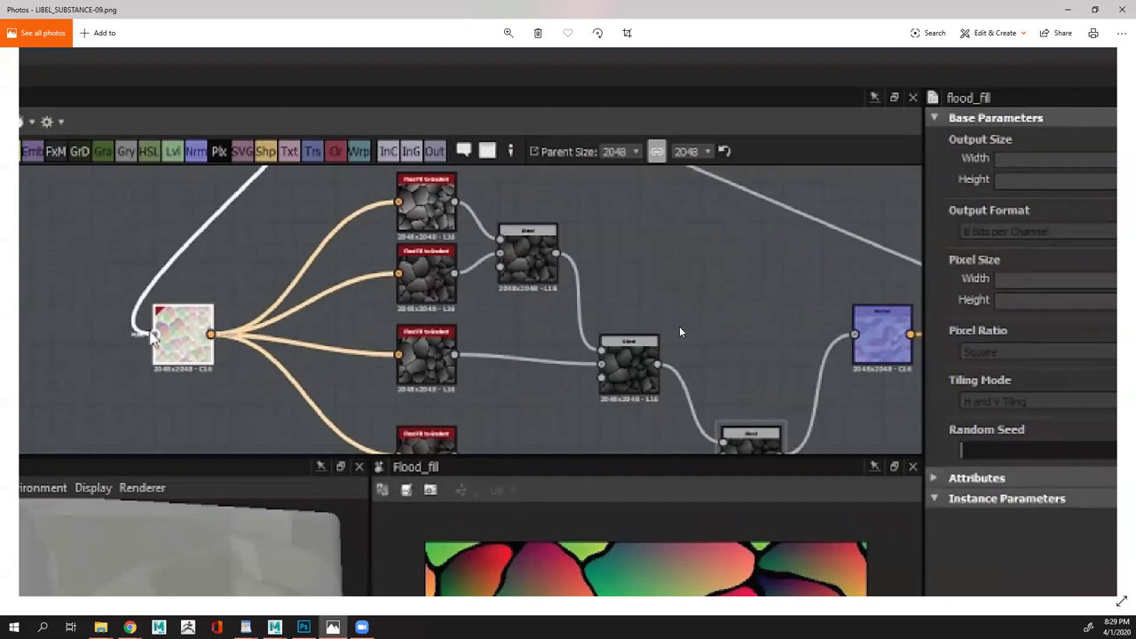
{"action": "scroll", "coordinate": [627, 325], "scroll_direction": "down", "scroll_amount": 5}
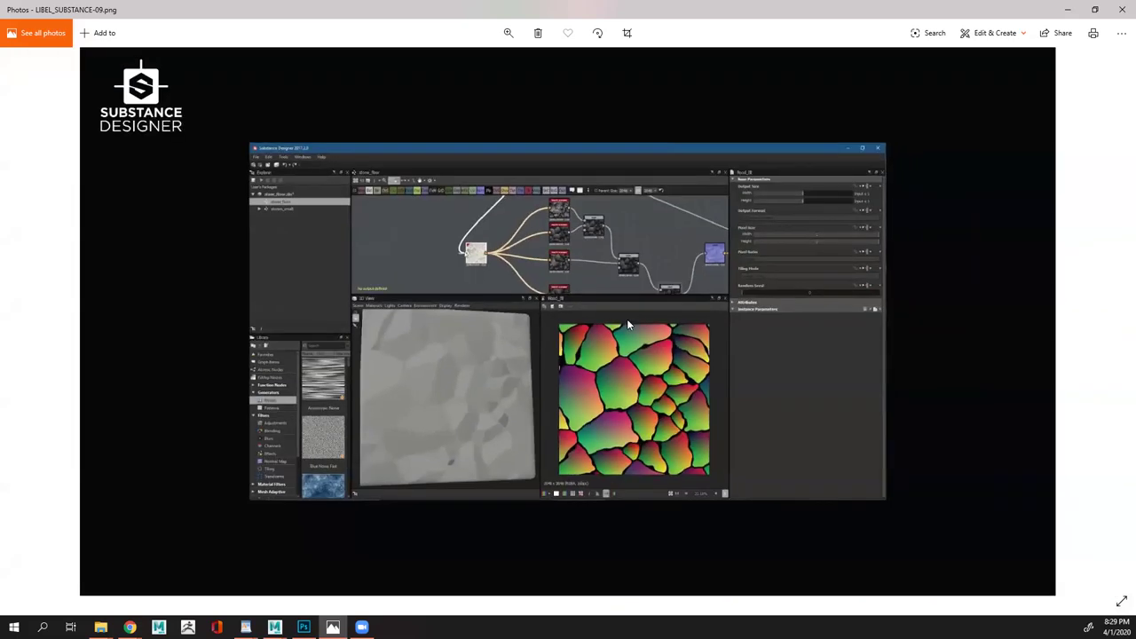
Examine the material library and the mossy stone sphere up close in the Substance Alchemist slide
{"action": "key", "text": "Right"}
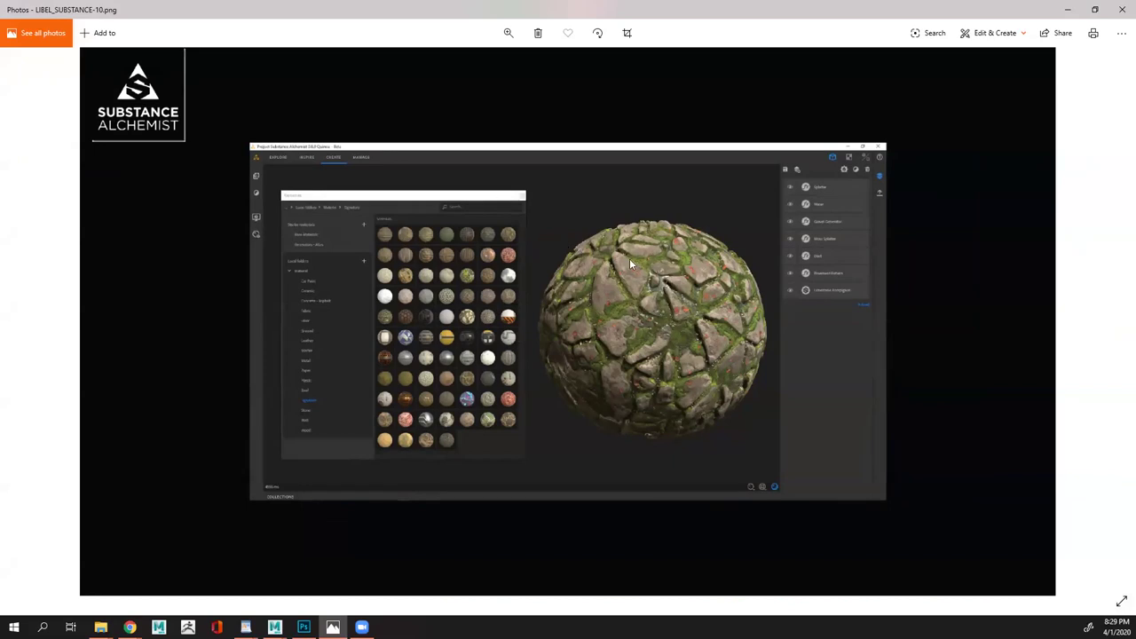
{"action": "scroll", "coordinate": [625, 253], "scroll_direction": "up", "scroll_amount": 3}
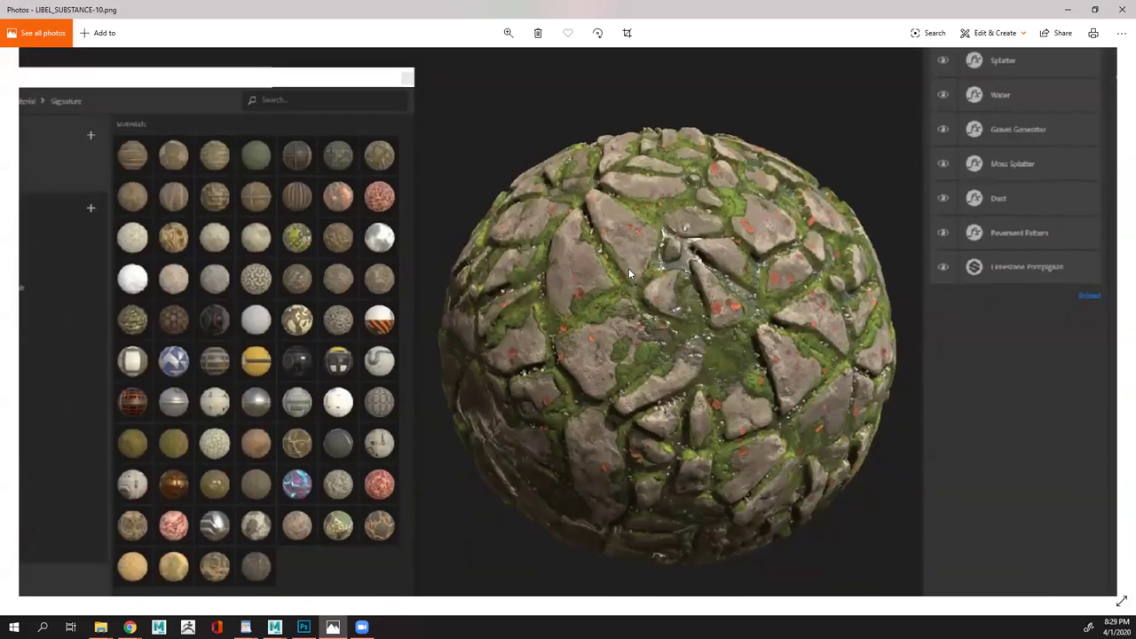
{"action": "left_click_drag", "start_coordinate": [629, 268], "coordinate": [823, 297]}
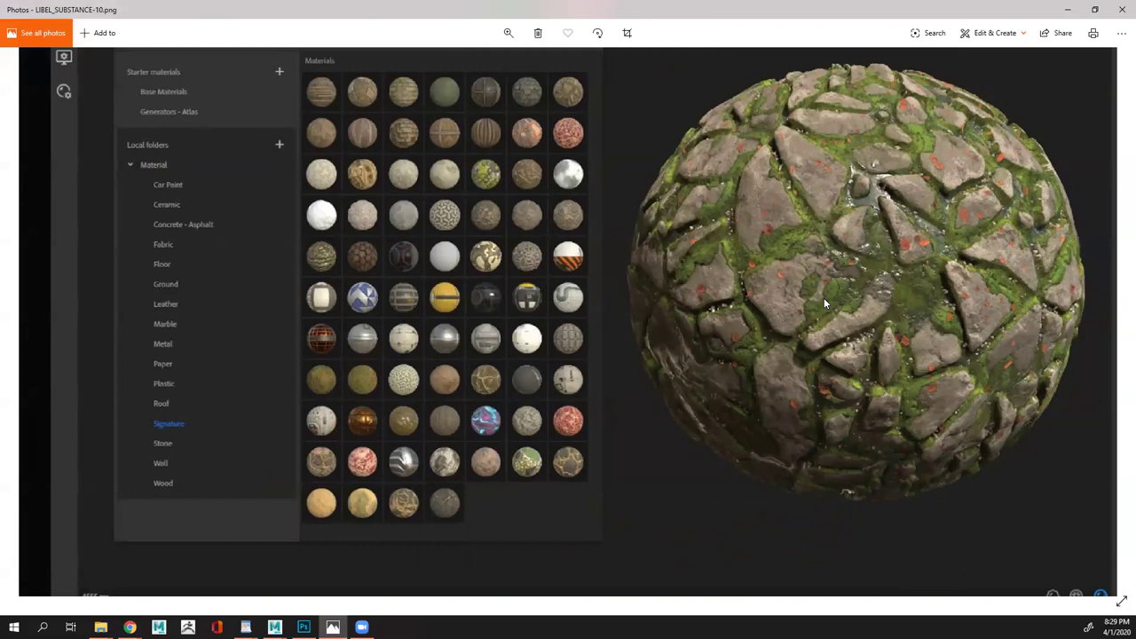
{"action": "key", "text": "alt+Tab"}
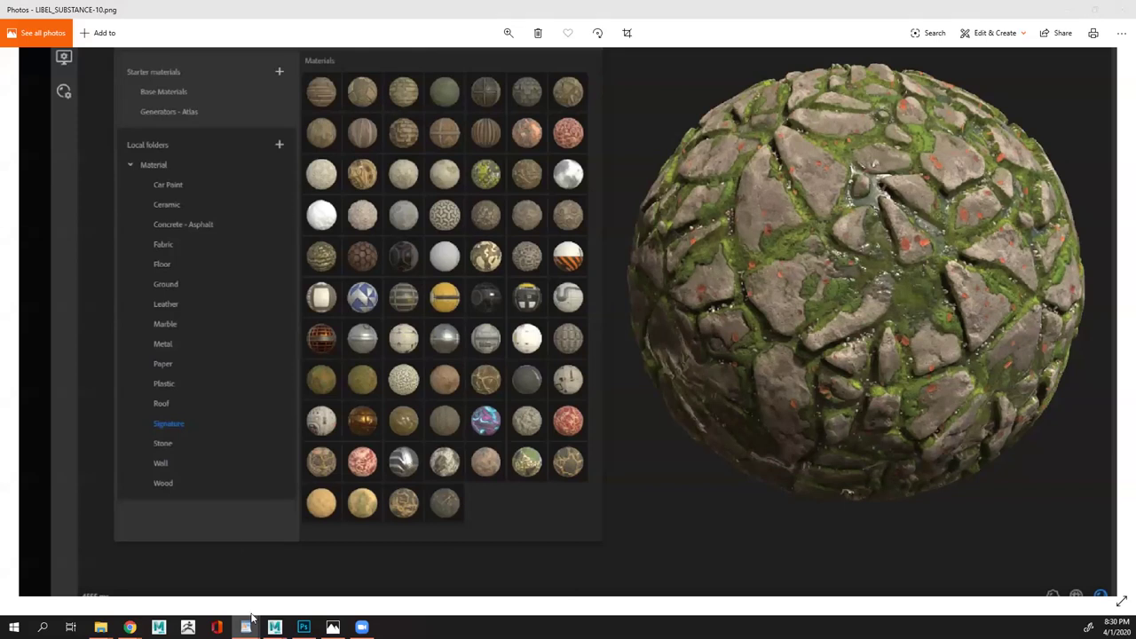
Switch to Substance Designer in a maximized window and list the HDRI environments in its library
{"action": "key", "text": "Left"}
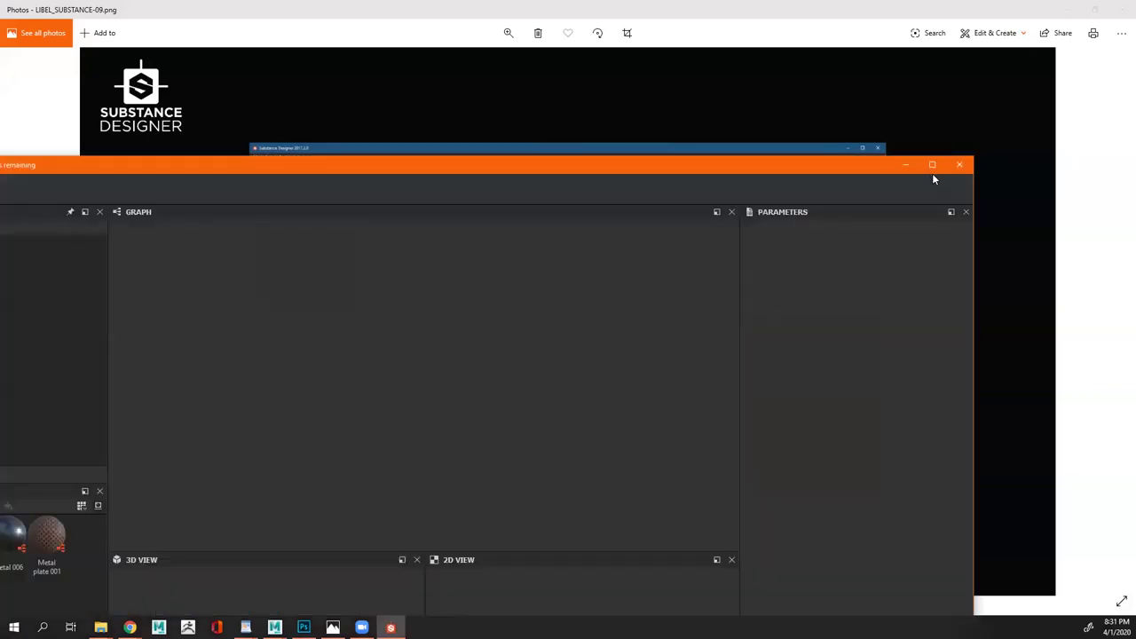
{"action": "left_click", "coordinate": [931, 164]}
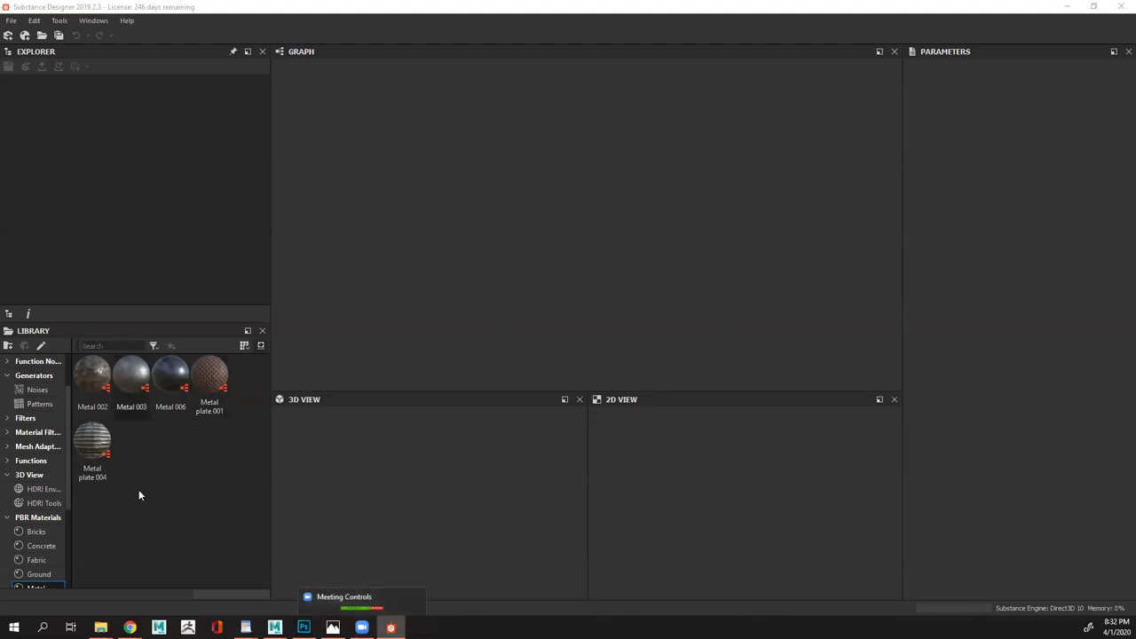
{"action": "left_click", "coordinate": [41, 488]}
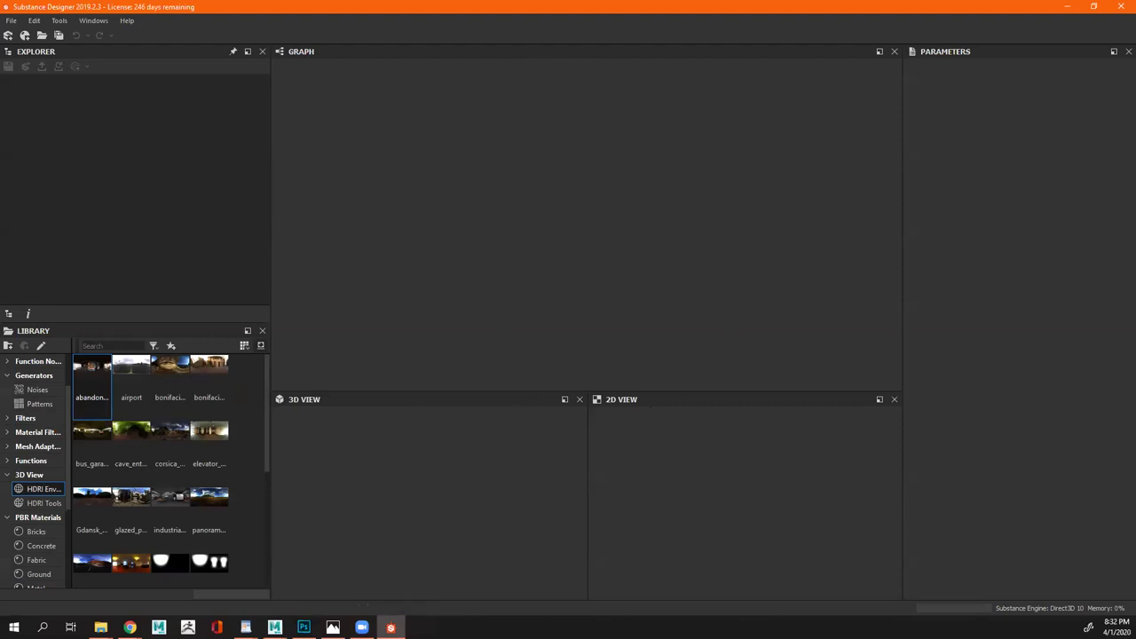
Start a new Substance graph and look through the available graph templates
{"action": "left_click", "coordinate": [11, 20]}
{"action": "left_click", "coordinate": [40, 36]}
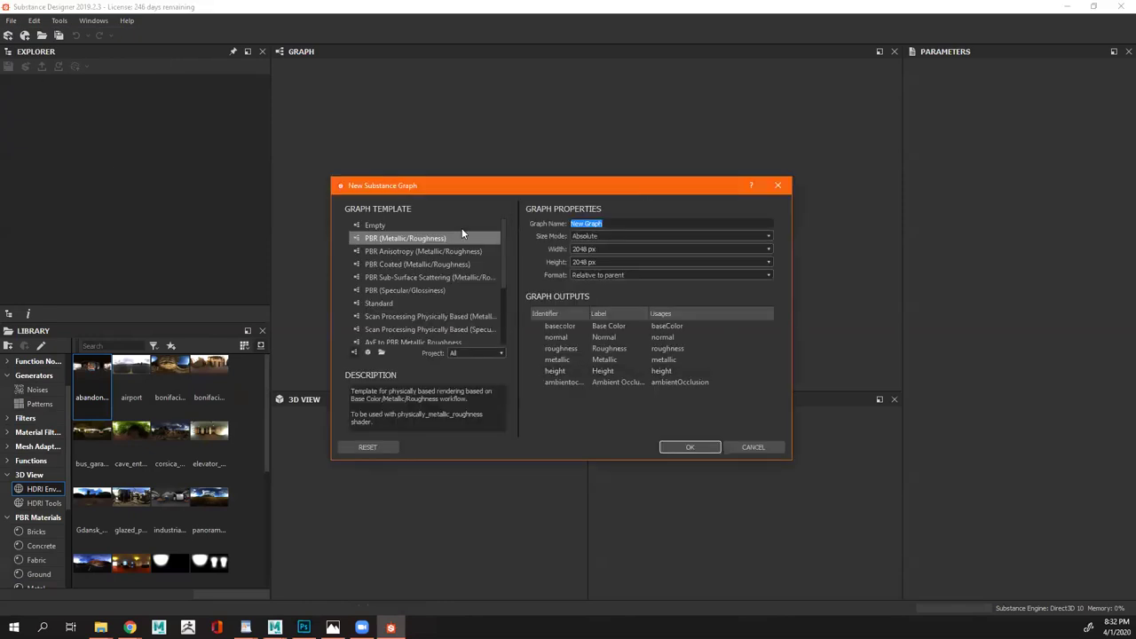
{"action": "scroll", "coordinate": [439, 301], "scroll_direction": "down", "scroll_amount": 3}
{"action": "scroll", "coordinate": [444, 298], "scroll_direction": "up", "scroll_amount": 3}
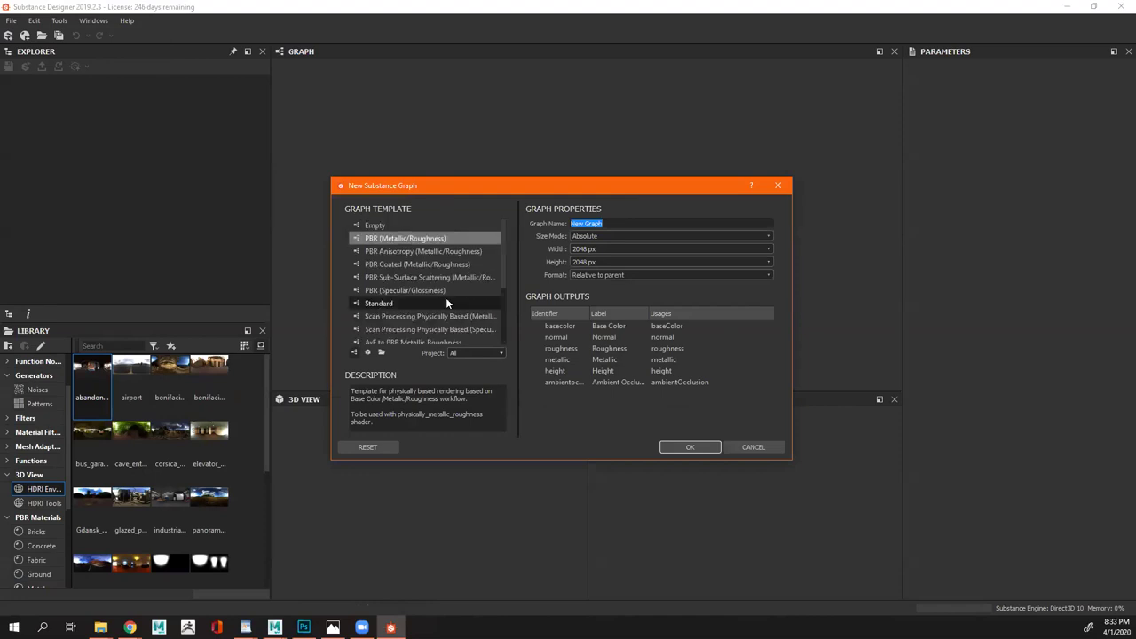
Examine the descriptions and outputs of the Empty, PBR Anisotropy, PBR Sub-Surface Scattering and neighbouring graph templates
{"action": "left_click", "coordinate": [374, 226]}
{"action": "left_click", "coordinate": [389, 251]}
{"action": "left_click", "coordinate": [395, 277]}
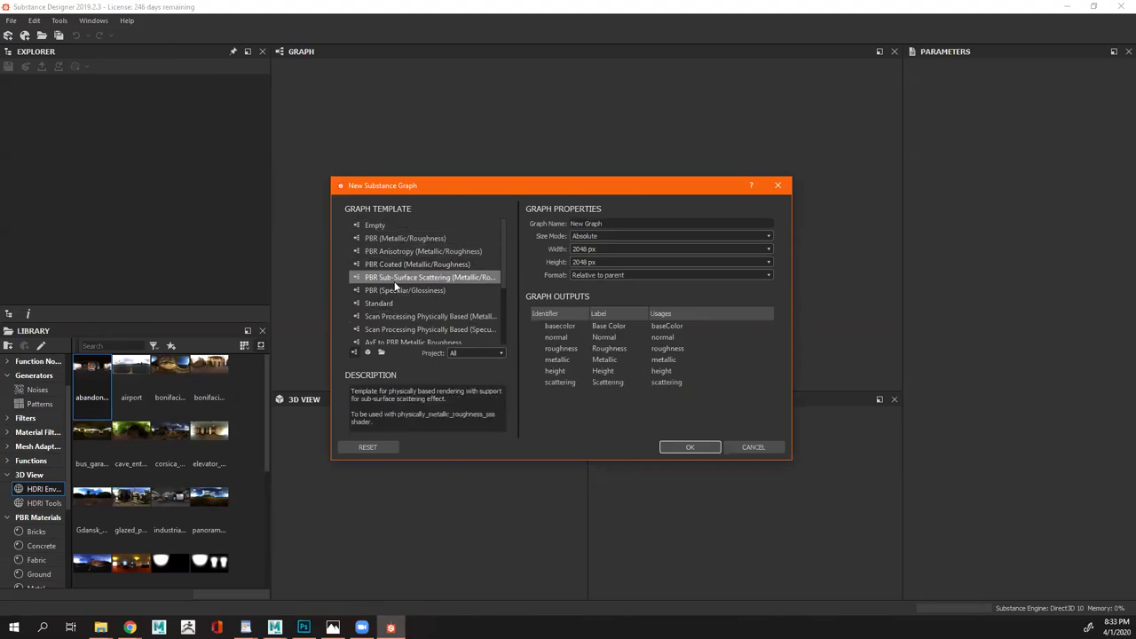
{"action": "key", "text": "Up"}
{"action": "key", "text": "Up"}
{"action": "key", "text": "Up"}
{"action": "key", "text": "Up"}
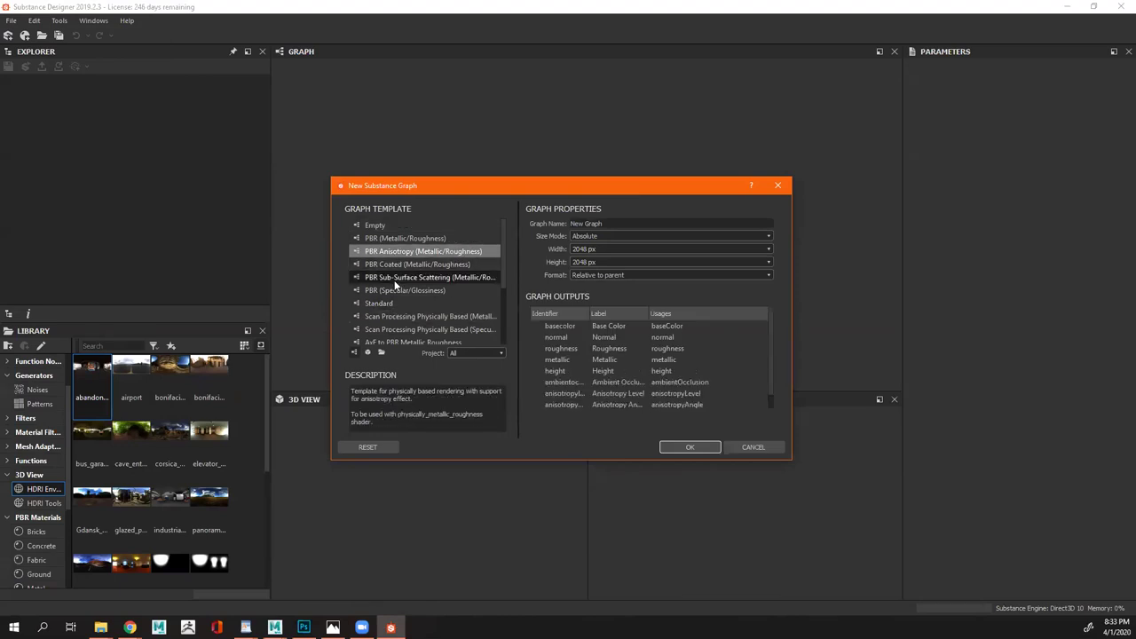
{"action": "key", "text": "Down"}
{"action": "key", "text": "Down"}
{"action": "key", "text": "Up"}
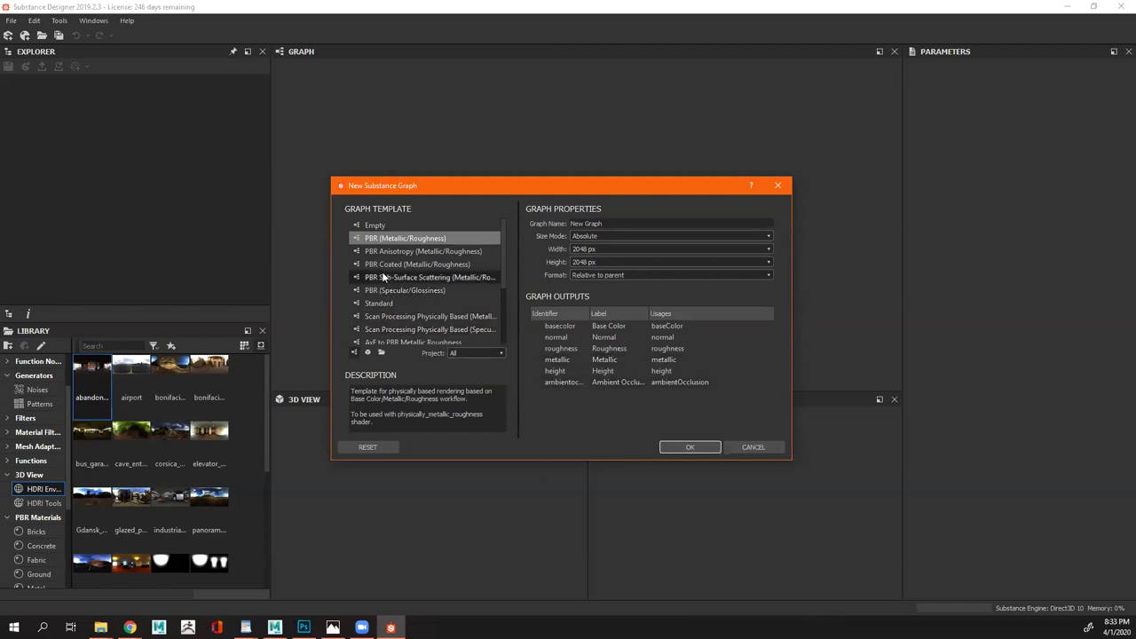
Compare the outputs of the PBR (Specular/Glossiness) and PBR (Metallic/Roughness) templates, leaving PBR (Metallic/Roughness) selected
{"action": "left_click", "coordinate": [417, 291]}
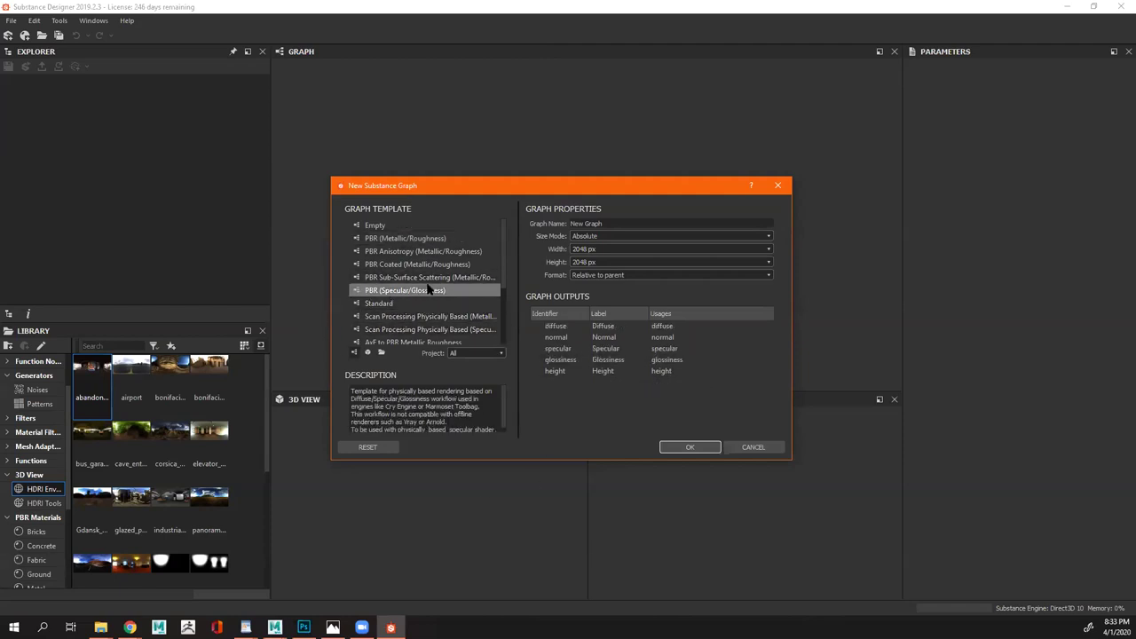
{"action": "left_click", "coordinate": [403, 238]}
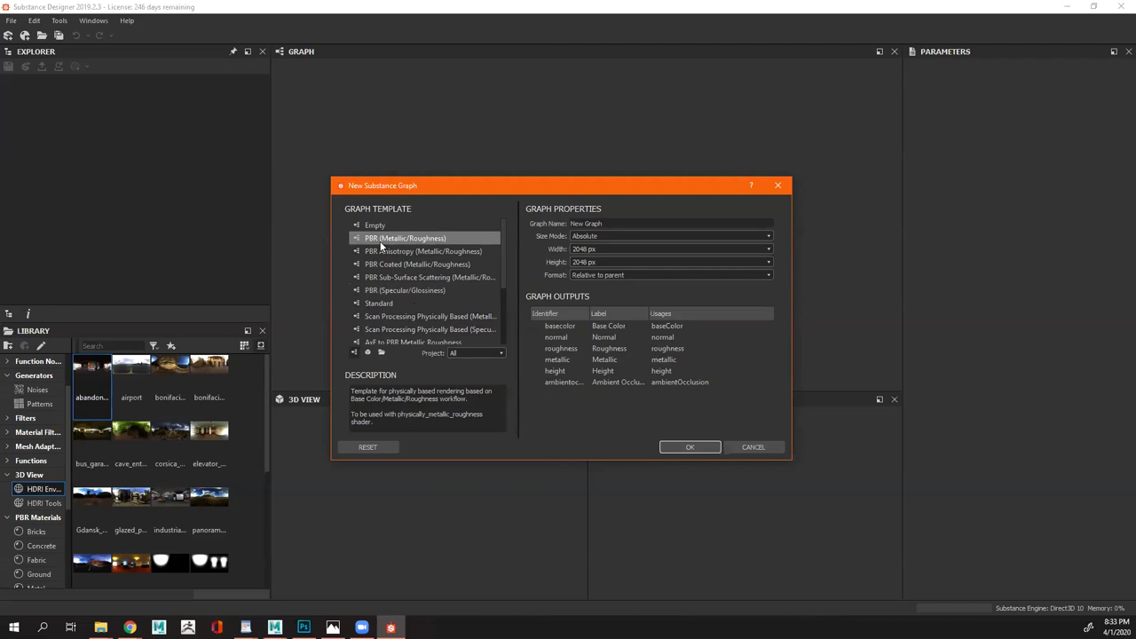
{"action": "left_click", "coordinate": [435, 290]}
{"action": "left_click", "coordinate": [437, 240]}
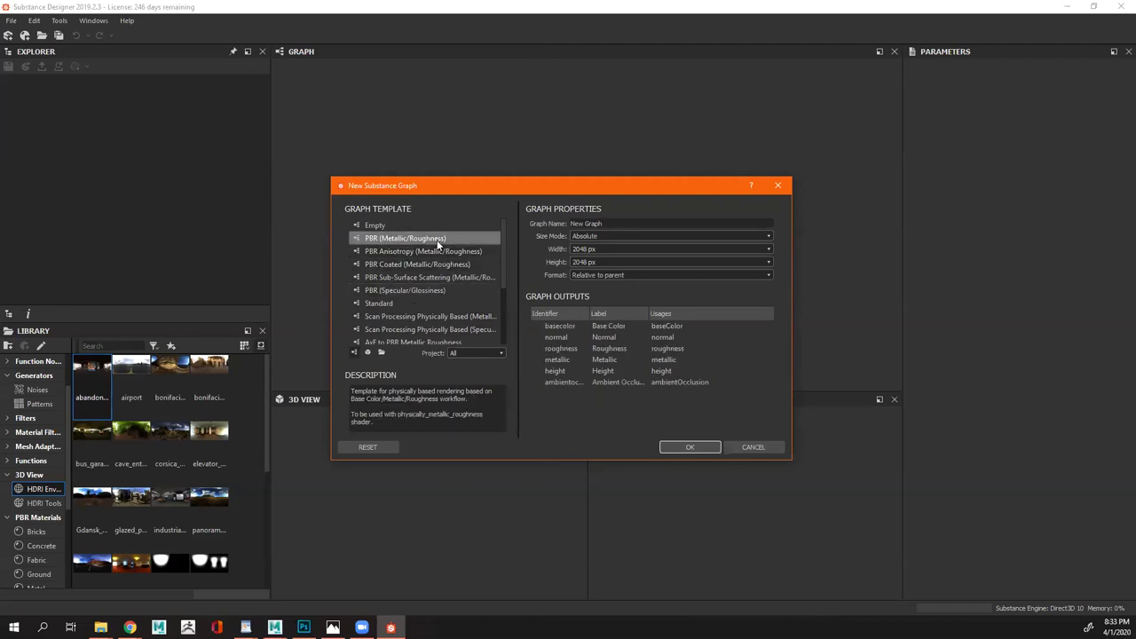
Recheck the output maps of PBR (Specular/Glossiness) against PBR (Metallic/Roughness), keeping the metallic template chosen
{"action": "left_click", "coordinate": [436, 292]}
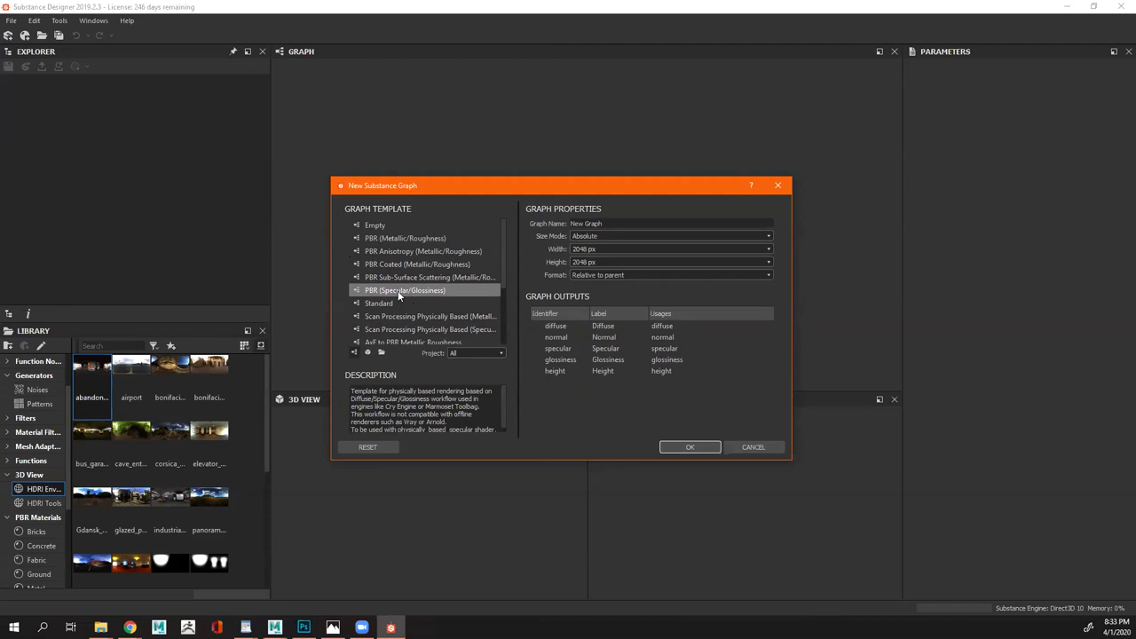
{"action": "left_click", "coordinate": [414, 238]}
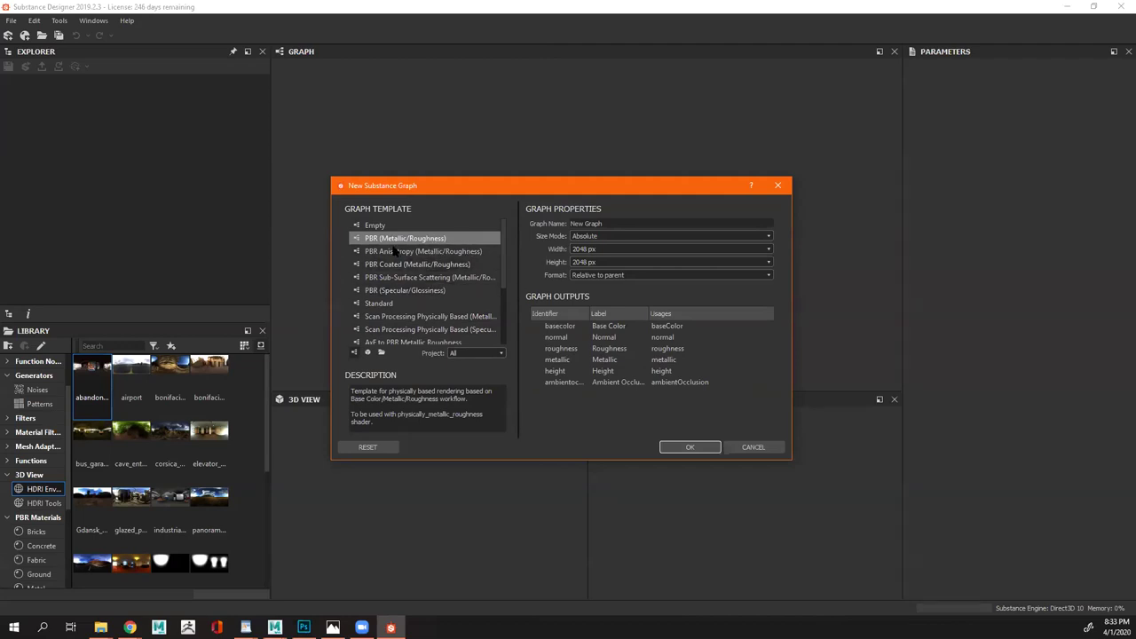
{"action": "left_click", "coordinate": [435, 291]}
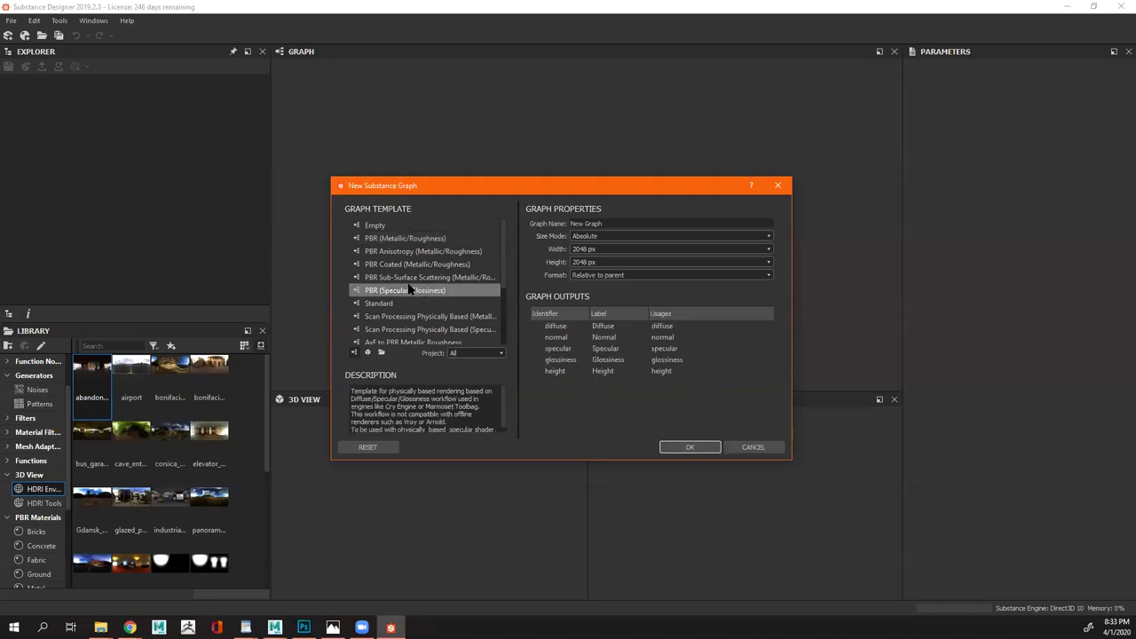
{"action": "left_click", "coordinate": [404, 238]}
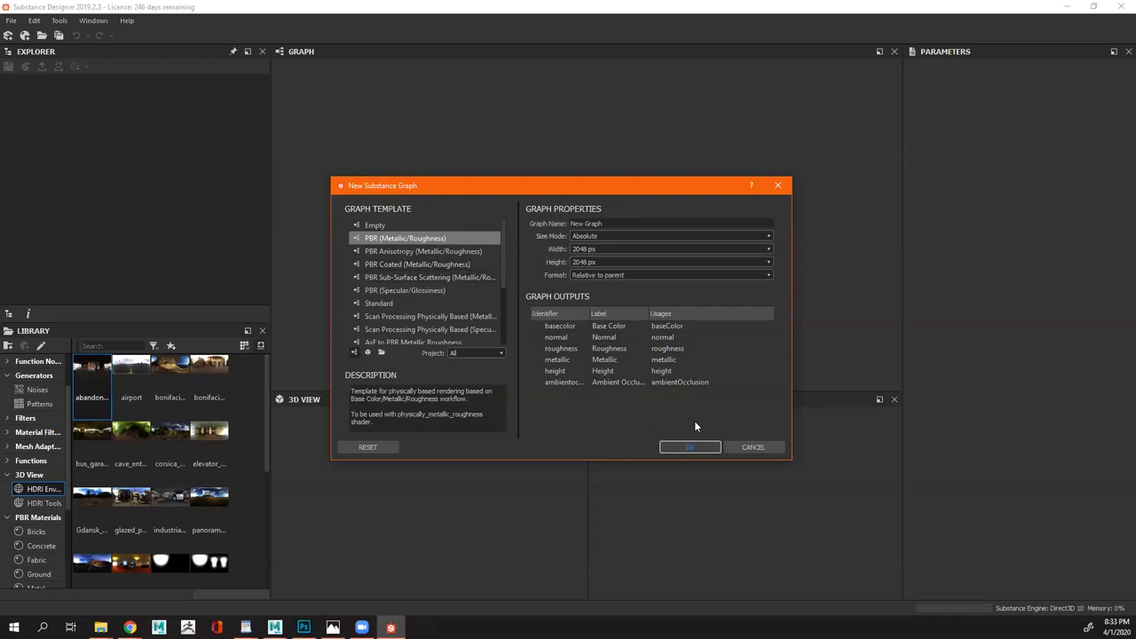
Name the graph DESIGNER_LIBEL, keep its size mode at Absolute, and create it
{"action": "triple_click", "coordinate": [586, 223]}
{"action": "key", "text": "BackSpace"}
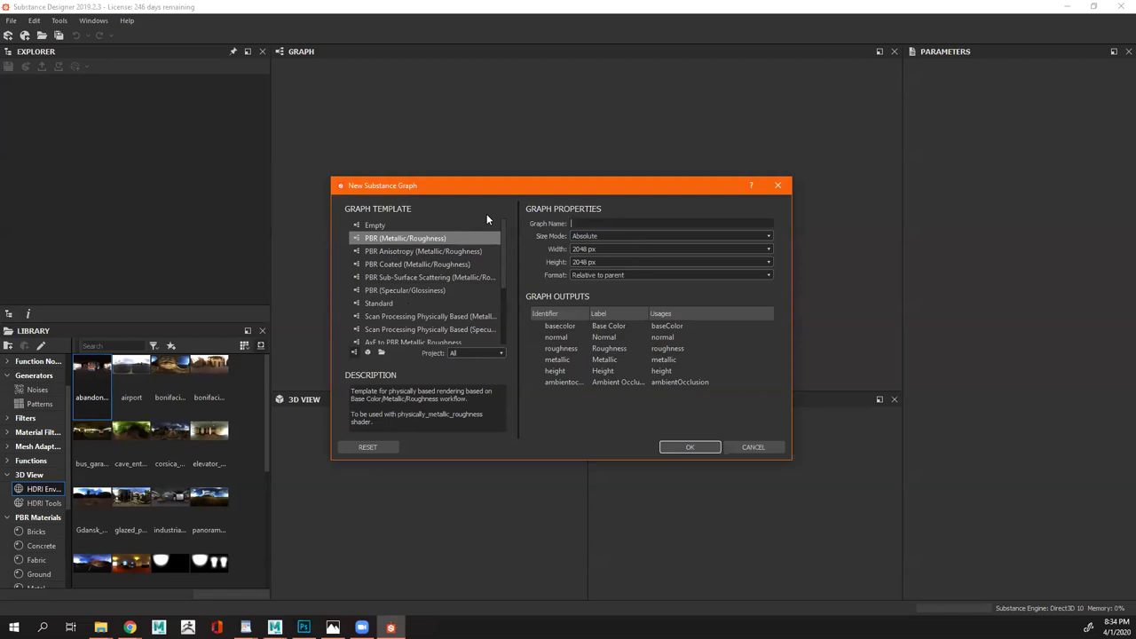
{"action": "type", "text": "Ti"}
{"action": "key", "text": "BackSpace"}
{"action": "key", "text": "BackSpace"}
{"action": "type", "text": "DESIGNER_LIBEL"}
{"action": "left_click", "coordinate": [585, 237]}
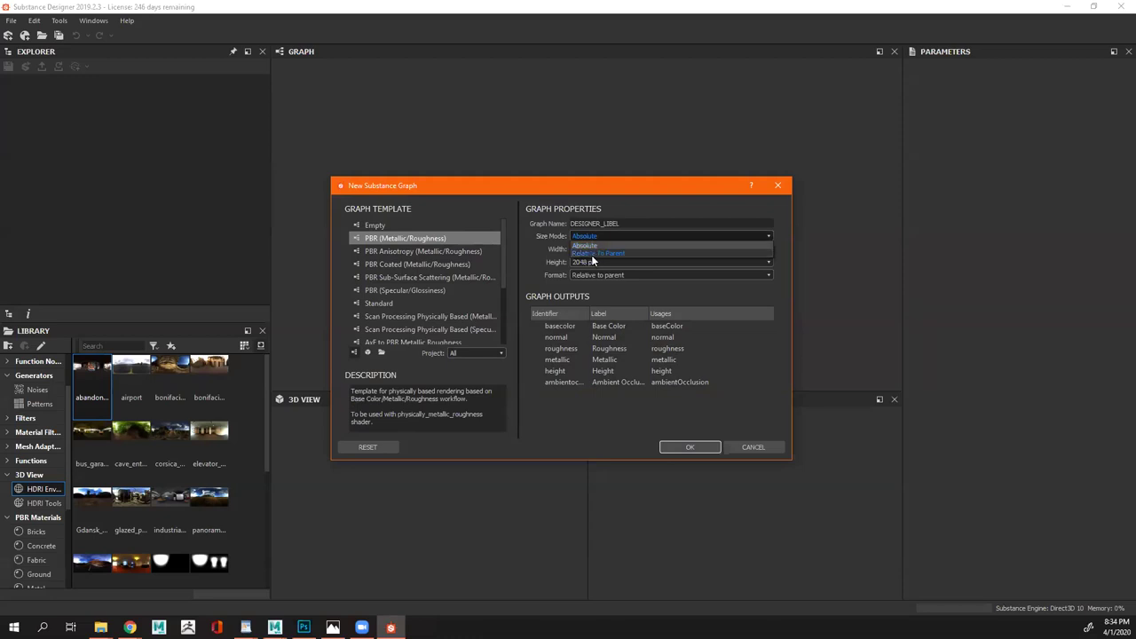
{"action": "left_click", "coordinate": [586, 246]}
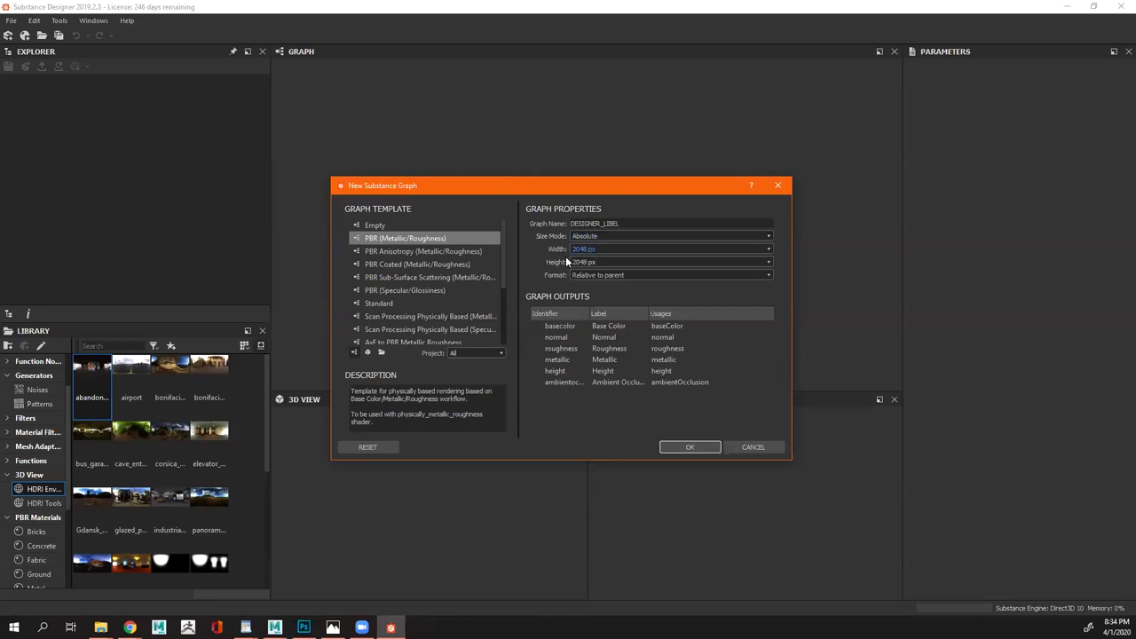
{"action": "left_click", "coordinate": [695, 447]}
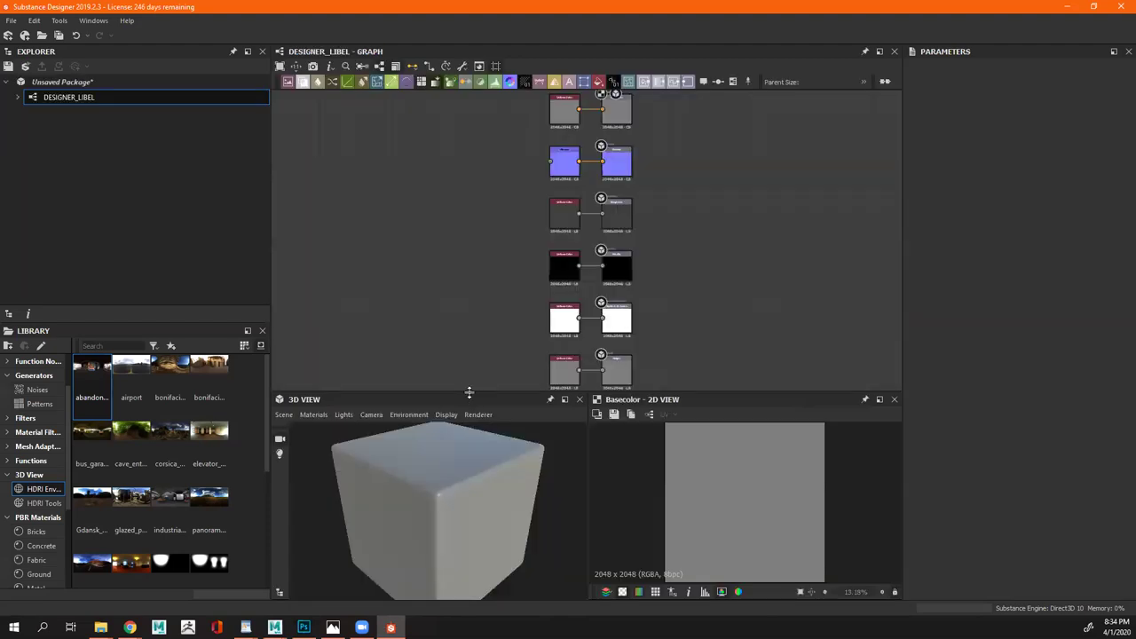
Enlarge the 3D view temporarily and orbit around the preview cube
{"action": "left_click_drag", "start_coordinate": [470, 392], "coordinate": [479, 328]}
{"action": "left_click_drag", "start_coordinate": [477, 509], "coordinate": [480, 475]}
{"action": "left_click_drag", "start_coordinate": [409, 456], "coordinate": [536, 460]}
{"action": "left_click_drag", "start_coordinate": [453, 329], "coordinate": [471, 388]}
Examine the graph's output nodes one by one, from Base Color down to Height
{"action": "scroll", "coordinate": [575, 253], "scroll_direction": "up", "scroll_amount": 3}
{"action": "scroll", "coordinate": [575, 249], "scroll_direction": "up", "scroll_amount": 2}
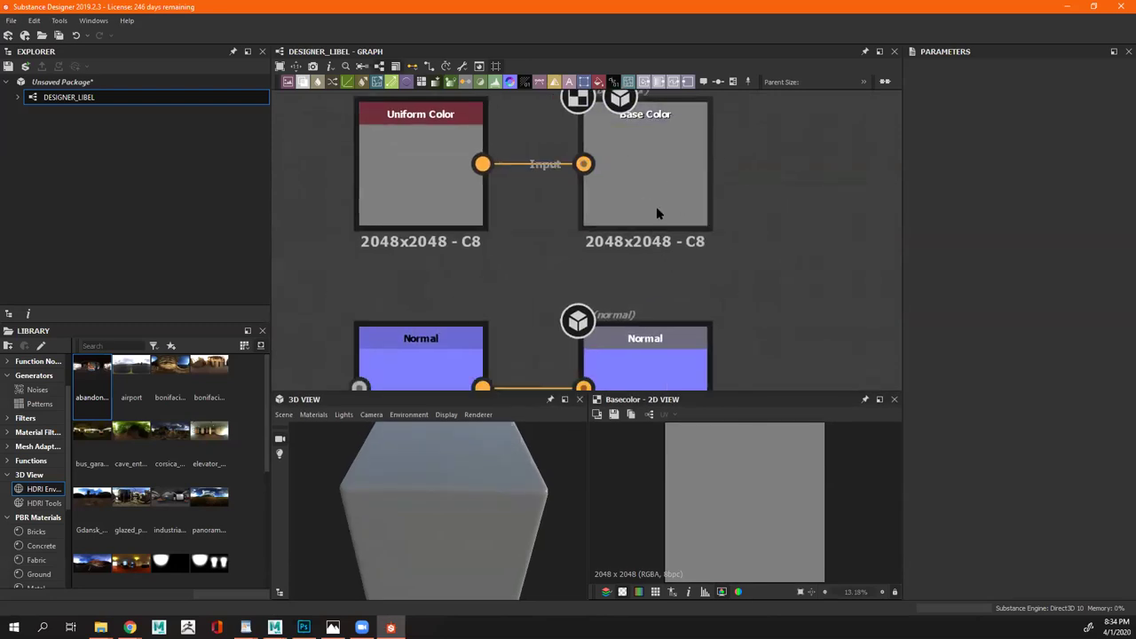
{"action": "scroll", "coordinate": [670, 224], "scroll_direction": "up", "scroll_amount": 1}
{"action": "scroll", "coordinate": [688, 257], "scroll_direction": "down", "scroll_amount": 1}
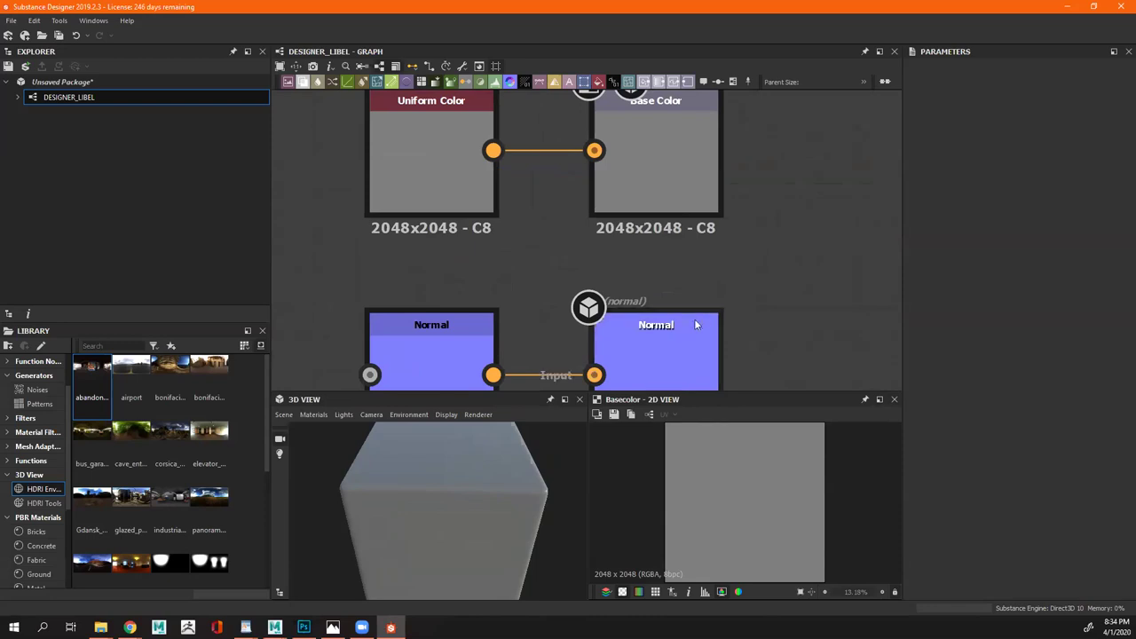
{"action": "middle_click_drag", "start_coordinate": [691, 324], "coordinate": [697, 165]}
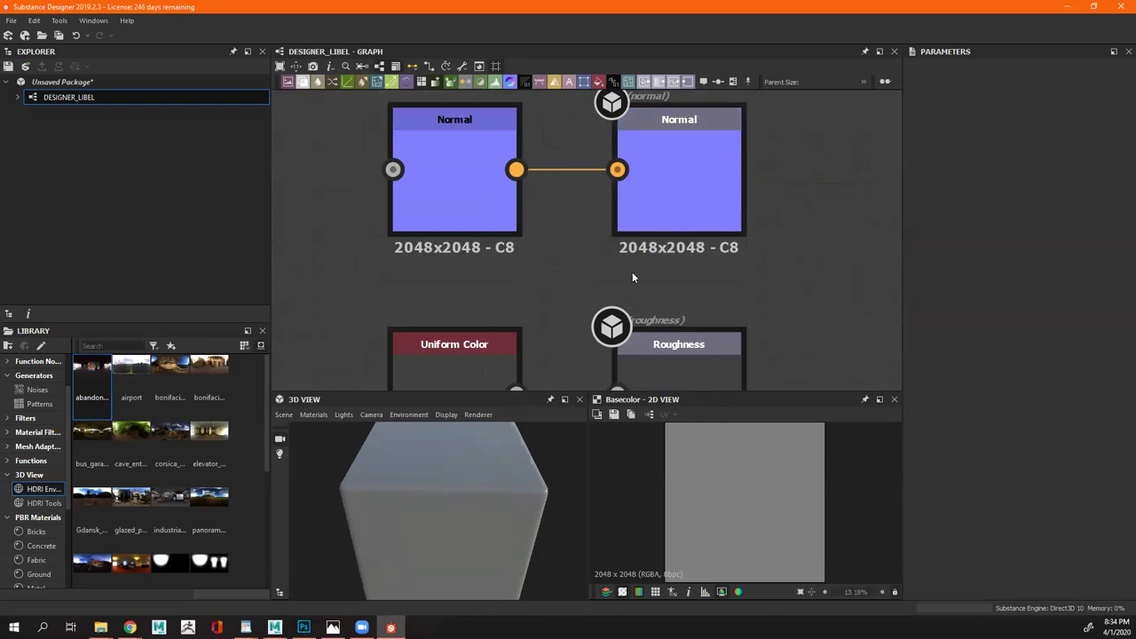
{"action": "middle_click_drag", "start_coordinate": [725, 332], "coordinate": [735, 205]}
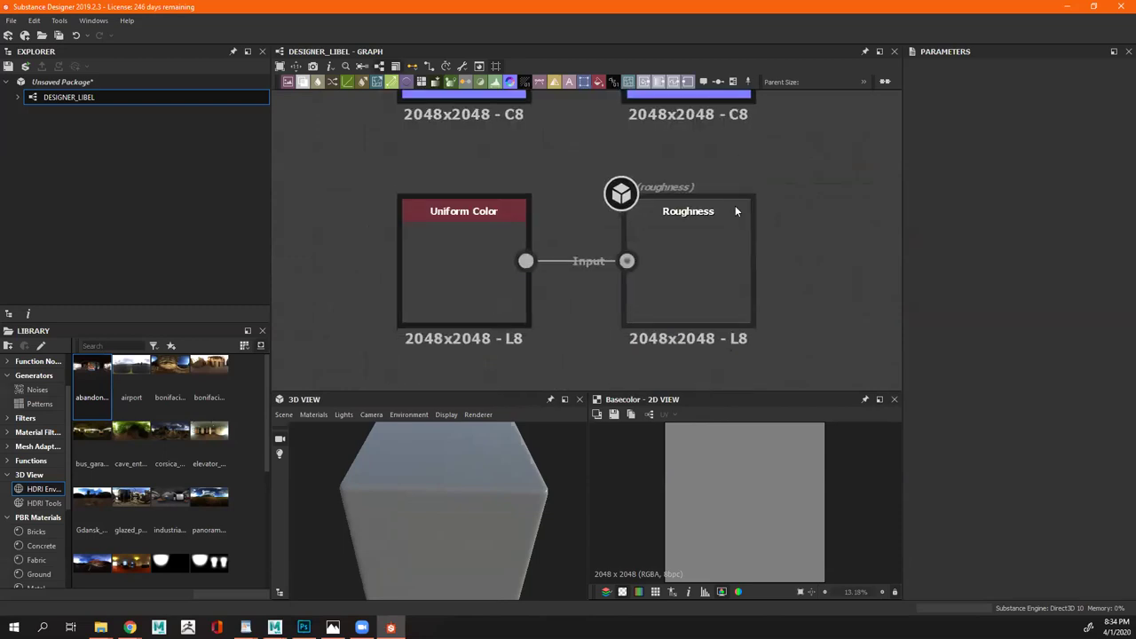
{"action": "scroll", "coordinate": [716, 199], "scroll_direction": "down", "scroll_amount": 5}
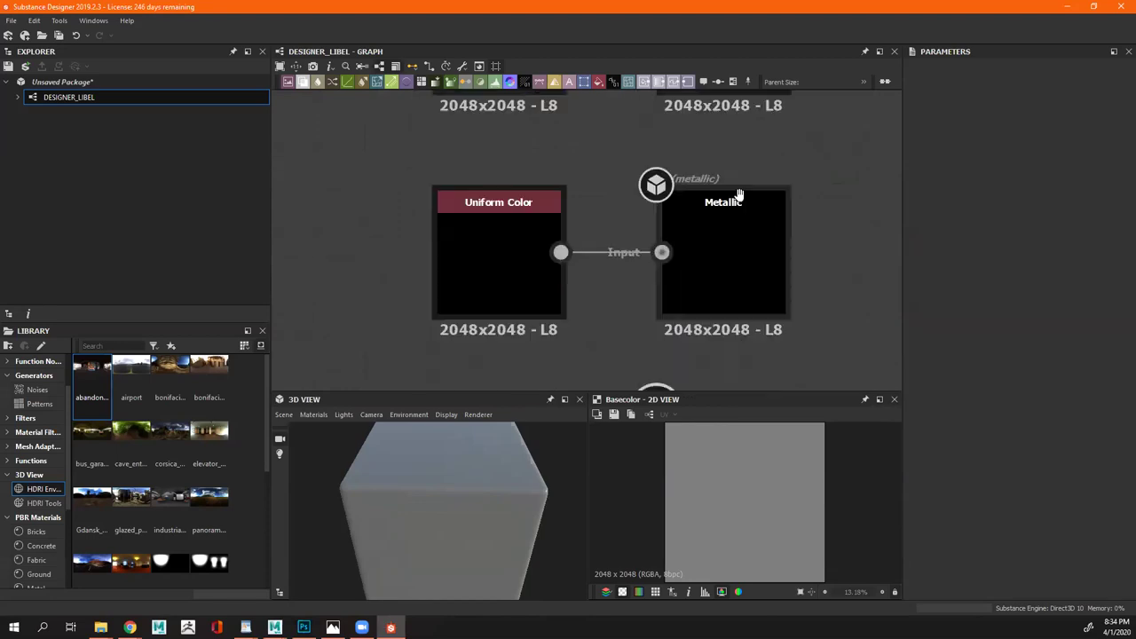
{"action": "scroll", "coordinate": [725, 321], "scroll_direction": "down", "scroll_amount": 8}
{"action": "scroll", "coordinate": [661, 229], "scroll_direction": "right", "scroll_amount": 2}
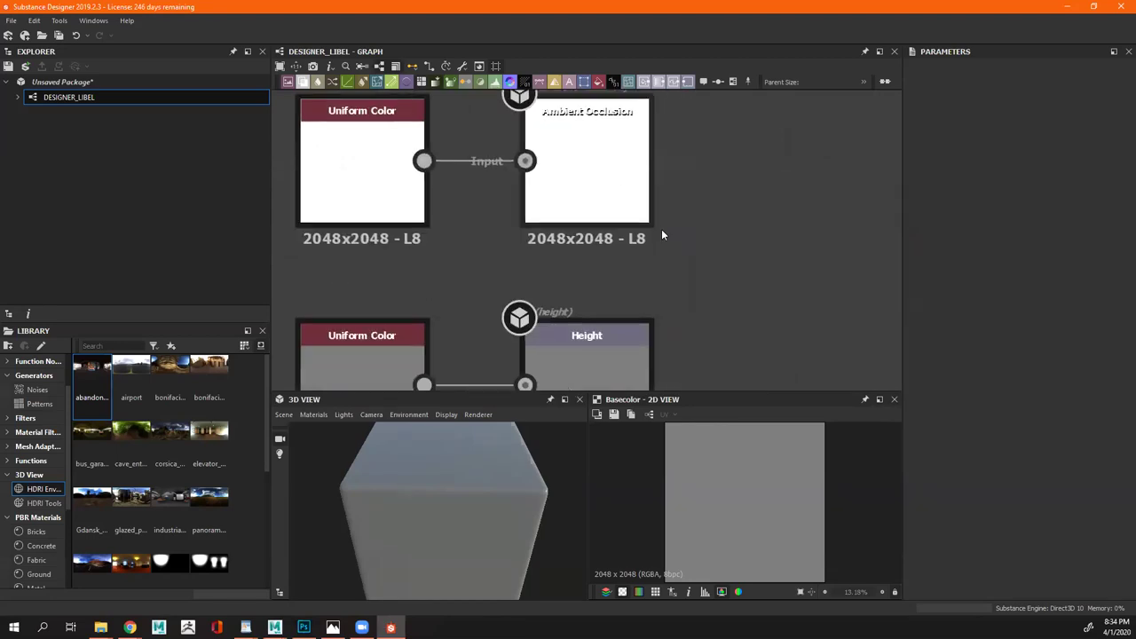
{"action": "scroll", "coordinate": [652, 276], "scroll_direction": "down", "scroll_amount": 3}
{"action": "scroll", "coordinate": [661, 252], "scroll_direction": "down", "scroll_amount": 6, "text": "ctrl"}
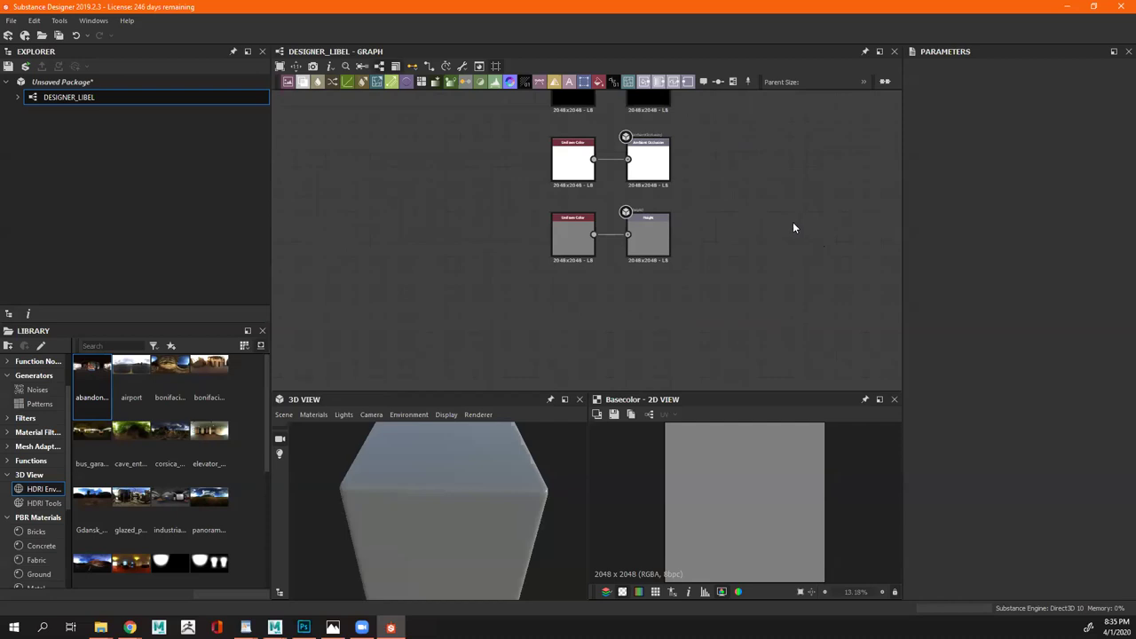
Review the whole column of output nodes and the empty graph area beside it
{"action": "scroll", "coordinate": [621, 199], "scroll_direction": "up", "scroll_amount": 4}
{"action": "scroll", "coordinate": [580, 228], "scroll_direction": "down", "scroll_amount": 3}
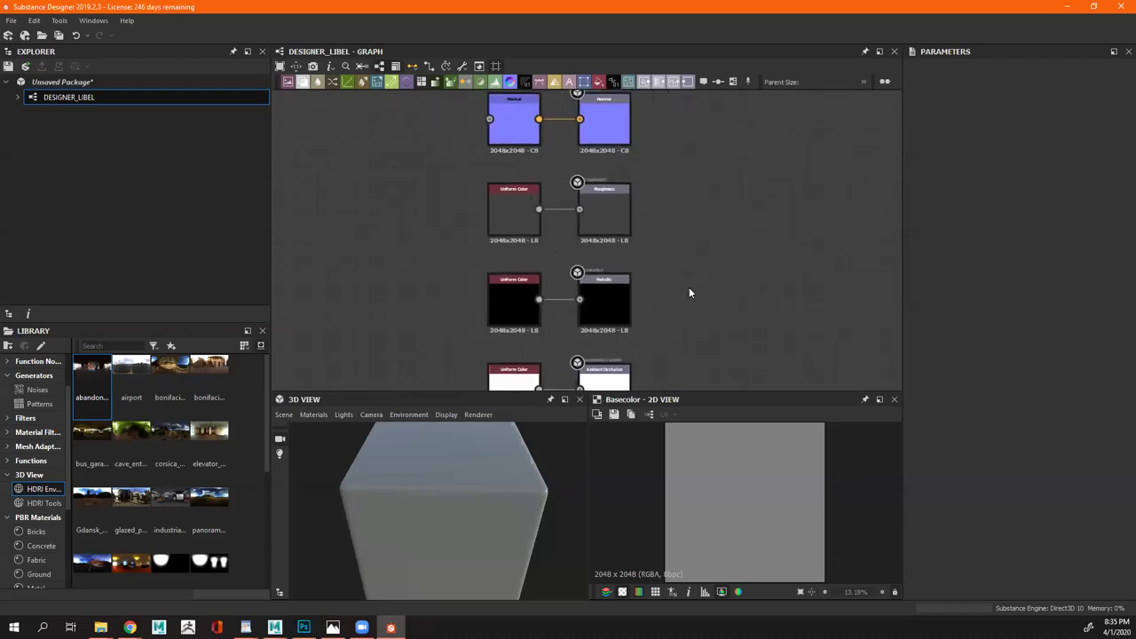
{"action": "scroll", "coordinate": [690, 292], "scroll_direction": "down", "scroll_amount": 2}
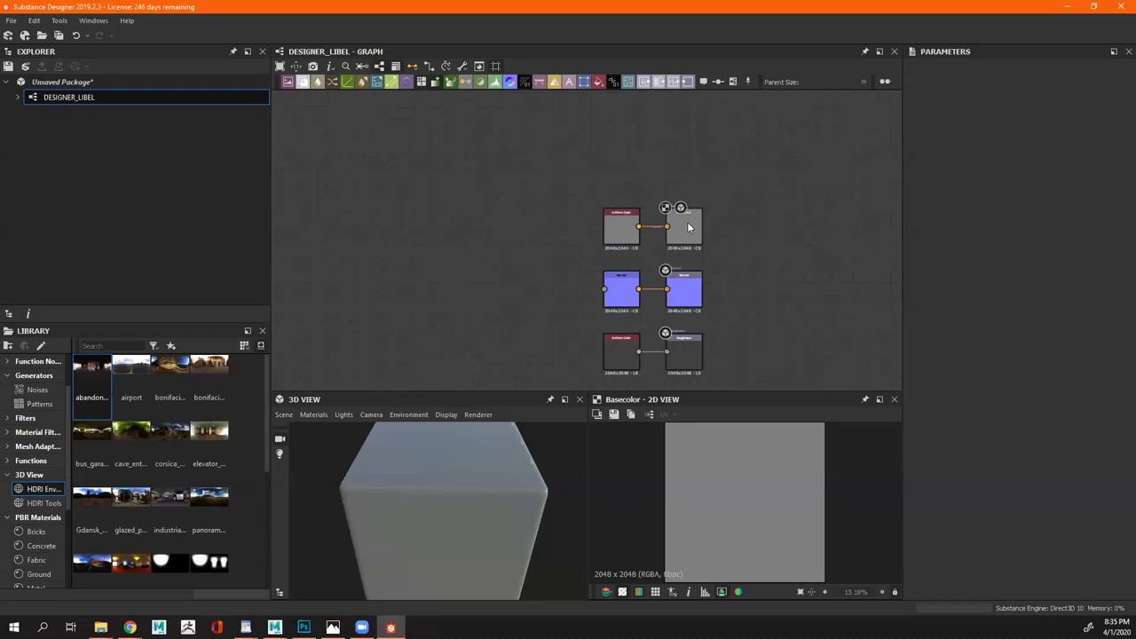
{"action": "middle_click_drag", "start_coordinate": [650, 351], "coordinate": [628, 252]}
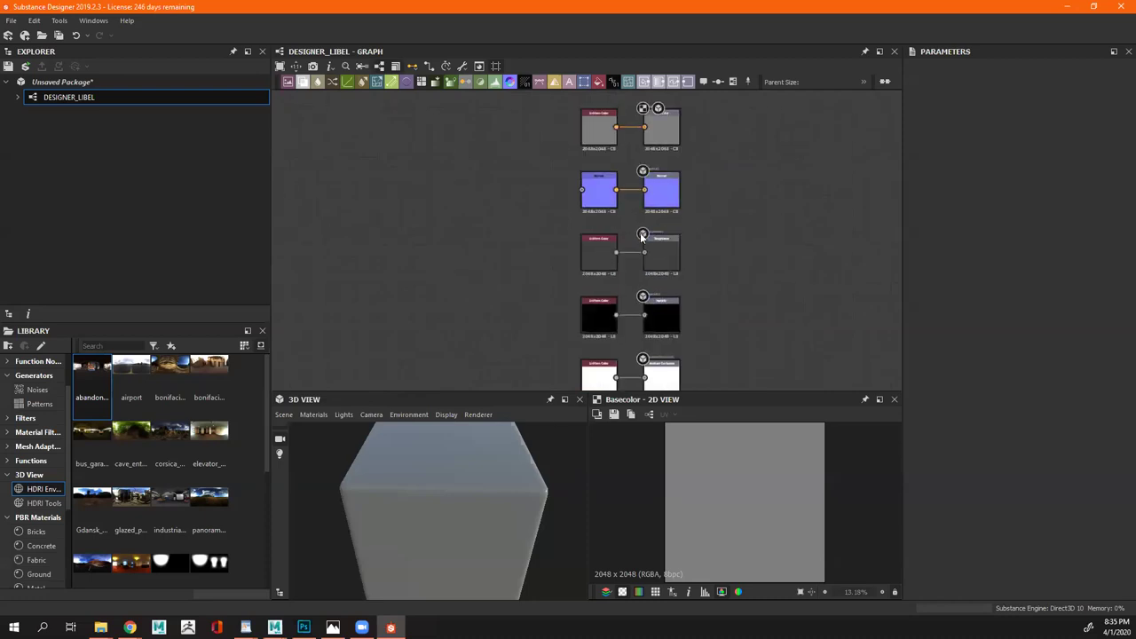
{"action": "scroll", "coordinate": [642, 237], "scroll_direction": "down", "scroll_amount": 1}
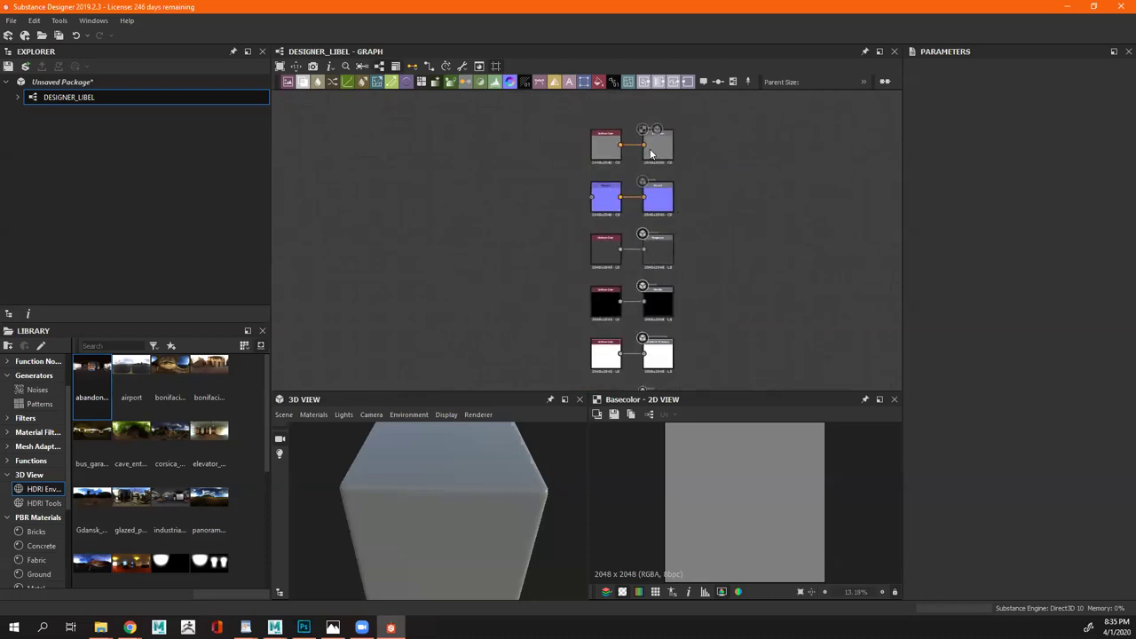
{"action": "scroll", "coordinate": [656, 159], "scroll_direction": "up", "scroll_amount": 3}
{"action": "middle_click_drag", "start_coordinate": [682, 284], "coordinate": [810, 205]}
{"action": "scroll", "coordinate": [692, 233], "scroll_direction": "down", "scroll_amount": 3}
{"action": "middle_click_drag", "start_coordinate": [528, 303], "coordinate": [581, 259]}
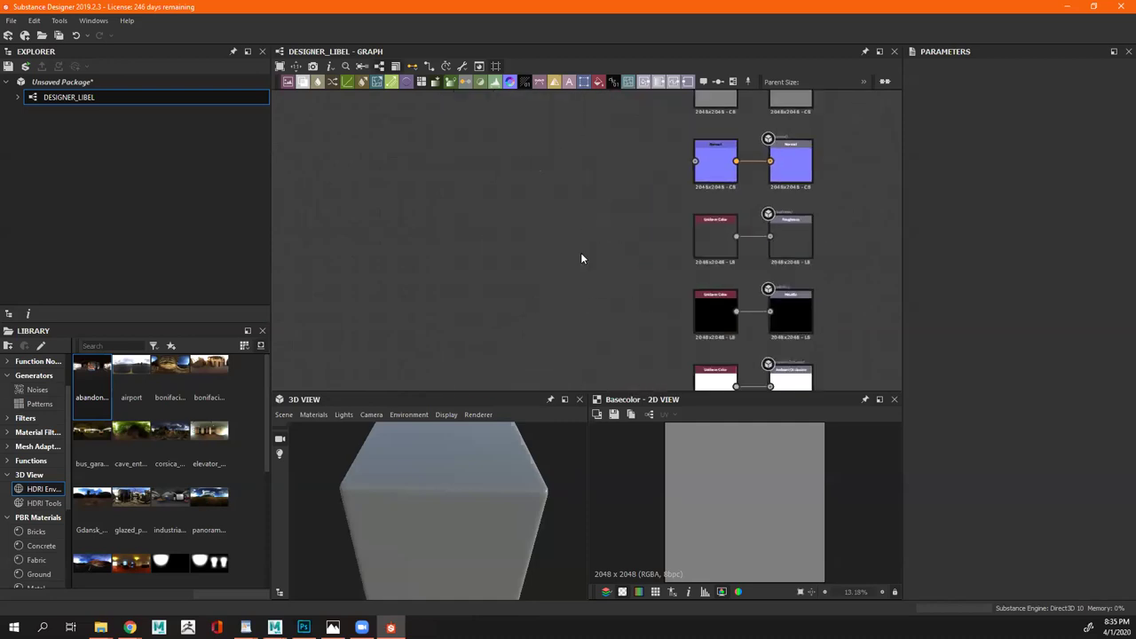
{"action": "right_click", "coordinate": [537, 222]}
{"action": "right_click", "coordinate": [432, 195]}
{"action": "key", "text": "Escape"}
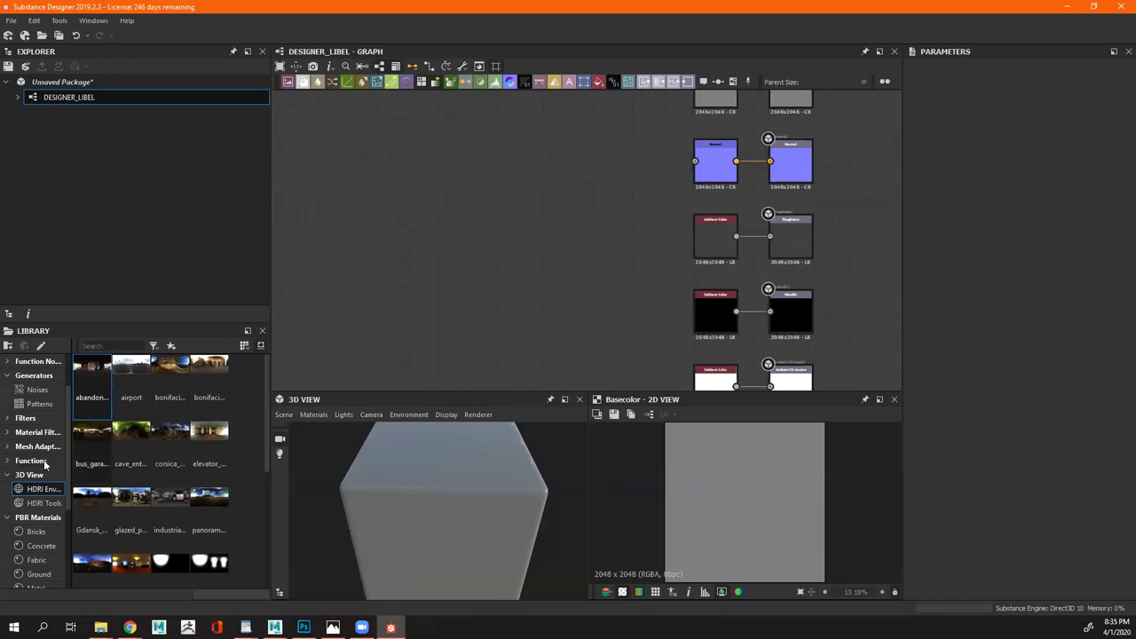
Search the nodes for "BASE" and add a Base Material node in the empty area beside the output nodes
{"action": "scroll", "coordinate": [36, 461], "scroll_direction": "up", "scroll_amount": 2}
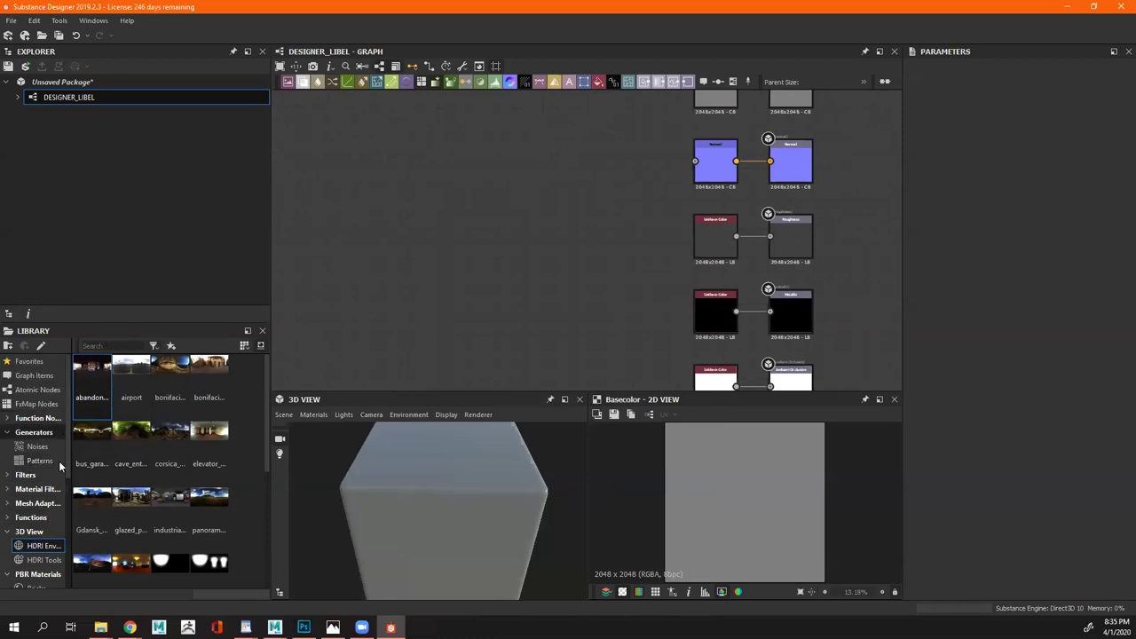
{"action": "right_click", "coordinate": [361, 256]}
{"action": "type", "text": "BASE"}
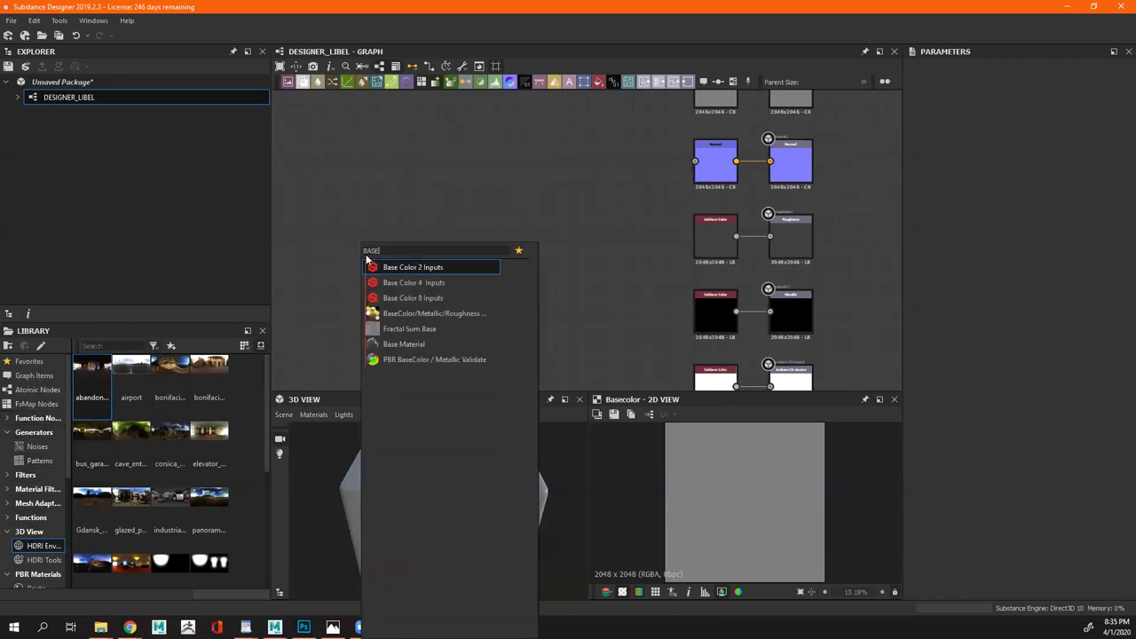
{"action": "left_click", "coordinate": [413, 345]}
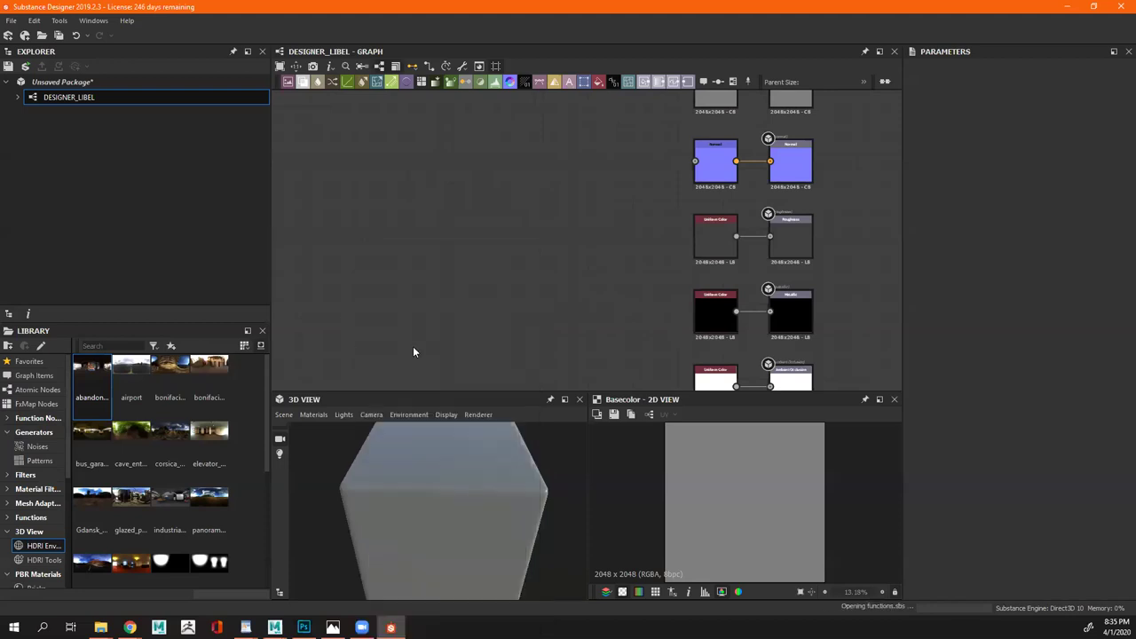
{"action": "scroll", "coordinate": [519, 290], "scroll_direction": "down", "scroll_amount": 3}
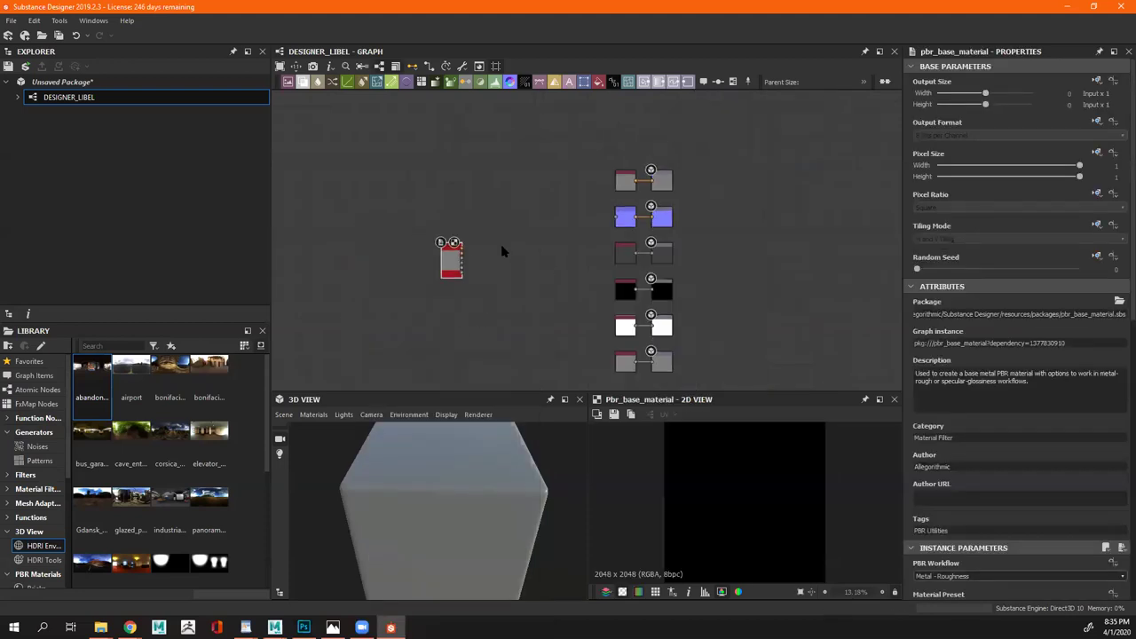
Connect all Base Material outputs to the matching output nodes at once and move the node closer to them
{"action": "scroll", "coordinate": [460, 272], "scroll_direction": "up", "scroll_amount": 5}
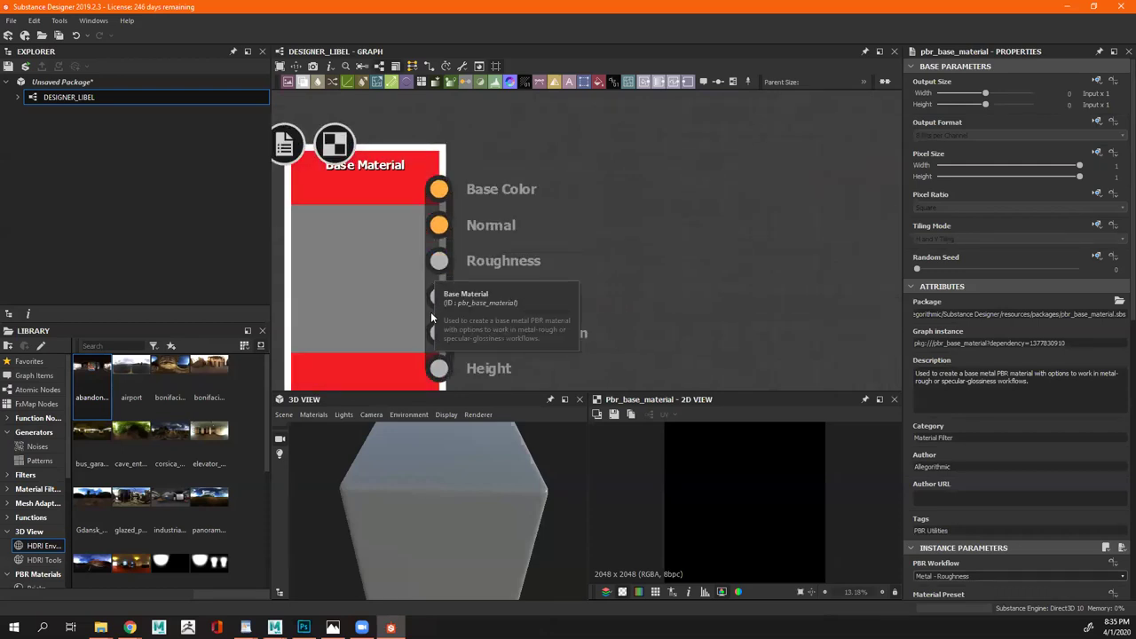
{"action": "scroll", "coordinate": [413, 326], "scroll_direction": "down", "scroll_amount": 5}
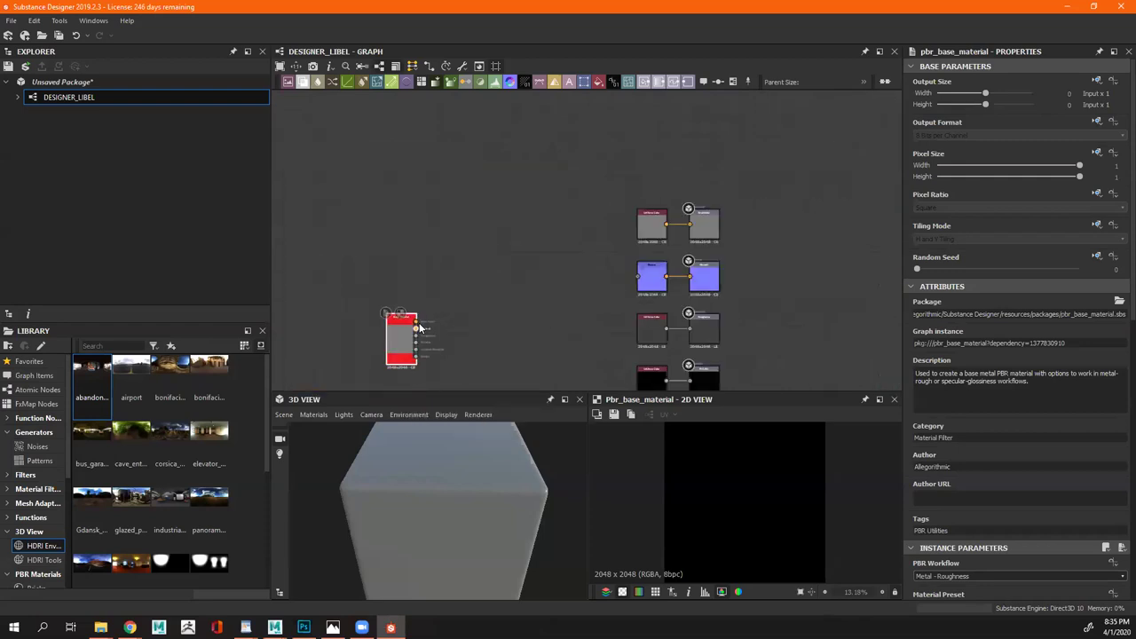
{"action": "left_click_drag", "start_coordinate": [417, 326], "coordinate": [635, 266], "text": "shift"}
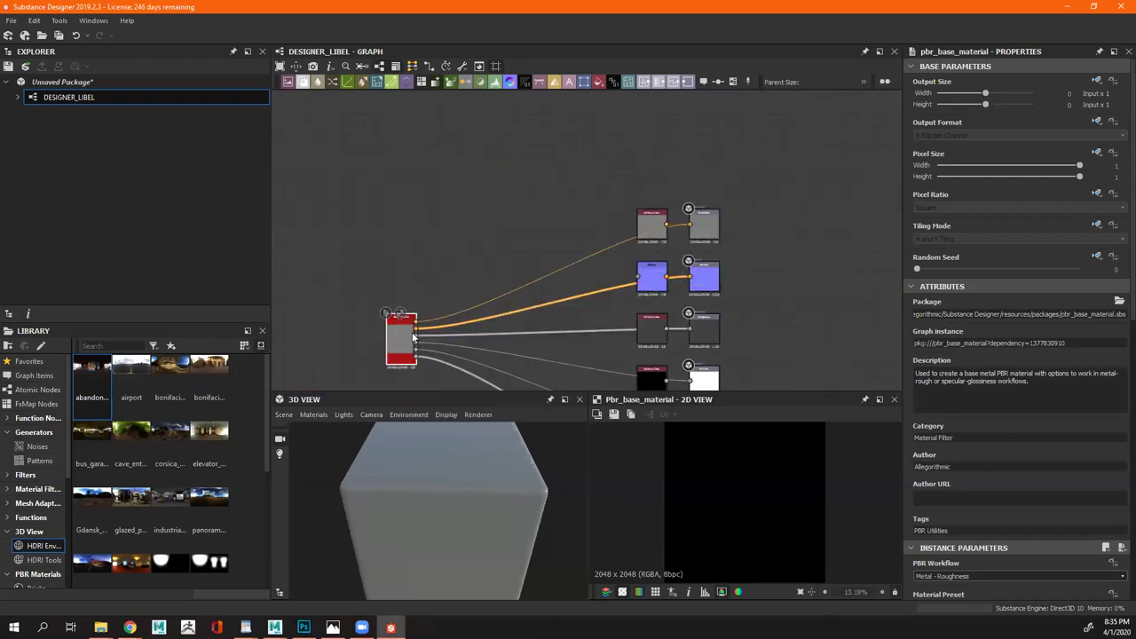
{"action": "left_click_drag", "start_coordinate": [401, 340], "coordinate": [479, 310]}
Set the Base Material node's material preset to Iron and inspect the preview cube
{"action": "left_click_drag", "start_coordinate": [399, 449], "coordinate": [457, 426]}
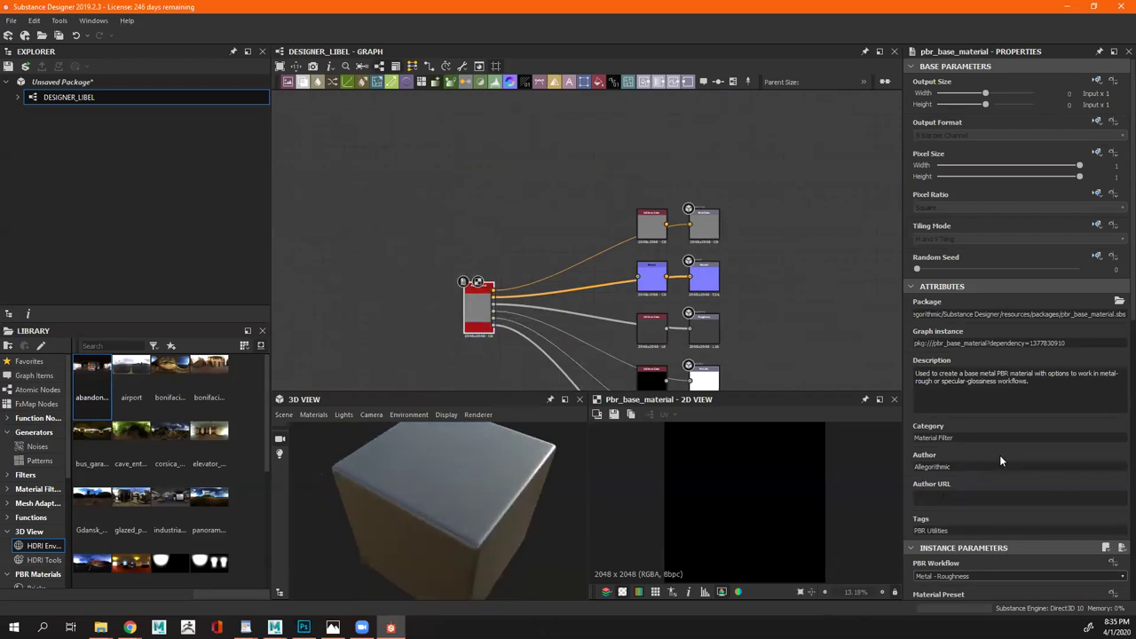
{"action": "scroll", "coordinate": [994, 456], "scroll_direction": "down", "scroll_amount": 3}
{"action": "scroll", "coordinate": [986, 517], "scroll_direction": "down", "scroll_amount": 5}
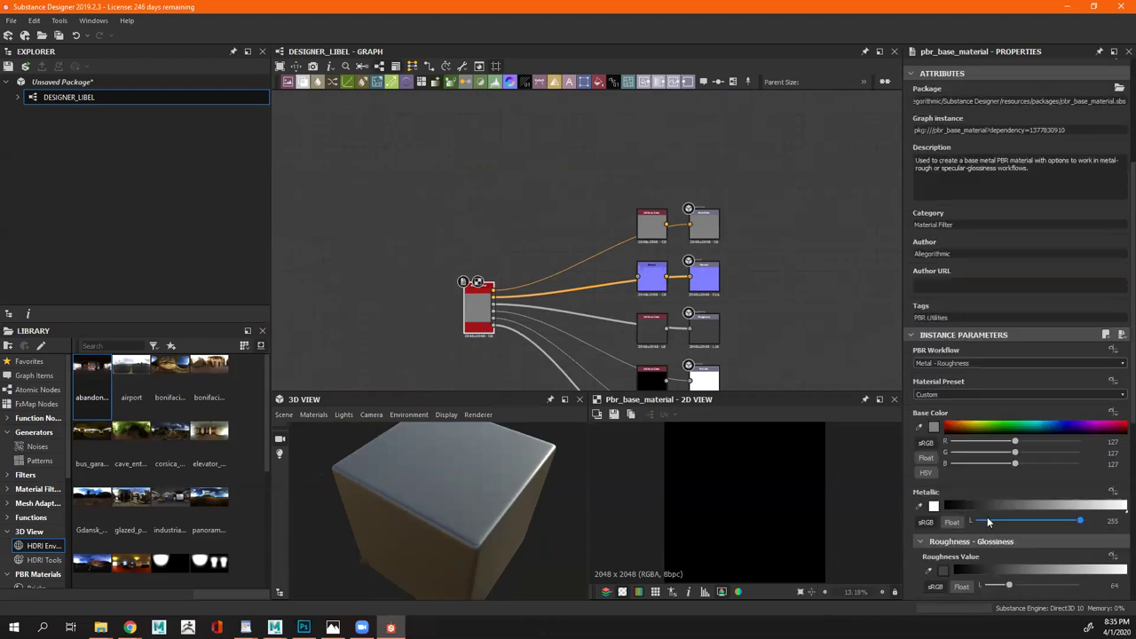
{"action": "scroll", "coordinate": [965, 507], "scroll_direction": "up", "scroll_amount": 2}
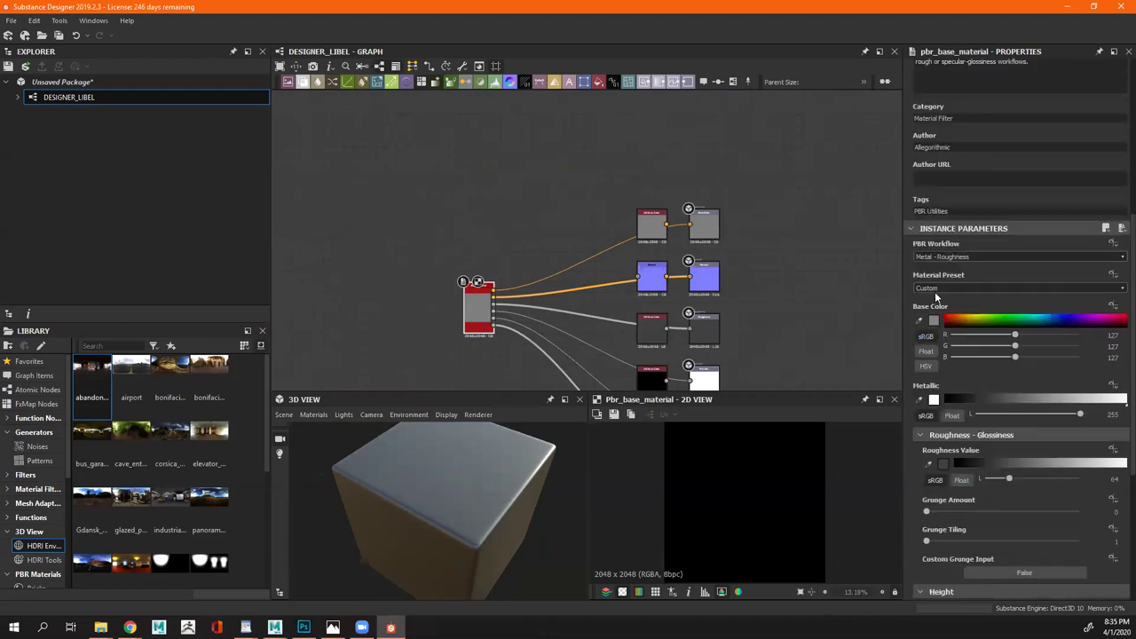
{"action": "left_click", "coordinate": [942, 286]}
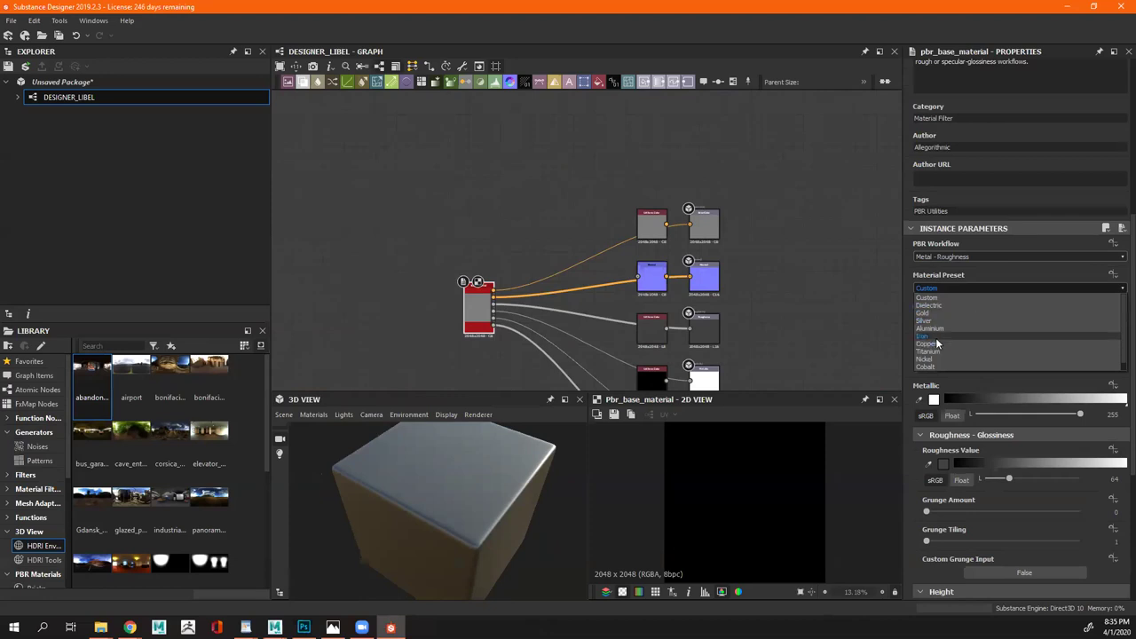
{"action": "left_click", "coordinate": [932, 337]}
{"action": "left_click_drag", "start_coordinate": [456, 471], "coordinate": [514, 479]}
{"action": "right_click", "coordinate": [600, 150]}
{"action": "key", "text": "Escape"}
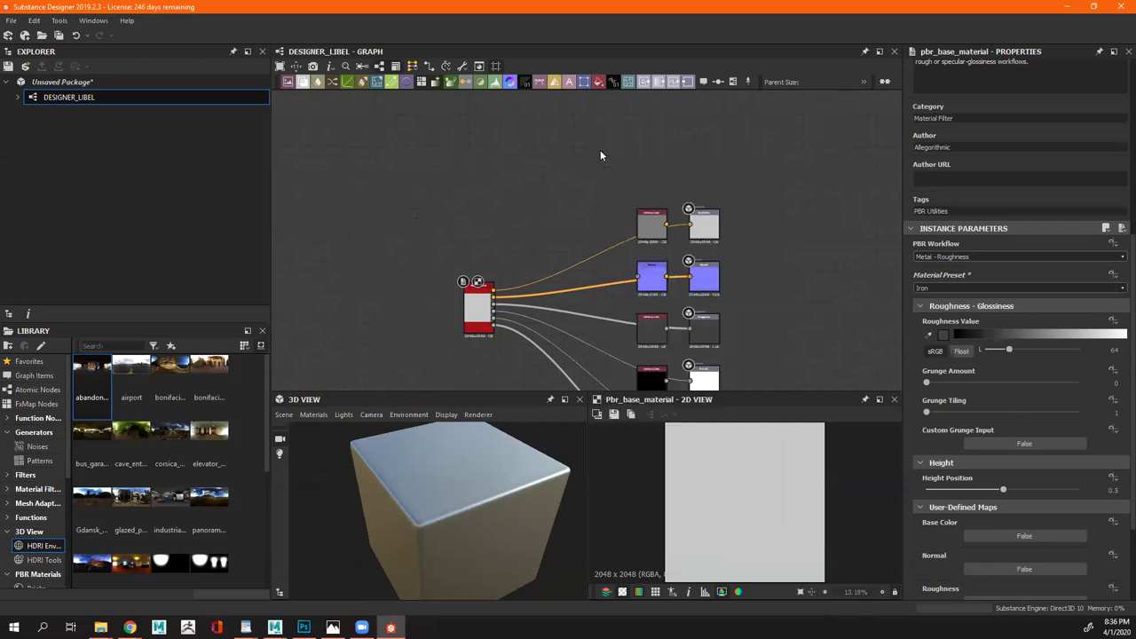
{"action": "key", "text": "space"}
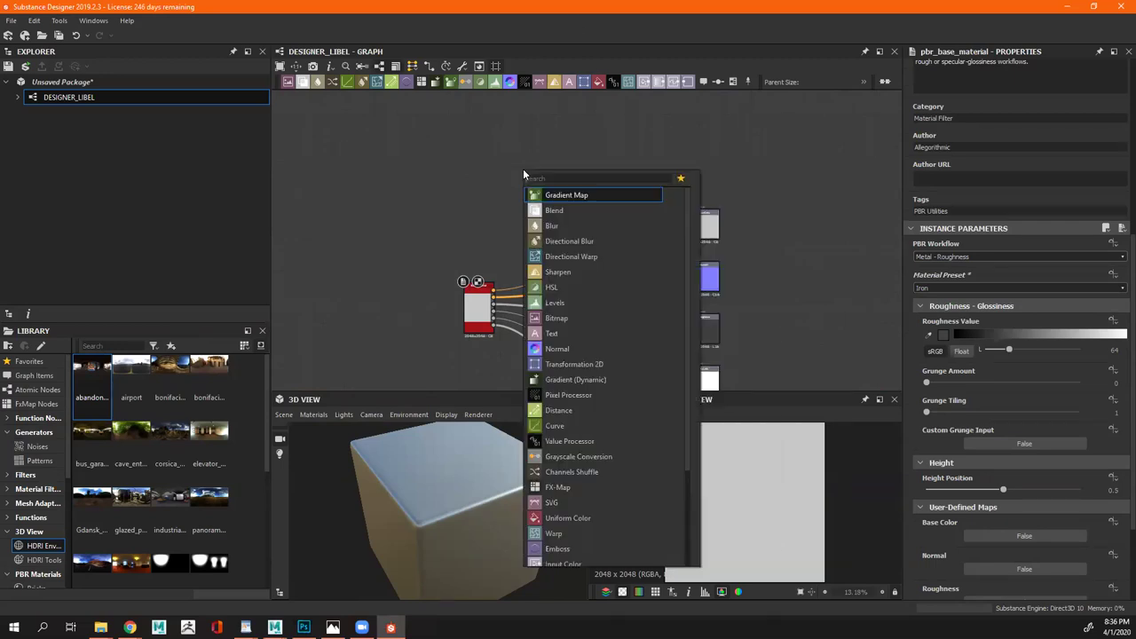
{"action": "key", "text": "Escape"}
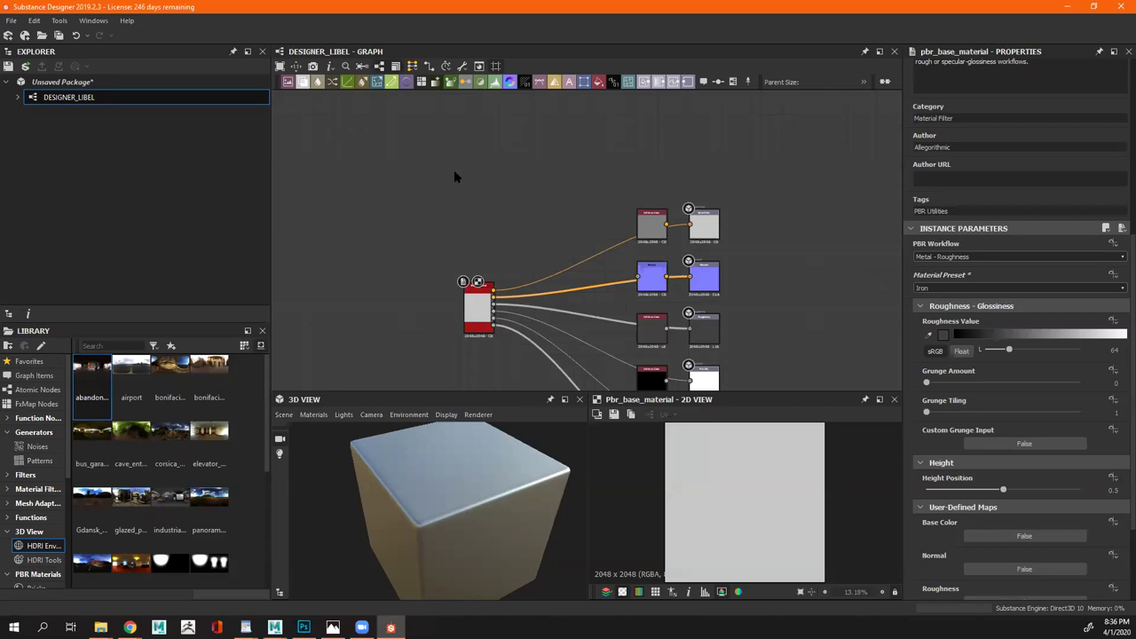
Move the Base Material node farther away from the output nodes and add a Clouds 1 node in the empty area above
{"action": "key", "text": "space"}
{"action": "key", "text": "Escape"}
{"action": "left_click_drag", "start_coordinate": [477, 312], "coordinate": [396, 332]}
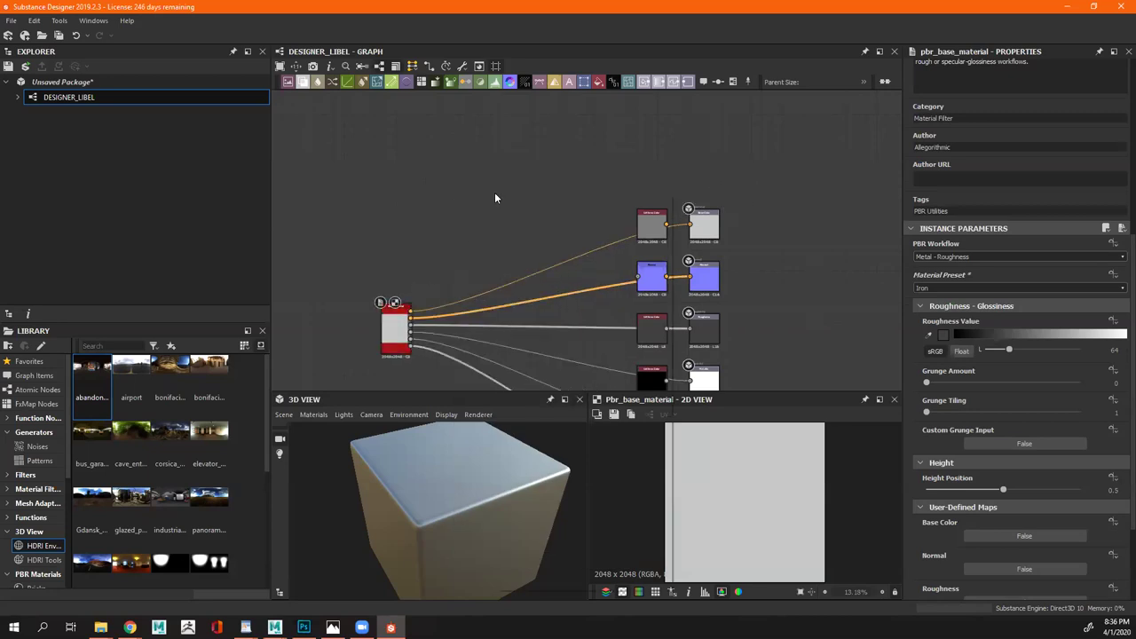
{"action": "key", "text": "space"}
{"action": "type", "text": "clou"}
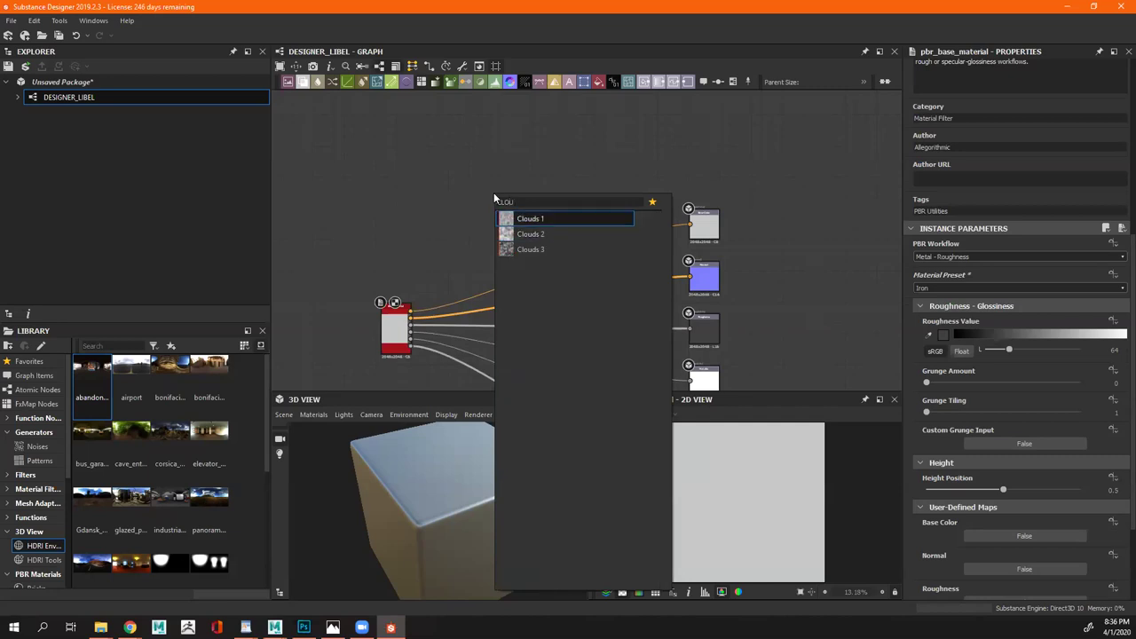
{"action": "key", "text": "Return"}
{"action": "key", "text": "f"}
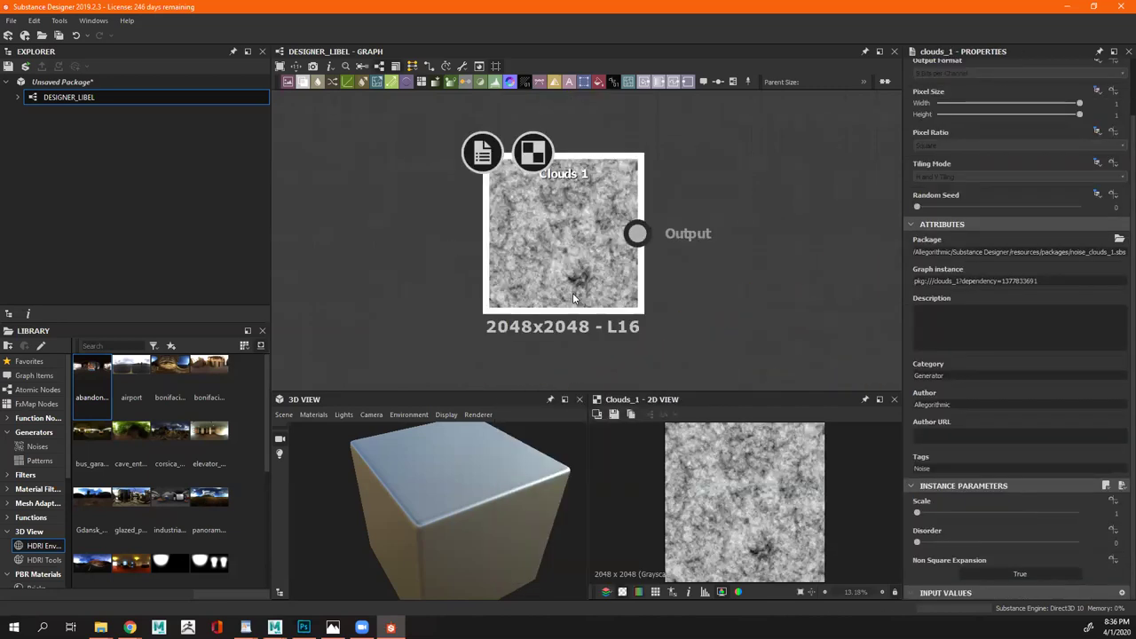
{"action": "scroll", "coordinate": [572, 298], "scroll_direction": "up", "scroll_amount": 2}
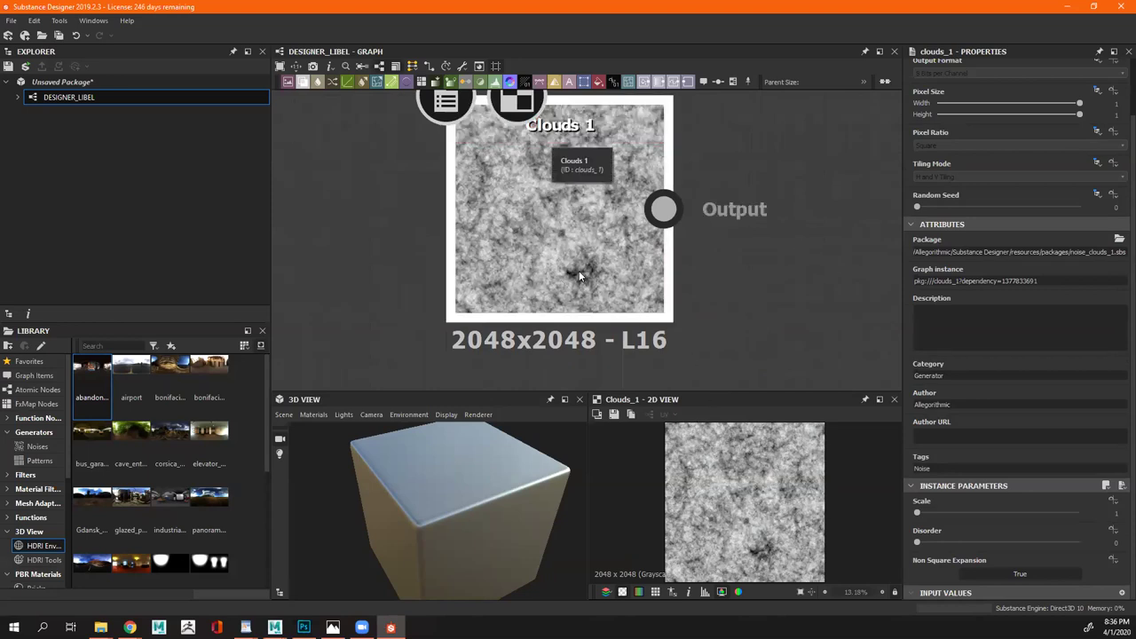
Open the reference graph behind the Clouds 1 node and examine its two FX-Map nodes
{"action": "right_click", "coordinate": [553, 224]}
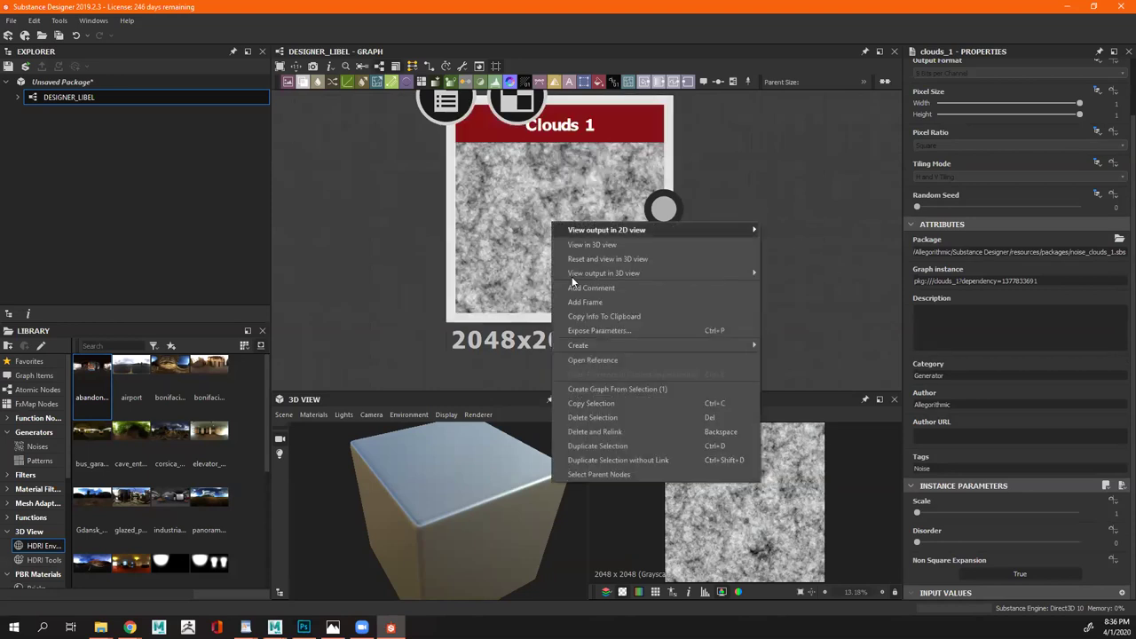
{"action": "left_click", "coordinate": [608, 360]}
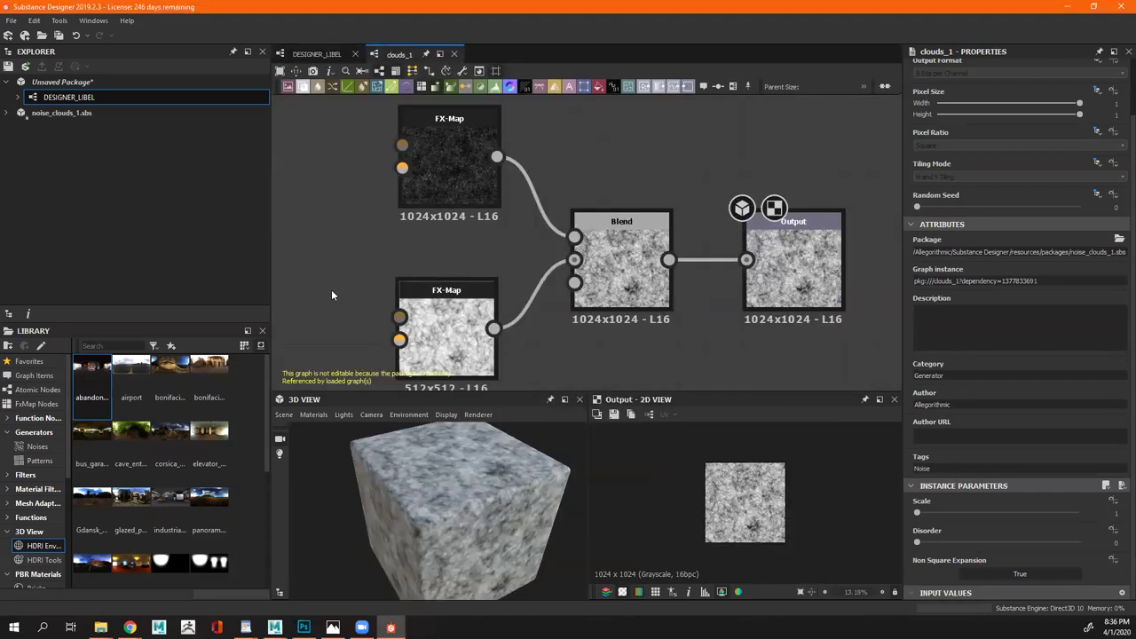
{"action": "left_click", "coordinate": [451, 167]}
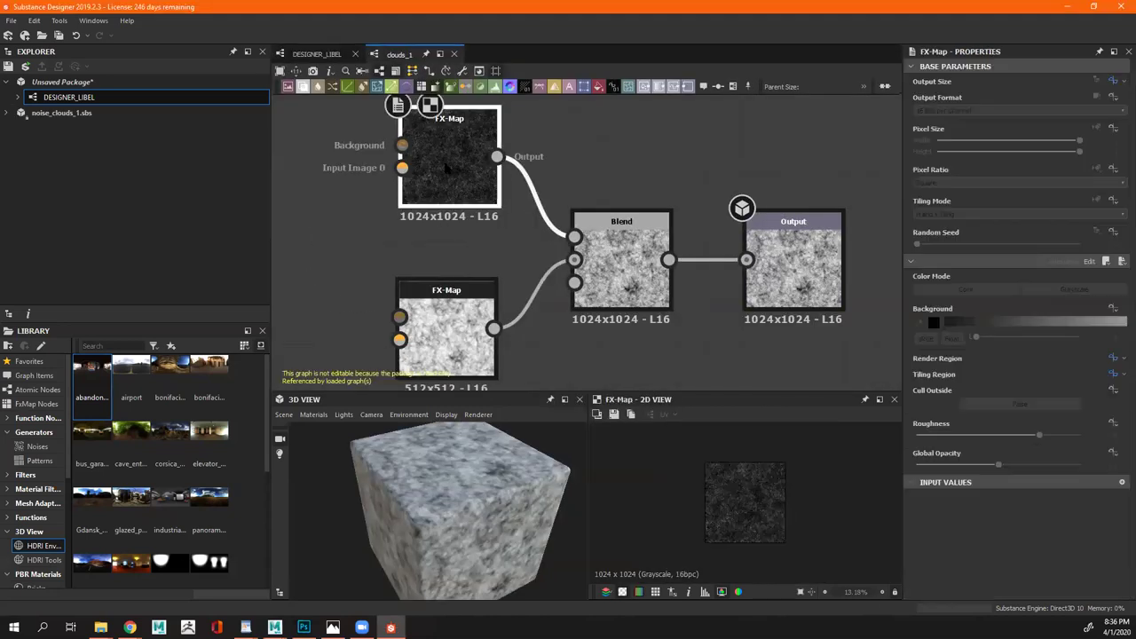
{"action": "scroll", "coordinate": [448, 168], "scroll_direction": "up", "scroll_amount": 2}
{"action": "scroll", "coordinate": [742, 511], "scroll_direction": "up", "scroll_amount": 5}
{"action": "middle_click_drag", "start_coordinate": [607, 334], "coordinate": [625, 207]}
{"action": "left_click", "coordinate": [471, 275]}
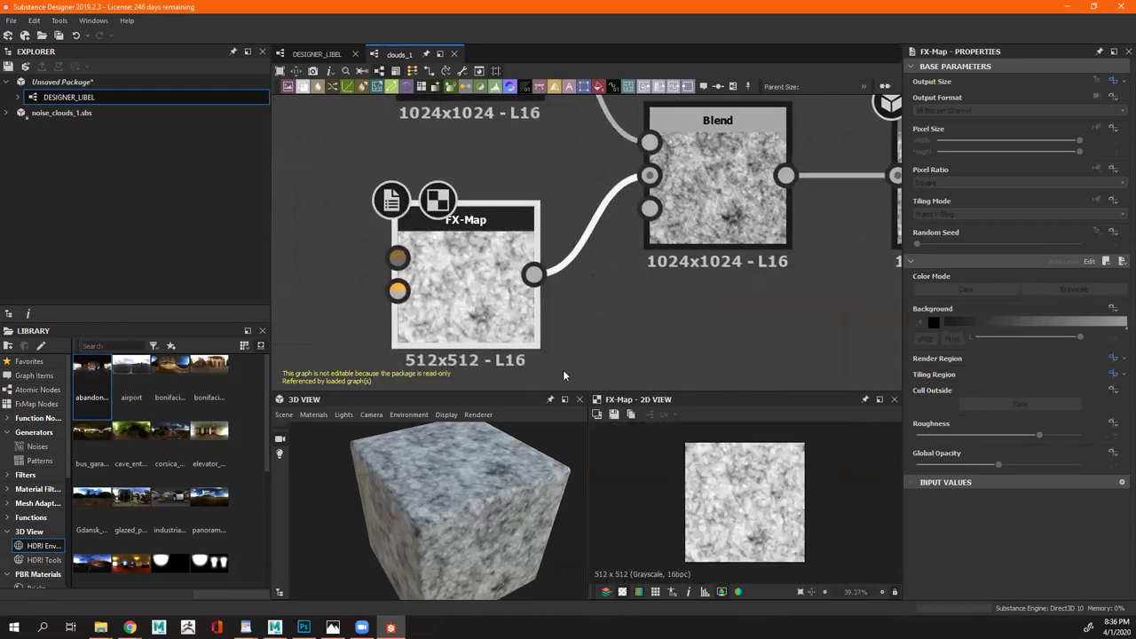
Examine the Blend node that combines the FX-Maps in clouds_1 and compare that graph with the DESIGNER_LIBEL graph
{"action": "middle_click_drag", "start_coordinate": [562, 369], "coordinate": [538, 475]}
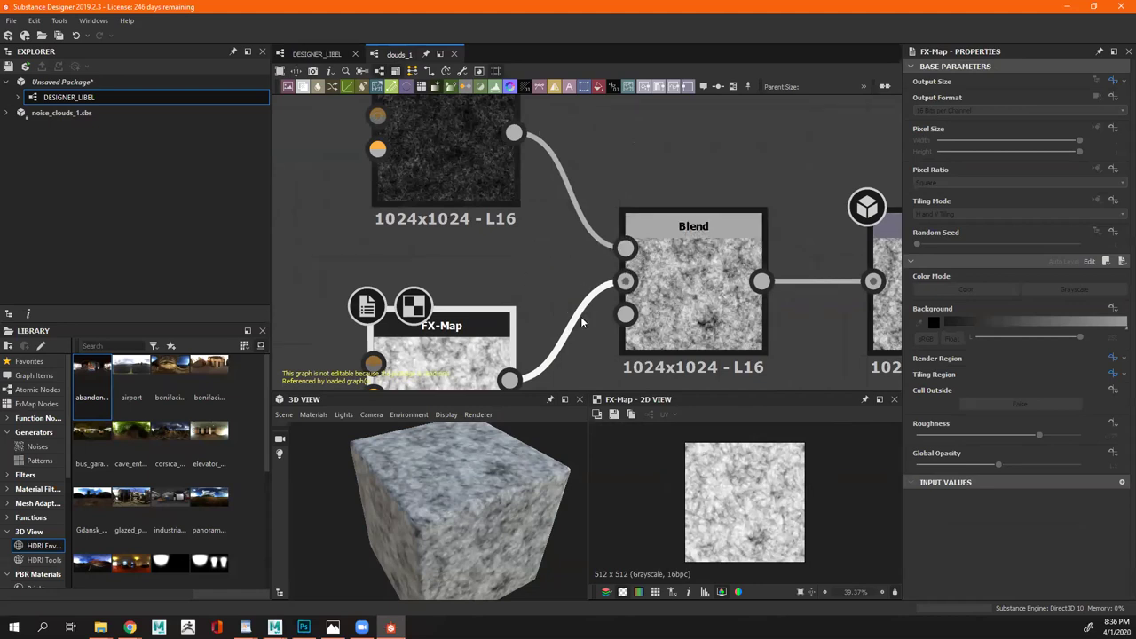
{"action": "scroll", "coordinate": [718, 250], "scroll_direction": "down", "scroll_amount": 2}
{"action": "left_click", "coordinate": [676, 282]}
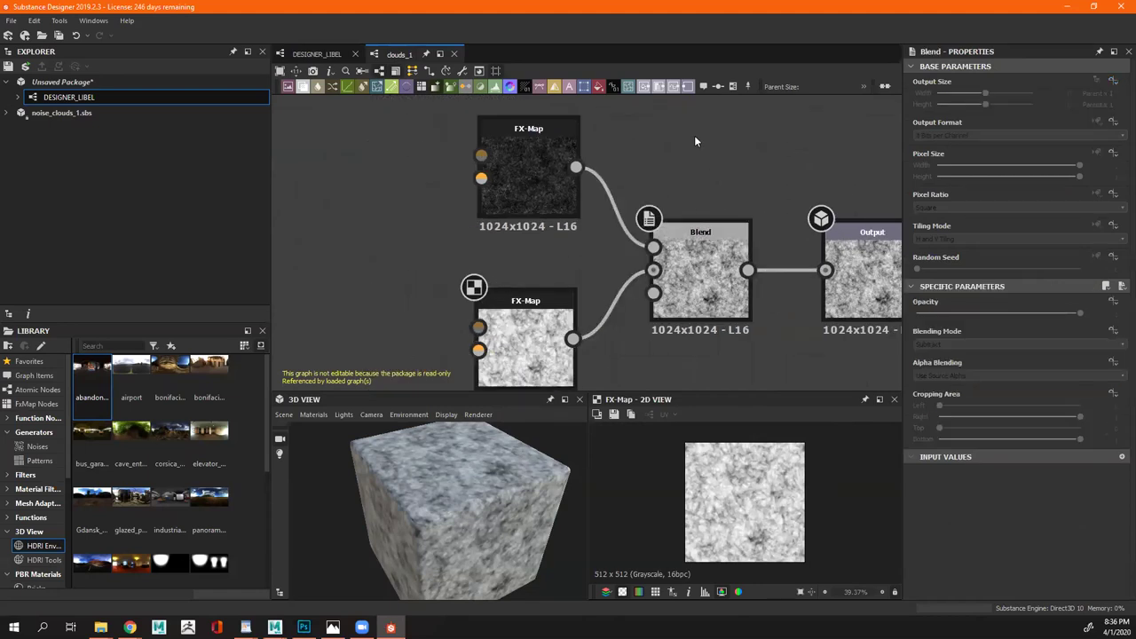
{"action": "scroll", "coordinate": [693, 135], "scroll_direction": "down", "scroll_amount": 3}
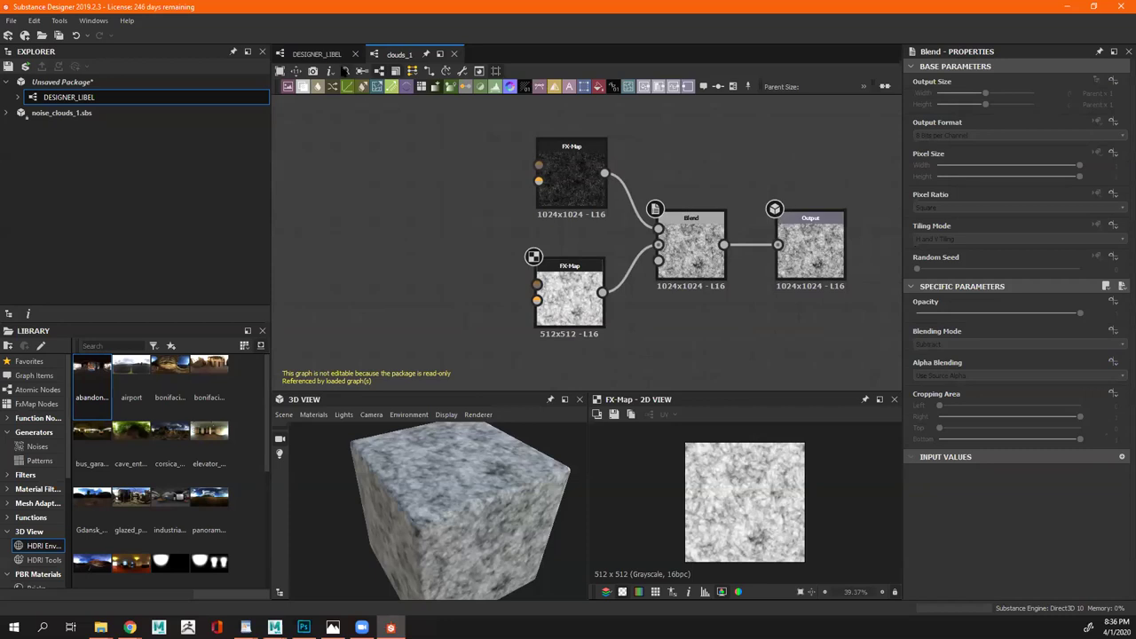
{"action": "left_click", "coordinate": [324, 55]}
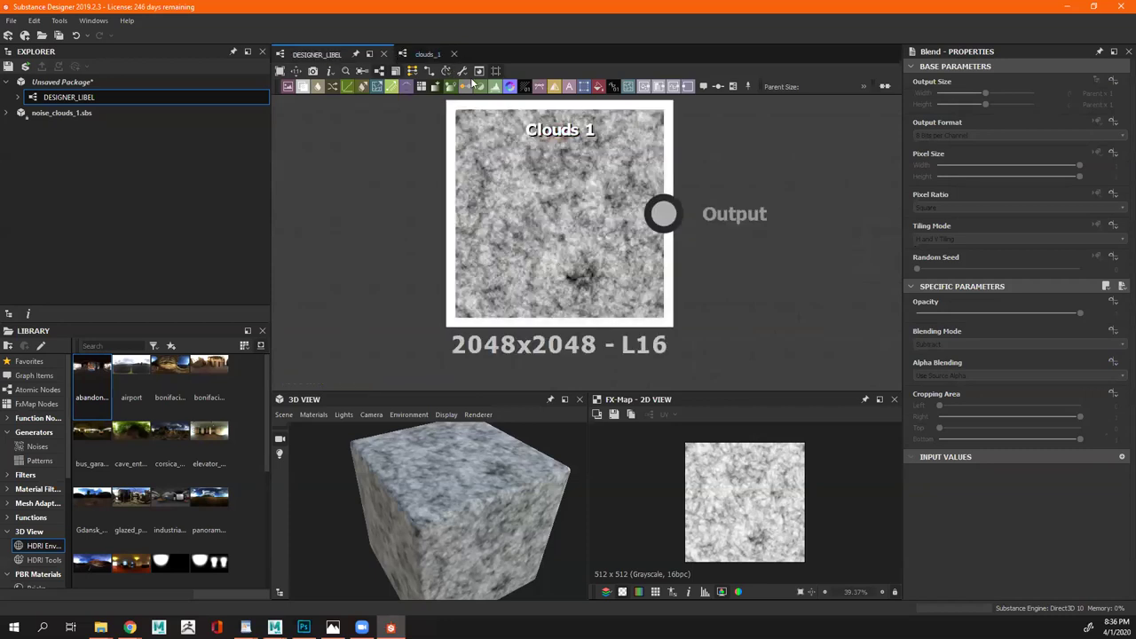
{"action": "left_click", "coordinate": [422, 55]}
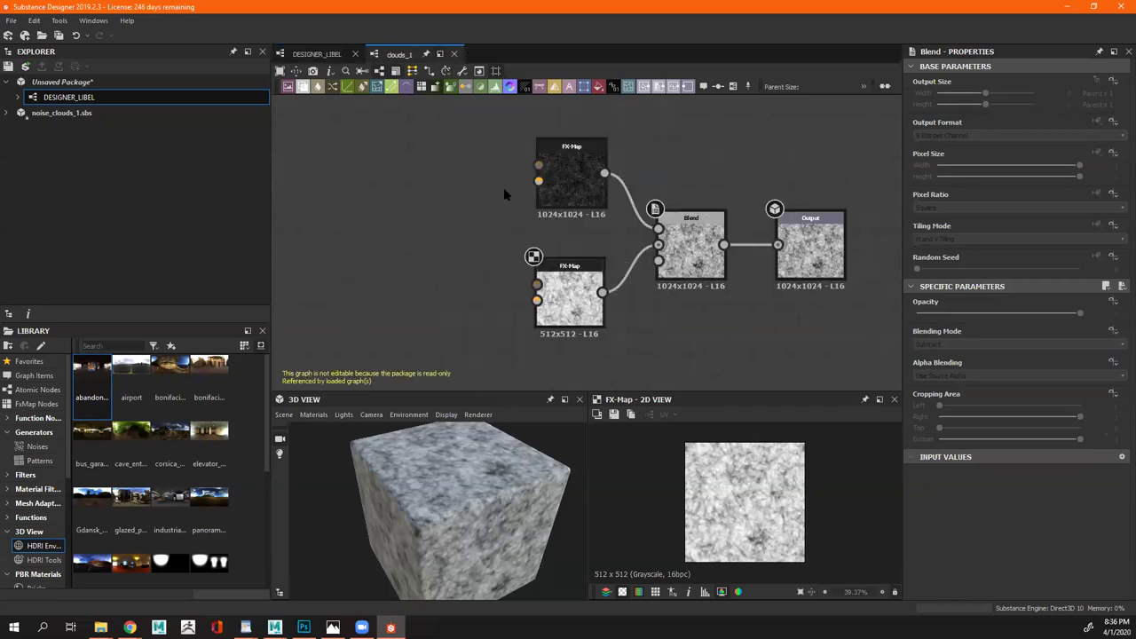
Return to the DESIGNER_LIBEL graph, move Clouds 1 beside the Roughness output and connect it to that output
{"action": "left_click", "coordinate": [315, 55]}
{"action": "scroll", "coordinate": [520, 177], "scroll_direction": "down", "scroll_amount": 5}
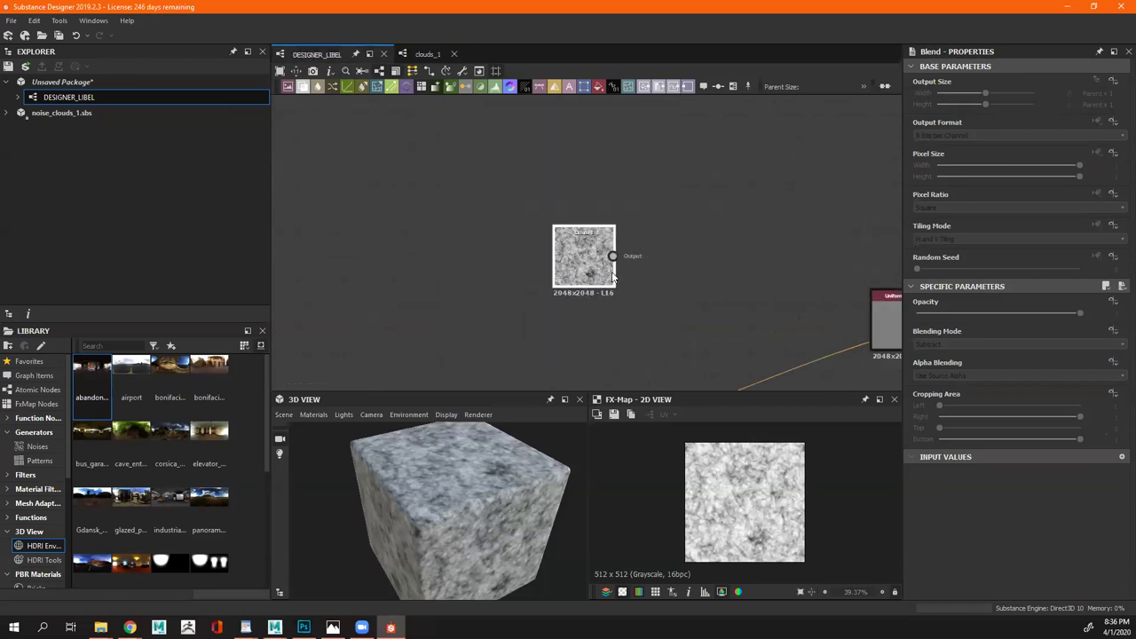
{"action": "left_click_drag", "start_coordinate": [473, 142], "coordinate": [661, 349]}
{"action": "middle_click_drag", "start_coordinate": [661, 350], "coordinate": [532, 206]}
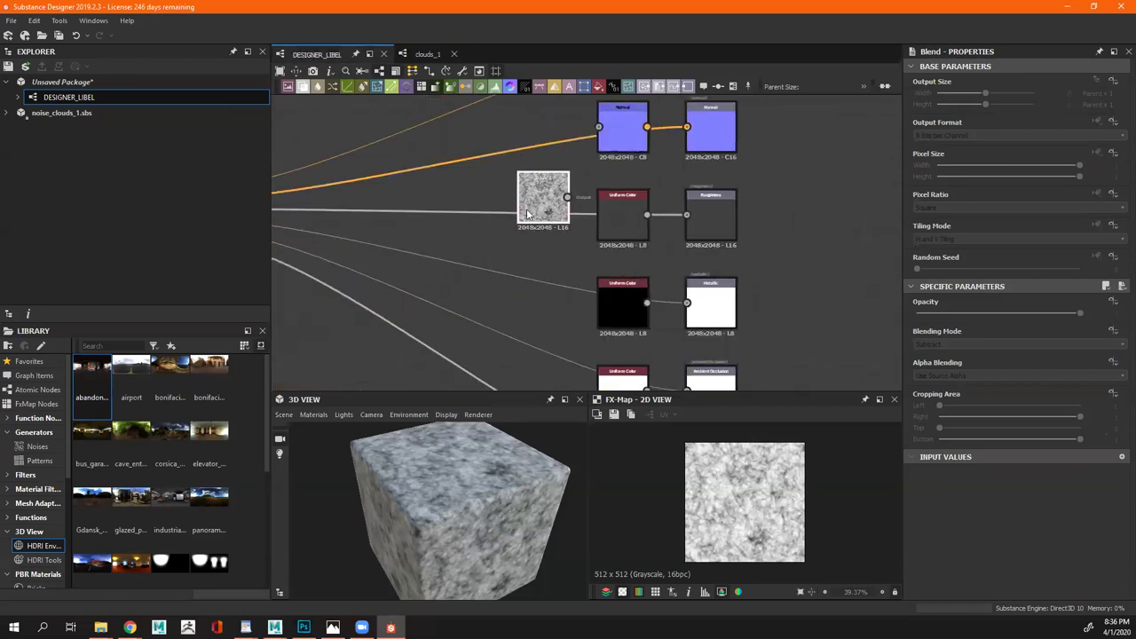
{"action": "left_click_drag", "start_coordinate": [528, 204], "coordinate": [575, 254]}
{"action": "scroll", "coordinate": [585, 252], "scroll_direction": "up", "scroll_amount": 2}
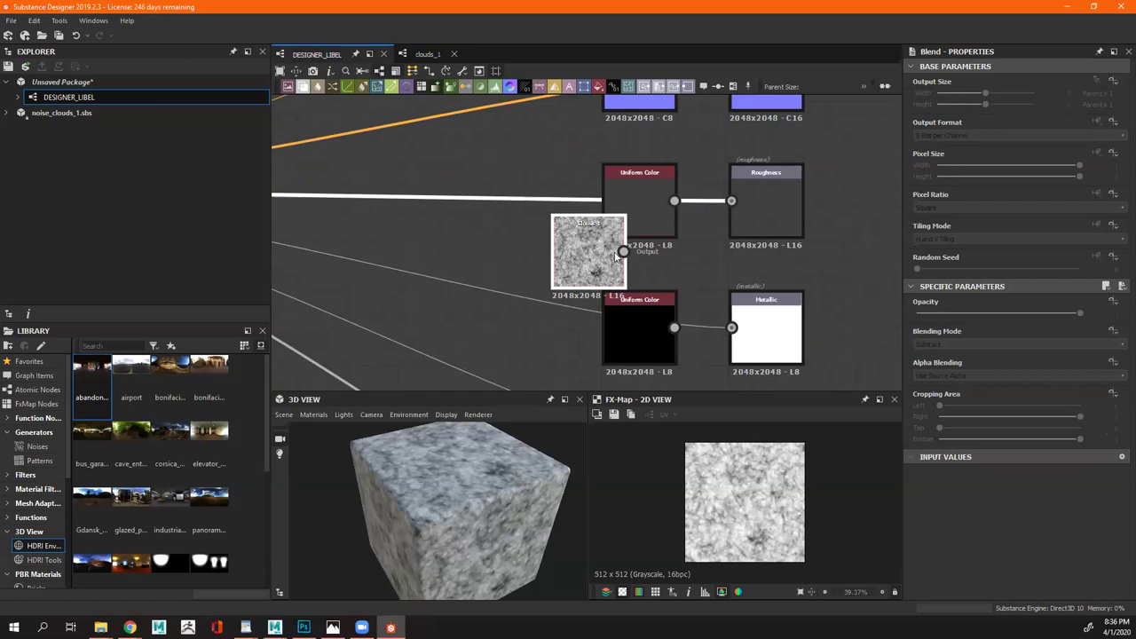
{"action": "left_click_drag", "start_coordinate": [731, 203], "coordinate": [732, 203]}
Replace the Uniform Color node beside Roughness with Clouds 1 by deleting it, and show the graph's outputs on the preview cube
{"action": "left_click_drag", "start_coordinate": [588, 257], "coordinate": [603, 213]}
{"action": "left_click", "coordinate": [622, 213]}
{"action": "key", "text": "Delete"}
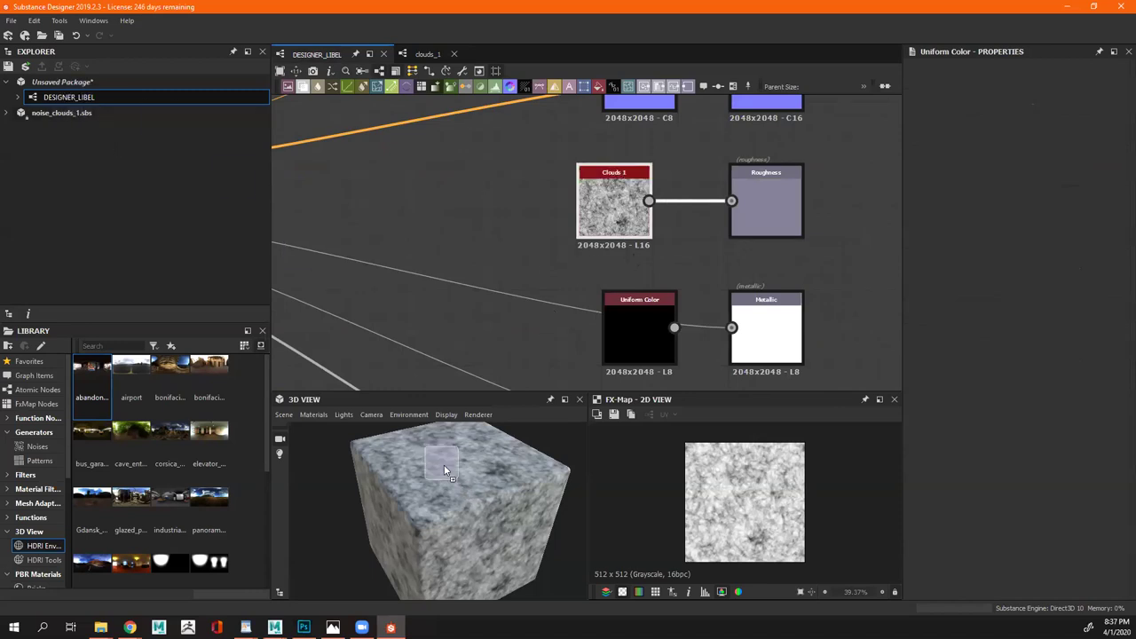
{"action": "left_click_drag", "start_coordinate": [446, 510], "coordinate": [486, 420]}
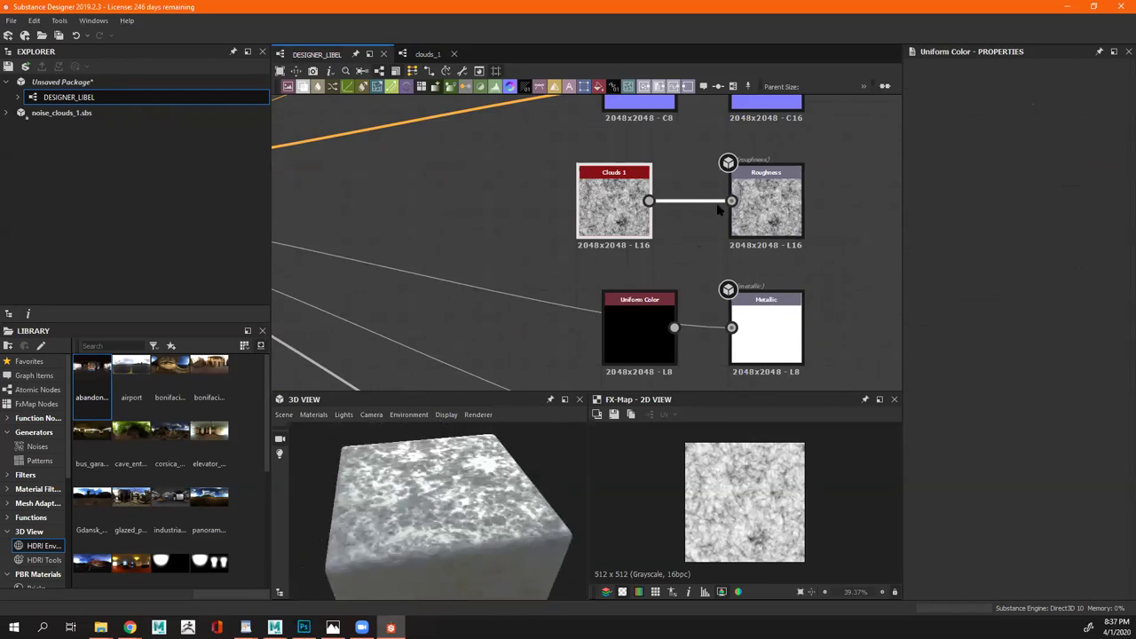
{"action": "left_click_drag", "start_coordinate": [494, 537], "coordinate": [551, 462]}
Spread the nodes out by moving Clouds 1 well away from Roughness and the Metallic row's Uniform Color slightly lower
{"action": "left_click_drag", "start_coordinate": [626, 178], "coordinate": [450, 178]}
{"action": "left_click_drag", "start_coordinate": [635, 302], "coordinate": [635, 327]}
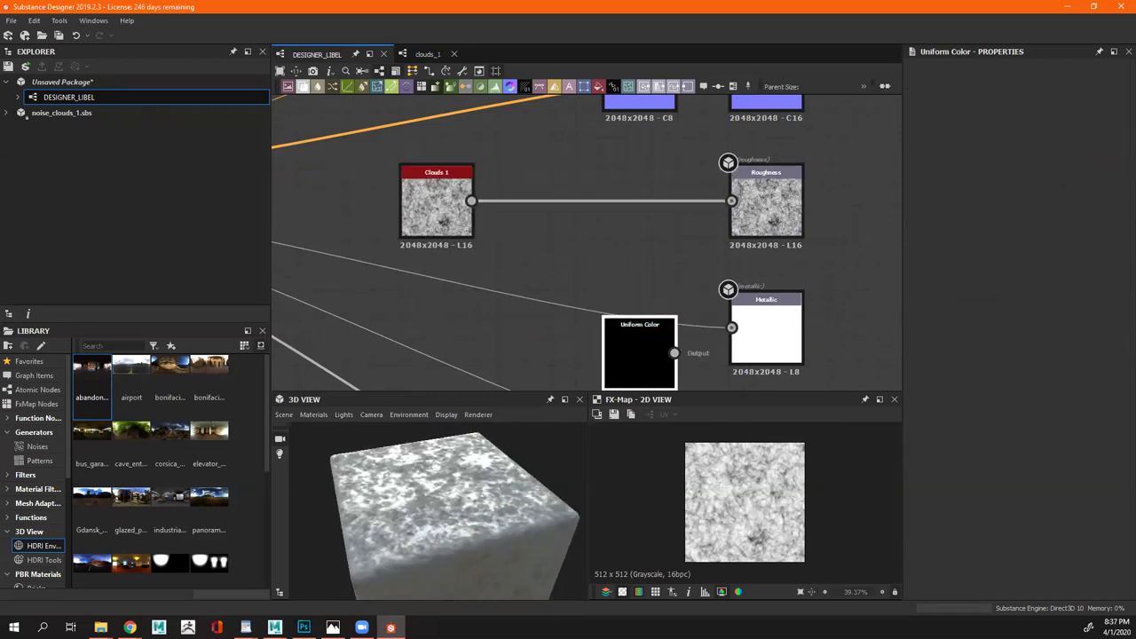
{"action": "middle_click_drag", "start_coordinate": [543, 277], "coordinate": [603, 256]}
{"action": "left_click_drag", "start_coordinate": [501, 208], "coordinate": [409, 206]}
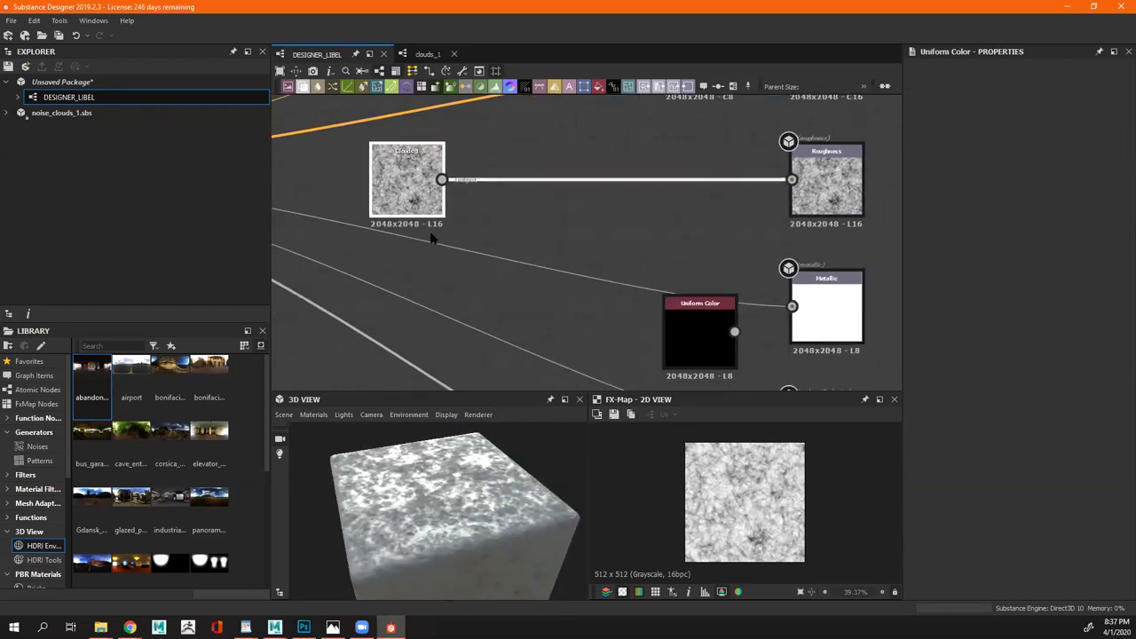
Insert a Blend node between Clouds 1 and Roughness, with Clouds 1 as its foreground
{"action": "key", "text": "space"}
{"action": "type", "text": "BLEN"}
{"action": "key", "text": "Return"}
{"action": "left_click_drag", "start_coordinate": [443, 248], "coordinate": [585, 191]}
{"action": "left_click_drag", "start_coordinate": [441, 179], "coordinate": [527, 193]}
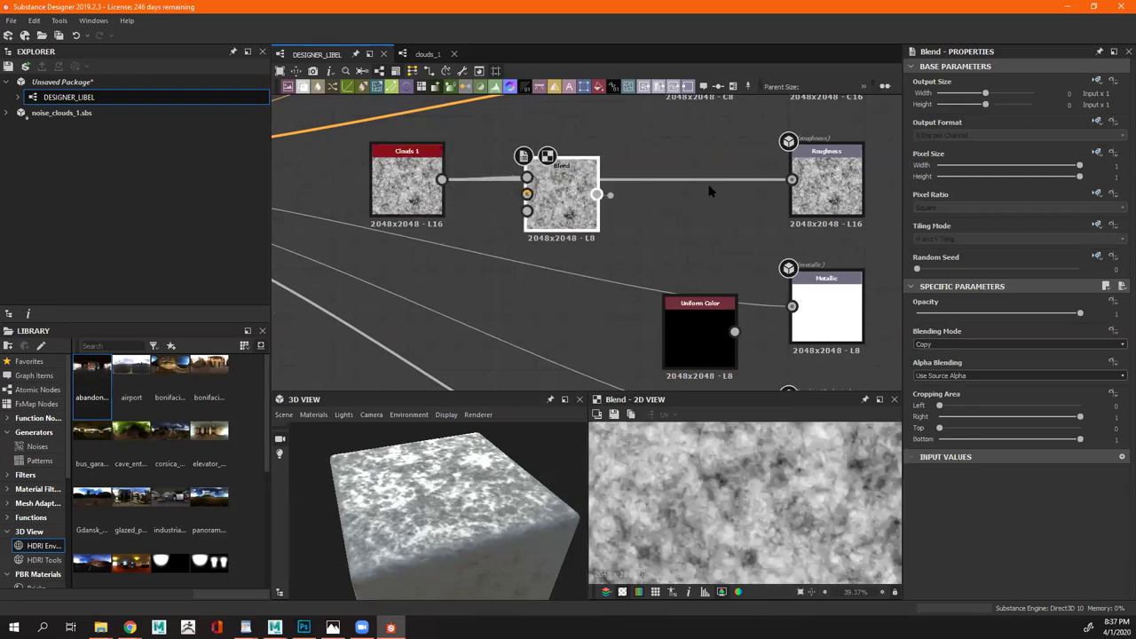
{"action": "left_click_drag", "start_coordinate": [792, 180], "coordinate": [792, 180]}
Search the nodes for "NOISE", add BnW Spots 2 below Clouds 1 and connect it to the Blend node's background
{"action": "key", "text": "space"}
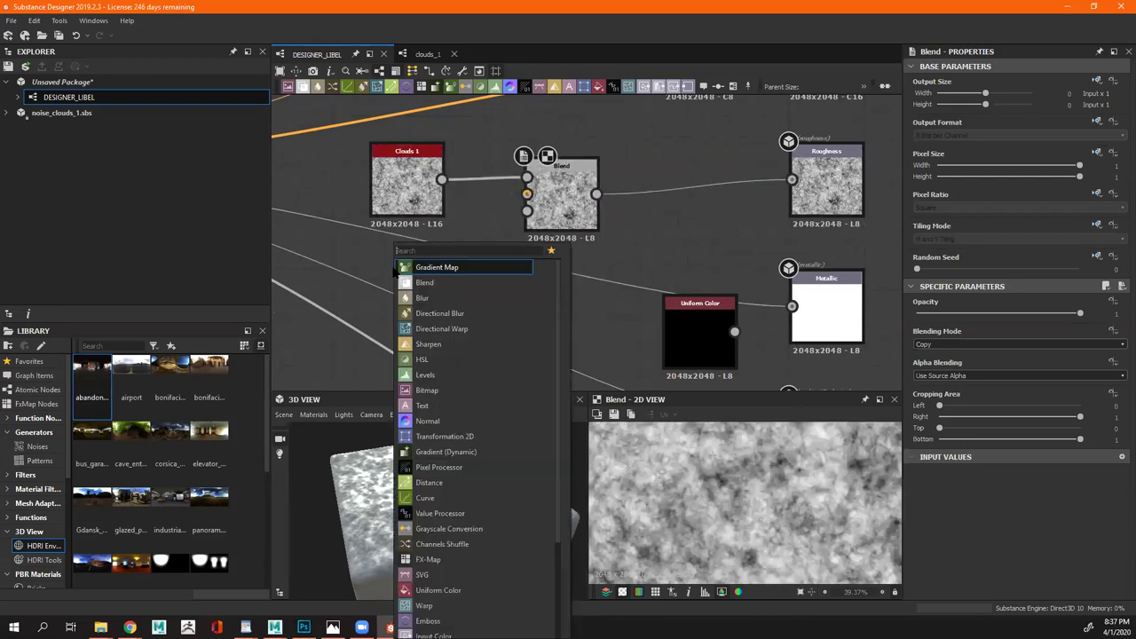
{"action": "type", "text": "NOISE"}
{"action": "key", "text": "Down"}
{"action": "key", "text": "Down"}
{"action": "key", "text": "Down"}
{"action": "key", "text": "Down"}
{"action": "key", "text": "Down"}
{"action": "key", "text": "Down"}
{"action": "key", "text": "Down"}
{"action": "key", "text": "Down"}
{"action": "key", "text": "Down"}
{"action": "key", "text": "Down"}
{"action": "key", "text": "Down"}
{"action": "key", "text": "Down"}
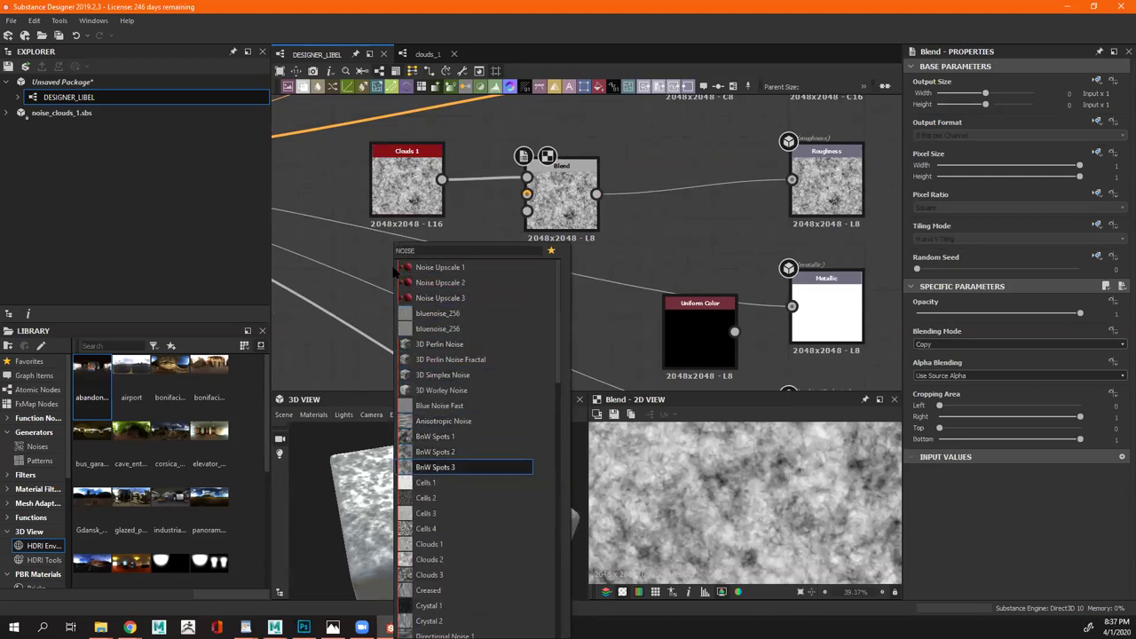
{"action": "key", "text": "Return"}
{"action": "left_click_drag", "start_coordinate": [432, 256], "coordinate": [526, 193]}
{"action": "left_click_drag", "start_coordinate": [403, 253], "coordinate": [428, 264]}
{"action": "left_click", "coordinate": [474, 225]}
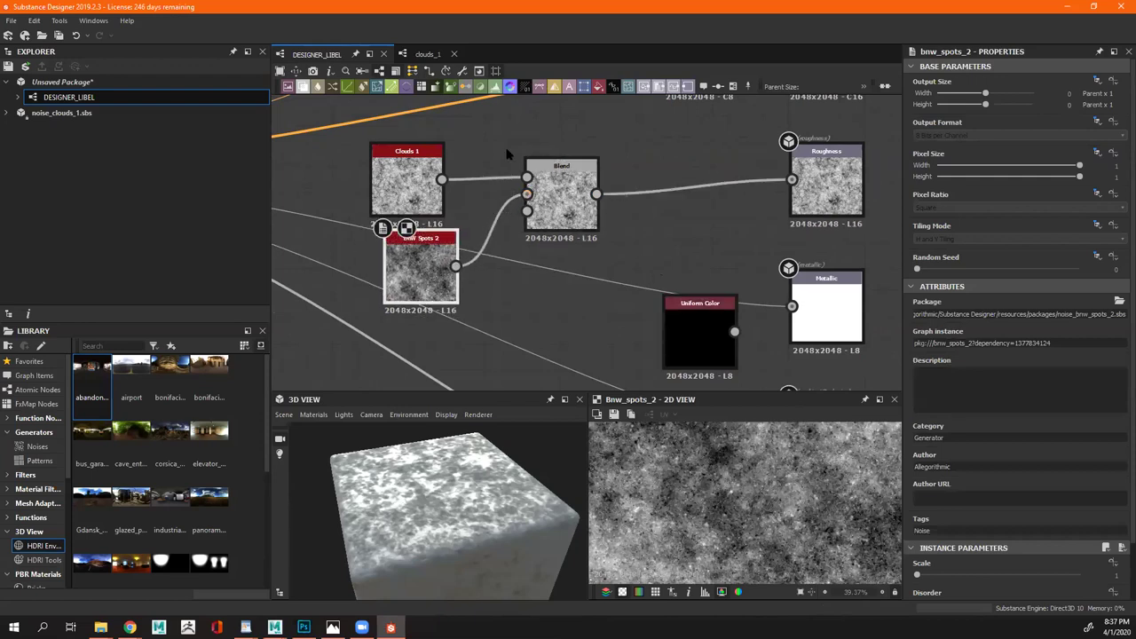
Set the Blend node's blending mode to Multiply and inspect the resulting roughness on the preview cube
{"action": "left_click", "coordinate": [577, 197]}
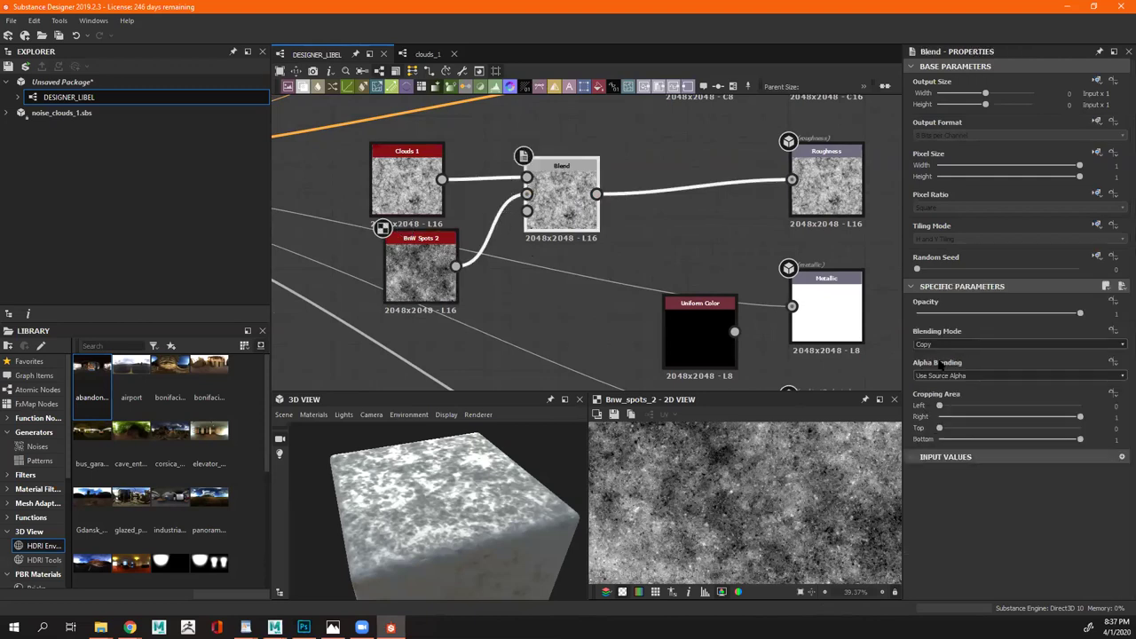
{"action": "left_click", "coordinate": [954, 346]}
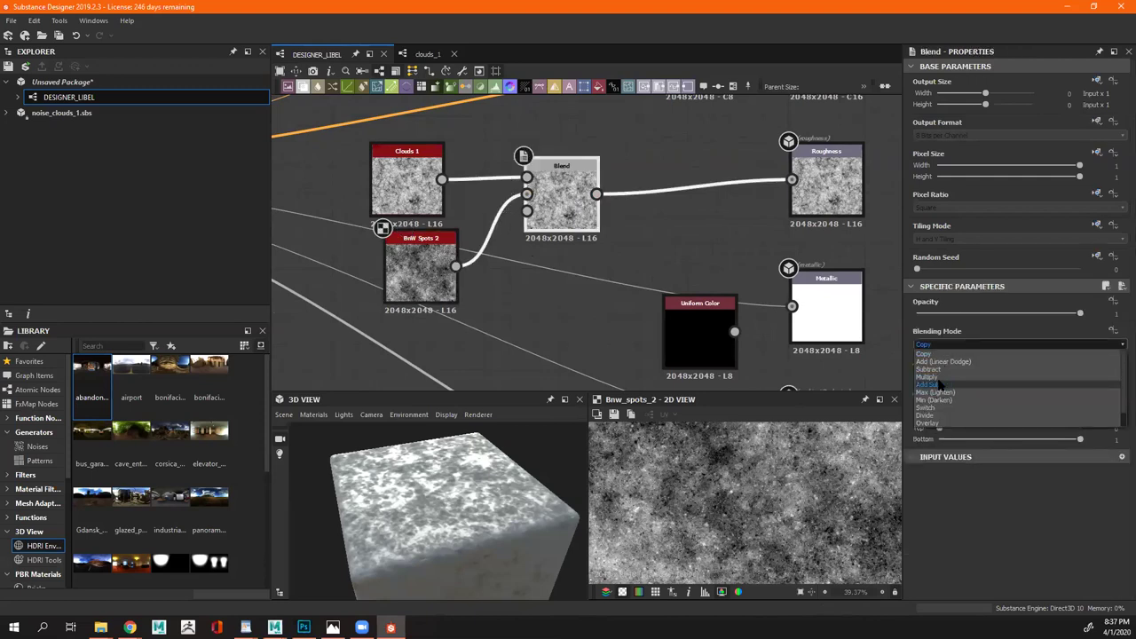
{"action": "left_click", "coordinate": [941, 380]}
{"action": "left_click_drag", "start_coordinate": [435, 531], "coordinate": [500, 512]}
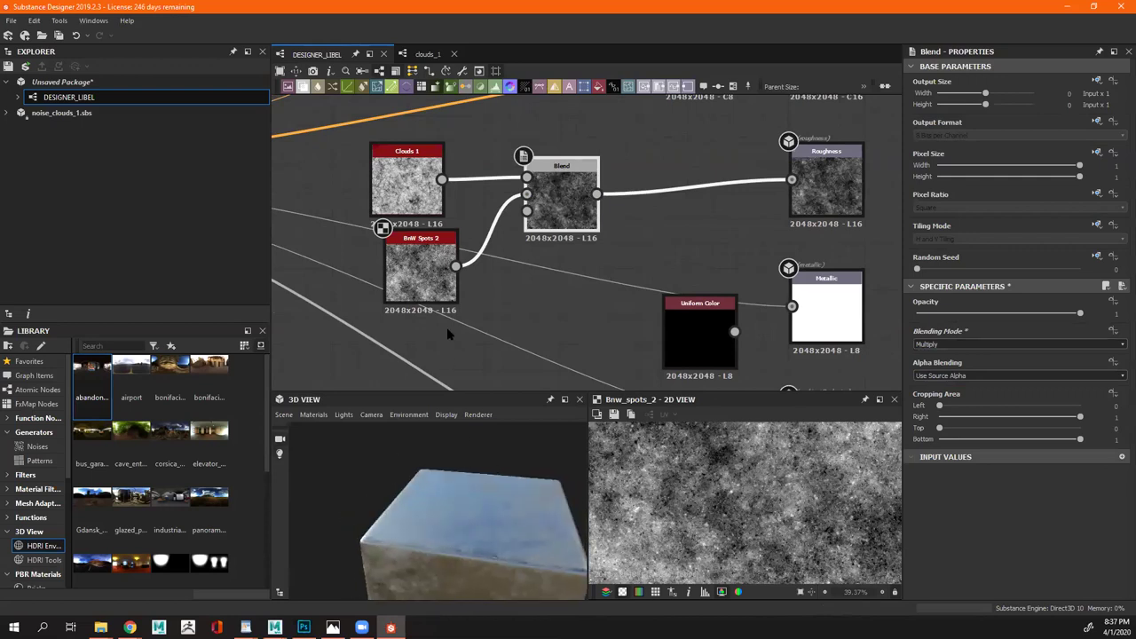
{"action": "middle_click_drag", "start_coordinate": [608, 233], "coordinate": [559, 283]}
{"action": "left_click_drag", "start_coordinate": [462, 497], "coordinate": [497, 513]}
Connect Clouds 1 directly to Roughness for comparison, undo that connection, and shift BnW Spots 2 slightly under Clouds 1
{"action": "left_click_drag", "start_coordinate": [393, 229], "coordinate": [748, 230]}
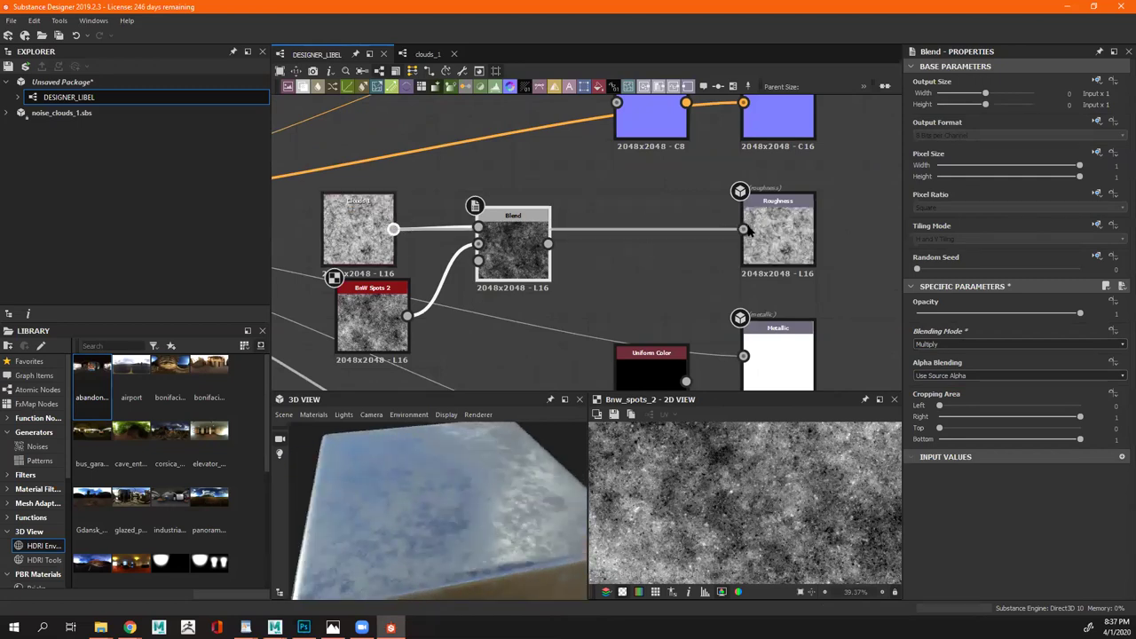
{"action": "scroll", "coordinate": [609, 190], "scroll_direction": "down", "scroll_amount": 4}
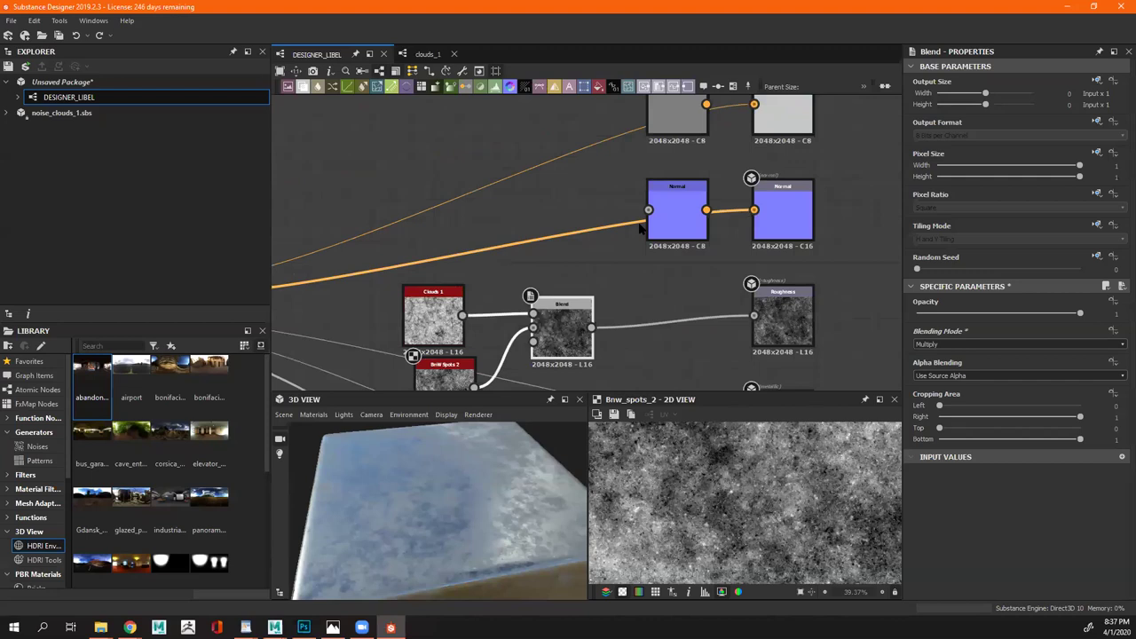
{"action": "left_click_drag", "start_coordinate": [499, 342], "coordinate": [492, 343]}
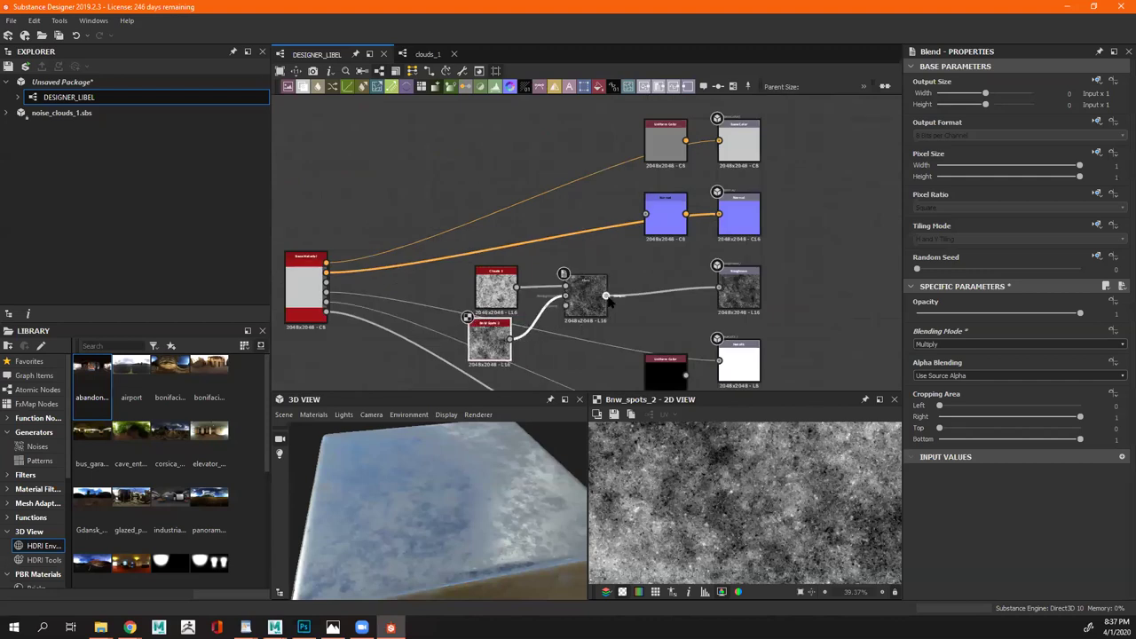
Add a Blend node near Base Color, move that row's Uniform Color beside it and connect it as the foreground
{"action": "scroll", "coordinate": [609, 302], "scroll_direction": "up", "scroll_amount": 3}
{"action": "middle_click_drag", "start_coordinate": [576, 124], "coordinate": [512, 196]}
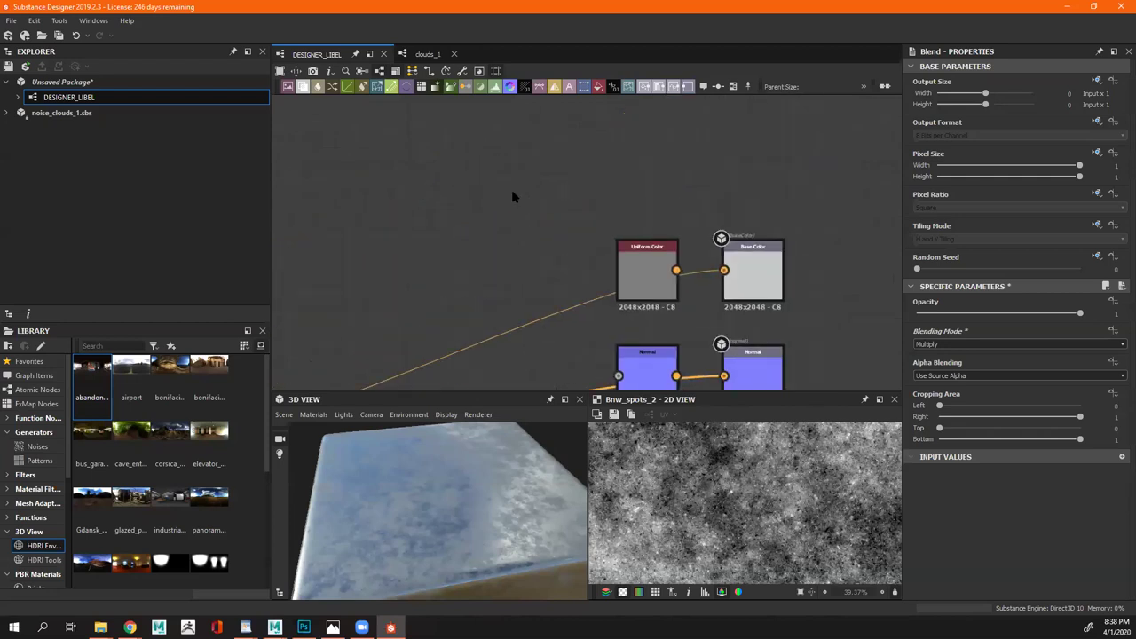
{"action": "key", "text": "space"}
{"action": "key", "text": "Down"}
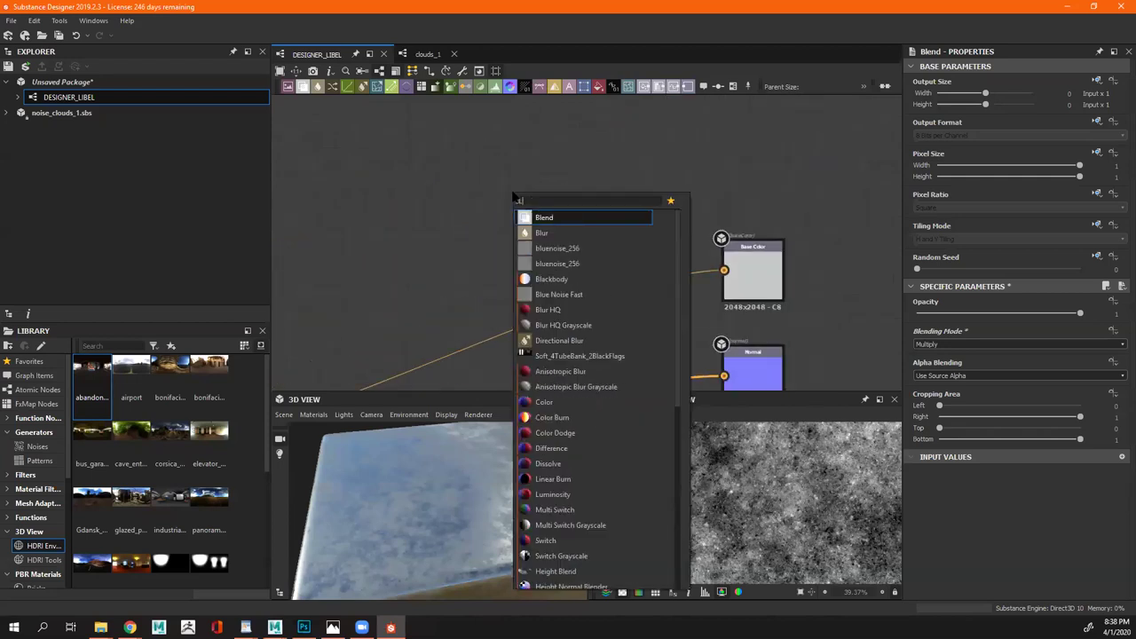
{"action": "key", "text": "Return"}
{"action": "left_click_drag", "start_coordinate": [650, 255], "coordinate": [432, 254]}
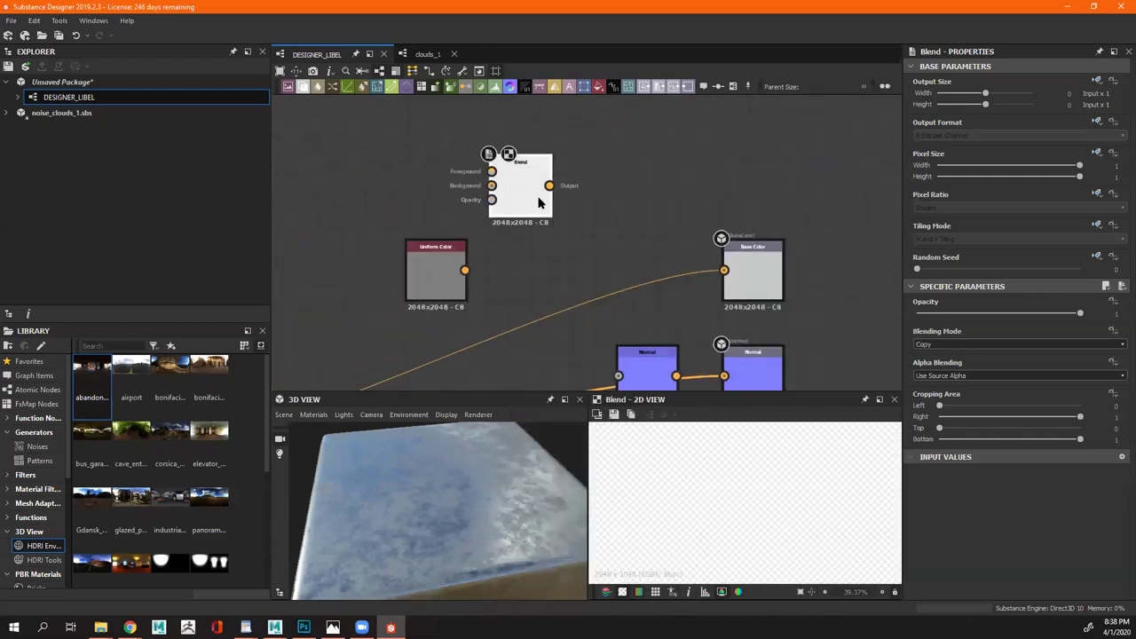
{"action": "left_click_drag", "start_coordinate": [522, 178], "coordinate": [564, 199]}
{"action": "left_click_drag", "start_coordinate": [464, 270], "coordinate": [532, 206]}
{"action": "left_click_drag", "start_coordinate": [453, 266], "coordinate": [446, 223]}
Add a second Uniform Color node, connect it to the colour Blend's background and set its output colour to teal
{"action": "key", "text": "space"}
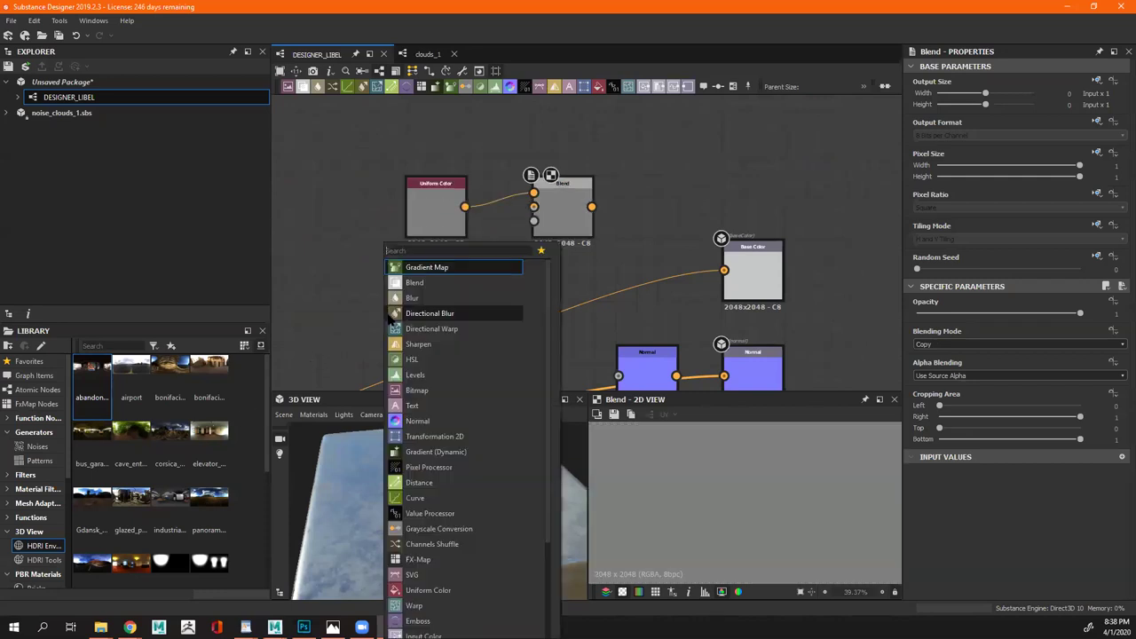
{"action": "type", "text": "uniform"}
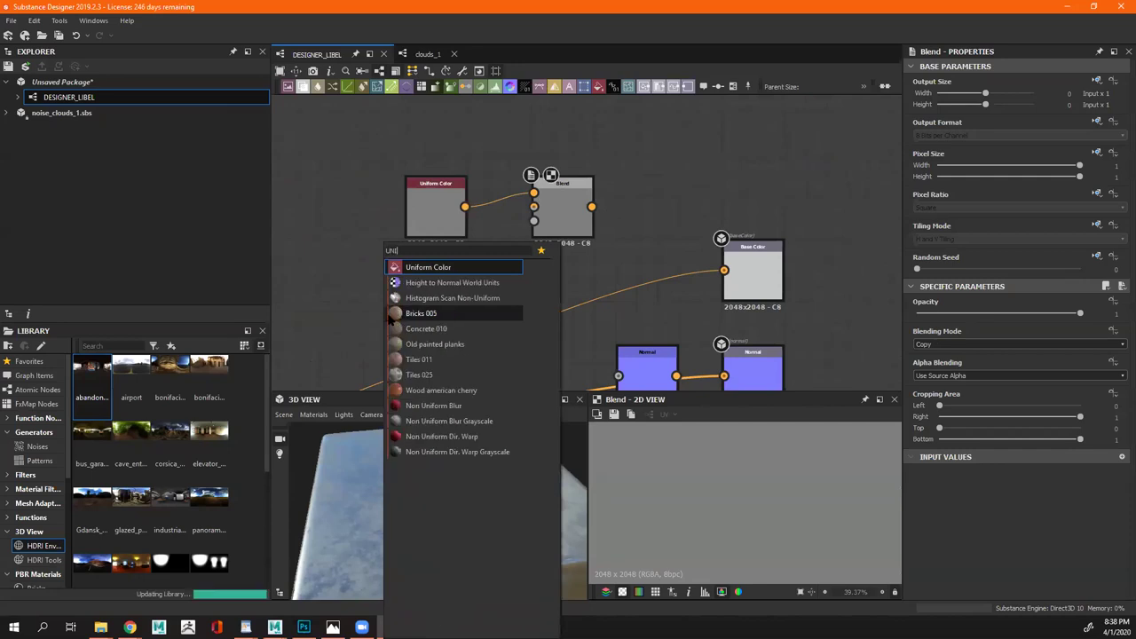
{"action": "key", "text": "Return"}
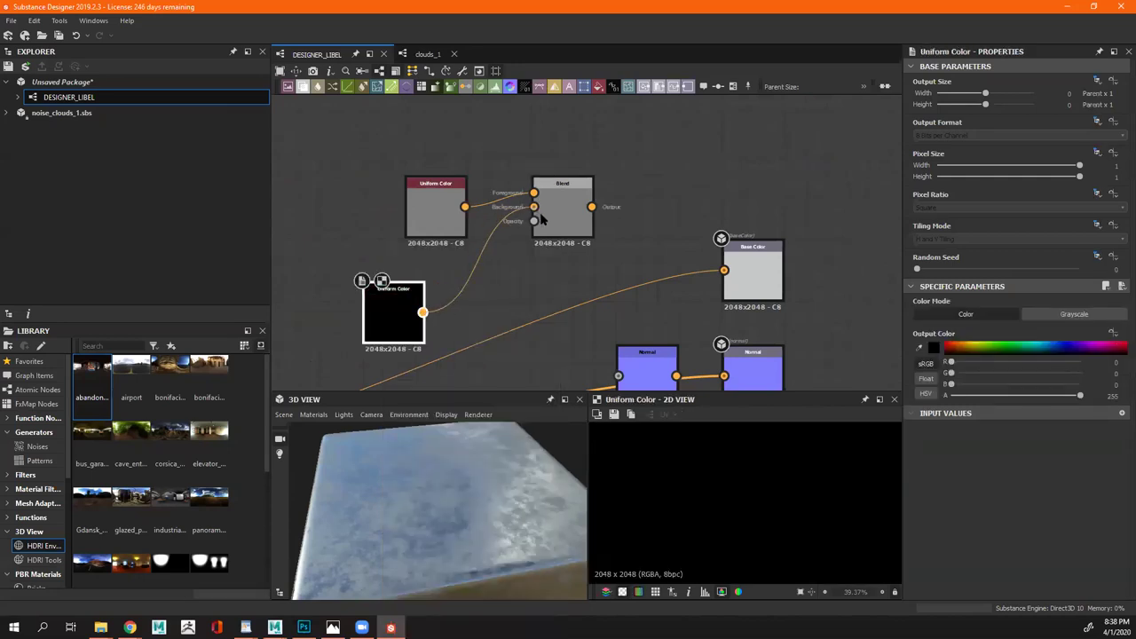
{"action": "left_click", "coordinate": [1030, 348]}
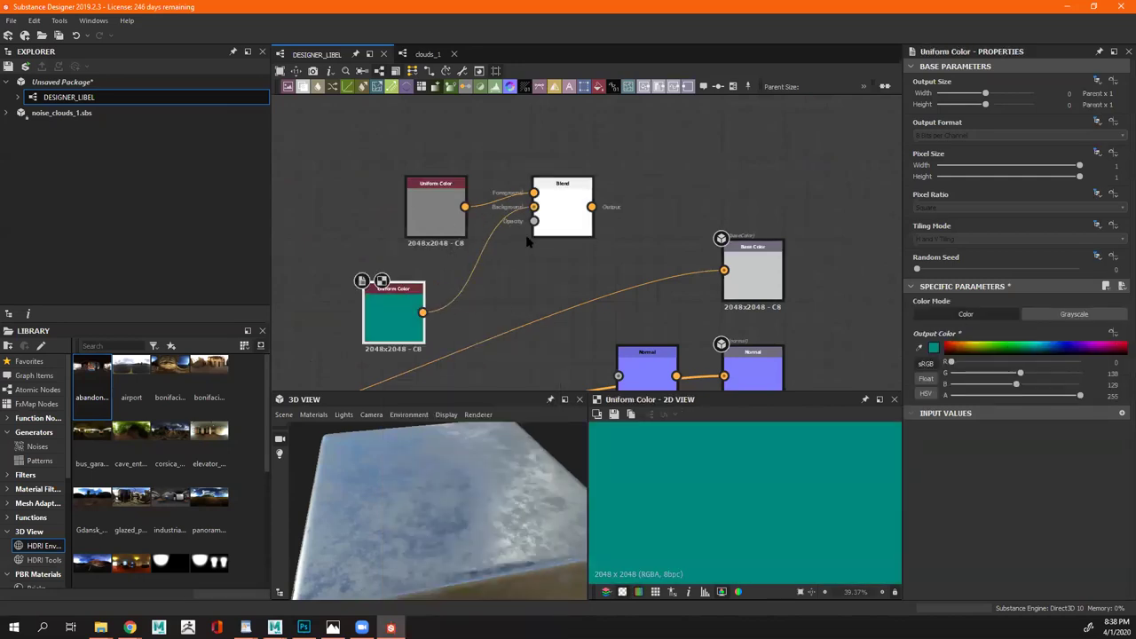
Connect the colour Blend to the Base Color output and move both Uniform Color nodes upward
{"action": "left_click_drag", "start_coordinate": [591, 207], "coordinate": [723, 270]}
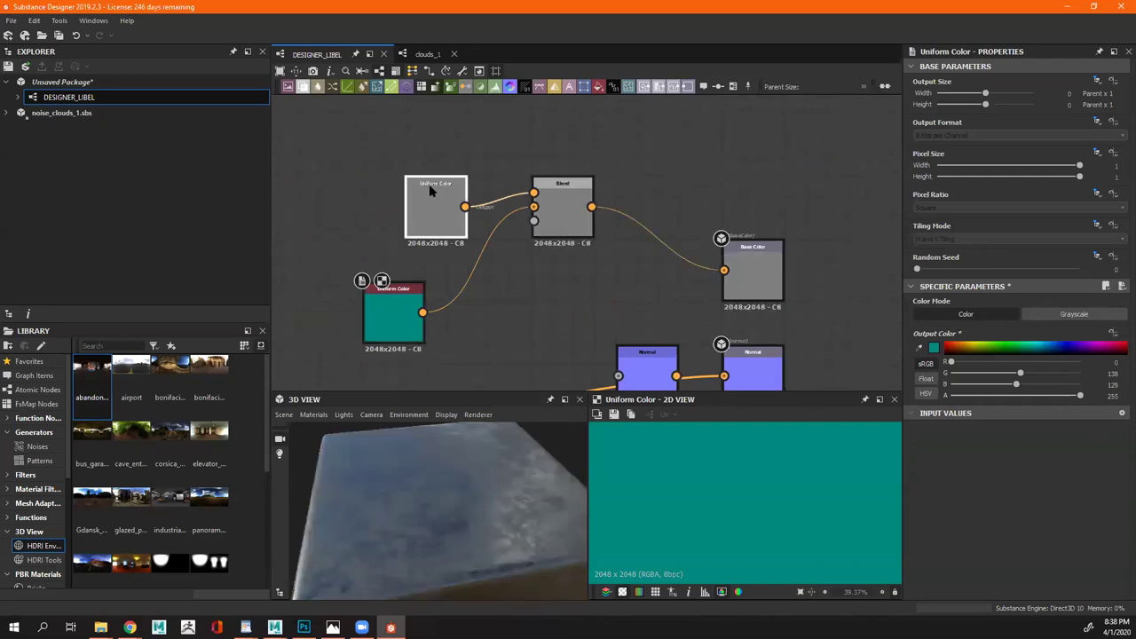
{"action": "left_click_drag", "start_coordinate": [434, 213], "coordinate": [434, 171]}
{"action": "left_click_drag", "start_coordinate": [393, 314], "coordinate": [372, 251]}
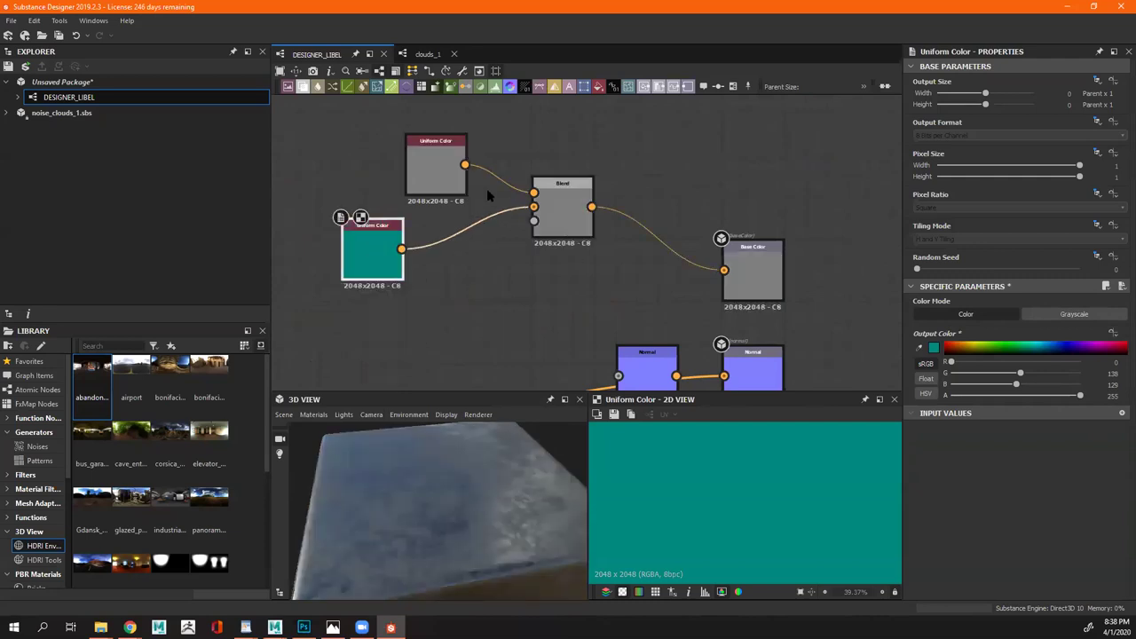
Set the colour Blend's blending mode to Multiply and stack the grey Uniform Color directly above the teal one
{"action": "left_click", "coordinate": [558, 209]}
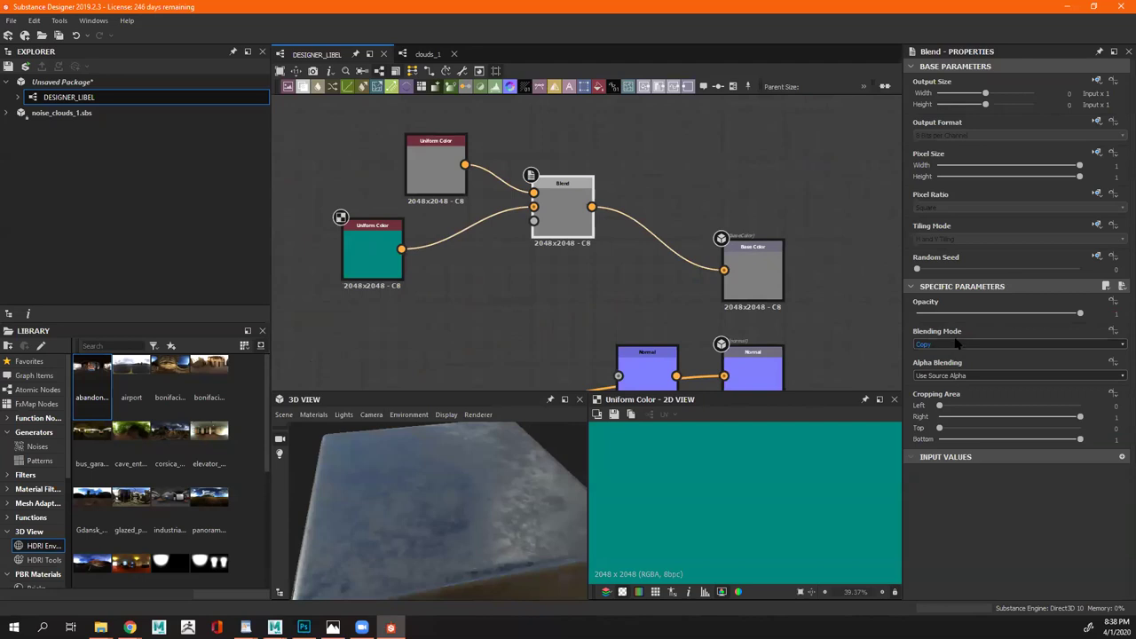
{"action": "left_click", "coordinate": [942, 346]}
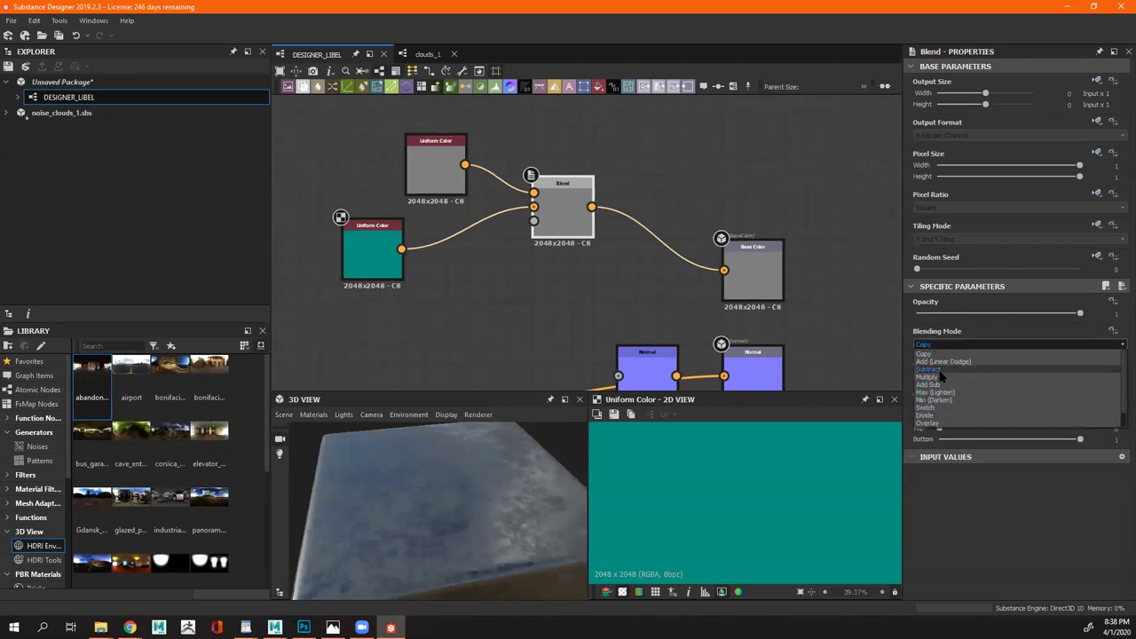
{"action": "left_click", "coordinate": [941, 377]}
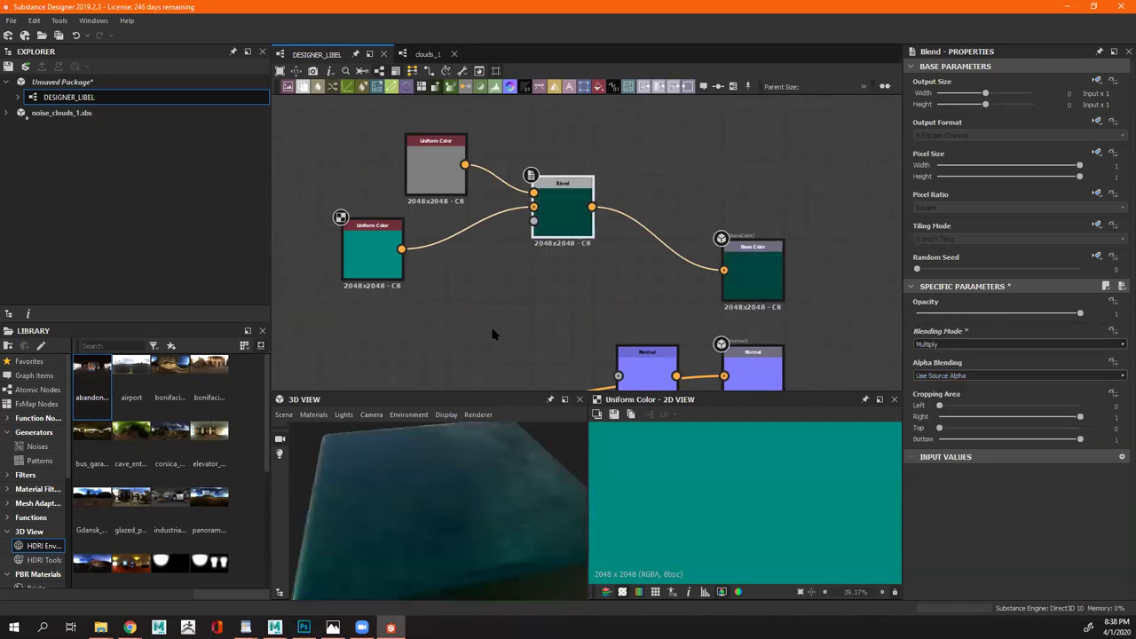
{"action": "left_click_drag", "start_coordinate": [428, 174], "coordinate": [386, 154]}
{"action": "left_click_drag", "start_coordinate": [397, 229], "coordinate": [418, 186]}
{"action": "scroll", "coordinate": [439, 291], "scroll_direction": "down", "scroll_amount": 2}
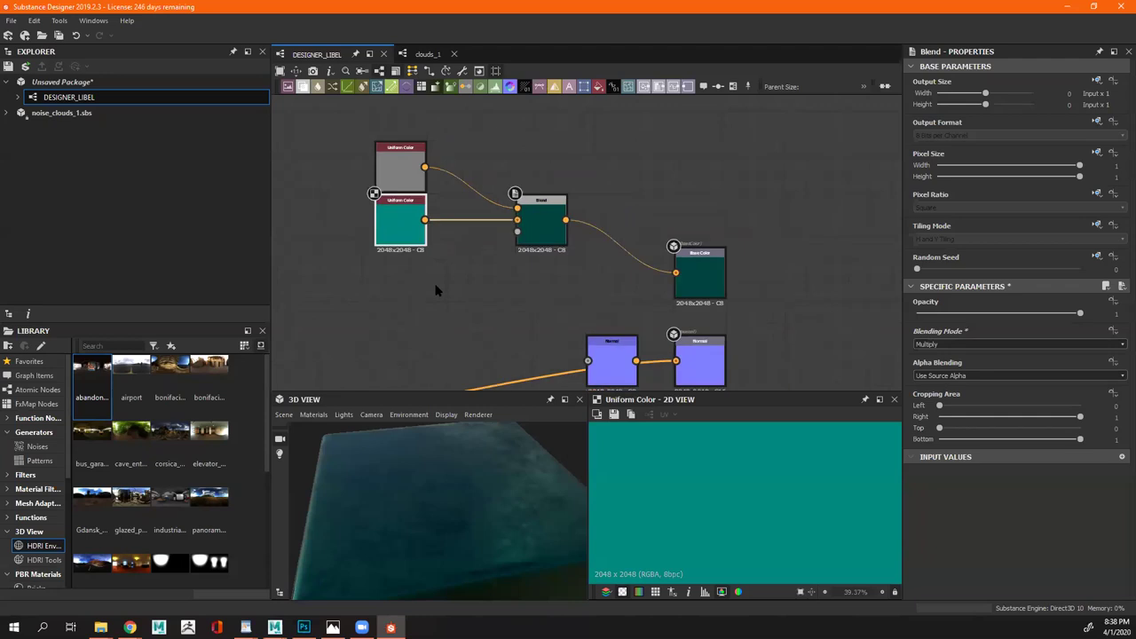
Connect Clouds 1 to the colour Blend's opacity and inspect the colour variation on the preview cube
{"action": "scroll", "coordinate": [583, 181], "scroll_direction": "up", "scroll_amount": 4}
{"action": "scroll", "coordinate": [583, 181], "scroll_direction": "up", "scroll_amount": 3}
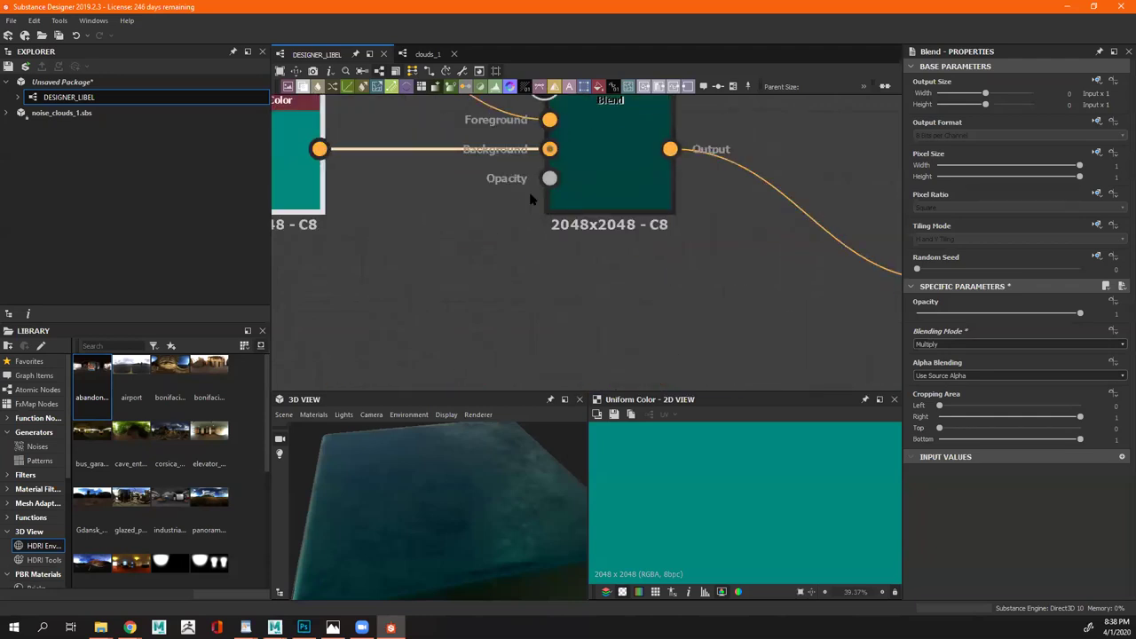
{"action": "middle_click_drag", "start_coordinate": [540, 211], "coordinate": [626, 276]}
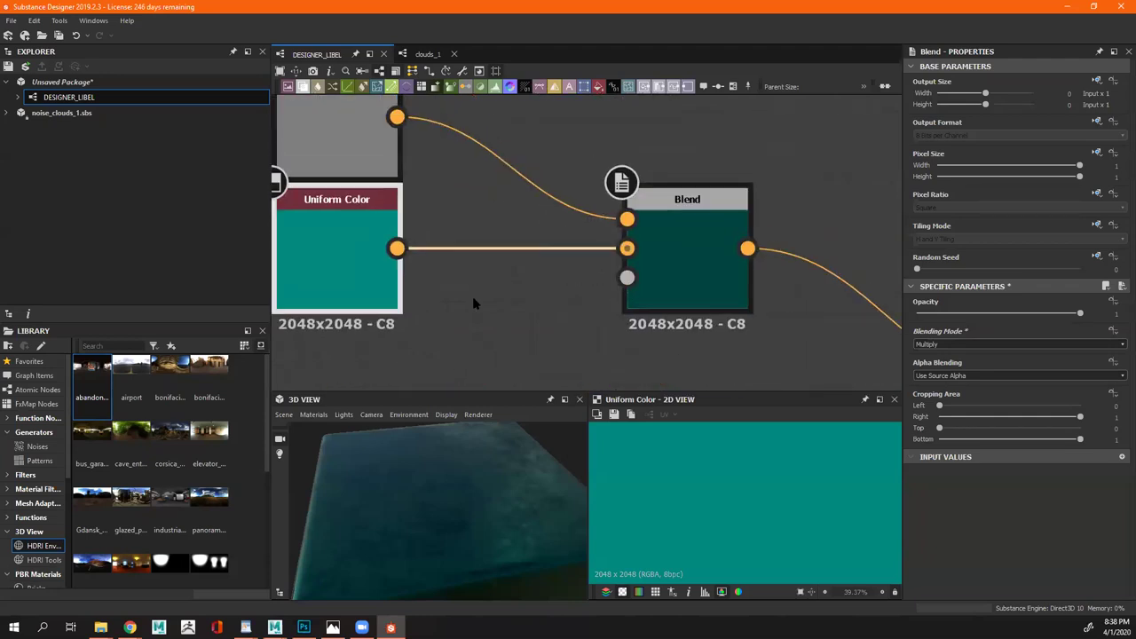
{"action": "scroll", "coordinate": [473, 303], "scroll_direction": "down", "scroll_amount": 4}
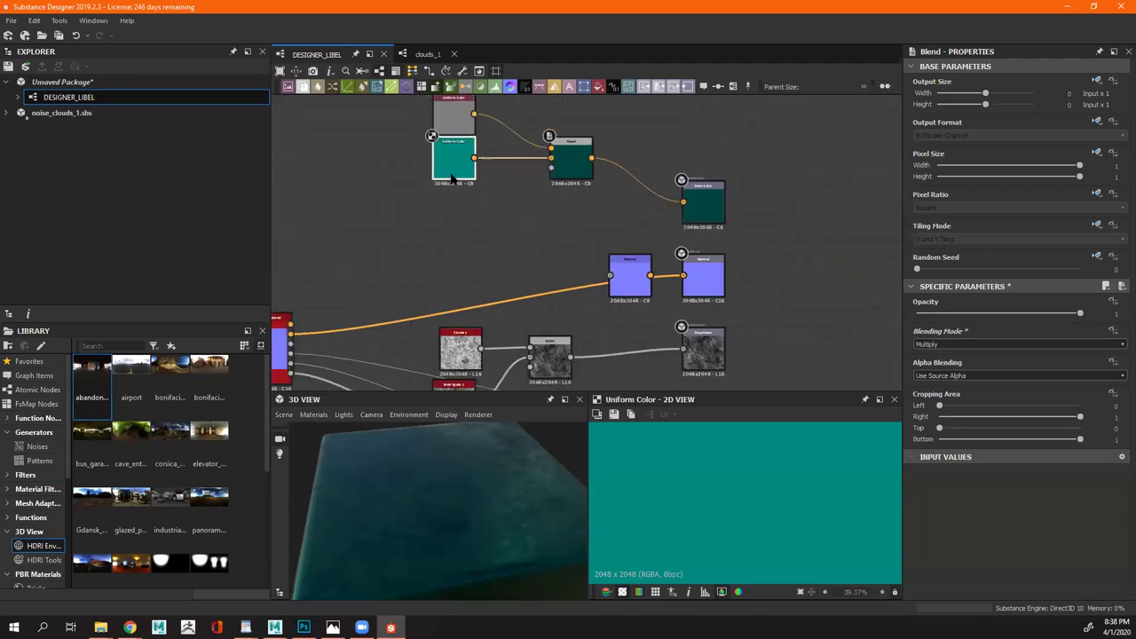
{"action": "middle_click_drag", "start_coordinate": [480, 349], "coordinate": [514, 332]}
{"action": "left_click_drag", "start_coordinate": [567, 173], "coordinate": [574, 159]}
{"action": "left_click", "coordinate": [475, 149]}
{"action": "mouse_move", "coordinate": [414, 552]}
{"action": "left_mouse_down"}
{"action": "mouse_move", "coordinate": [446, 538]}
{"action": "mouse_move", "coordinate": [411, 496]}
{"action": "mouse_move", "coordinate": [417, 532]}
{"action": "left_mouse_up"}
Pull the Normal node off its link, try the roughness Blend directly in the Normal output, and move the Normal node back
{"action": "scroll", "coordinate": [542, 286], "scroll_direction": "down", "scroll_amount": 2}
{"action": "scroll", "coordinate": [545, 270], "scroll_direction": "up", "scroll_amount": 3}
{"action": "middle_click_drag", "start_coordinate": [545, 273], "coordinate": [589, 322]}
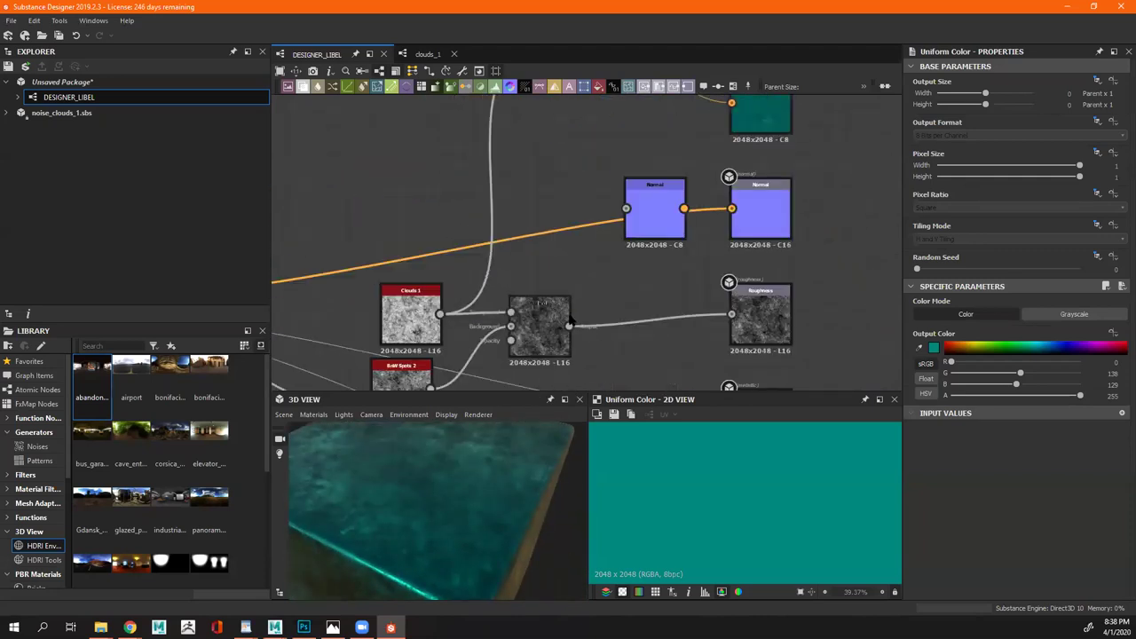
{"action": "scroll", "coordinate": [580, 314], "scroll_direction": "up", "scroll_amount": 3}
{"action": "scroll", "coordinate": [595, 303], "scroll_direction": "down", "scroll_amount": 2}
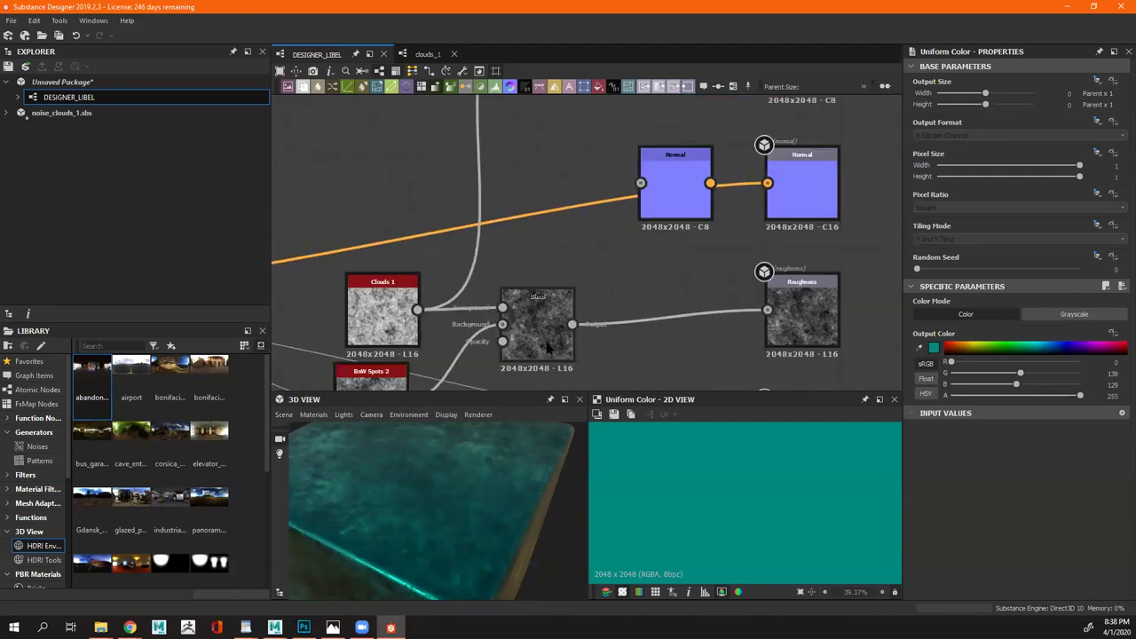
{"action": "left_click_drag", "start_coordinate": [664, 212], "coordinate": [550, 198]}
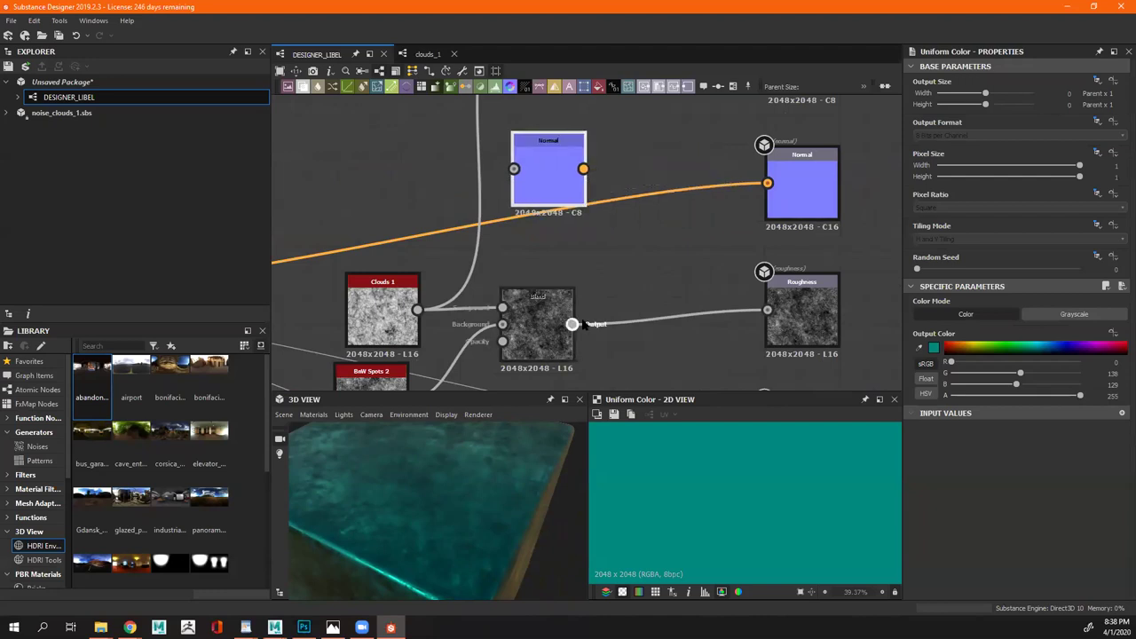
{"action": "left_click_drag", "start_coordinate": [714, 224], "coordinate": [767, 183]}
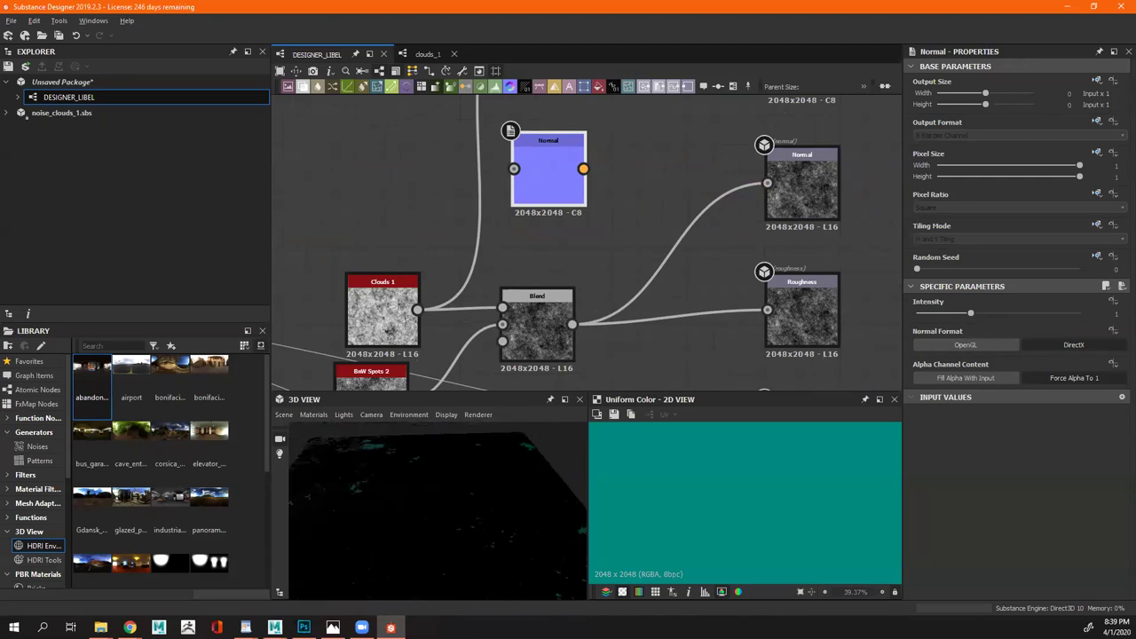
{"action": "left_click_drag", "start_coordinate": [565, 190], "coordinate": [639, 180]}
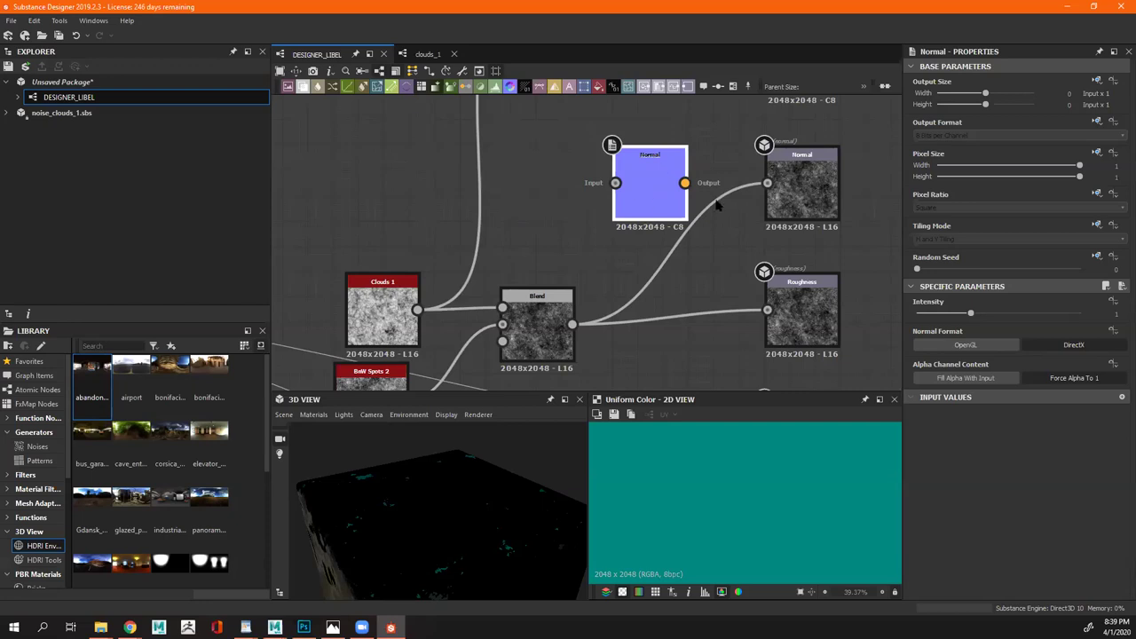
{"action": "key", "text": "space"}
{"action": "type", "text": "normal"}
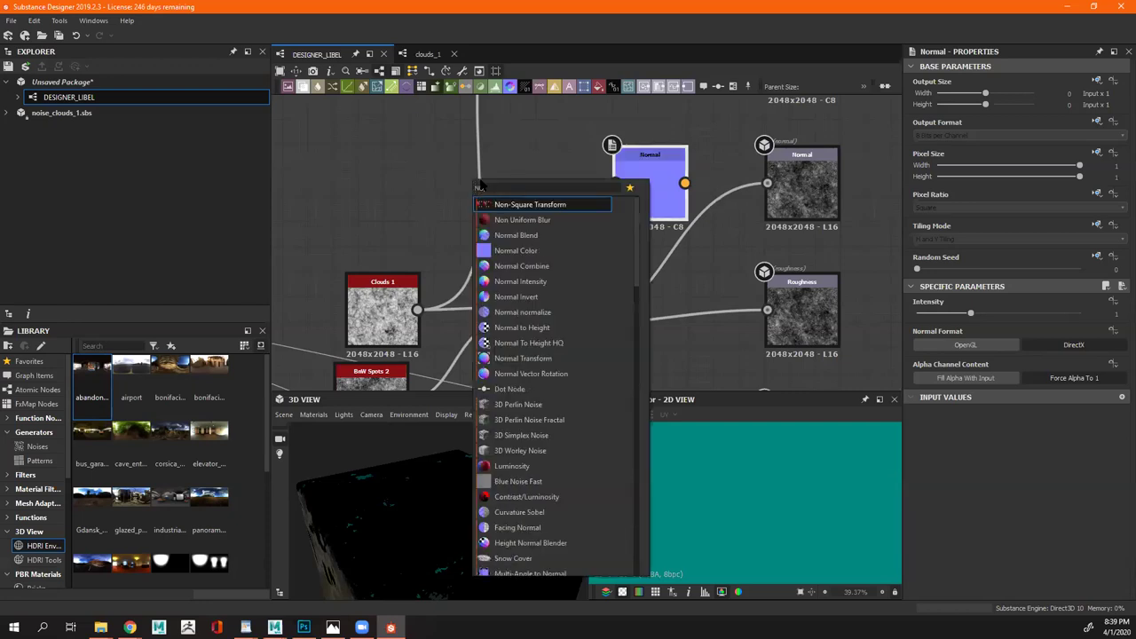
{"action": "key", "text": "Down"}
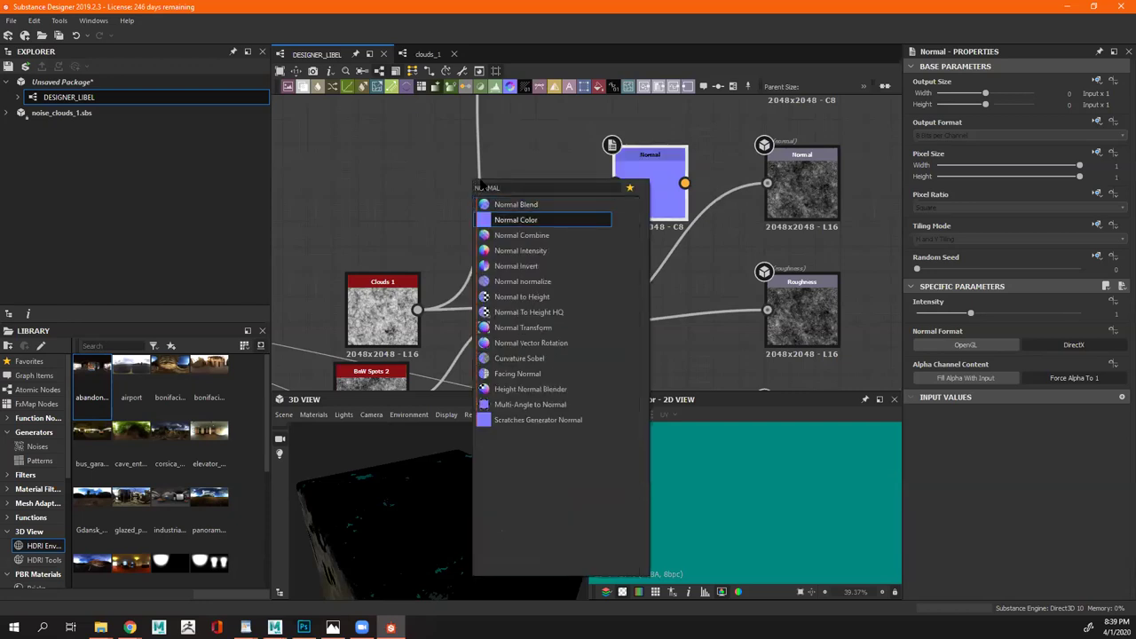
{"action": "key", "text": "Escape"}
Connect the roughness Blend to the Normal node's input and the Normal node to the Normal output
{"action": "left_click_drag", "start_coordinate": [573, 324], "coordinate": [617, 184]}
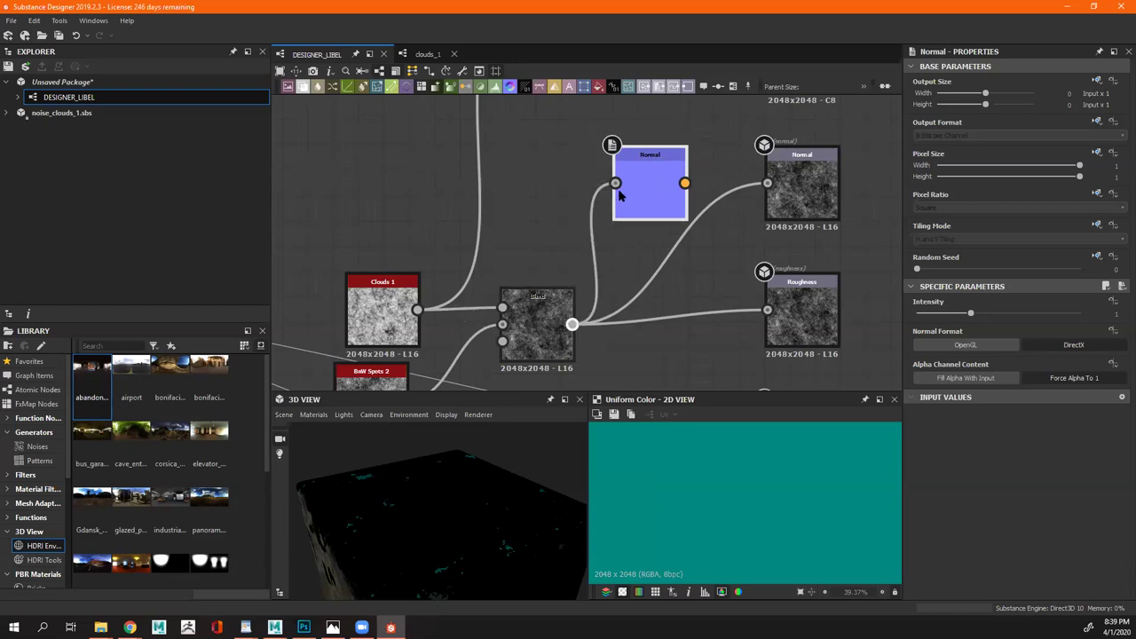
{"action": "left_click_drag", "start_coordinate": [778, 183], "coordinate": [767, 182]}
{"action": "left_click_drag", "start_coordinate": [537, 328], "coordinate": [548, 327]}
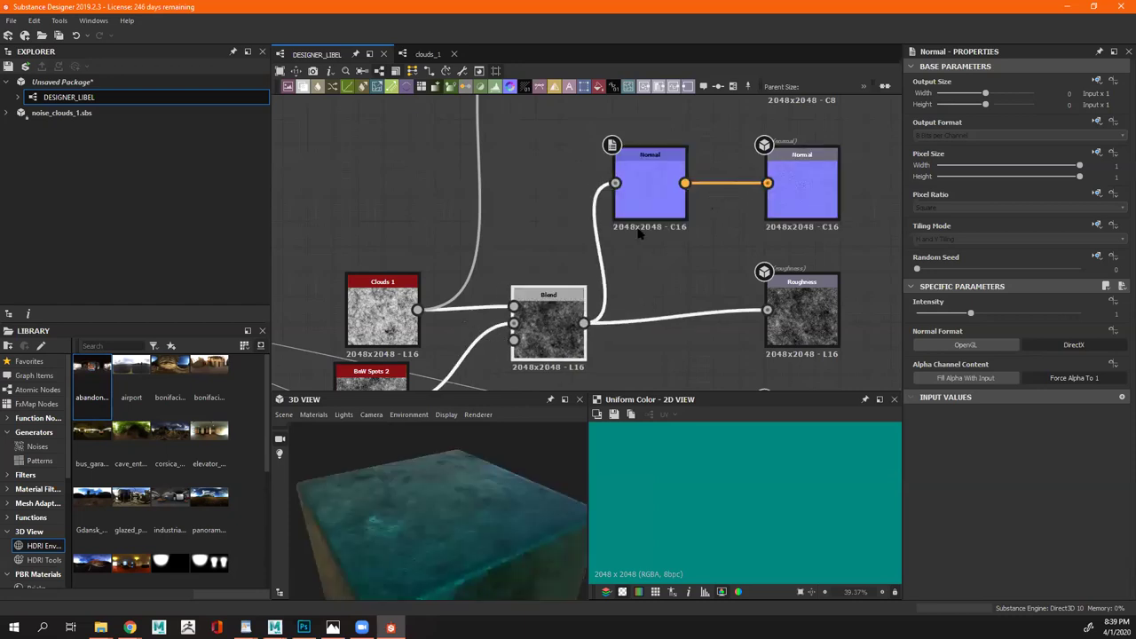
Examine the Normal node's map and the cube's surface, try another normal intensity and undo that change
{"action": "double_click", "coordinate": [634, 188]}
{"action": "scroll", "coordinate": [703, 476], "scroll_direction": "up", "scroll_amount": 8}
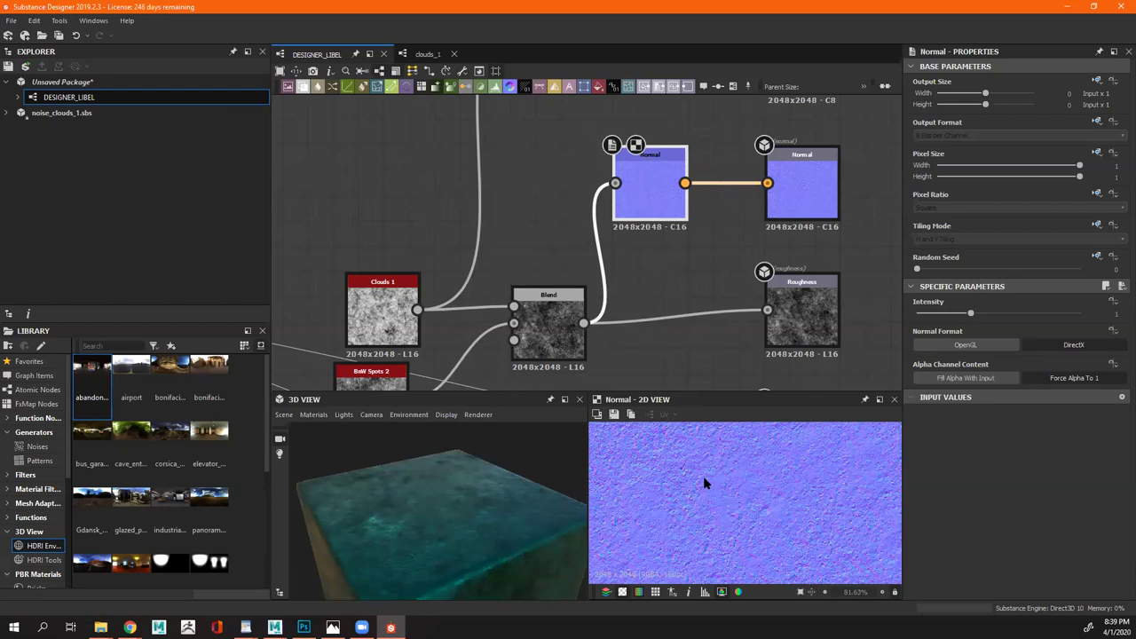
{"action": "scroll", "coordinate": [536, 536], "scroll_direction": "up", "scroll_amount": 10}
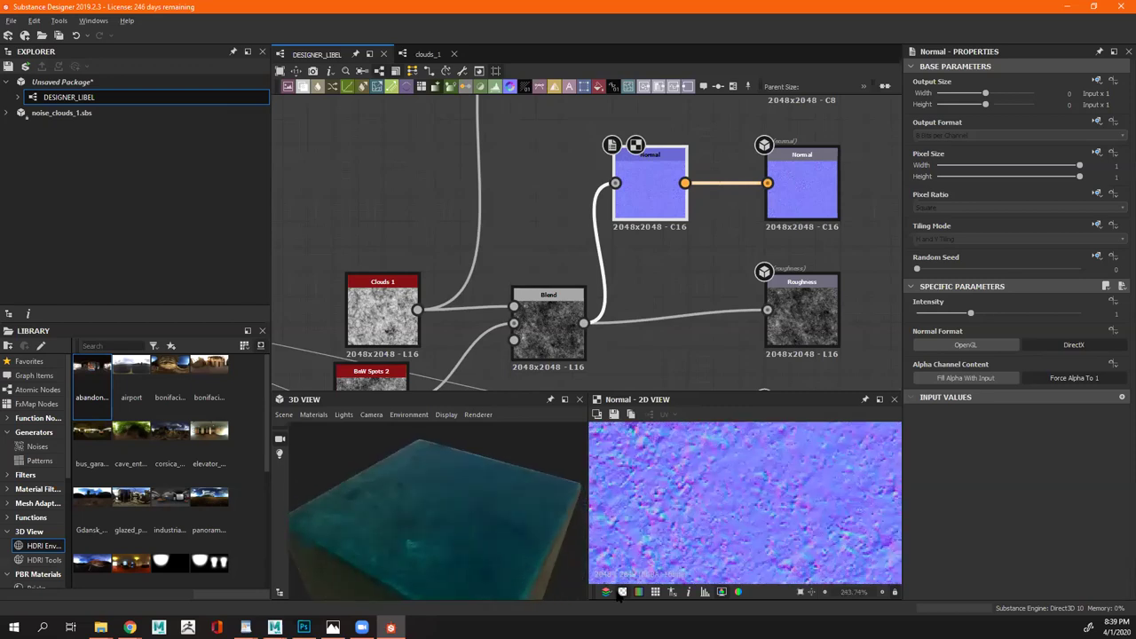
{"action": "left_click_drag", "start_coordinate": [460, 517], "coordinate": [447, 497]}
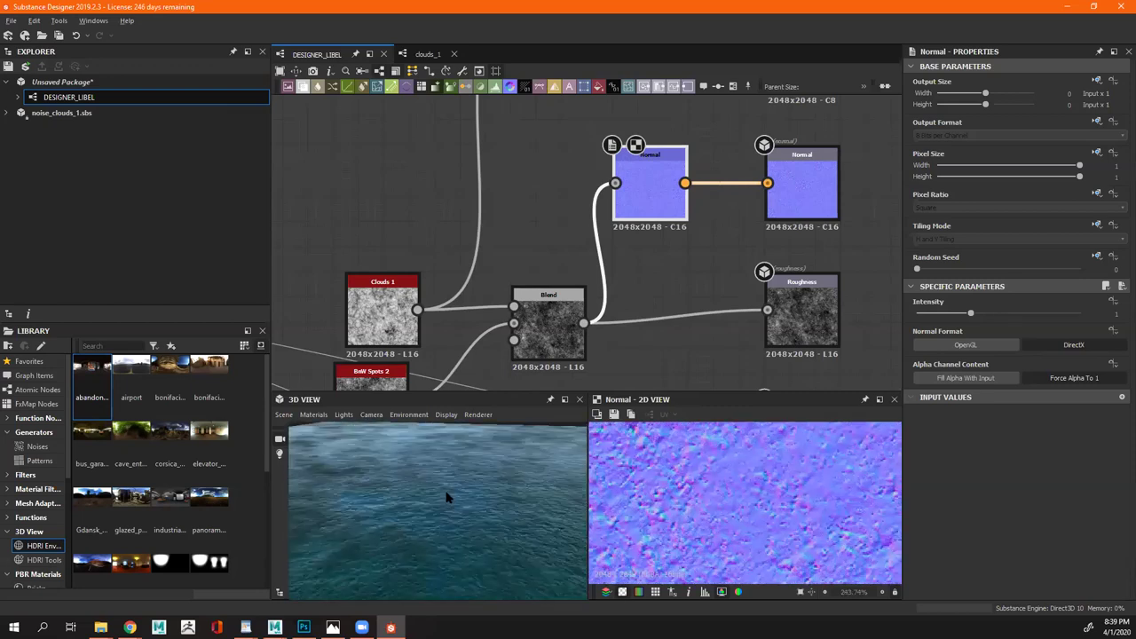
{"action": "left_click_drag", "start_coordinate": [992, 315], "coordinate": [944, 317]}
{"action": "key", "text": "ctrl+z"}
Add a Star node near the Roughness row and move the Roughness output farther from the noise nodes
{"action": "middle_click_drag", "start_coordinate": [642, 310], "coordinate": [672, 302]}
{"action": "scroll", "coordinate": [671, 303], "scroll_direction": "down", "scroll_amount": 2}
{"action": "left_click_drag", "start_coordinate": [585, 347], "coordinate": [570, 354]}
{"action": "key", "text": "space"}
{"action": "type", "text": "star"}
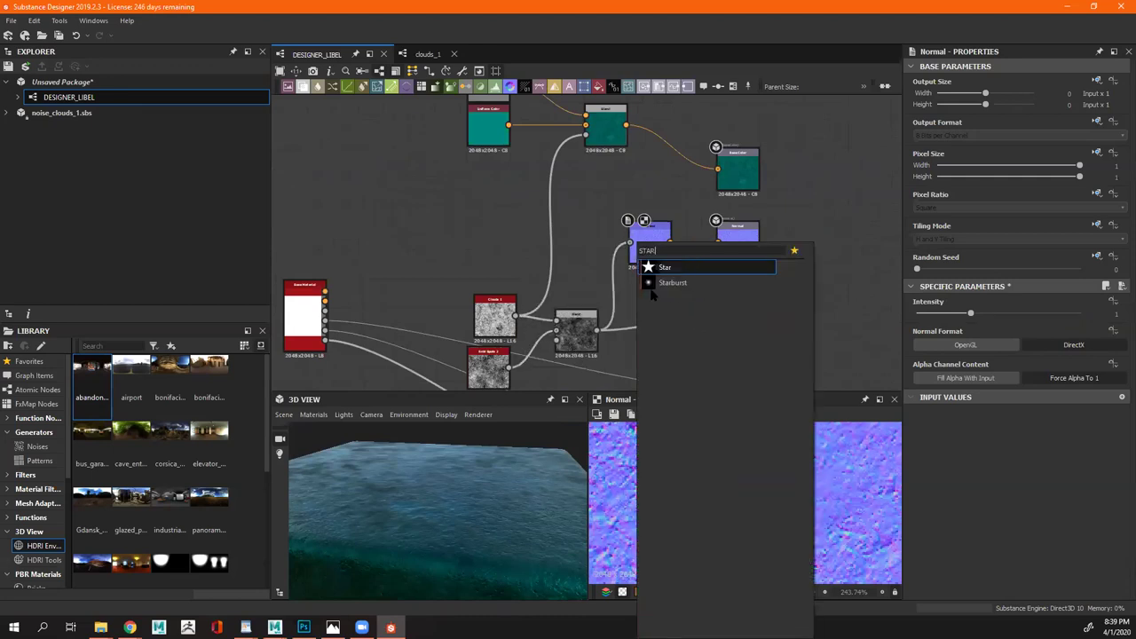
{"action": "key", "text": "Return"}
{"action": "middle_click_drag", "start_coordinate": [645, 342], "coordinate": [639, 251]}
{"action": "left_click_drag", "start_coordinate": [730, 225], "coordinate": [810, 211]}
Connect the Star directly to Roughness for comparison and undo that connection
{"action": "left_click_drag", "start_coordinate": [657, 254], "coordinate": [700, 213]}
{"action": "left_click_drag", "start_coordinate": [660, 246], "coordinate": [698, 249]}
{"action": "left_click_drag", "start_coordinate": [789, 213], "coordinate": [789, 213]}
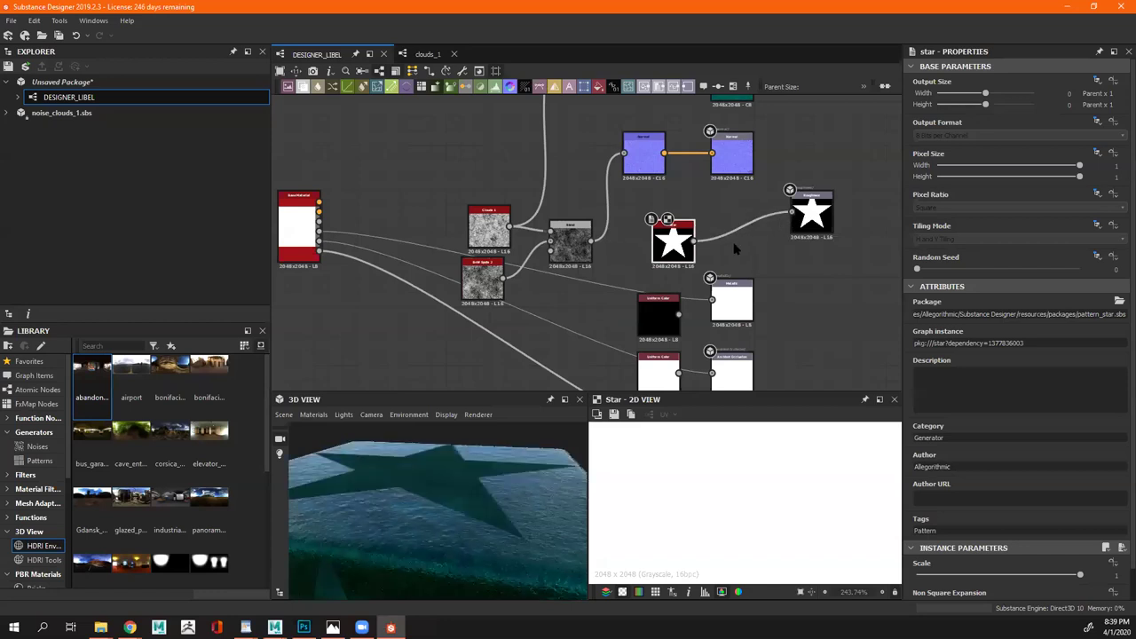
{"action": "key", "text": "ctrl+z"}
Move the rows below Roughness farther down and place the Star below the roughness Blend
{"action": "scroll", "coordinate": [724, 282], "scroll_direction": "down", "scroll_amount": 3}
{"action": "middle_click_drag", "start_coordinate": [765, 292], "coordinate": [742, 246]}
{"action": "left_click_drag", "start_coordinate": [681, 221], "coordinate": [617, 299]}
{"action": "left_click_drag", "start_coordinate": [741, 373], "coordinate": [648, 241]}
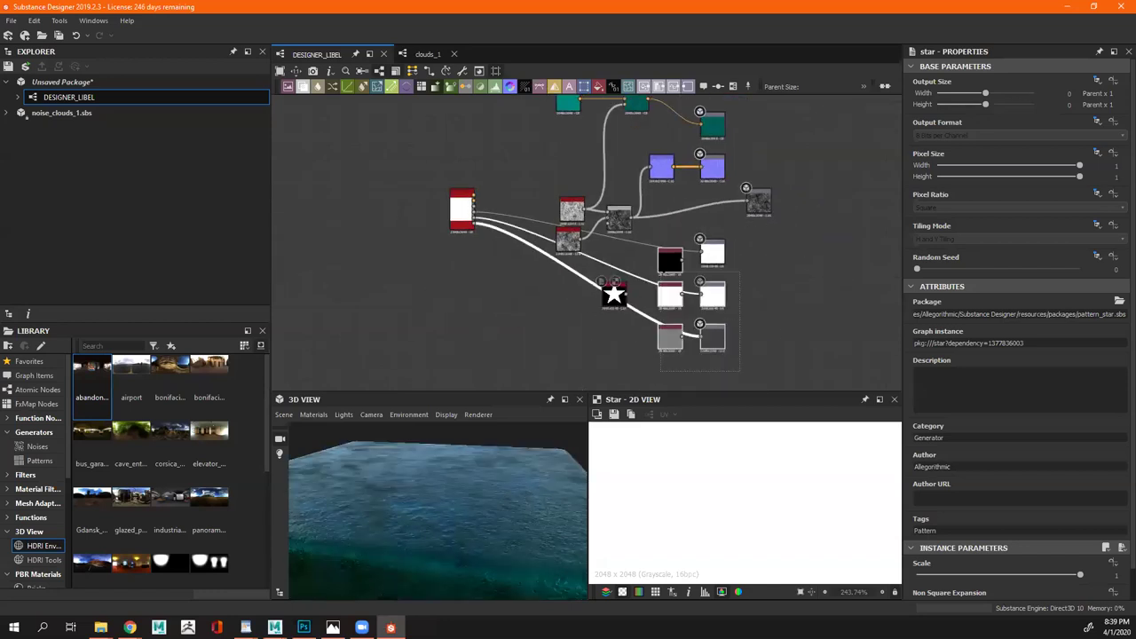
{"action": "left_click_drag", "start_coordinate": [676, 297], "coordinate": [688, 355]}
{"action": "left_click_drag", "start_coordinate": [614, 294], "coordinate": [654, 267]}
{"action": "scroll", "coordinate": [656, 257], "scroll_direction": "up", "scroll_amount": 2}
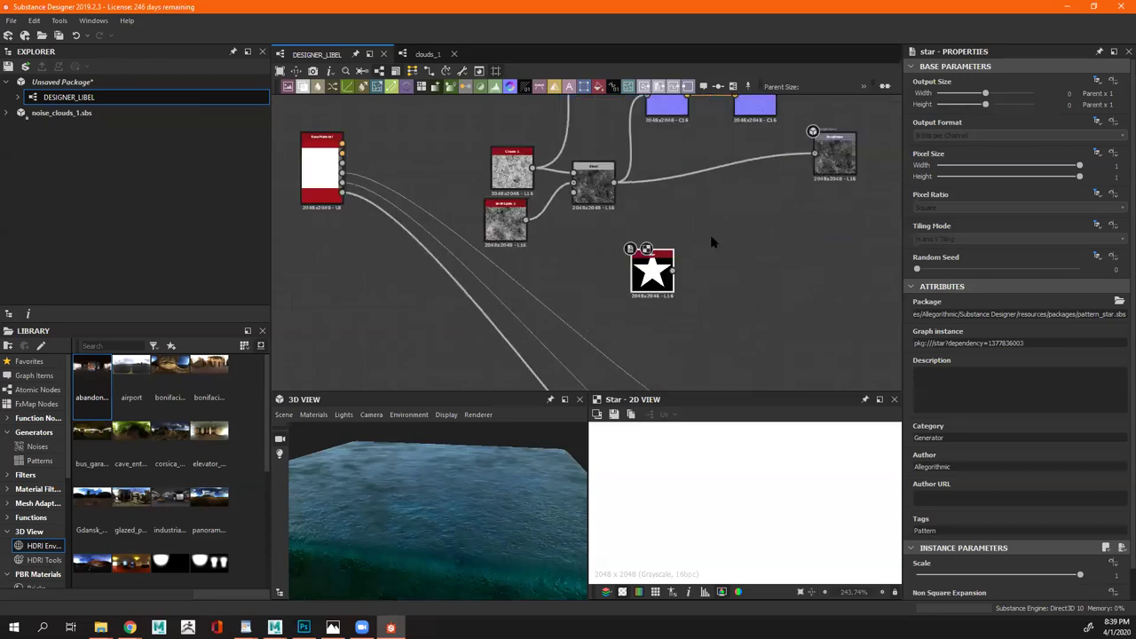
Add another Blend with the noise Blend as foreground and the Star as background, and connect it to Roughness
{"action": "key", "text": "space"}
{"action": "type", "text": "b"}
{"action": "key", "text": "Return"}
{"action": "left_click_drag", "start_coordinate": [648, 266], "coordinate": [599, 240]}
{"action": "scroll", "coordinate": [612, 251], "scroll_direction": "up", "scroll_amount": 2}
{"action": "left_click_drag", "start_coordinate": [754, 233], "coordinate": [628, 238]}
{"action": "left_click_drag", "start_coordinate": [615, 154], "coordinate": [683, 175]}
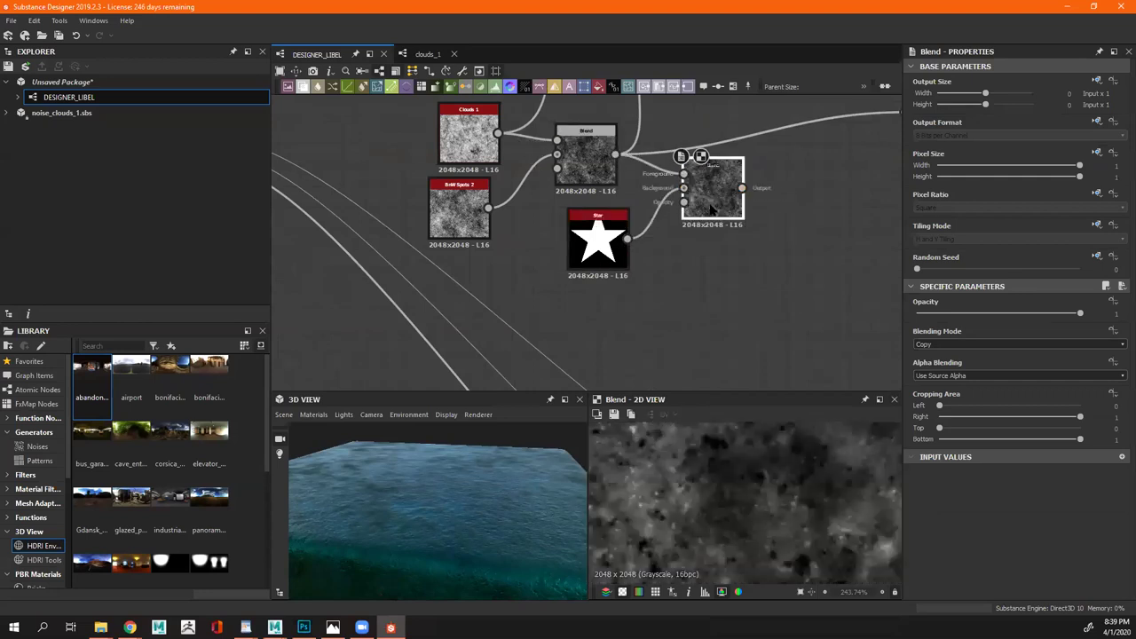
{"action": "scroll", "coordinate": [660, 257], "scroll_direction": "down", "scroll_amount": 2}
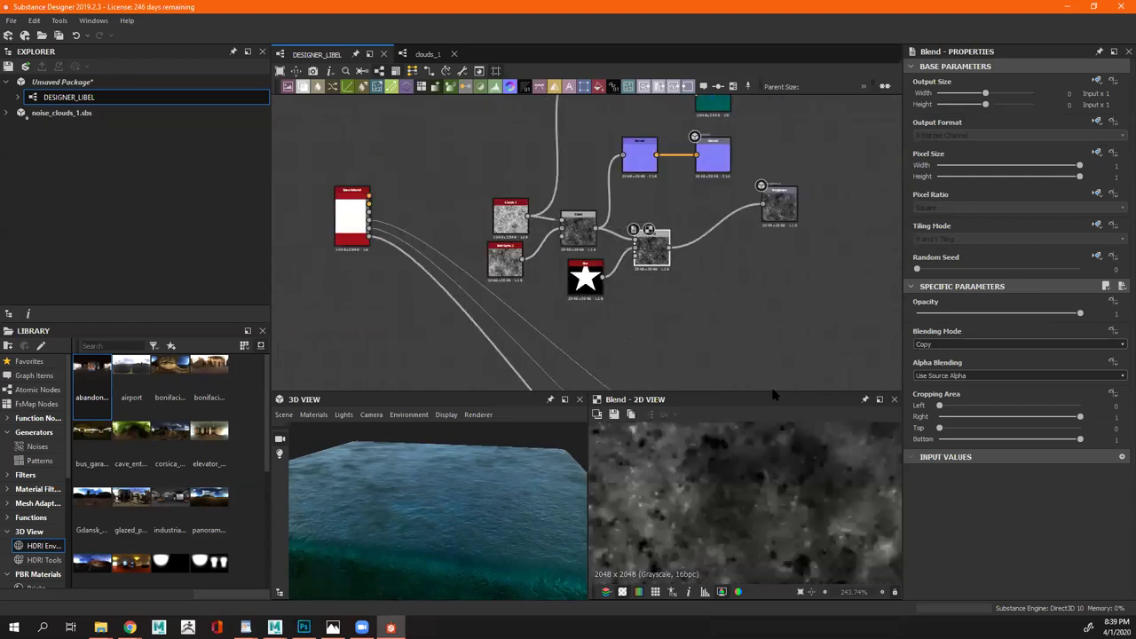
Set the star Blend's blending mode to Multiply and orbit the cube to inspect the star-shaped roughness
{"action": "left_click", "coordinate": [945, 346]}
{"action": "left_click", "coordinate": [927, 380]}
{"action": "left_click_drag", "start_coordinate": [520, 499], "coordinate": [445, 505]}
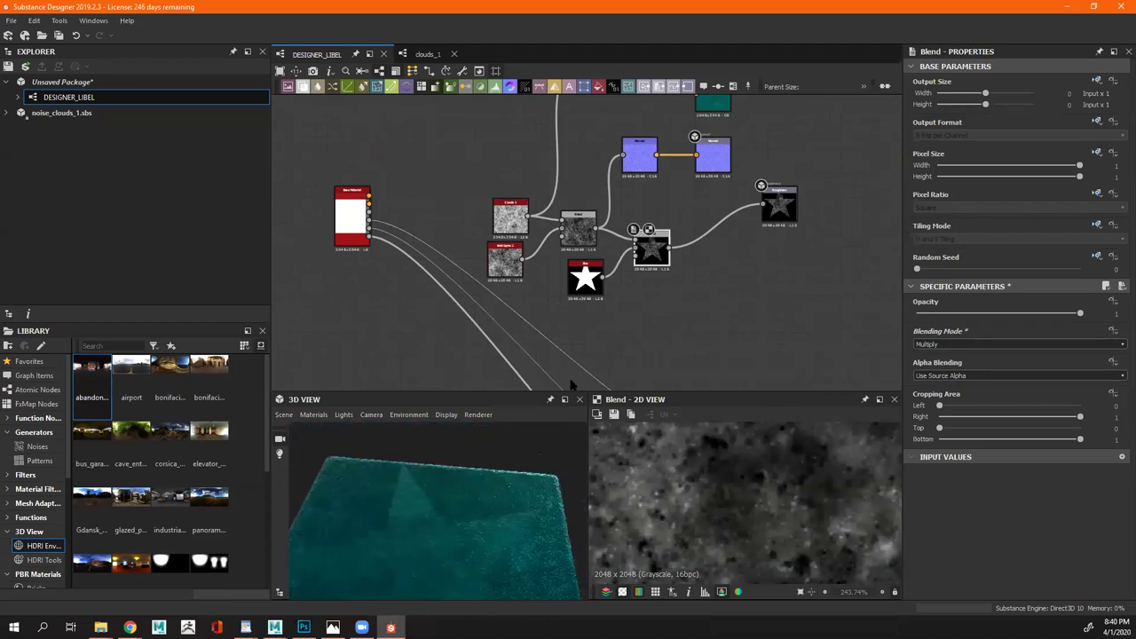
Insert a Transformation 2D node between the star Blend and the Roughness output
{"action": "scroll", "coordinate": [685, 275], "scroll_direction": "down", "scroll_amount": 2}
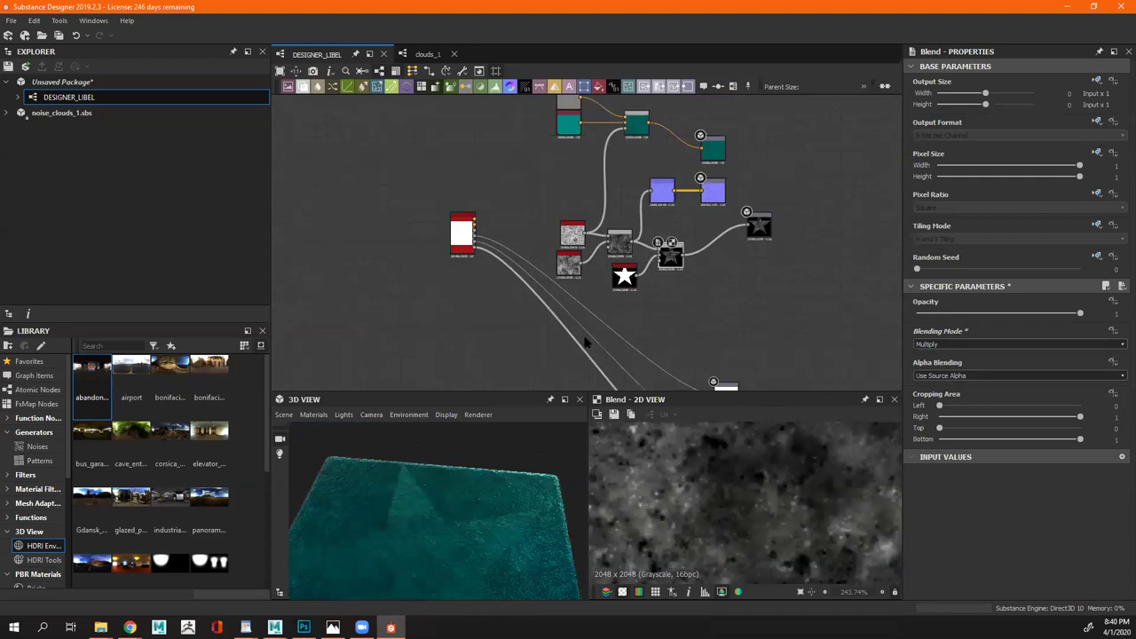
{"action": "scroll", "coordinate": [684, 262], "scroll_direction": "up", "scroll_amount": 2}
{"action": "left_click", "coordinate": [652, 285]}
{"action": "scroll", "coordinate": [688, 250], "scroll_direction": "up", "scroll_amount": 2}
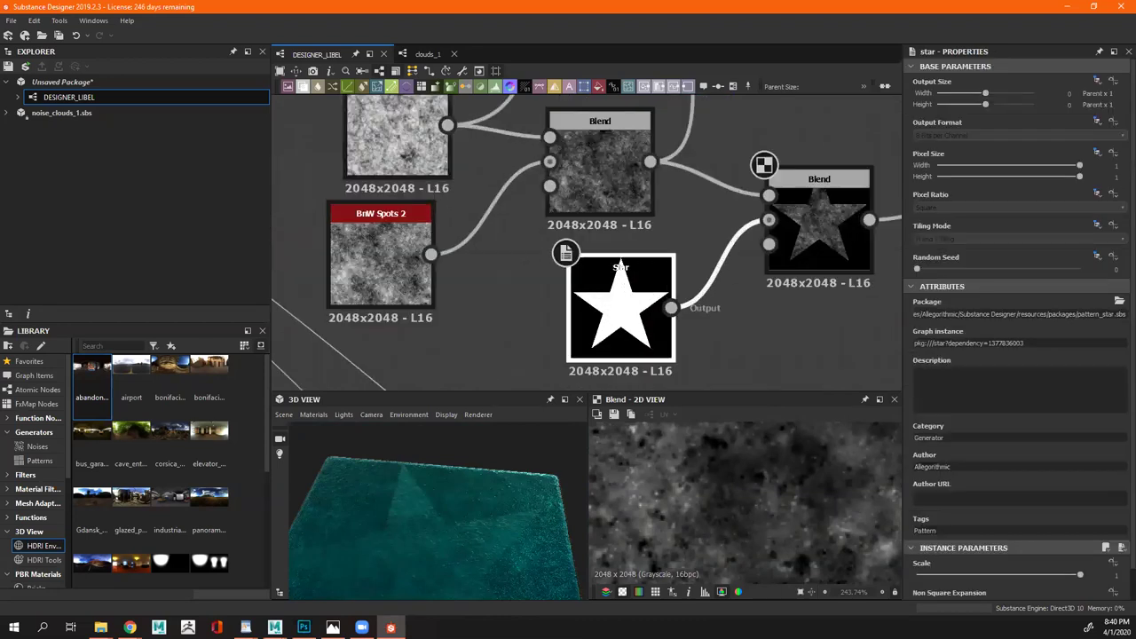
{"action": "middle_click_drag", "start_coordinate": [688, 249], "coordinate": [673, 264]}
{"action": "left_click", "coordinate": [733, 250]}
{"action": "key", "text": "space"}
{"action": "type", "text": "T"}
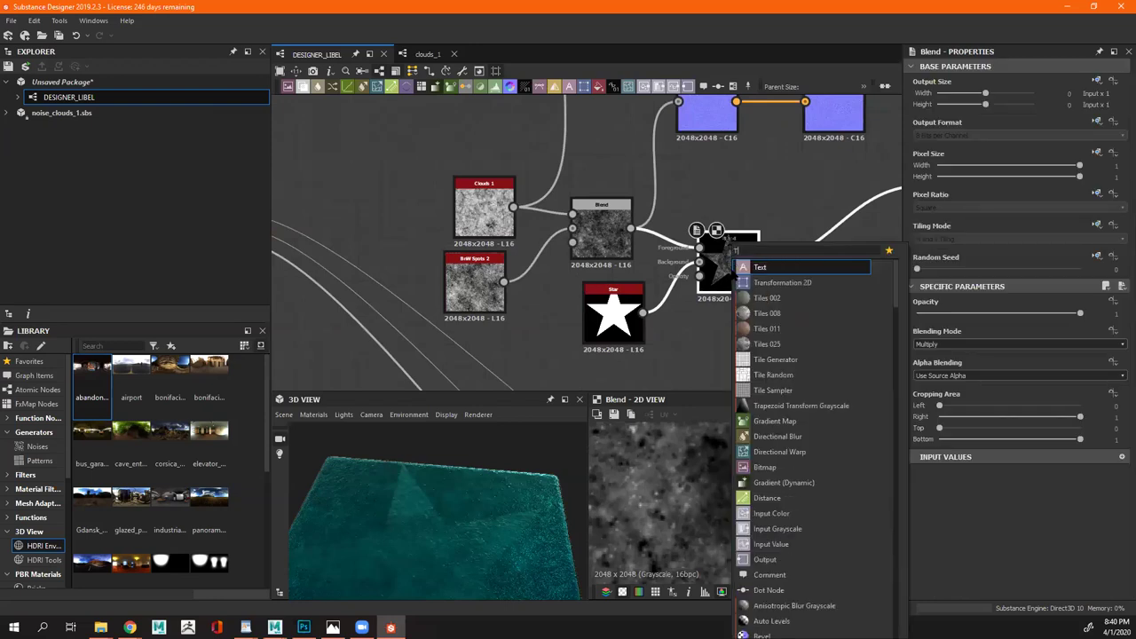
{"action": "type", "text": "rans"}
{"action": "key", "text": "Return"}
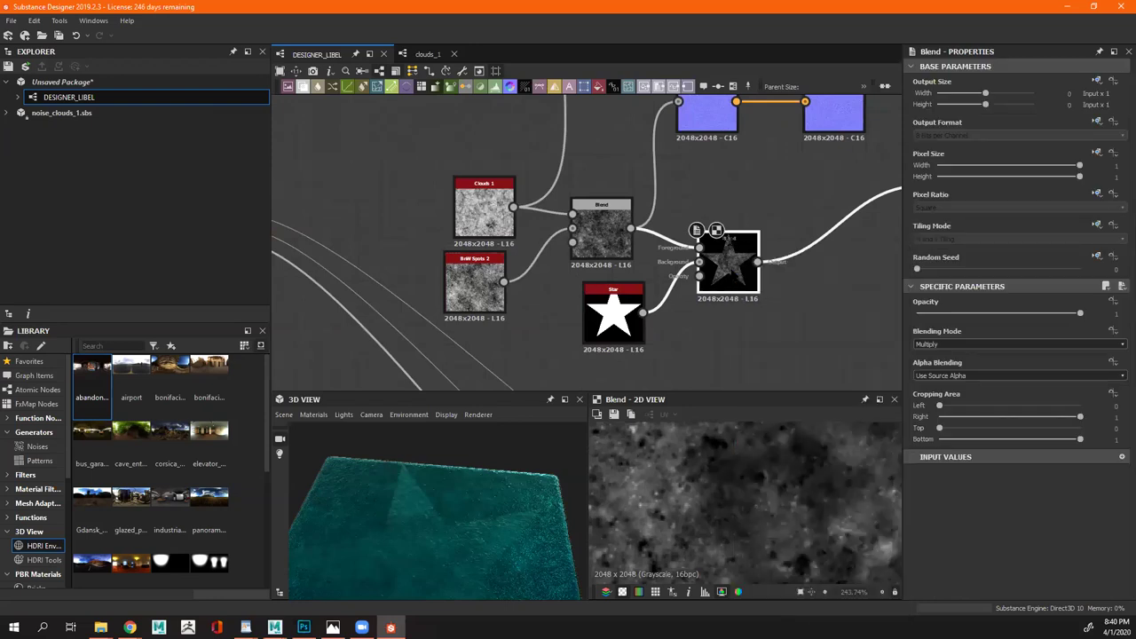
{"action": "middle_click_drag", "start_coordinate": [772, 284], "coordinate": [595, 301]}
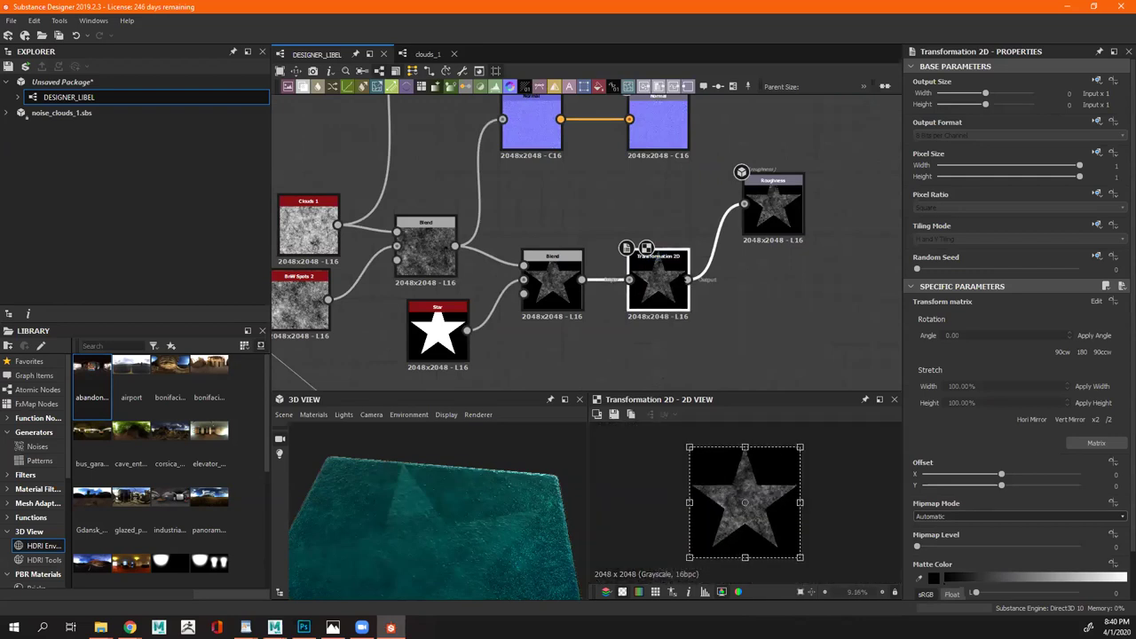
Rotate, enlarge and reposition the star pattern with the Transformation 2D, ending at an offset of about X -0.0722, Y 0.0937
{"action": "left_click_drag", "start_coordinate": [800, 558], "coordinate": [713, 507]}
{"action": "left_click_drag", "start_coordinate": [524, 513], "coordinate": [532, 470]}
{"action": "scroll", "coordinate": [799, 475], "scroll_direction": "down", "scroll_amount": 2}
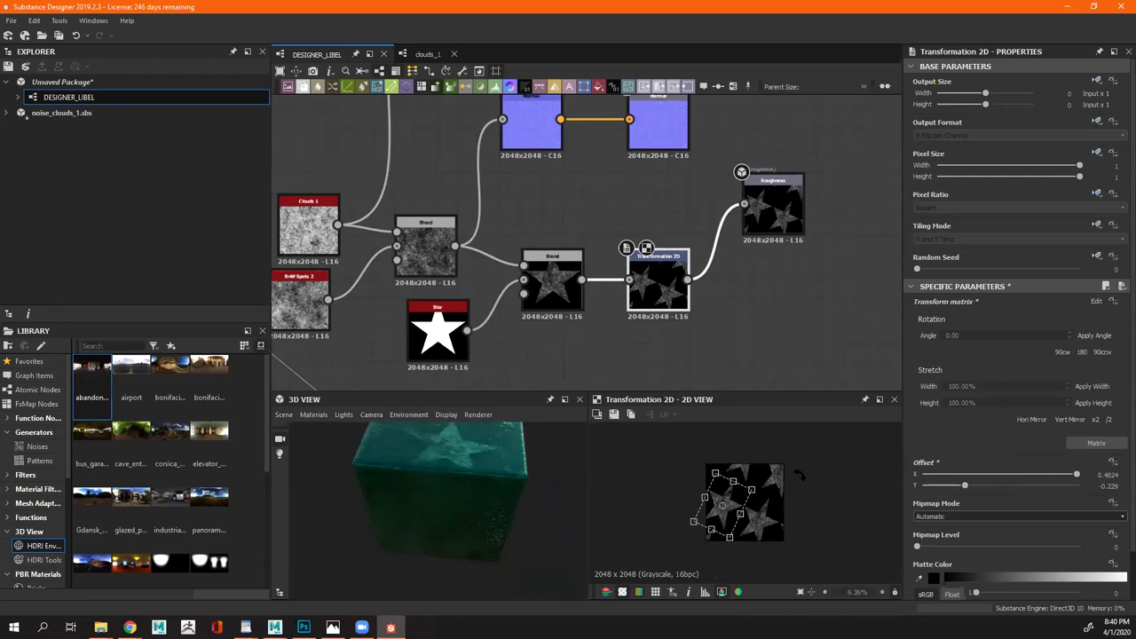
{"action": "scroll", "coordinate": [745, 497], "scroll_direction": "down", "scroll_amount": 1}
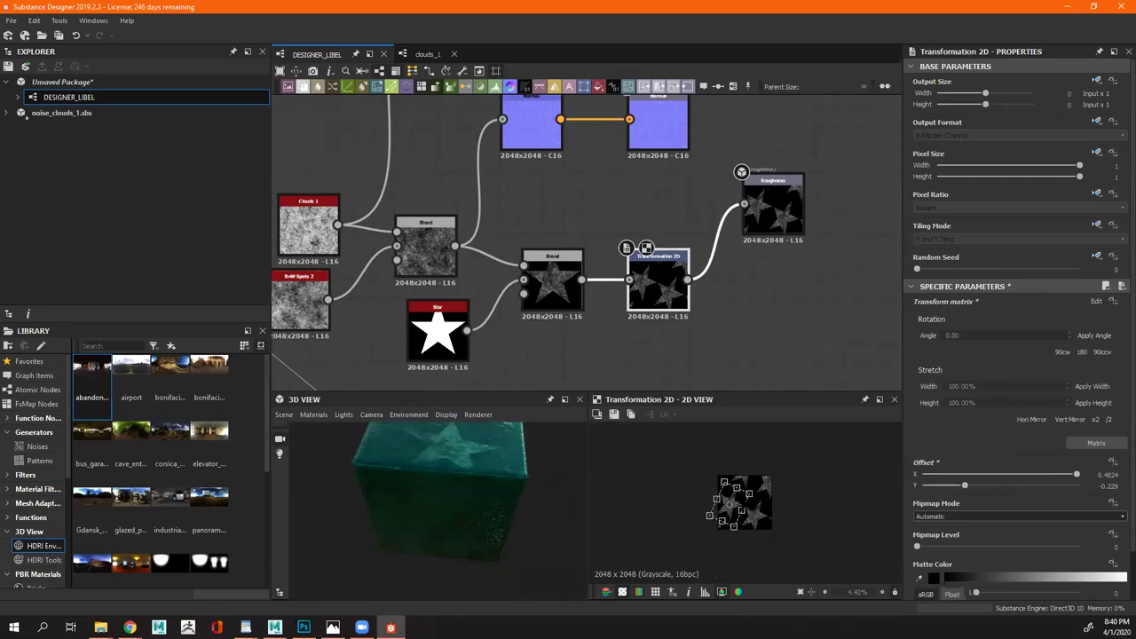
{"action": "left_click_drag", "start_coordinate": [750, 490], "coordinate": [834, 467]}
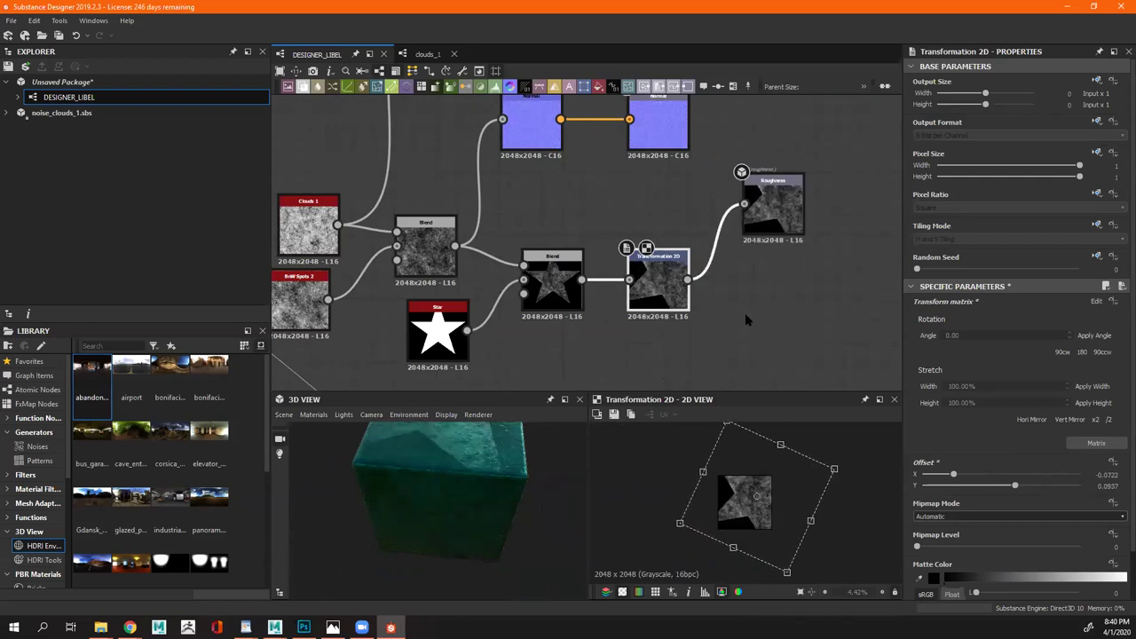
{"action": "scroll", "coordinate": [745, 313], "scroll_direction": "down", "scroll_amount": 5}
{"action": "middle_click_drag", "start_coordinate": [666, 335], "coordinate": [503, 309]}
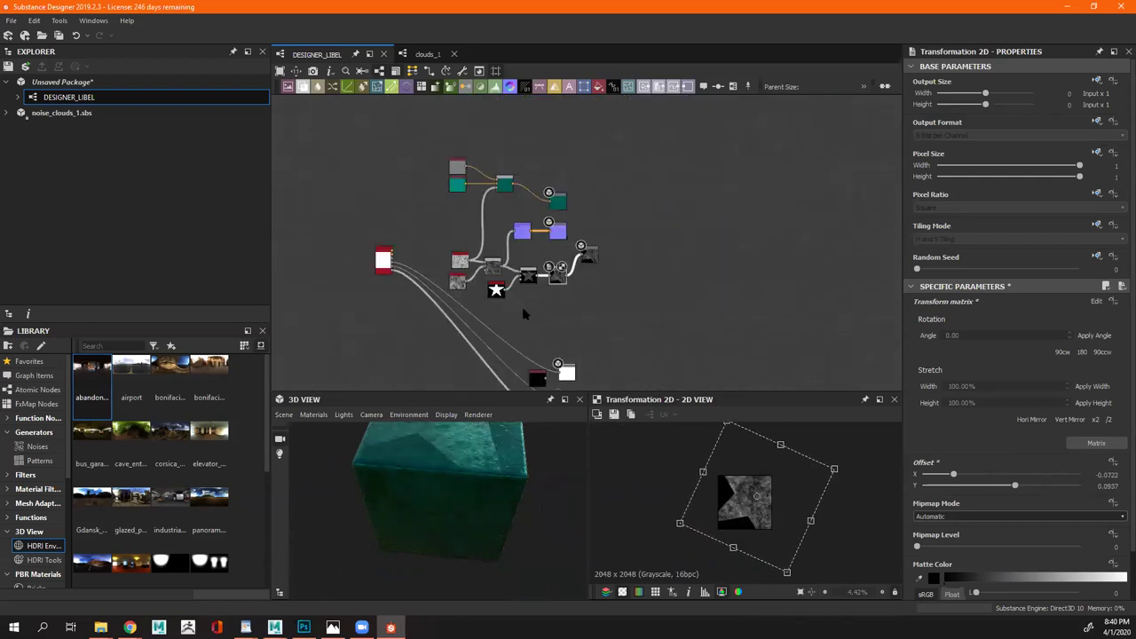
{"action": "scroll", "coordinate": [642, 281], "scroll_direction": "up", "scroll_amount": 5}
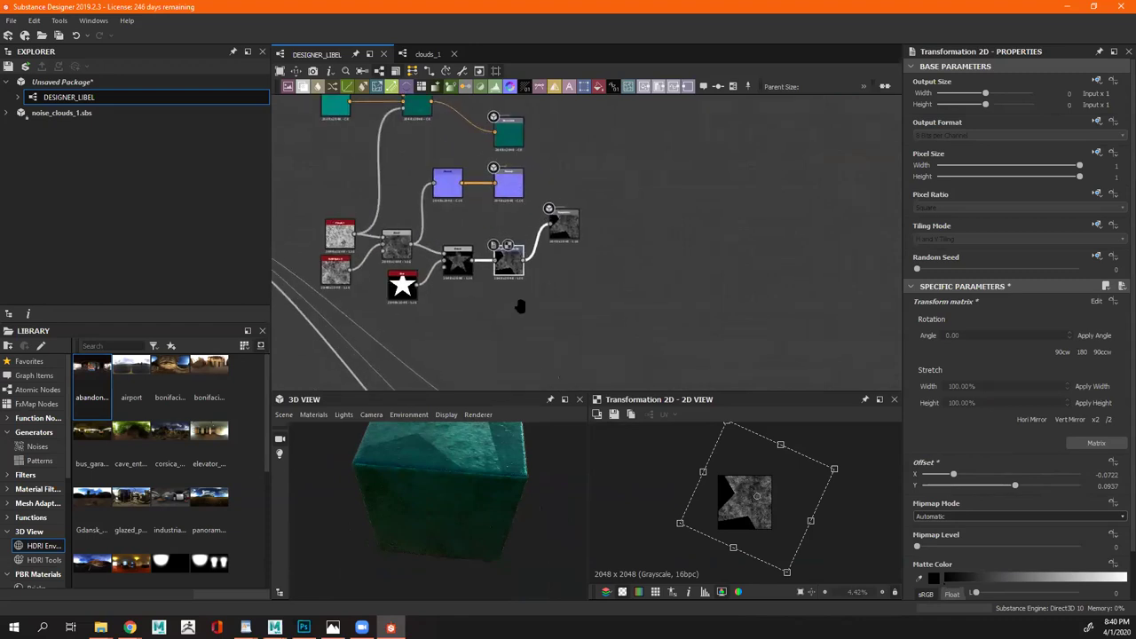
Browse the library's Material Filters and the Bricks category of the PBR Materials
{"action": "left_click", "coordinate": [29, 489]}
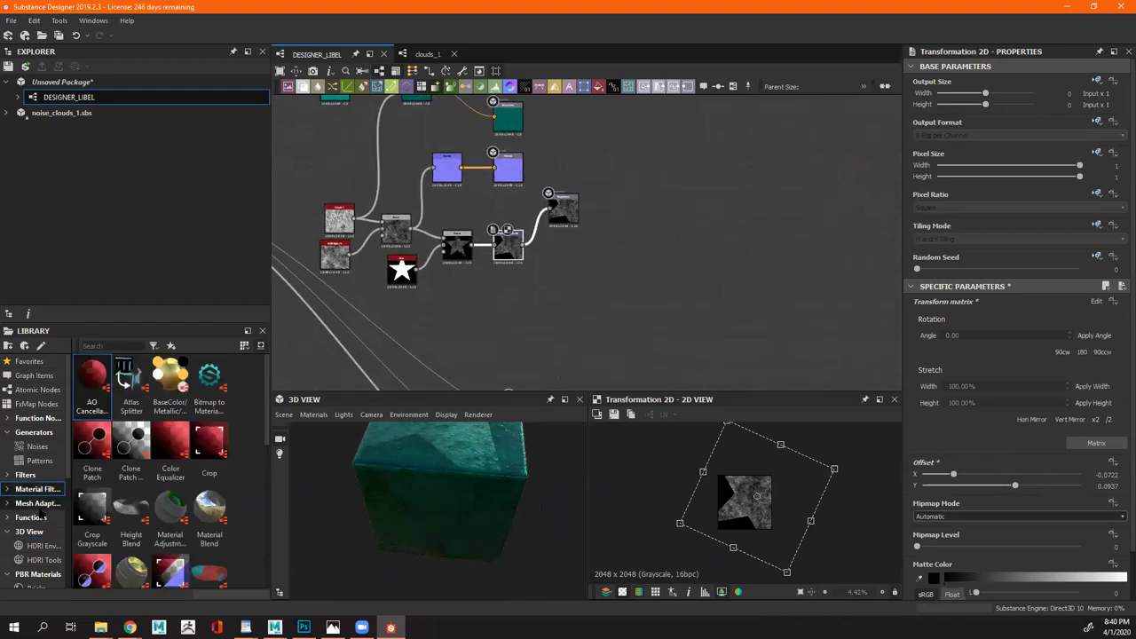
{"action": "scroll", "coordinate": [40, 512], "scroll_direction": "down", "scroll_amount": 2}
{"action": "left_click", "coordinate": [36, 503]}
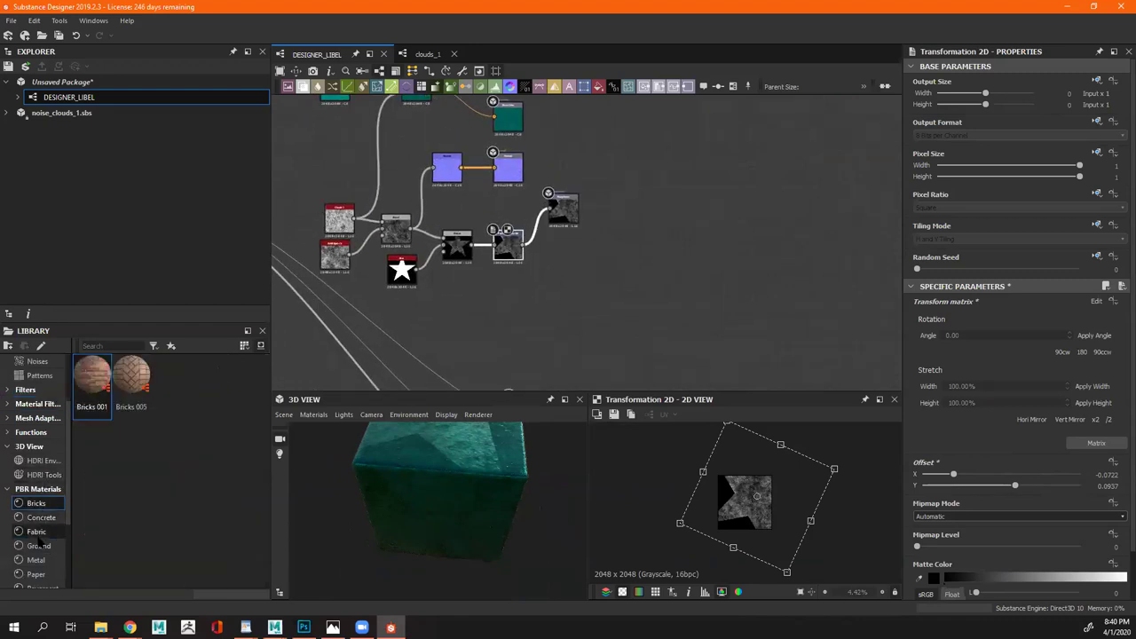
Preview the material on the Sphere, return to the Rounded Cube and orbit it to check the surface
{"action": "left_click", "coordinate": [315, 415]}
{"action": "left_click", "coordinate": [283, 415]}
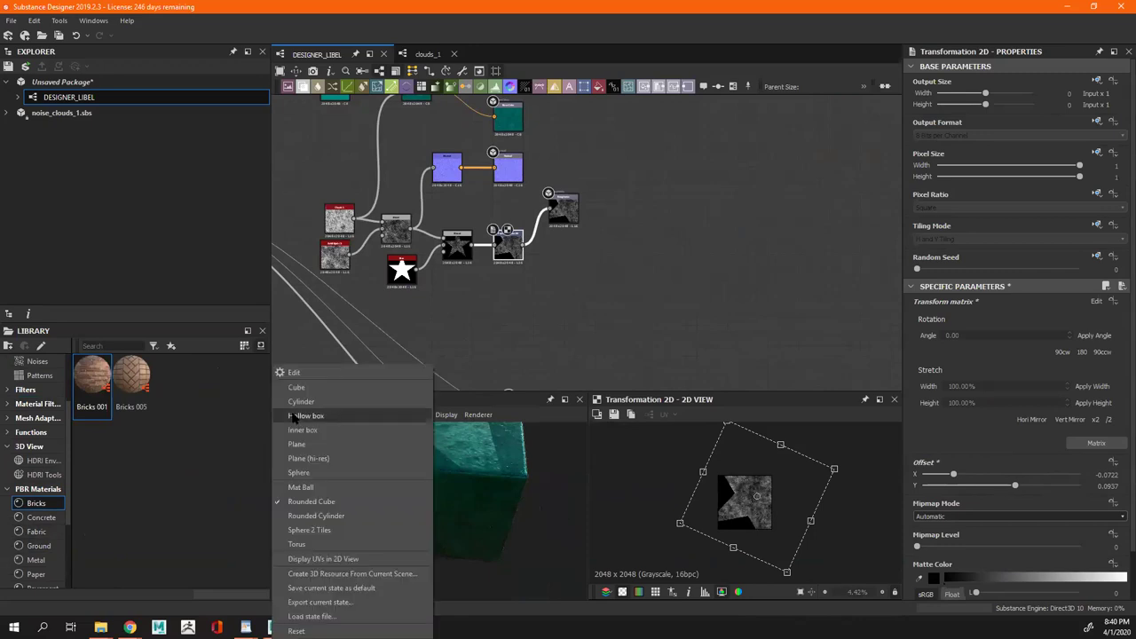
{"action": "left_click", "coordinate": [299, 472]}
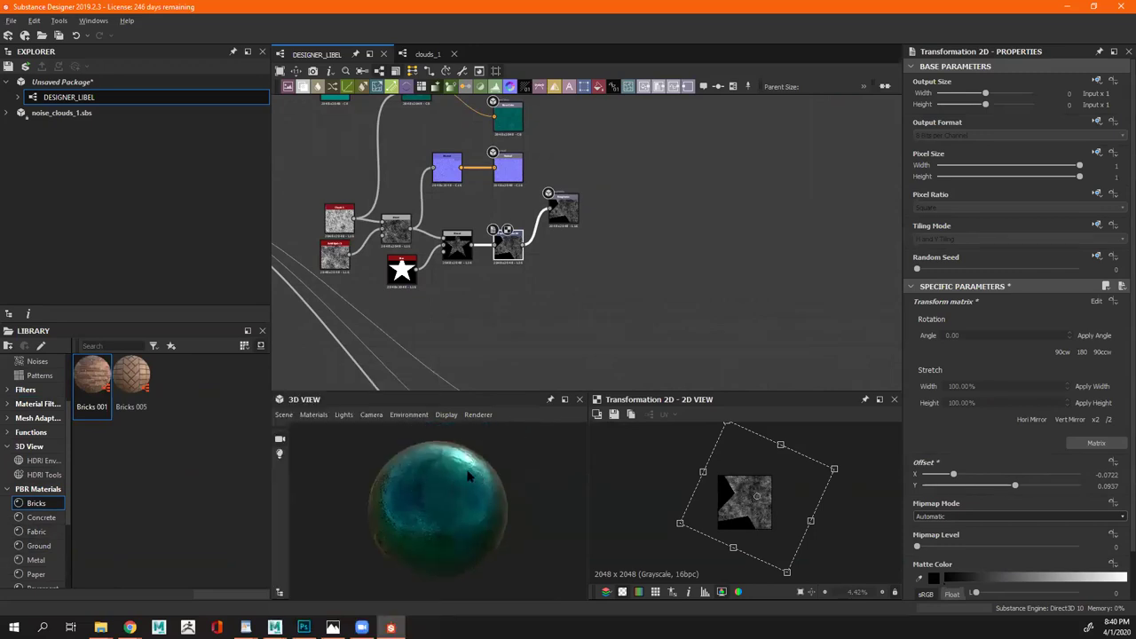
{"action": "left_click", "coordinate": [283, 414]}
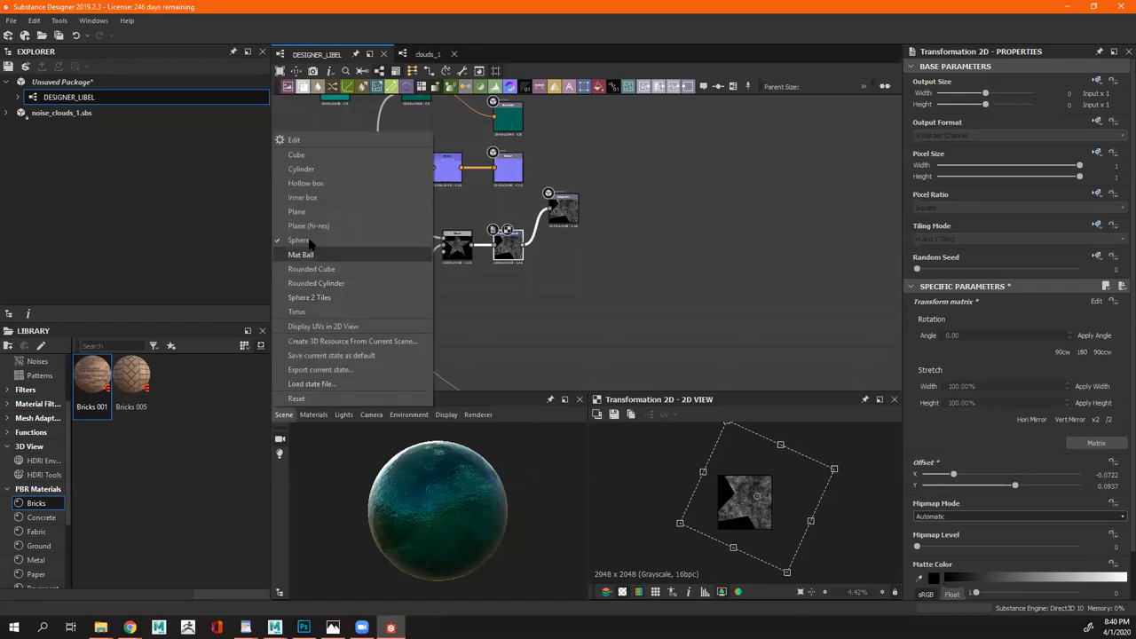
{"action": "left_click", "coordinate": [313, 269]}
{"action": "left_click_drag", "start_coordinate": [399, 502], "coordinate": [387, 545]}
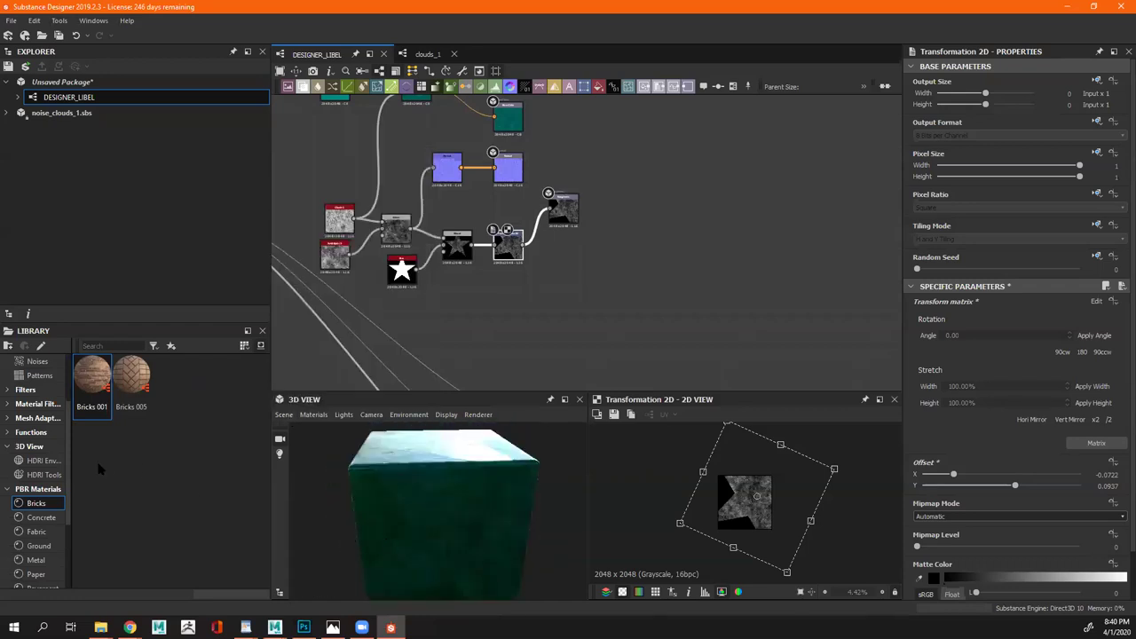
Find the Metal category of the PBR Materials and add Metal 002 to the empty area beside the graph
{"action": "left_click", "coordinate": [35, 532]}
{"action": "left_click", "coordinate": [38, 545]}
{"action": "left_click", "coordinate": [35, 560]}
{"action": "left_click_drag", "start_coordinate": [96, 364], "coordinate": [819, 195]}
Open the Metal 002 node's reference graph, show its material on the cube and frame the whole network
{"action": "right_click", "coordinate": [730, 227]}
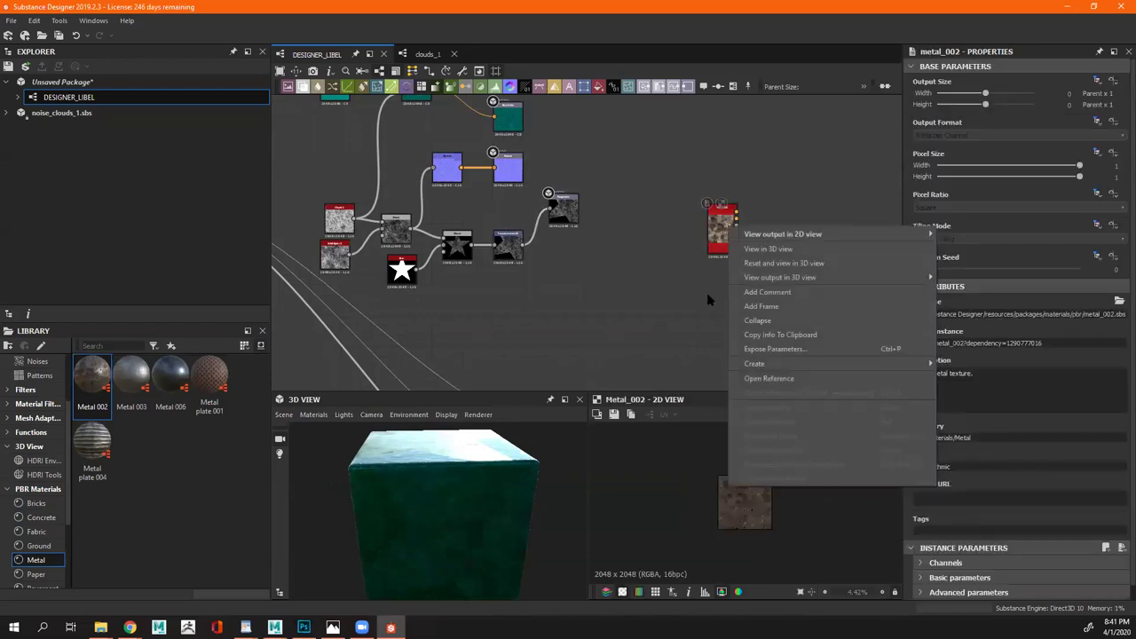
{"action": "left_click", "coordinate": [760, 379]}
{"action": "left_click", "coordinate": [535, 319]}
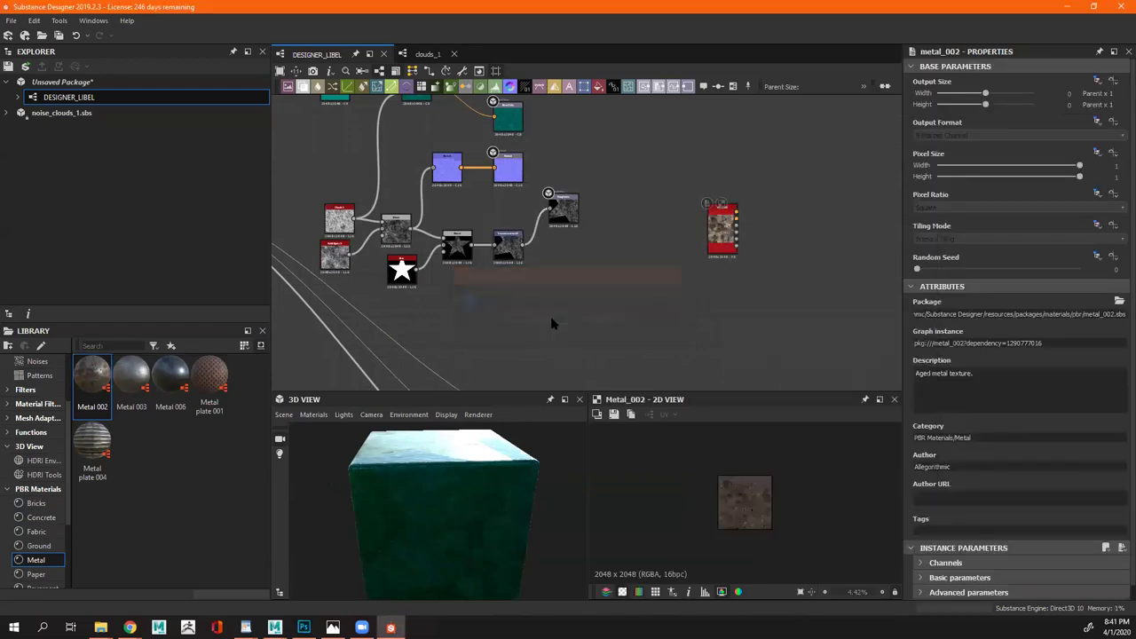
{"action": "mouse_move", "coordinate": [448, 510]}
{"action": "left_mouse_down"}
{"action": "mouse_move", "coordinate": [502, 577]}
{"action": "mouse_move", "coordinate": [506, 484]}
{"action": "mouse_move", "coordinate": [474, 568]}
{"action": "mouse_move", "coordinate": [510, 558]}
{"action": "mouse_move", "coordinate": [440, 531]}
{"action": "mouse_move", "coordinate": [426, 543]}
{"action": "mouse_move", "coordinate": [461, 523]}
{"action": "left_mouse_up"}
{"action": "scroll", "coordinate": [475, 483], "scroll_direction": "up", "scroll_amount": 3}
{"action": "middle_click_drag", "start_coordinate": [612, 283], "coordinate": [625, 337]}
{"action": "scroll", "coordinate": [596, 239], "scroll_direction": "down", "scroll_amount": 1}
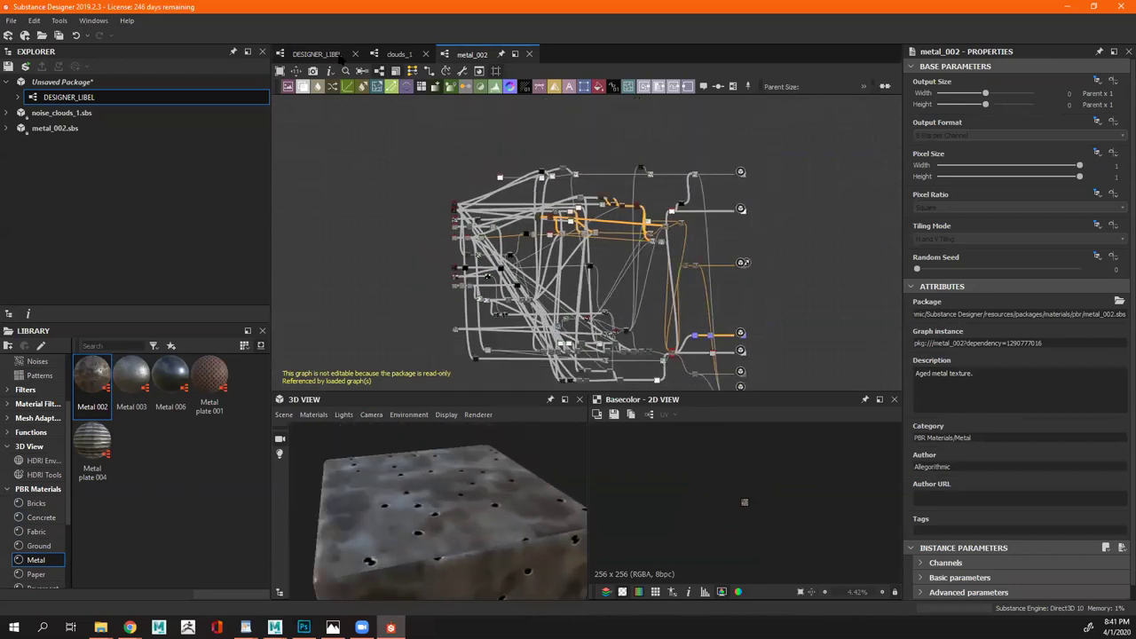
Switch to the DESIGNER_LIBEL graph and back to metal_002 to compare the two networks
{"action": "left_click", "coordinate": [319, 55]}
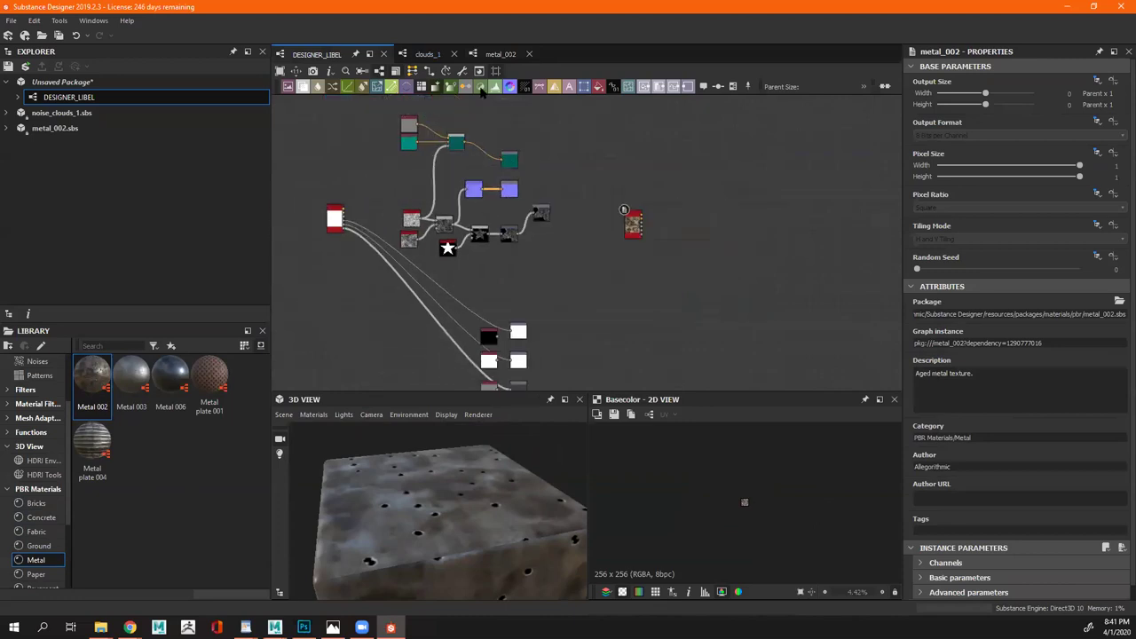
{"action": "left_click", "coordinate": [501, 55]}
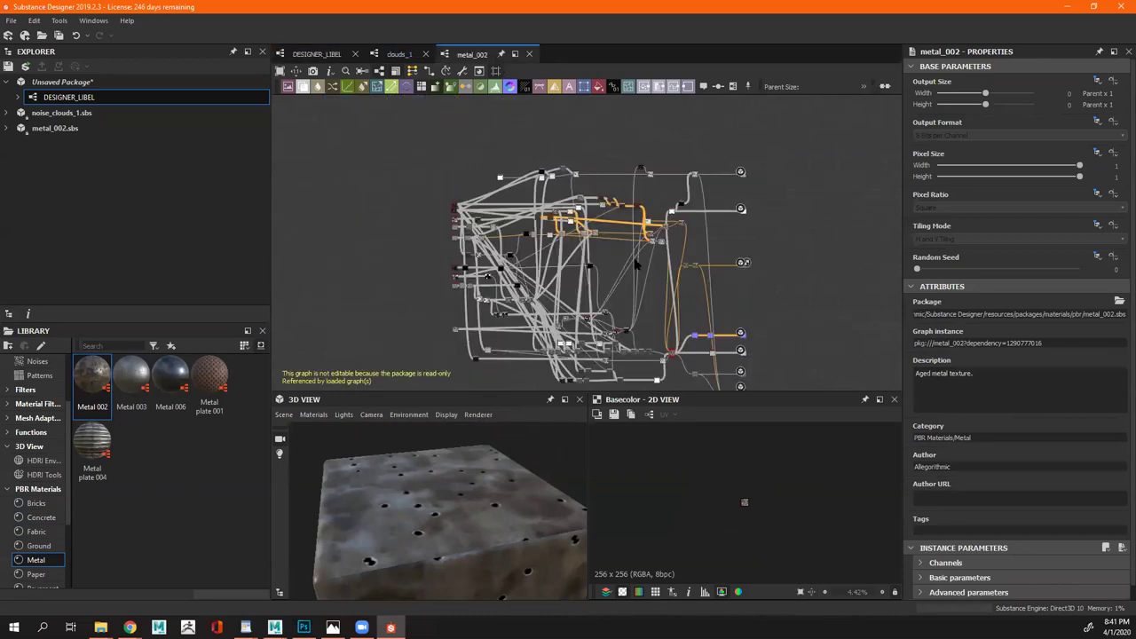
{"action": "middle_click_drag", "start_coordinate": [635, 264], "coordinate": [628, 223]}
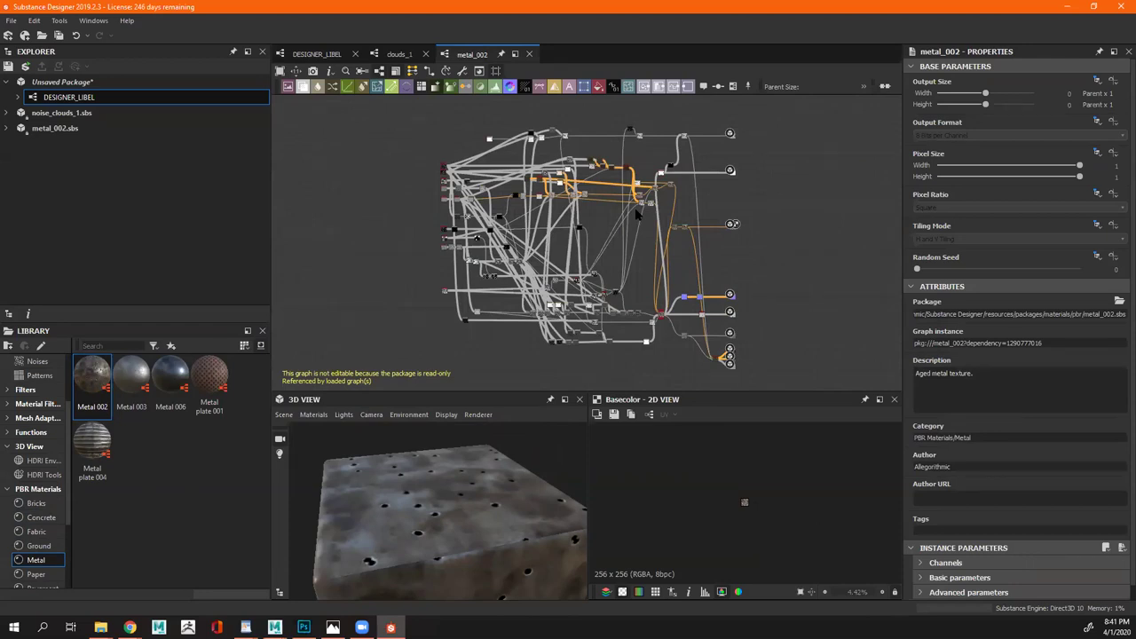
Examine the source noises of the metal_002 graph and the Blend node combining them near the Levels nodes
{"action": "scroll", "coordinate": [501, 253], "scroll_direction": "up", "scroll_amount": 8}
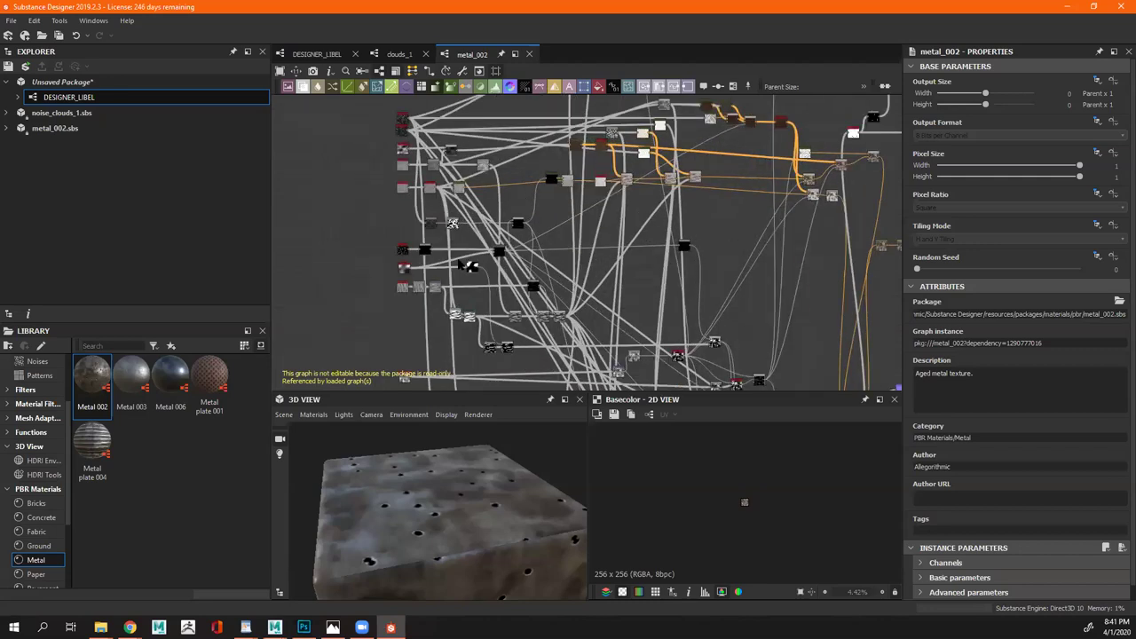
{"action": "scroll", "coordinate": [465, 302], "scroll_direction": "down", "scroll_amount": 8}
{"action": "scroll", "coordinate": [648, 299], "scroll_direction": "up", "scroll_amount": 6}
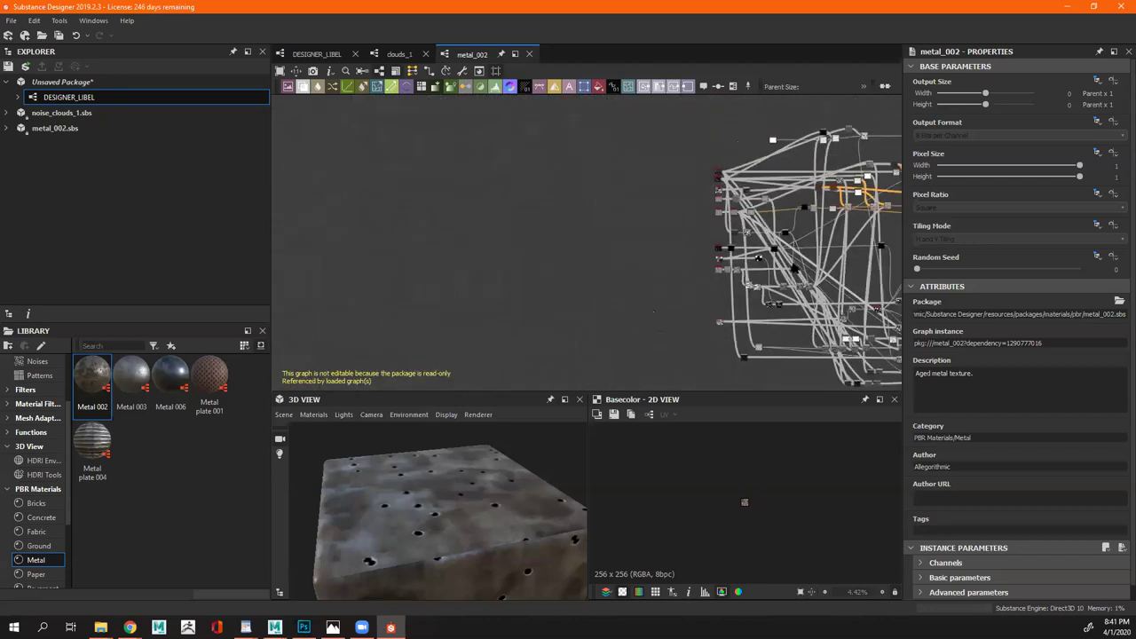
{"action": "scroll", "coordinate": [532, 284], "scroll_direction": "down", "scroll_amount": 3}
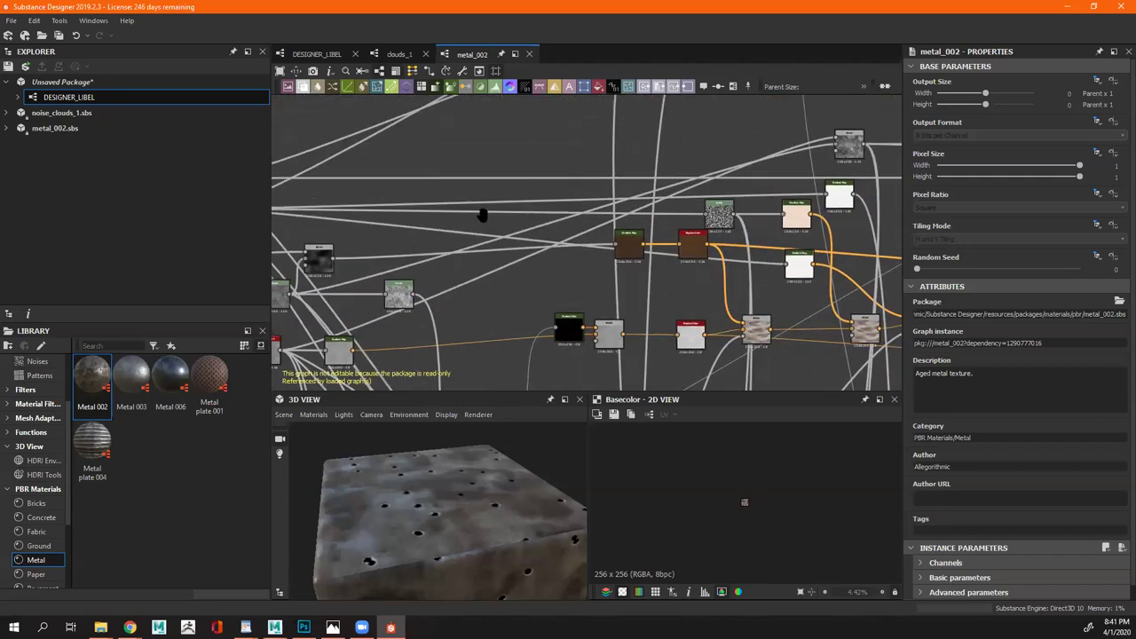
{"action": "scroll", "coordinate": [444, 231], "scroll_direction": "up", "scroll_amount": 2}
{"action": "scroll", "coordinate": [423, 242], "scroll_direction": "up", "scroll_amount": 3}
{"action": "scroll", "coordinate": [423, 241], "scroll_direction": "up", "scroll_amount": 3}
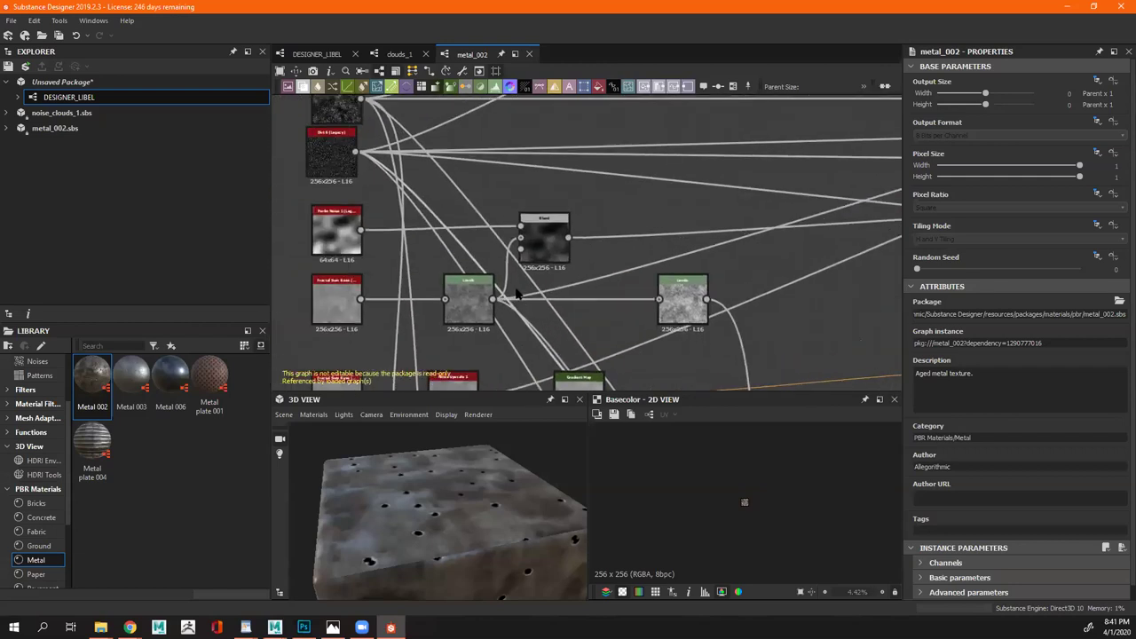
{"action": "scroll", "coordinate": [503, 288], "scroll_direction": "up", "scroll_amount": 1}
{"action": "scroll", "coordinate": [515, 288], "scroll_direction": "up", "scroll_amount": 1}
{"action": "left_click", "coordinate": [591, 227]}
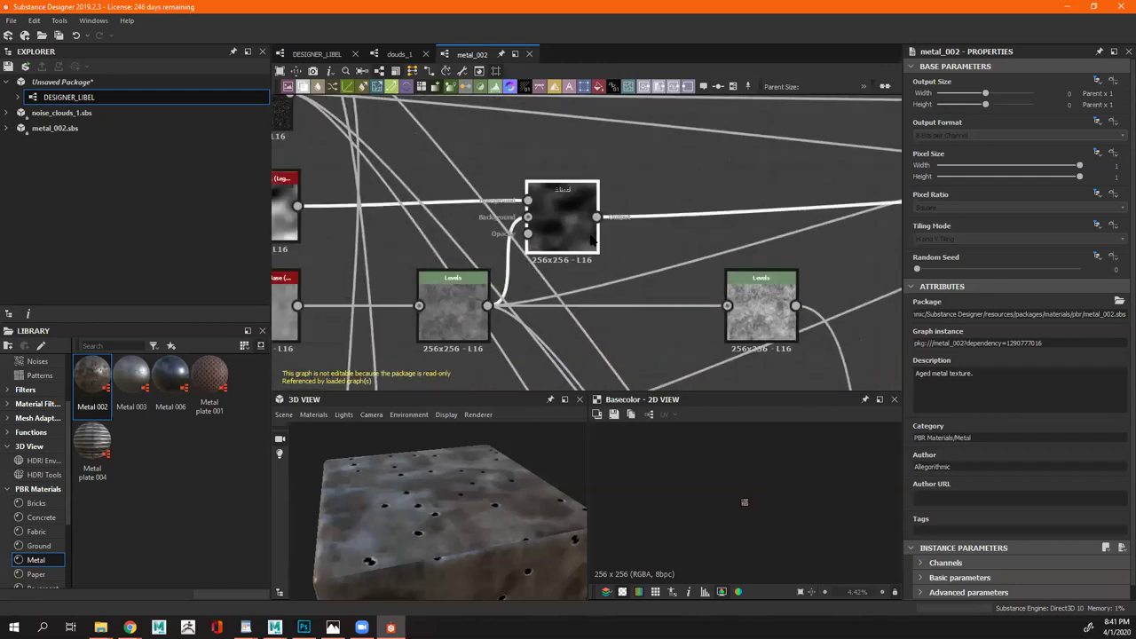
{"action": "scroll", "coordinate": [562, 223], "scroll_direction": "up", "scroll_amount": 2}
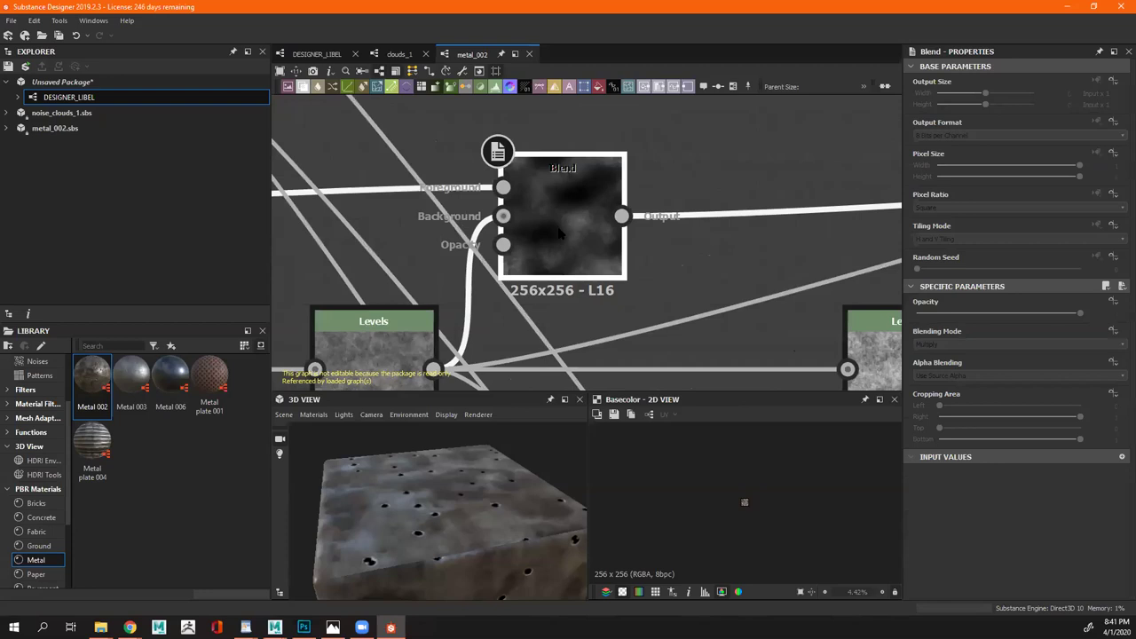
{"action": "scroll", "coordinate": [560, 233], "scroll_direction": "down", "scroll_amount": 2}
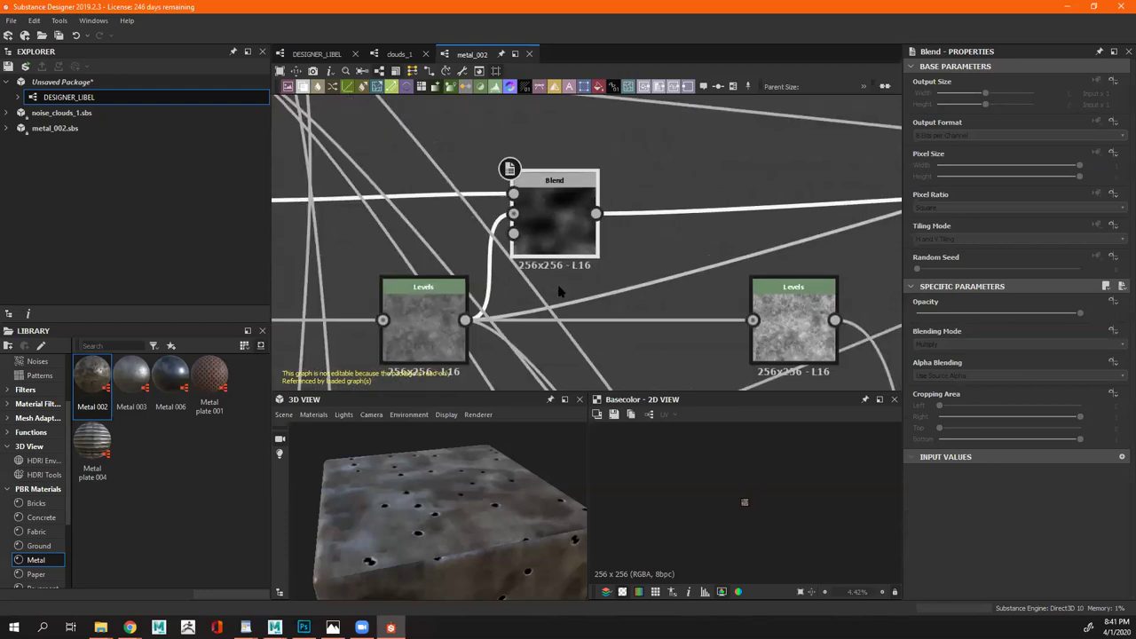
Trace the metal_002 colour chain through its Gradient Map, Blend and Replace Color nodes
{"action": "scroll", "coordinate": [577, 299], "scroll_direction": "right", "scroll_amount": 2}
{"action": "scroll", "coordinate": [586, 298], "scroll_direction": "right", "scroll_amount": 4}
{"action": "scroll", "coordinate": [506, 280], "scroll_direction": "down", "scroll_amount": 2}
{"action": "scroll", "coordinate": [506, 280], "scroll_direction": "right", "scroll_amount": 3}
{"action": "scroll", "coordinate": [506, 280], "scroll_direction": "down", "scroll_amount": 3}
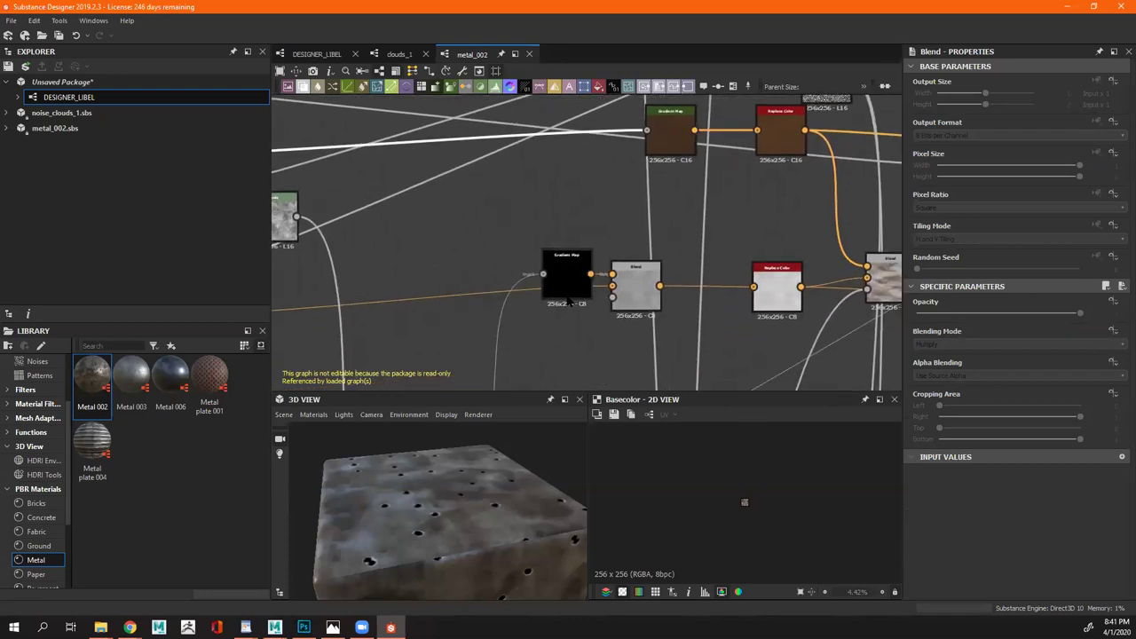
{"action": "scroll", "coordinate": [574, 284], "scroll_direction": "up", "scroll_amount": 1}
{"action": "scroll", "coordinate": [576, 266], "scroll_direction": "right", "scroll_amount": 5}
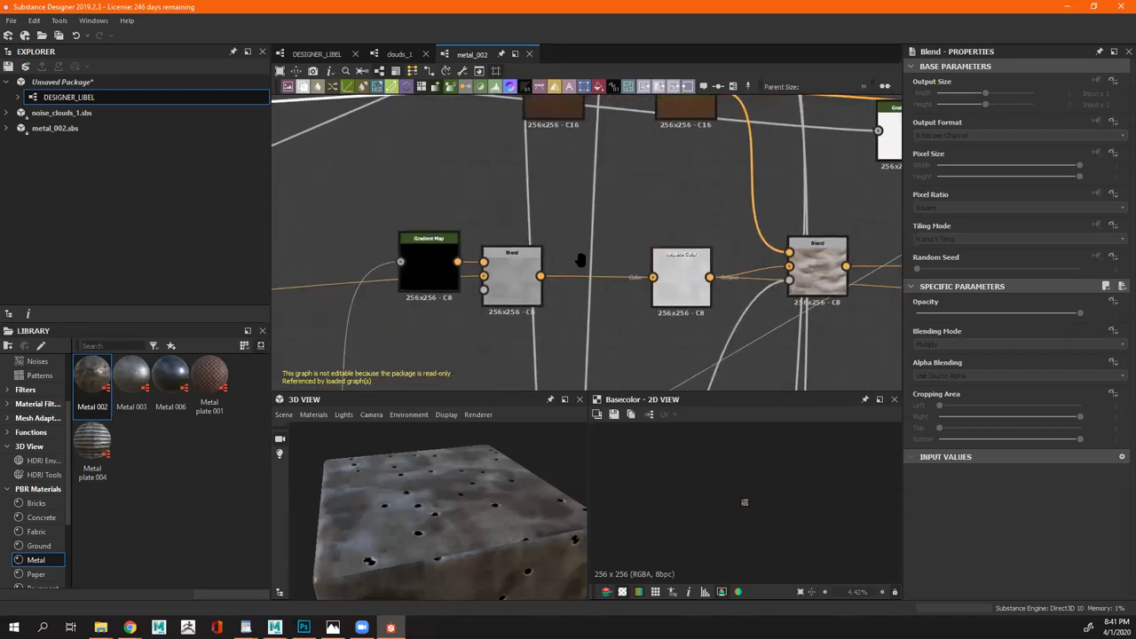
{"action": "scroll", "coordinate": [579, 260], "scroll_direction": "right", "scroll_amount": 4}
{"action": "scroll", "coordinate": [613, 266], "scroll_direction": "right", "scroll_amount": 2}
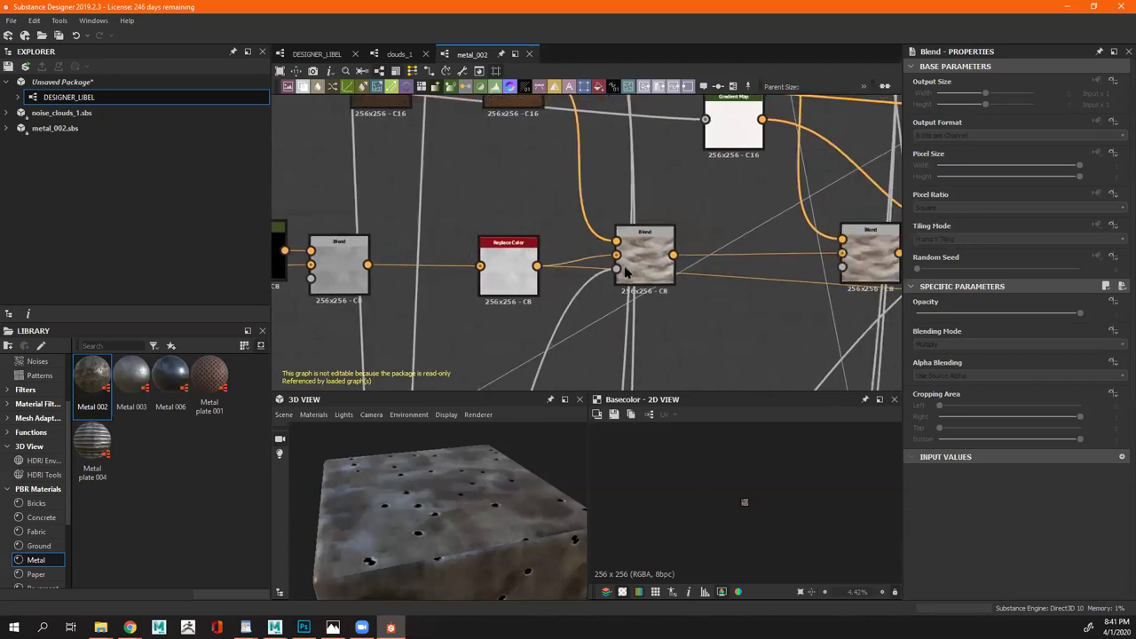
{"action": "scroll", "coordinate": [624, 271], "scroll_direction": "down", "scroll_amount": 2}
{"action": "scroll", "coordinate": [635, 271], "scroll_direction": "up", "scroll_amount": 4}
{"action": "scroll", "coordinate": [639, 271], "scroll_direction": "down", "scroll_amount": 3}
{"action": "scroll", "coordinate": [397, 308], "scroll_direction": "up", "scroll_amount": 6}
{"action": "scroll", "coordinate": [398, 308], "scroll_direction": "down", "scroll_amount": 4}
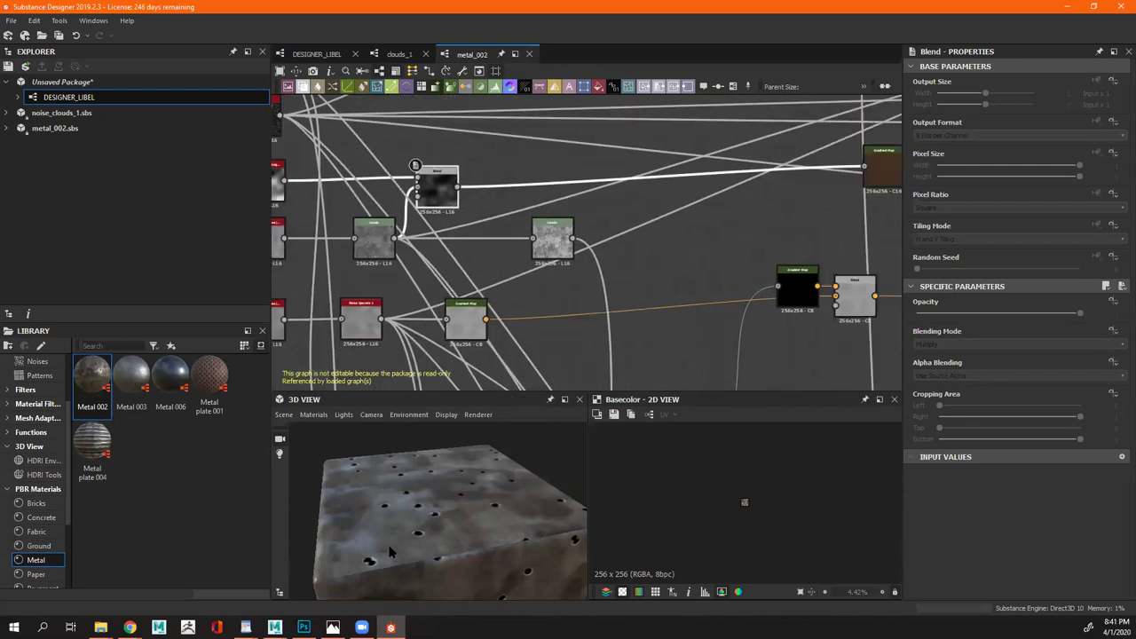
Inspect the perforated metal on the cube and the Ambient Occlusion output that holds the hole pattern in metal_002
{"action": "scroll", "coordinate": [390, 551], "scroll_direction": "up", "scroll_amount": 3}
{"action": "scroll", "coordinate": [546, 269], "scroll_direction": "down", "scroll_amount": 4}
{"action": "scroll", "coordinate": [672, 282], "scroll_direction": "up", "scroll_amount": 2}
{"action": "scroll", "coordinate": [672, 282], "scroll_direction": "up", "scroll_amount": 8}
{"action": "scroll", "coordinate": [673, 289], "scroll_direction": "up", "scroll_amount": 4}
{"action": "scroll", "coordinate": [699, 340], "scroll_direction": "down", "scroll_amount": 3}
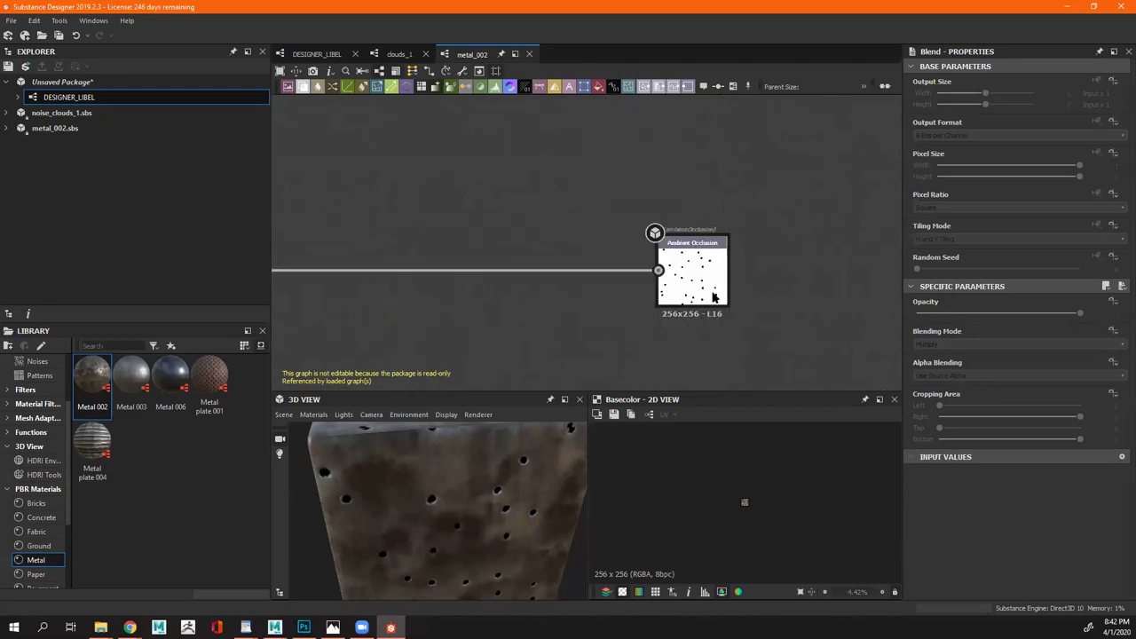
{"action": "scroll", "coordinate": [684, 296], "scroll_direction": "up", "scroll_amount": 3}
{"action": "scroll", "coordinate": [695, 297], "scroll_direction": "down", "scroll_amount": 5}
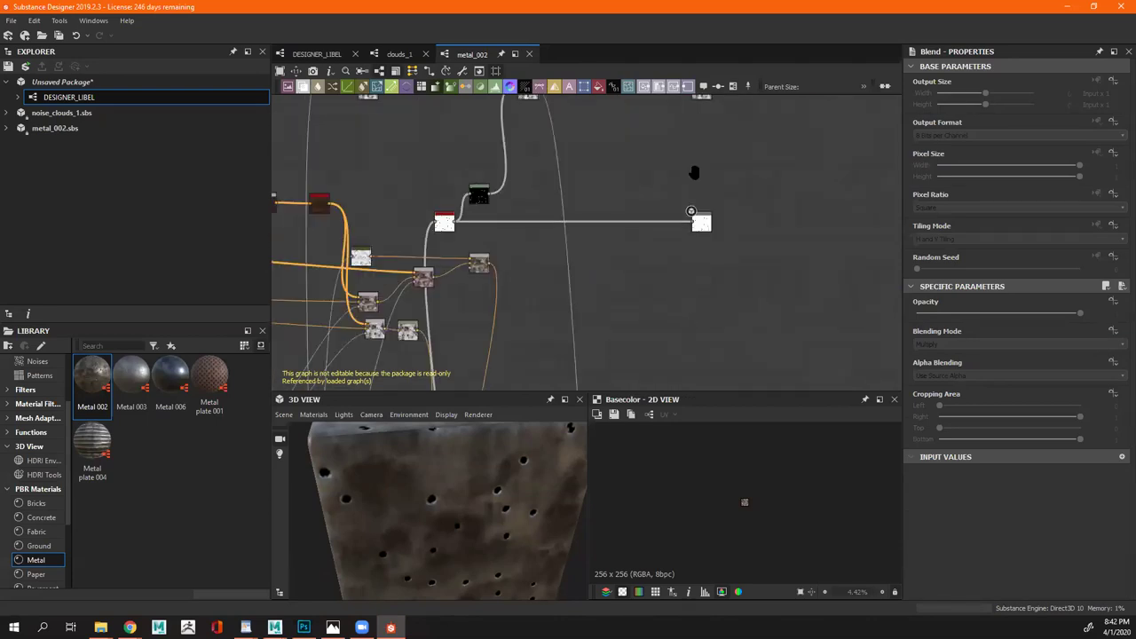
Examine the Base Color, normal, height and remaining output nodes of the metal_002 graph and the chains feeding them
{"action": "scroll", "coordinate": [707, 302], "scroll_direction": "up", "scroll_amount": 4}
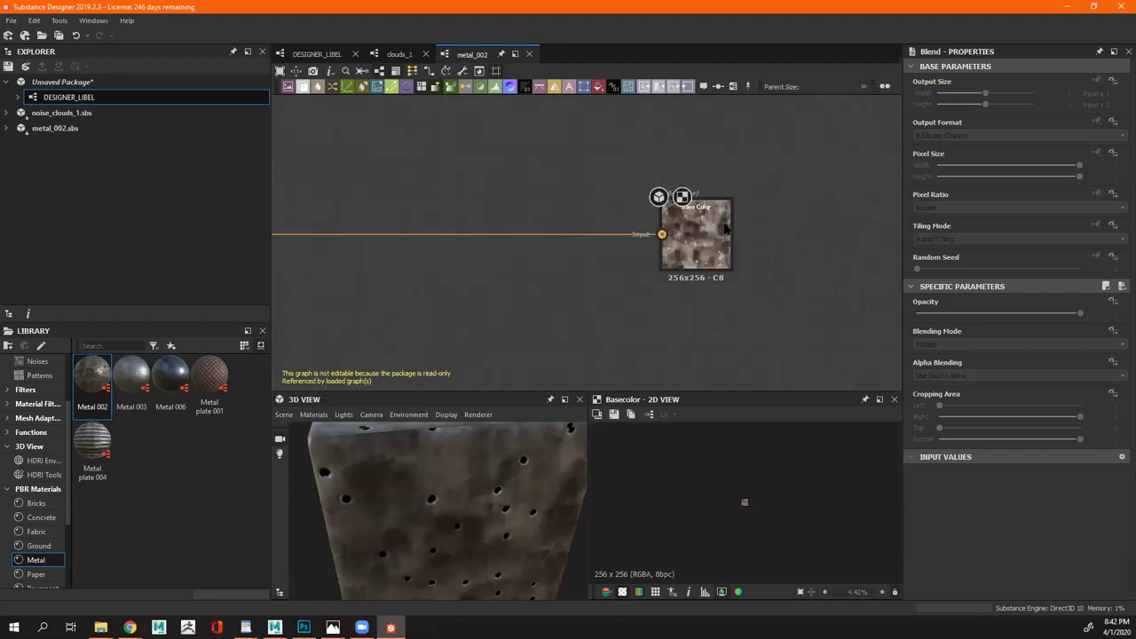
{"action": "scroll", "coordinate": [707, 302], "scroll_direction": "down", "scroll_amount": 3}
{"action": "middle_click_drag", "start_coordinate": [710, 443], "coordinate": [721, 288]}
{"action": "scroll", "coordinate": [737, 293], "scroll_direction": "down", "scroll_amount": 3}
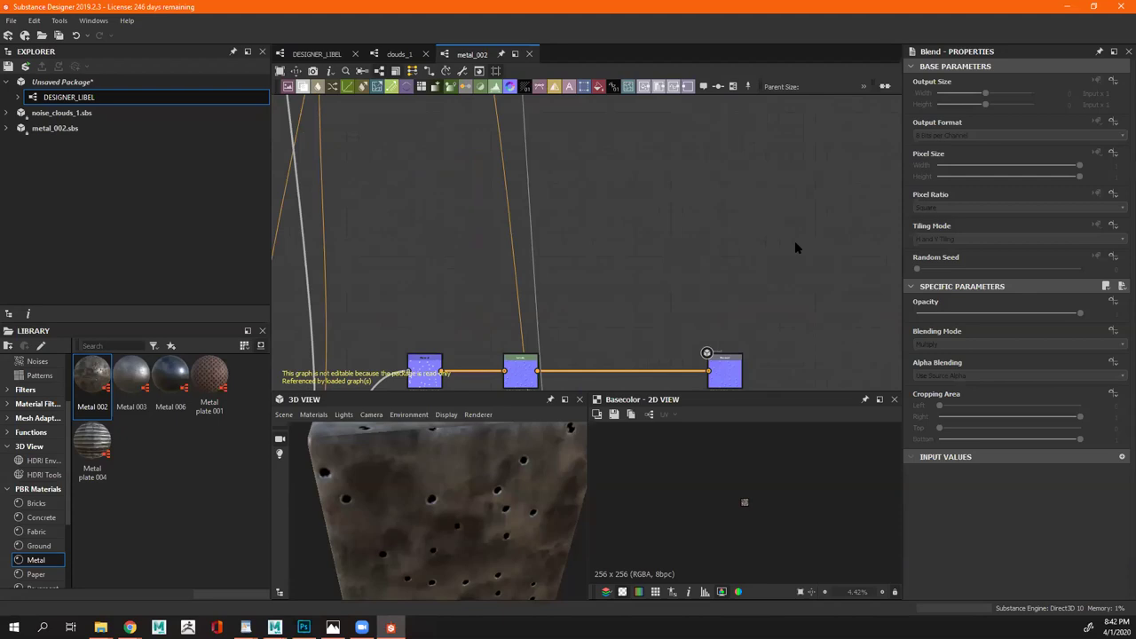
{"action": "scroll", "coordinate": [766, 320], "scroll_direction": "down", "scroll_amount": 3}
{"action": "middle_click_drag", "start_coordinate": [765, 319], "coordinate": [743, 286]}
{"action": "scroll", "coordinate": [744, 296], "scroll_direction": "up", "scroll_amount": 3}
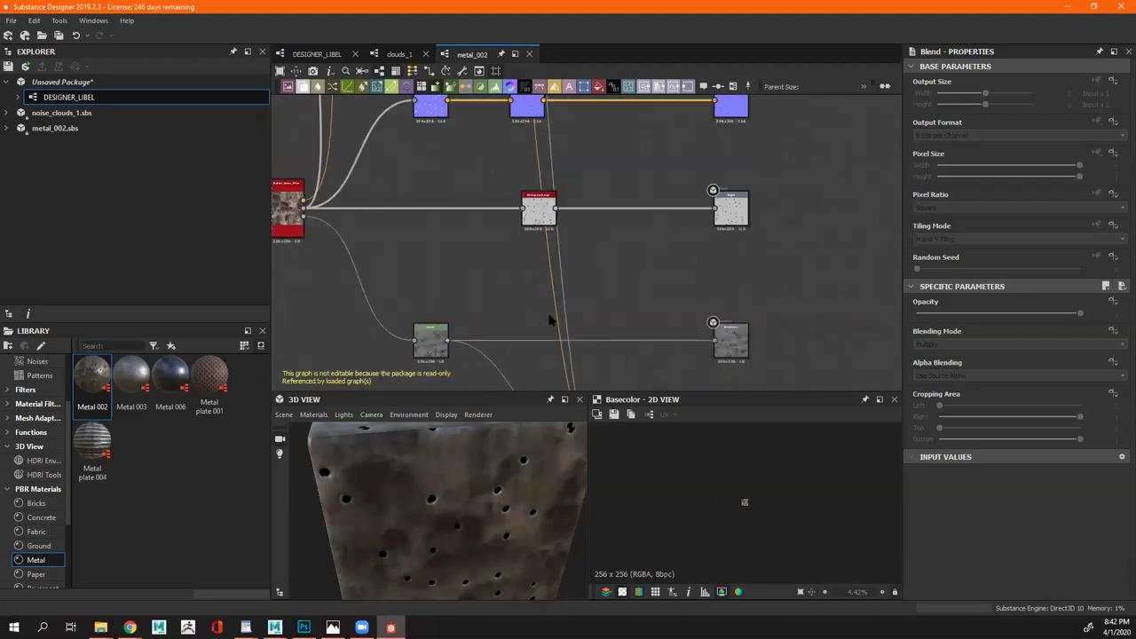
{"action": "scroll", "coordinate": [533, 222], "scroll_direction": "down", "scroll_amount": 5}
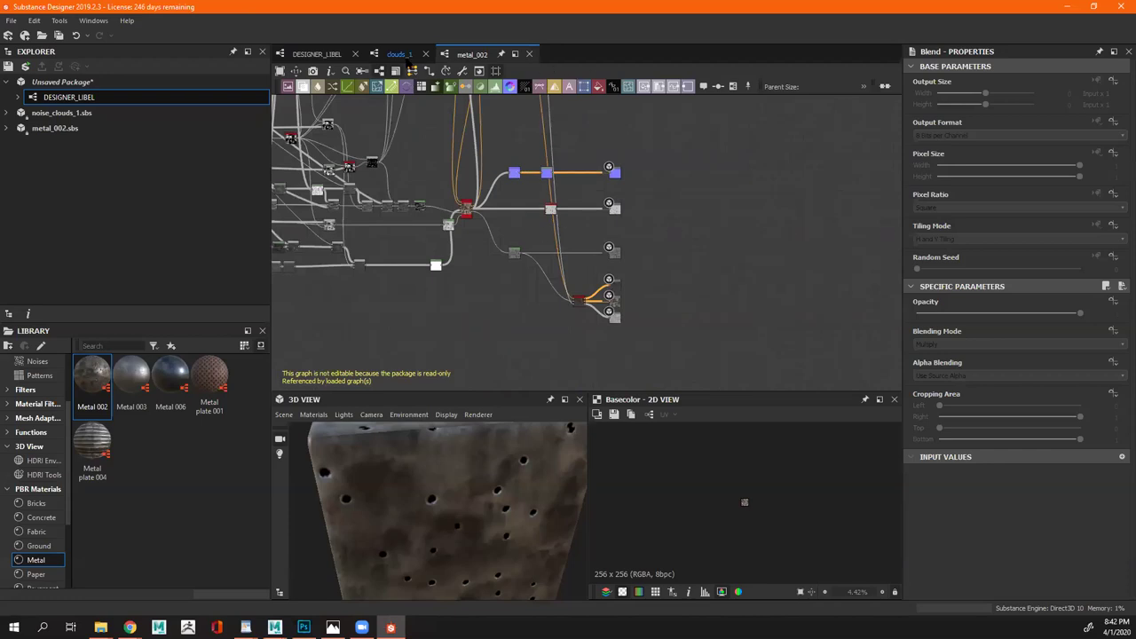
Compare the star network in DESIGNER_LIBEL with the metal_002 graph, including its black Levels node and the perforated cube
{"action": "left_click", "coordinate": [346, 57]}
{"action": "scroll", "coordinate": [451, 233], "scroll_direction": "up", "scroll_amount": 5}
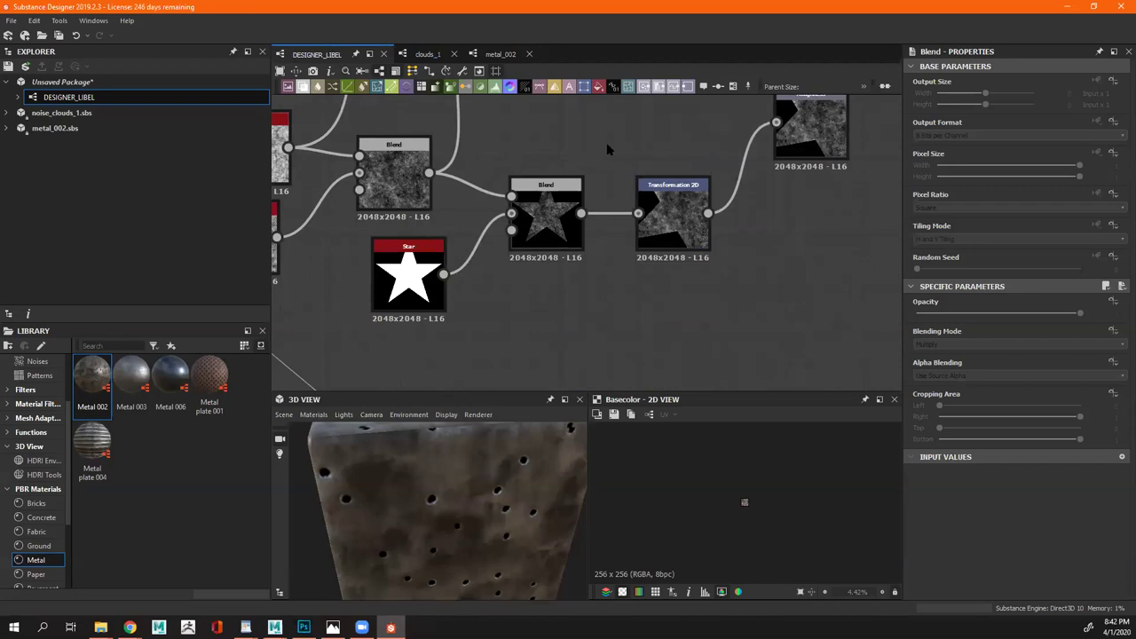
{"action": "left_click", "coordinate": [499, 54]}
{"action": "scroll", "coordinate": [470, 252], "scroll_direction": "up", "scroll_amount": 6}
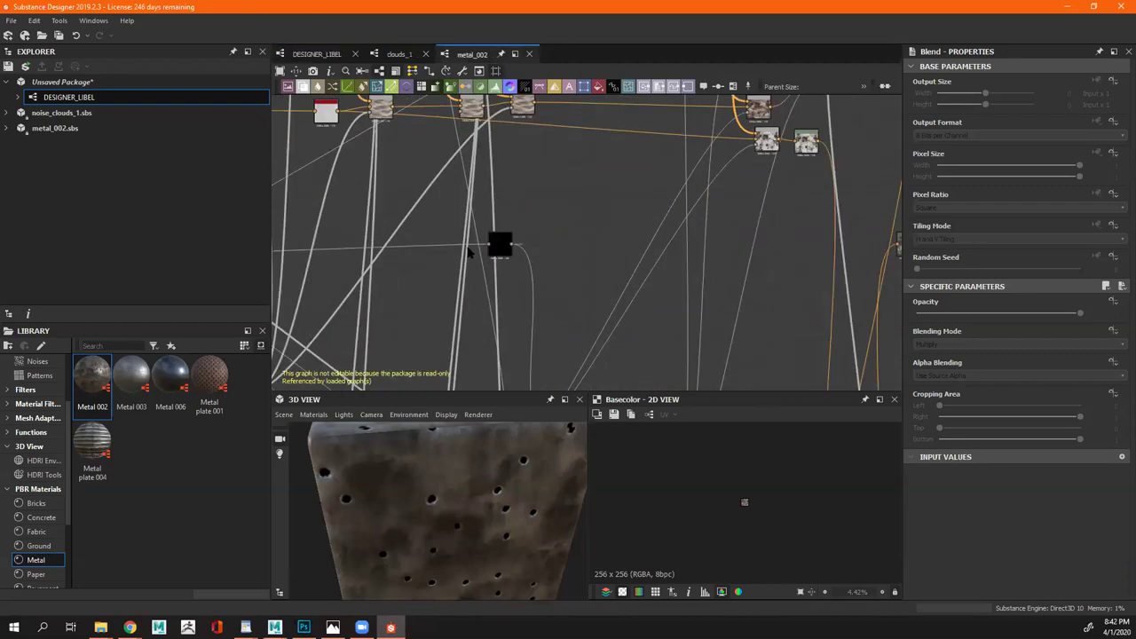
{"action": "scroll", "coordinate": [470, 253], "scroll_direction": "up", "scroll_amount": 4}
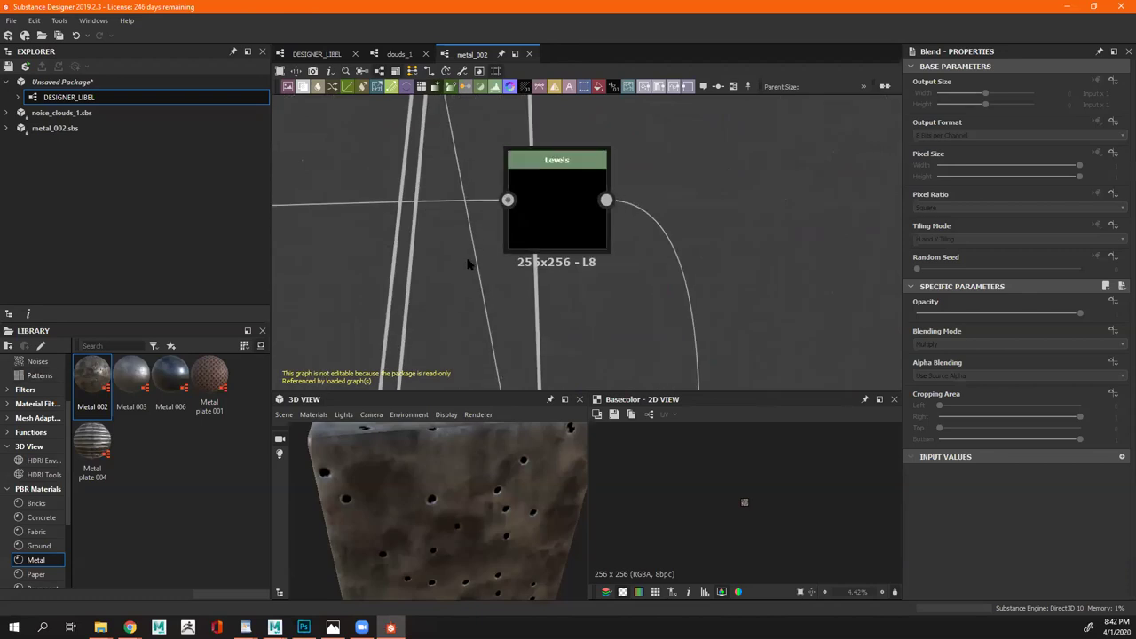
{"action": "scroll", "coordinate": [456, 248], "scroll_direction": "down", "scroll_amount": 6}
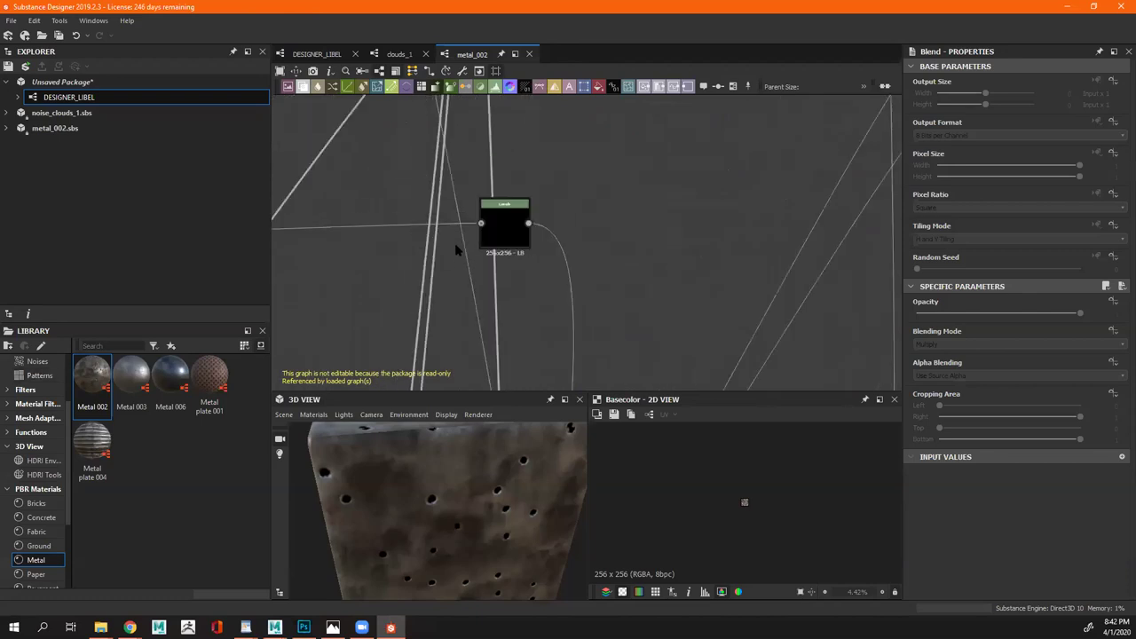
{"action": "scroll", "coordinate": [450, 279], "scroll_direction": "down", "scroll_amount": 3}
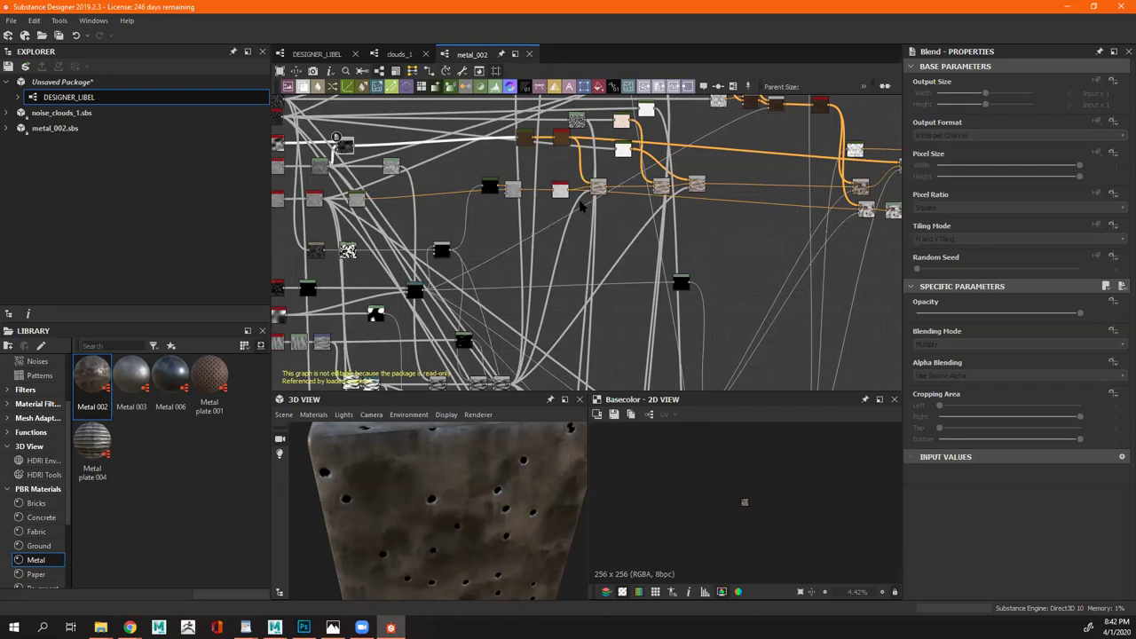
{"action": "left_click_drag", "start_coordinate": [417, 452], "coordinate": [451, 540]}
{"action": "left_click_drag", "start_coordinate": [377, 545], "coordinate": [474, 459]}
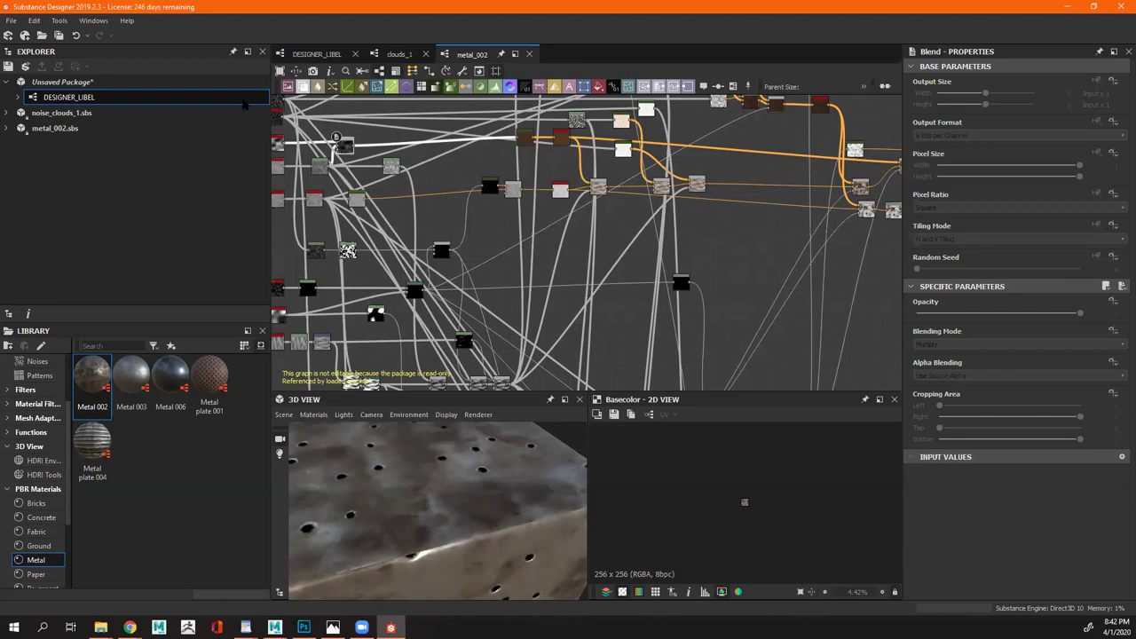
{"action": "scroll", "coordinate": [598, 258], "scroll_direction": "down", "scroll_amount": 5}
{"action": "scroll", "coordinate": [597, 258], "scroll_direction": "up", "scroll_amount": 2}
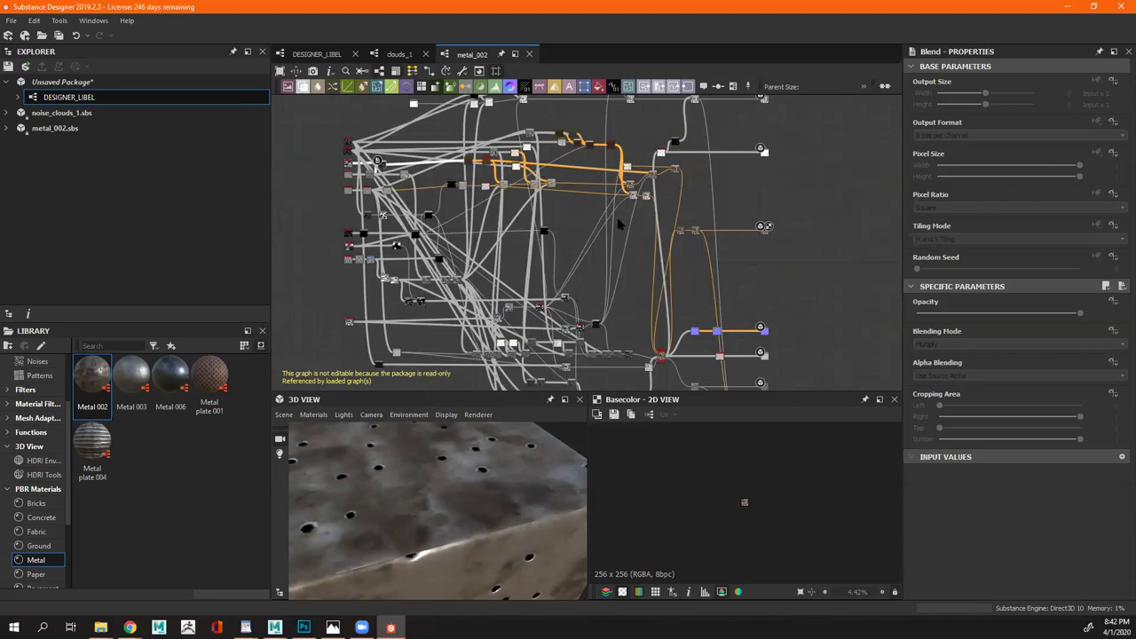
Review the export options and image formats for the metal_002 graph outputs, leaving without exporting
{"action": "left_click", "coordinate": [55, 128]}
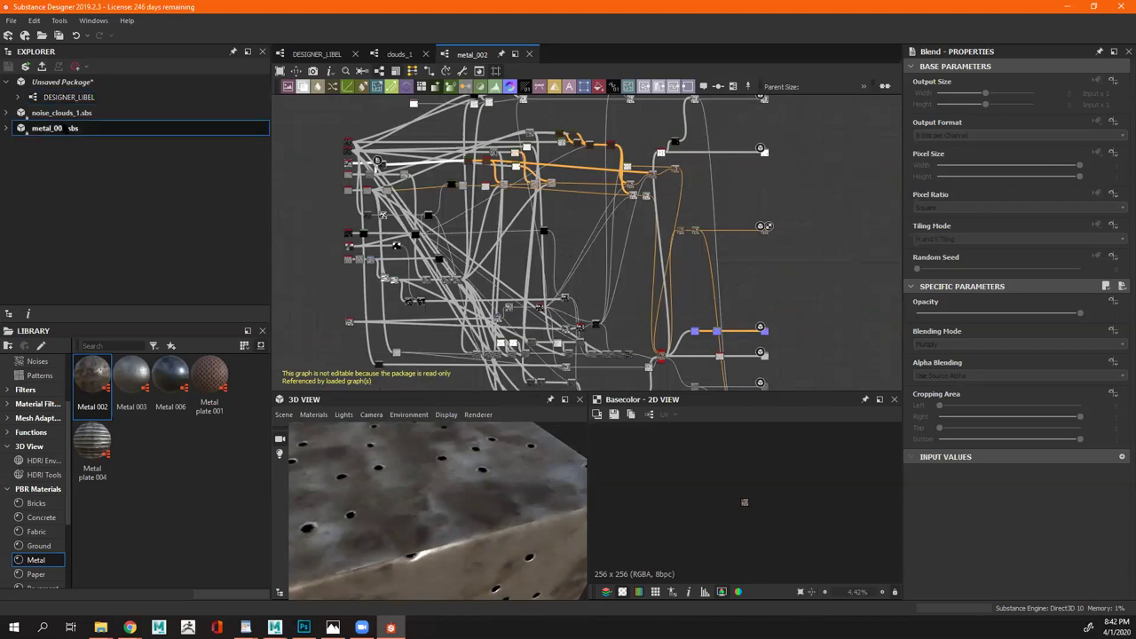
{"action": "left_click", "coordinate": [463, 70]}
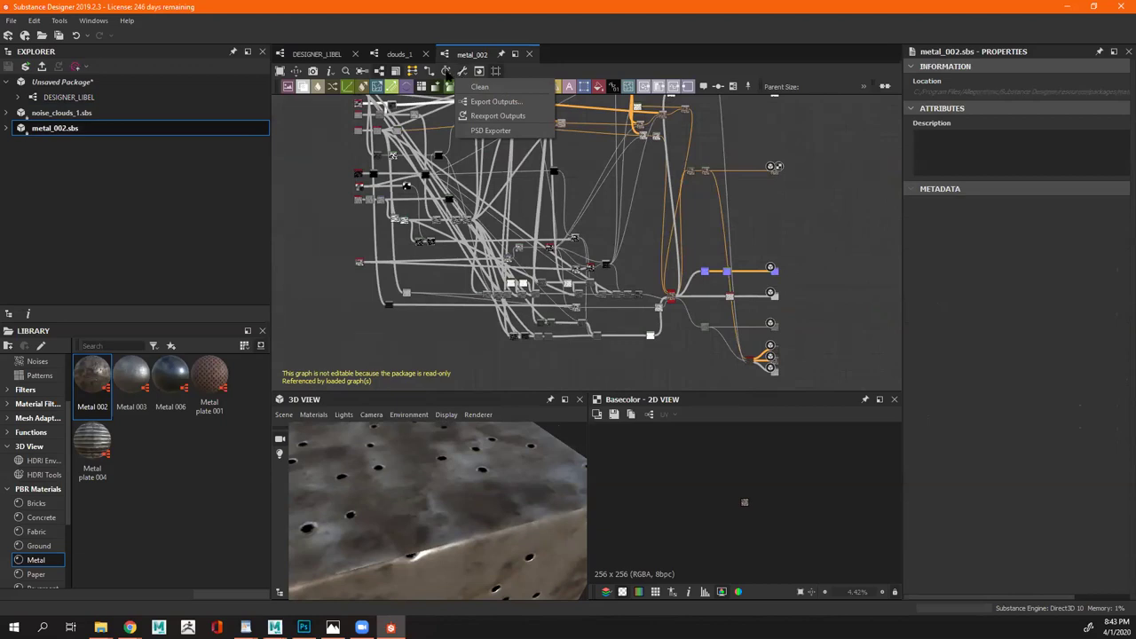
{"action": "left_click", "coordinate": [497, 100]}
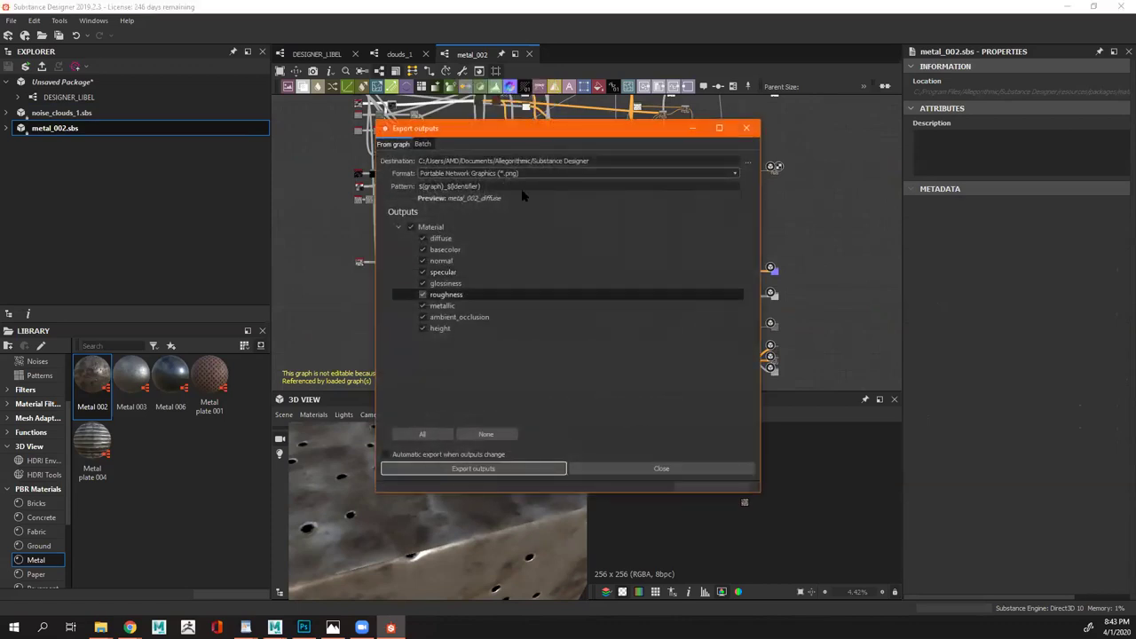
{"action": "left_click", "coordinate": [473, 173]}
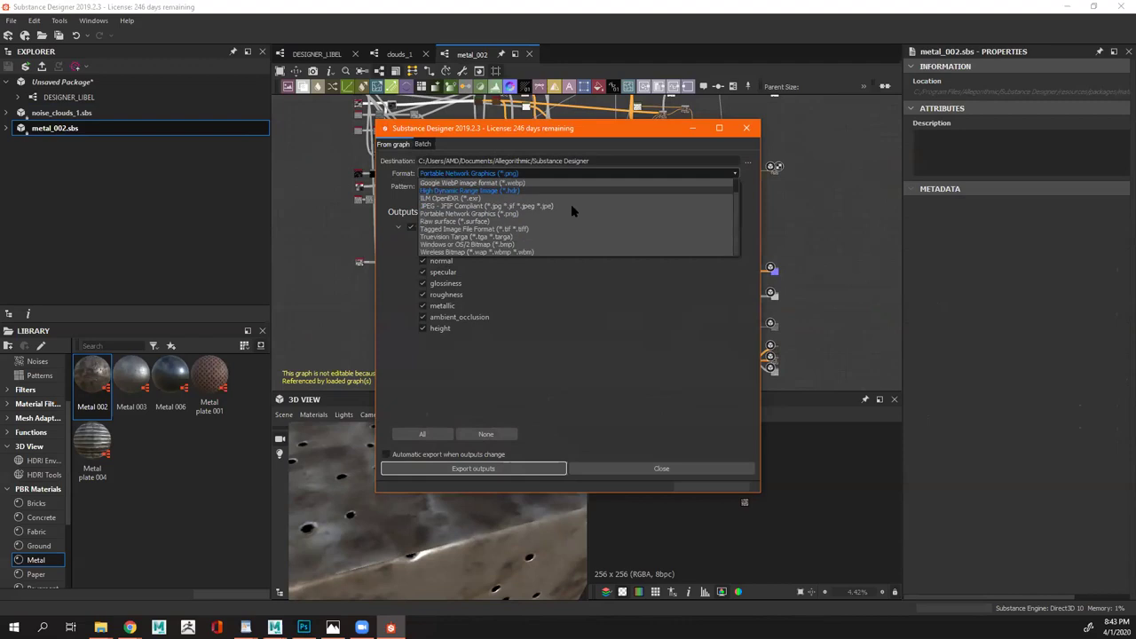
{"action": "left_click", "coordinate": [559, 229]}
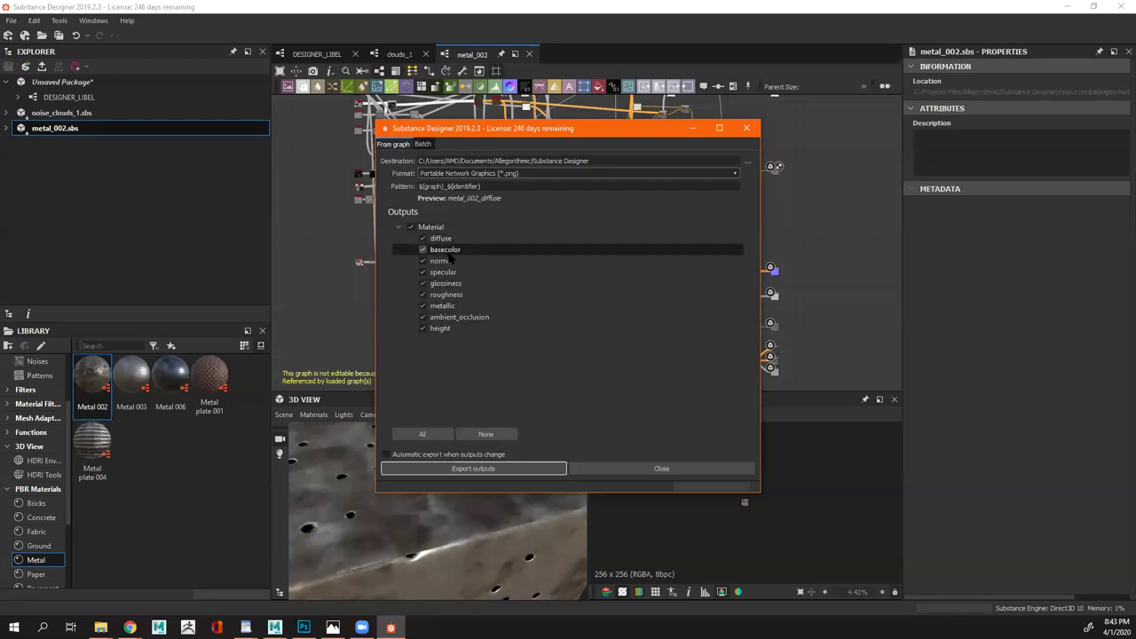
{"action": "left_click", "coordinate": [654, 470]}
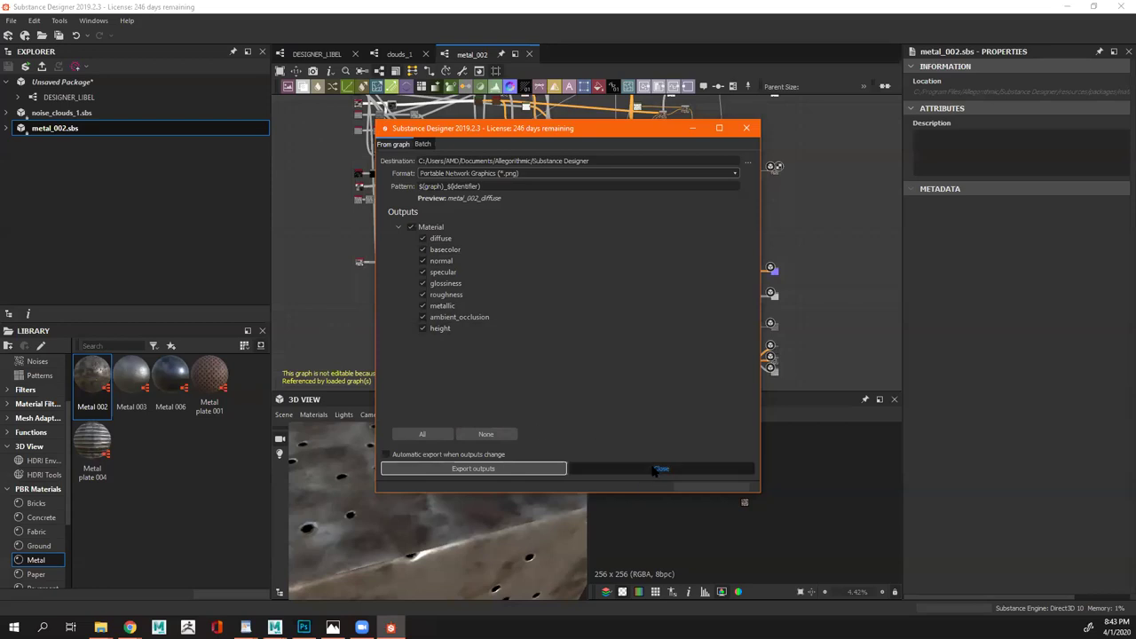
Publish the metal_002.sbs package as a Substance archive over Libel_designer.sbsar, keeping Auto compression with output size and random seed exposed
{"action": "scroll", "coordinate": [300, 200], "scroll_direction": "up", "scroll_amount": 5}
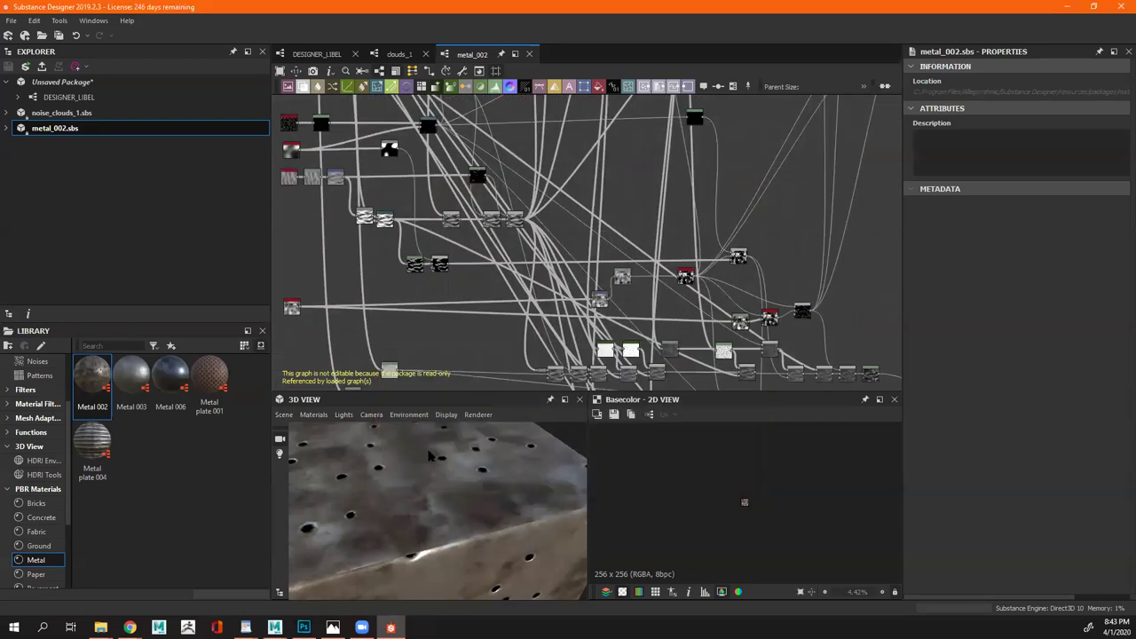
{"action": "scroll", "coordinate": [429, 456], "scroll_direction": "down", "scroll_amount": 5}
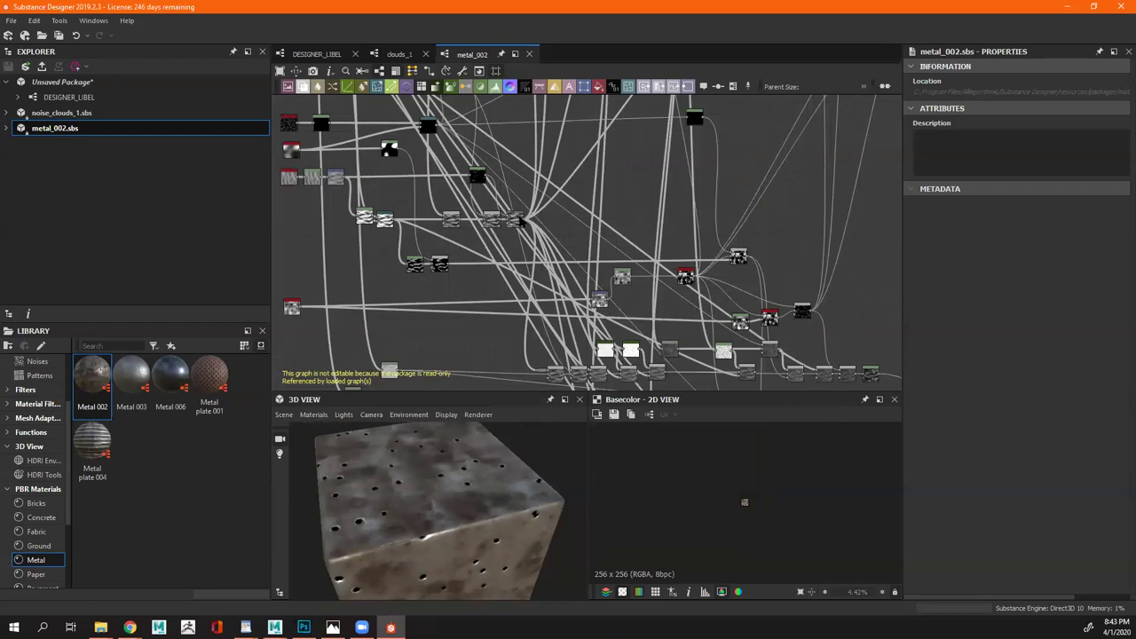
{"action": "scroll", "coordinate": [519, 220], "scroll_direction": "down", "scroll_amount": 3}
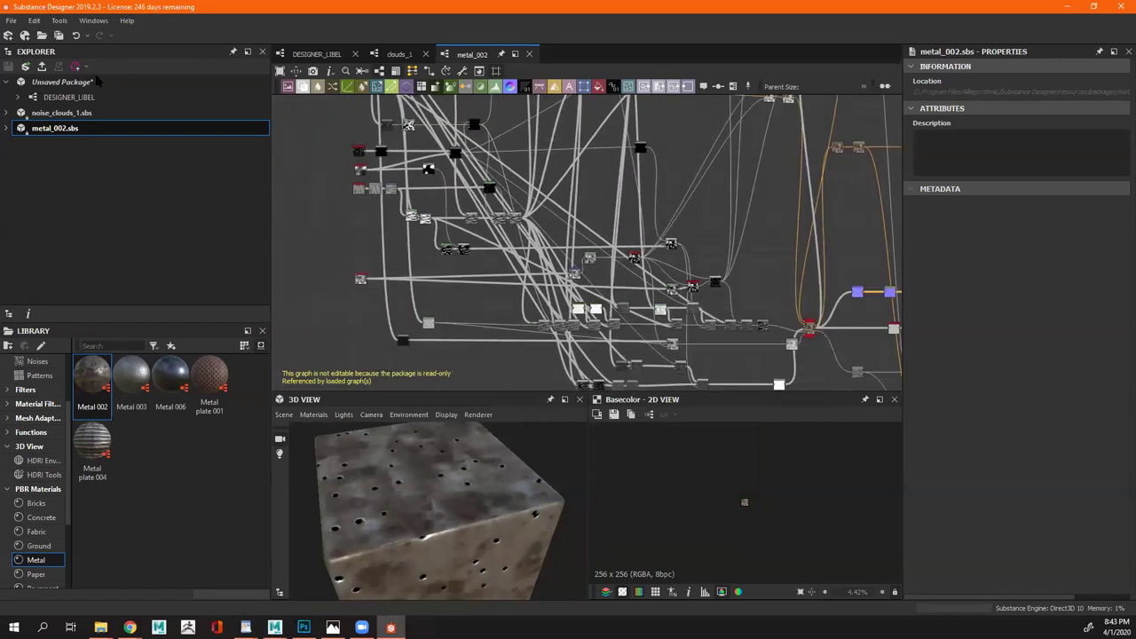
{"action": "left_click", "coordinate": [43, 67]}
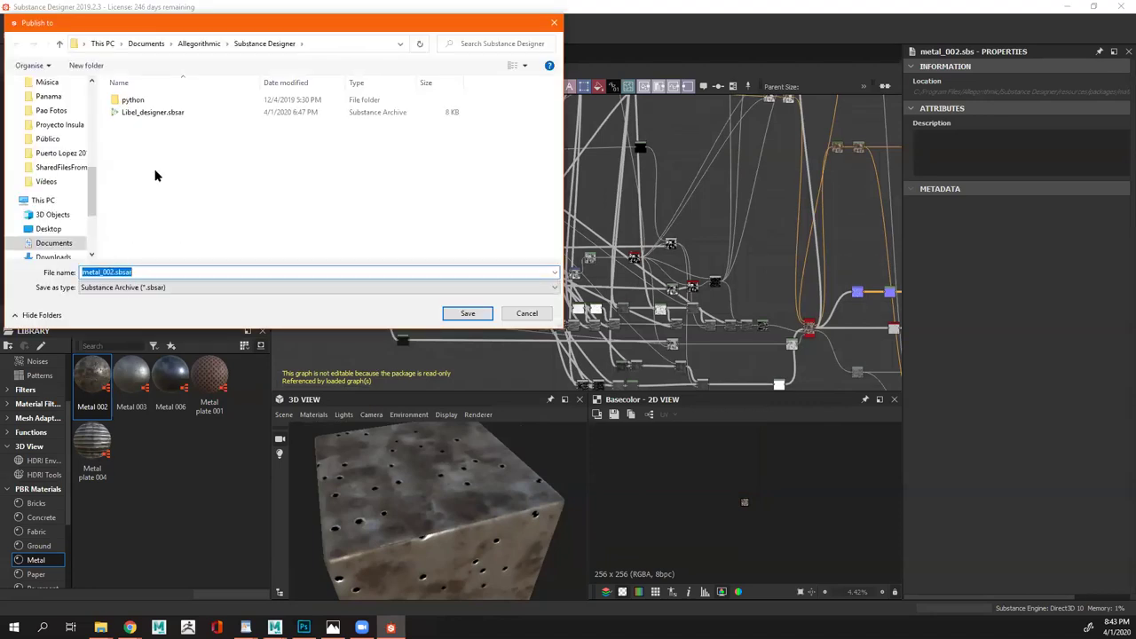
{"action": "left_click", "coordinate": [133, 112]}
{"action": "left_click", "coordinate": [464, 315]}
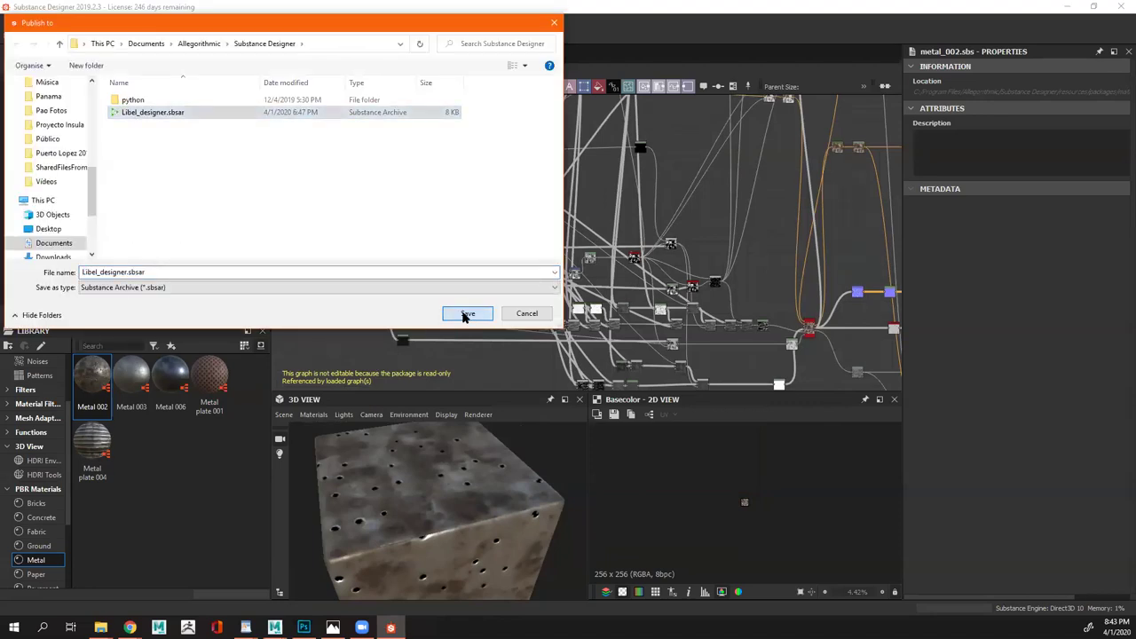
{"action": "left_click", "coordinate": [589, 313]}
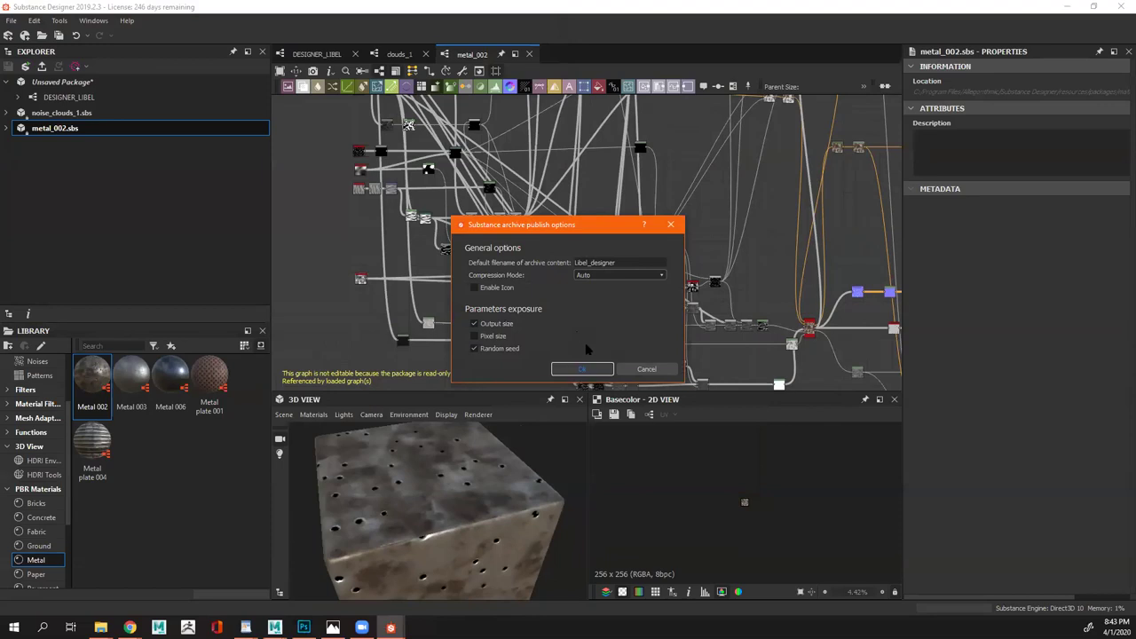
{"action": "left_click", "coordinate": [581, 368]}
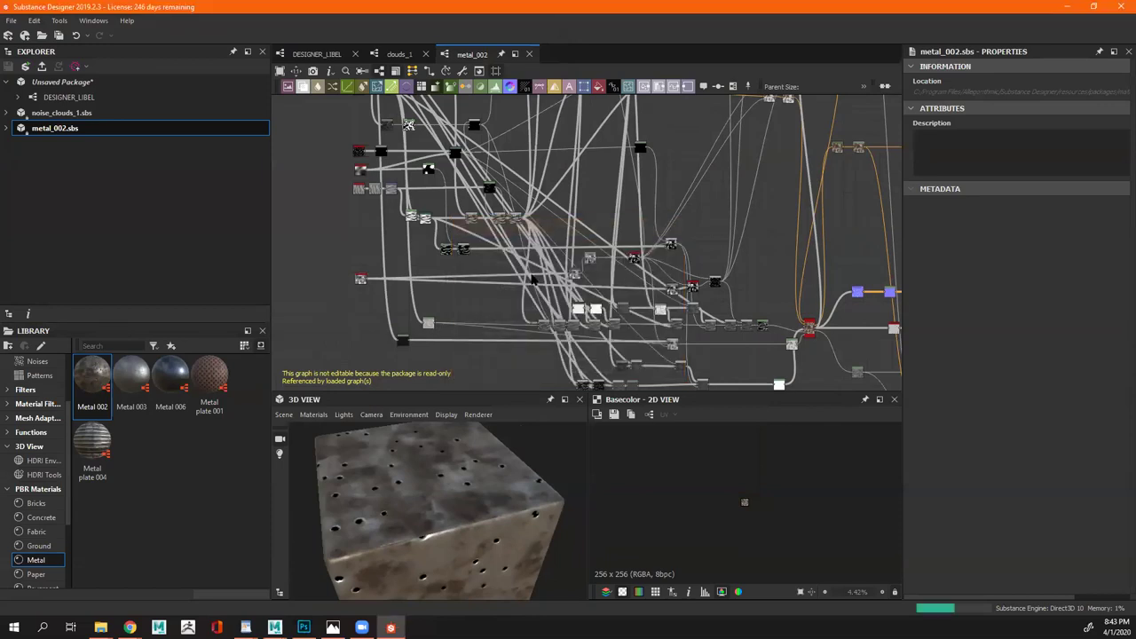
{"action": "key", "text": "f"}
{"action": "scroll", "coordinate": [586, 275], "scroll_direction": "down", "scroll_amount": 2}
{"action": "scroll", "coordinate": [648, 213], "scroll_direction": "up", "scroll_amount": 6}
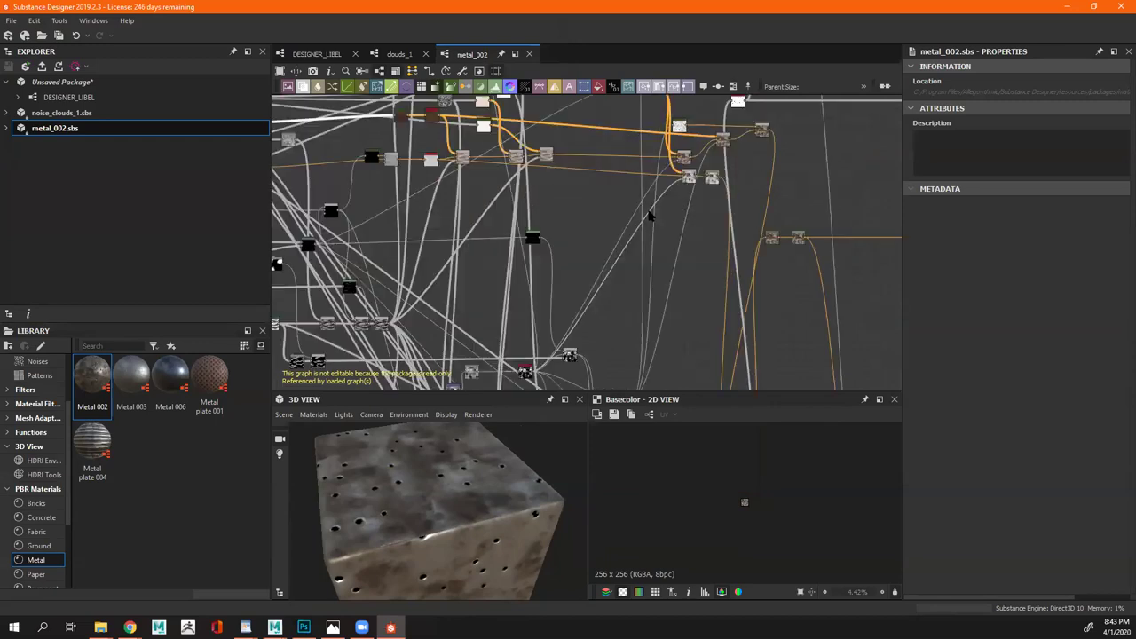
{"action": "scroll", "coordinate": [647, 213], "scroll_direction": "up", "scroll_amount": 3}
{"action": "scroll", "coordinate": [649, 211], "scroll_direction": "down", "scroll_amount": 8}
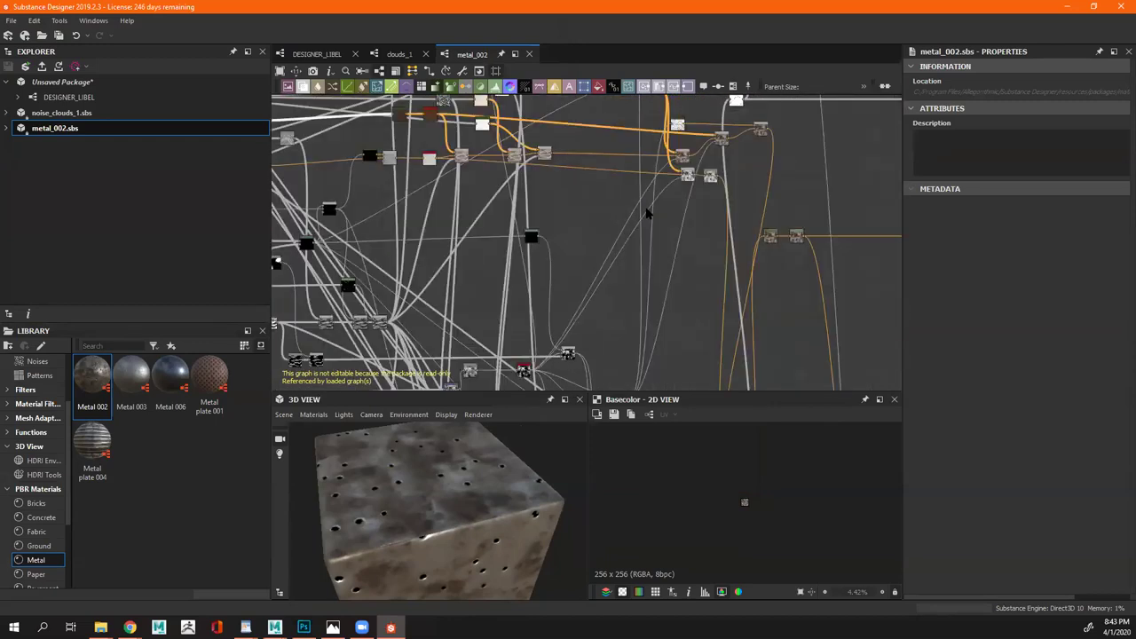
{"action": "scroll", "coordinate": [642, 218], "scroll_direction": "up", "scroll_amount": 6}
{"action": "scroll", "coordinate": [641, 220], "scroll_direction": "down", "scroll_amount": 7}
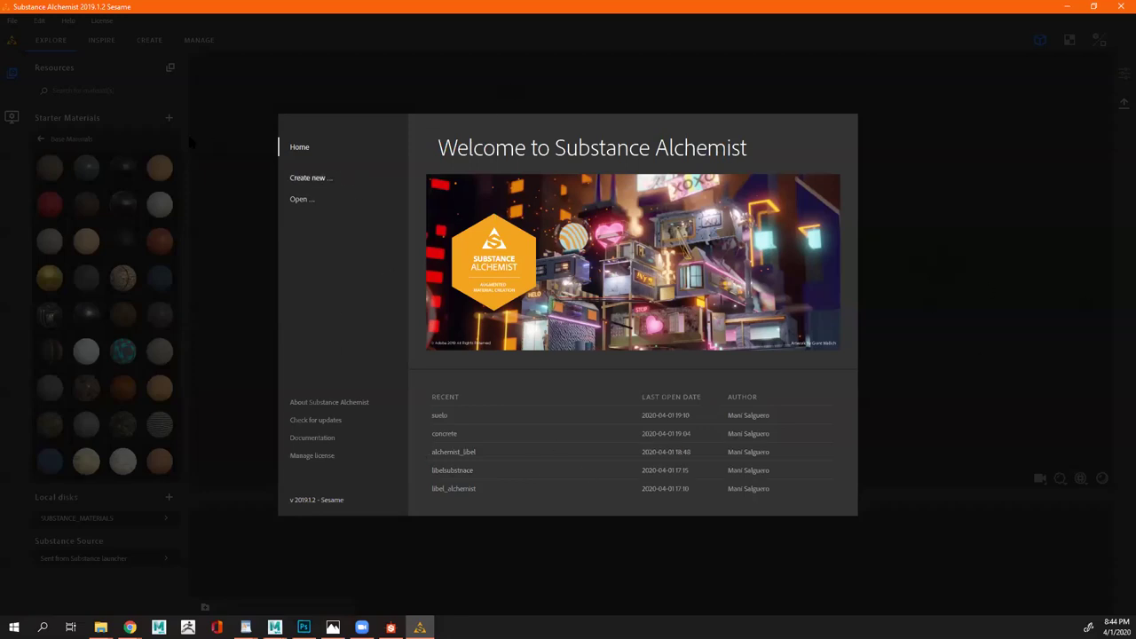
Create a new Substance Alchemist project named ALCHEMIST_LIBEL
{"action": "left_click", "coordinate": [310, 178]}
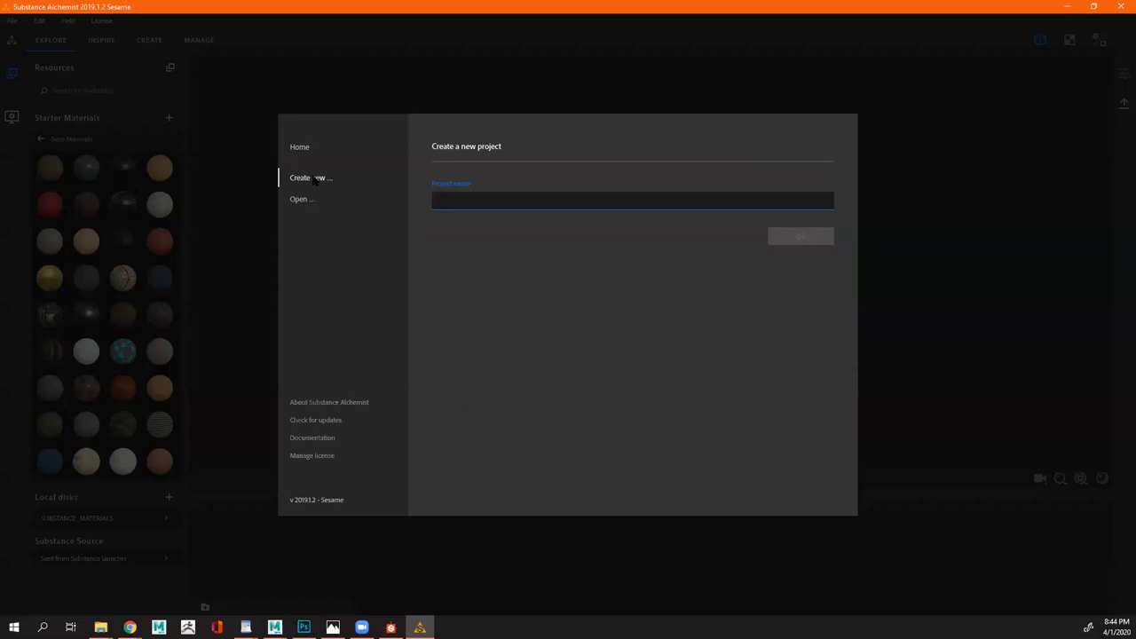
{"action": "type", "text": "ALCHEMIST_LIBEL"}
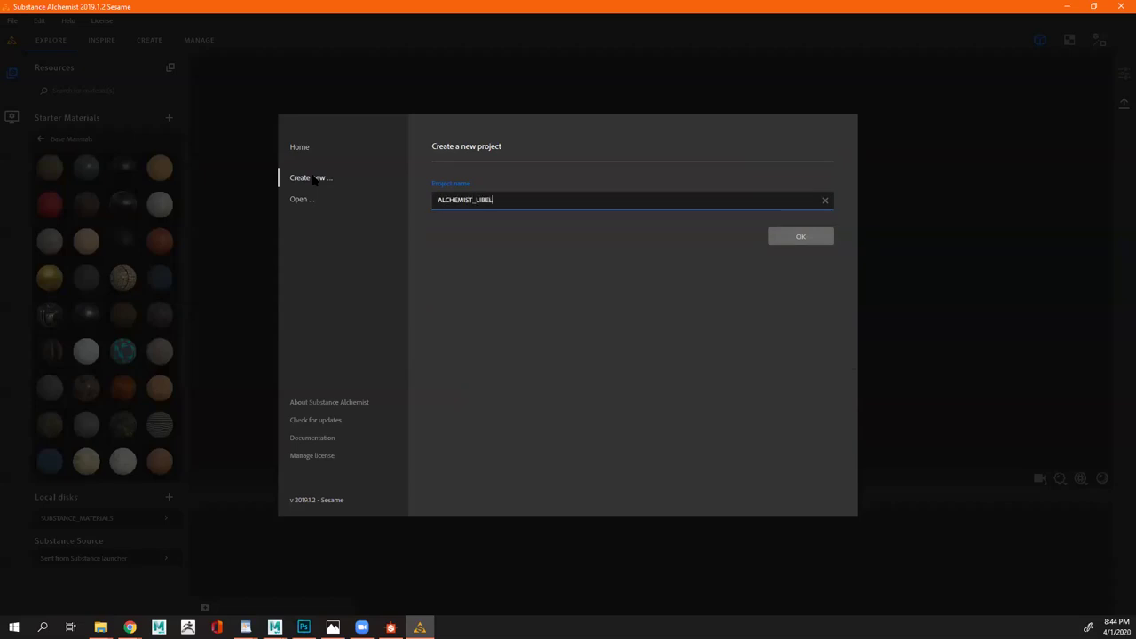
{"action": "key", "text": "Return"}
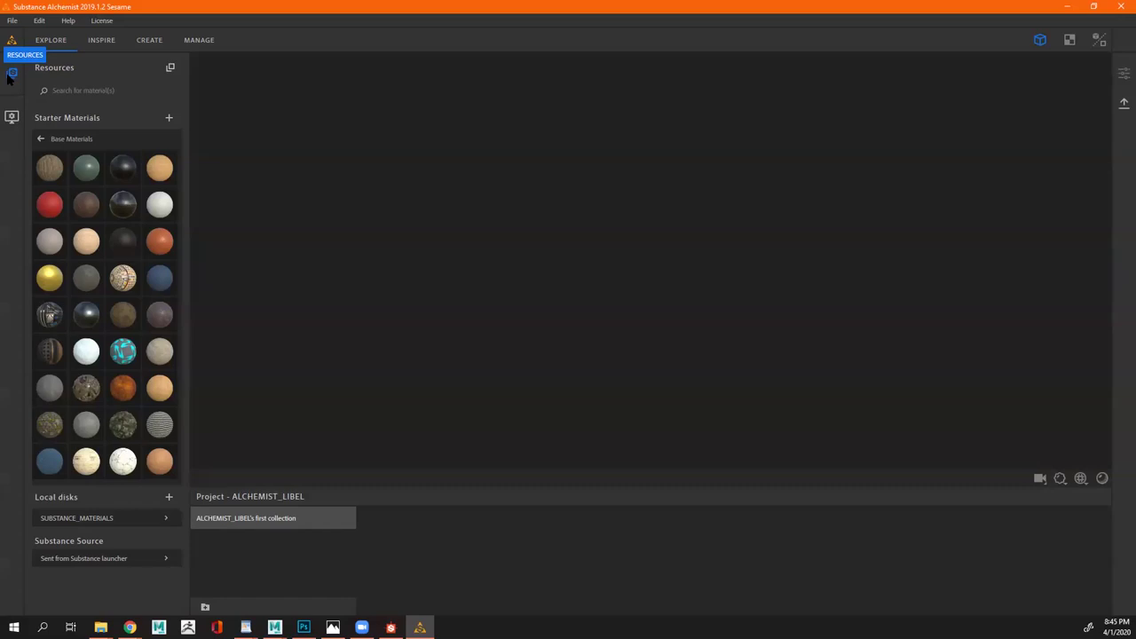
Preview one of the Base Materials in the viewport, and check the Desktop images in File Explorer before returning to Substance Alchemist
{"action": "left_click", "coordinate": [123, 329]}
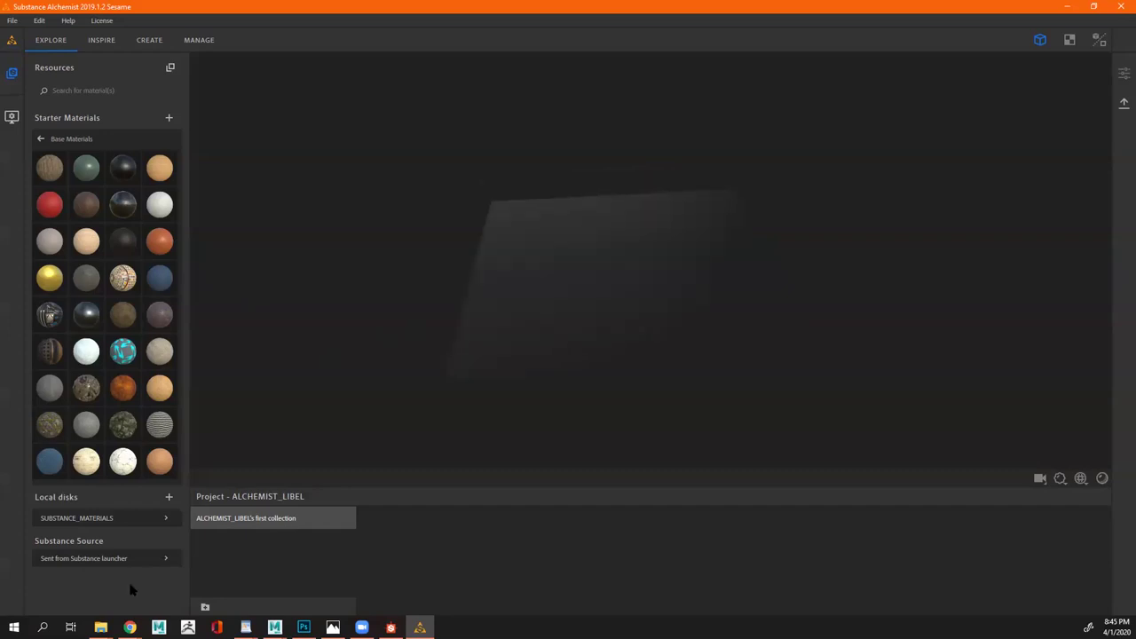
{"action": "mouse_move", "coordinate": [129, 625]}
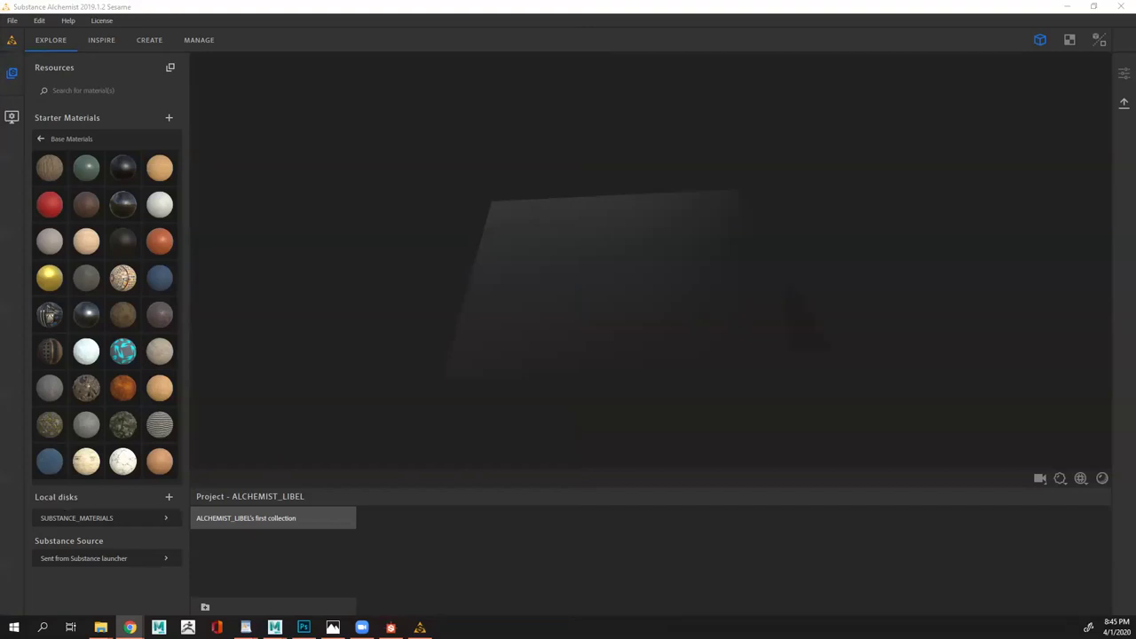
{"action": "key", "text": "alt+Tab"}
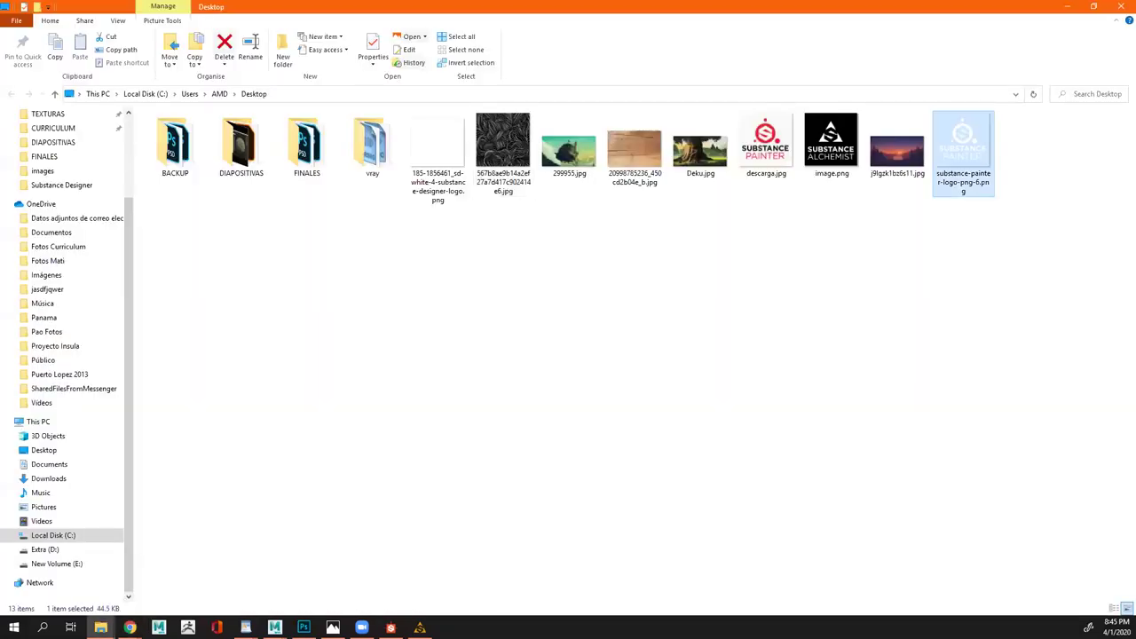
{"action": "key", "text": "alt+Tab"}
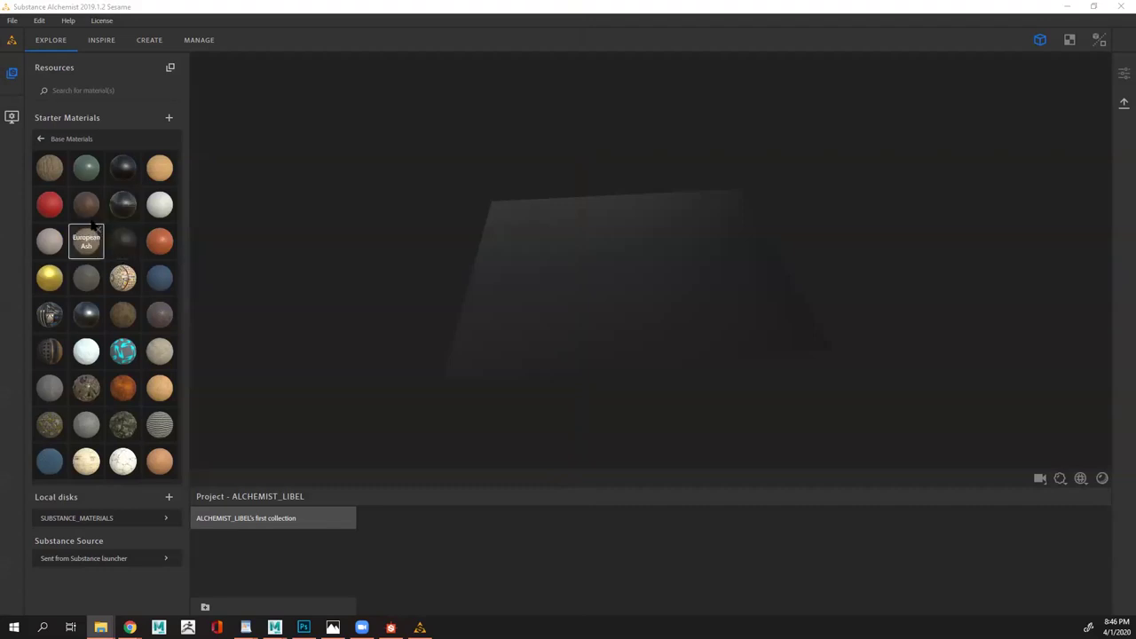
{"action": "mouse_move", "coordinate": [91, 222]}
{"action": "left_mouse_down"}
{"action": "mouse_move", "coordinate": [528, 291]}
{"action": "mouse_move", "coordinate": [191, 216]}
{"action": "mouse_move", "coordinate": [89, 220]}
{"action": "mouse_move", "coordinate": [79, 210]}
{"action": "left_mouse_up"}
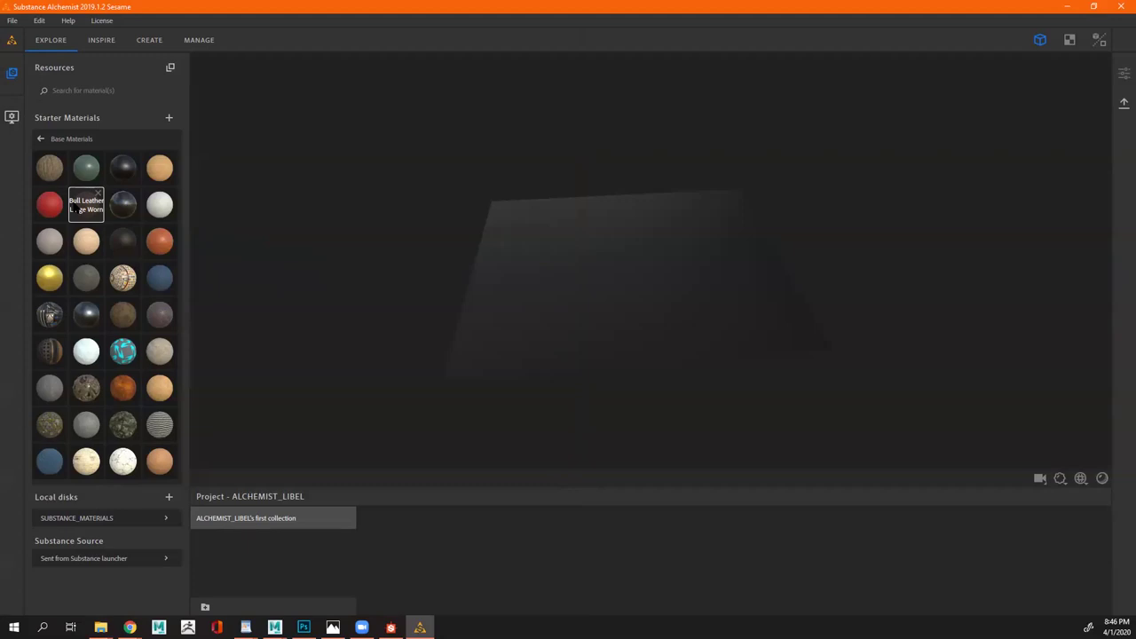
Review the output resolution choices in the global parameters, leave it at 1024 x 1024, and return to the material resources
{"action": "left_click", "coordinate": [13, 117]}
{"action": "left_click", "coordinate": [71, 68]}
{"action": "left_click", "coordinate": [112, 105]}
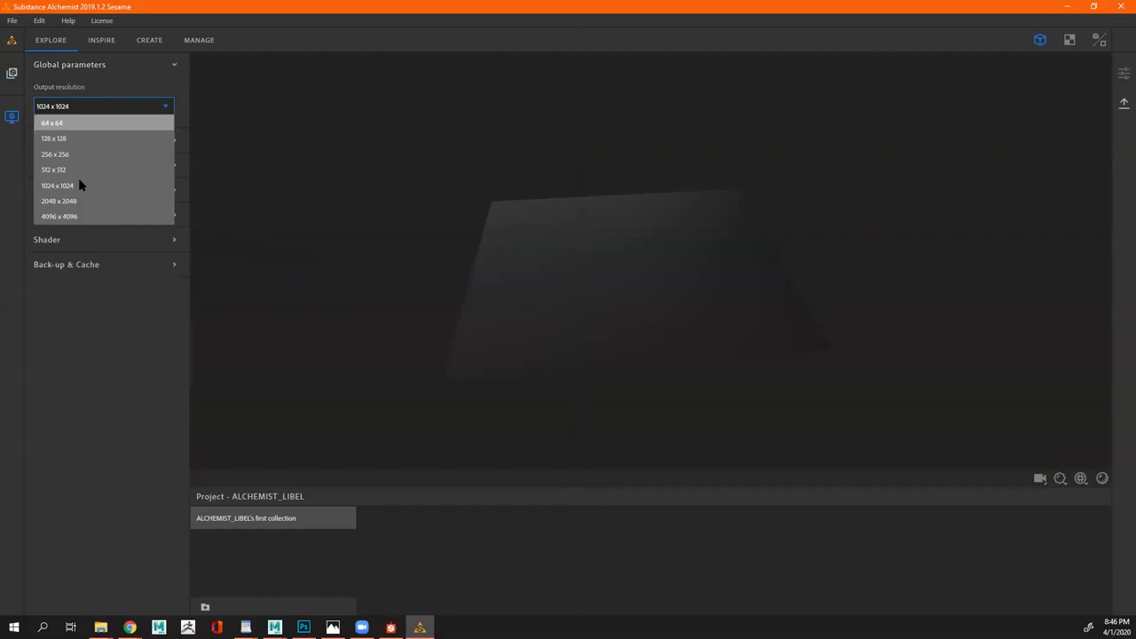
{"action": "left_click", "coordinate": [71, 123]}
{"action": "left_click", "coordinate": [74, 107]}
{"action": "left_click", "coordinate": [78, 185]}
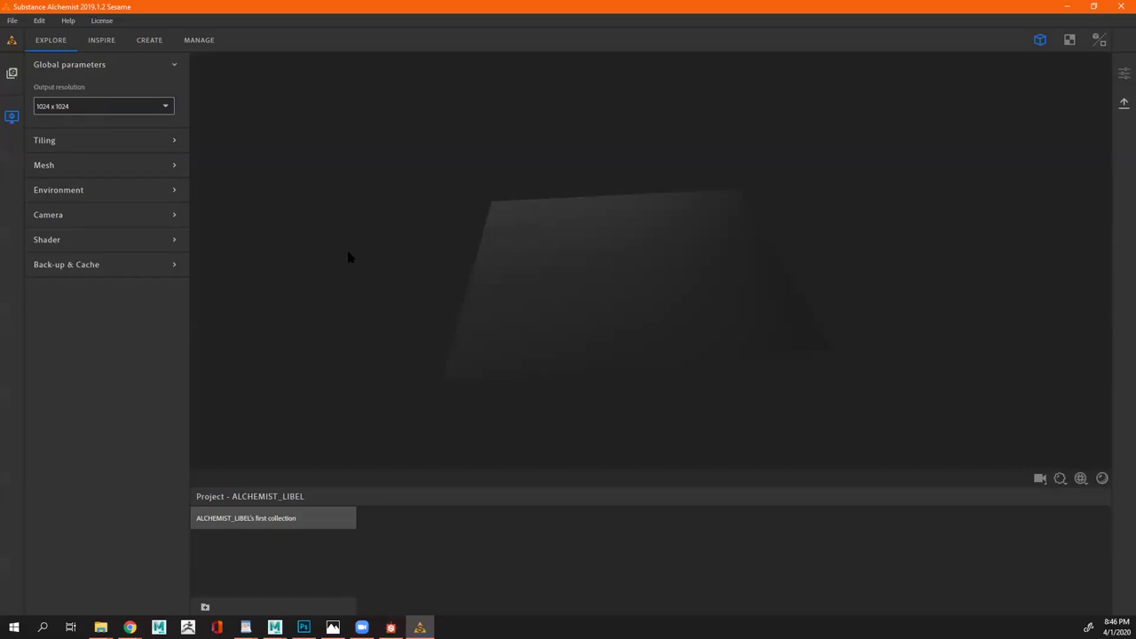
{"action": "left_click", "coordinate": [11, 117]}
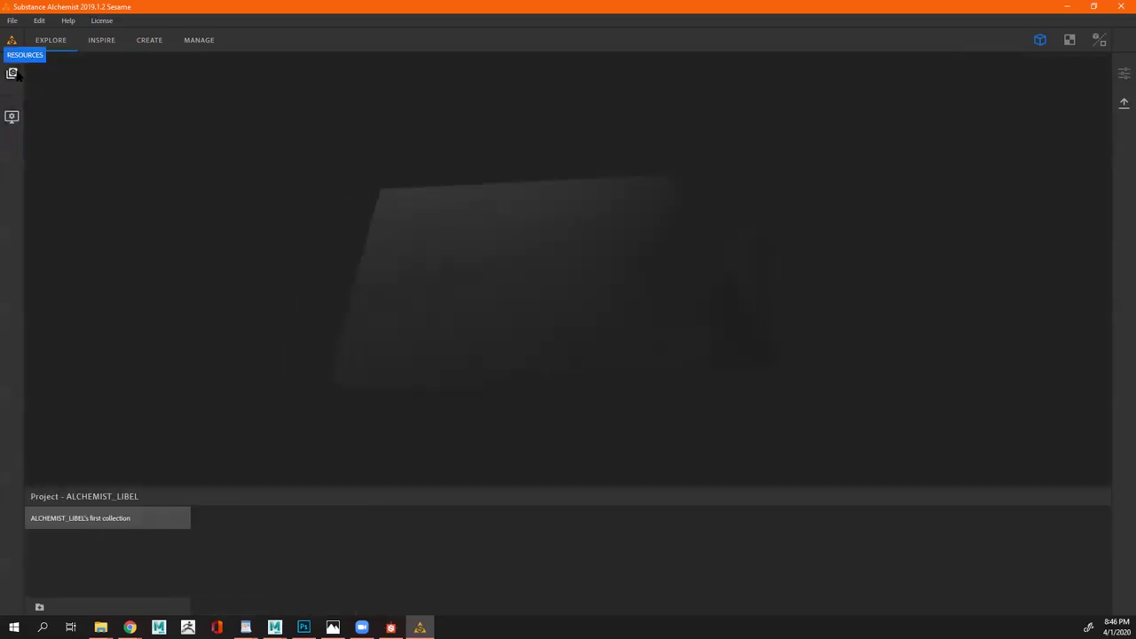
{"action": "left_click", "coordinate": [12, 73]}
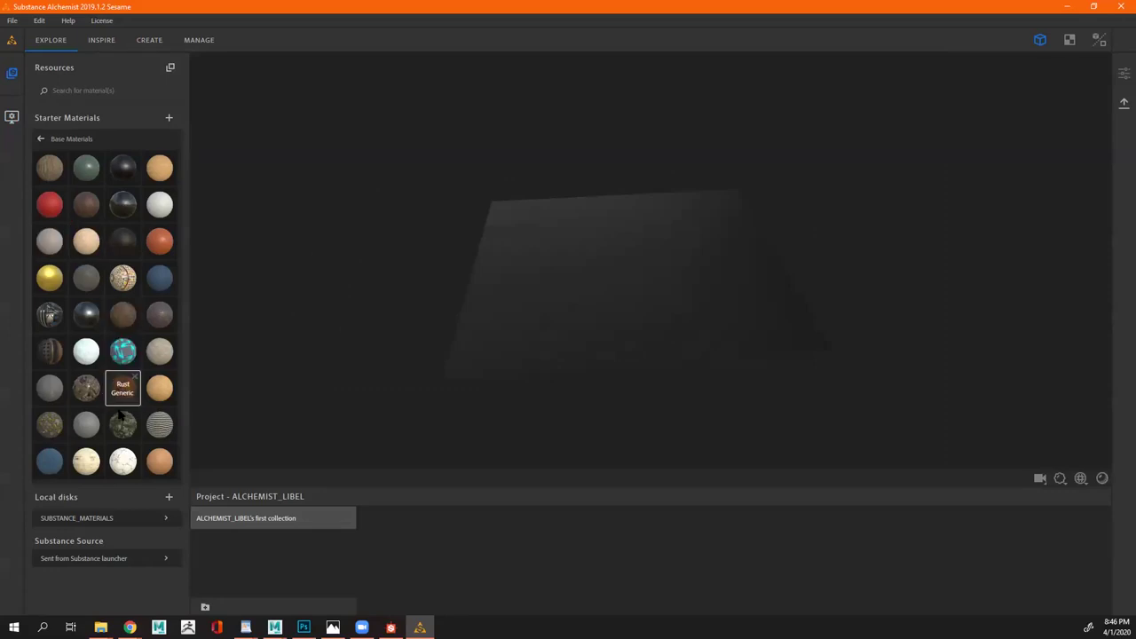
Show the materials sent from the Substance launcher and open the Substance Launcher application
{"action": "left_click", "coordinate": [129, 559]}
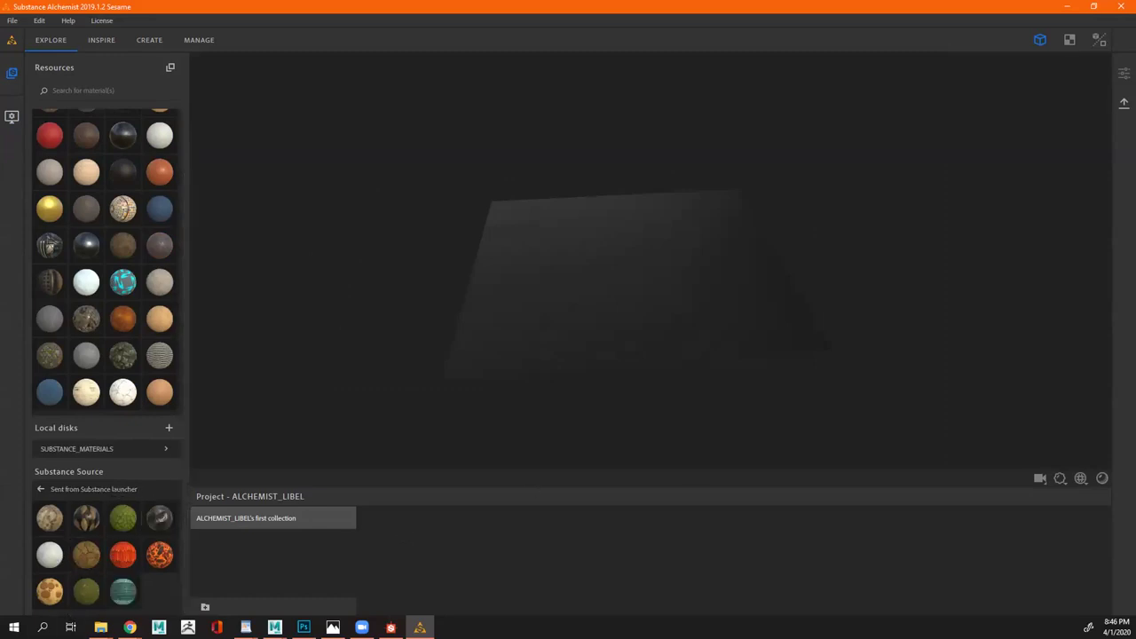
{"action": "left_click", "coordinate": [42, 628]}
{"action": "type", "text": "SUBSTANCE"}
{"action": "key", "text": "Down"}
{"action": "key", "text": "Down"}
{"action": "key", "text": "Down"}
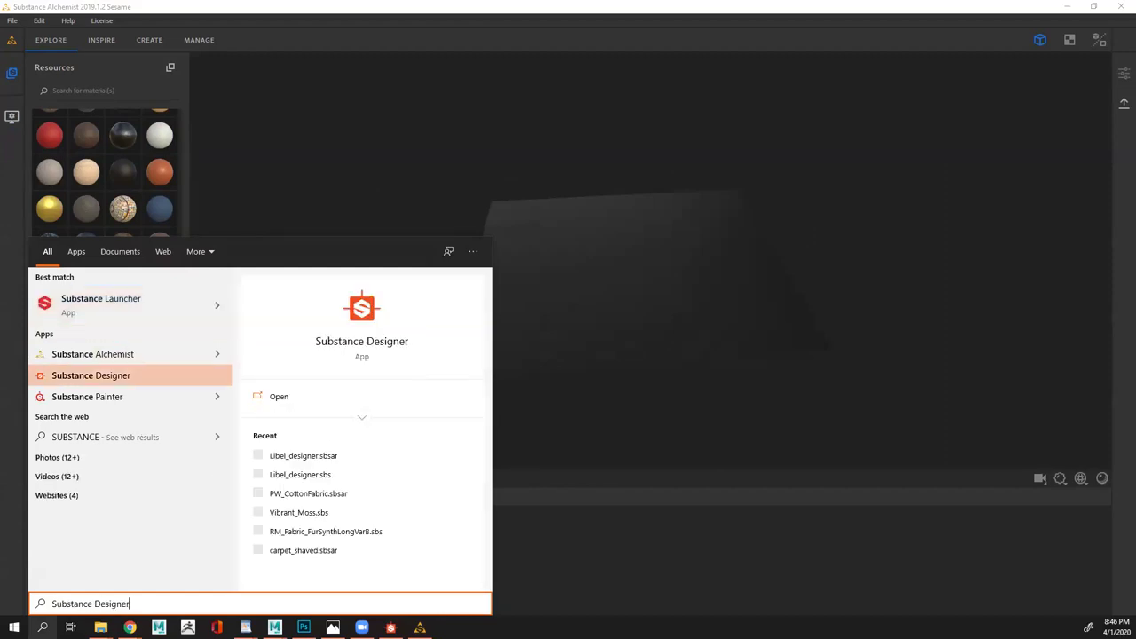
{"action": "key", "text": "Up"}
{"action": "key", "text": "Up"}
{"action": "key", "text": "Up"}
{"action": "key", "text": "Return"}
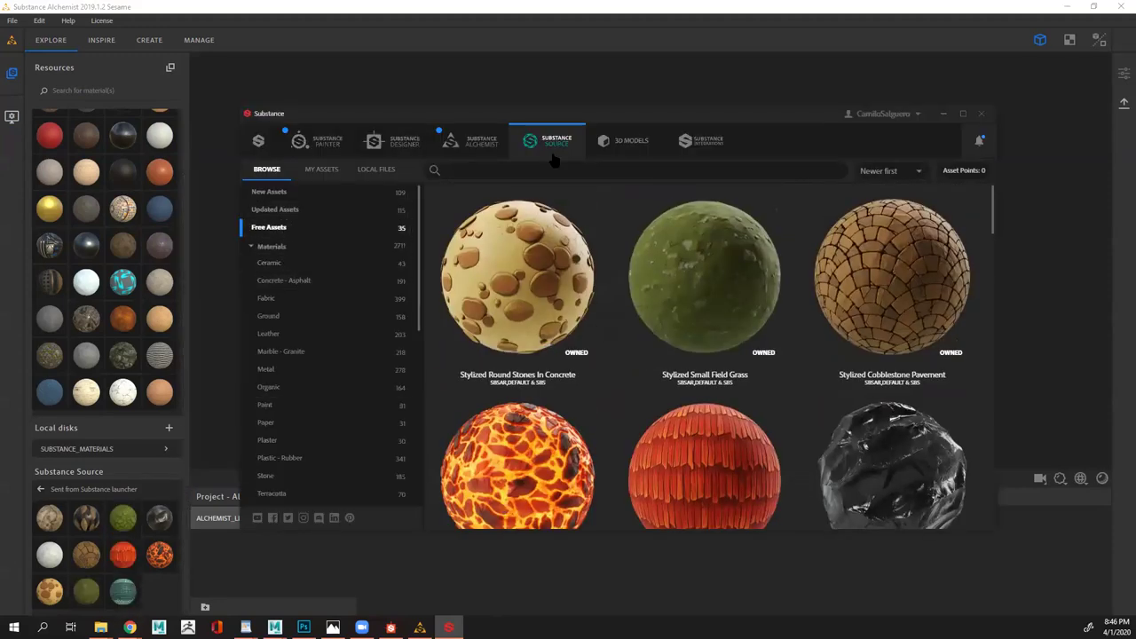
Browse the free assets in Substance Source, and minimize the launcher to return to Substance Alchemist
{"action": "scroll", "coordinate": [701, 364], "scroll_direction": "down", "scroll_amount": 2}
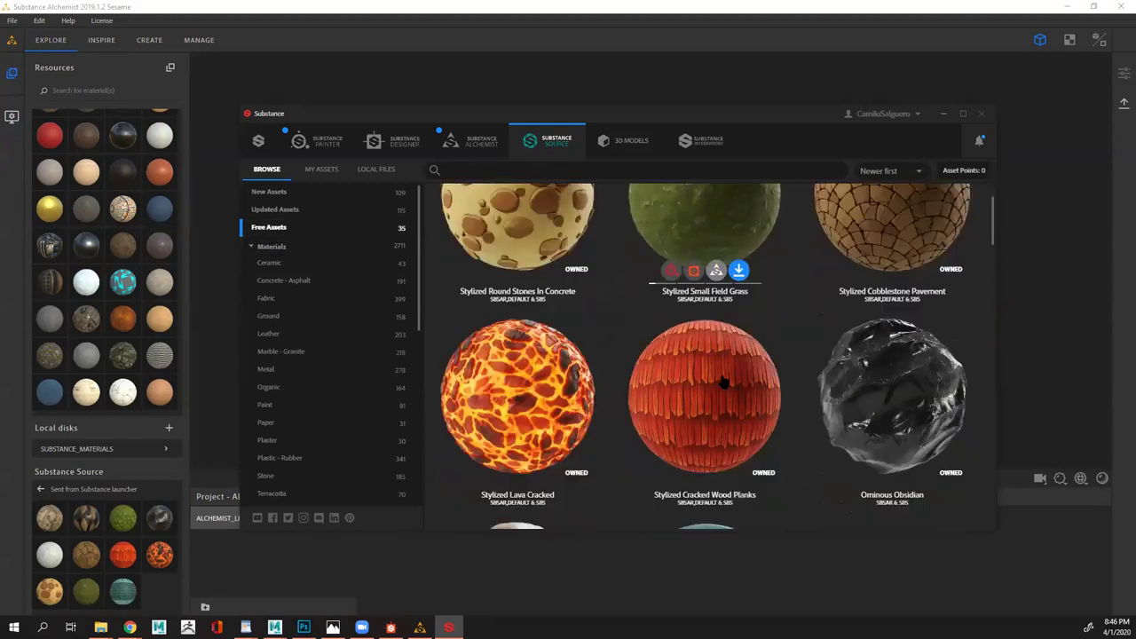
{"action": "scroll", "coordinate": [555, 514], "scroll_direction": "down", "scroll_amount": 2}
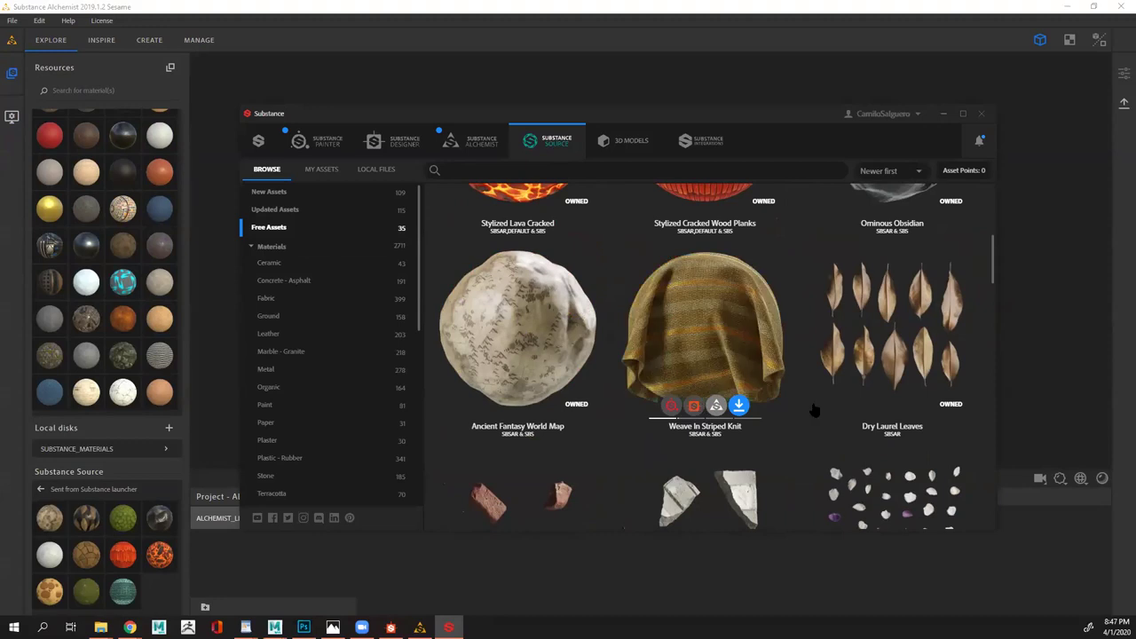
{"action": "scroll", "coordinate": [507, 337], "scroll_direction": "down", "scroll_amount": 2}
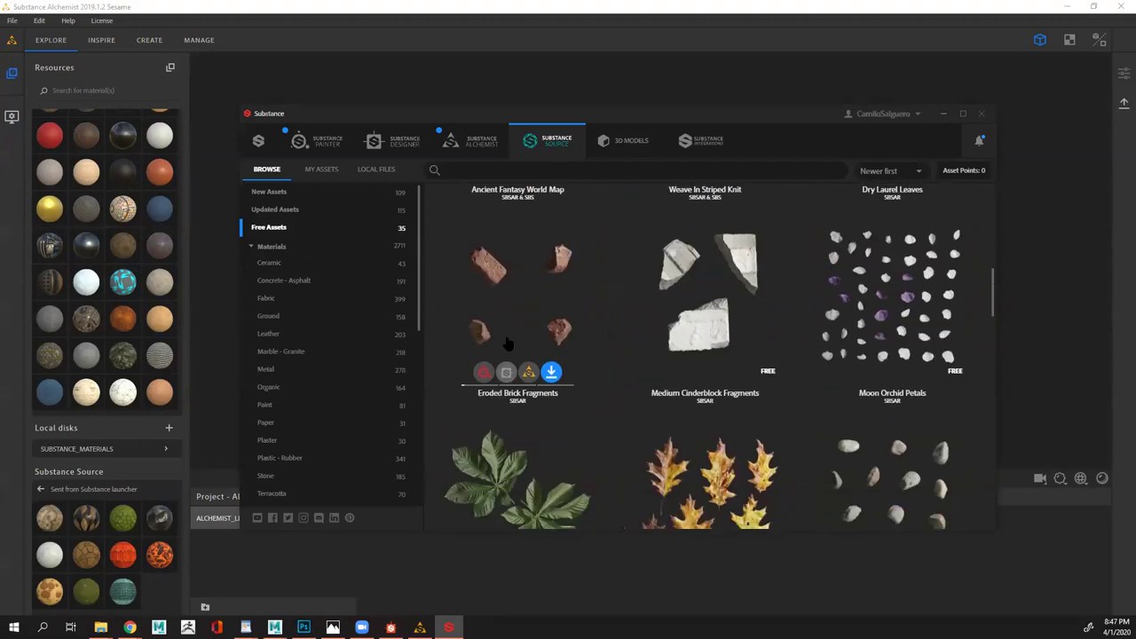
{"action": "left_click", "coordinate": [943, 114]}
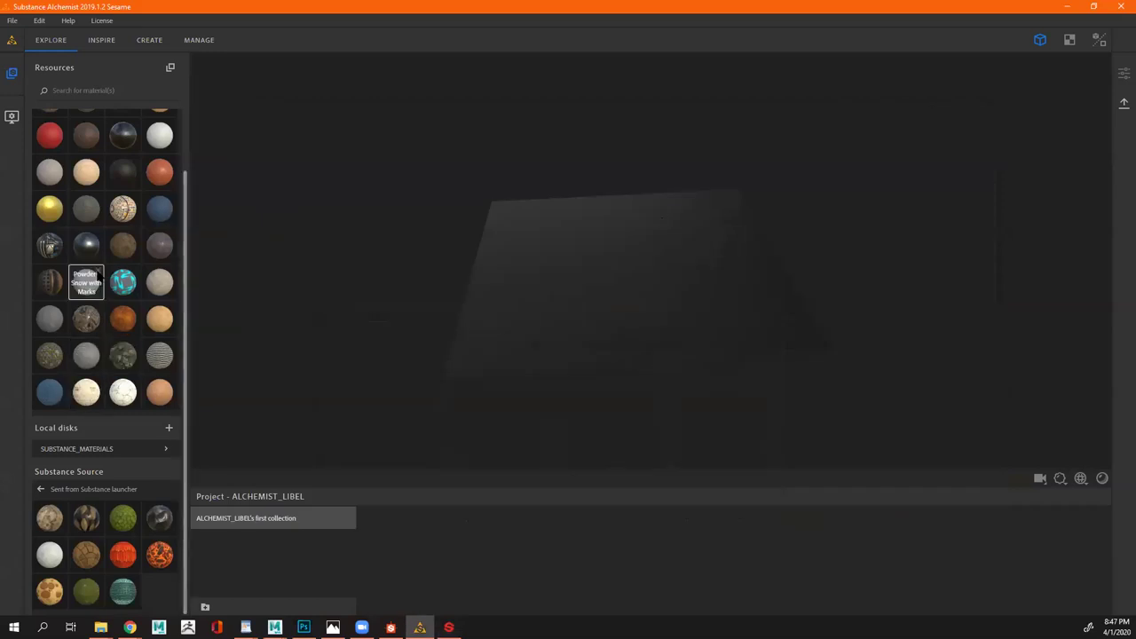
Look through the starter and launcher materials, and briefly view the Inspire workspace before returning to Explore
{"action": "scroll", "coordinate": [98, 303], "scroll_direction": "up", "scroll_amount": 2}
{"action": "scroll", "coordinate": [78, 218], "scroll_direction": "down", "scroll_amount": 2}
{"action": "scroll", "coordinate": [77, 217], "scroll_direction": "up", "scroll_amount": 2}
{"action": "scroll", "coordinate": [98, 399], "scroll_direction": "down", "scroll_amount": 2}
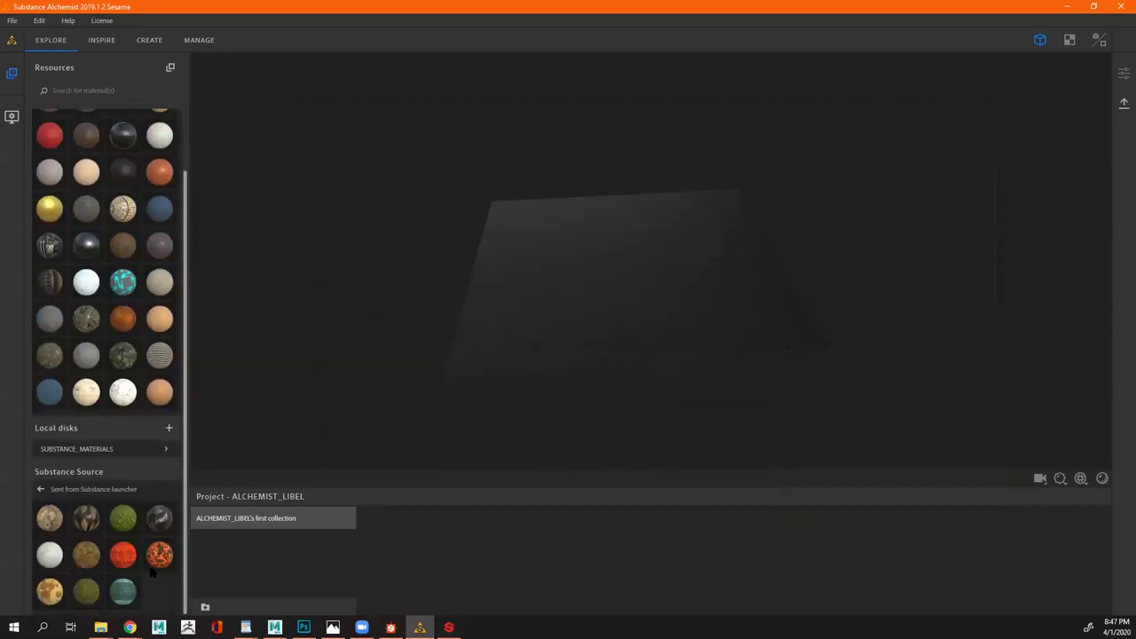
{"action": "left_click", "coordinate": [101, 40]}
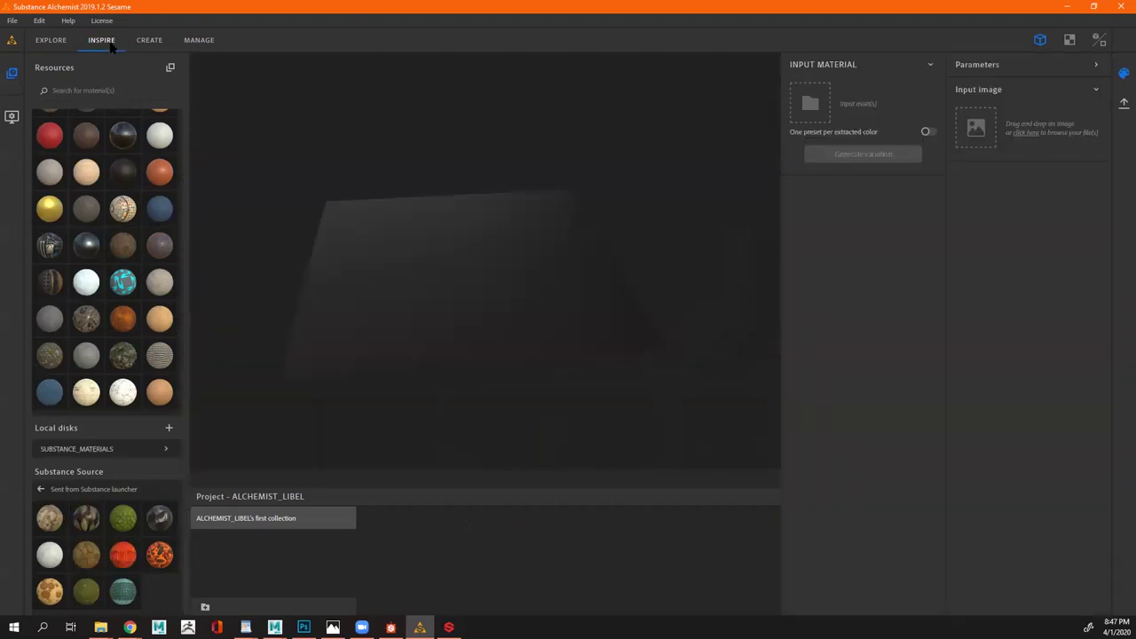
{"action": "left_click", "coordinate": [66, 46]}
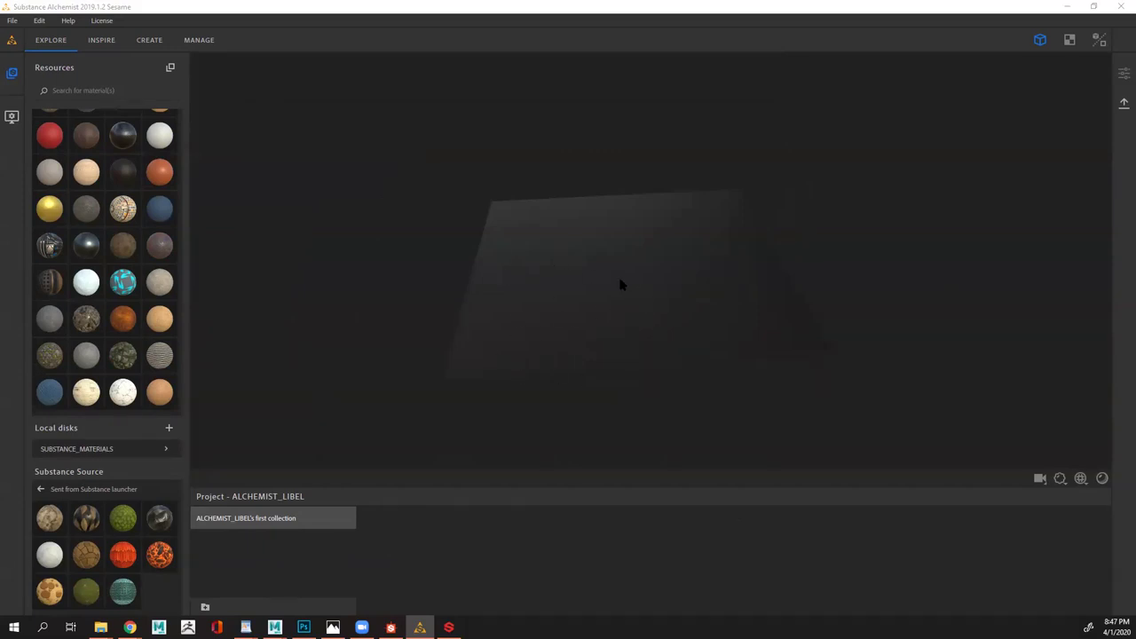
Compare the 2D view and the split view of the empty plane, returning to the 3D view
{"action": "left_click", "coordinate": [622, 341]}
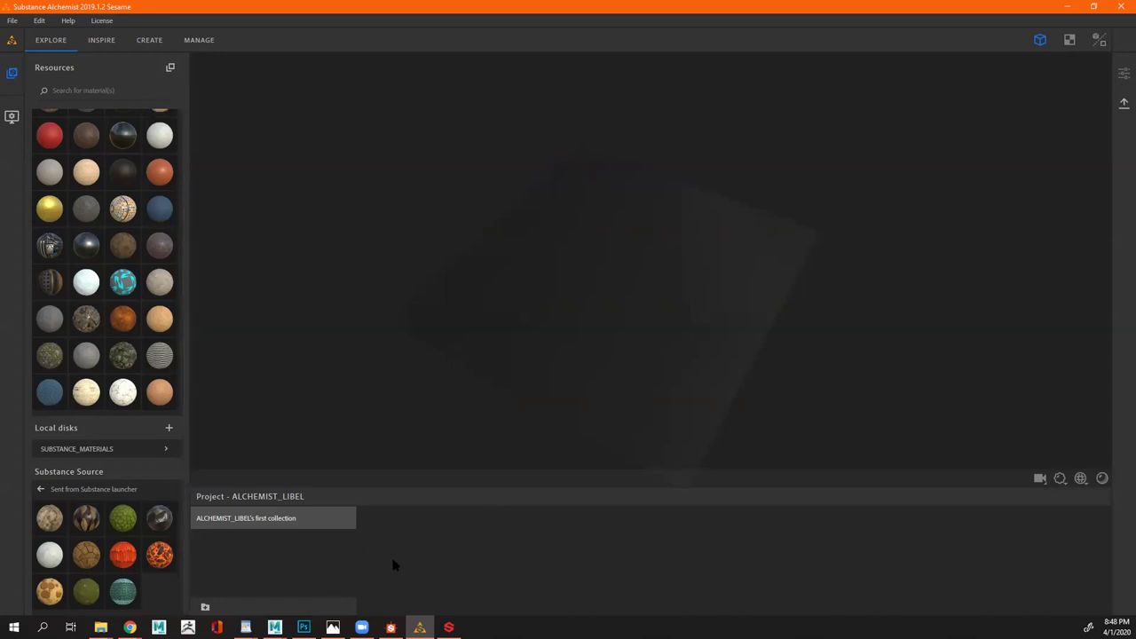
{"action": "left_click", "coordinate": [1069, 39]}
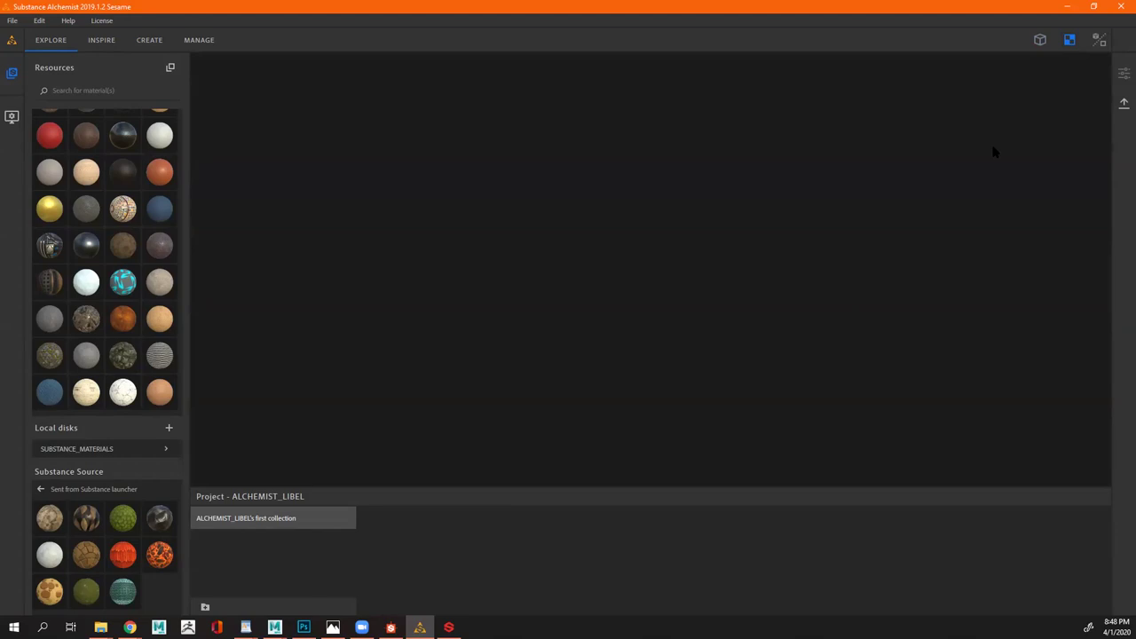
{"action": "left_click", "coordinate": [1039, 40]}
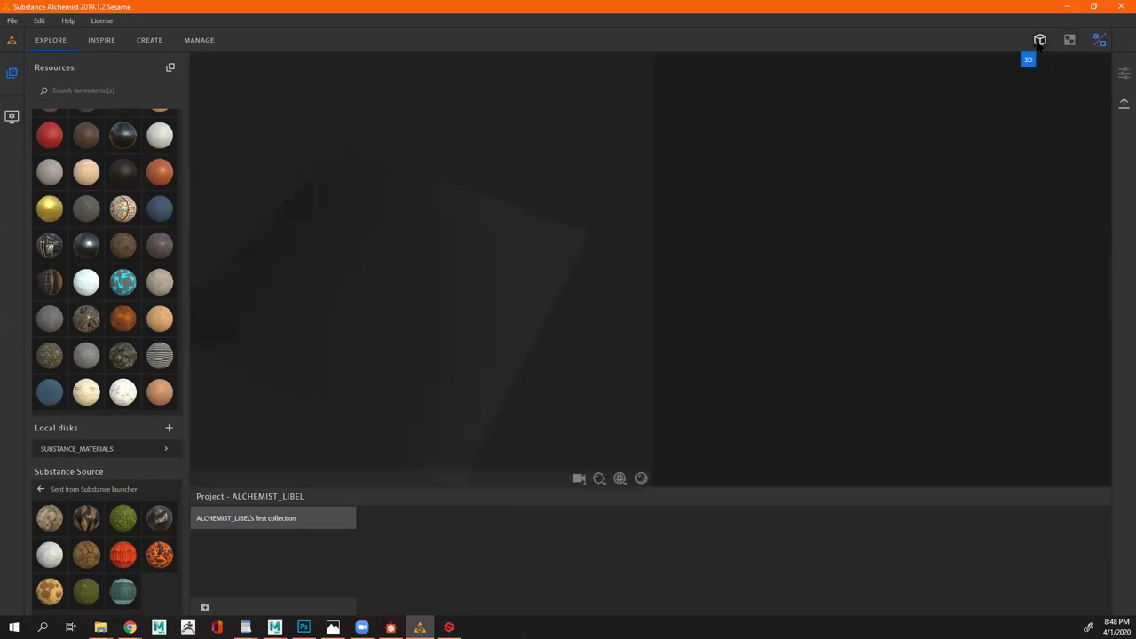
{"action": "left_click", "coordinate": [1039, 39]}
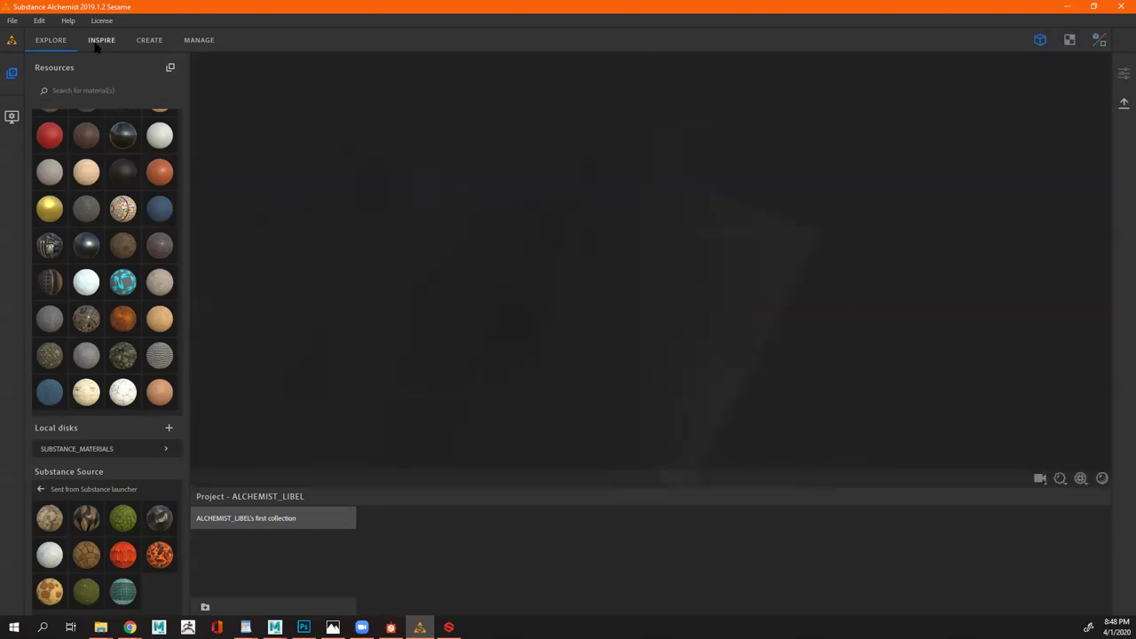
Set the Stones base material as the input material in the Inspire workspace
{"action": "left_click", "coordinate": [97, 43]}
{"action": "left_click_drag", "start_coordinate": [146, 299], "coordinate": [436, 332]}
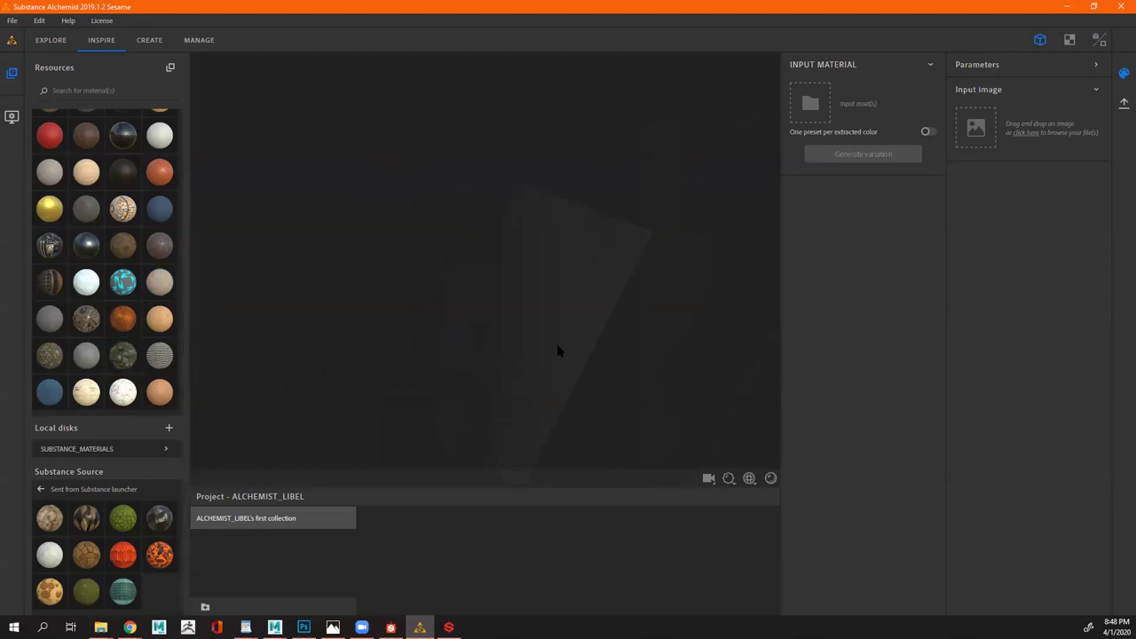
{"action": "left_click_drag", "start_coordinate": [122, 355], "coordinate": [809, 103]}
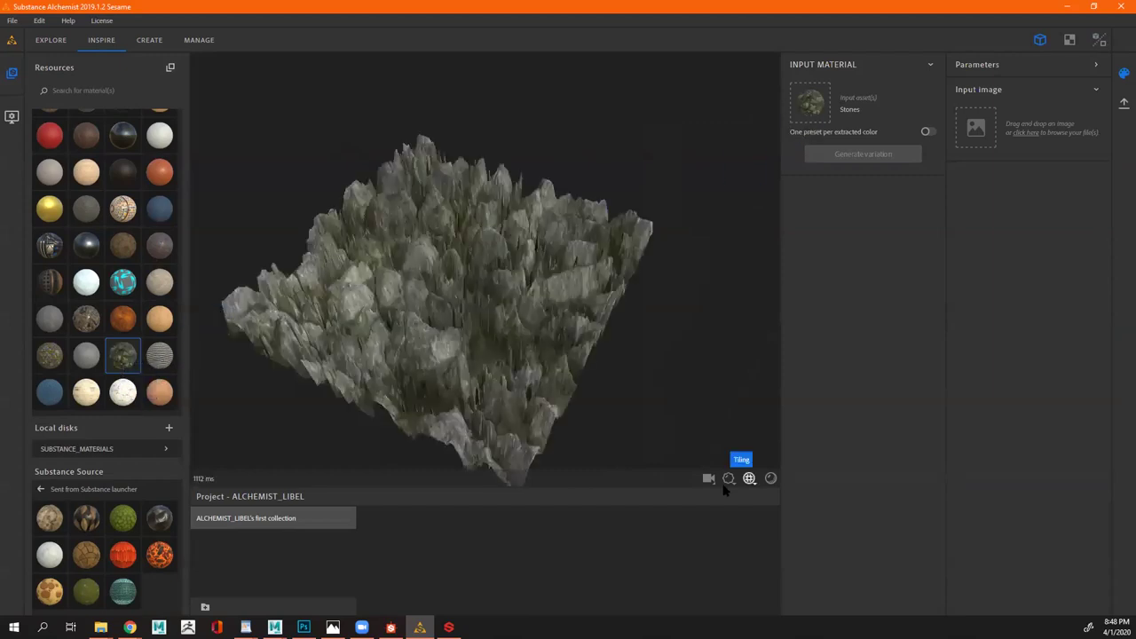
Lower the Stones displacement amplitude to 0.06 and turn on the remaining viewport display option
{"action": "left_click", "coordinate": [727, 478]}
{"action": "left_click_drag", "start_coordinate": [672, 426], "coordinate": [587, 427]}
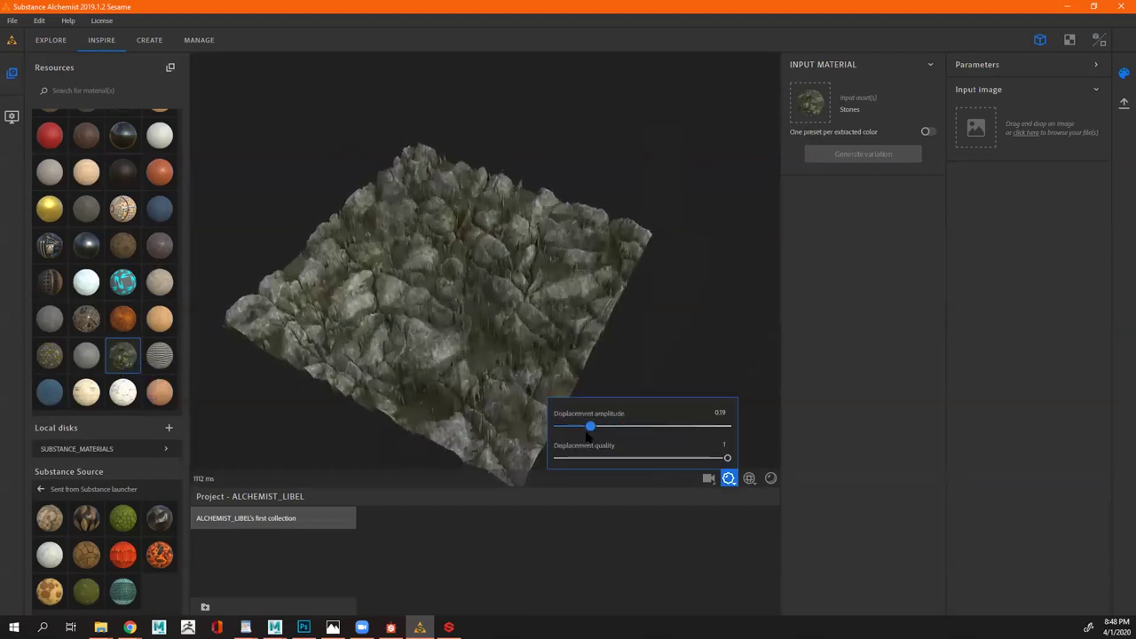
{"action": "left_click_drag", "start_coordinate": [550, 373], "coordinate": [687, 476]}
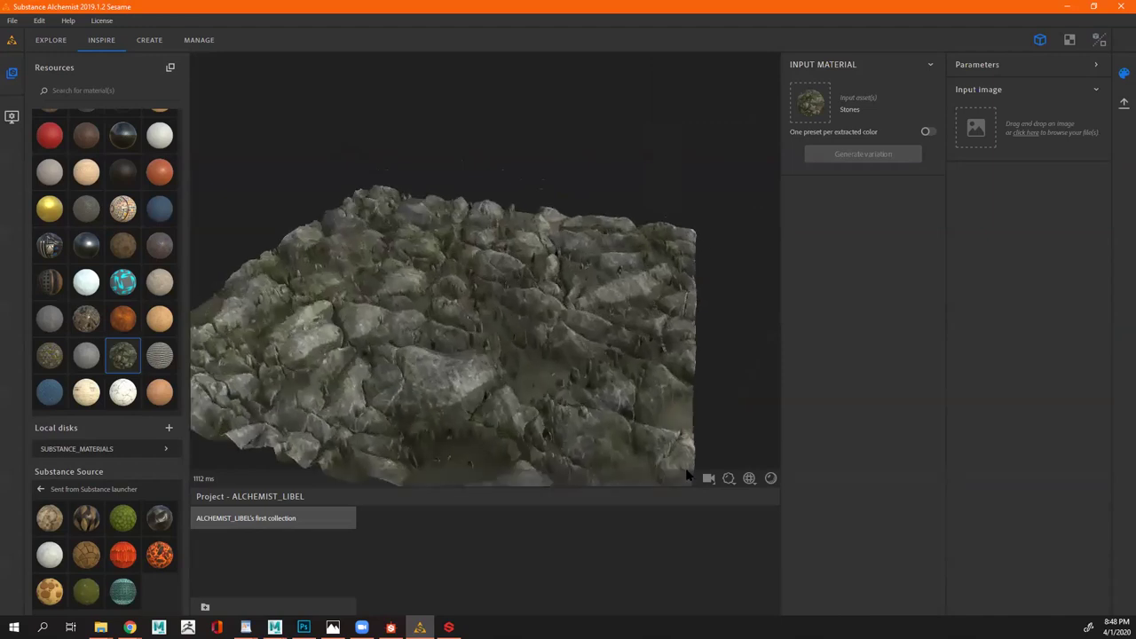
{"action": "left_click", "coordinate": [727, 478]}
{"action": "left_click_drag", "start_coordinate": [587, 427], "coordinate": [567, 428]}
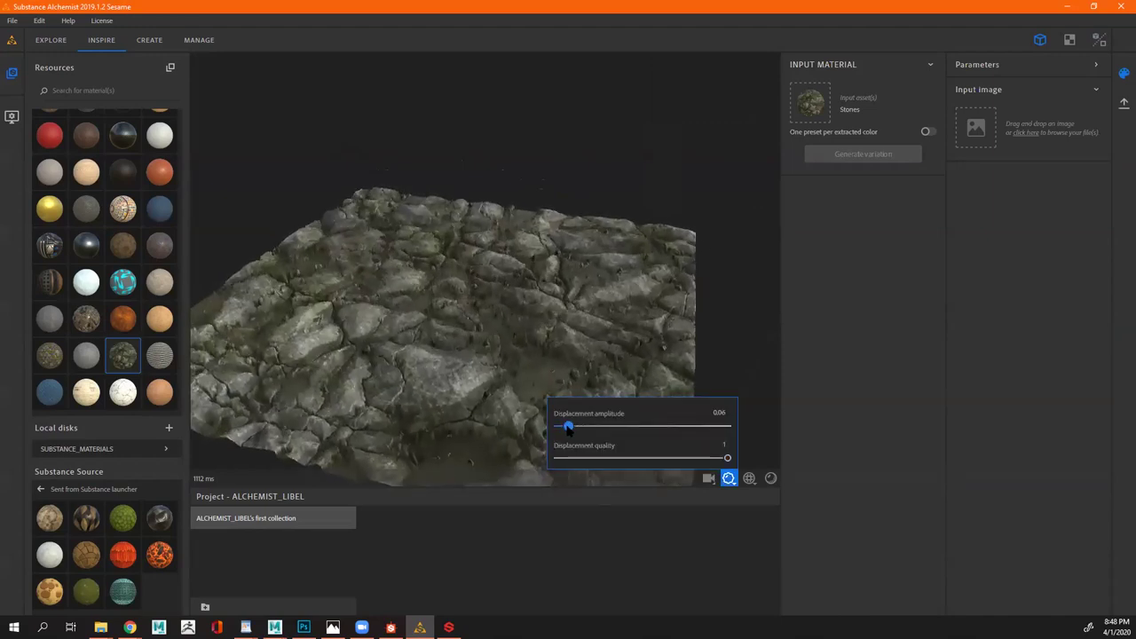
{"action": "left_click_drag", "start_coordinate": [552, 370], "coordinate": [791, 468]}
{"action": "left_click", "coordinate": [770, 478]}
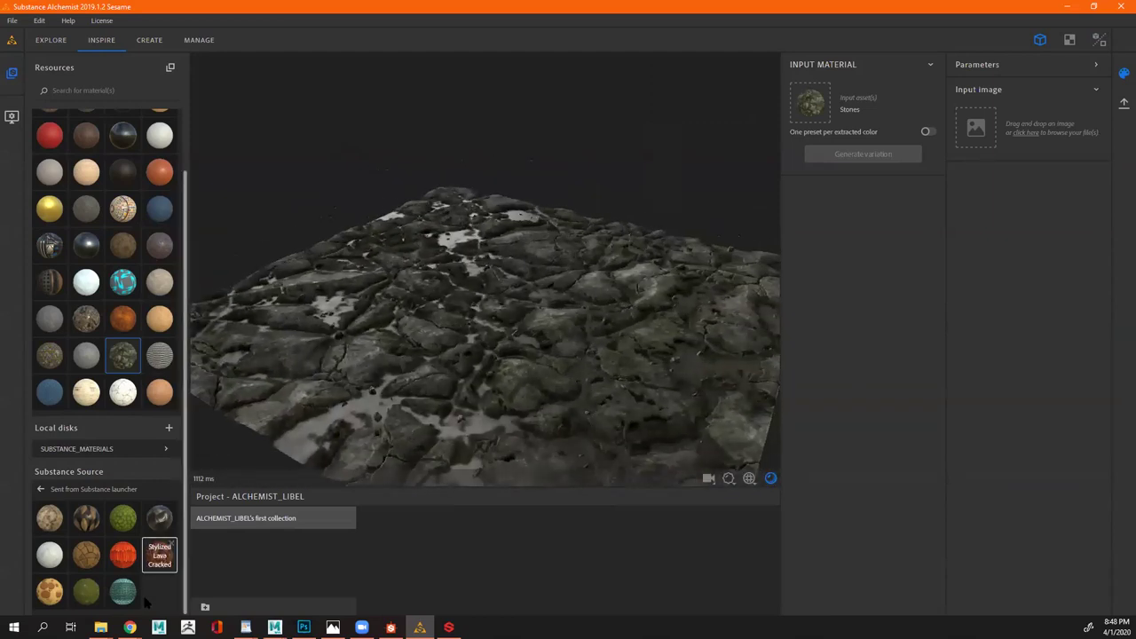
Use Deku.jpg from File Explorer as the input image and generate a Stones variation from its extracted colors
{"action": "left_click", "coordinate": [100, 627]}
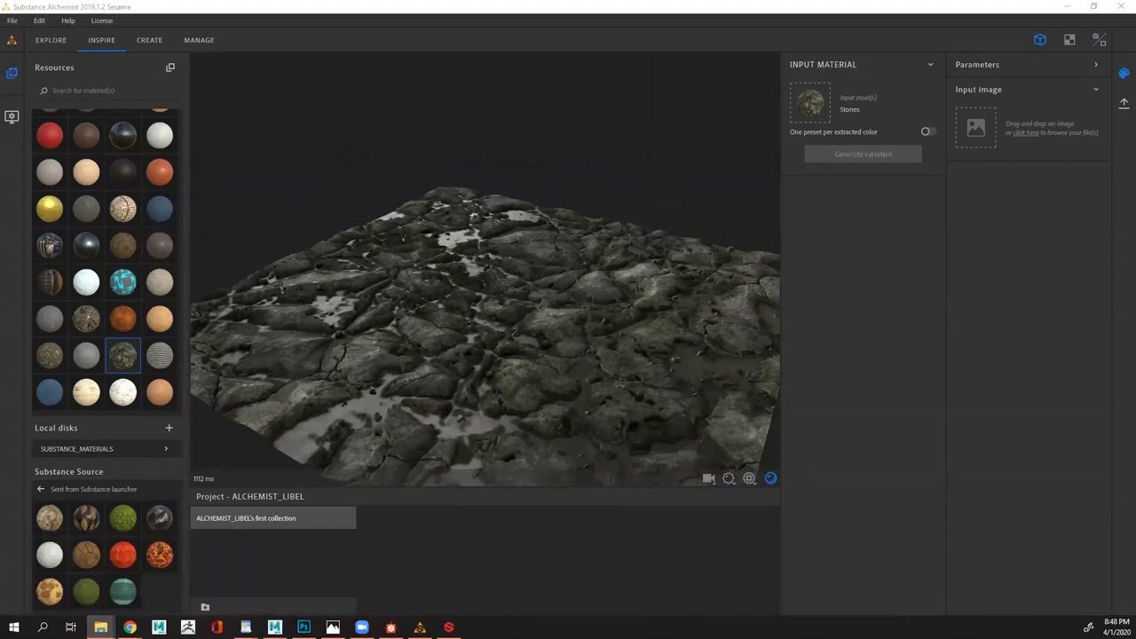
{"action": "left_click_drag", "start_coordinate": [887, 255], "coordinate": [975, 127]}
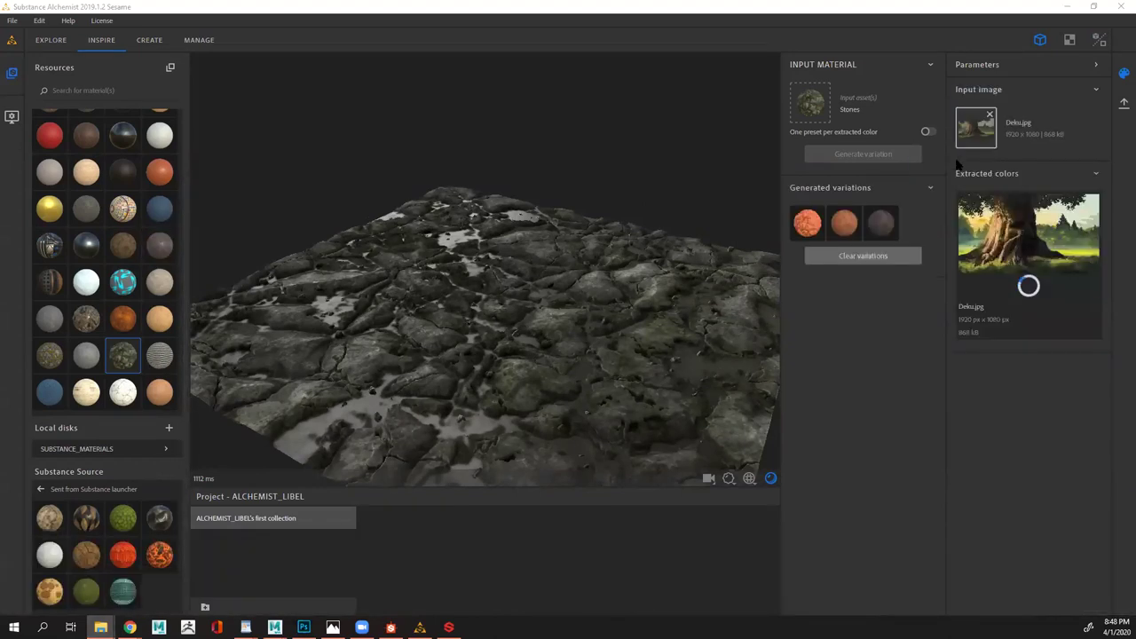
{"action": "left_click_drag", "start_coordinate": [215, 236], "coordinate": [981, 135]}
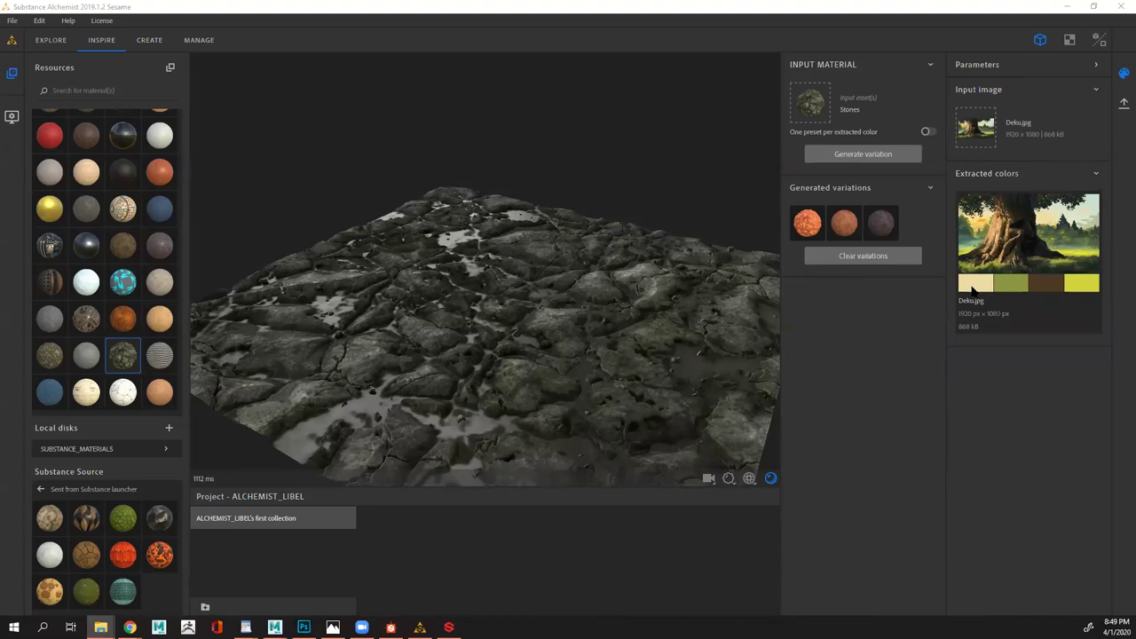
{"action": "left_click", "coordinate": [893, 156]}
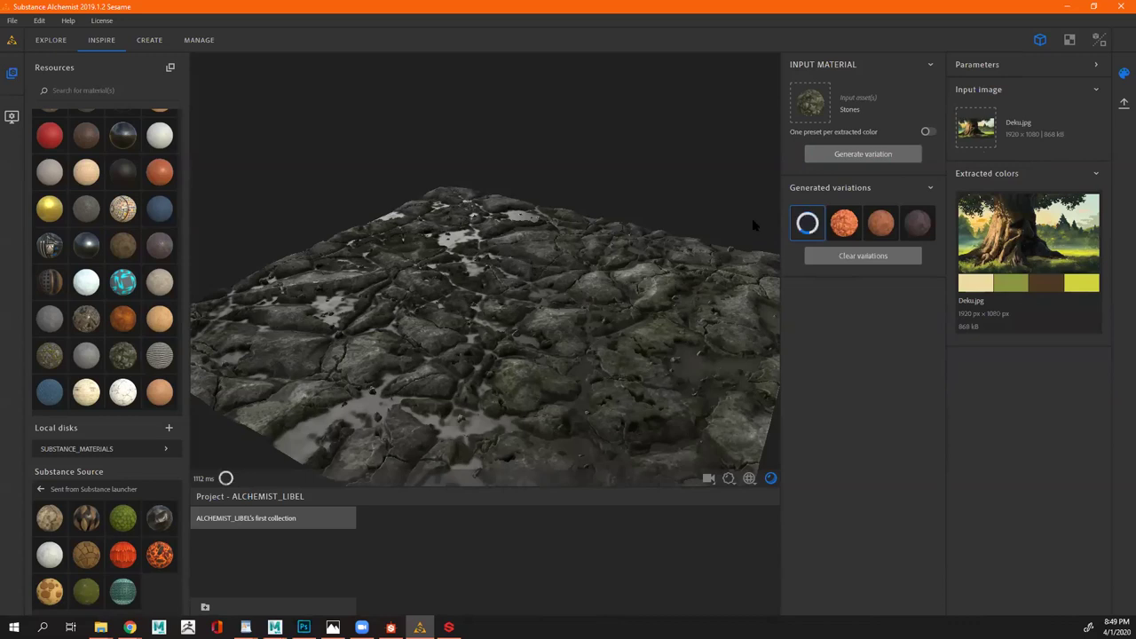
Set the number of colors to extract from Deku.jpg to 2 in the Inspire parameters
{"action": "left_click", "coordinate": [1018, 67]}
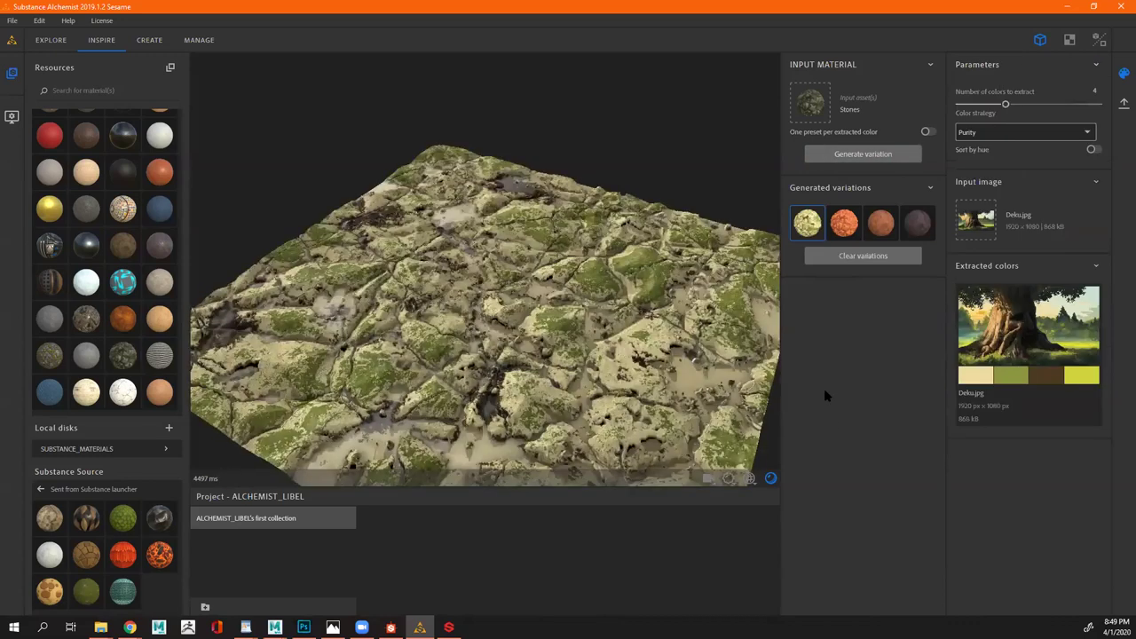
{"action": "left_click", "coordinate": [991, 133]}
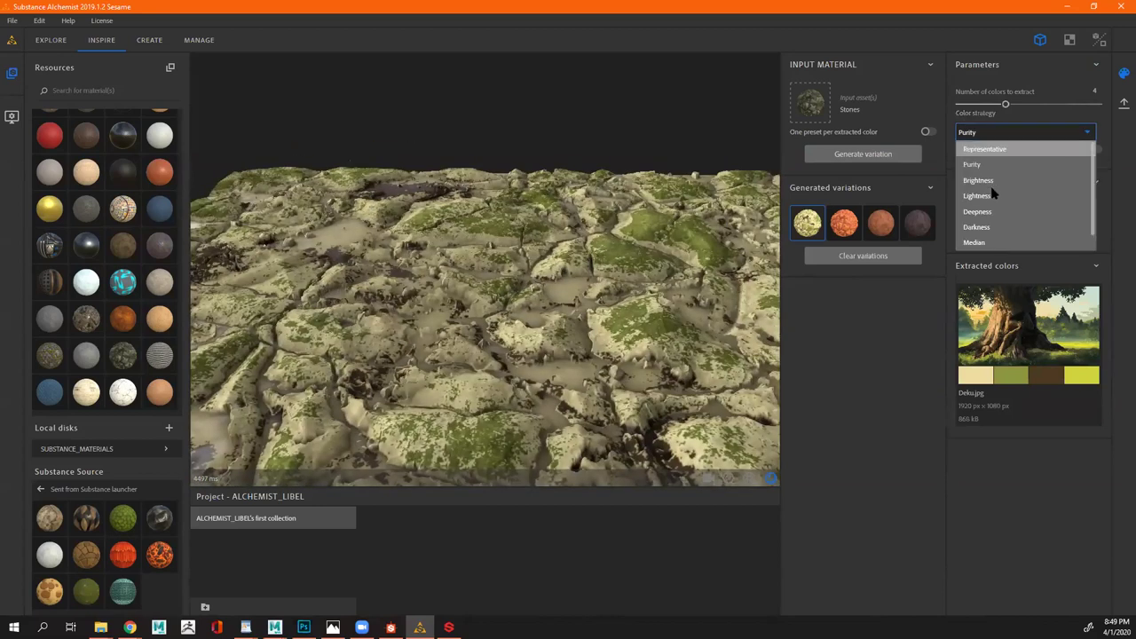
{"action": "left_click", "coordinate": [977, 105]}
{"action": "left_click_drag", "start_coordinate": [977, 105], "coordinate": [989, 104]}
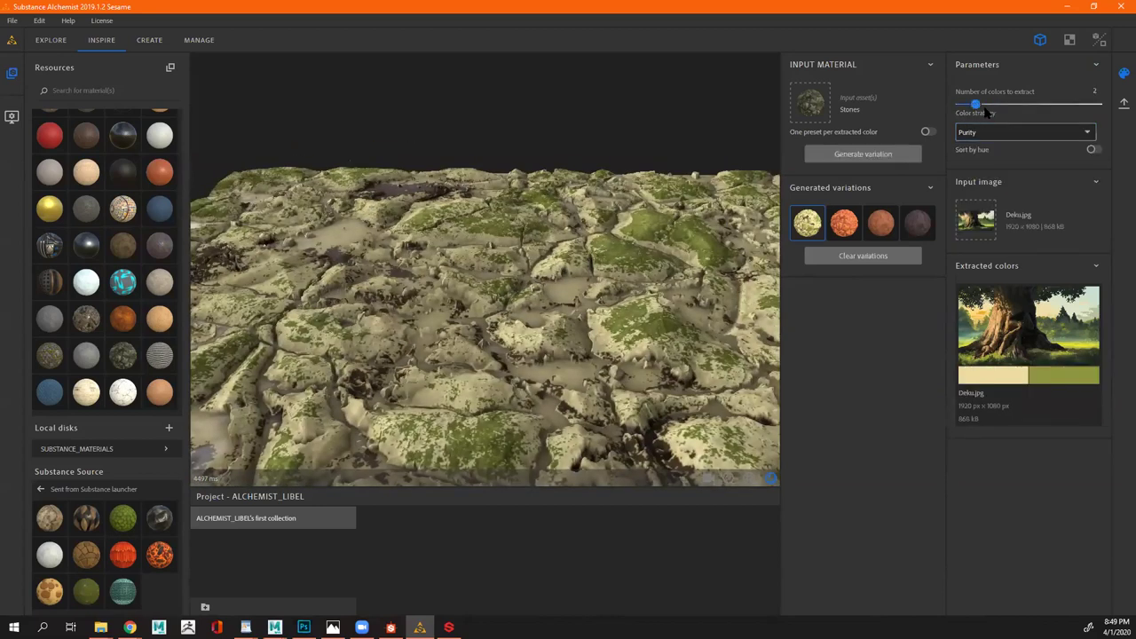
{"action": "left_click", "coordinate": [974, 105]}
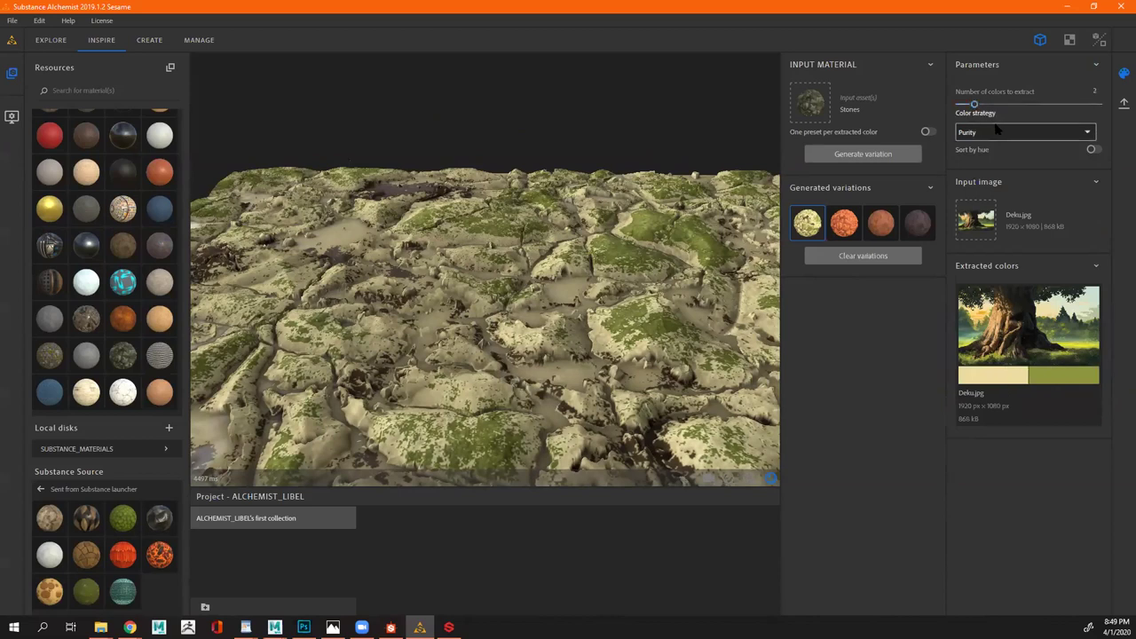
Set the color strategy to Darkness and replace the earlier generated variations with a new Stones variation
{"action": "left_click", "coordinate": [998, 132]}
{"action": "scroll", "coordinate": [989, 217], "scroll_direction": "down", "scroll_amount": 1}
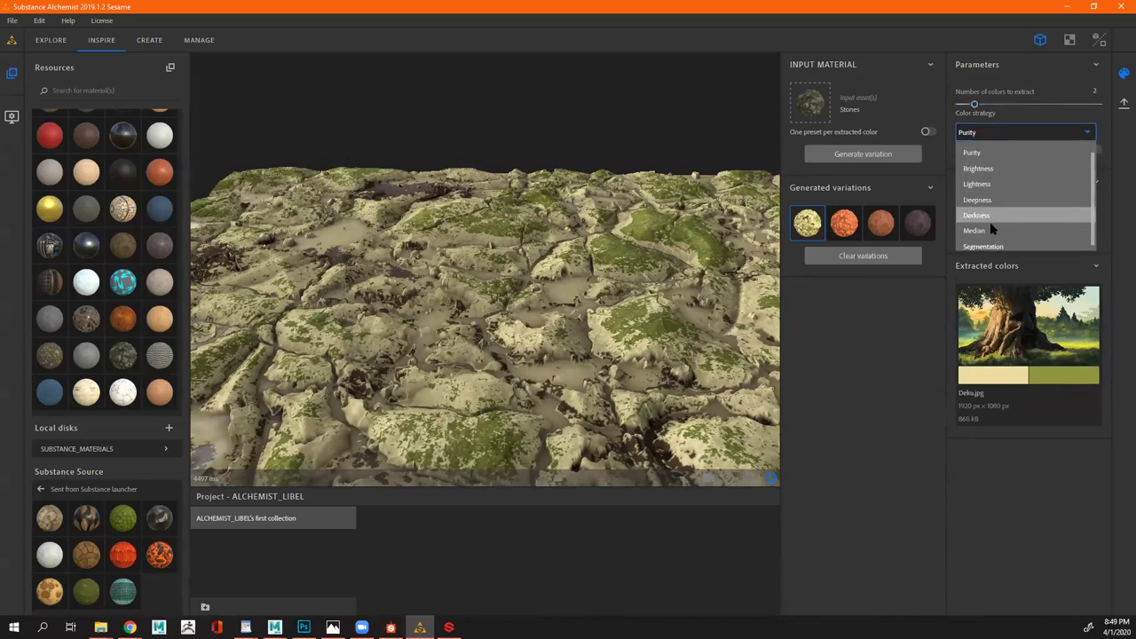
{"action": "left_click", "coordinate": [976, 215]}
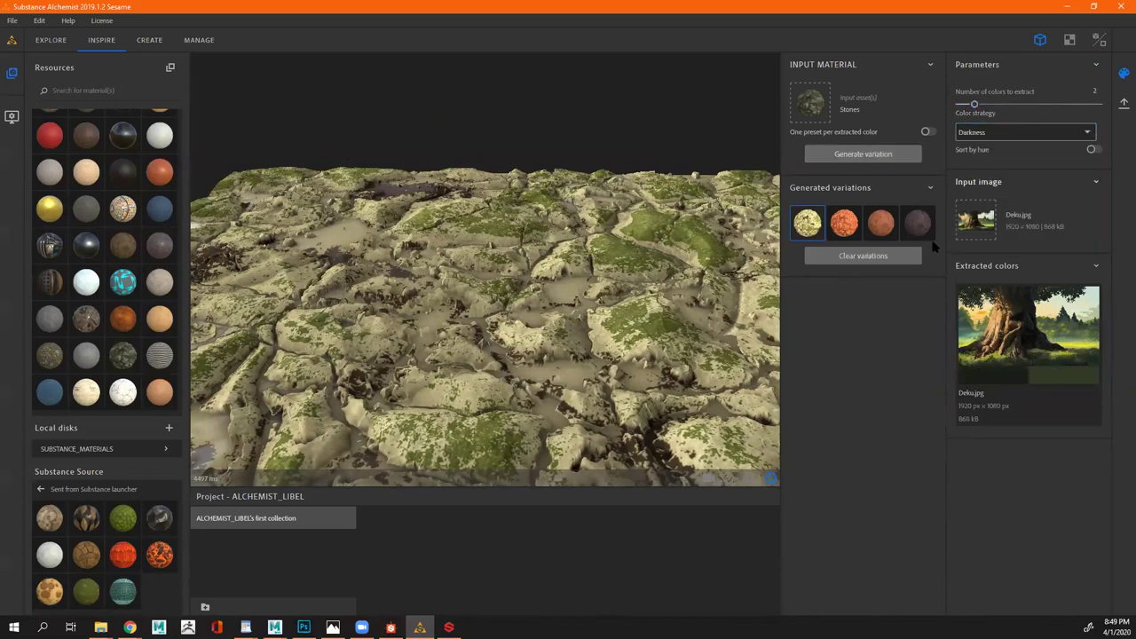
{"action": "left_click", "coordinate": [870, 156]}
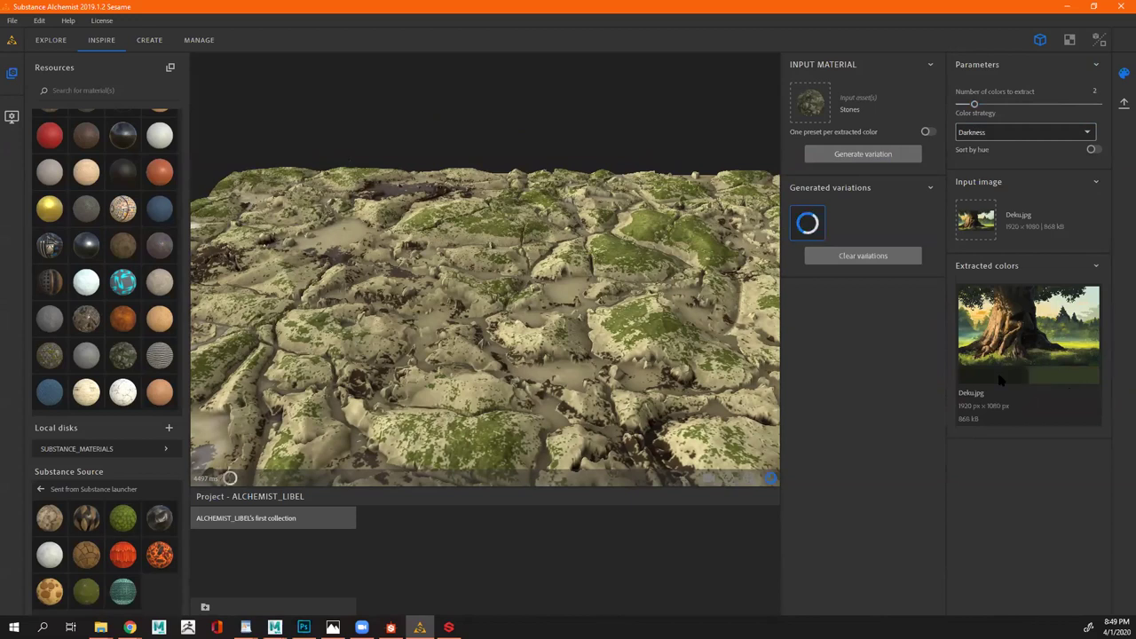
Examine the Darkness-based Stones variation from several angles and distances in the 3D viewport
{"action": "left_click_drag", "start_coordinate": [616, 339], "coordinate": [501, 408]}
{"action": "scroll", "coordinate": [604, 315], "scroll_direction": "down", "scroll_amount": 5}
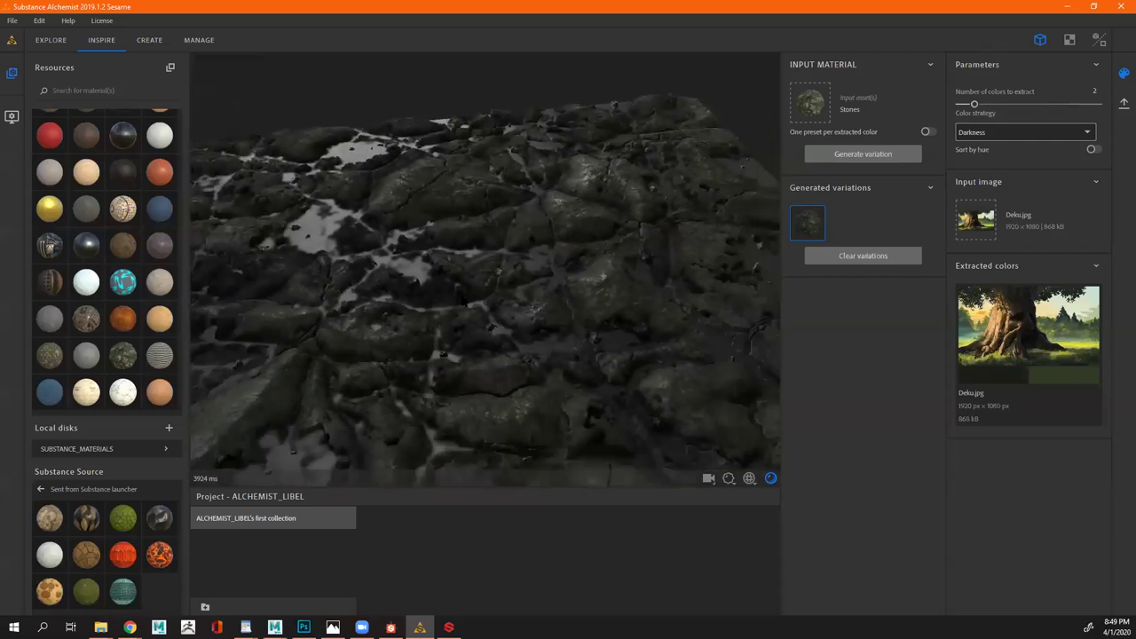
{"action": "scroll", "coordinate": [567, 312], "scroll_direction": "up", "scroll_amount": 5}
{"action": "left_click_drag", "start_coordinate": [550, 311], "coordinate": [510, 304]}
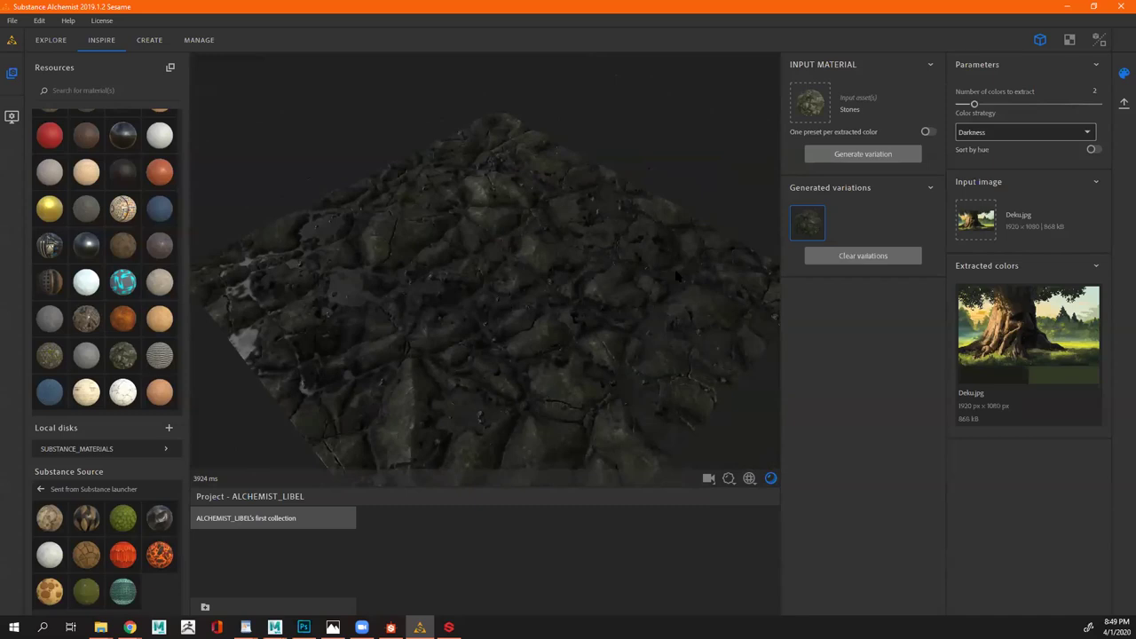
{"action": "left_click_drag", "start_coordinate": [510, 304], "coordinate": [474, 280]}
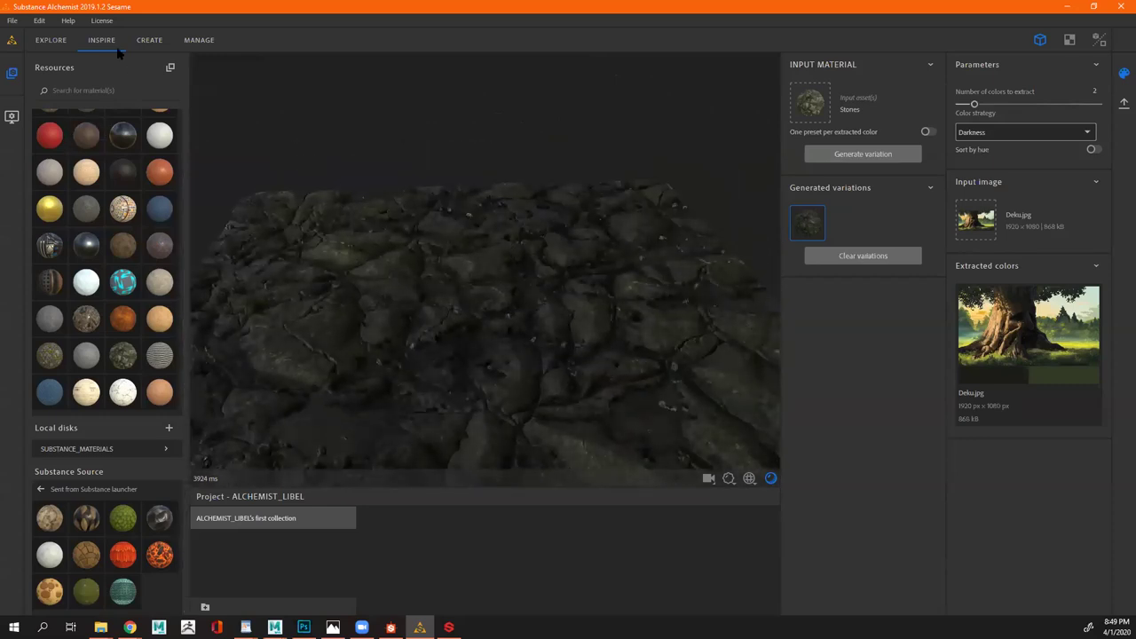
Start a layered material in the Create workspace using Stone Generic as the base material
{"action": "left_click", "coordinate": [147, 40]}
{"action": "left_click_drag", "start_coordinate": [596, 278], "coordinate": [644, 313]}
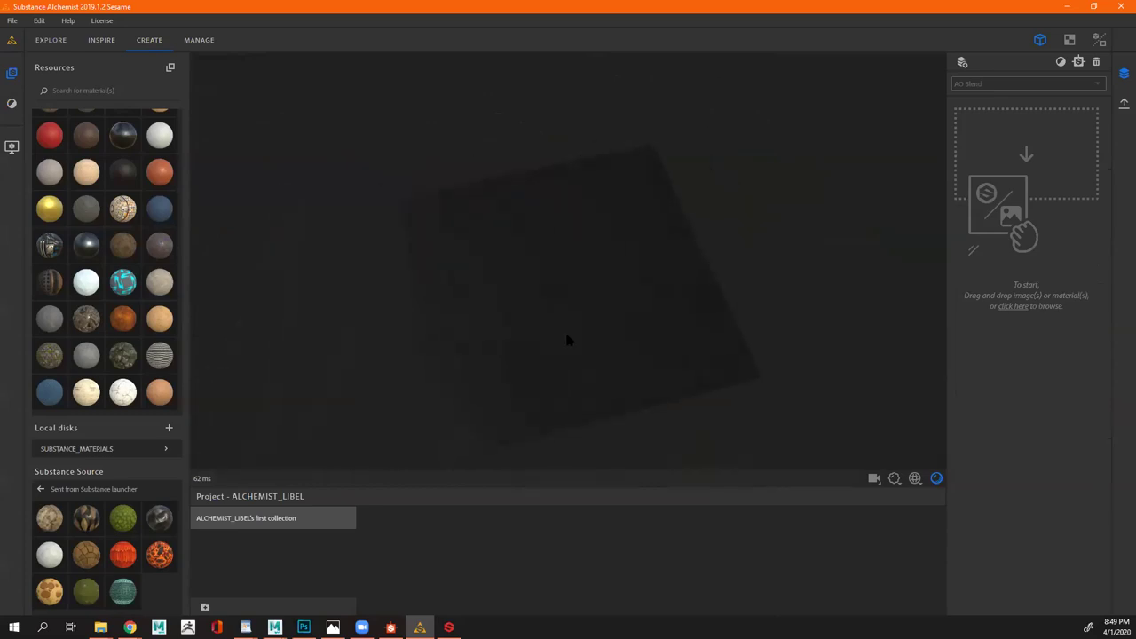
{"action": "left_click_drag", "start_coordinate": [565, 335], "coordinate": [517, 305]}
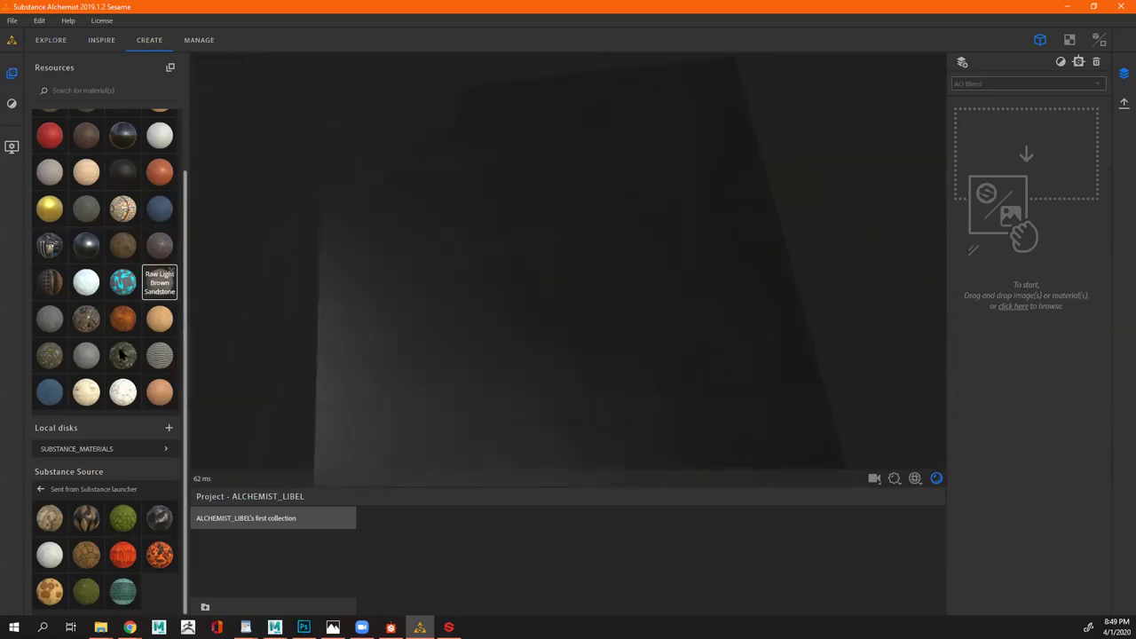
{"action": "left_click_drag", "start_coordinate": [91, 355], "coordinate": [1031, 151]}
{"action": "left_click_drag", "start_coordinate": [547, 331], "coordinate": [789, 507]}
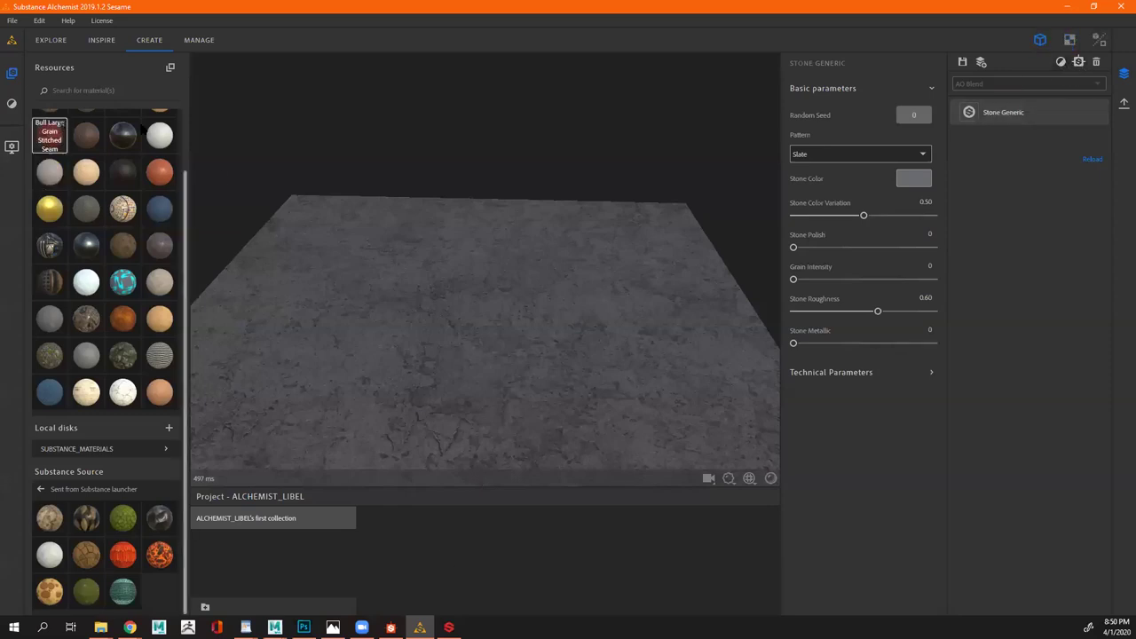
Browse the Create workspace's filters, expanding the Generator, Scan Processing, Tool and Weathering categories
{"action": "left_click", "coordinate": [114, 41]}
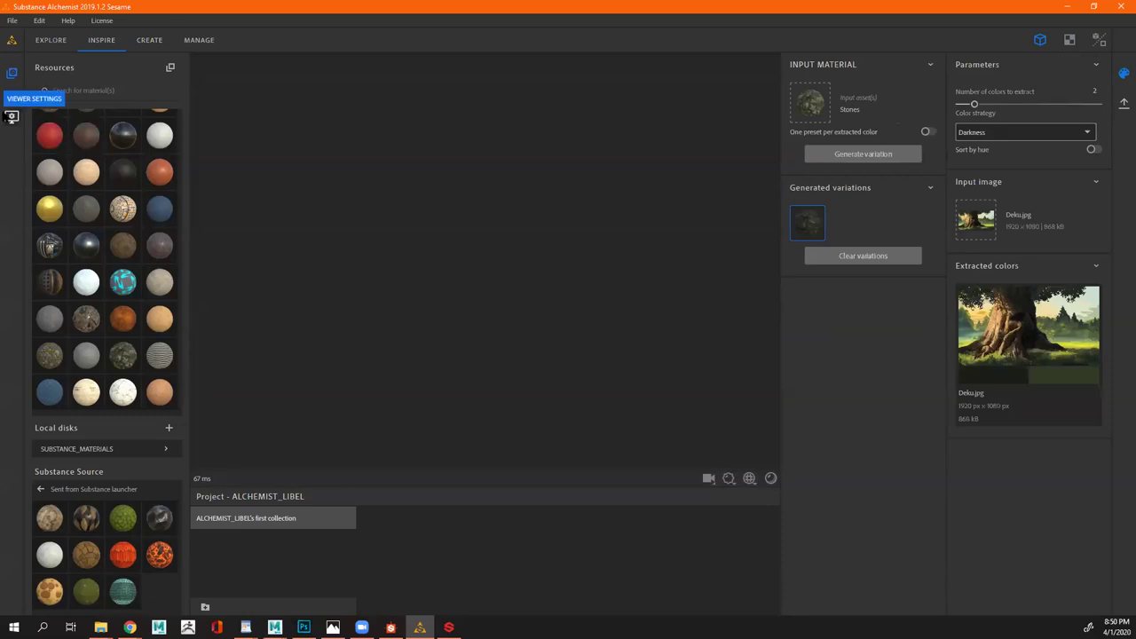
{"action": "left_click", "coordinate": [11, 113]}
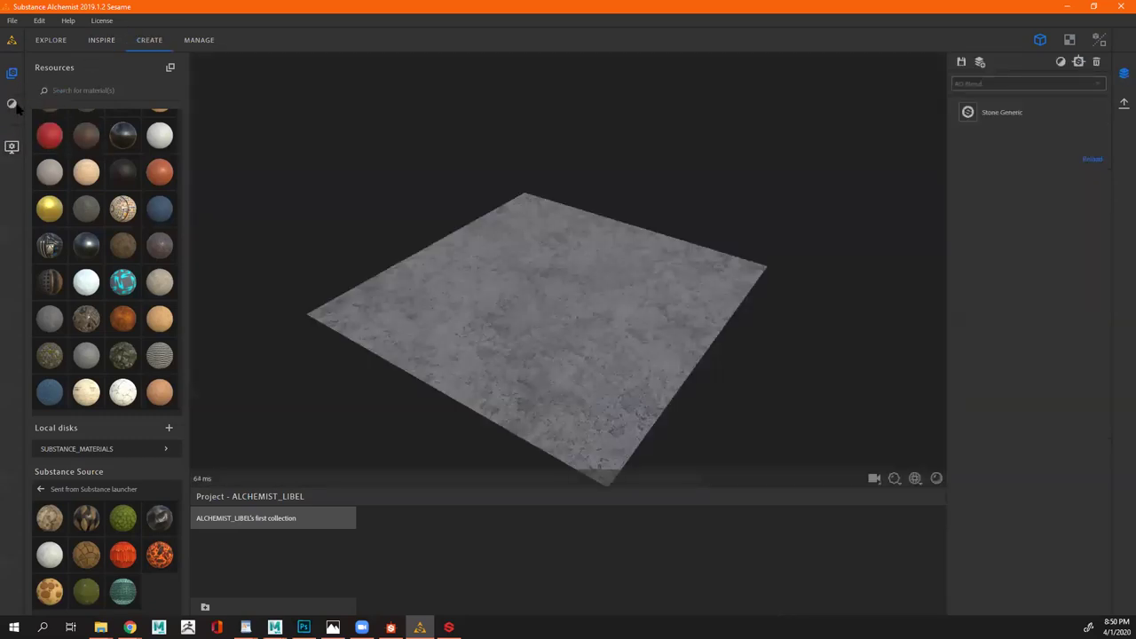
{"action": "left_click", "coordinate": [12, 103]}
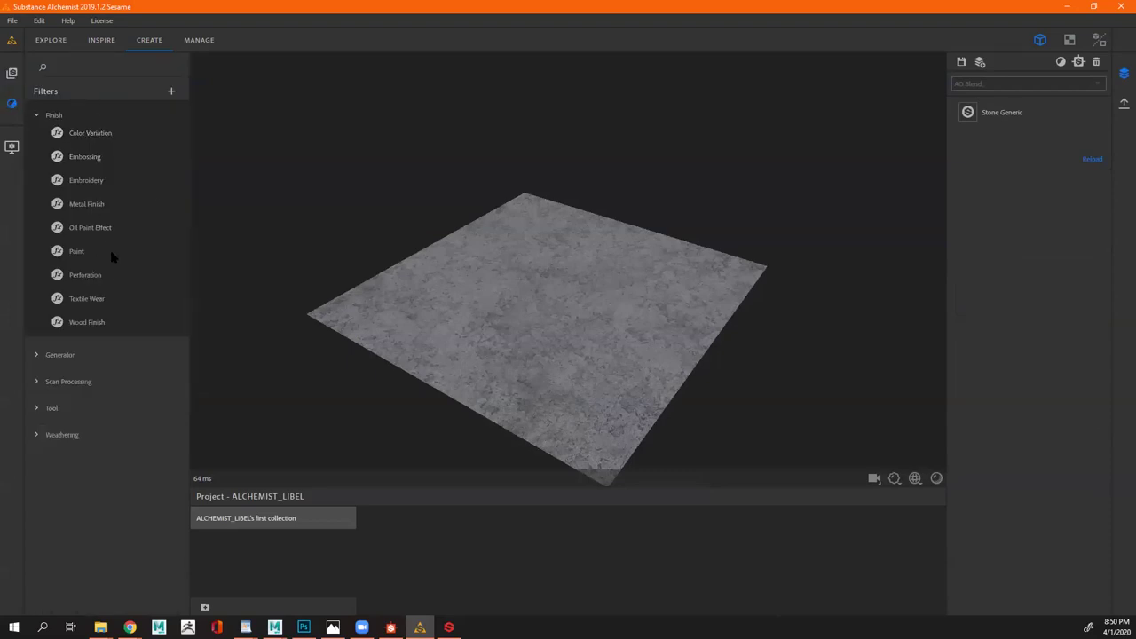
{"action": "left_click", "coordinate": [36, 355]}
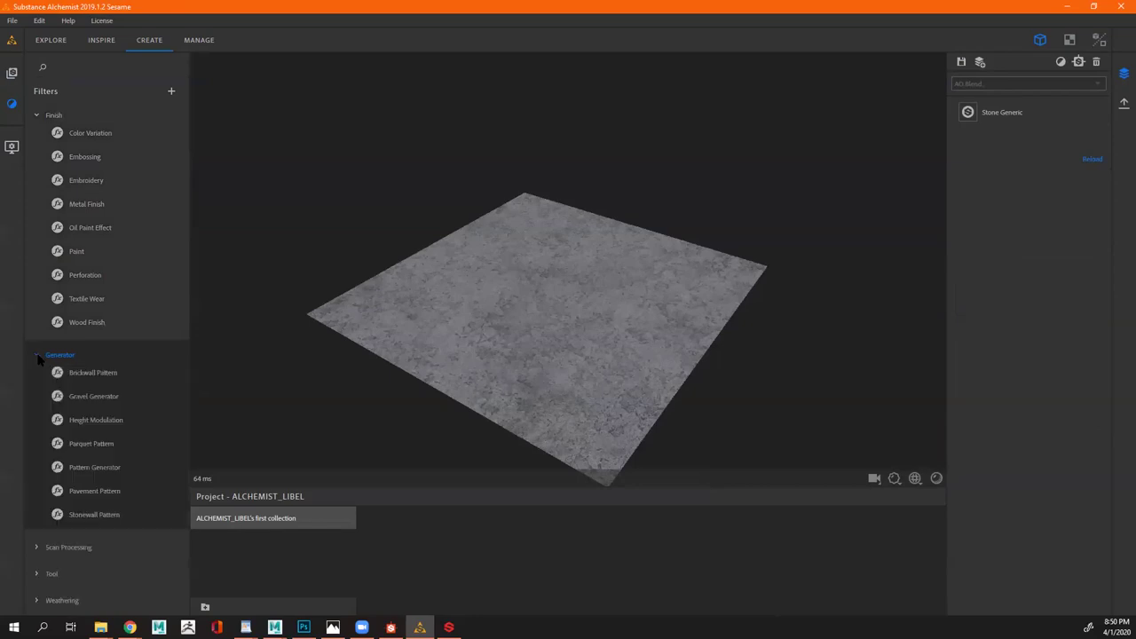
{"action": "left_click", "coordinate": [36, 546]}
{"action": "scroll", "coordinate": [44, 533], "scroll_direction": "down", "scroll_amount": 4}
{"action": "left_click", "coordinate": [37, 580]}
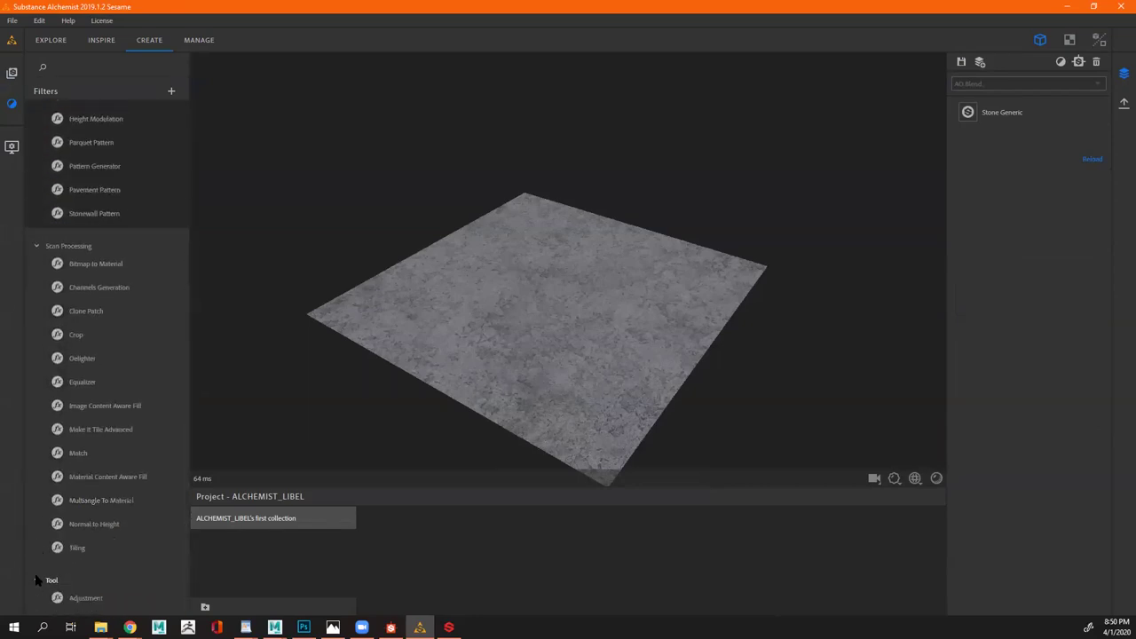
{"action": "scroll", "coordinate": [39, 590], "scroll_direction": "down", "scroll_amount": 3}
{"action": "scroll", "coordinate": [53, 552], "scroll_direction": "down", "scroll_amount": 5}
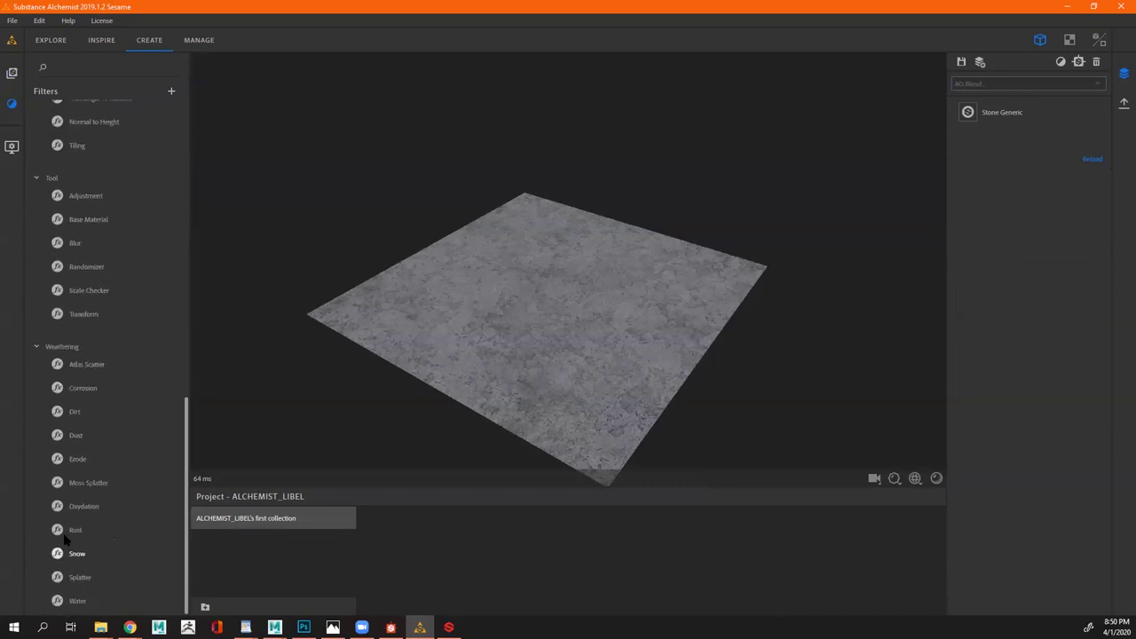
{"action": "scroll", "coordinate": [80, 550], "scroll_direction": "up", "scroll_amount": 7}
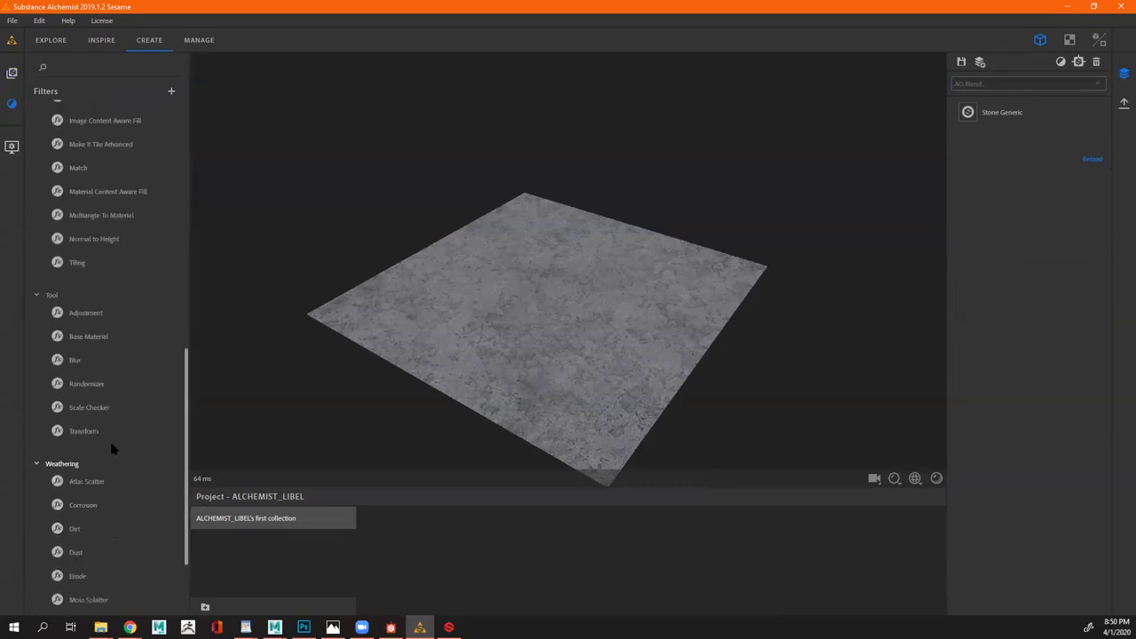
{"action": "scroll", "coordinate": [111, 284], "scroll_direction": "up", "scroll_amount": 6}
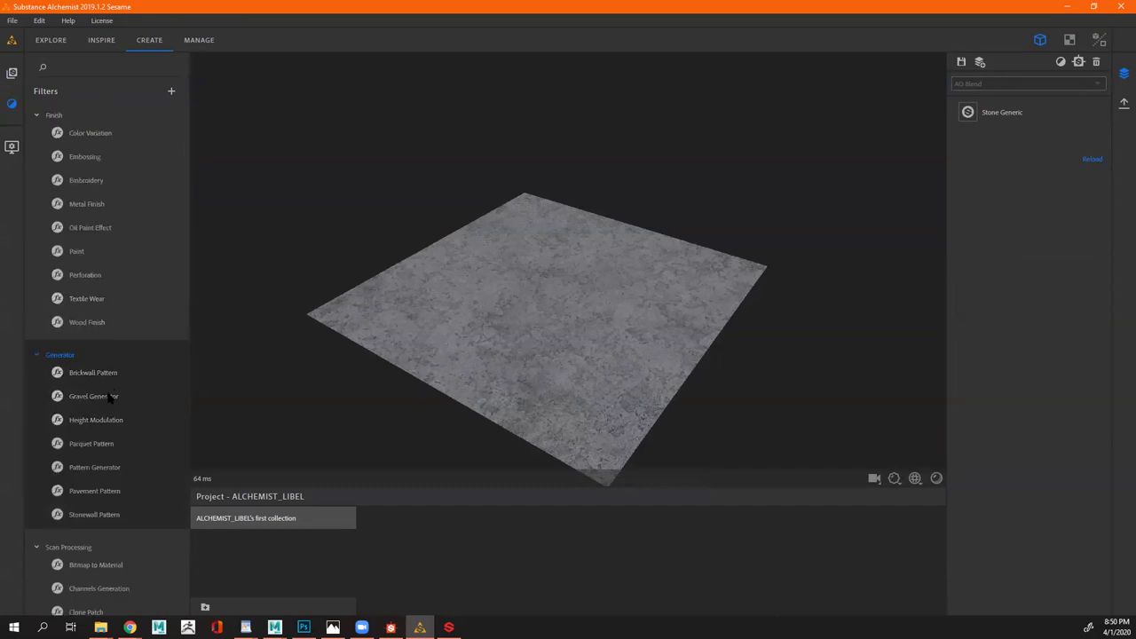
Add the Pavement Pattern filter above Stone Generic and set its brick spacing to 0.31
{"action": "left_click_drag", "start_coordinate": [97, 494], "coordinate": [1012, 111]}
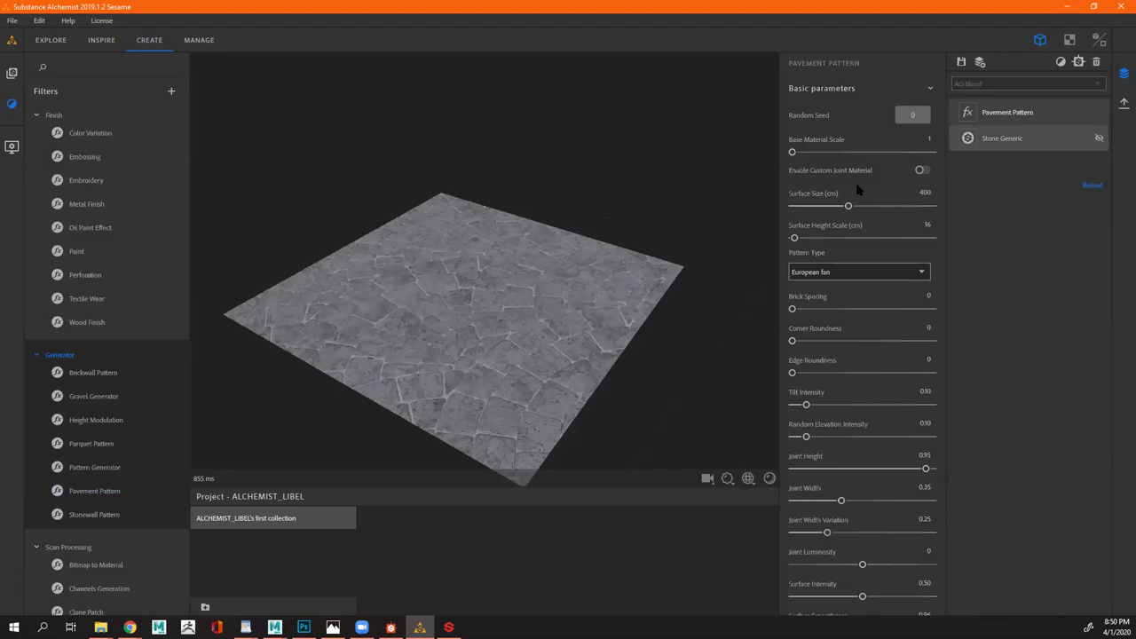
{"action": "left_click_drag", "start_coordinate": [662, 455], "coordinate": [557, 309]}
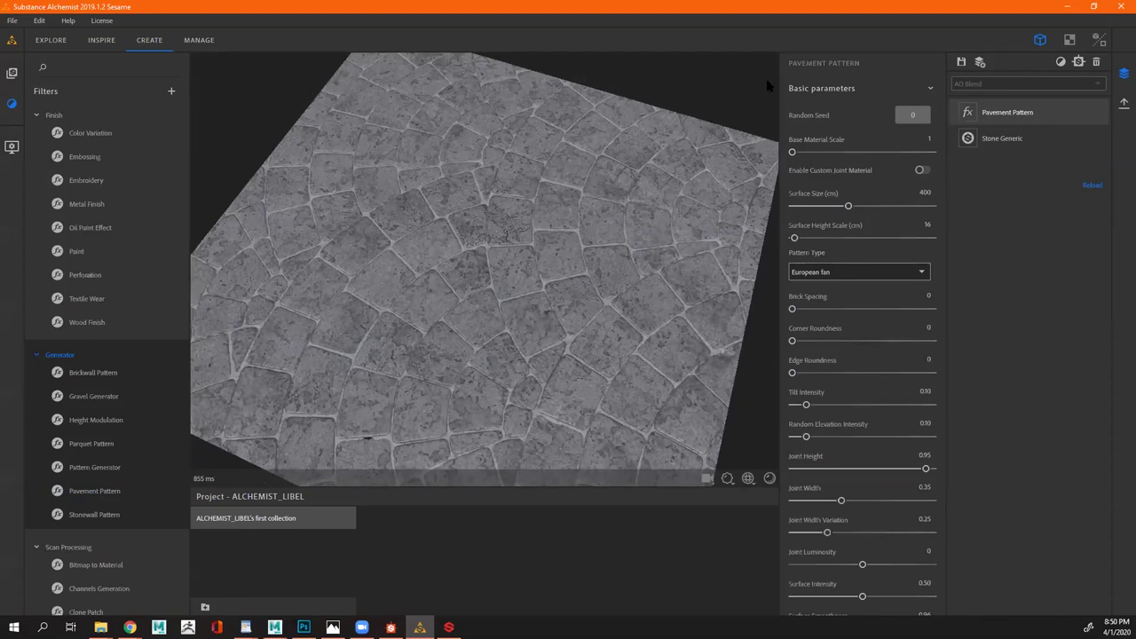
{"action": "left_click_drag", "start_coordinate": [876, 312], "coordinate": [779, 301]}
{"action": "left_click", "coordinate": [850, 341]}
{"action": "key", "text": "ctrl+z"}
{"action": "left_click_drag", "start_coordinate": [791, 309], "coordinate": [883, 309]}
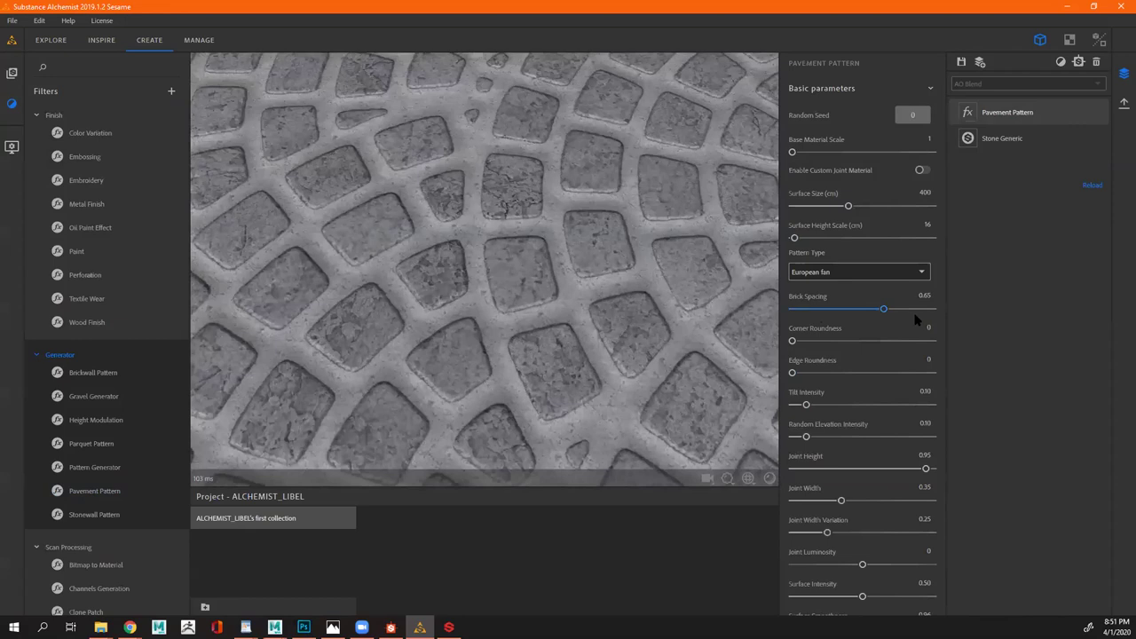
{"action": "left_click", "coordinate": [821, 325]}
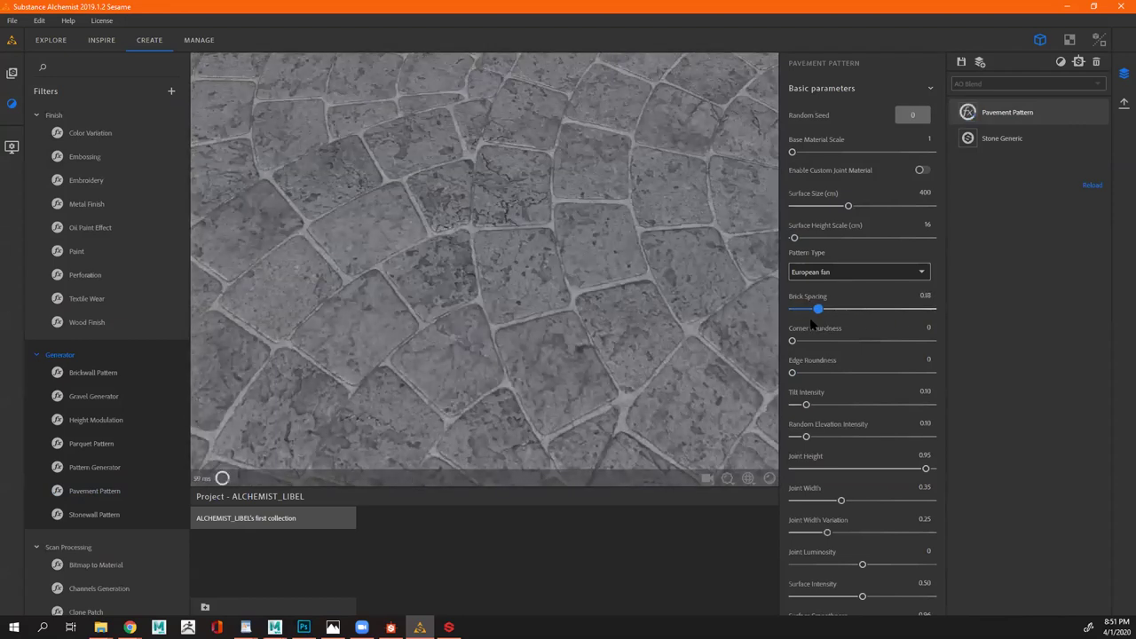
{"action": "left_click_drag", "start_coordinate": [835, 322], "coordinate": [901, 310]}
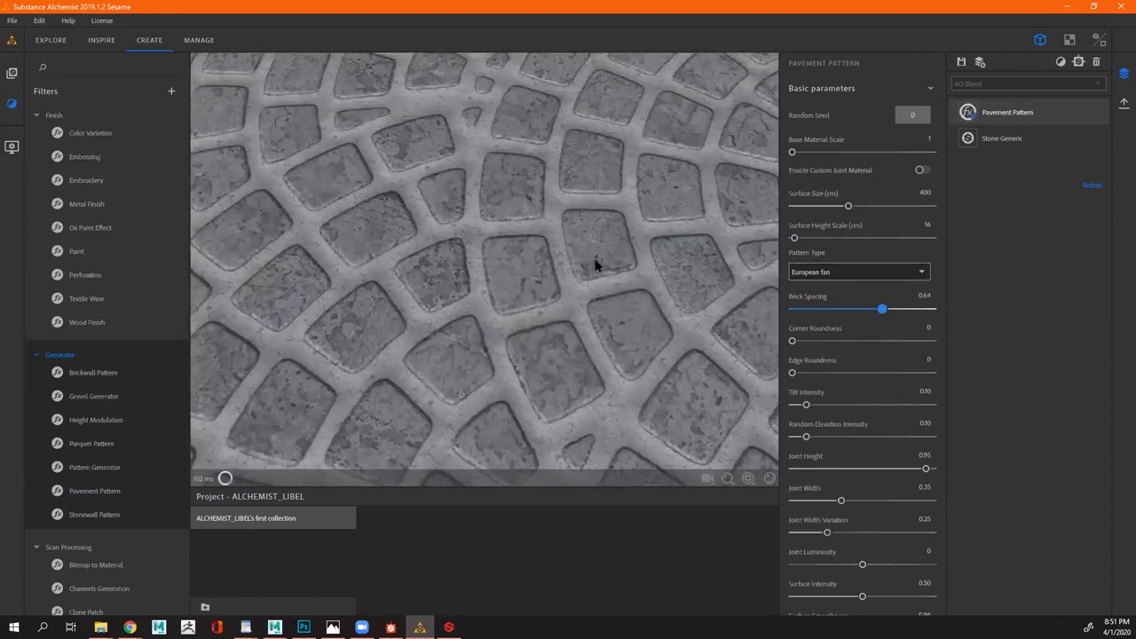
{"action": "left_click", "coordinate": [817, 308]}
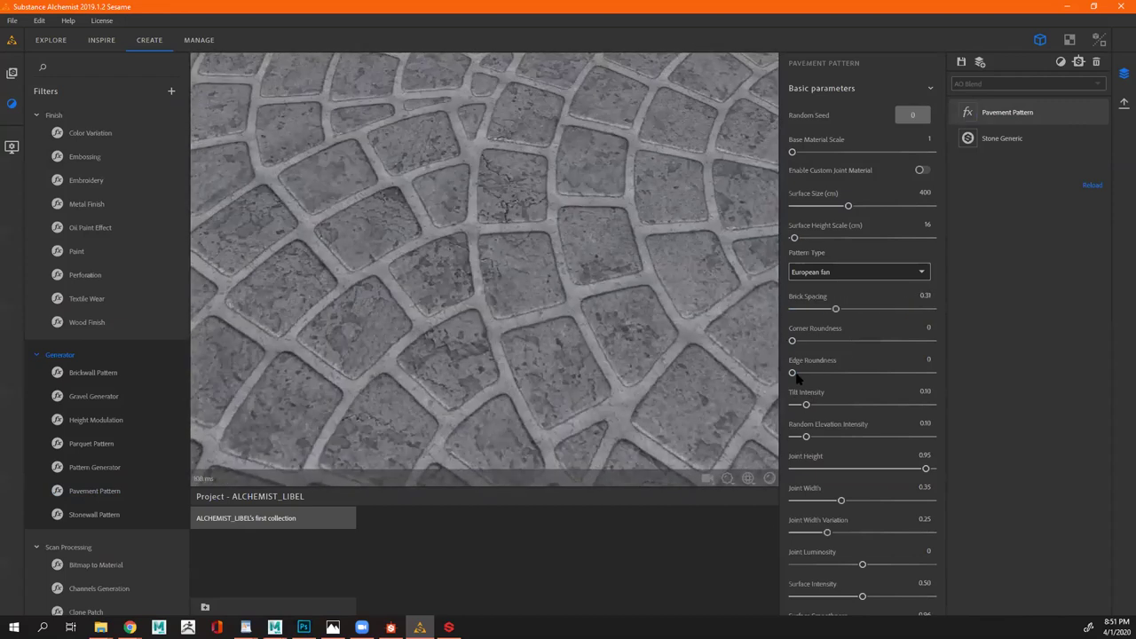
Set the pavement's corner roundness to 0.40 and edge roundness to 0.31, and try tilt intensities of 0.91 and 0
{"action": "key", "text": "f"}
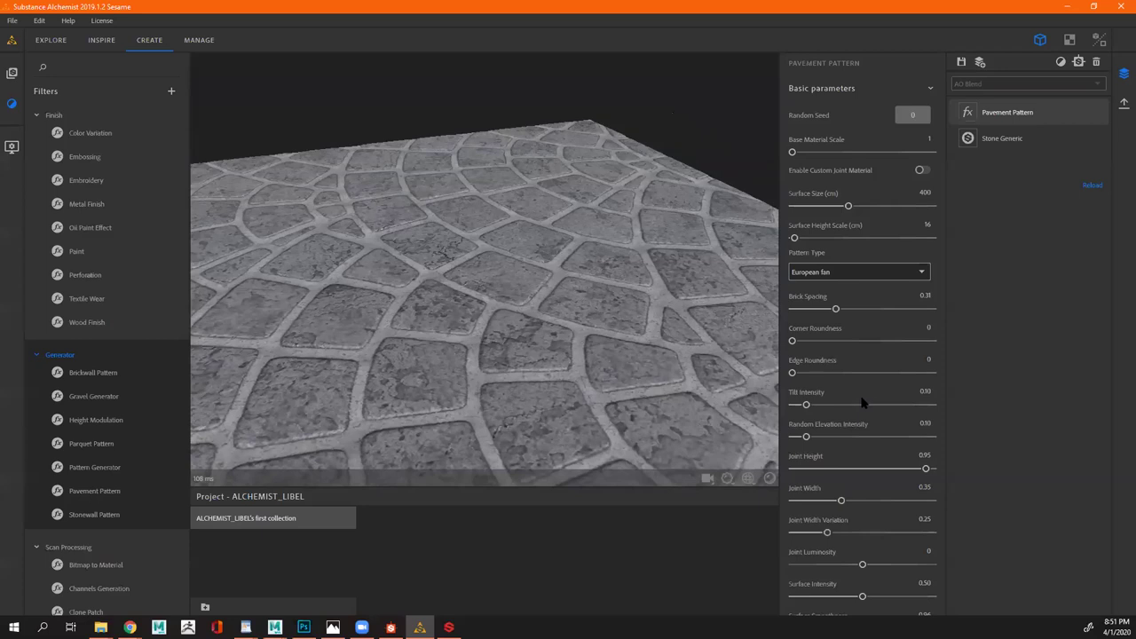
{"action": "left_click", "coordinate": [923, 405]}
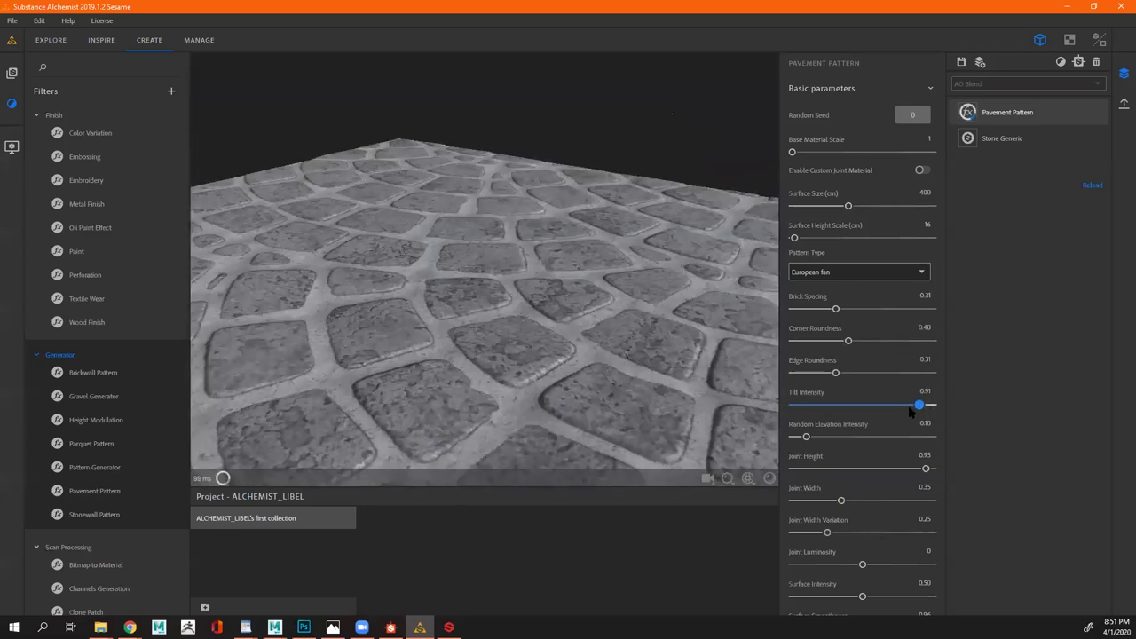
{"action": "key", "text": "Home"}
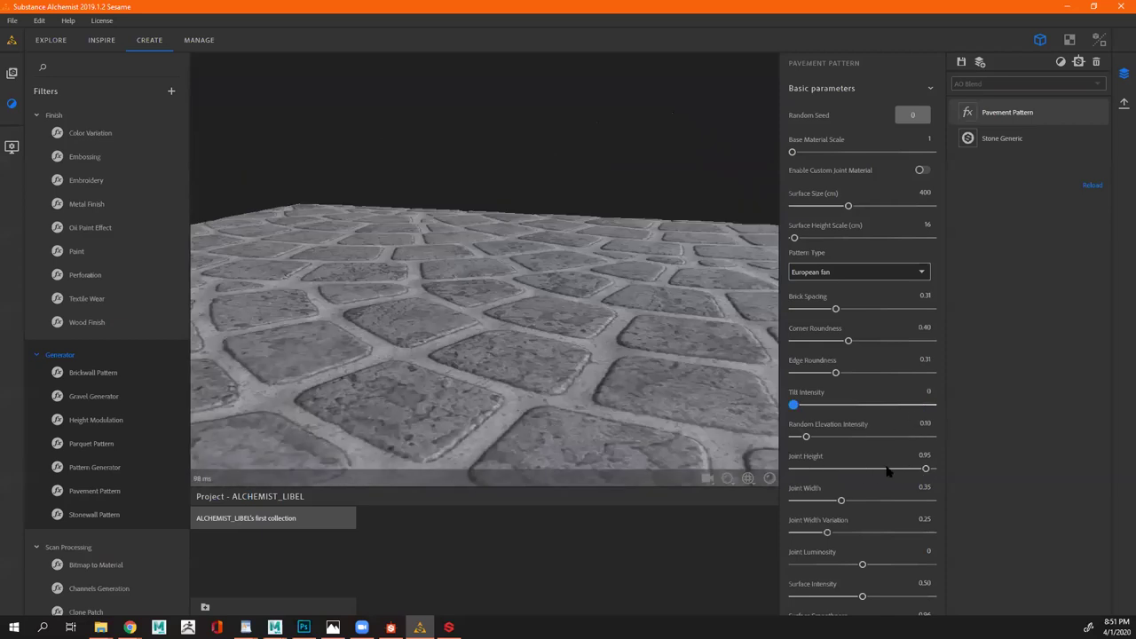
Set the pavement's tilt intensity to 1, joint height to 0.63, joint width to 0.77 and joint width variation to 0.40
{"action": "left_click_drag", "start_coordinate": [871, 501], "coordinate": [900, 502]}
{"action": "left_click_drag", "start_coordinate": [827, 532], "coordinate": [848, 533]}
{"action": "scroll", "coordinate": [873, 429], "scroll_direction": "down", "scroll_amount": 3}
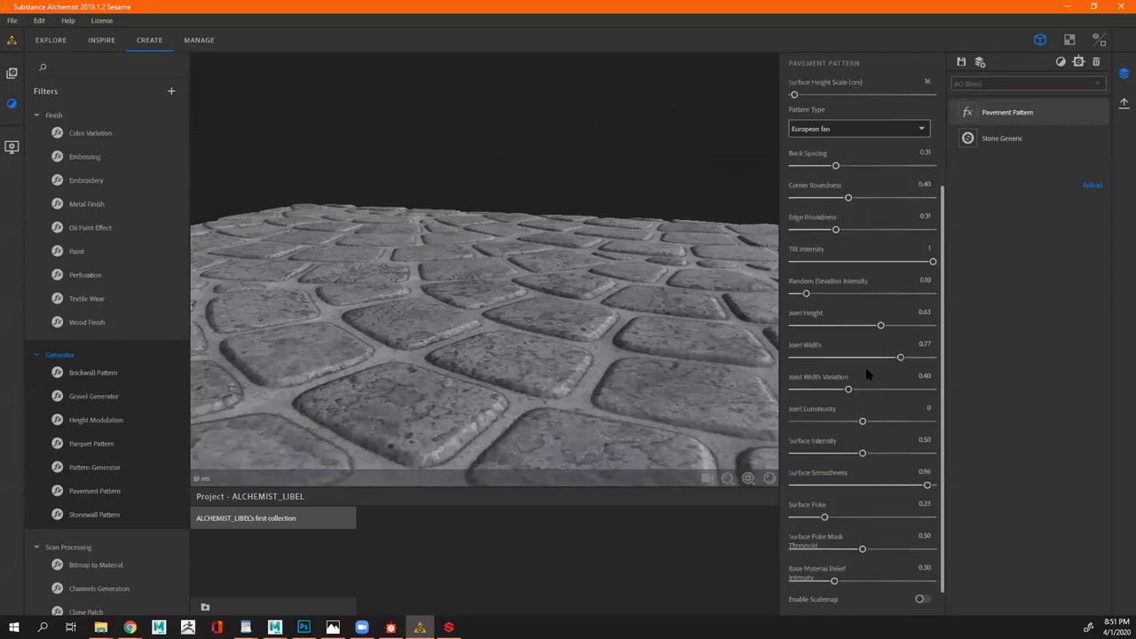
Change the Pavement Pattern's pattern type to Brush Rock and inspect the stones from another angle
{"action": "scroll", "coordinate": [831, 259], "scroll_direction": "up", "scroll_amount": 3}
{"action": "left_click", "coordinate": [831, 259]}
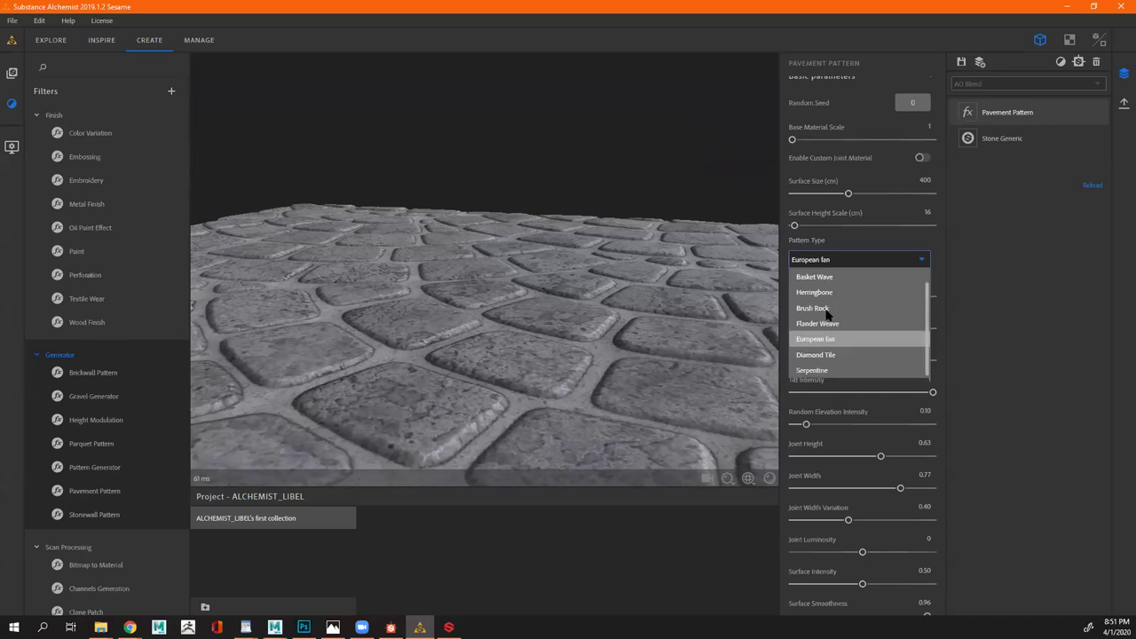
{"action": "scroll", "coordinate": [831, 329], "scroll_direction": "up", "scroll_amount": 1}
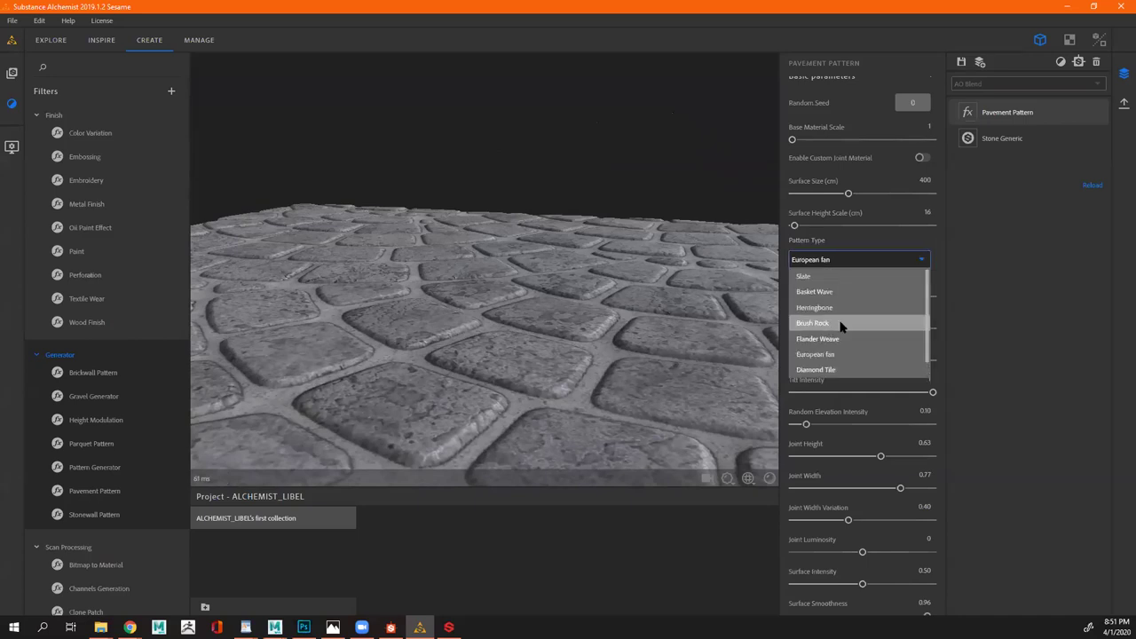
{"action": "left_click", "coordinate": [839, 326]}
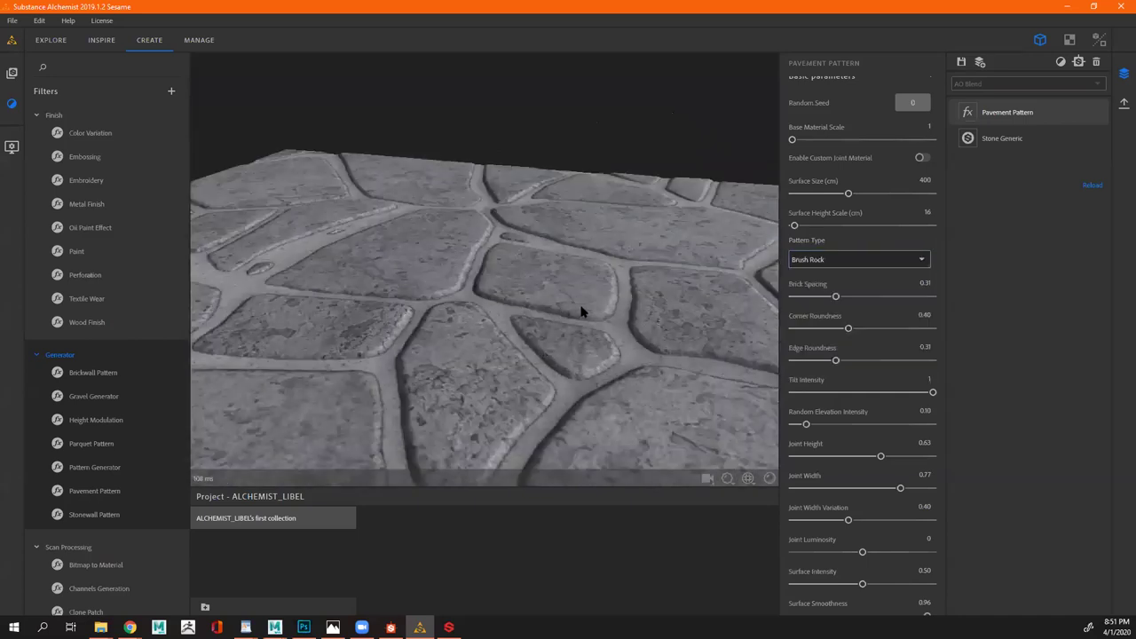
{"action": "left_click_drag", "start_coordinate": [581, 311], "coordinate": [571, 313]}
{"action": "left_click_drag", "start_coordinate": [623, 375], "coordinate": [727, 477]}
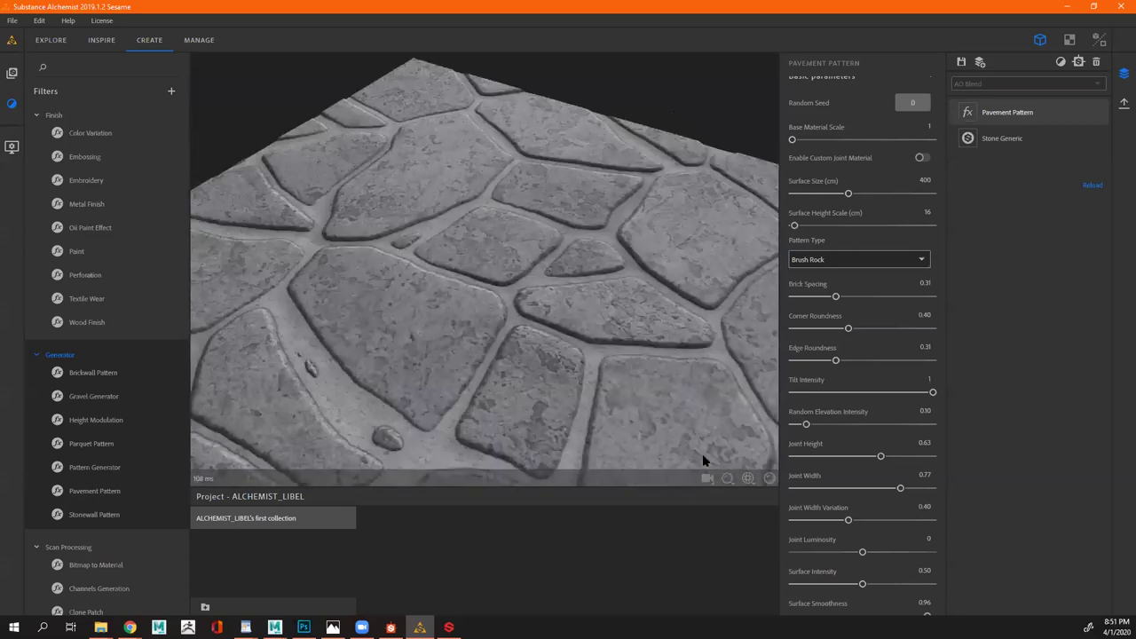
Raise the viewport displacement amplitude of the Brush Rock pavement to 0.27
{"action": "left_click", "coordinate": [728, 478]}
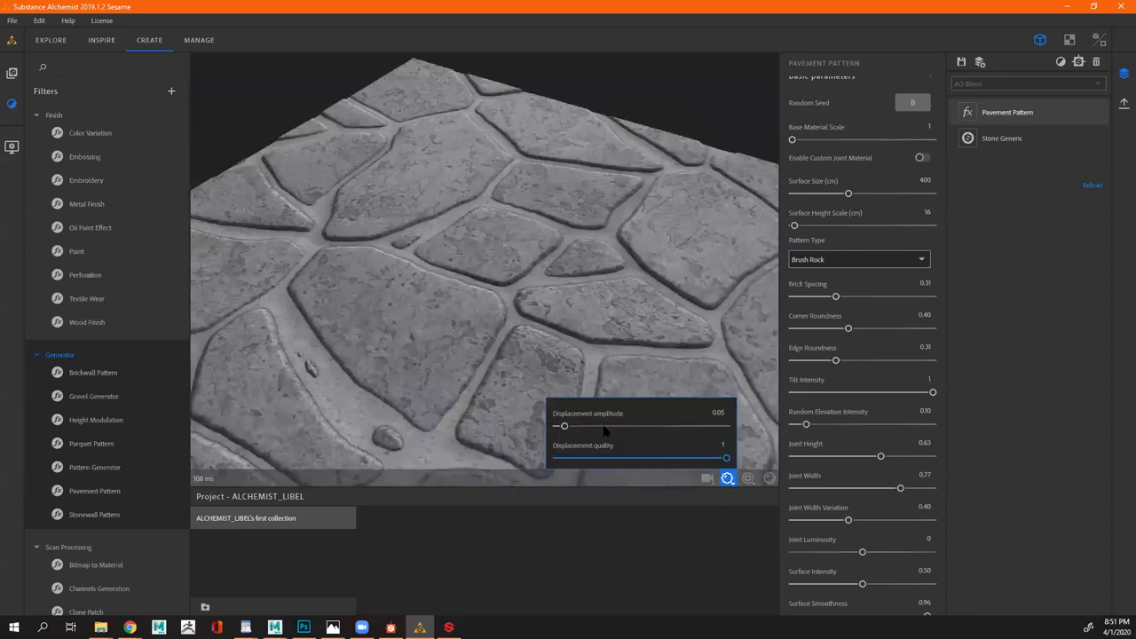
{"action": "left_click", "coordinate": [602, 427]}
{"action": "left_click_drag", "start_coordinate": [551, 273], "coordinate": [680, 441]}
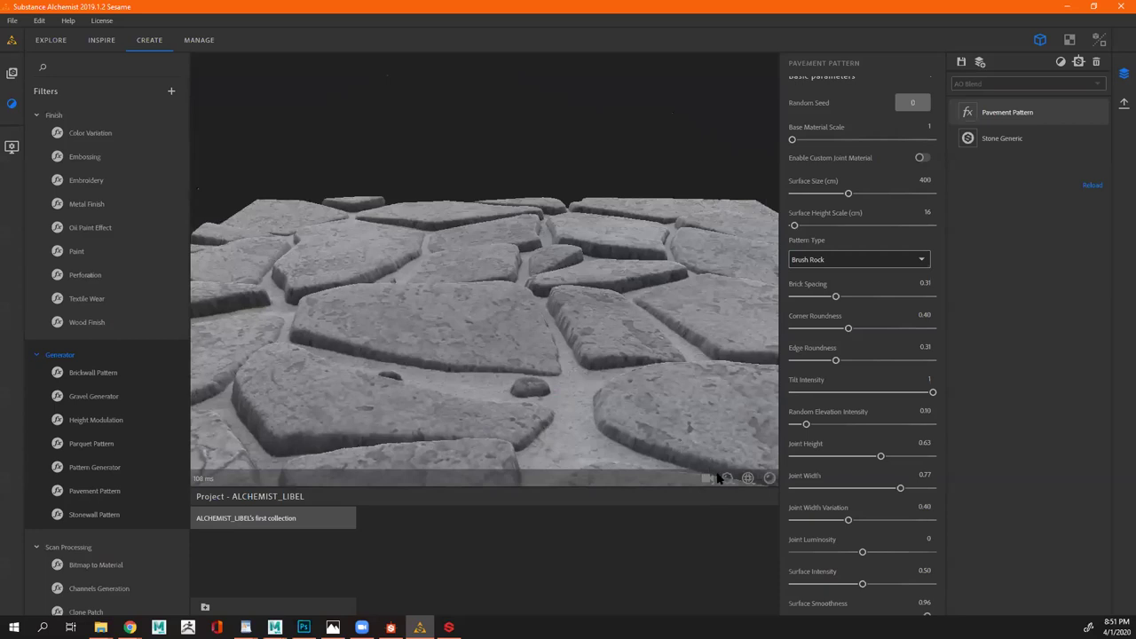
{"action": "left_click_drag", "start_coordinate": [718, 478], "coordinate": [669, 448]}
{"action": "left_click", "coordinate": [602, 427]}
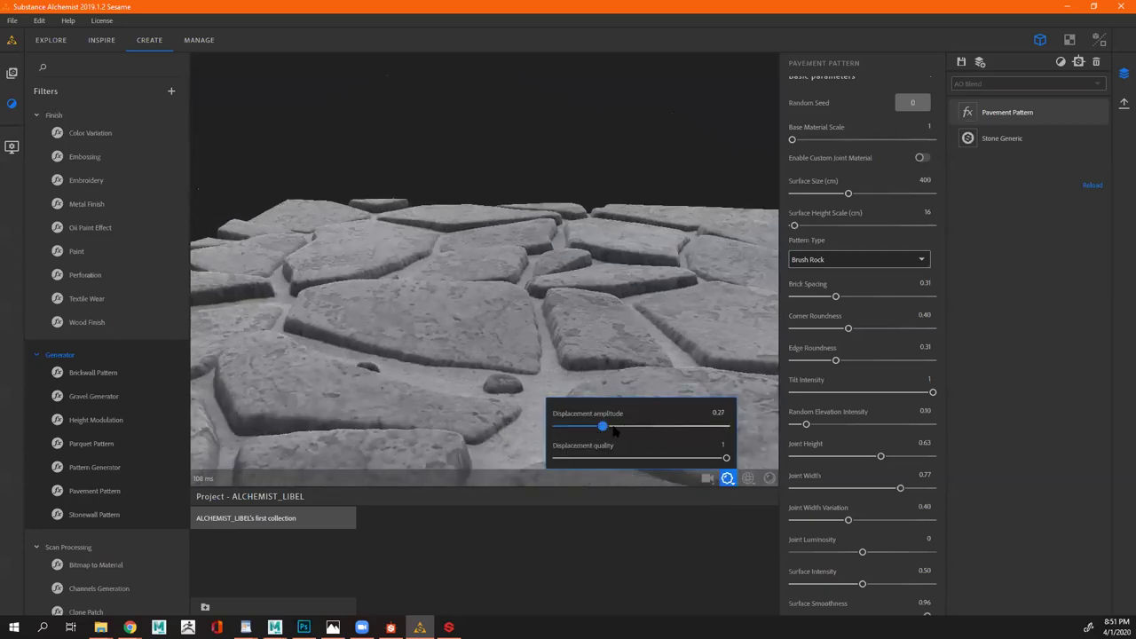
{"action": "left_click", "coordinate": [613, 427]}
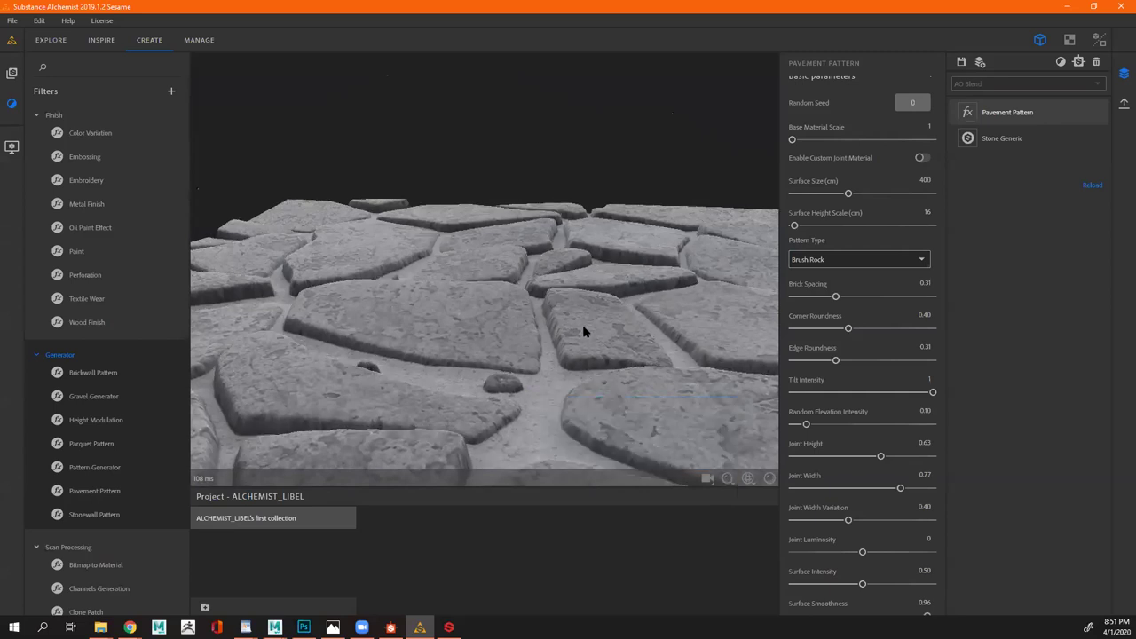
Compare the material with and without the pavement by hiding the Pavement Pattern layer and showing it again
{"action": "left_click_drag", "start_coordinate": [583, 331], "coordinate": [824, 324]}
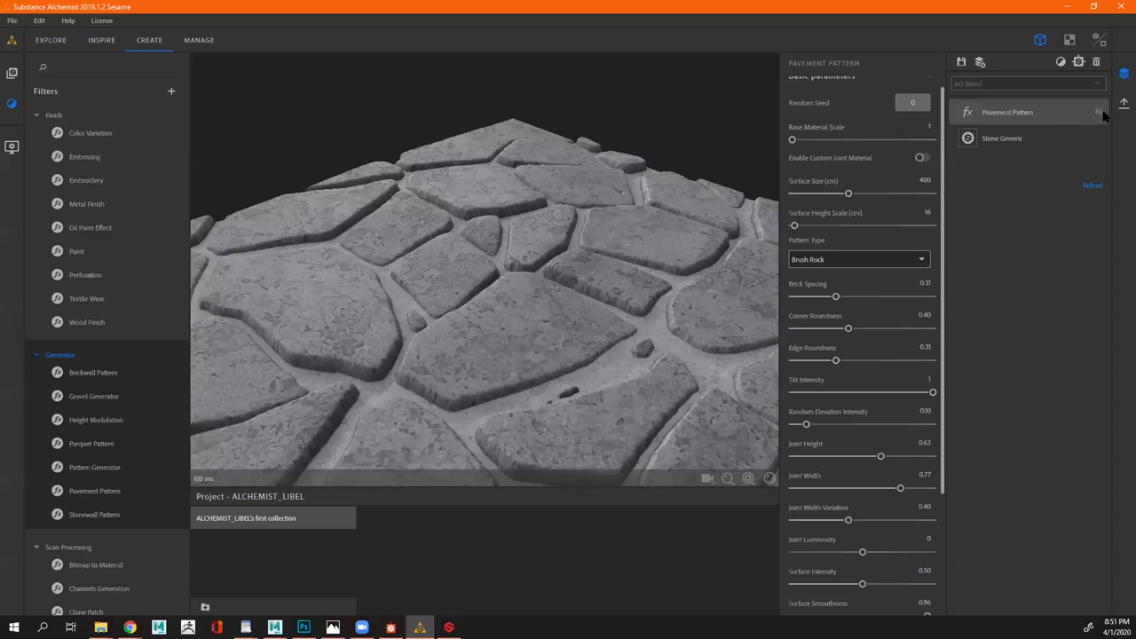
{"action": "left_click", "coordinate": [1098, 113]}
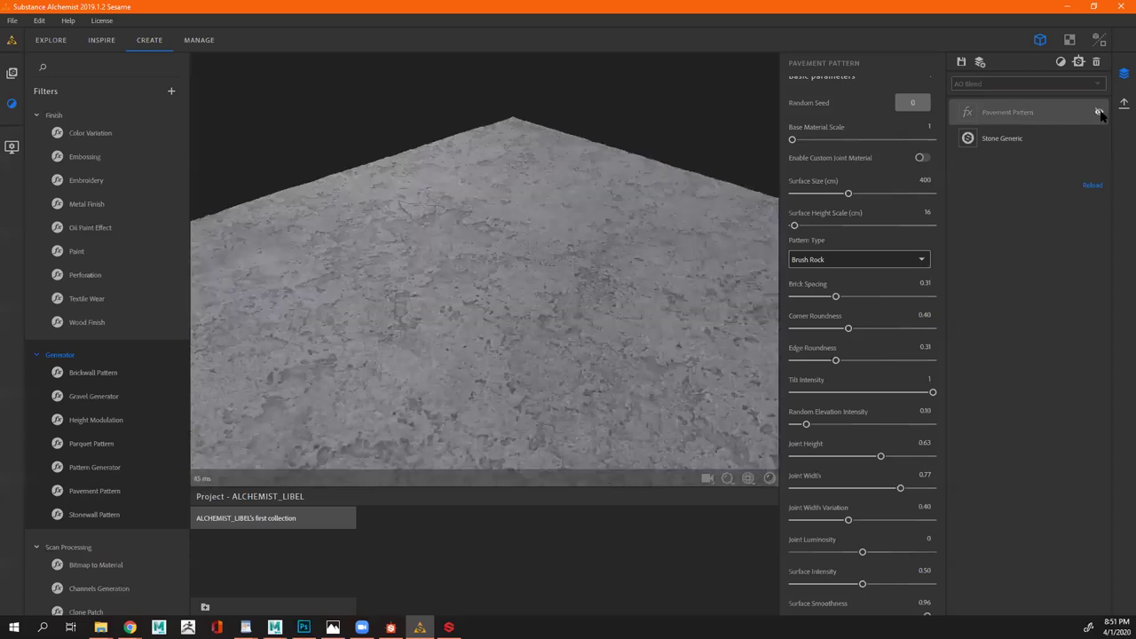
{"action": "left_click", "coordinate": [1100, 113]}
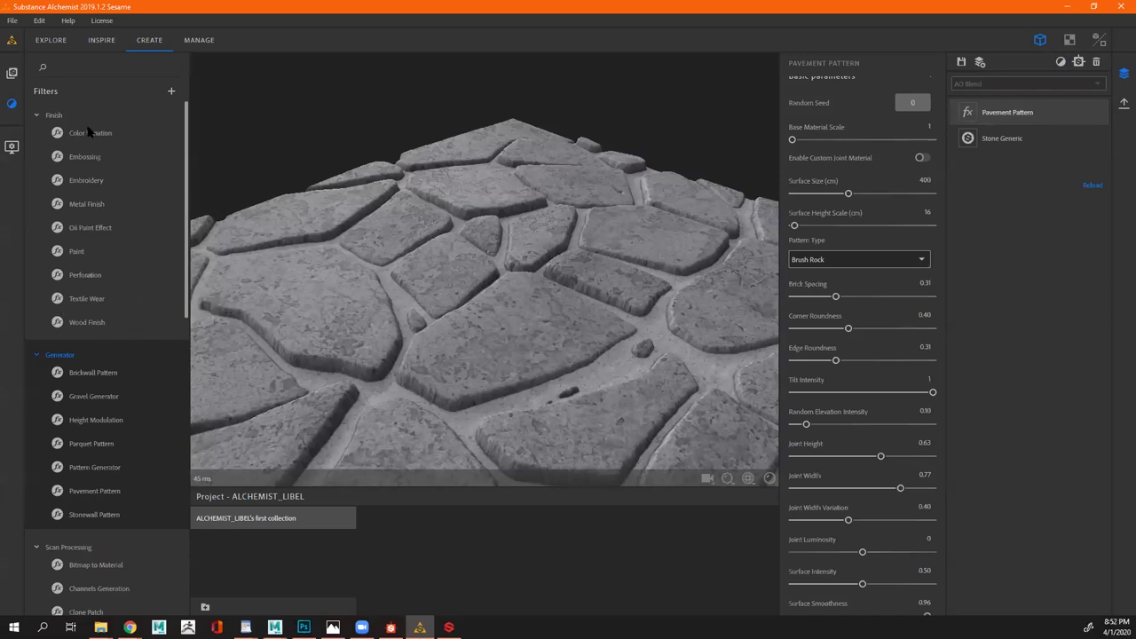
Add the Mud Brown material as a layer above the Pavement Pattern and inspect the blended stones from several angles
{"action": "left_click", "coordinate": [53, 40]}
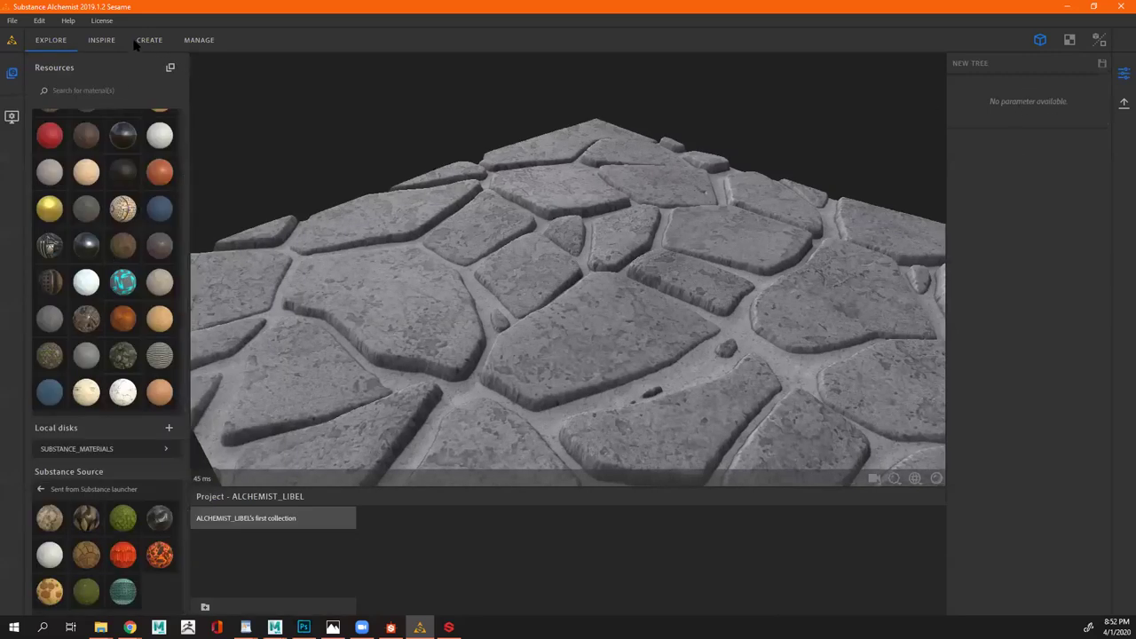
{"action": "left_click_drag", "start_coordinate": [123, 248], "coordinate": [1007, 106]}
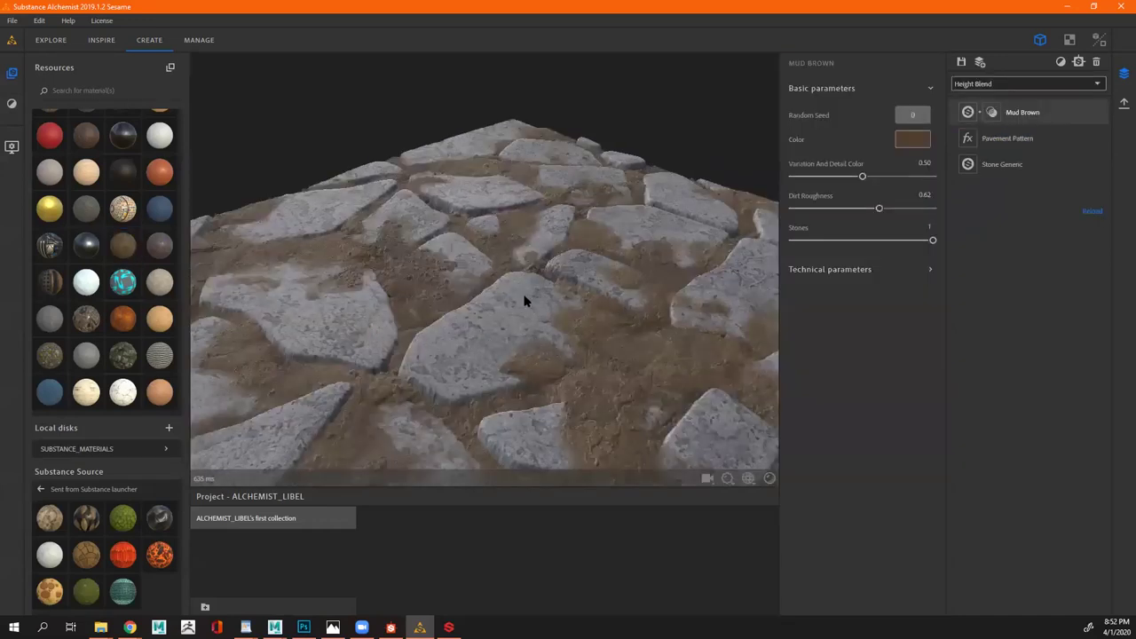
{"action": "left_click_drag", "start_coordinate": [524, 302], "coordinate": [581, 332]}
{"action": "left_click_drag", "start_coordinate": [412, 340], "coordinate": [446, 302]}
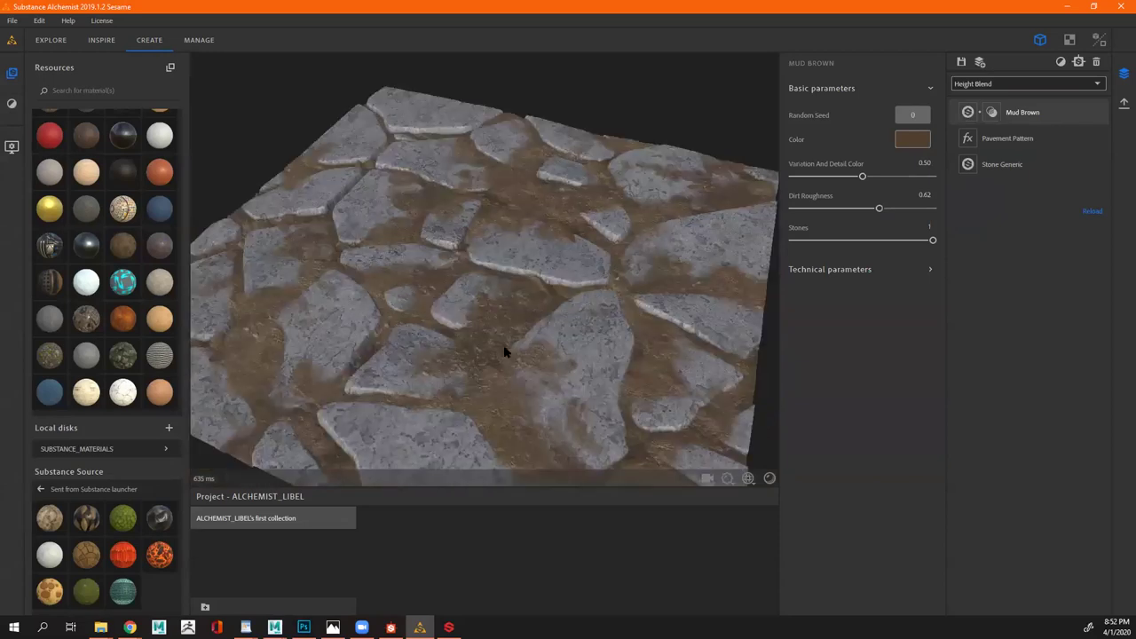
{"action": "left_click_drag", "start_coordinate": [537, 309], "coordinate": [439, 293]}
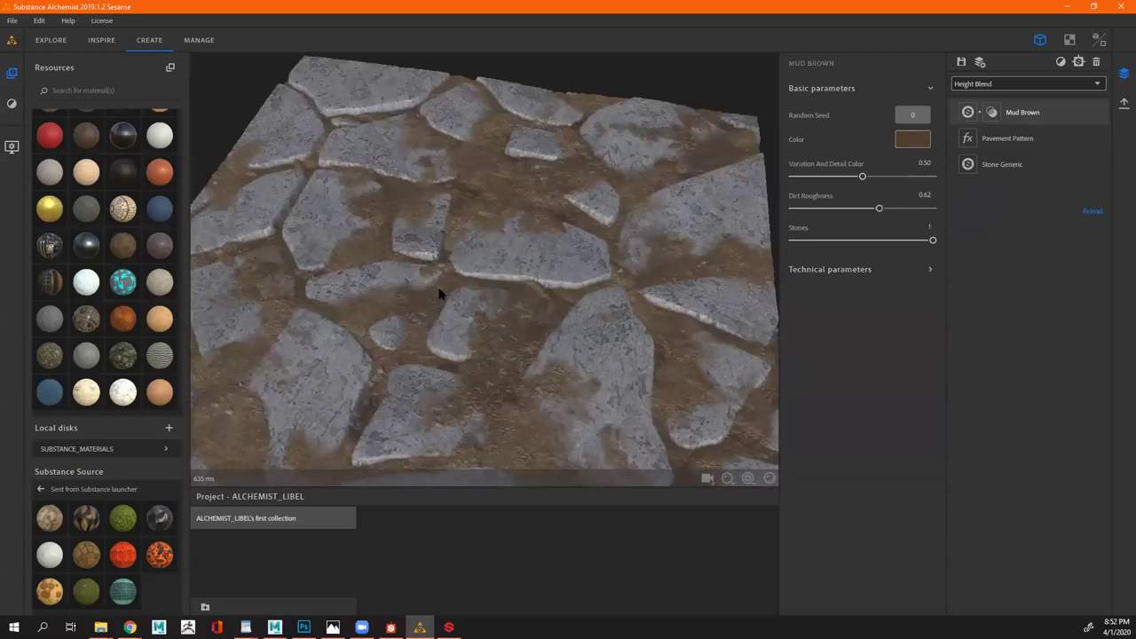
{"action": "left_click_drag", "start_coordinate": [515, 307], "coordinate": [525, 257]}
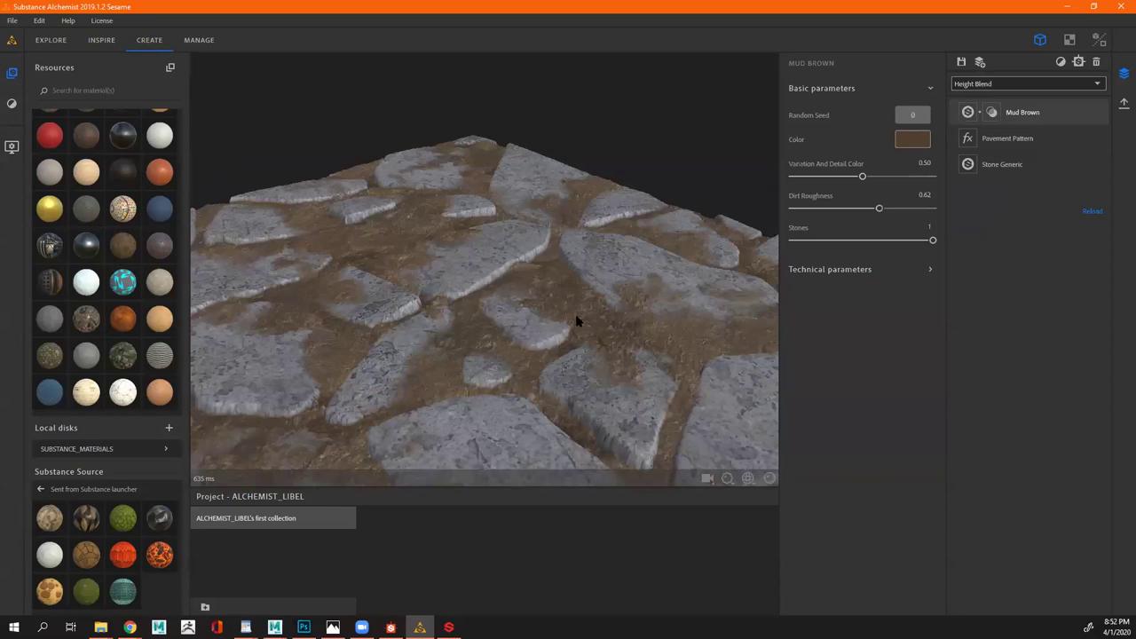
{"action": "left_click_drag", "start_coordinate": [577, 322], "coordinate": [647, 299]}
{"action": "left_click_drag", "start_coordinate": [494, 316], "coordinate": [519, 360]}
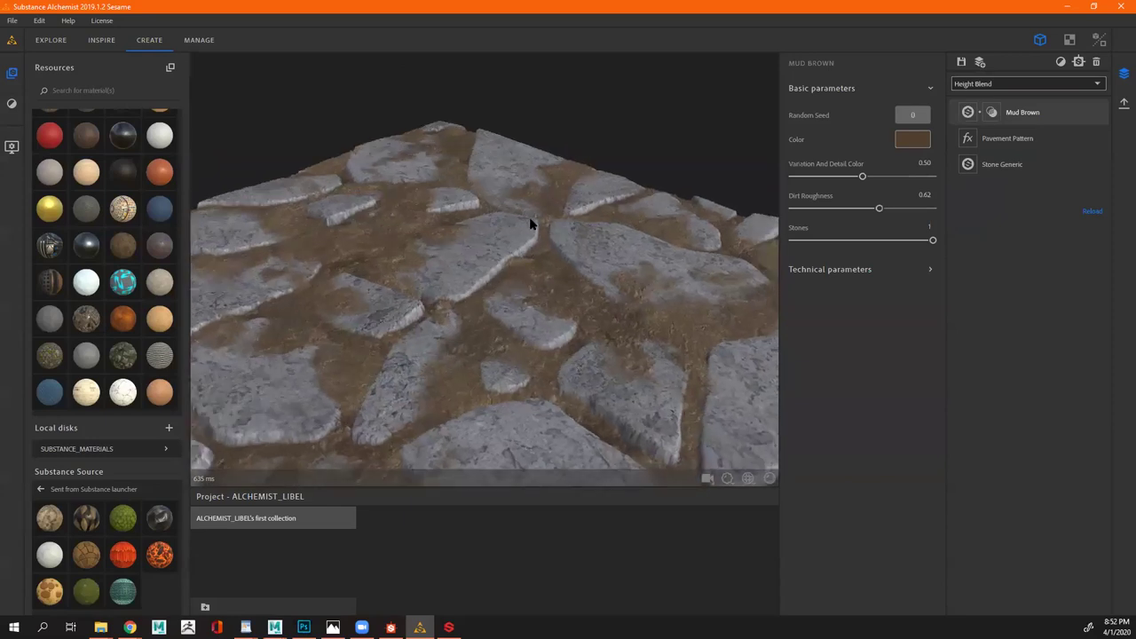
Change the Mud Brown material's color to a lighter brown
{"action": "left_click_drag", "start_coordinate": [362, 235], "coordinate": [400, 266]}
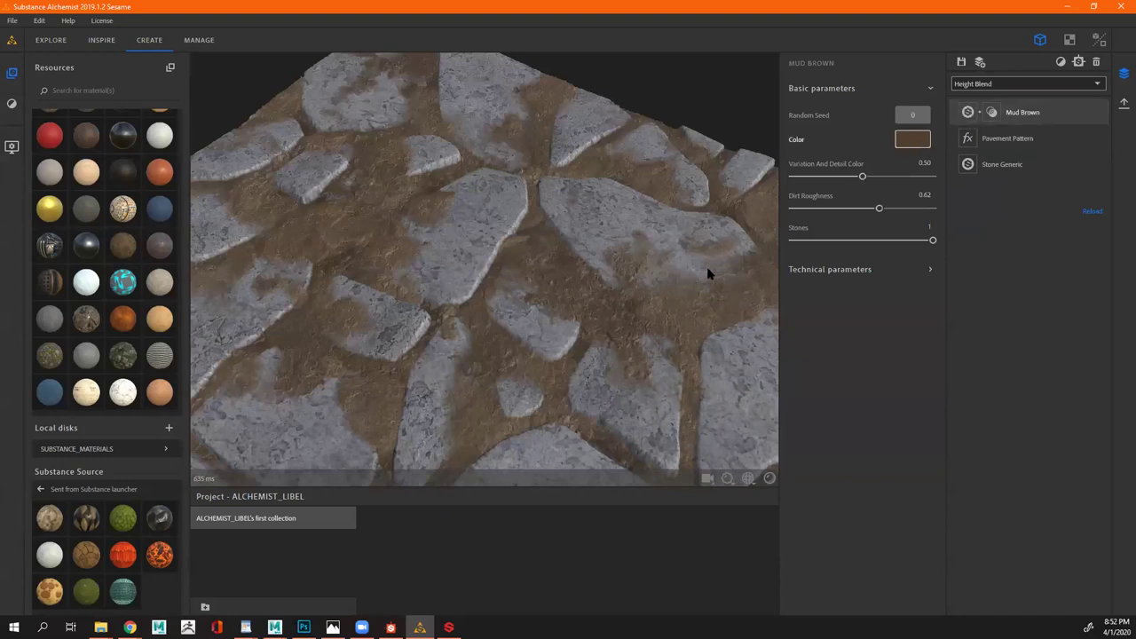
{"action": "left_click", "coordinate": [647, 412]}
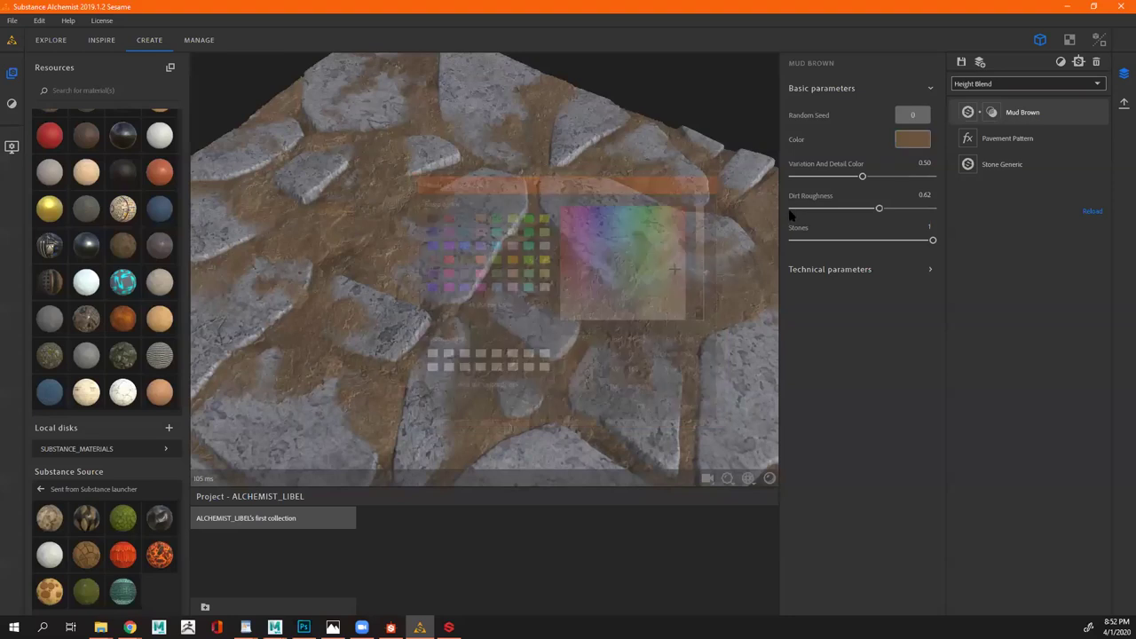
Open the Mud Brown layer's blend parameters and use From Bottom as the height blend direction
{"action": "left_click", "coordinate": [991, 113]}
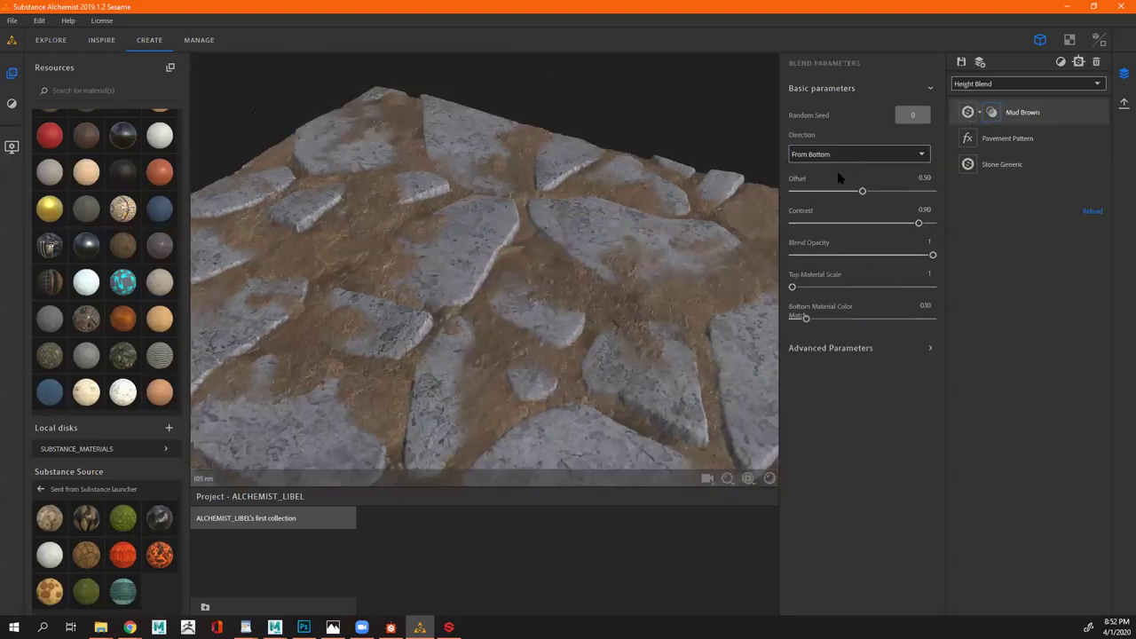
{"action": "left_click", "coordinate": [838, 154]}
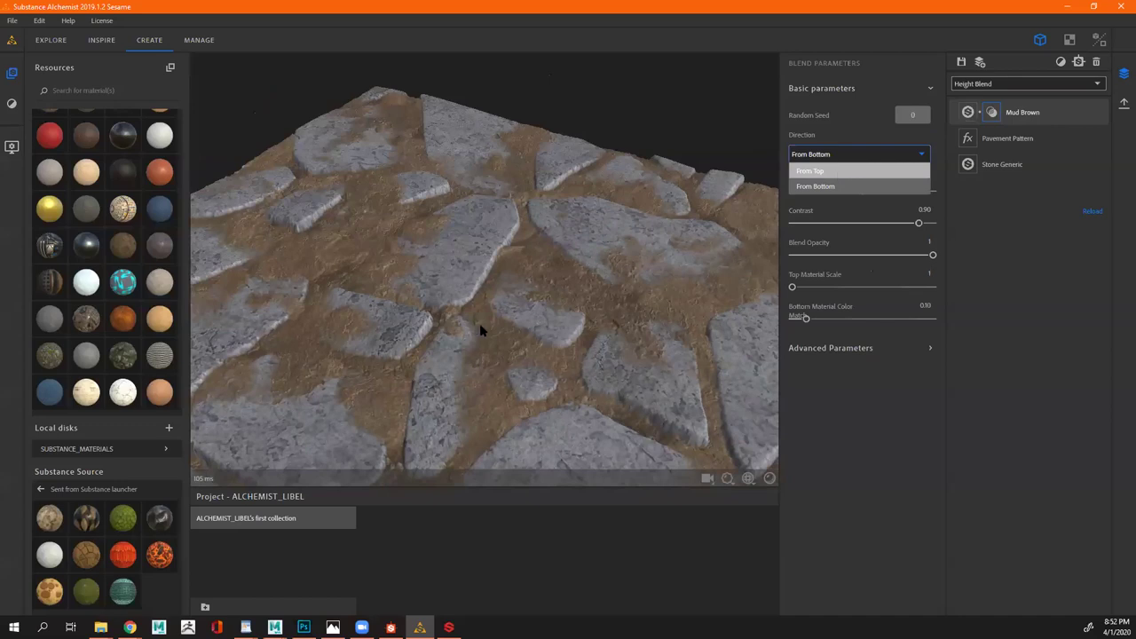
{"action": "left_click", "coordinate": [881, 157]}
{"action": "left_click", "coordinate": [838, 182]}
{"action": "left_click_drag", "start_coordinate": [523, 320], "coordinate": [547, 330]}
{"action": "left_click_drag", "start_coordinate": [456, 351], "coordinate": [612, 311]}
Lower the Mud Brown height blend offset to 0.28 so the mud fills mainly the joints between the stones
{"action": "left_click_drag", "start_coordinate": [860, 193], "coordinate": [837, 195]}
{"action": "left_click_drag", "start_coordinate": [598, 282], "coordinate": [497, 310]}
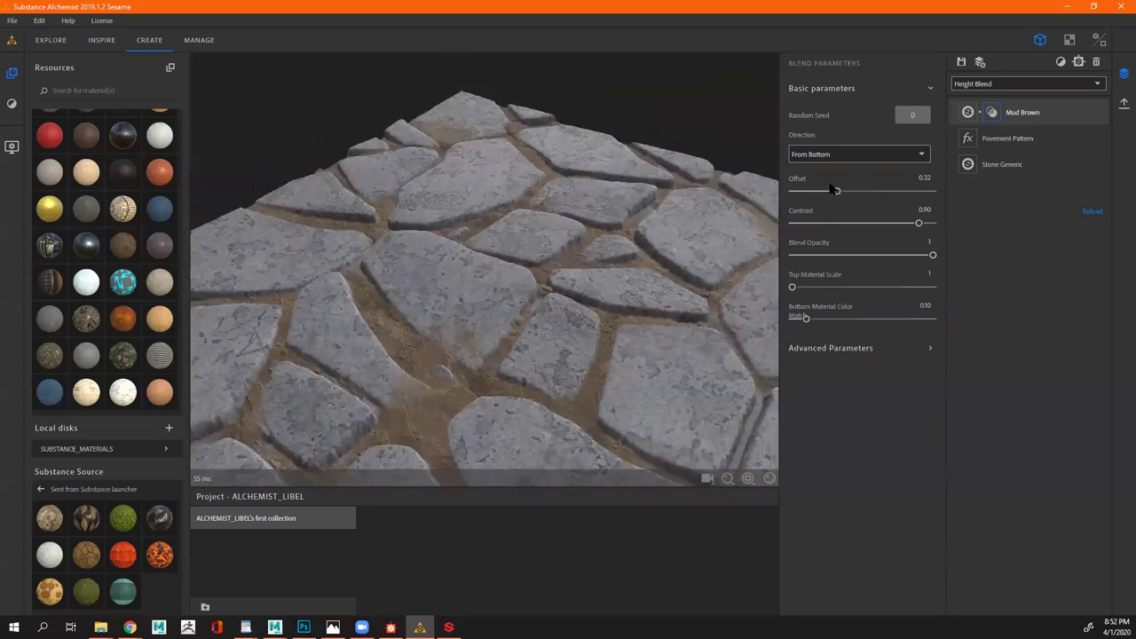
{"action": "left_click_drag", "start_coordinate": [831, 193], "coordinate": [825, 192]}
{"action": "left_click_drag", "start_coordinate": [559, 274], "coordinate": [588, 325]}
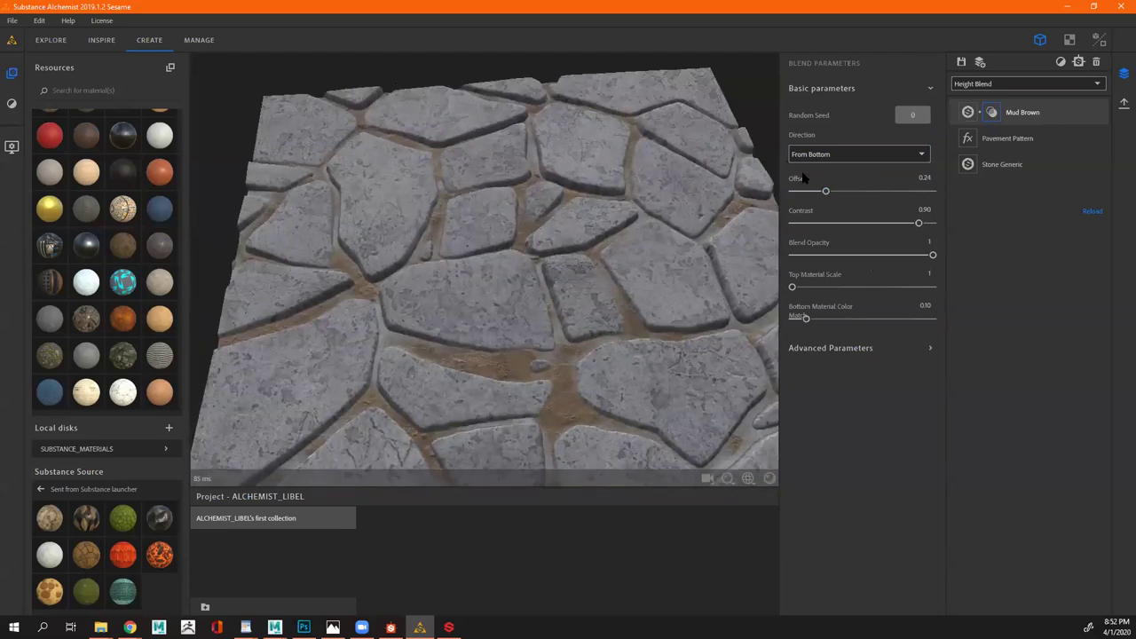
{"action": "left_click_drag", "start_coordinate": [825, 191], "coordinate": [831, 192]}
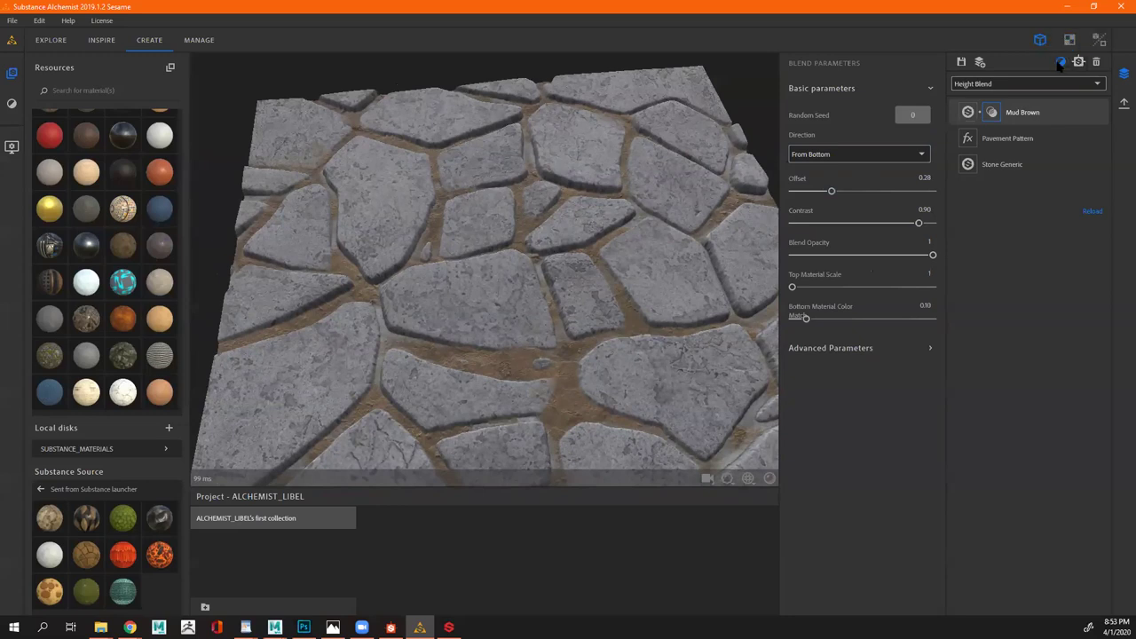
Browse the available filters and add a Dirt filter above the Mud Brown layer
{"action": "left_click", "coordinate": [1061, 62]}
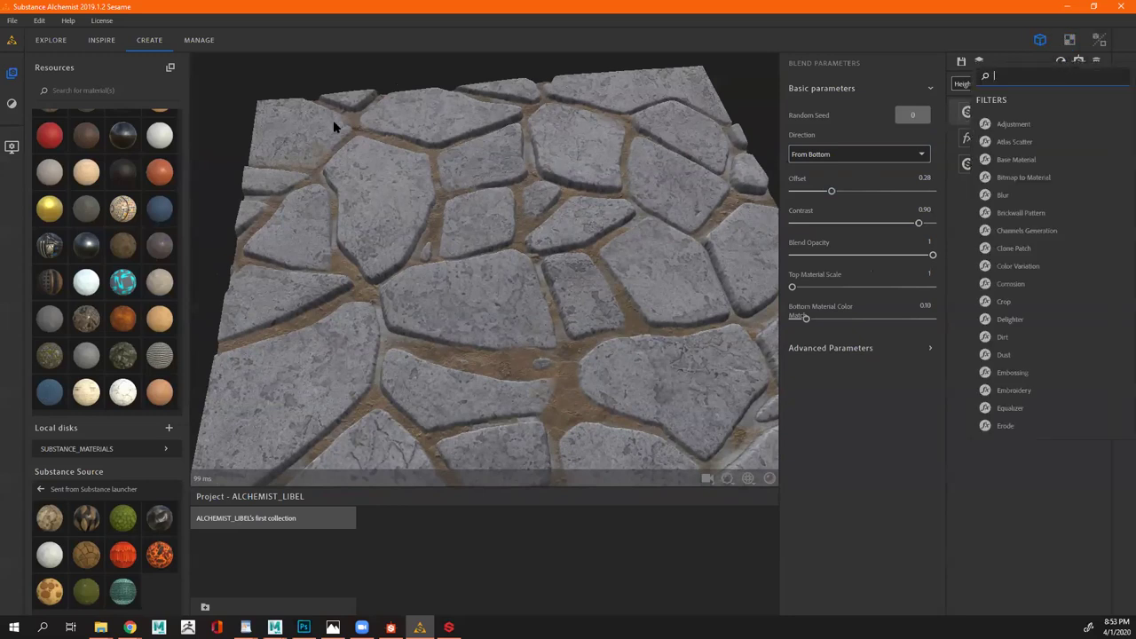
{"action": "left_click", "coordinate": [11, 103]}
{"action": "scroll", "coordinate": [71, 401], "scroll_direction": "down", "scroll_amount": 2}
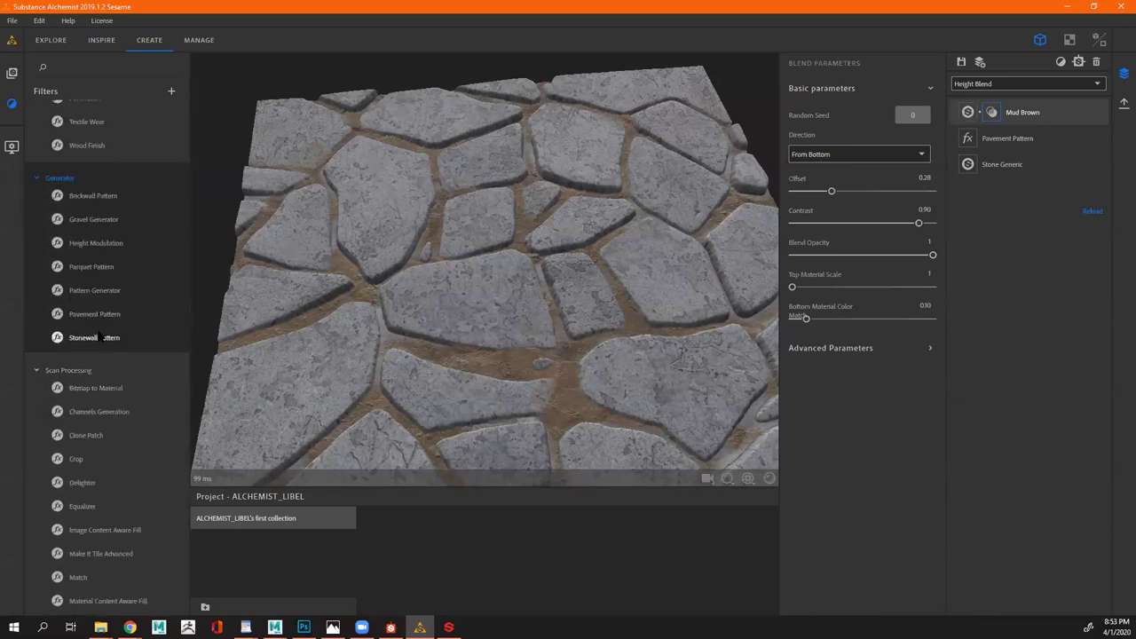
{"action": "left_click", "coordinate": [1060, 62]}
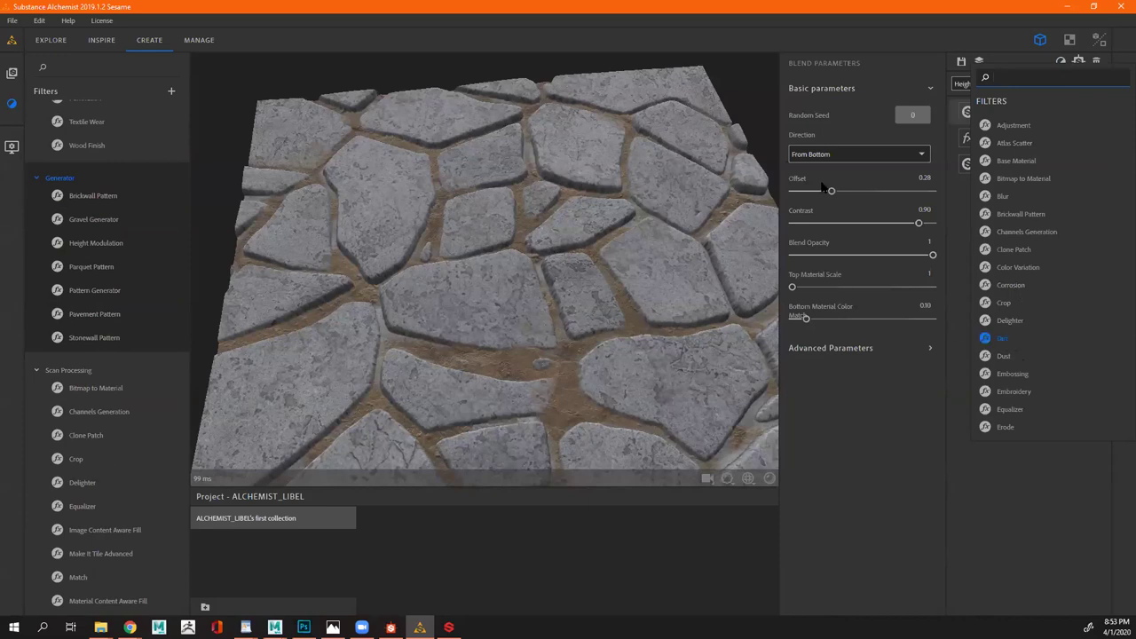
{"action": "left_click", "coordinate": [1002, 338]}
Add a Gravel Generator filter above the Dirt layer and view the gravel between the stones
{"action": "left_click", "coordinate": [1059, 62]}
{"action": "scroll", "coordinate": [1036, 380], "scroll_direction": "down", "scroll_amount": 3}
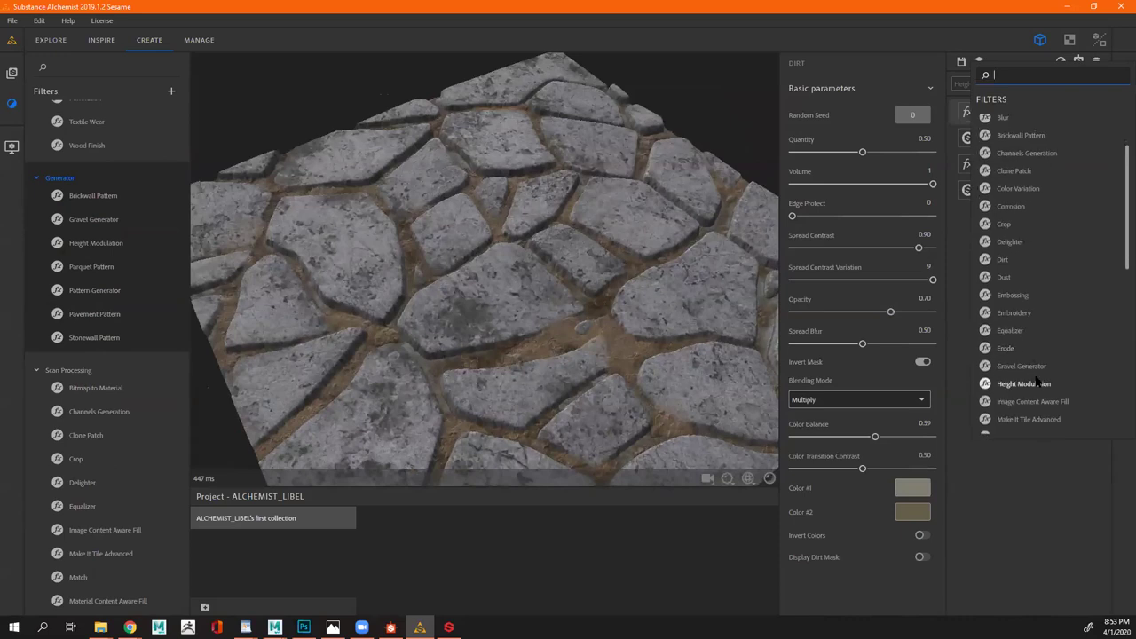
{"action": "left_click", "coordinate": [1029, 367]}
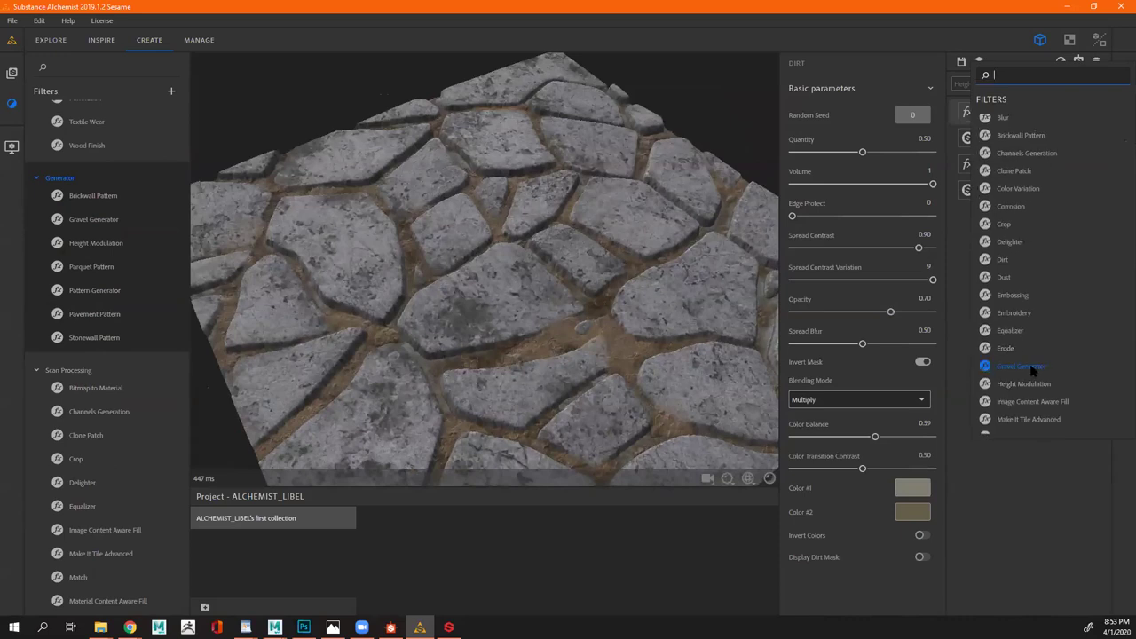
{"action": "left_click_drag", "start_coordinate": [519, 341], "coordinate": [625, 372]}
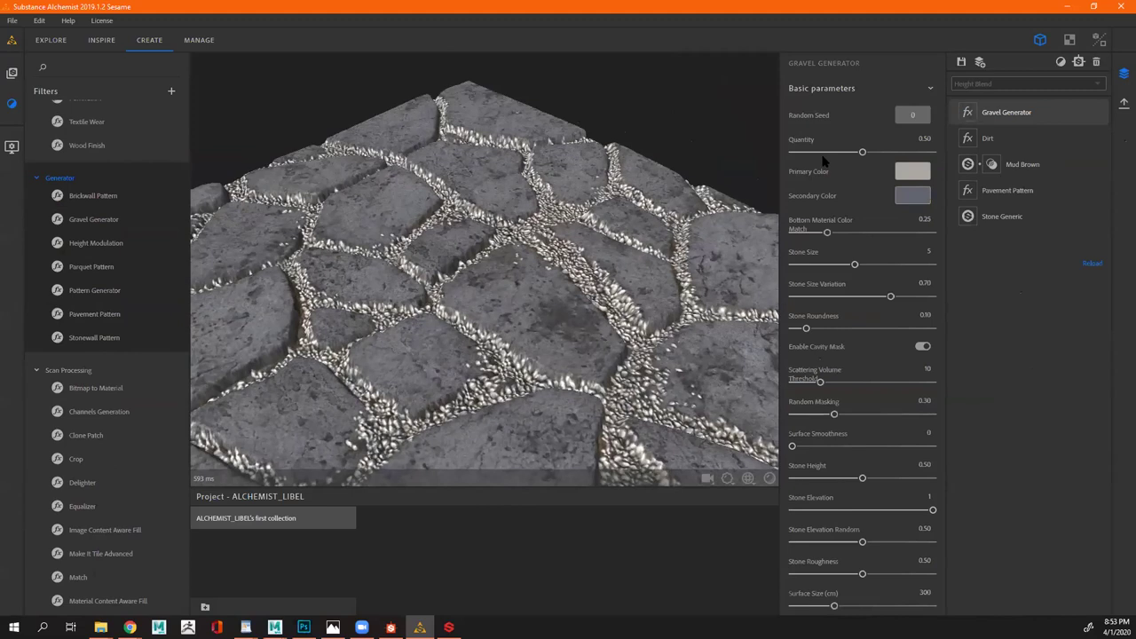
Set the gravel quantity to 0.35, its primary color to a muted reddish brown and its secondary color to a darker blue-gray
{"action": "scroll", "coordinate": [847, 161], "scroll_direction": "down", "scroll_amount": 3}
{"action": "left_click", "coordinate": [912, 171]}
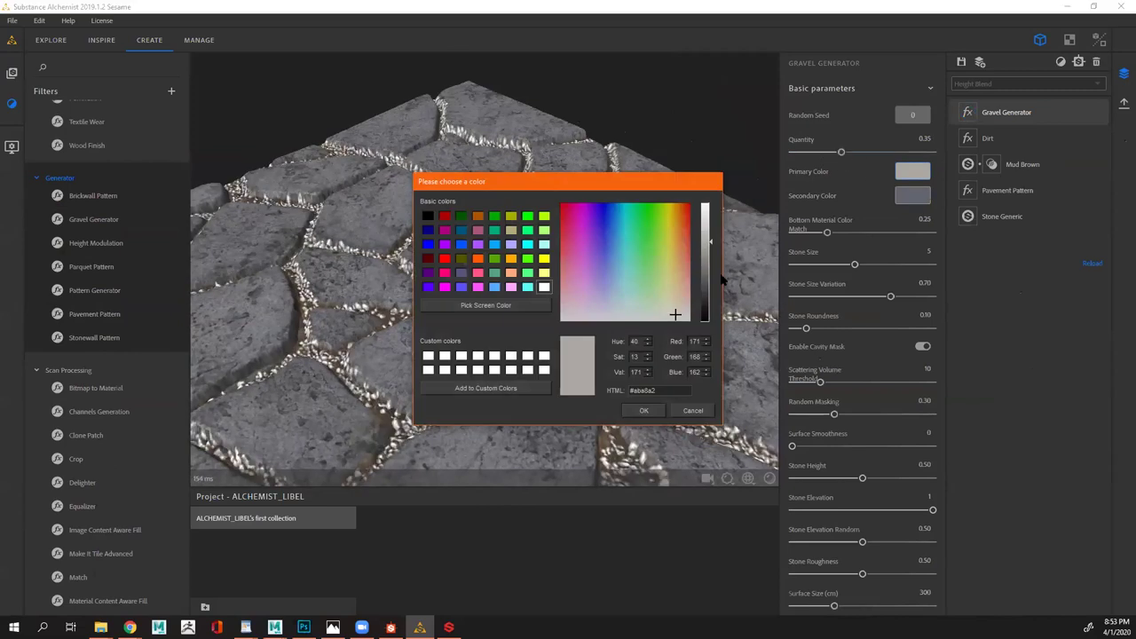
{"action": "left_click", "coordinate": [684, 296]}
{"action": "key", "text": "Return"}
{"action": "left_click", "coordinate": [912, 195]}
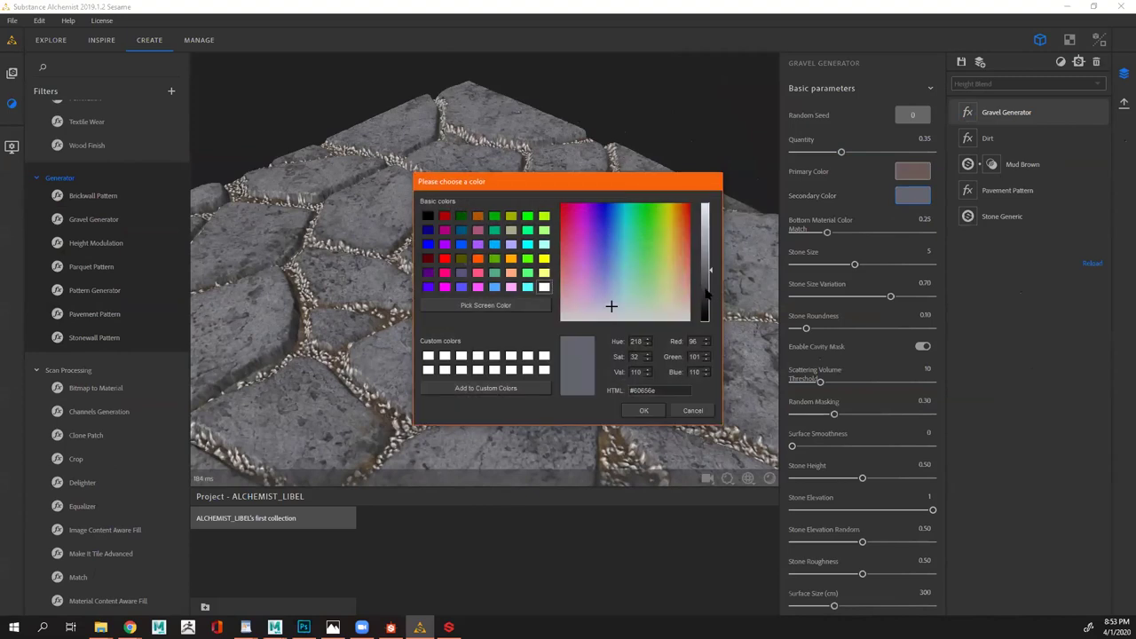
{"action": "left_click", "coordinate": [643, 410]}
Set the gravel's stone size to 8.42 and reduce its quantity to 0.17
{"action": "left_click_drag", "start_coordinate": [855, 265], "coordinate": [907, 264]}
{"action": "left_click_drag", "start_coordinate": [837, 152], "coordinate": [823, 152]}
{"action": "left_click_drag", "start_coordinate": [212, 338], "coordinate": [754, 155]}
{"action": "left_click_drag", "start_coordinate": [822, 153], "coordinate": [815, 153]}
{"action": "left_click_drag", "start_coordinate": [755, 210], "coordinate": [533, 337]}
Search the filters for "MOSS" and add Moss Splatter above the Gravel Generator
{"action": "left_click", "coordinate": [1061, 62]}
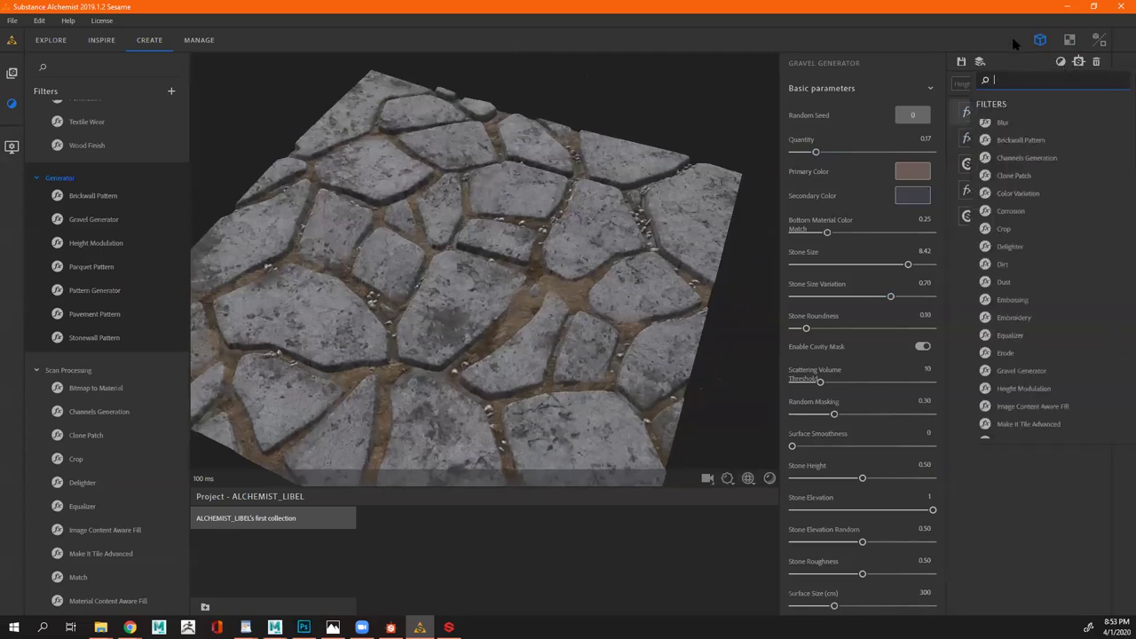
{"action": "type", "text": "MOSS"}
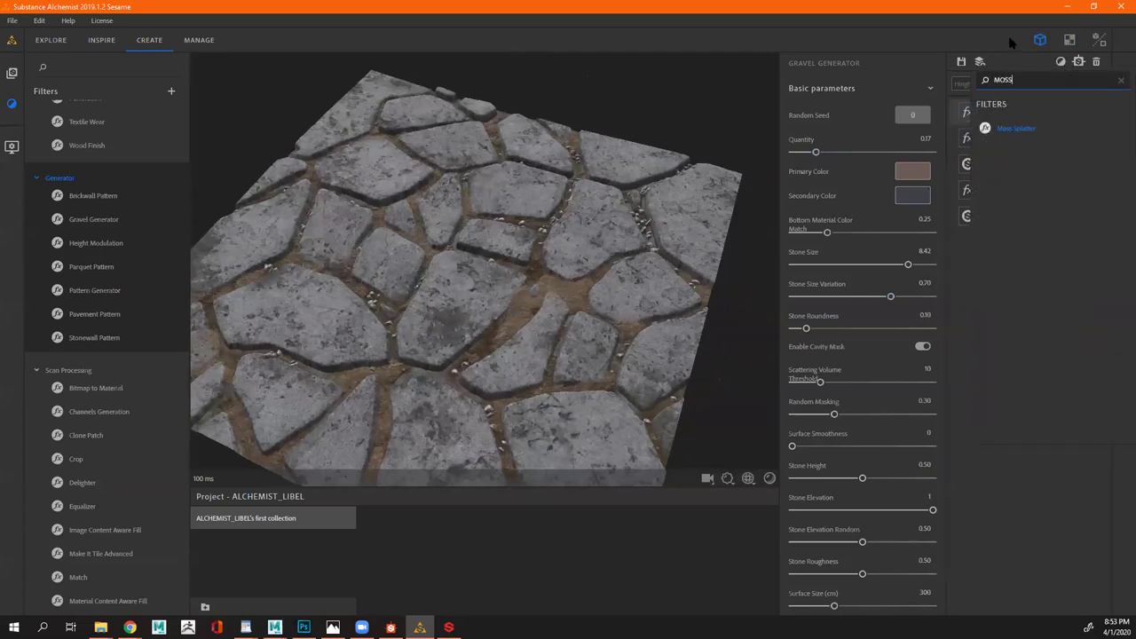
{"action": "left_click", "coordinate": [998, 129]}
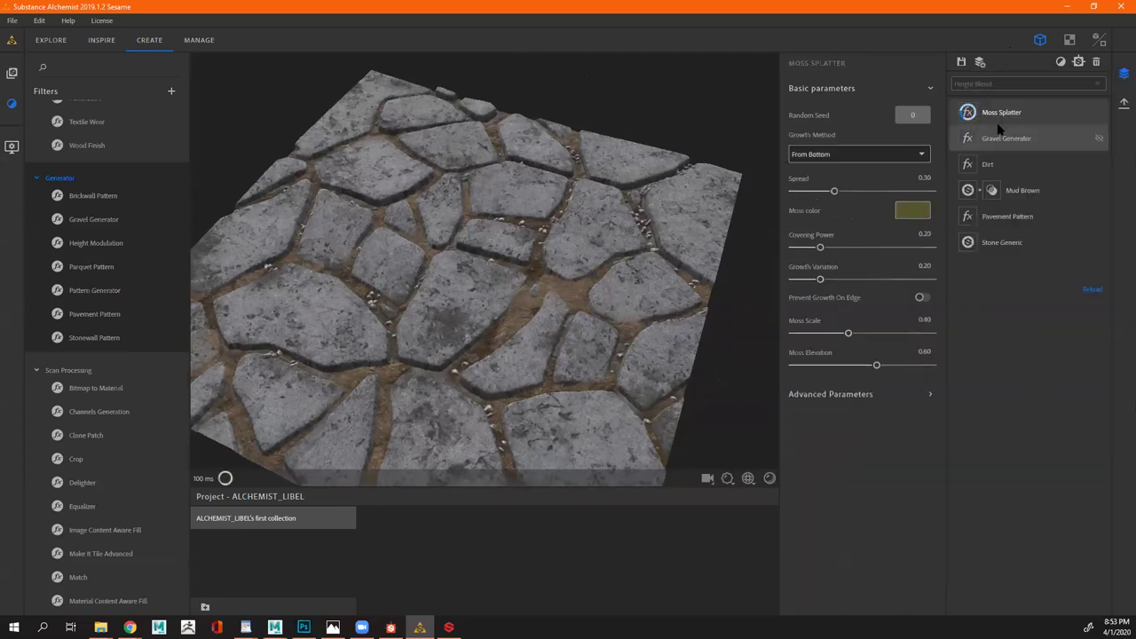
{"action": "left_click_drag", "start_coordinate": [610, 336], "coordinate": [577, 266]}
Reduce the Moss Splatter's spread to 0.15 and its covering power to 0, checking the moss from several angles
{"action": "left_click_drag", "start_coordinate": [833, 191], "coordinate": [811, 192]}
{"action": "left_click_drag", "start_coordinate": [820, 248], "coordinate": [796, 248]}
{"action": "left_click_drag", "start_coordinate": [580, 254], "coordinate": [501, 328]}
{"action": "left_click_drag", "start_coordinate": [796, 247], "coordinate": [792, 248]}
{"action": "left_click_drag", "start_coordinate": [811, 192], "coordinate": [812, 192]}
{"action": "left_click_drag", "start_coordinate": [578, 269], "coordinate": [500, 281]}
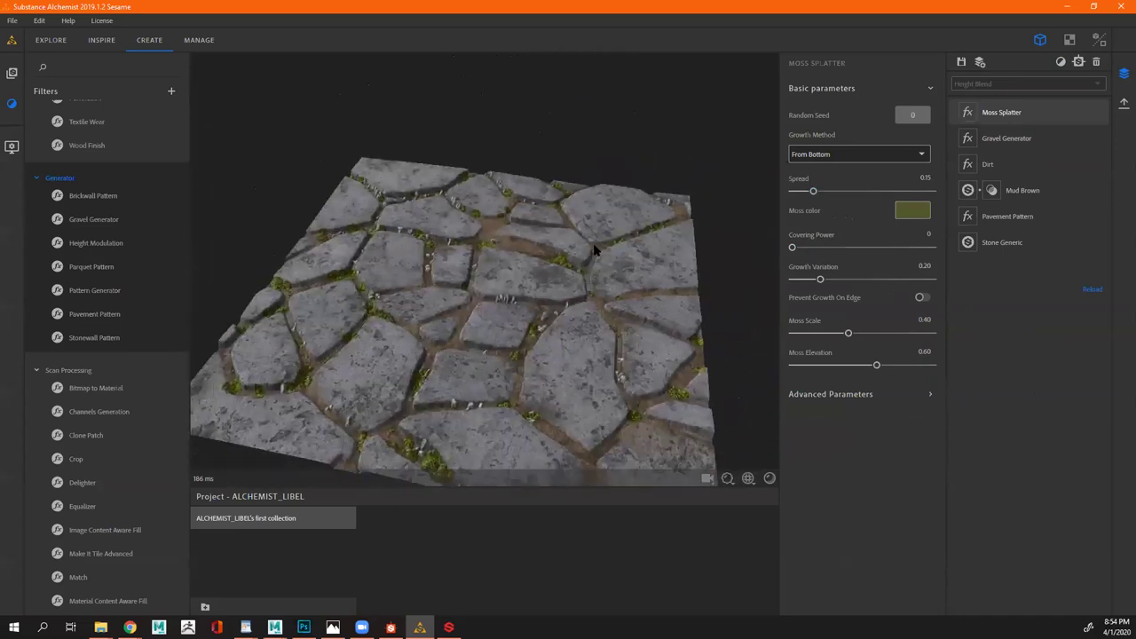
{"action": "left_click_drag", "start_coordinate": [623, 258], "coordinate": [674, 274]}
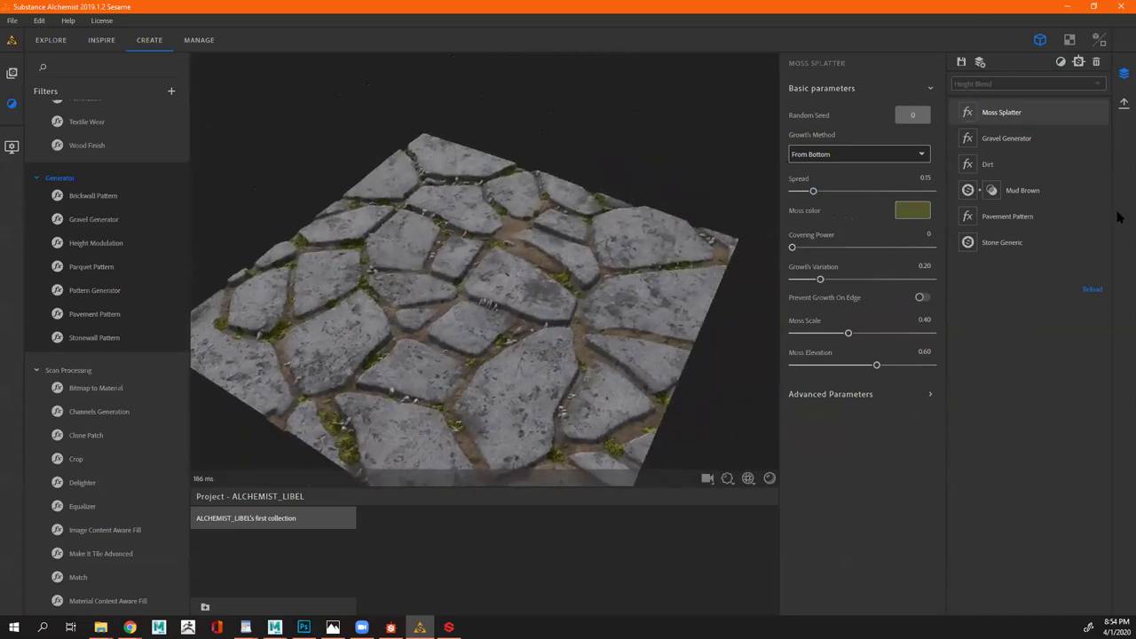
Change the Pavement Pattern's pattern type to Slate and inspect the updated material
{"action": "left_click", "coordinate": [1016, 217]}
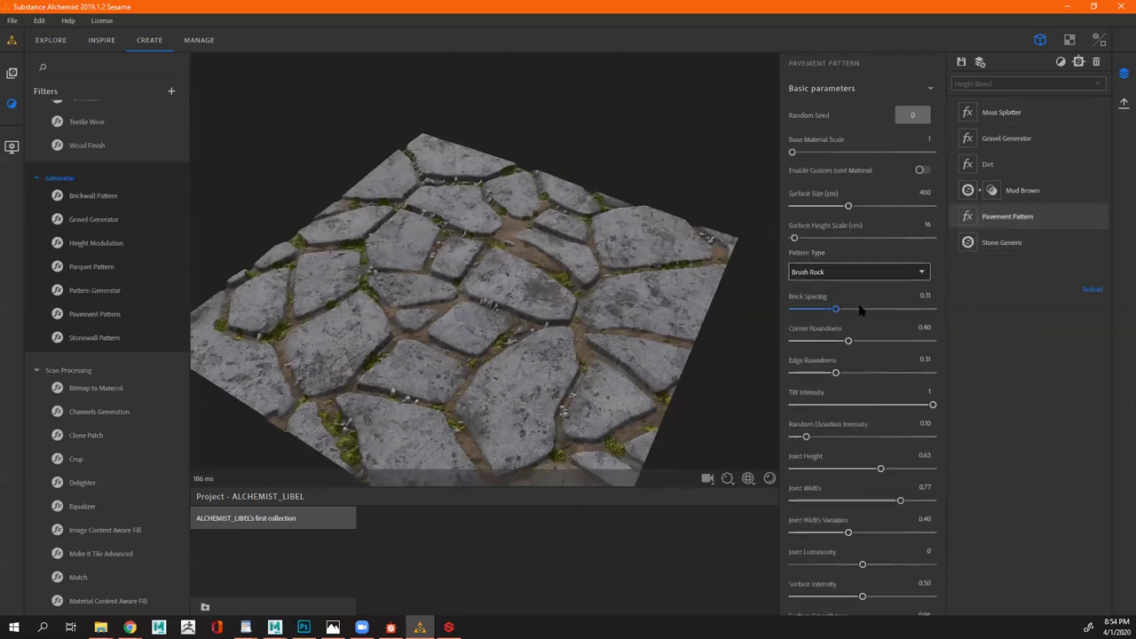
{"action": "left_click", "coordinate": [875, 273]}
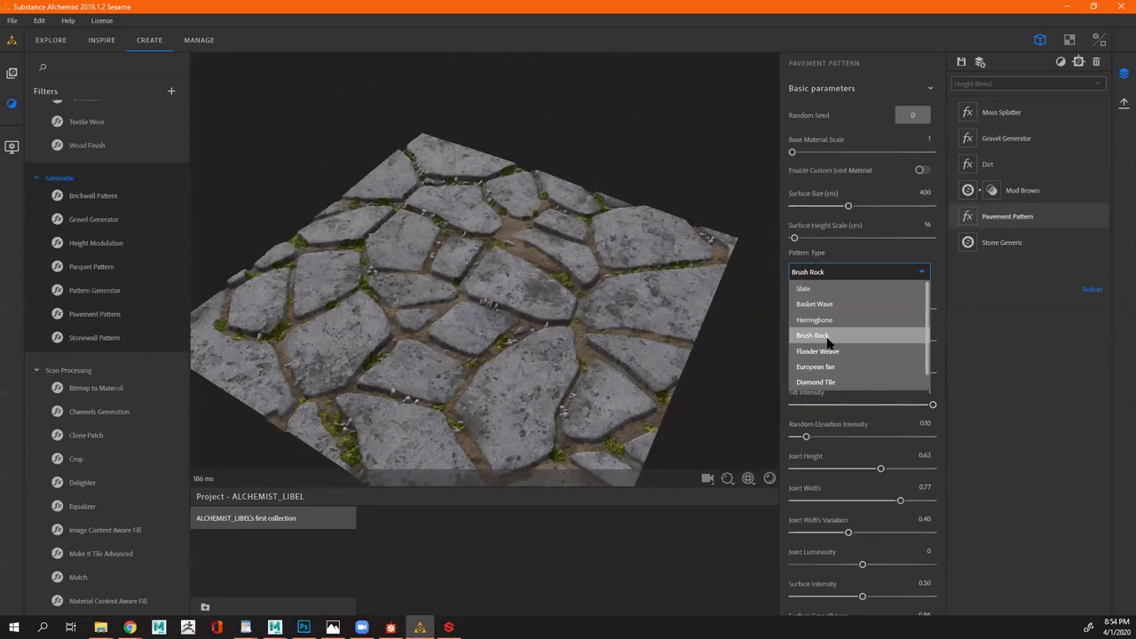
{"action": "left_click", "coordinate": [821, 289]}
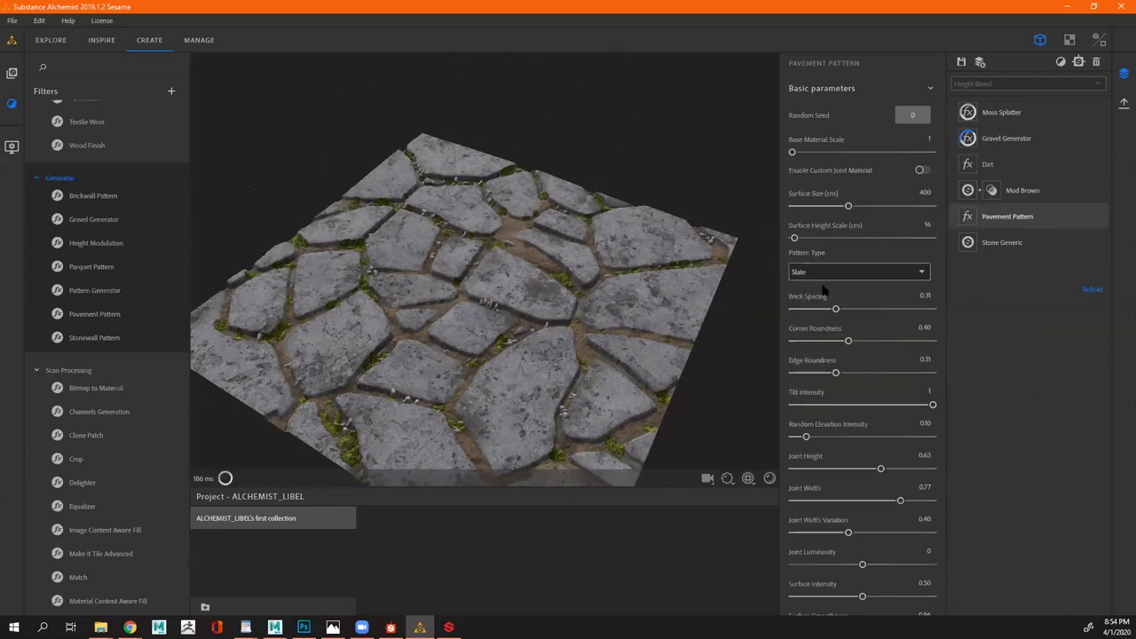
{"action": "left_click_drag", "start_coordinate": [578, 381], "coordinate": [584, 300]}
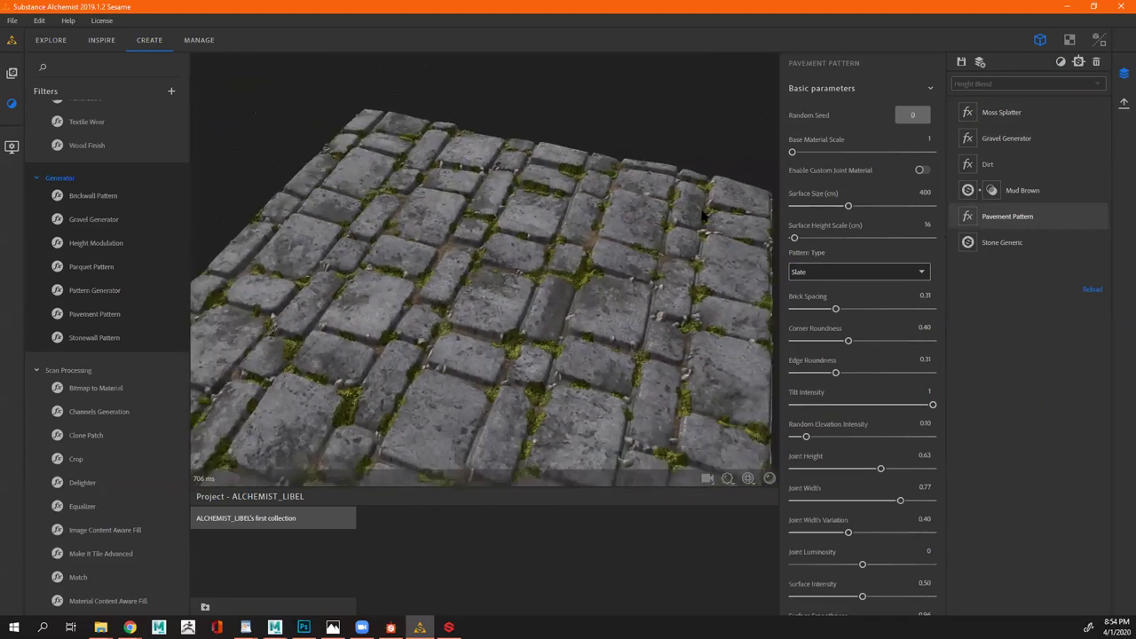
Search the filters for "WATER" and add the Water filter above Moss Splatter, viewing the wet stones at a low angle
{"action": "left_click", "coordinate": [1003, 112]}
{"action": "left_click", "coordinate": [1060, 63]}
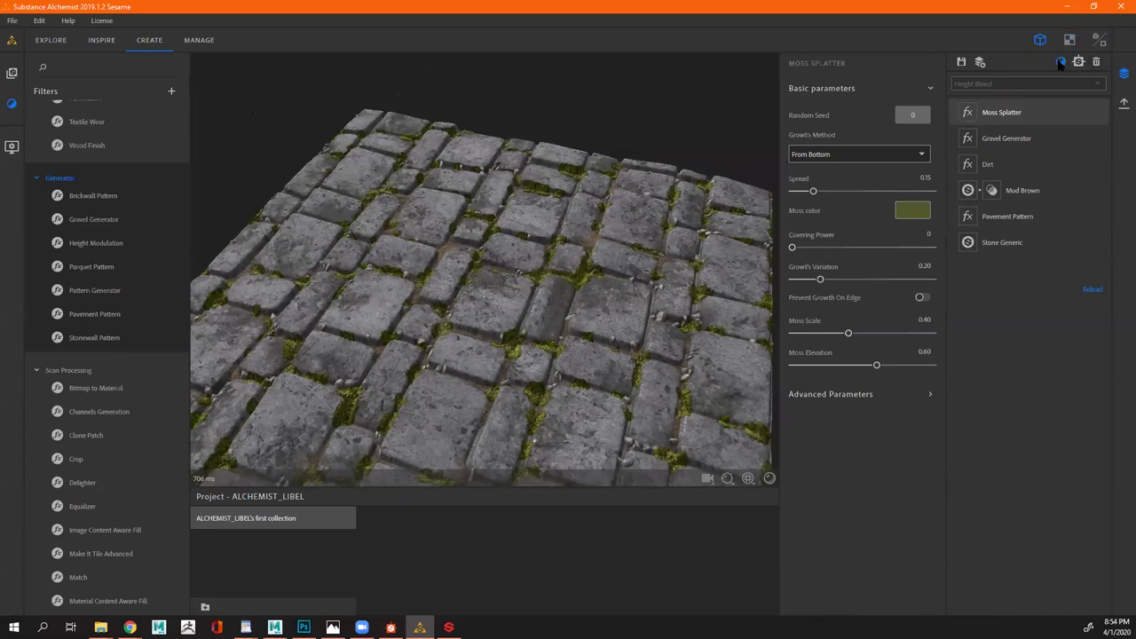
{"action": "type", "text": "WATER"}
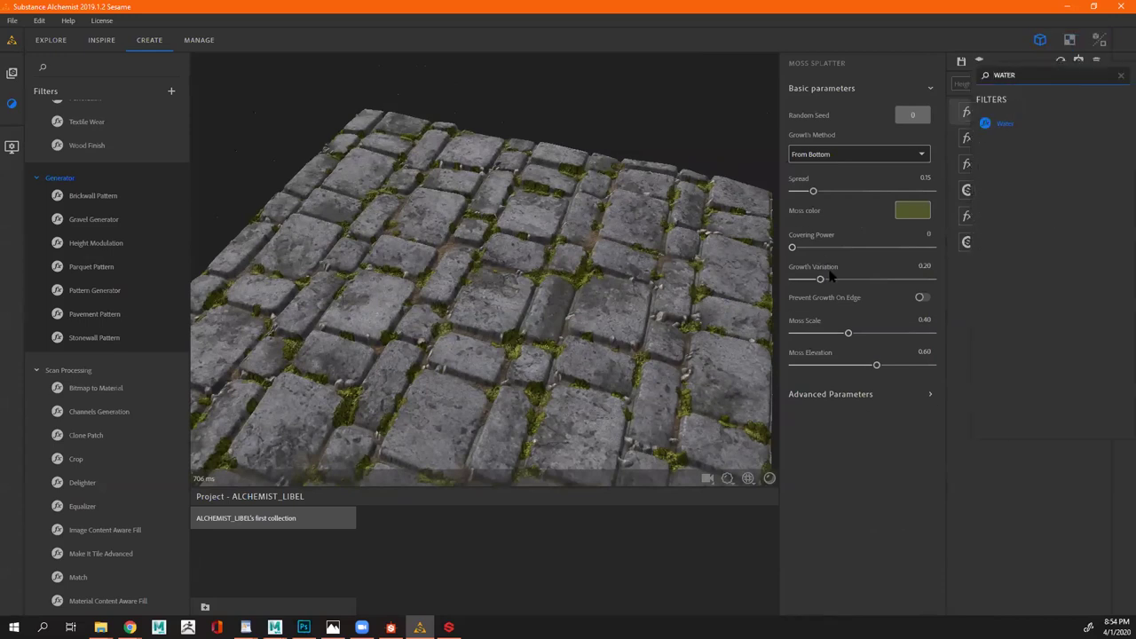
{"action": "key", "text": "Return"}
{"action": "left_click_drag", "start_coordinate": [482, 337], "coordinate": [582, 288]}
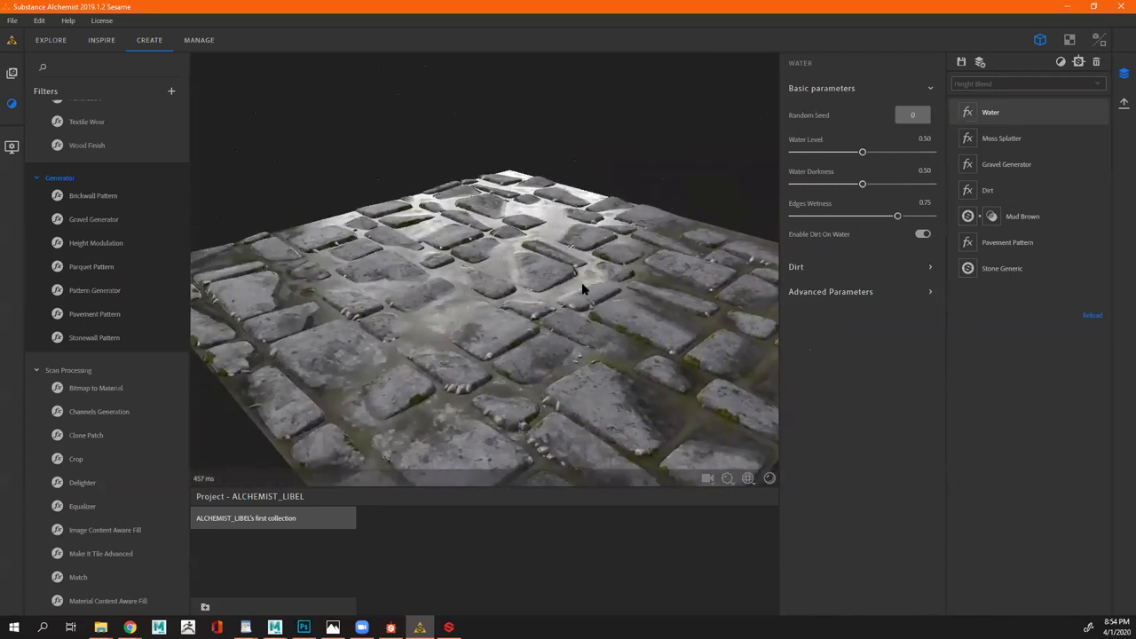
Change the Pavement Pattern filter's pattern type to Brush Rock
{"action": "left_click", "coordinate": [1000, 248]}
{"action": "left_click", "coordinate": [827, 272]}
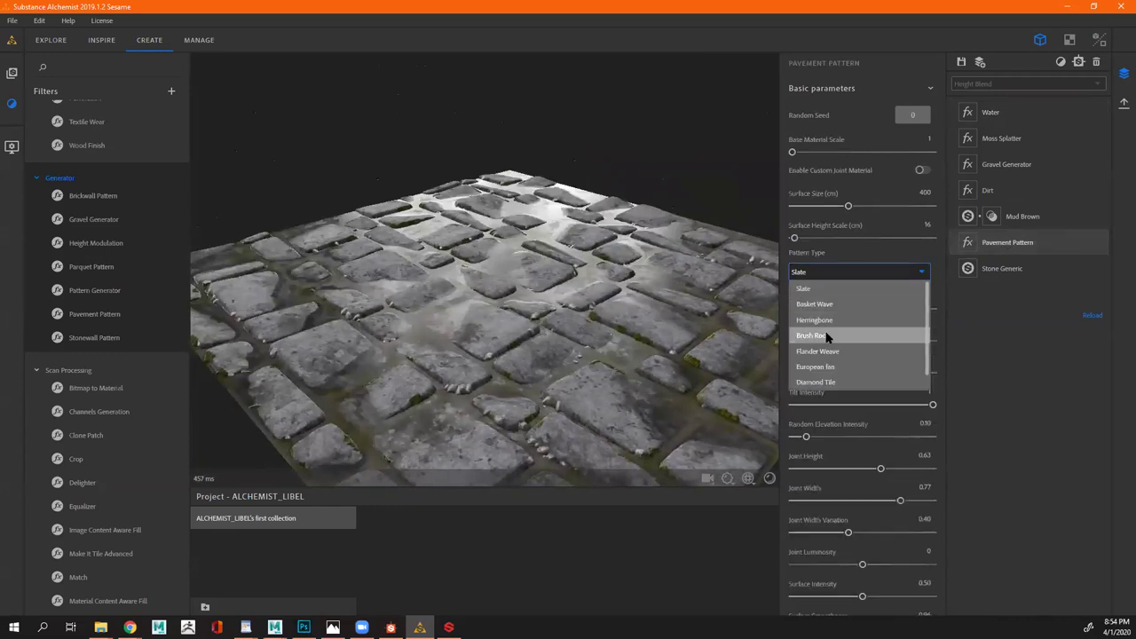
{"action": "left_click", "coordinate": [825, 336]}
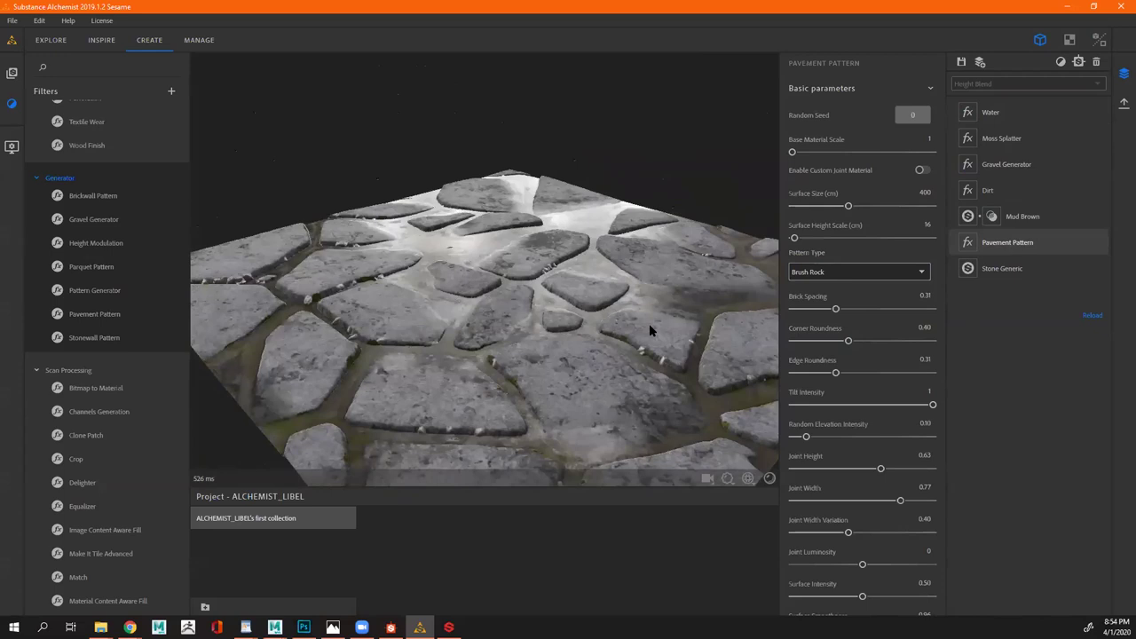
Lower the Water filter's water level to 0.33
{"action": "left_click", "coordinate": [999, 113]}
{"action": "left_click_drag", "start_coordinate": [875, 157], "coordinate": [838, 153]}
{"action": "left_click_drag", "start_coordinate": [550, 355], "coordinate": [511, 348]}
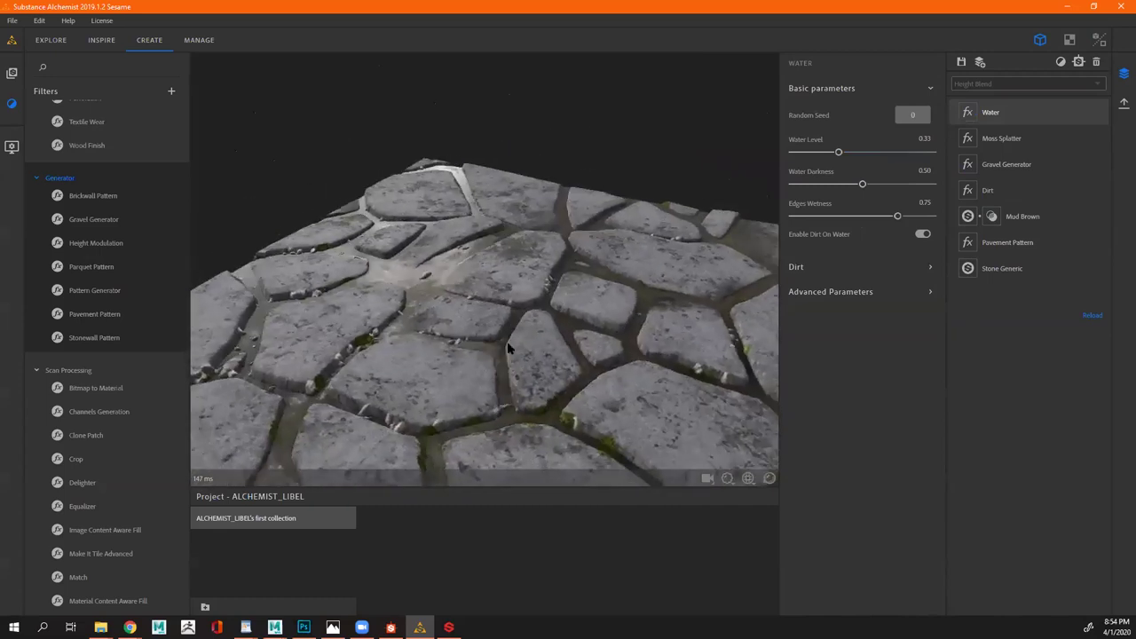
Add the Powdery Snow with Marks material as the top layer of the stack, above Water
{"action": "left_click", "coordinate": [1062, 63]}
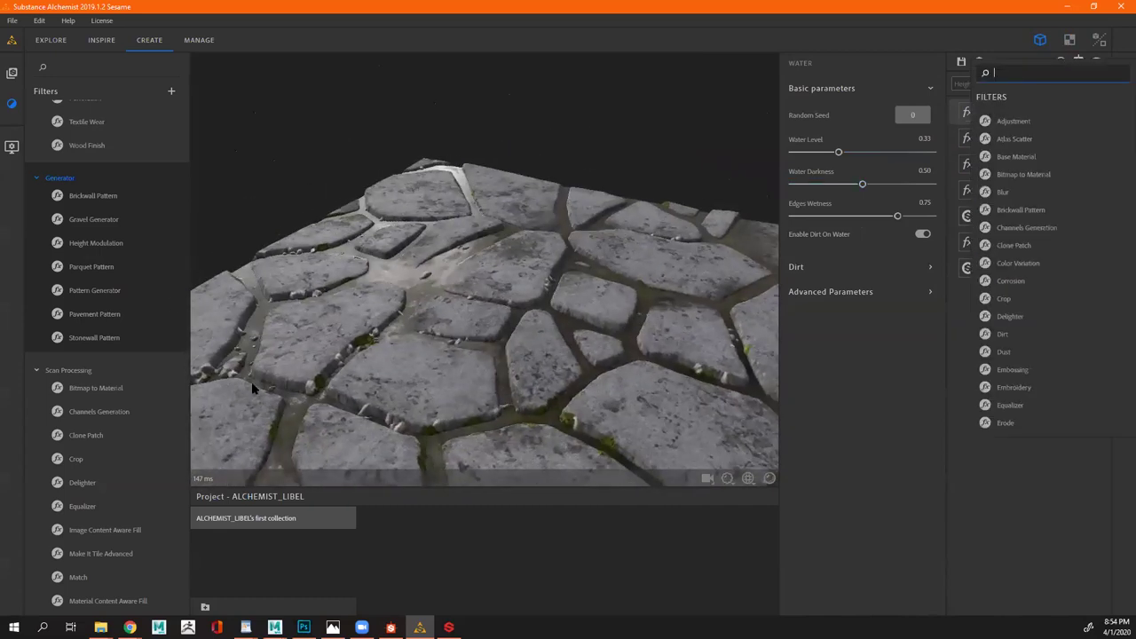
{"action": "left_click", "coordinate": [12, 73]}
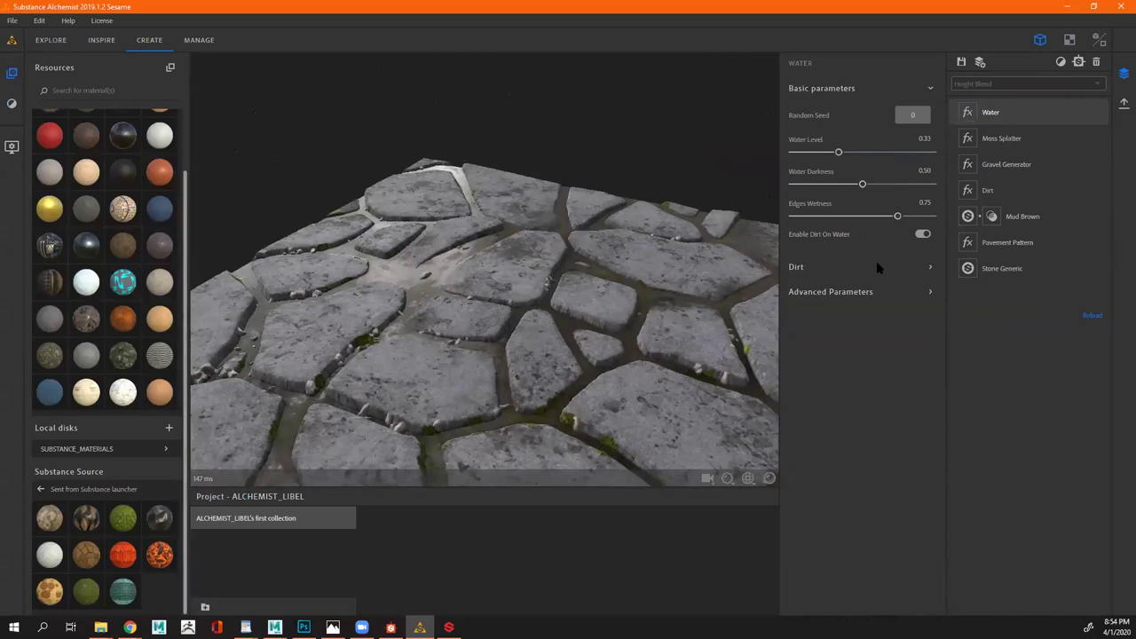
{"action": "left_click_drag", "start_coordinate": [88, 293], "coordinate": [1041, 106]}
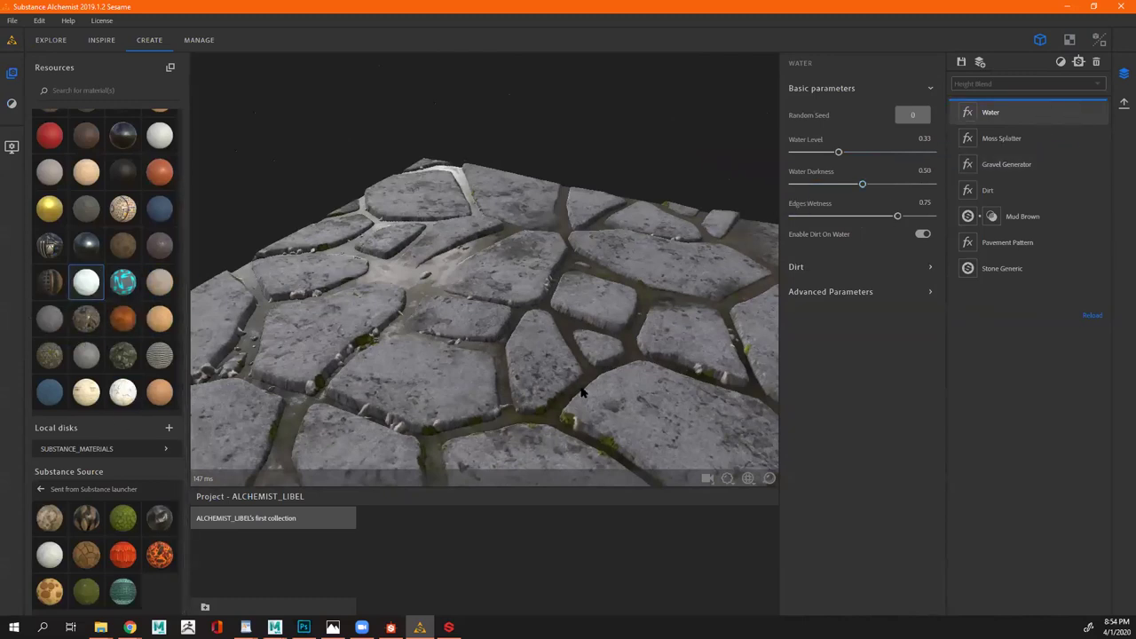
{"action": "left_click_drag", "start_coordinate": [557, 359], "coordinate": [496, 311]}
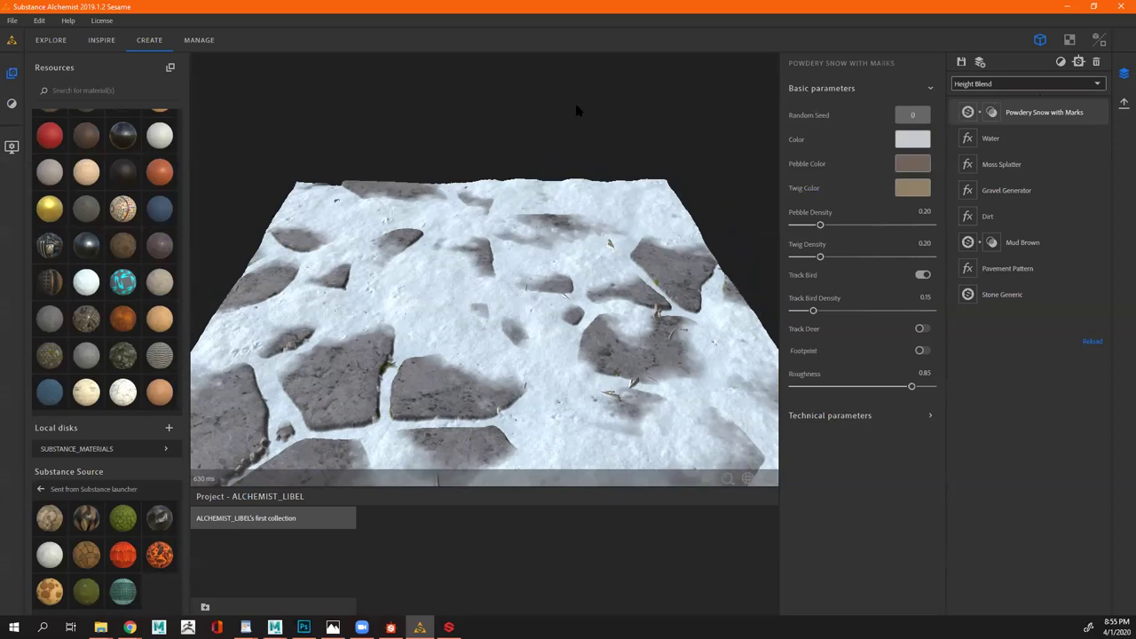
{"action": "scroll", "coordinate": [574, 418], "scroll_direction": "up", "scroll_amount": 3}
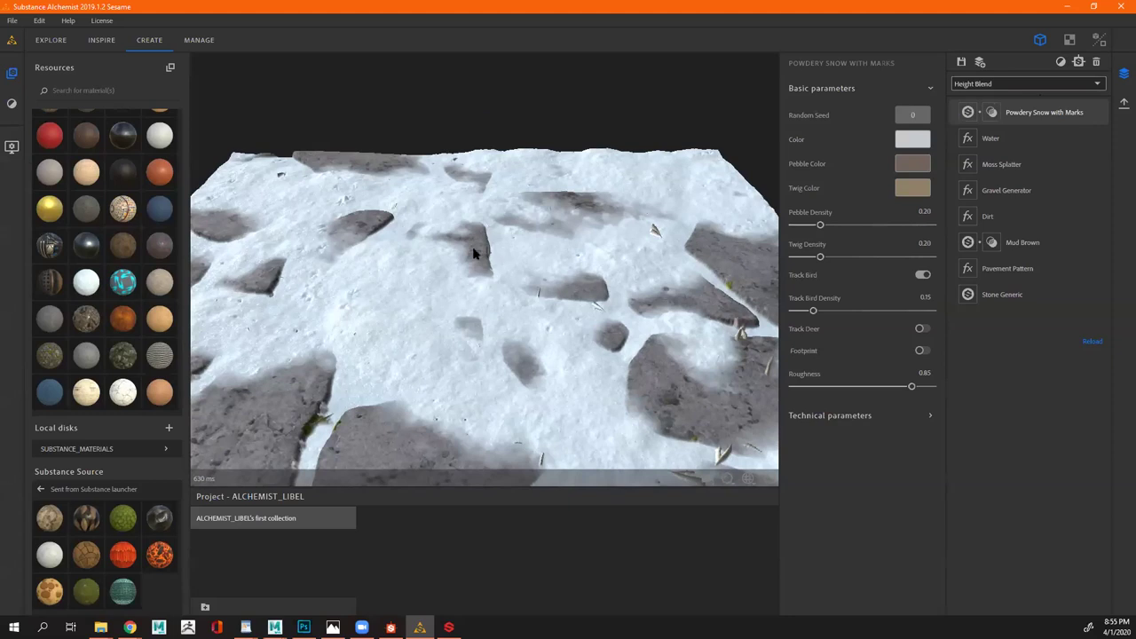
{"action": "left_click_drag", "start_coordinate": [510, 323], "coordinate": [486, 320]}
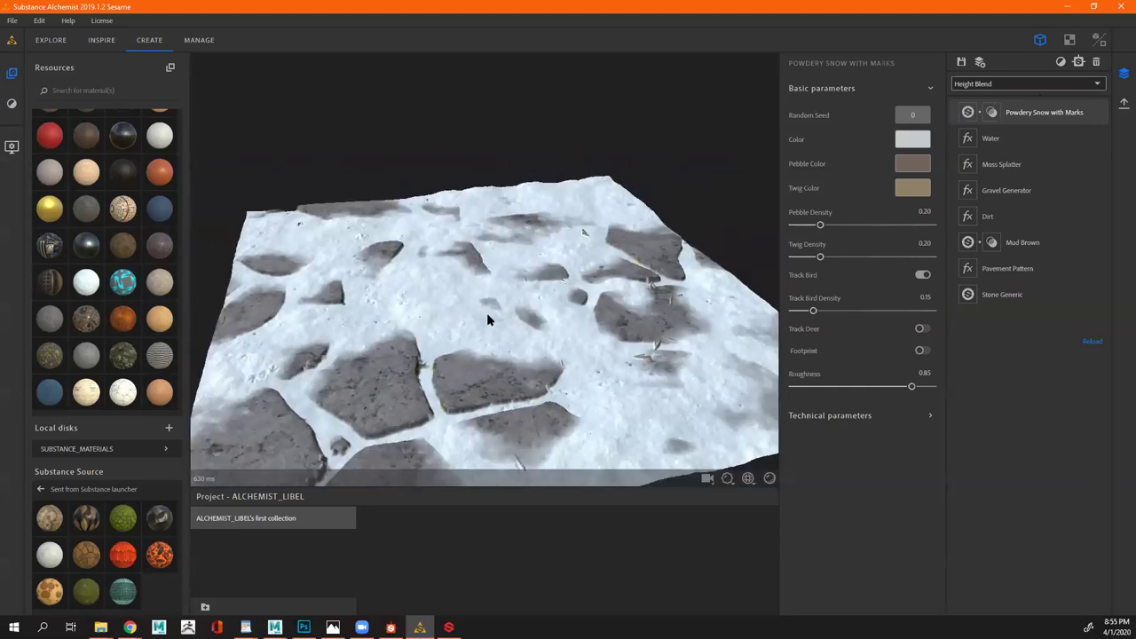
{"action": "left_click_drag", "start_coordinate": [481, 318], "coordinate": [497, 264]}
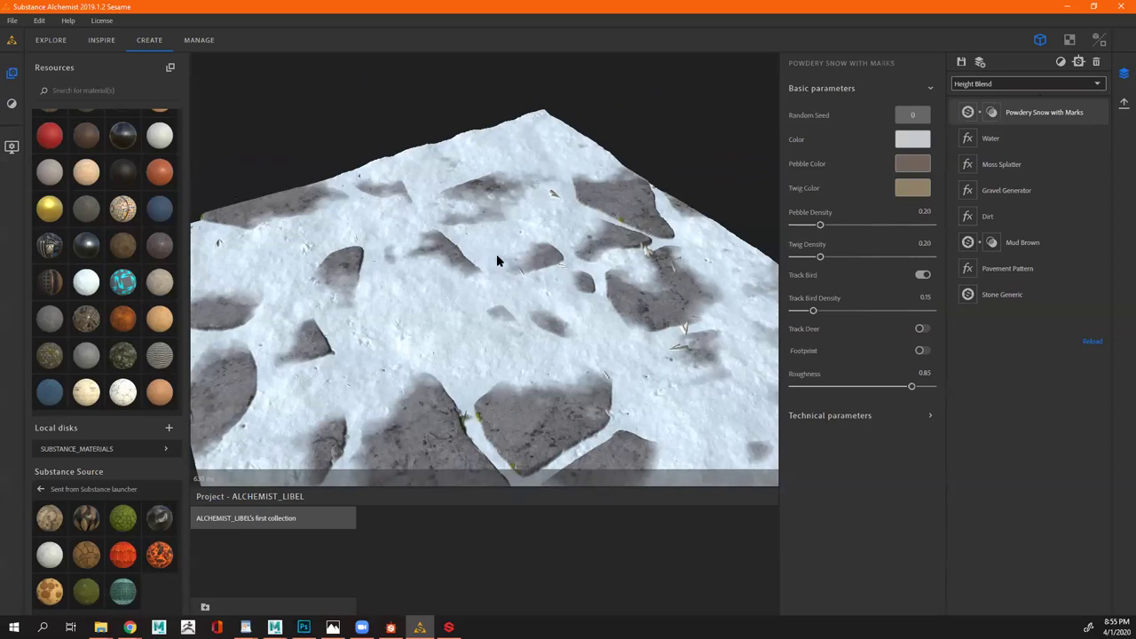
{"action": "left_click_drag", "start_coordinate": [480, 308], "coordinate": [461, 312]}
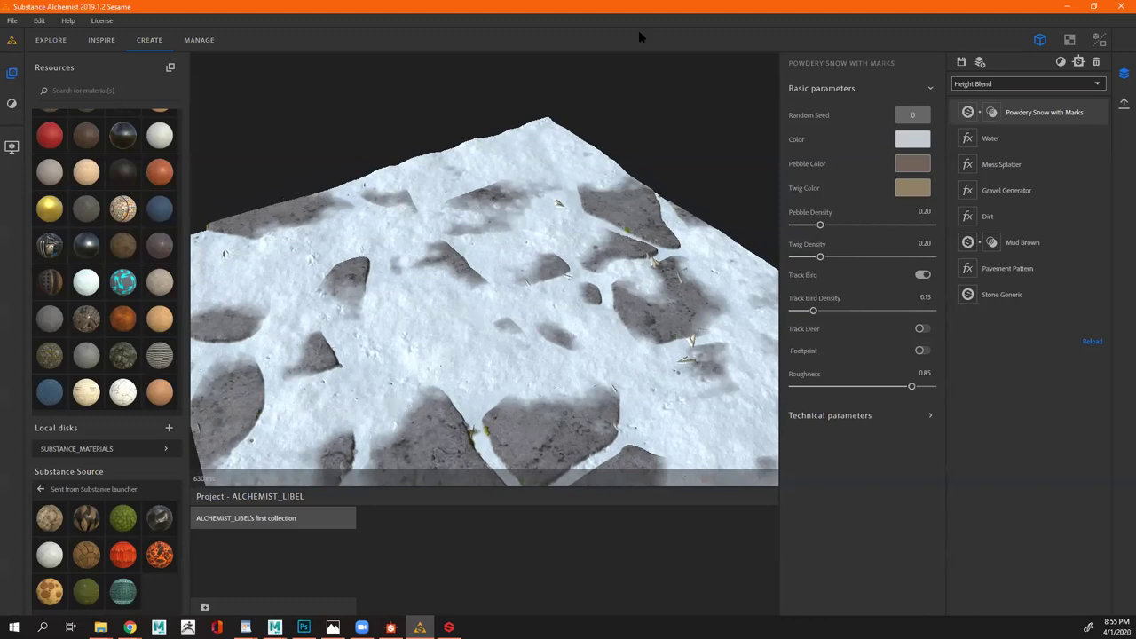
{"action": "left_click", "coordinate": [11, 145]}
{"action": "left_click", "coordinate": [71, 140]}
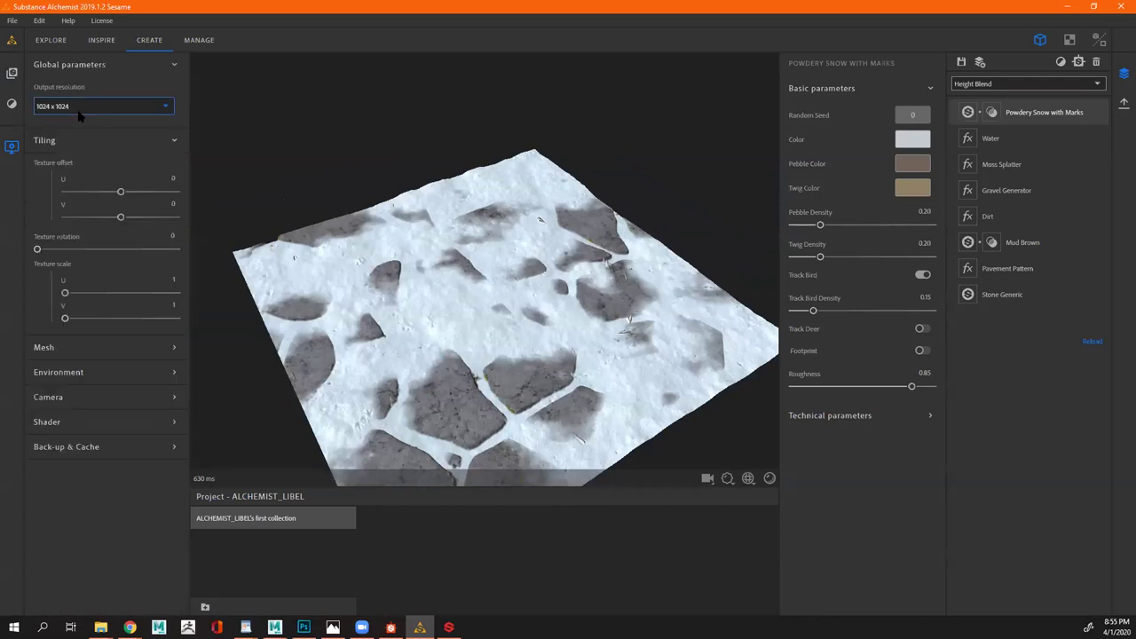
{"action": "left_click", "coordinate": [67, 108]}
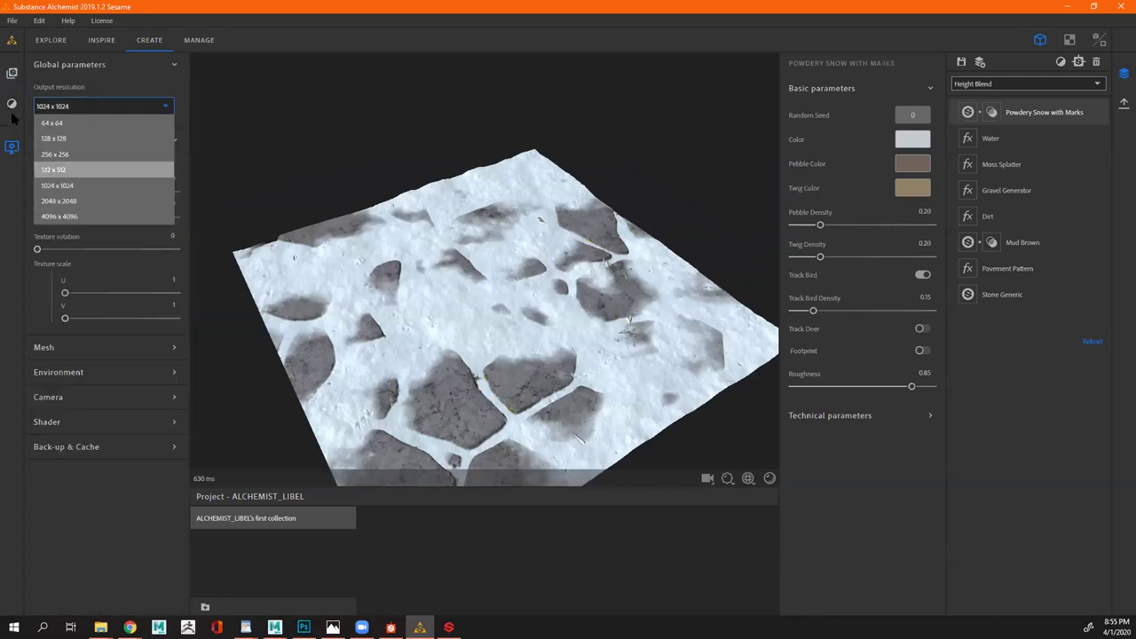
{"action": "left_click", "coordinate": [11, 106]}
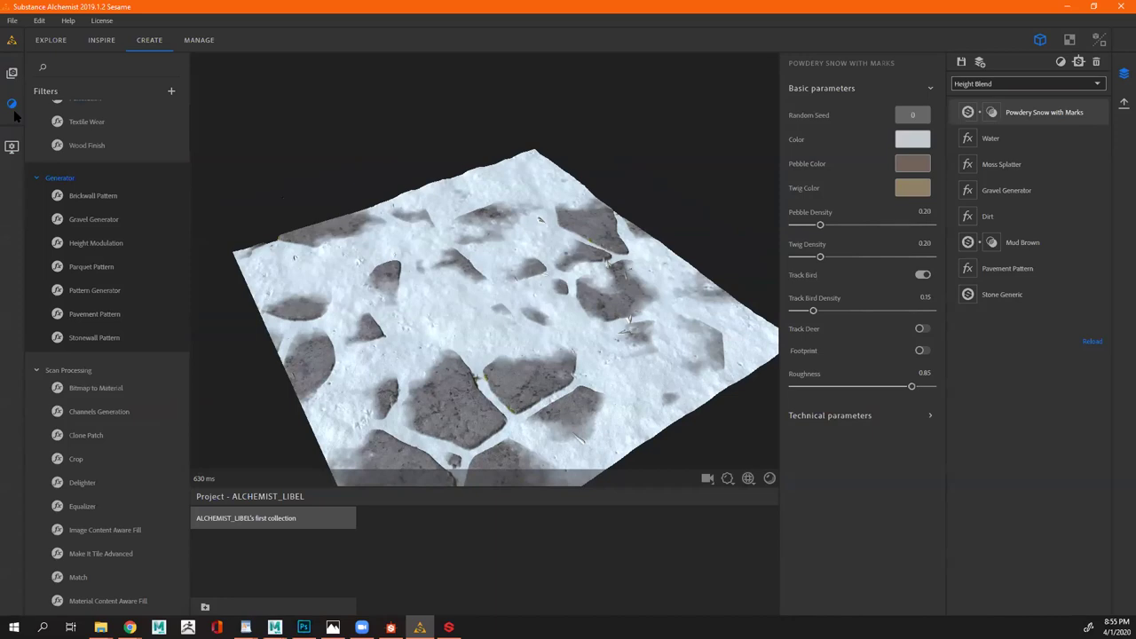
Display the snowy pavement material on the Sphere preview mesh
{"action": "left_click", "coordinate": [12, 146]}
{"action": "left_click", "coordinate": [53, 347]}
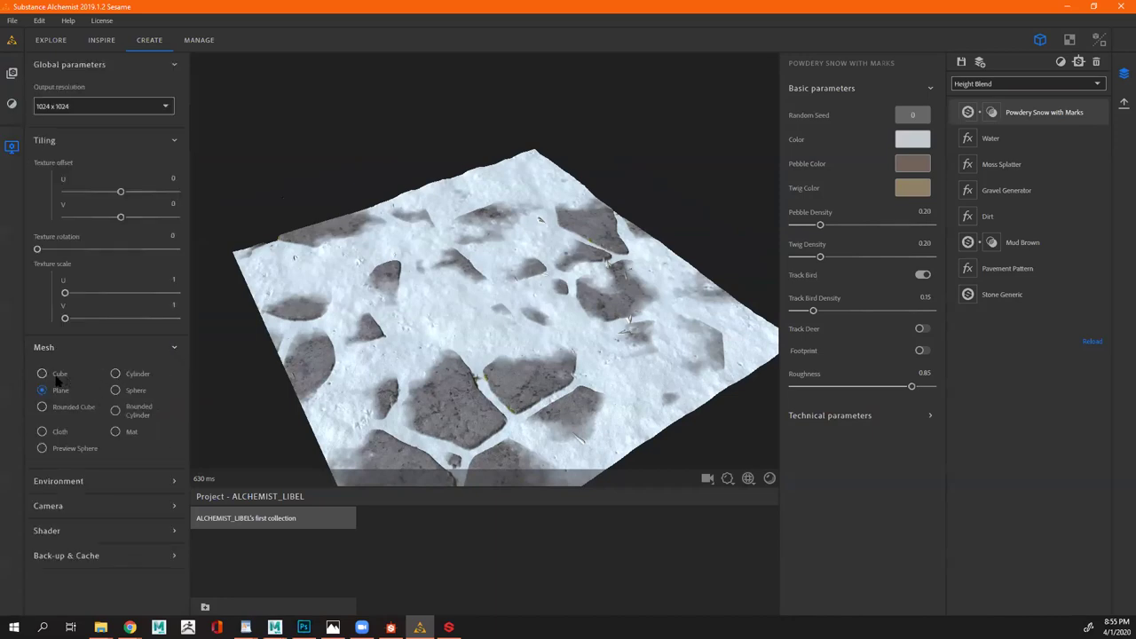
{"action": "left_click", "coordinate": [115, 390]}
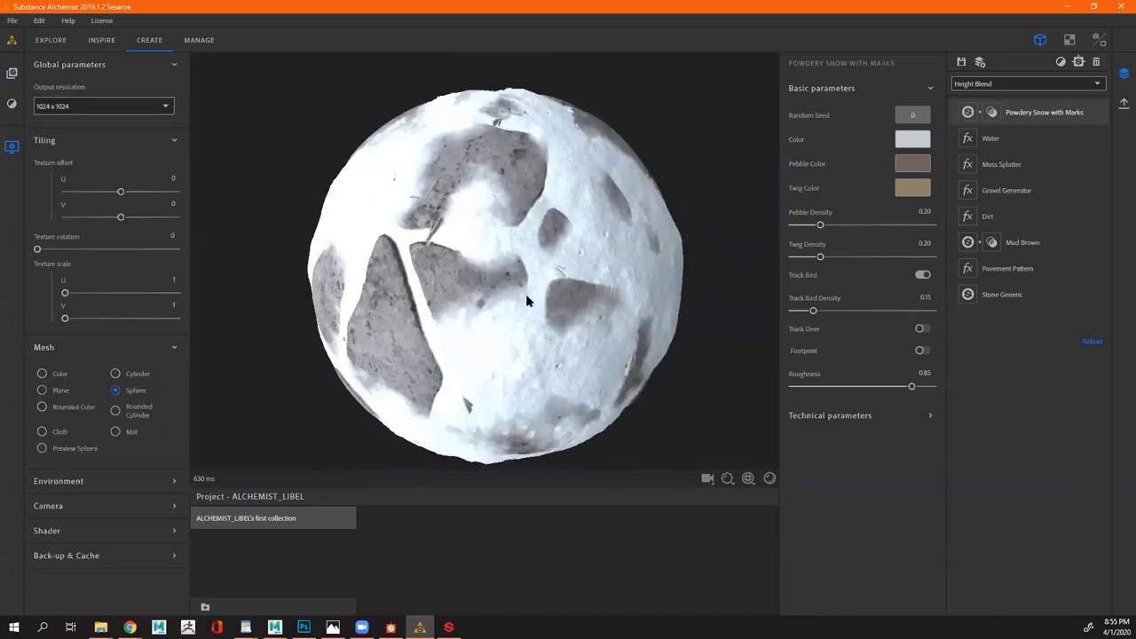
Set the texture scale to 2 in both U and V
{"action": "left_click", "coordinate": [748, 478]}
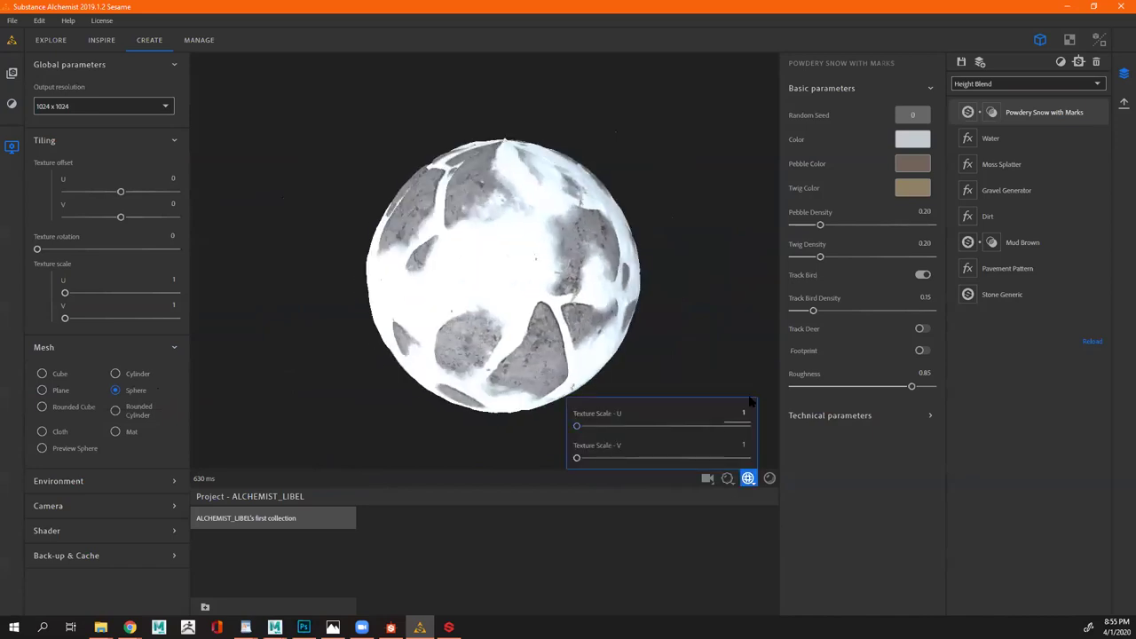
{"action": "double_click", "coordinate": [744, 412]}
{"action": "type", "text": "2"}
{"action": "key", "text": "Return"}
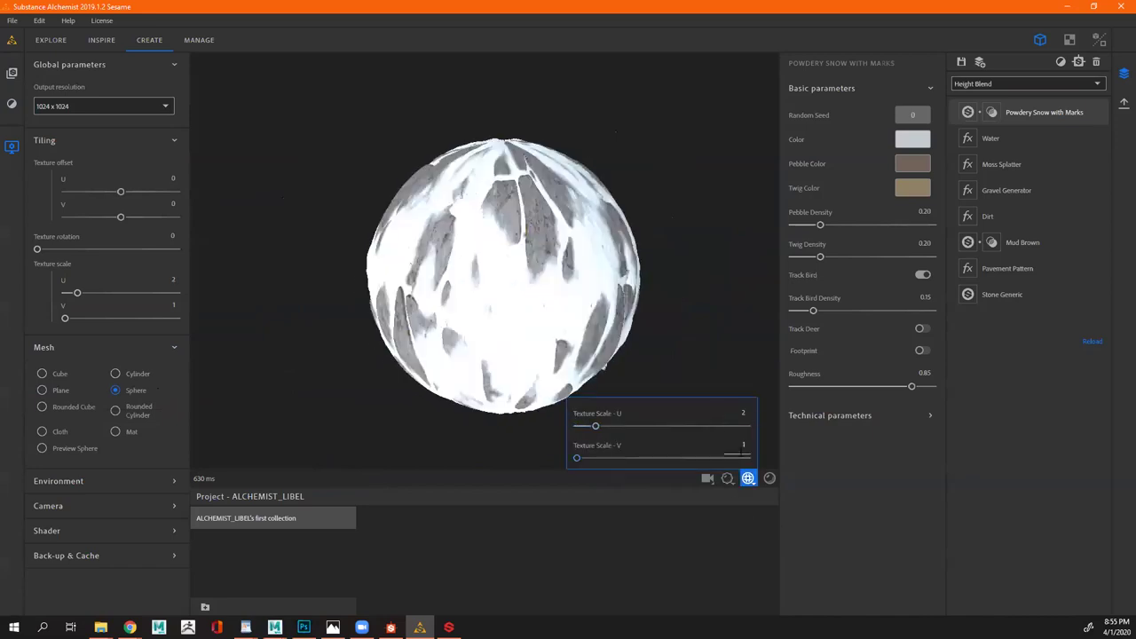
{"action": "type", "text": "2"}
{"action": "key", "text": "Return"}
{"action": "left_click", "coordinate": [747, 478]}
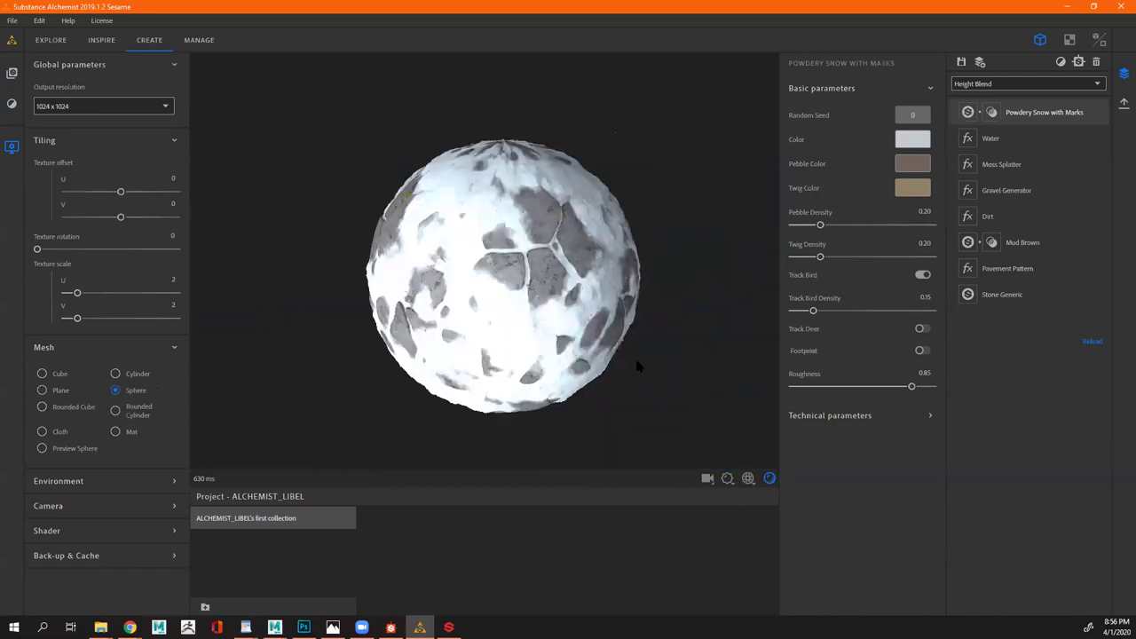
{"action": "mouse_move", "coordinate": [502, 343]}
{"action": "left_mouse_down"}
{"action": "mouse_move", "coordinate": [570, 344]}
{"action": "mouse_move", "coordinate": [682, 312]}
{"action": "mouse_move", "coordinate": [444, 331]}
{"action": "mouse_move", "coordinate": [558, 367]}
{"action": "mouse_move", "coordinate": [496, 336]}
{"action": "left_mouse_up"}
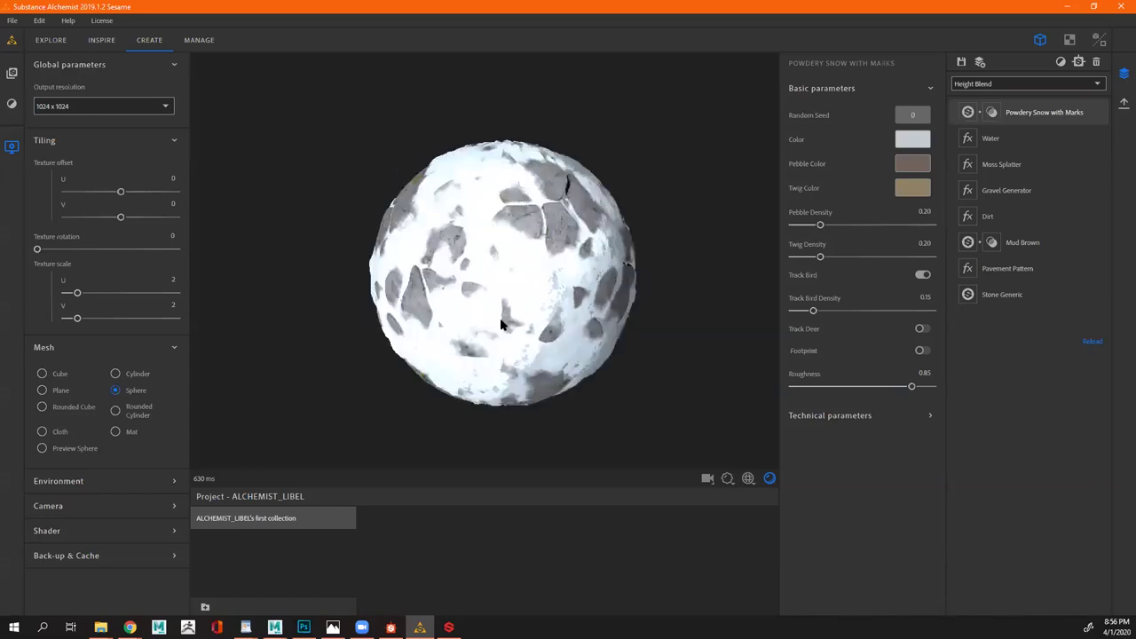
Preview the material on the Cube mesh and return the preview mesh to Plane
{"action": "left_click", "coordinate": [62, 375]}
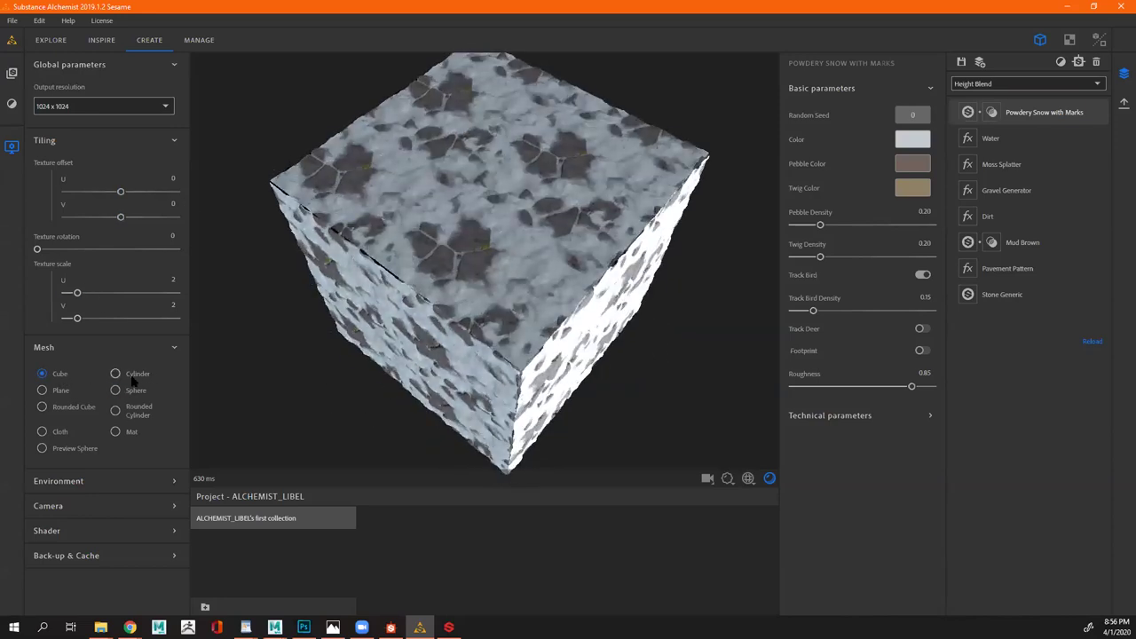
{"action": "left_click", "coordinate": [133, 391]}
{"action": "left_click", "coordinate": [46, 391]}
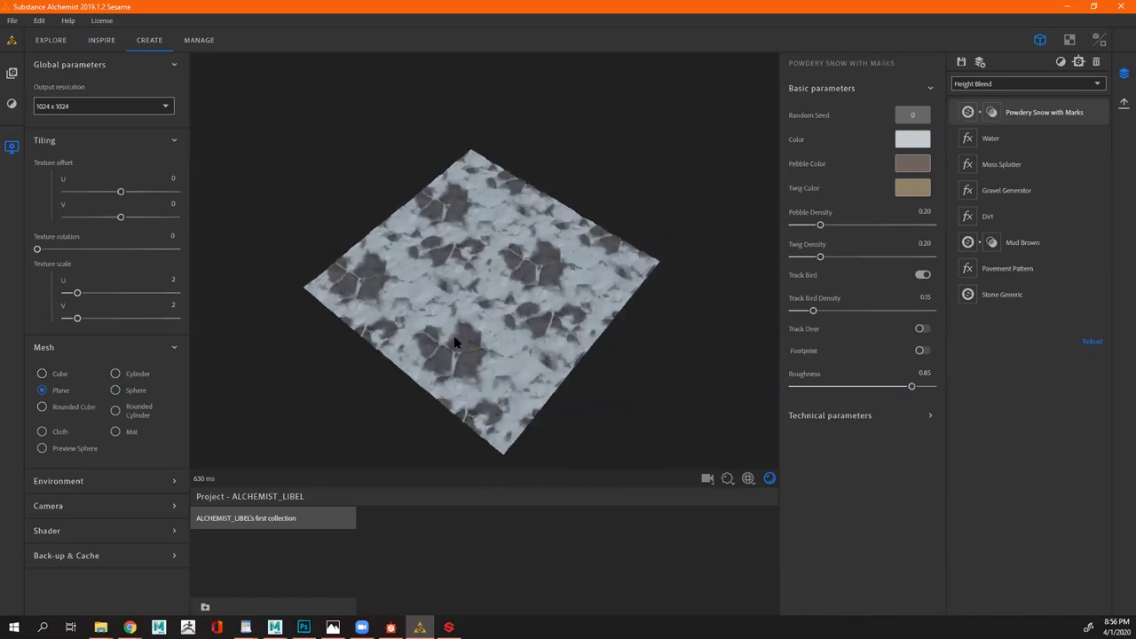
Hide the Powdery Snow with Marks layer
{"action": "scroll", "coordinate": [616, 332], "scroll_direction": "up", "scroll_amount": 5}
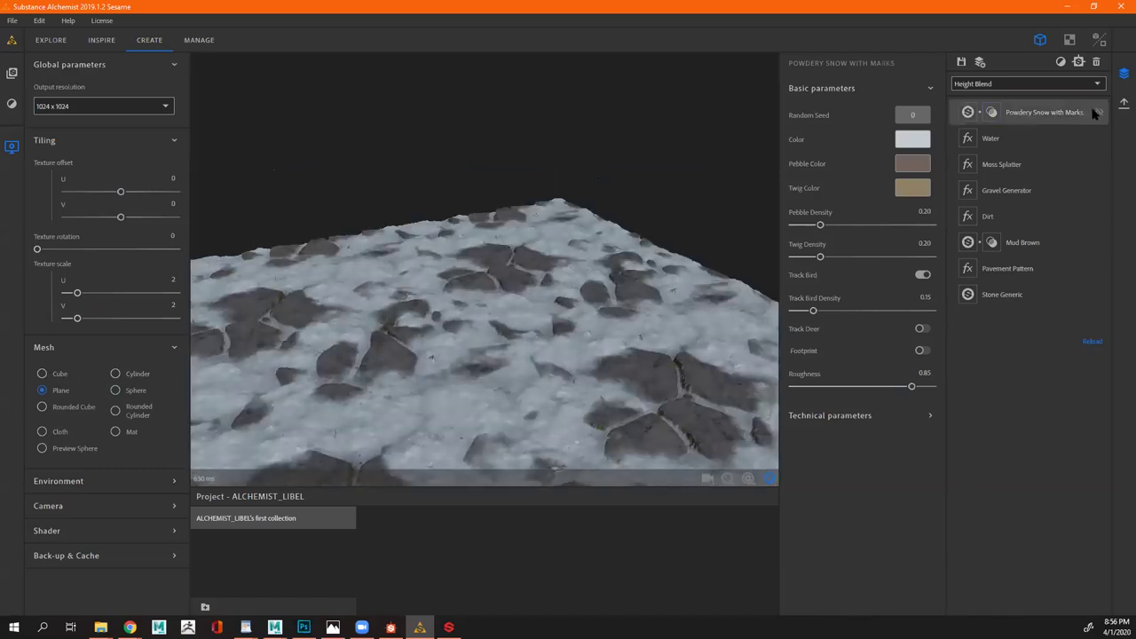
{"action": "left_click", "coordinate": [1098, 111]}
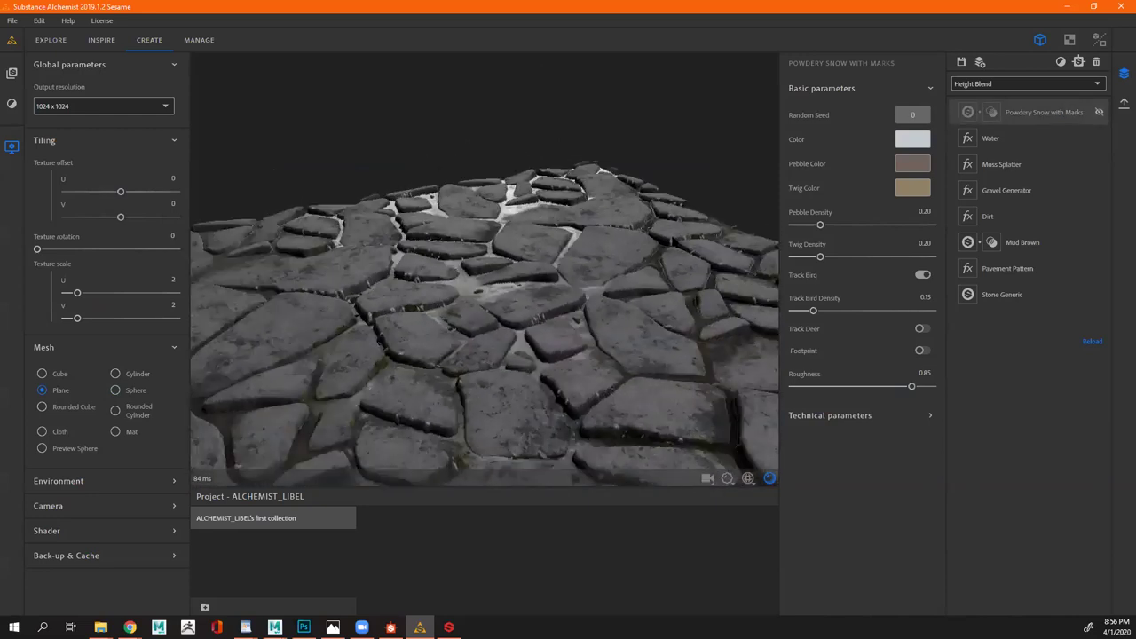
Examine the output maps and file formats offered for exporting the current material, cancel the export and return to the layer stack
{"action": "left_click", "coordinate": [1122, 103]}
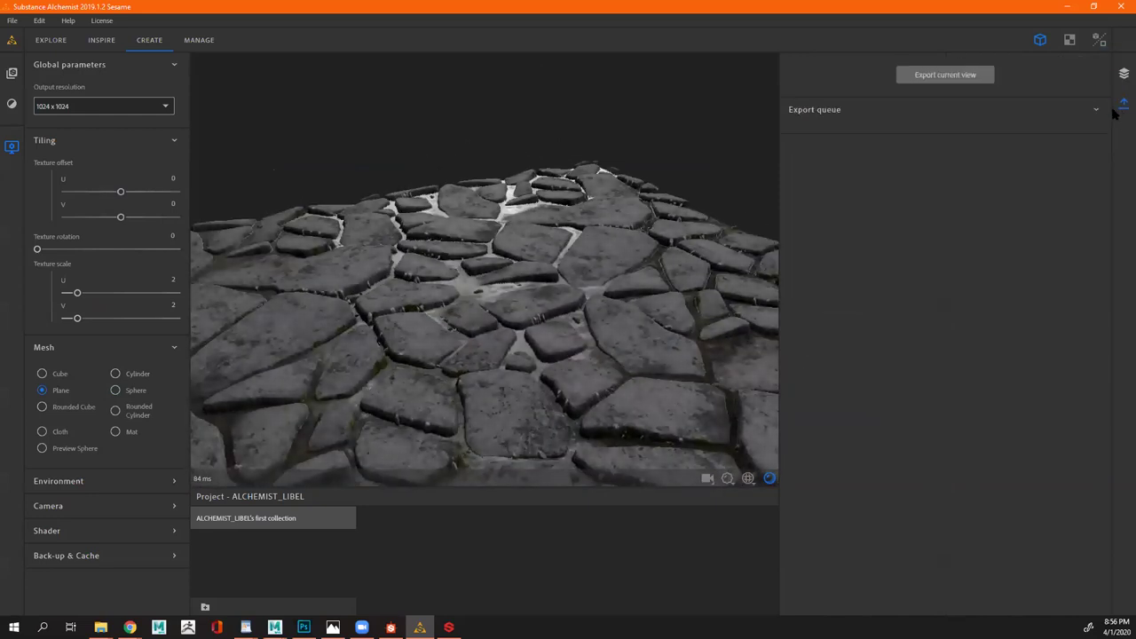
{"action": "left_click", "coordinate": [982, 76]}
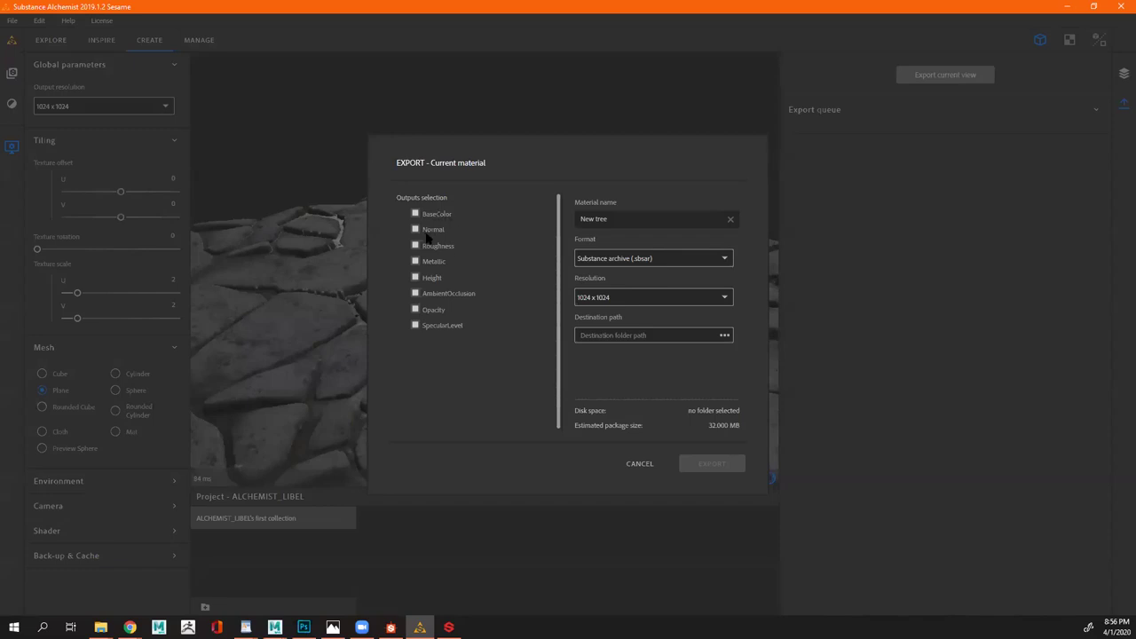
{"action": "left_click", "coordinate": [667, 264]}
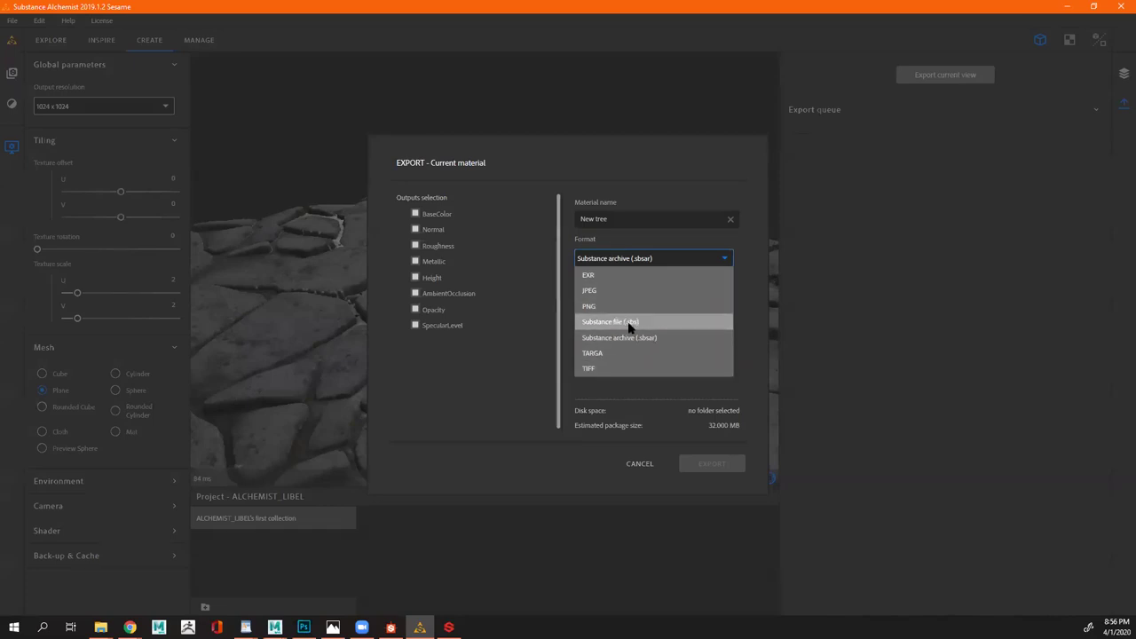
{"action": "left_click", "coordinate": [642, 463]}
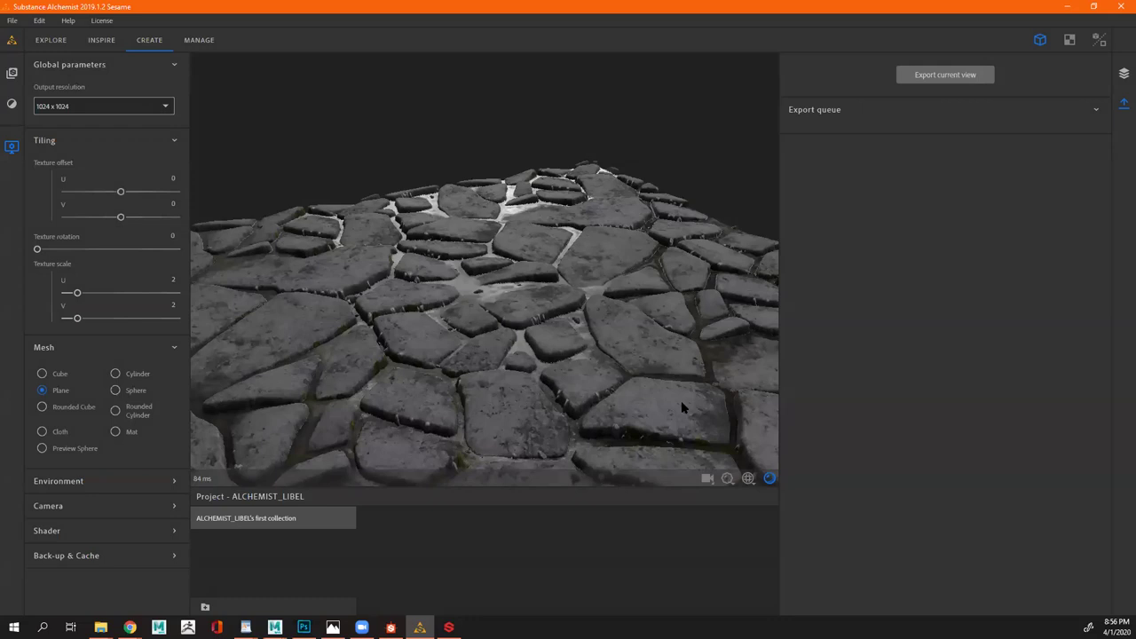
{"action": "left_click", "coordinate": [1122, 75]}
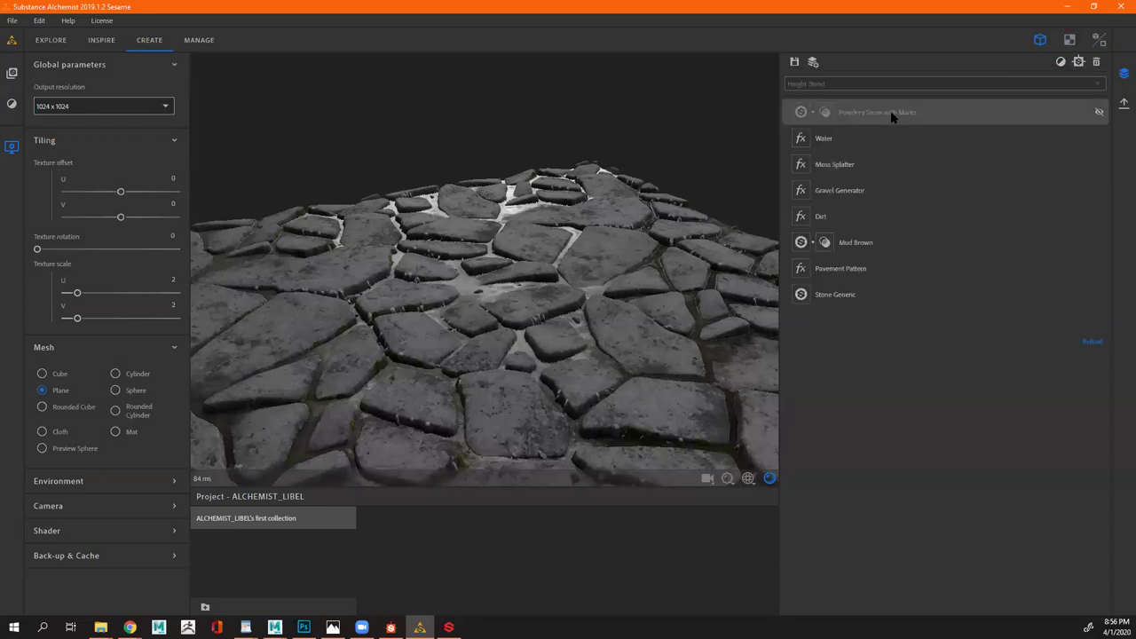
Light the stone pavement with the Panorama environment and rotate the environment to 0.11
{"action": "left_click_drag", "start_coordinate": [710, 231], "coordinate": [266, 426]}
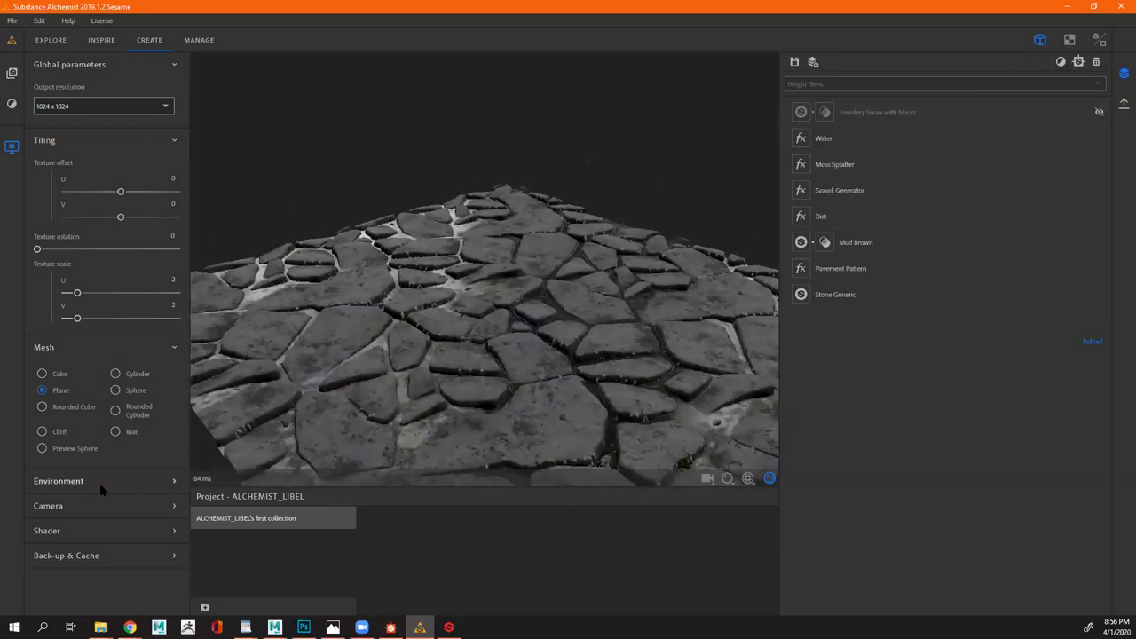
{"action": "left_click", "coordinate": [84, 481]}
{"action": "scroll", "coordinate": [84, 481], "scroll_direction": "down", "scroll_amount": 3}
{"action": "mouse_move", "coordinate": [50, 409]}
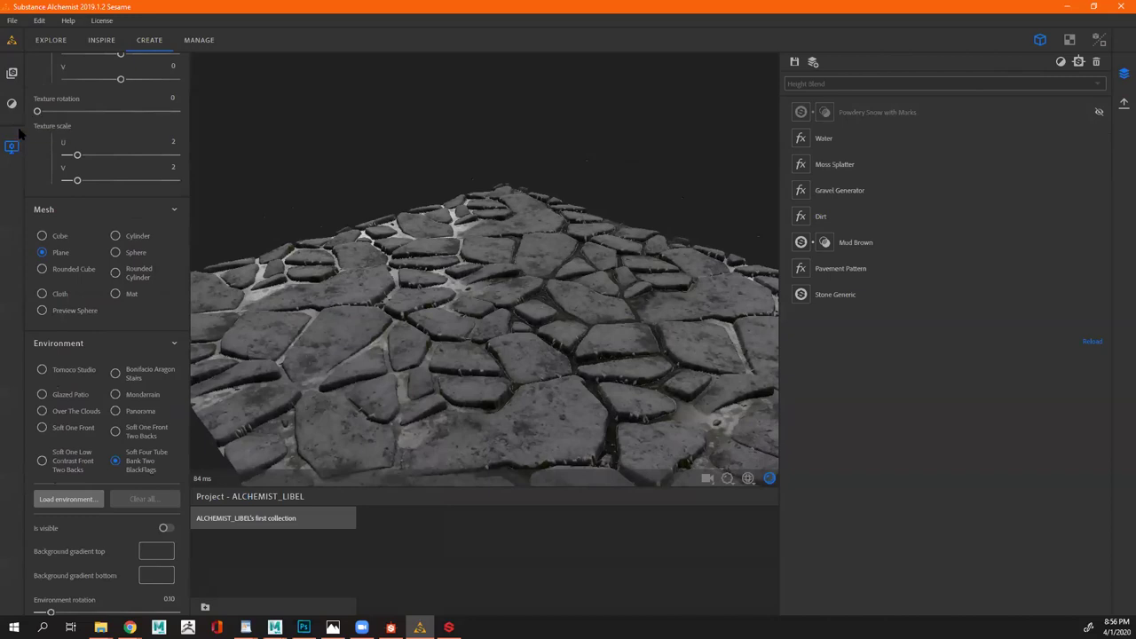
{"action": "scroll", "coordinate": [149, 327], "scroll_direction": "up", "scroll_amount": 3}
{"action": "scroll", "coordinate": [149, 448], "scroll_direction": "down", "scroll_amount": 3}
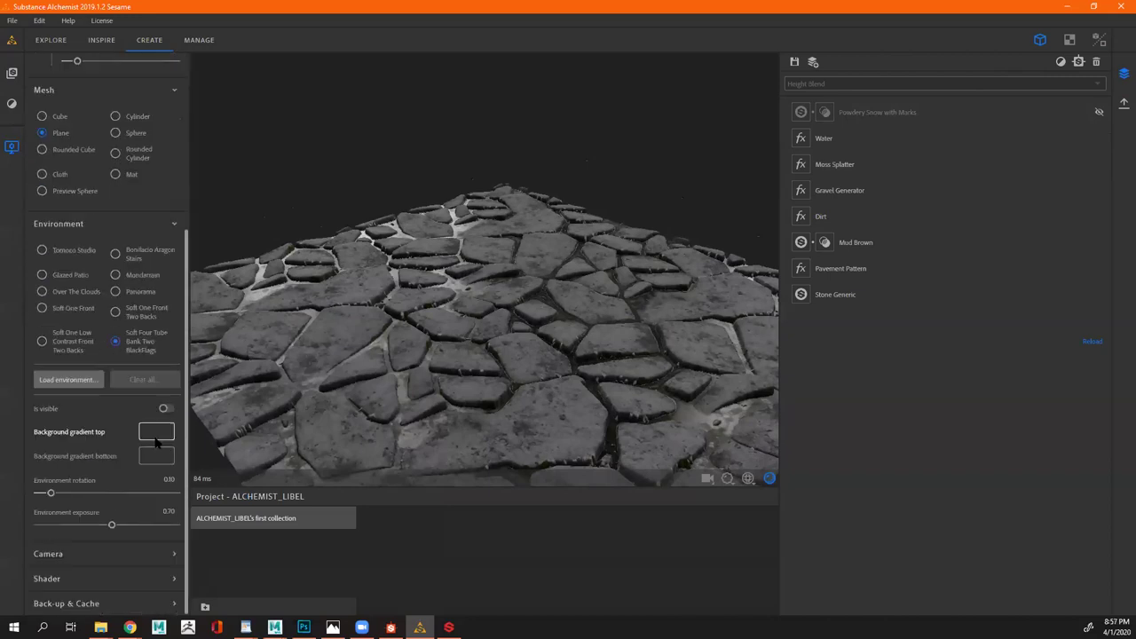
{"action": "mouse_move", "coordinate": [127, 313]}
{"action": "left_click", "coordinate": [132, 292]}
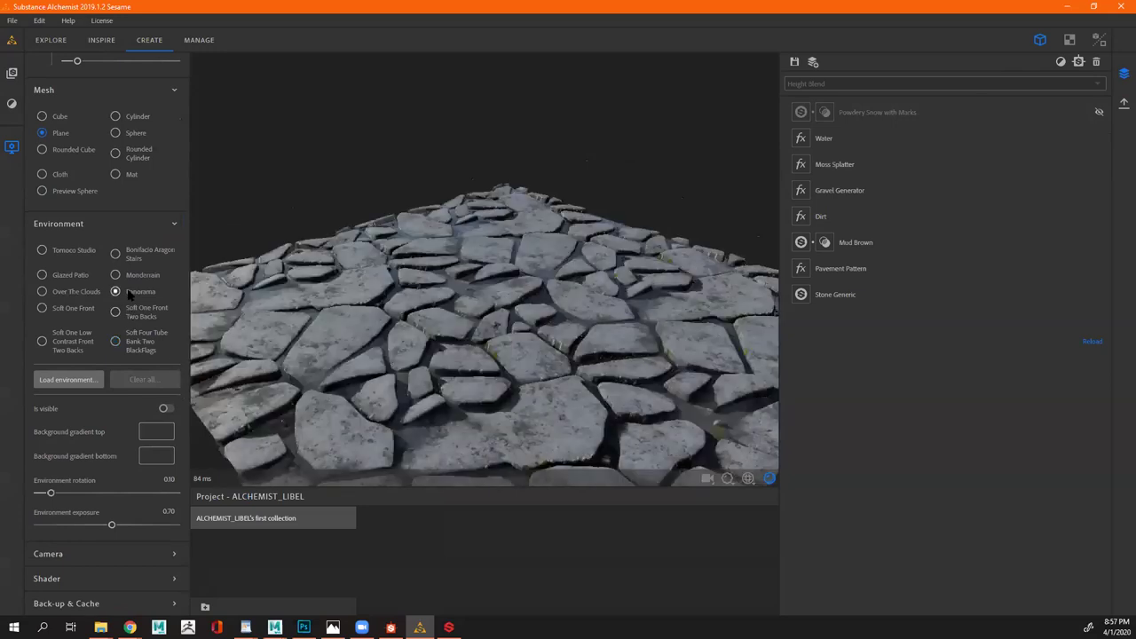
{"action": "right_click_drag", "start_coordinate": [603, 263], "coordinate": [450, 232], "text": "shift"}
{"action": "left_click_drag", "start_coordinate": [450, 233], "coordinate": [675, 204]}
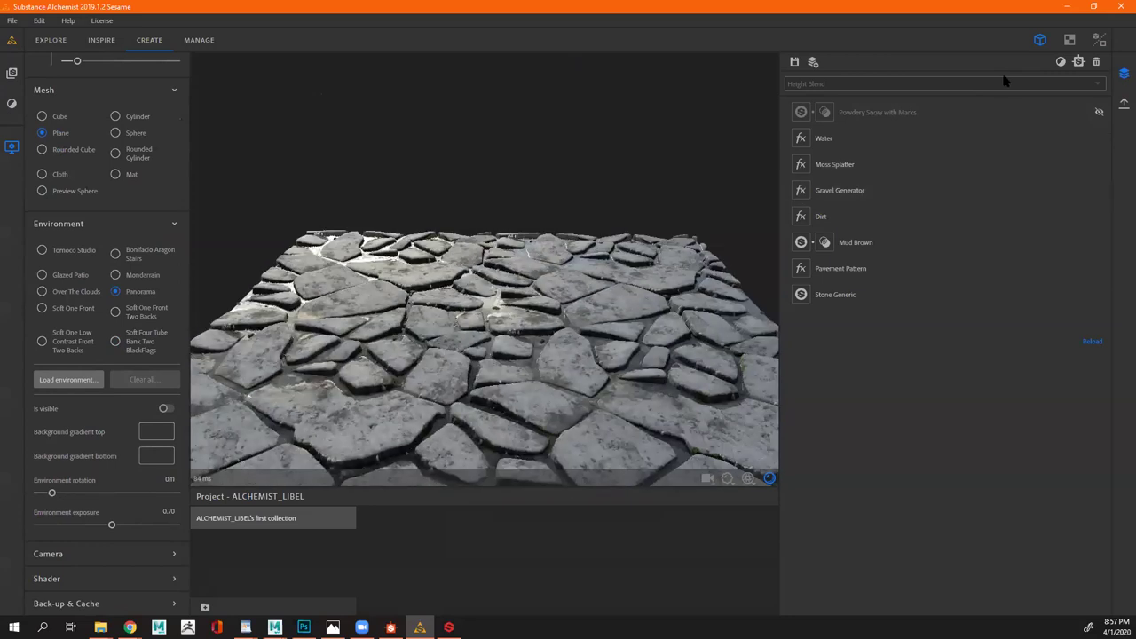
Save the stone pavement material as Rio in ALCHEMIST_LIBEL's first collection
{"action": "left_click", "coordinate": [794, 62]}
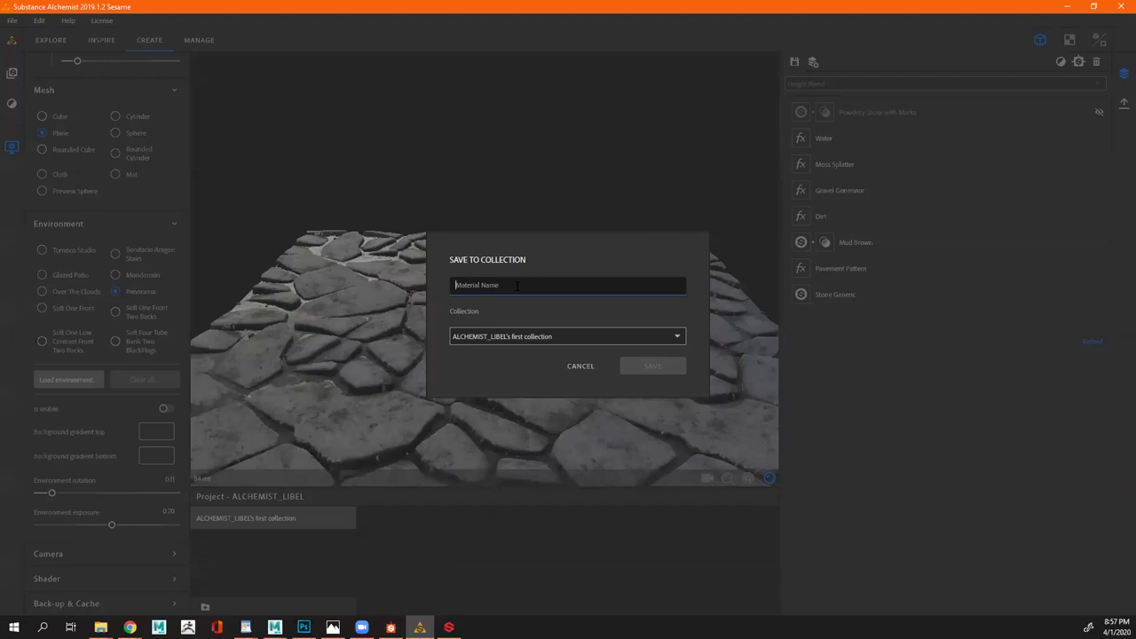
{"action": "type", "text": "rio"}
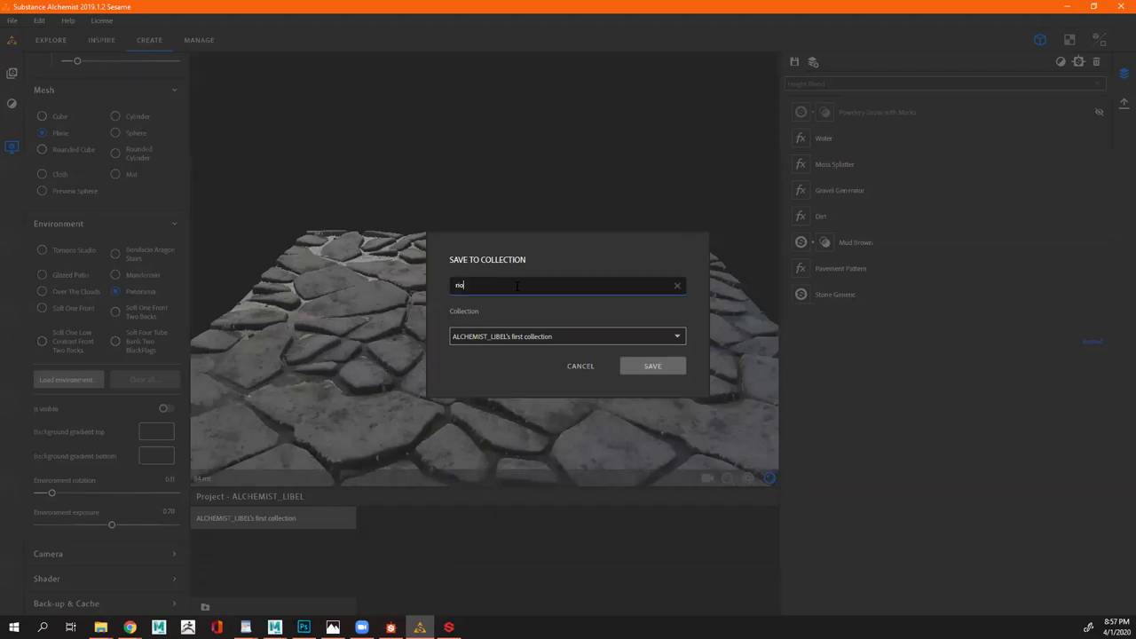
{"action": "key", "text": "BackSpace"}
{"action": "type", "text": "R"}
{"action": "left_click", "coordinate": [661, 365]}
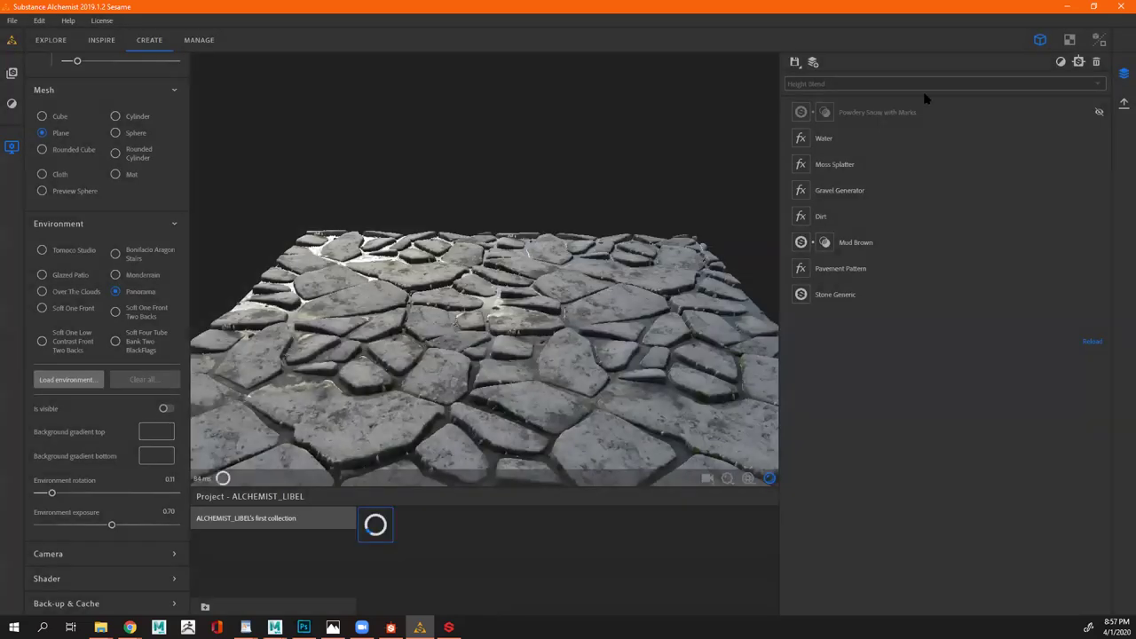
Start a new material from the black-and-white wavy line image in File Explorer, using the Bitmap to material template
{"action": "left_click", "coordinate": [812, 62]}
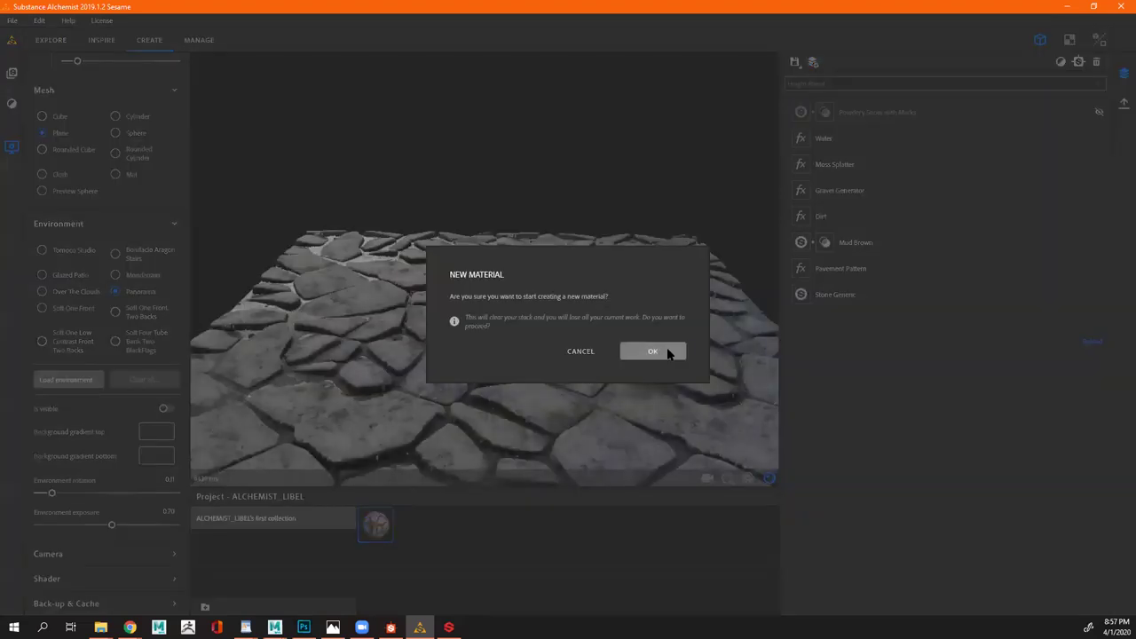
{"action": "left_click", "coordinate": [665, 353]}
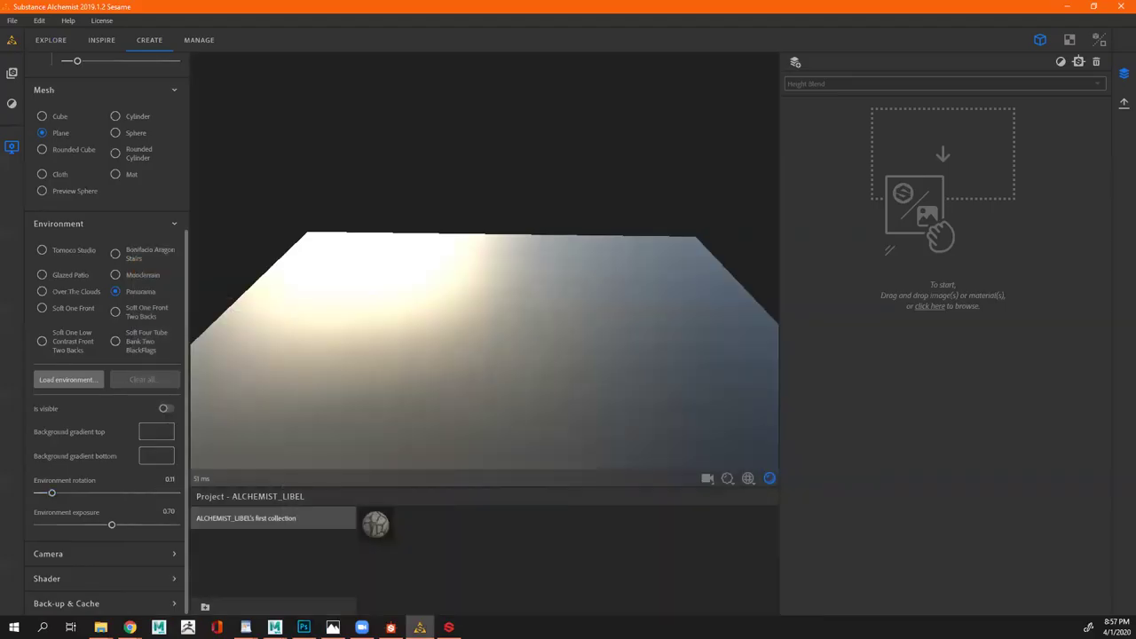
{"action": "key", "text": "super+e"}
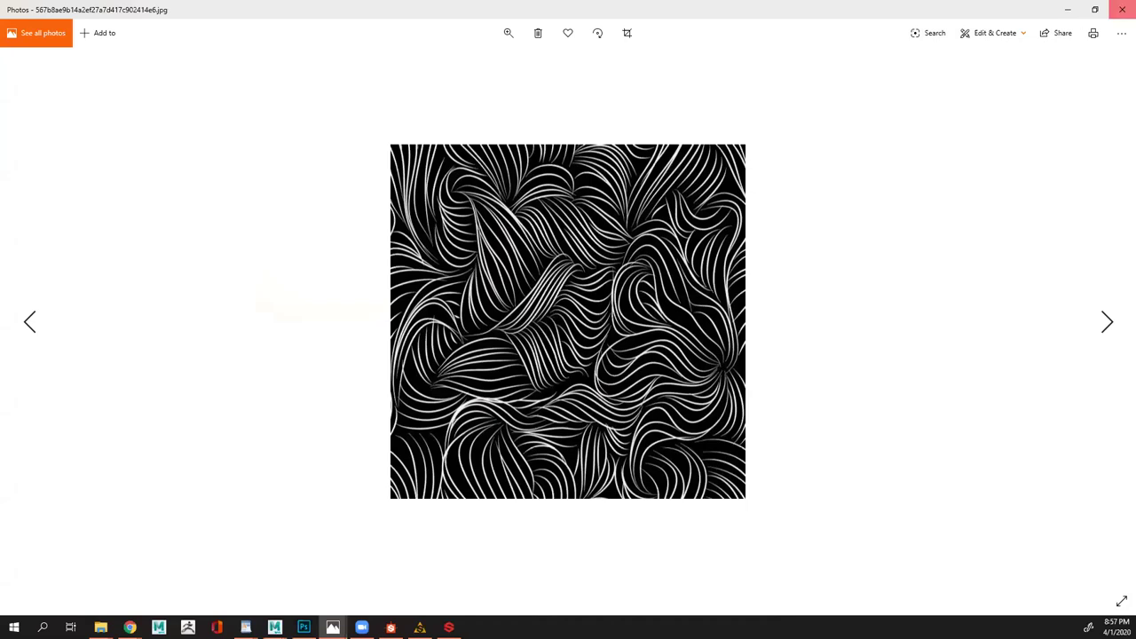
{"action": "left_click", "coordinate": [1121, 9]}
{"action": "left_click_drag", "start_coordinate": [443, 201], "coordinate": [940, 146]}
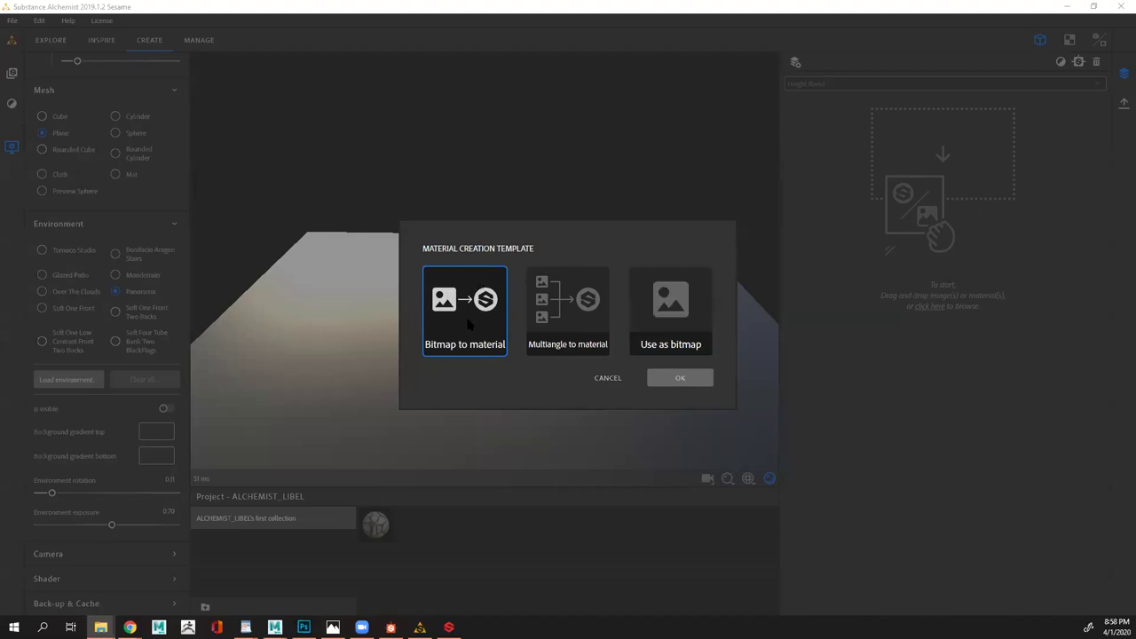
{"action": "left_click", "coordinate": [680, 378]}
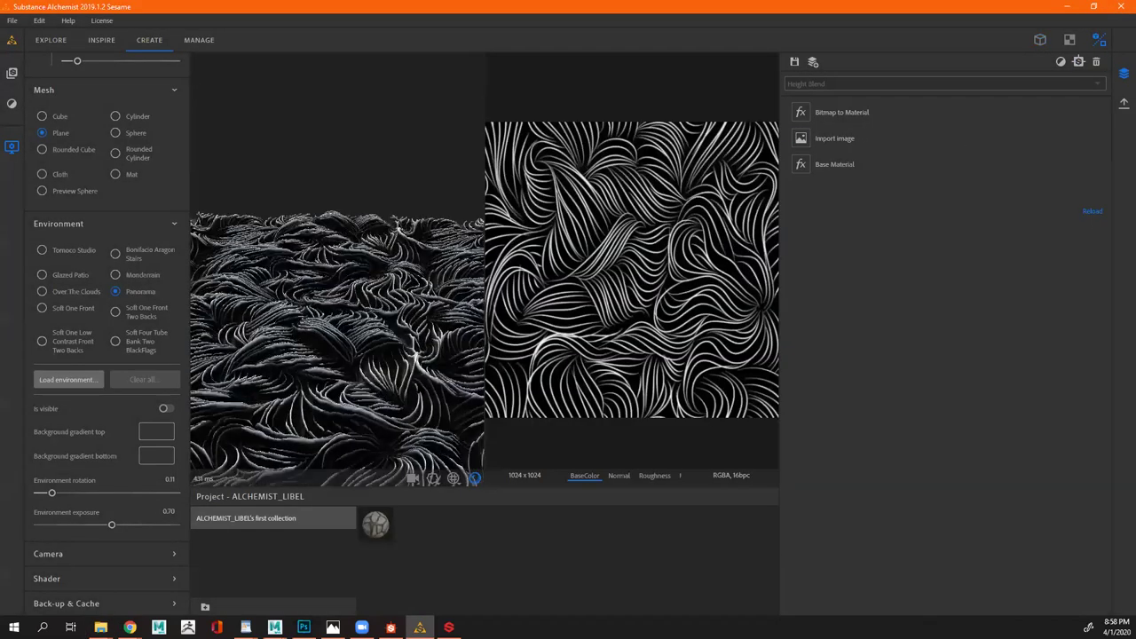
Examine the line material's Normal, Roughness, Metallic, Height and AmbientOcclusion maps in 2D, and return to the 3D view
{"action": "left_click", "coordinate": [618, 477]}
{"action": "left_click", "coordinate": [652, 476]}
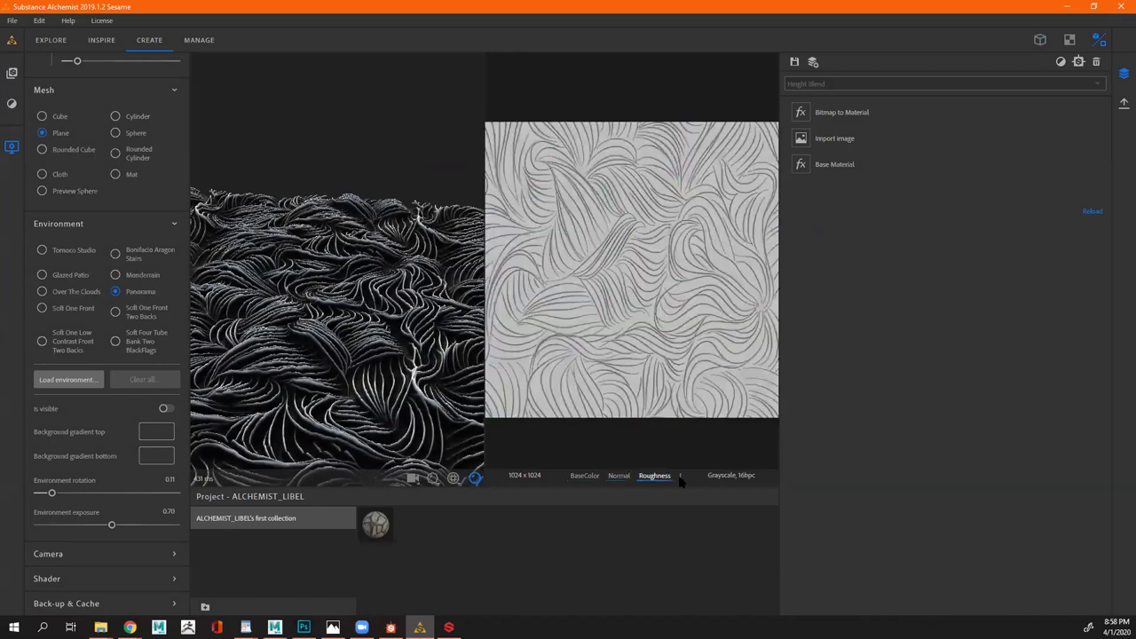
{"action": "left_click", "coordinate": [1069, 40]}
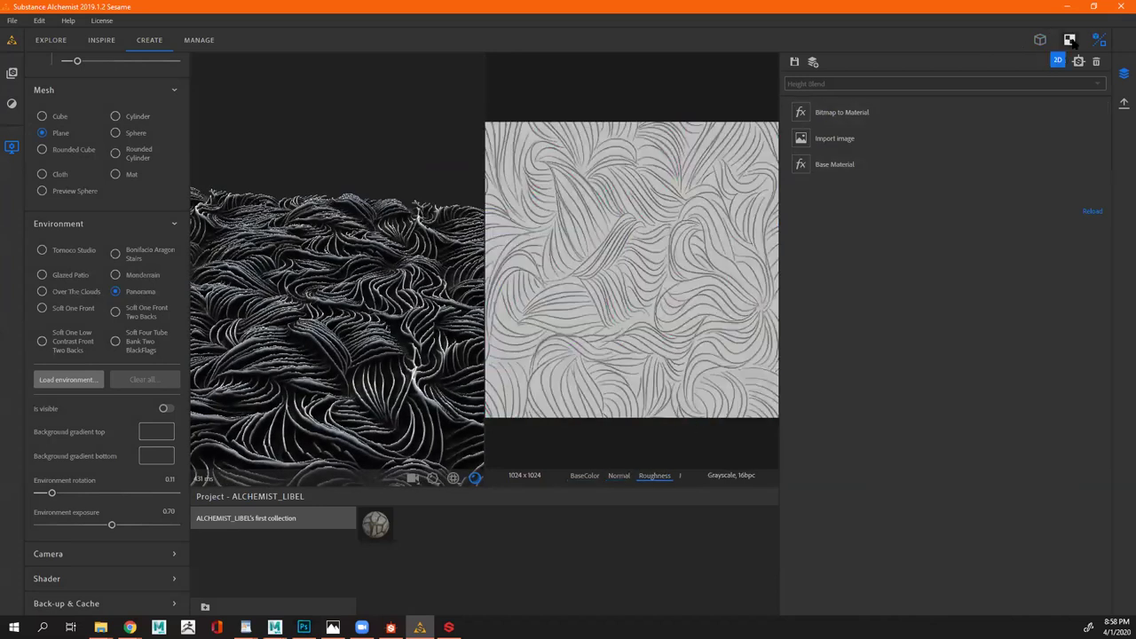
{"action": "left_click", "coordinate": [448, 476]}
{"action": "left_click", "coordinate": [476, 476]}
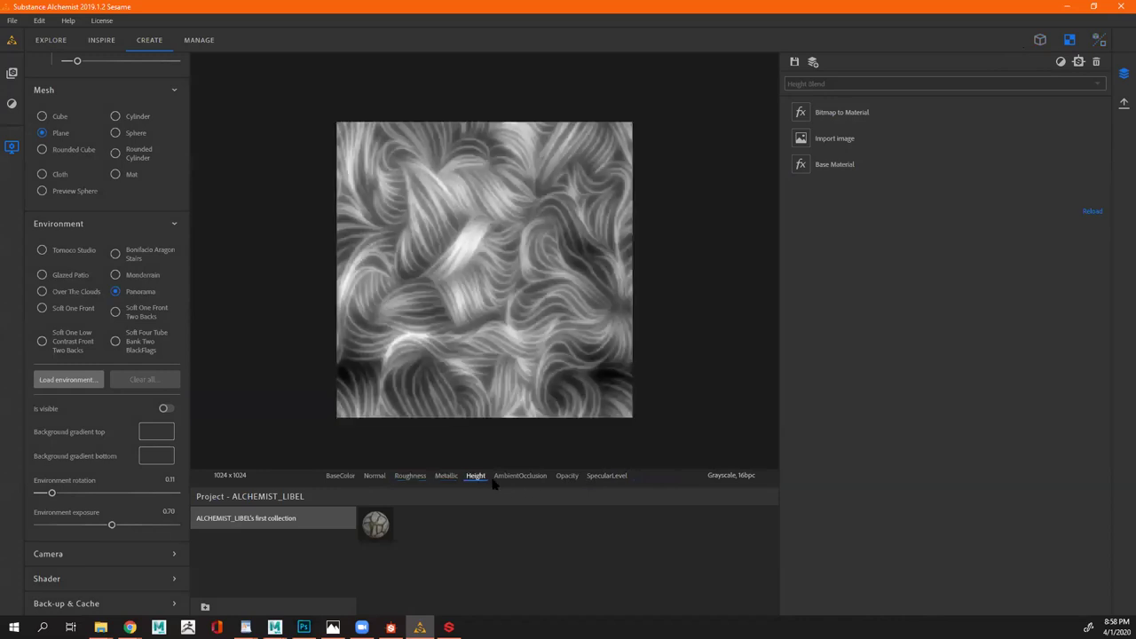
{"action": "left_click", "coordinate": [537, 478]}
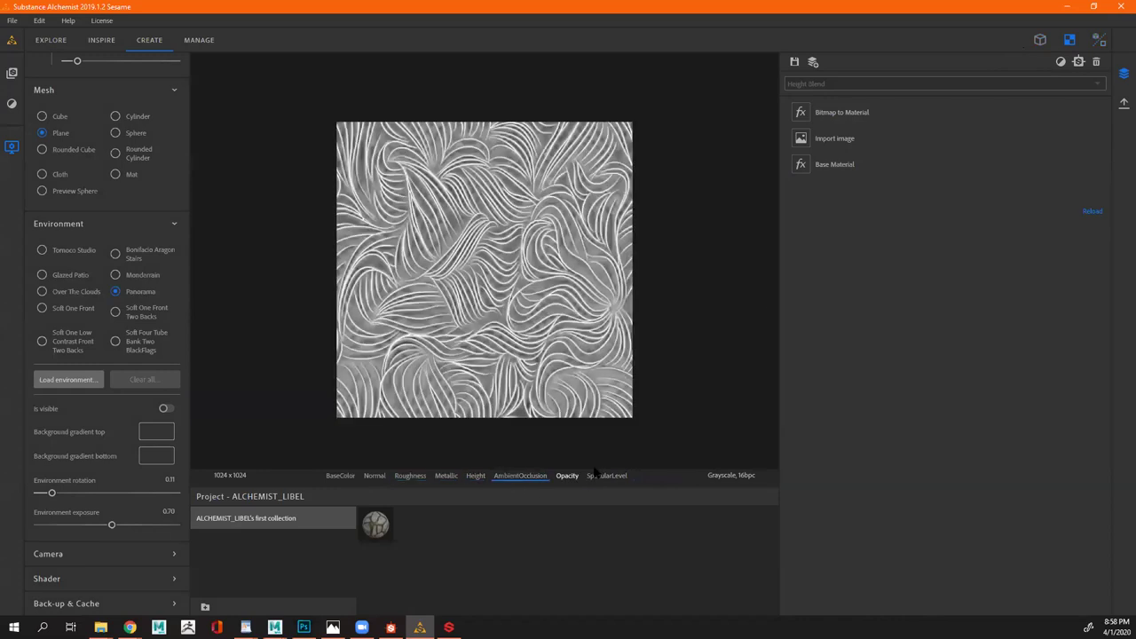
{"action": "left_click", "coordinate": [1038, 44]}
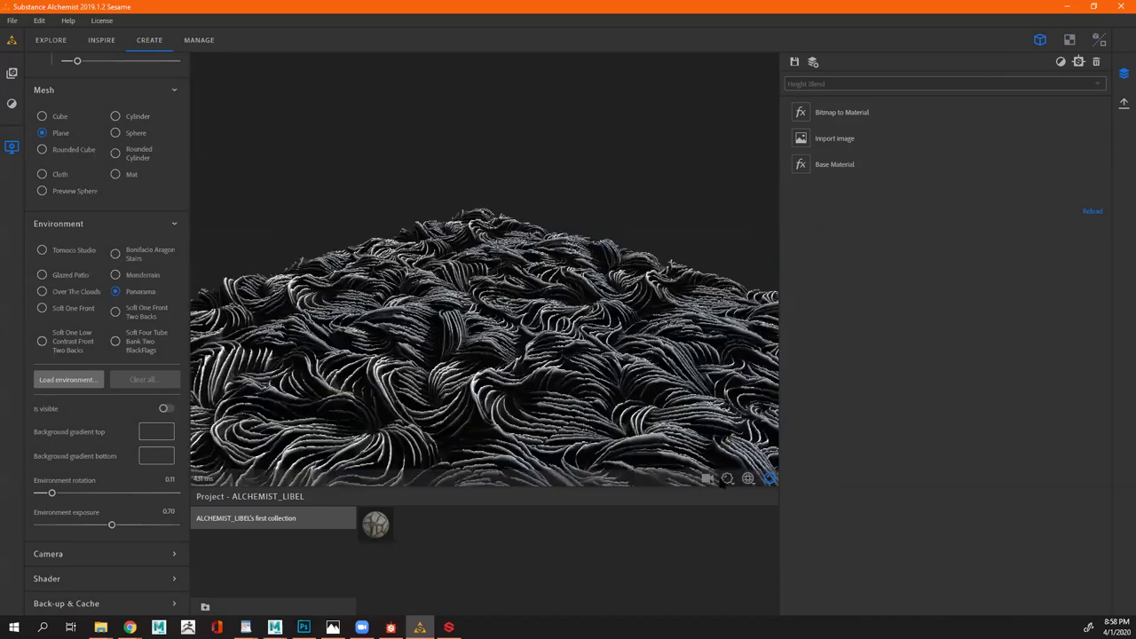
Set the line material's displacement amplitude to 0.15 in the 3D view
{"action": "left_click", "coordinate": [727, 478]}
{"action": "left_click_drag", "start_coordinate": [600, 427], "coordinate": [574, 427]}
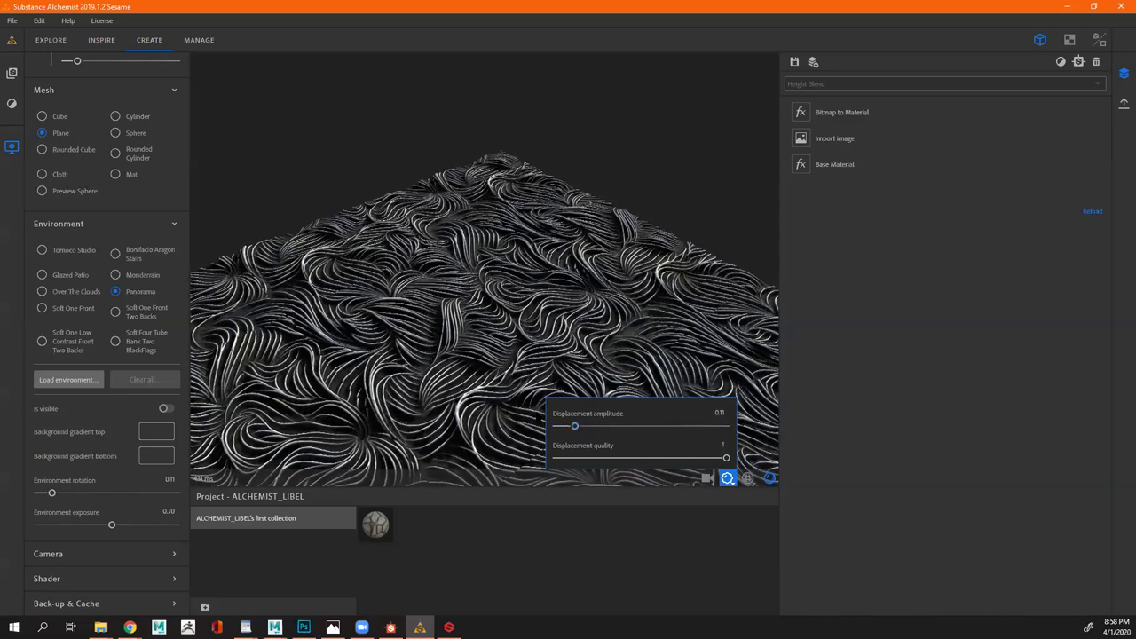
{"action": "left_click", "coordinate": [726, 479]}
{"action": "mouse_move", "coordinate": [575, 427]}
{"action": "left_mouse_down"}
{"action": "mouse_move", "coordinate": [616, 427]}
{"action": "mouse_move", "coordinate": [568, 430]}
{"action": "left_mouse_up"}
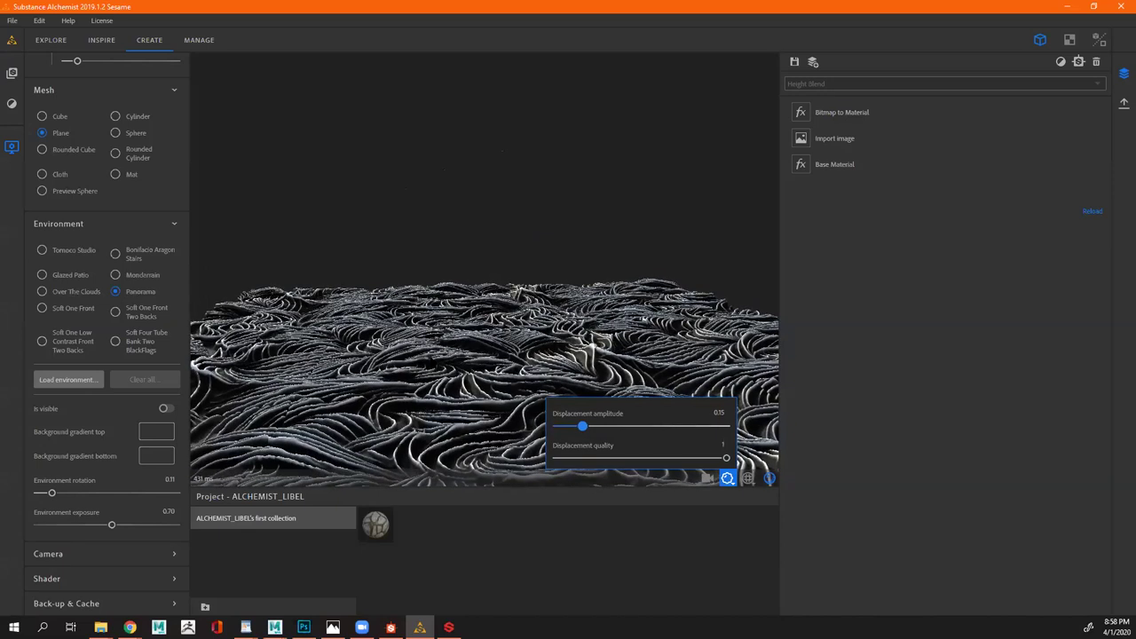
Layer the European Ash material above Bitmap to Material and set its height blend offset to 0.20
{"action": "left_click", "coordinate": [12, 104]}
{"action": "scroll", "coordinate": [62, 213], "scroll_direction": "up", "scroll_amount": 3}
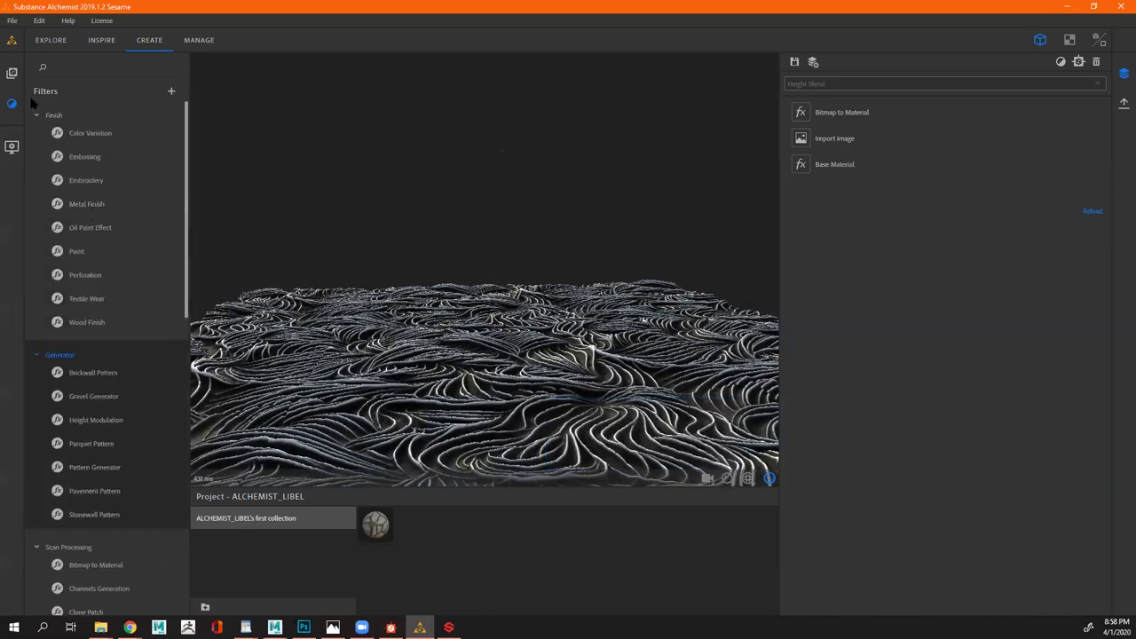
{"action": "left_click", "coordinate": [11, 72]}
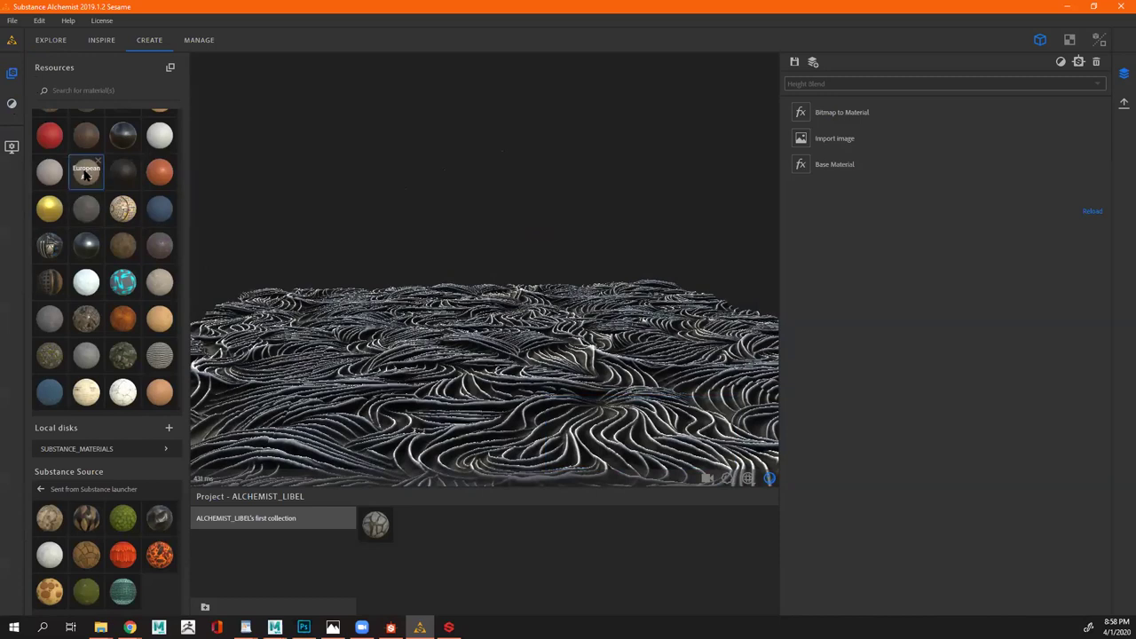
{"action": "left_click_drag", "start_coordinate": [86, 184], "coordinate": [832, 117]}
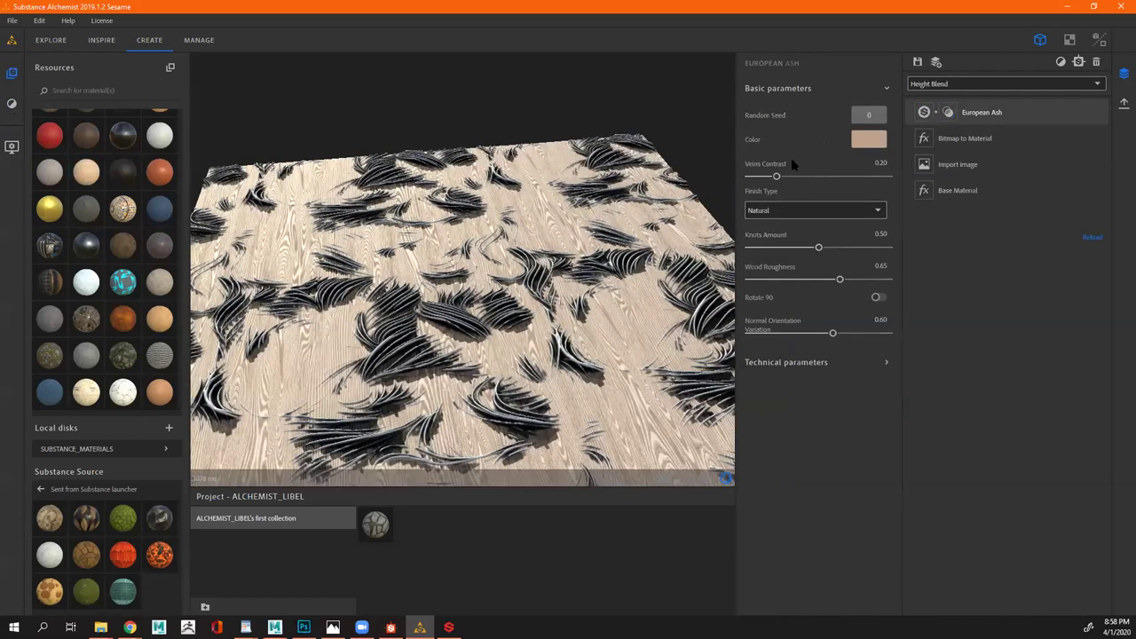
{"action": "left_click", "coordinate": [947, 112]}
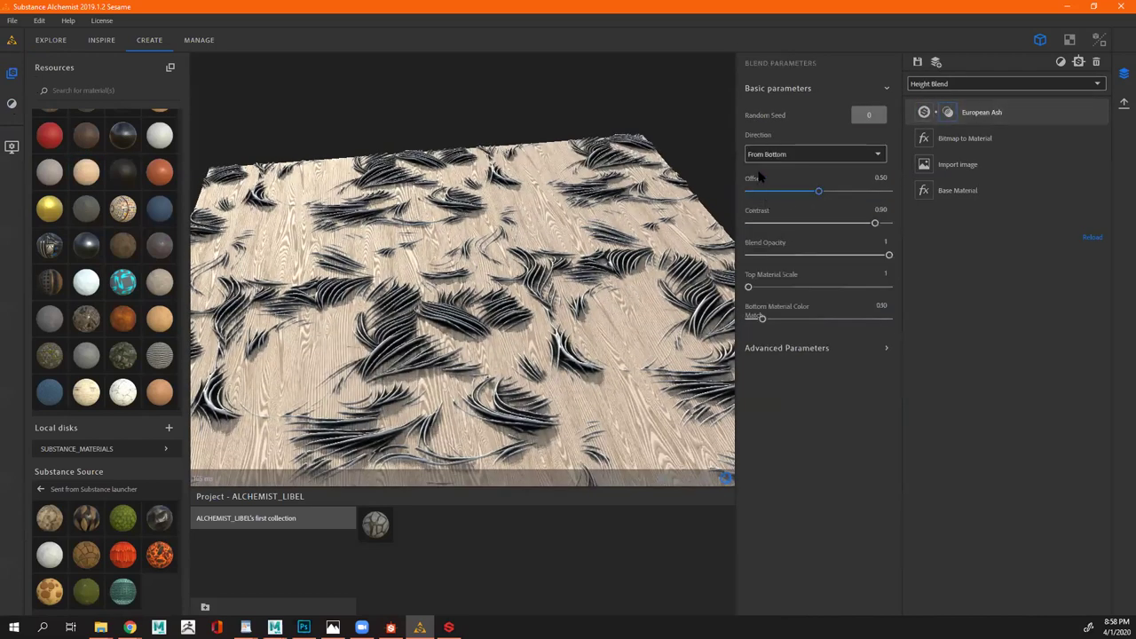
{"action": "left_click_drag", "start_coordinate": [759, 194], "coordinate": [775, 191]}
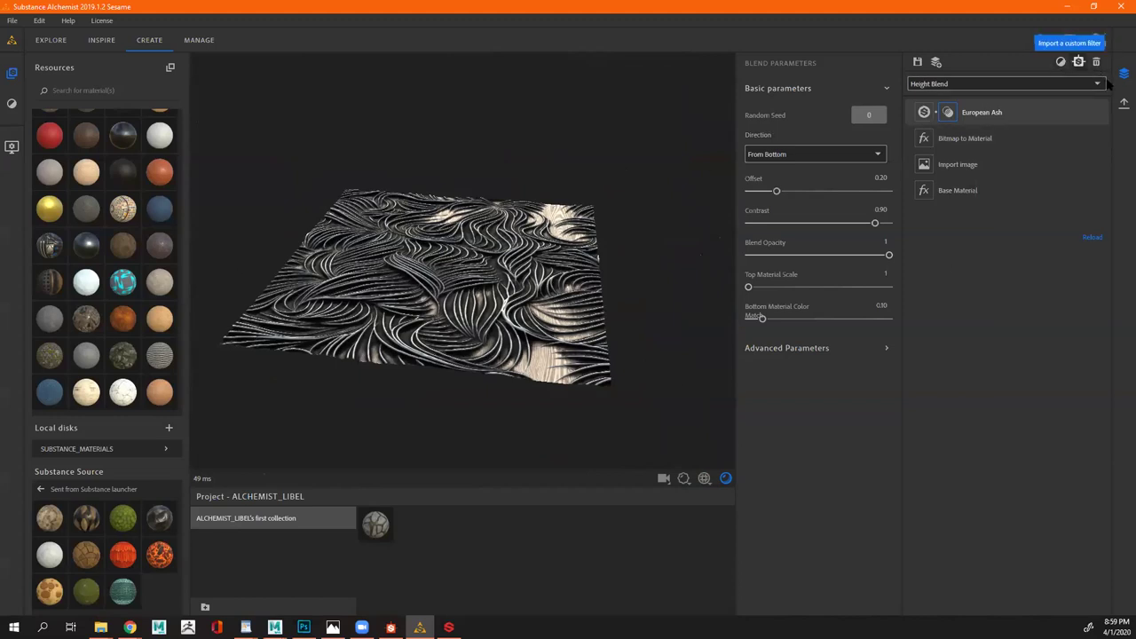
Export the current material to the Desktop as a Substance archive (.sbsar) named LINEAS at 1024 x 1024
{"action": "left_click", "coordinate": [1121, 104]}
{"action": "left_click", "coordinate": [965, 75]}
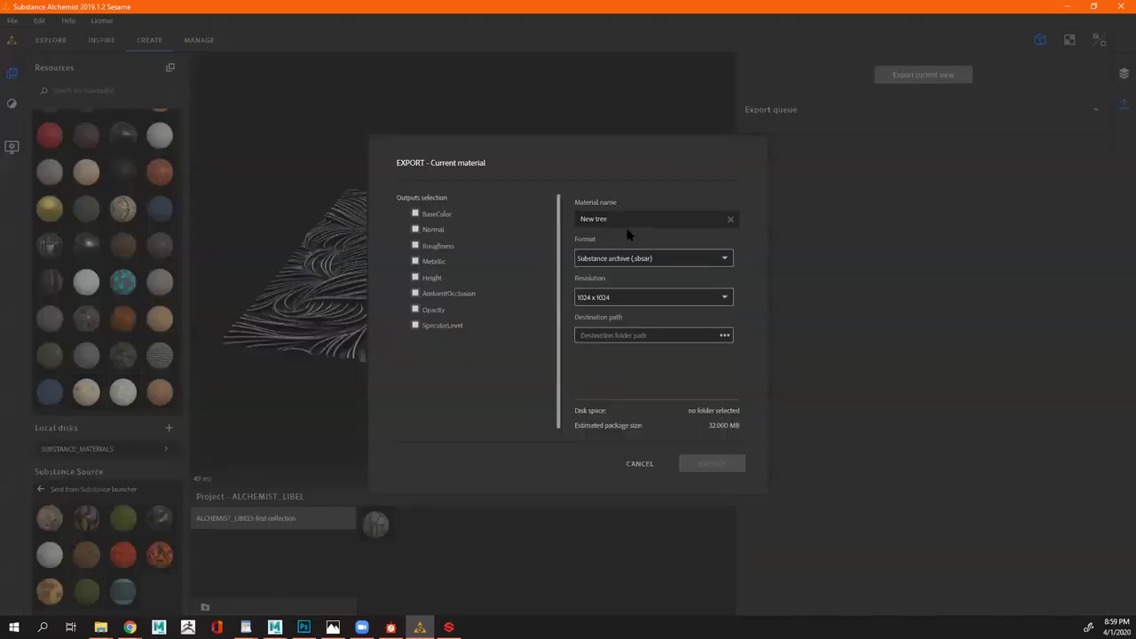
{"action": "triple_click", "coordinate": [621, 224]}
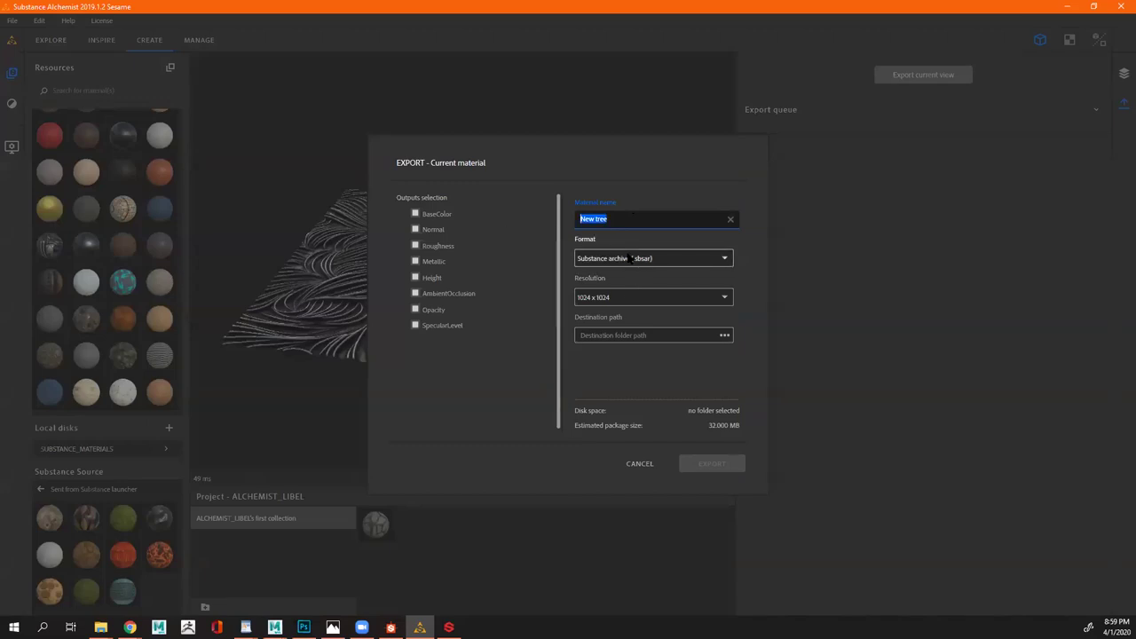
{"action": "type", "text": "LINEAS"}
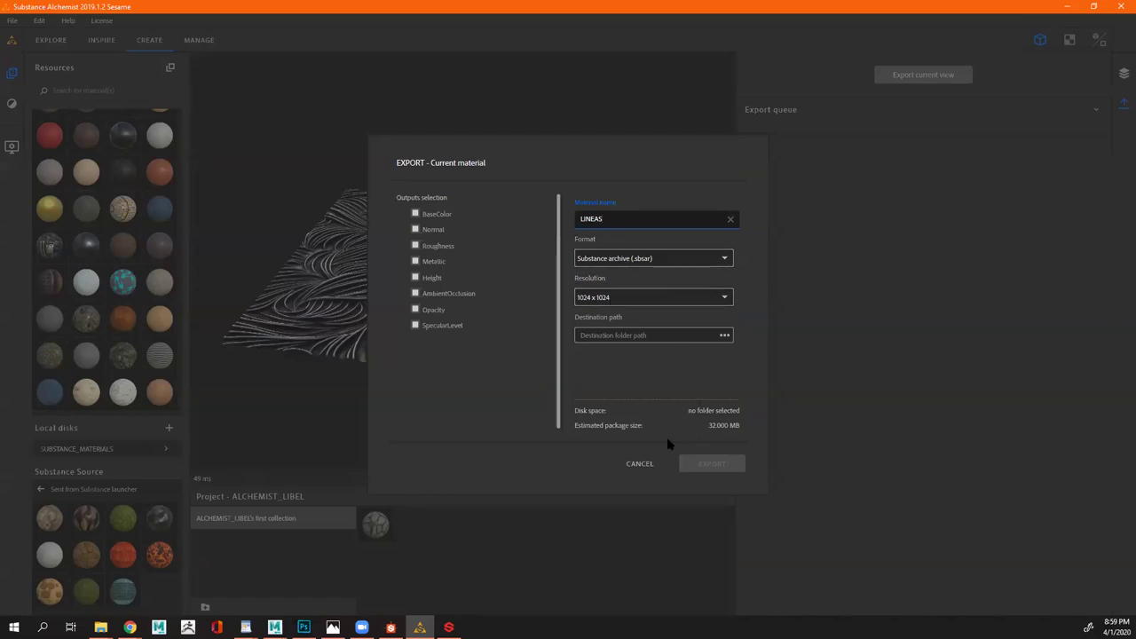
{"action": "left_click", "coordinate": [659, 332]}
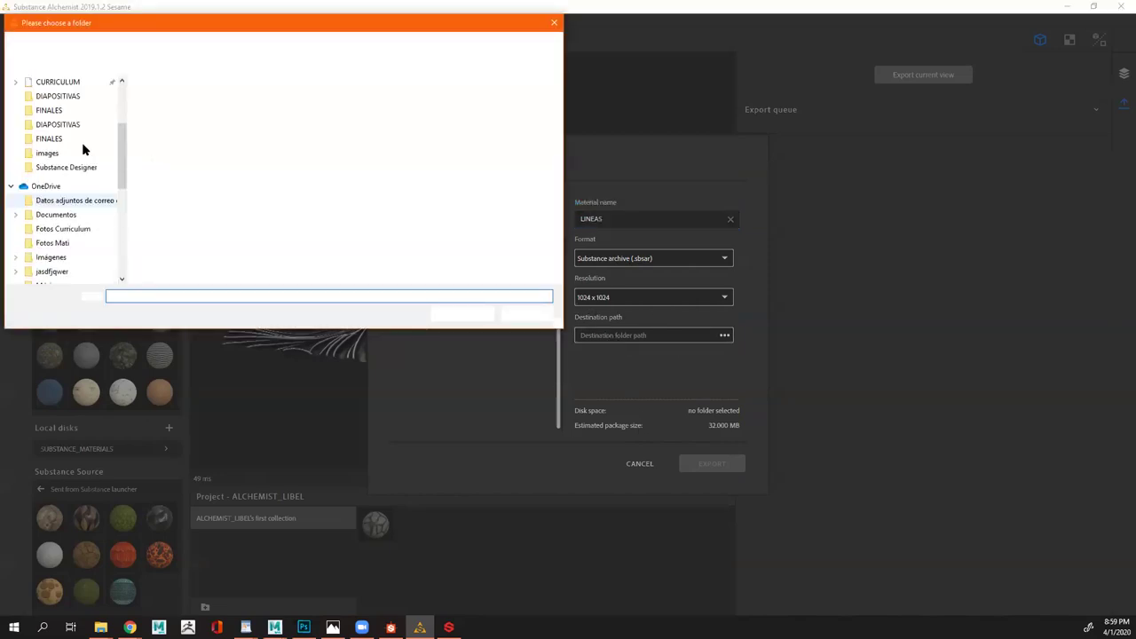
{"action": "left_click", "coordinate": [65, 106]}
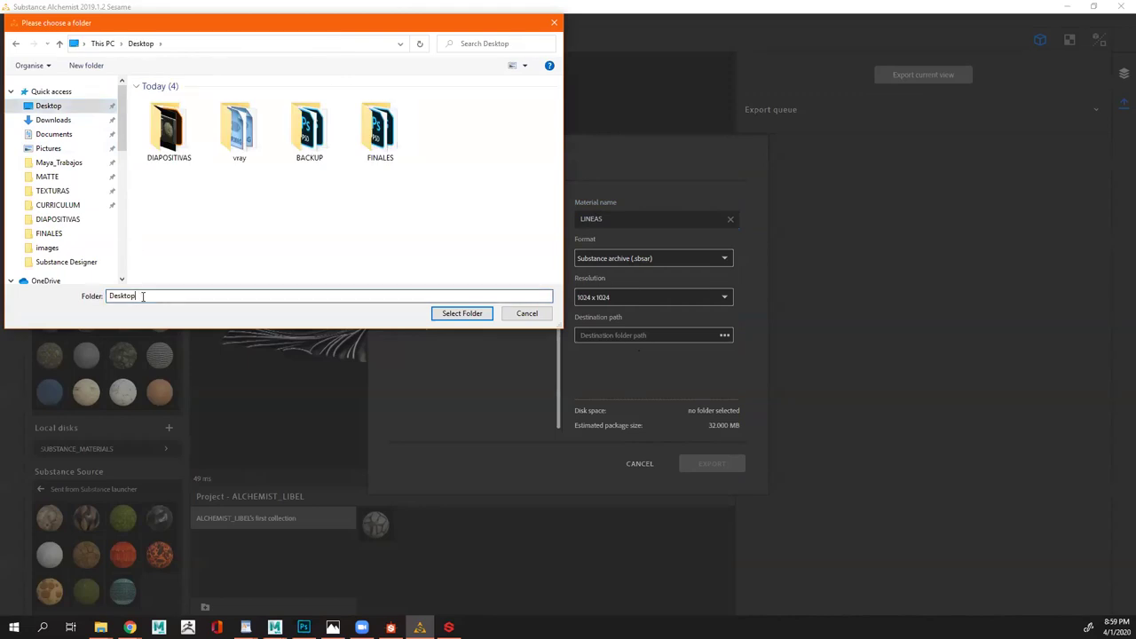
{"action": "left_click", "coordinate": [465, 316]}
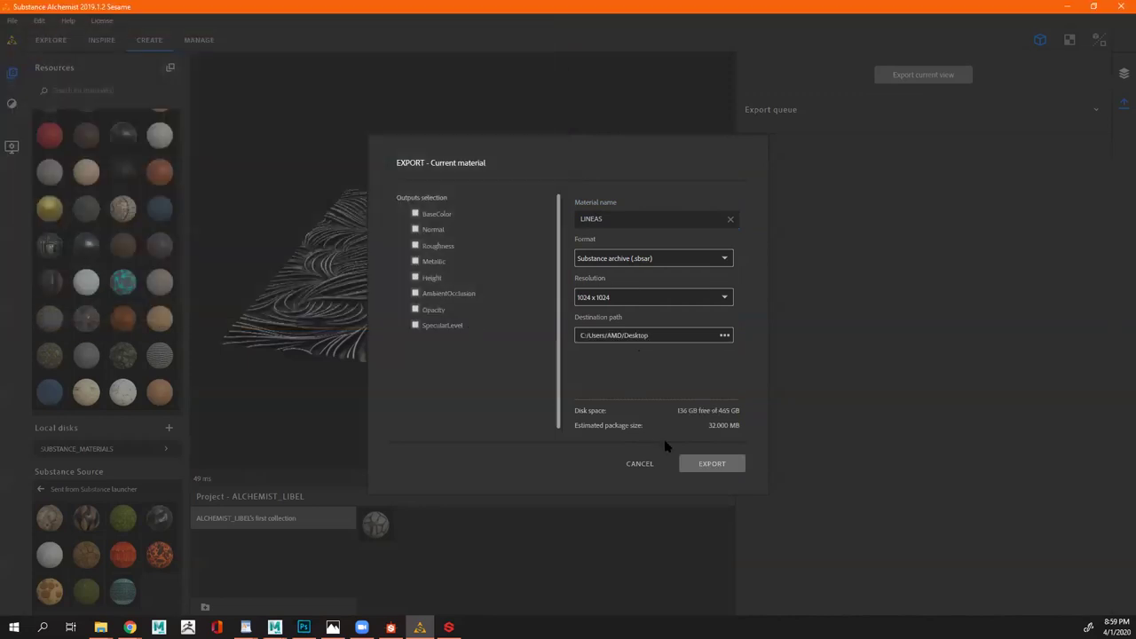
{"action": "left_click", "coordinate": [717, 464]}
Reopen the saved Rio material from the project's collection and inspect it in the 3D view
{"action": "left_click_drag", "start_coordinate": [630, 362], "coordinate": [647, 367]}
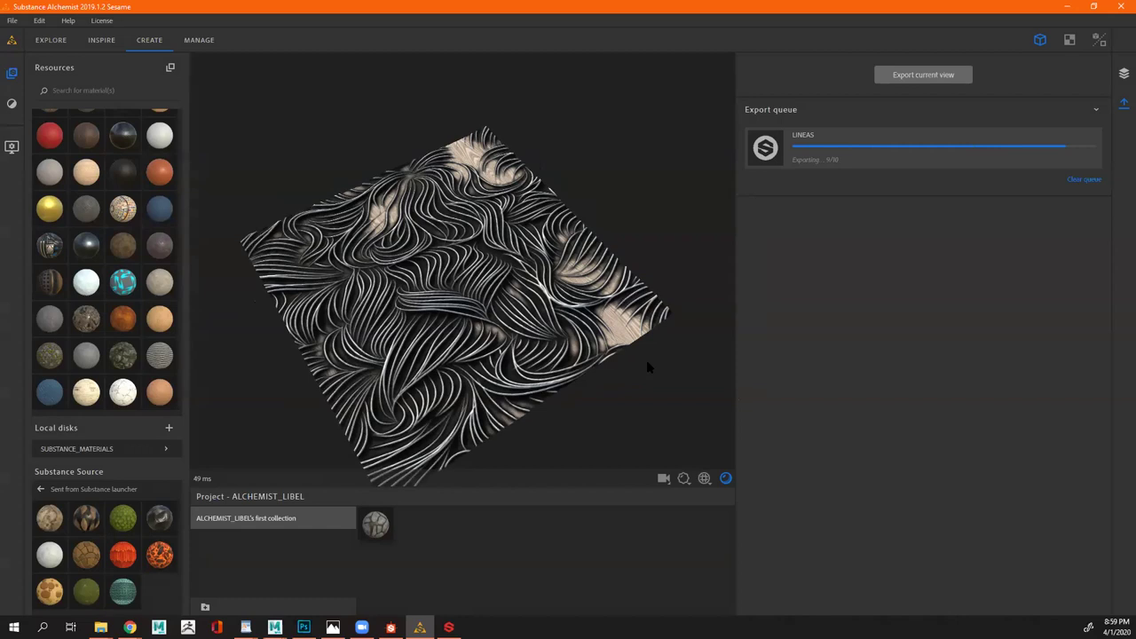
{"action": "left_click_drag", "start_coordinate": [647, 367], "coordinate": [583, 413]}
{"action": "scroll", "coordinate": [583, 412], "scroll_direction": "up", "scroll_amount": 6}
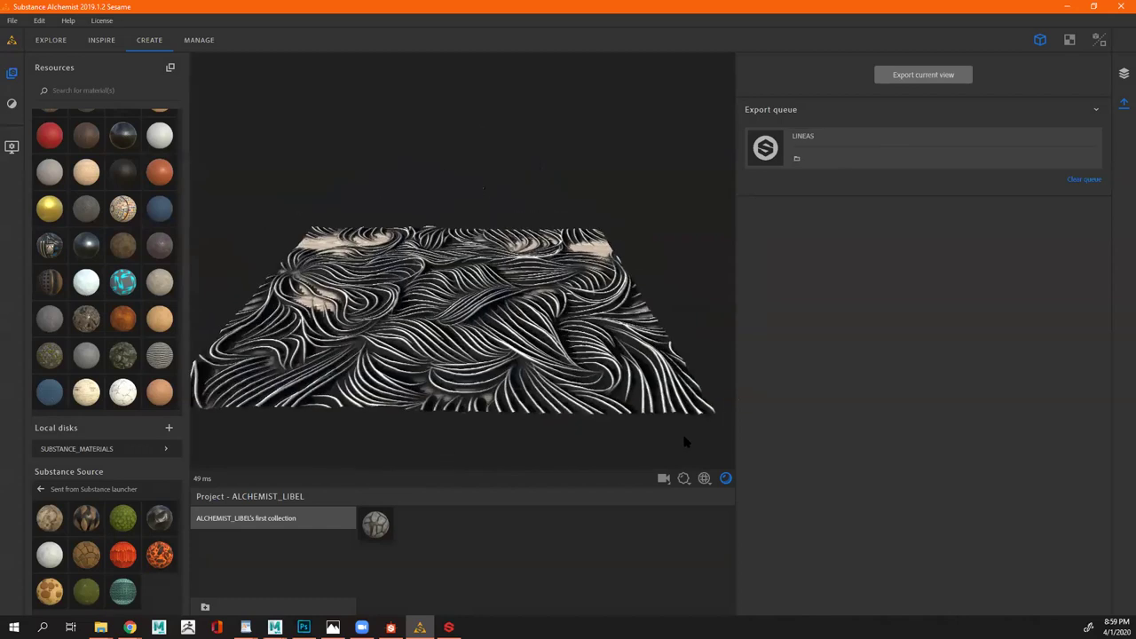
{"action": "left_click", "coordinate": [374, 525]}
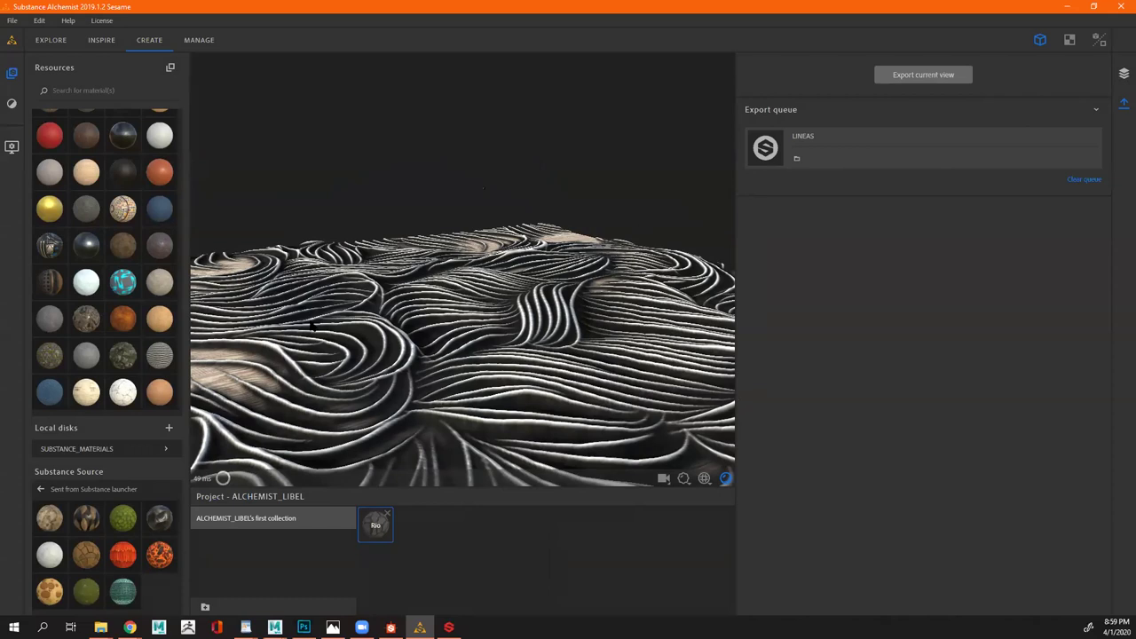
{"action": "left_click_drag", "start_coordinate": [533, 355], "coordinate": [389, 292]}
{"action": "left_click_drag", "start_coordinate": [511, 291], "coordinate": [356, 258]}
{"action": "left_click_drag", "start_coordinate": [563, 331], "coordinate": [475, 350]}
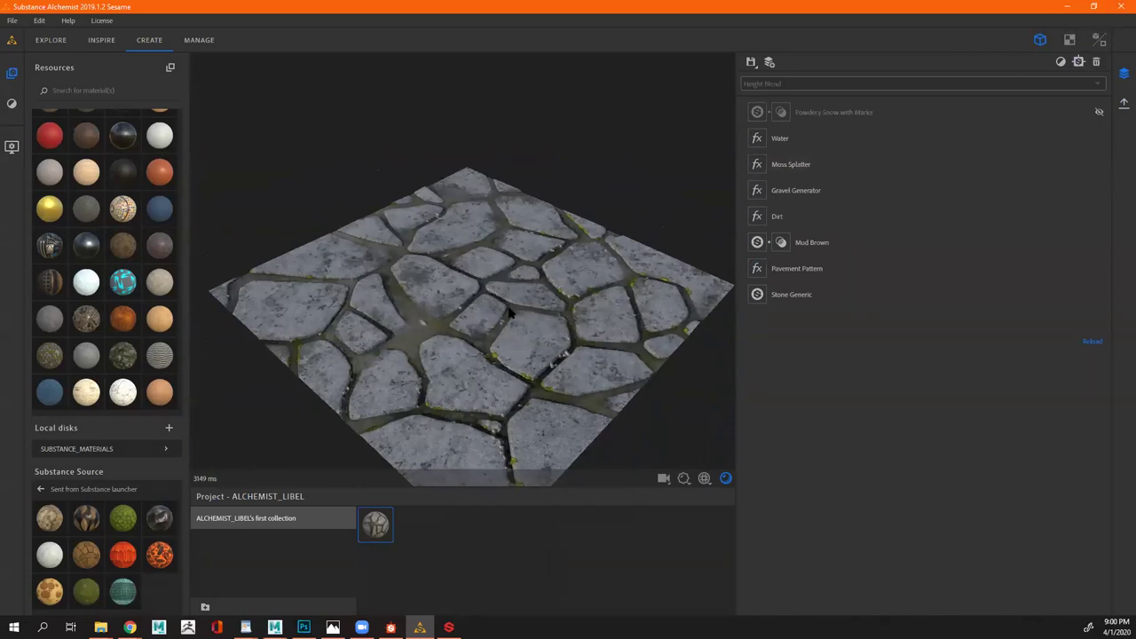
Close Substance Alchemist and open Substance Painter through the Substance launcher
{"action": "left_click", "coordinate": [1120, 6]}
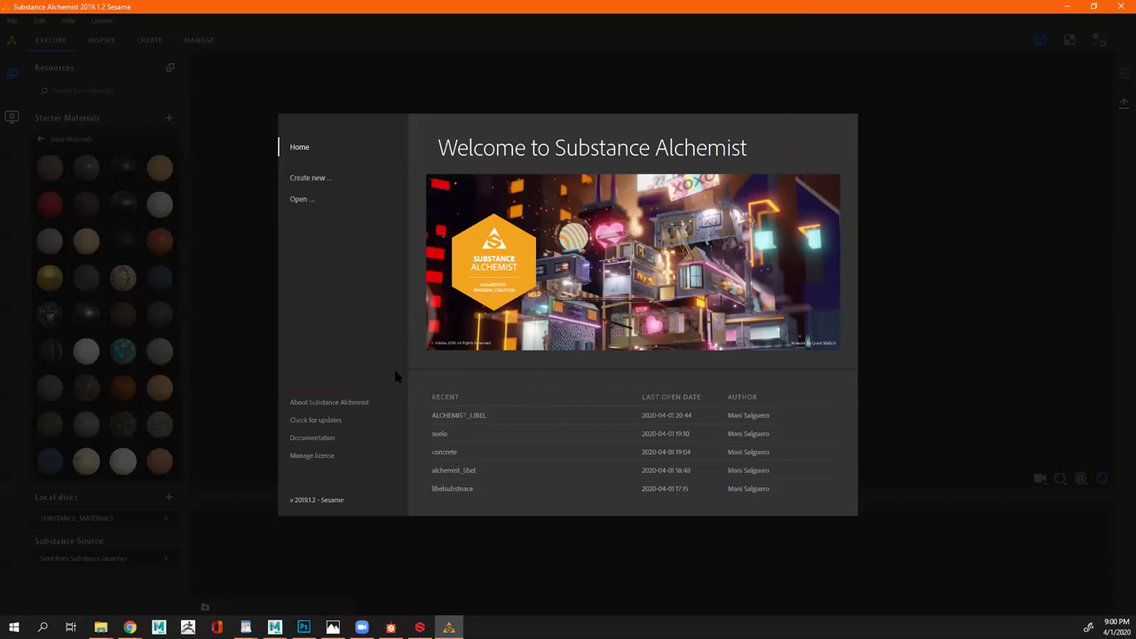
{"action": "left_click", "coordinate": [419, 622]}
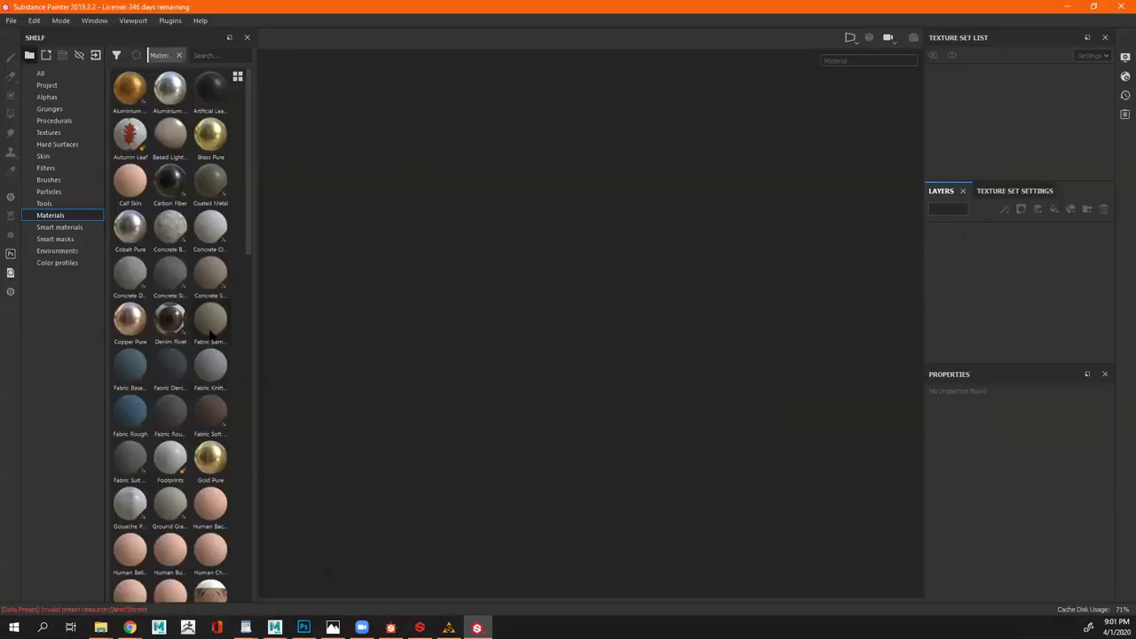
Reset the Substance Painter interface to its default layout
{"action": "left_click", "coordinate": [35, 21]}
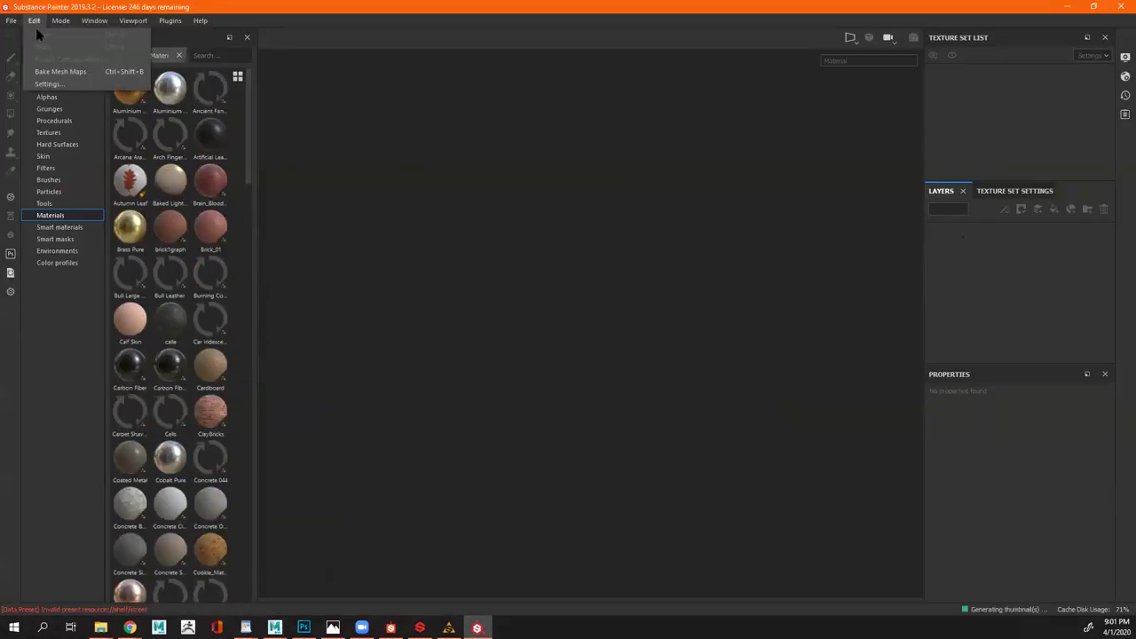
{"action": "mouse_move", "coordinate": [94, 21]}
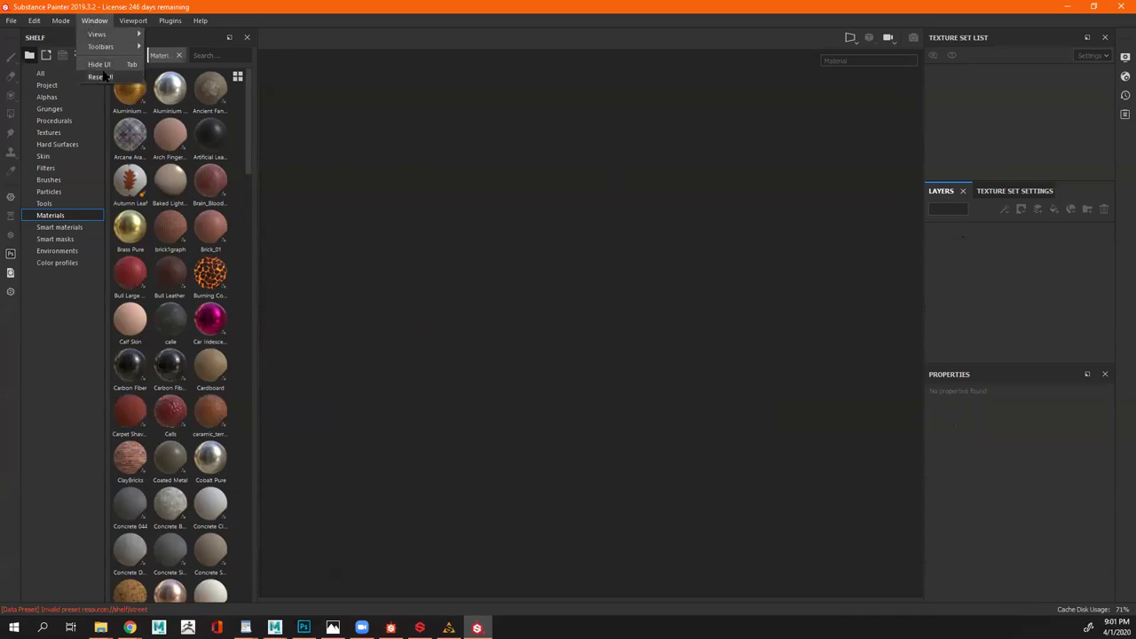
{"action": "left_click", "coordinate": [101, 76]}
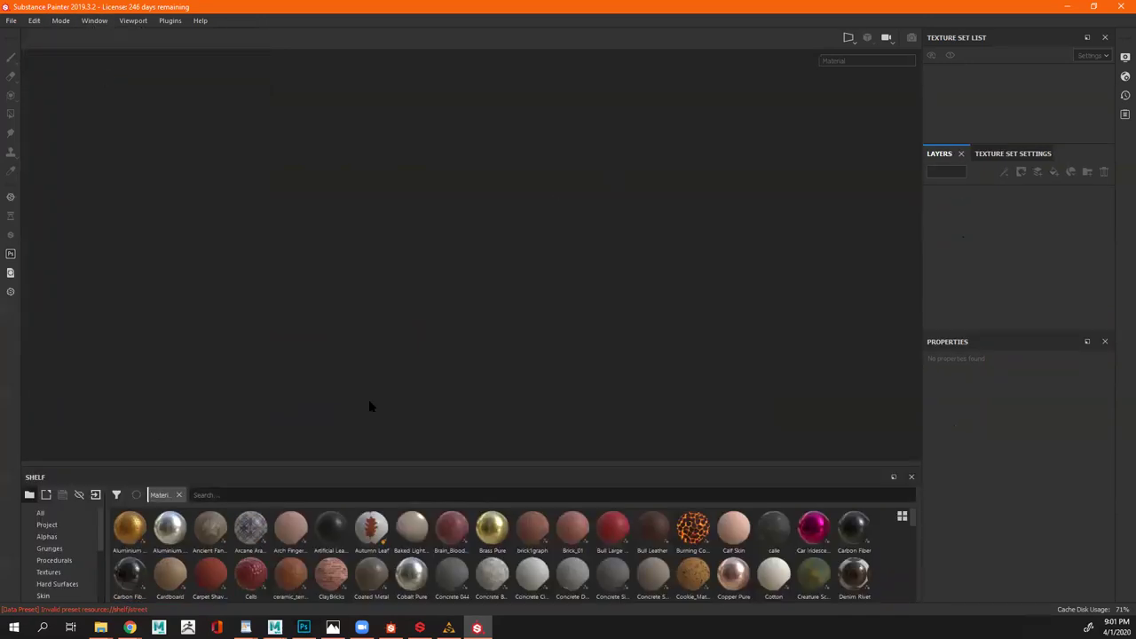
Dock the Shelf as a vertical panel along the left side of the viewport
{"action": "left_click_drag", "start_coordinate": [48, 484], "coordinate": [339, 427]}
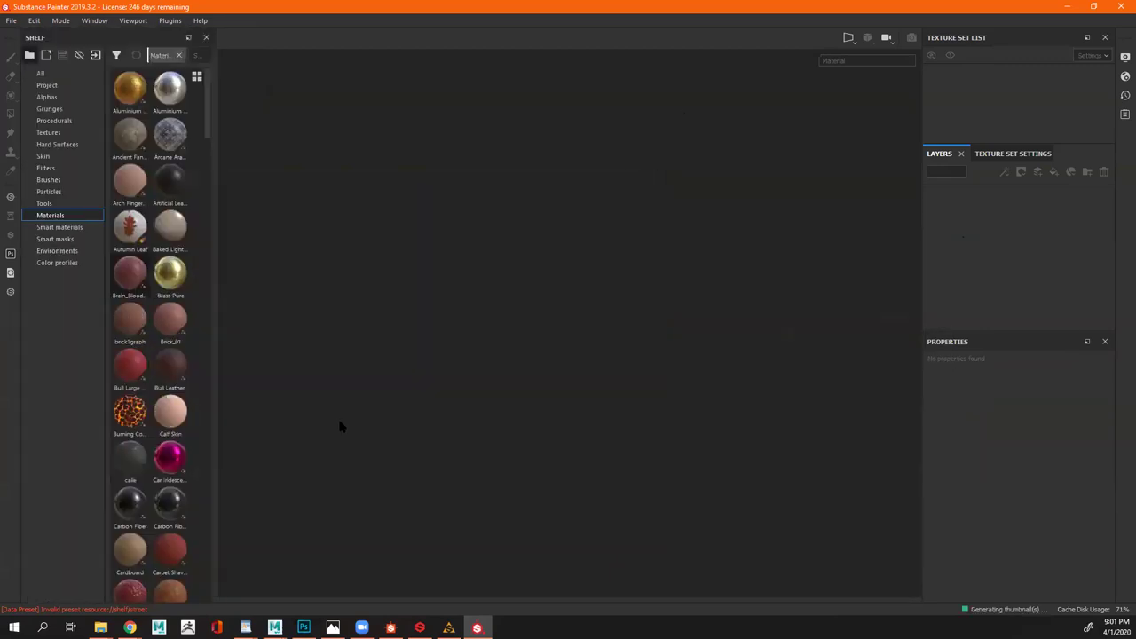
Switch to Photos and look back through the presentation images to LIBEL_SUBSTANCE-02.png, then minimize the viewer
{"action": "left_click", "coordinate": [10, 22]}
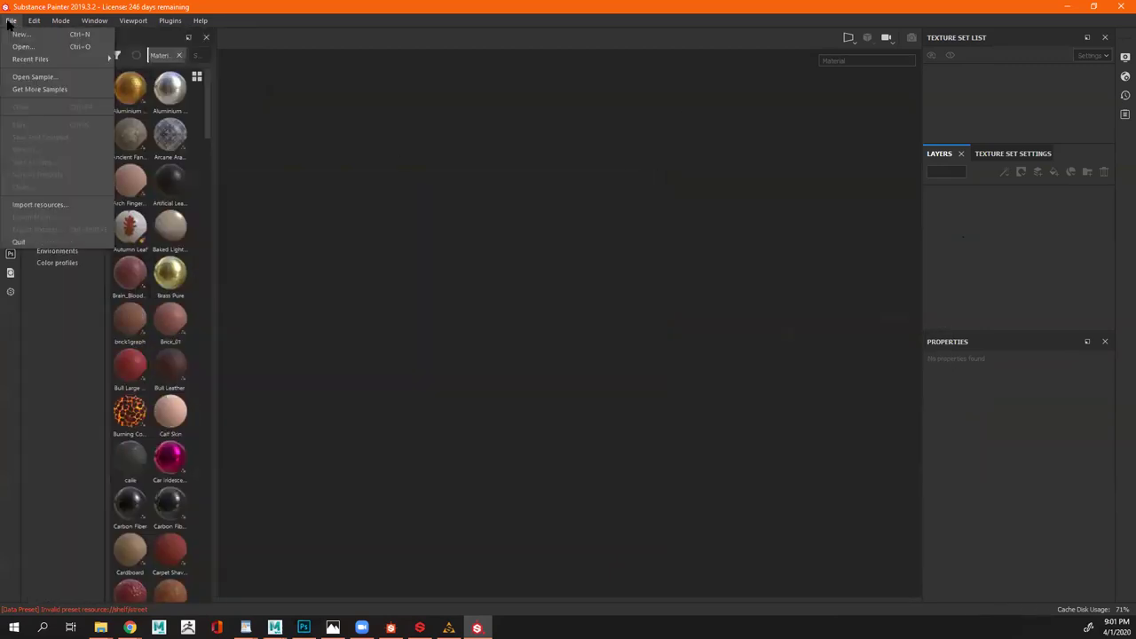
{"action": "left_click", "coordinate": [39, 90]}
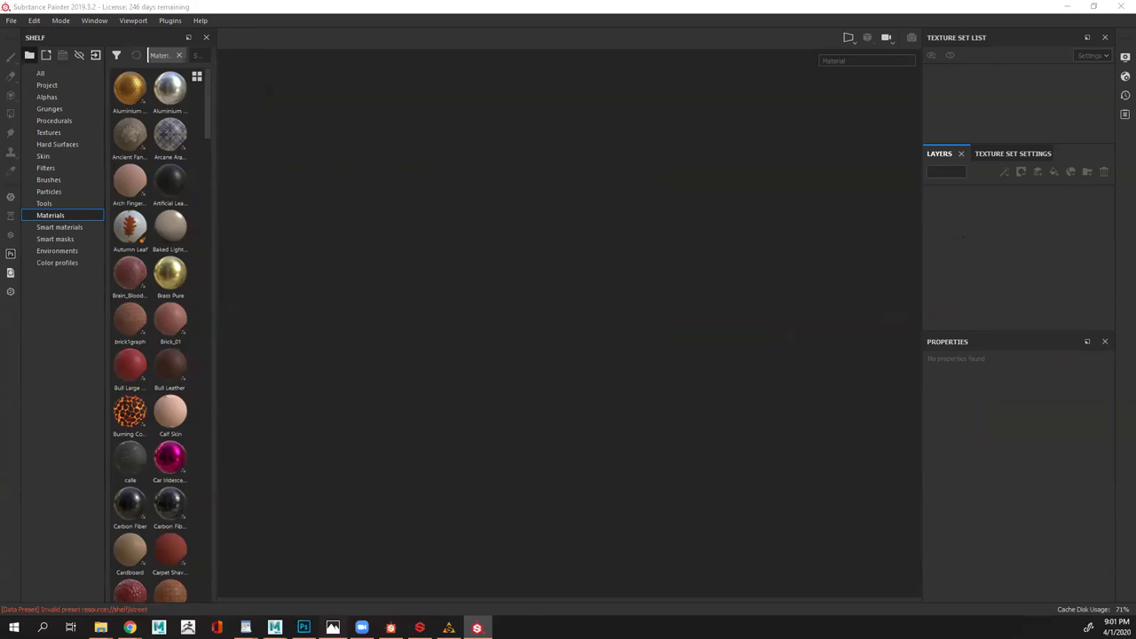
{"action": "key", "text": "alt+Tab"}
{"action": "key", "text": "Left"}
{"action": "key", "text": "Left"}
{"action": "key", "text": "Left"}
{"action": "key", "text": "Left"}
{"action": "key", "text": "Left"}
{"action": "key", "text": "Left"}
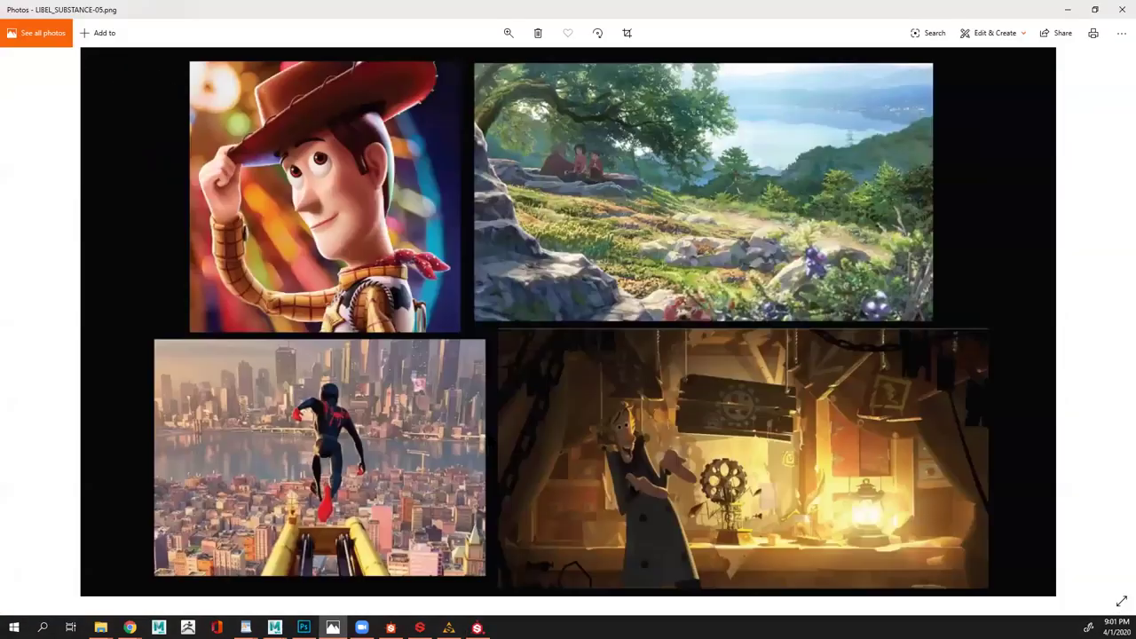
{"action": "key", "text": "Left"}
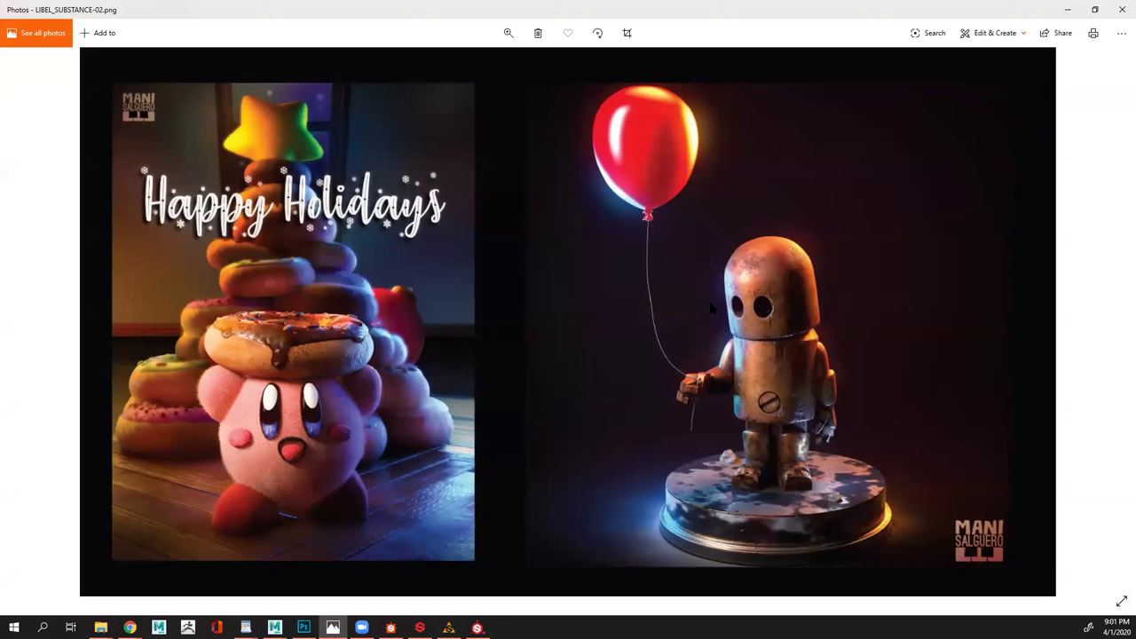
{"action": "left_click", "coordinate": [1067, 9]}
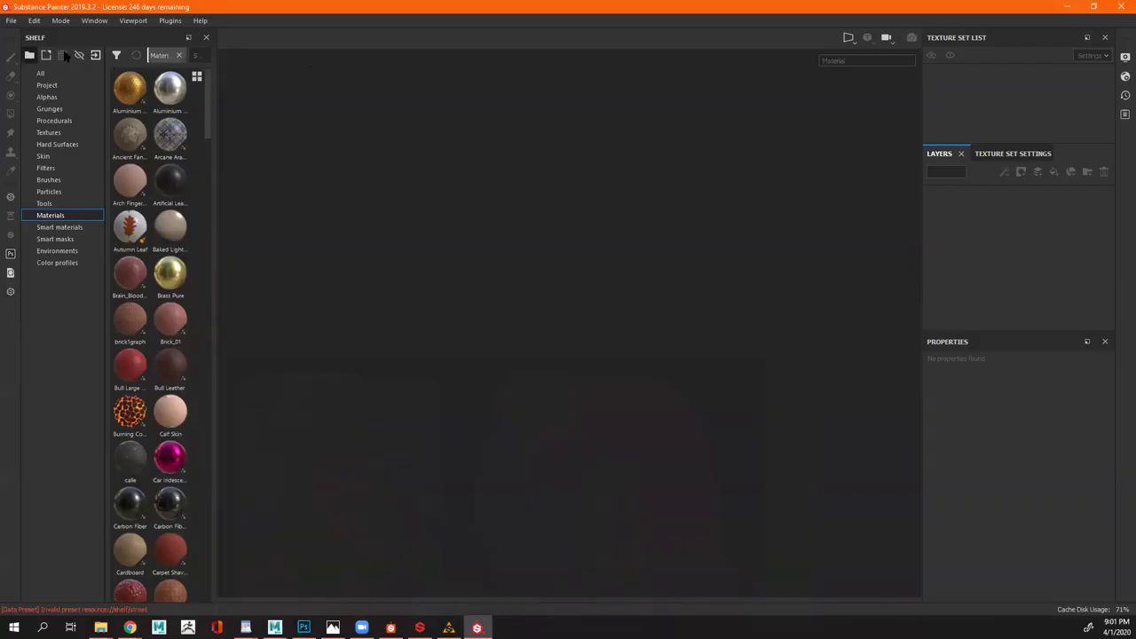
Open the sample project MeetMat.spp from the Substance Painter samples folder
{"action": "left_click", "coordinate": [10, 19]}
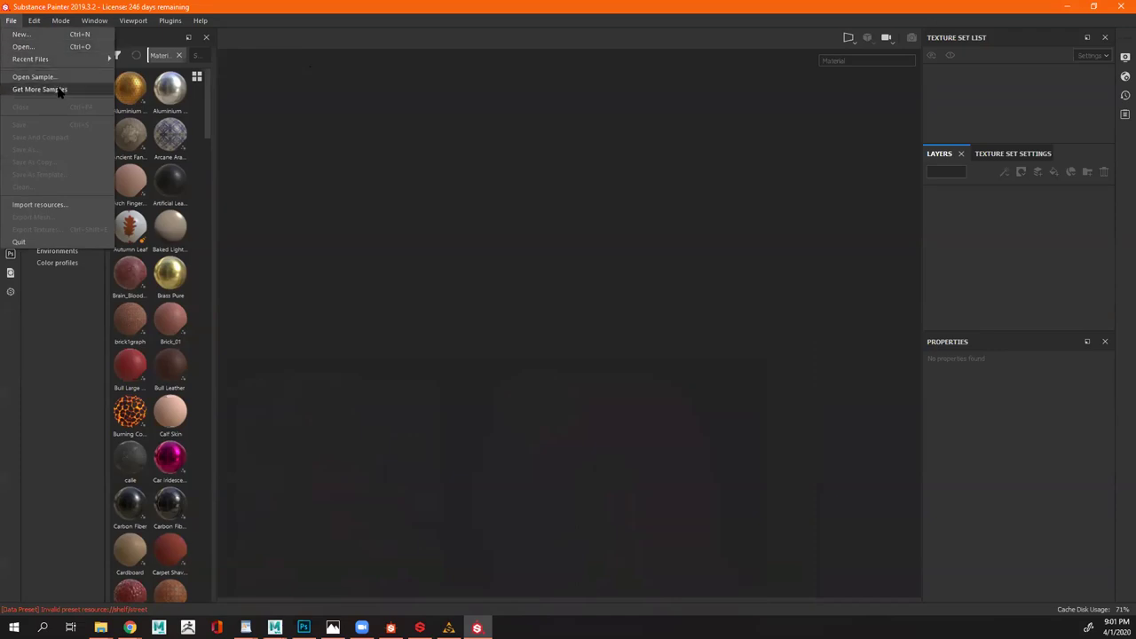
{"action": "left_click", "coordinate": [59, 89]}
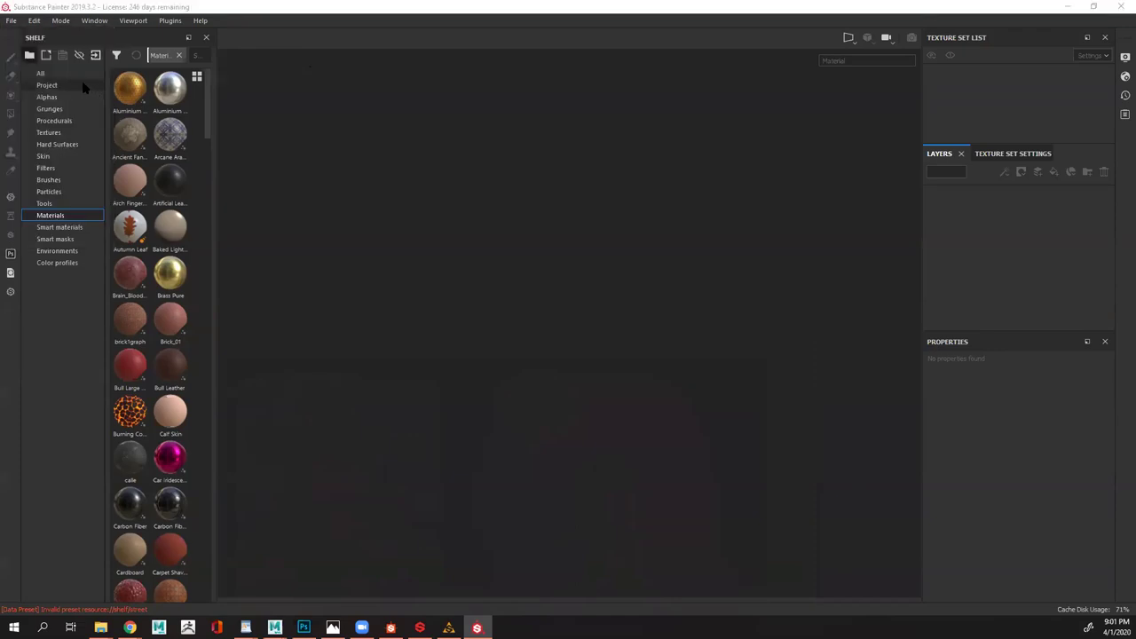
{"action": "left_click", "coordinate": [11, 19]}
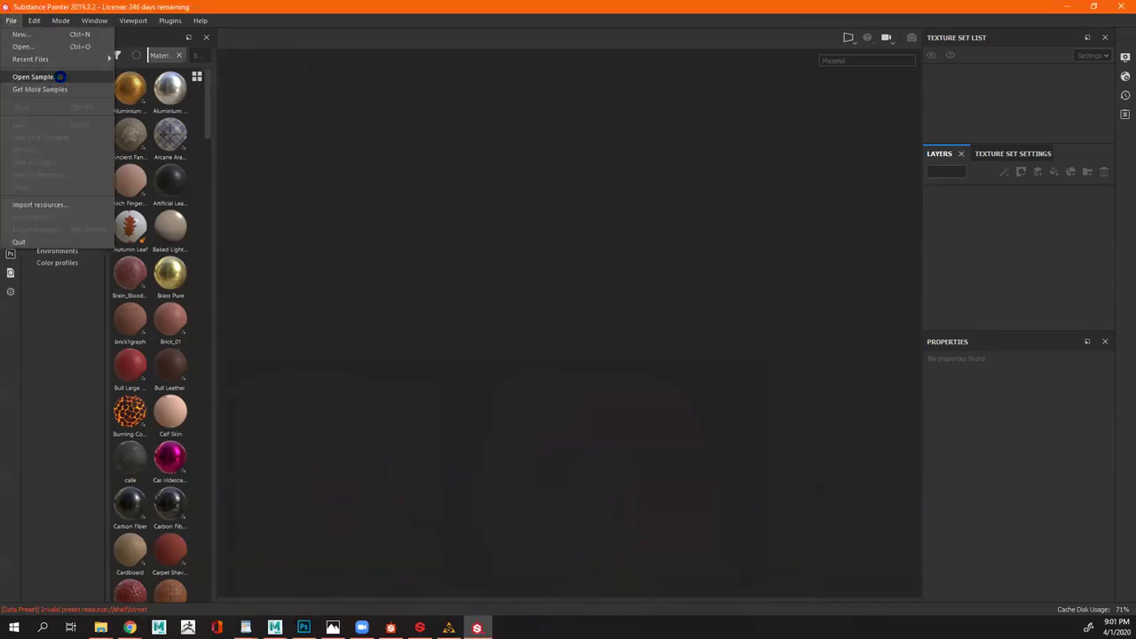
{"action": "left_click", "coordinate": [59, 77]}
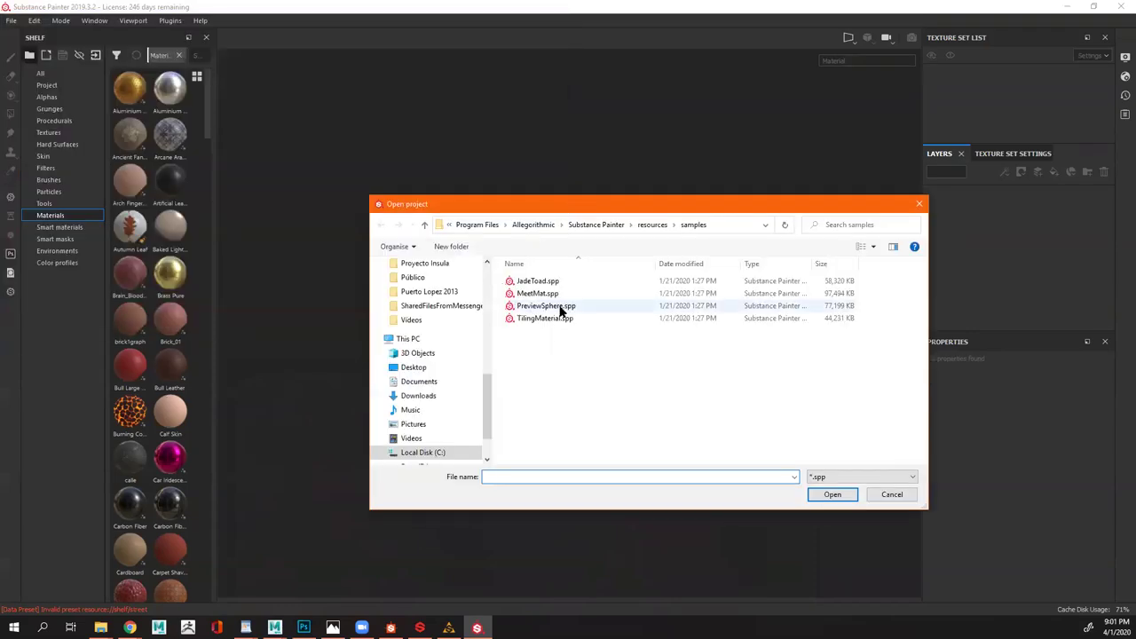
{"action": "left_click", "coordinate": [552, 303]}
{"action": "key", "text": "Up"}
{"action": "key", "text": "Up"}
{"action": "key", "text": "Down"}
{"action": "key", "text": "Down"}
{"action": "key", "text": "Up"}
{"action": "key", "text": "Down"}
{"action": "key", "text": "Down"}
{"action": "key", "text": "Up"}
{"action": "key", "text": "Up"}
{"action": "key", "text": "Up"}
{"action": "key", "text": "Down"}
{"action": "key", "text": "Down"}
{"action": "key", "text": "Down"}
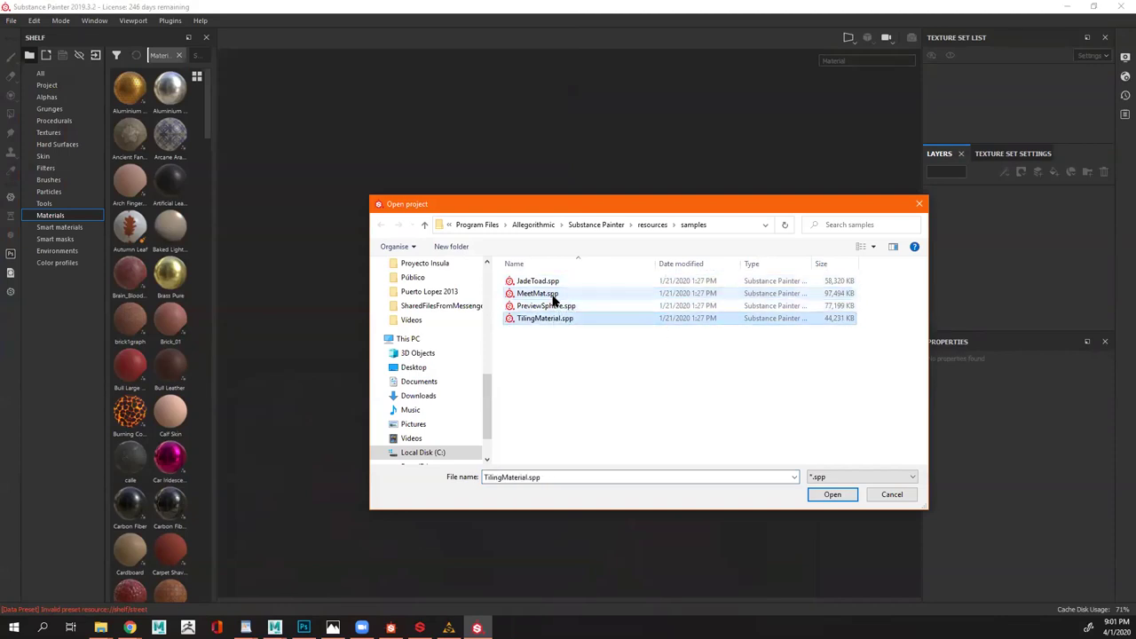
{"action": "key", "text": "Up"}
{"action": "key", "text": "Up"}
{"action": "key", "text": "Up"}
{"action": "key", "text": "Down"}
{"action": "key", "text": "Return"}
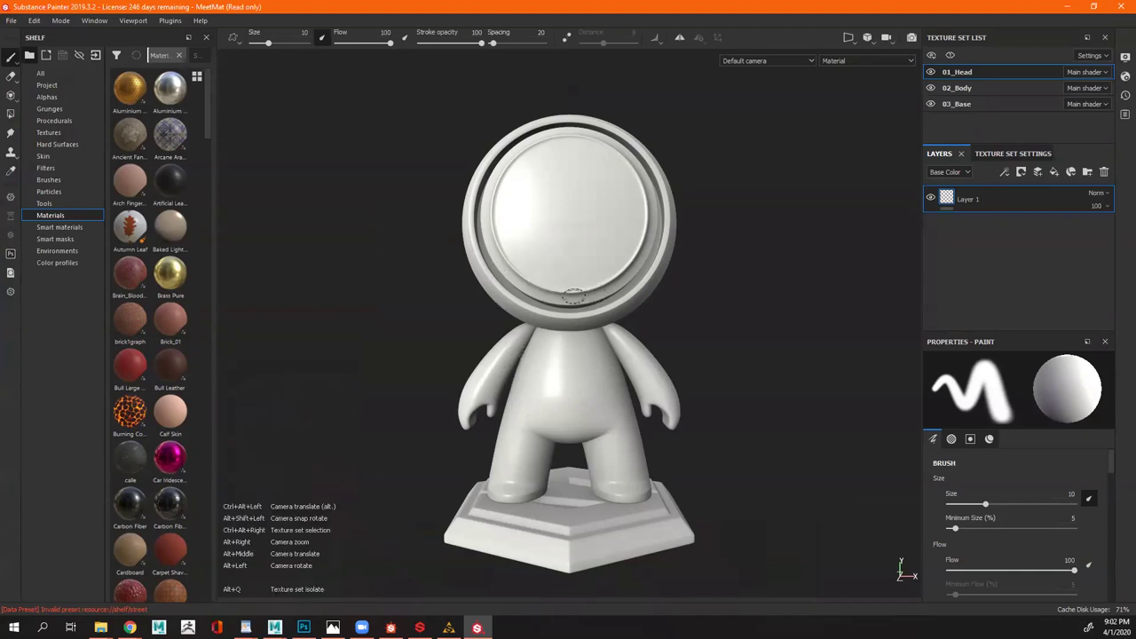
Discard the changes to the open project and reopen the MeetMat.spp sample
{"action": "mouse_move", "coordinate": [521, 295]}
{"action": "left_mouse_down", "text": "alt"}
{"action": "mouse_move", "coordinate": [718, 301]}
{"action": "mouse_move", "coordinate": [438, 288]}
{"action": "mouse_move", "coordinate": [700, 291]}
{"action": "mouse_move", "coordinate": [553, 267]}
{"action": "mouse_move", "coordinate": [674, 329]}
{"action": "mouse_move", "coordinate": [693, 322]}
{"action": "mouse_move", "coordinate": [304, 293]}
{"action": "mouse_move", "coordinate": [568, 284]}
{"action": "mouse_move", "coordinate": [585, 271]}
{"action": "left_mouse_up", "text": "alt"}
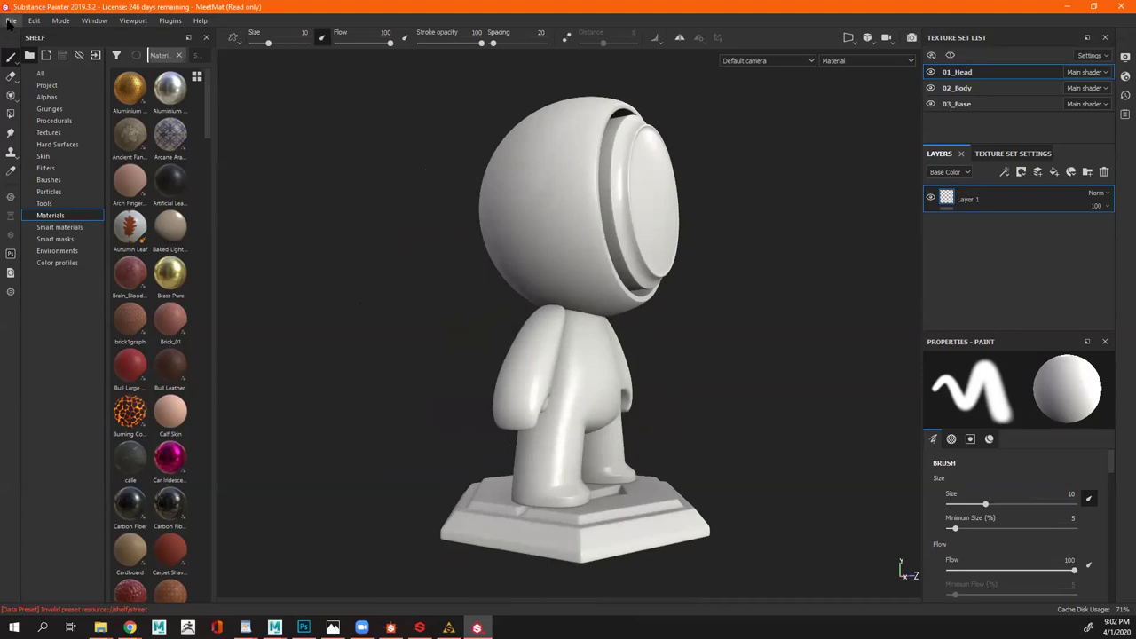
{"action": "left_click", "coordinate": [12, 21]}
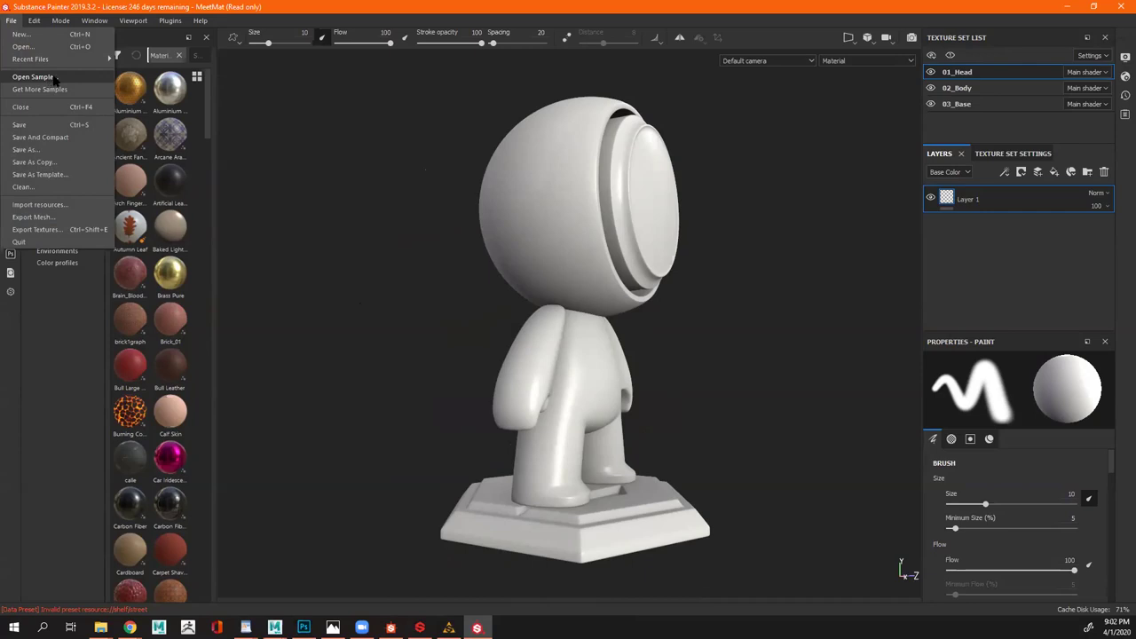
{"action": "left_click", "coordinate": [35, 77]}
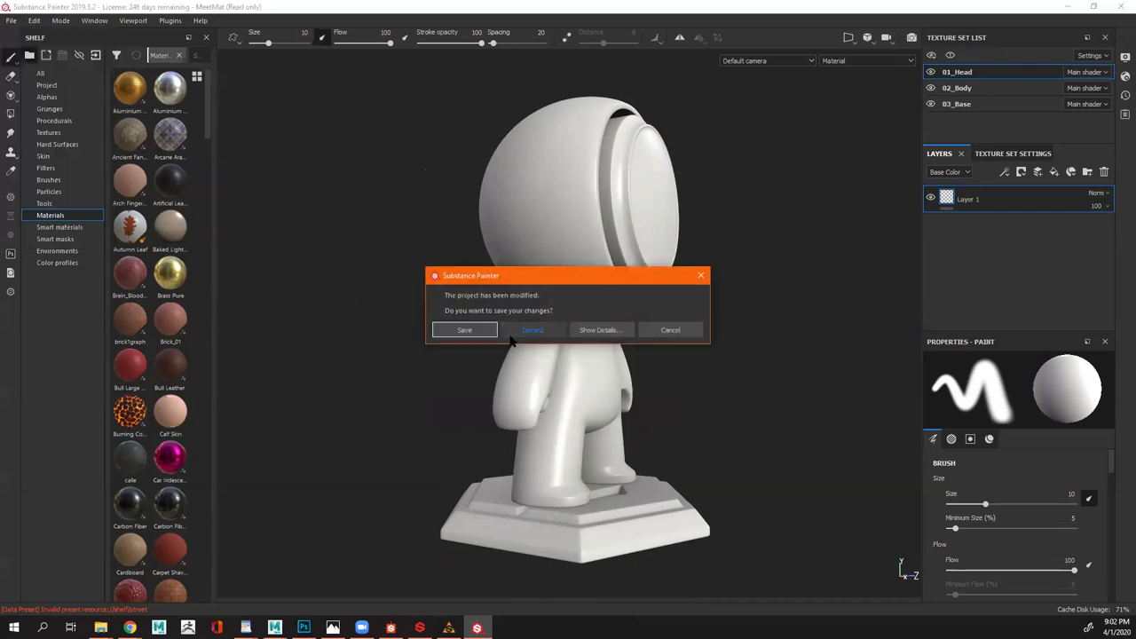
{"action": "left_click", "coordinate": [701, 275]}
{"action": "left_click", "coordinate": [11, 21]}
{"action": "left_click", "coordinate": [35, 77]}
{"action": "left_click", "coordinate": [534, 330]}
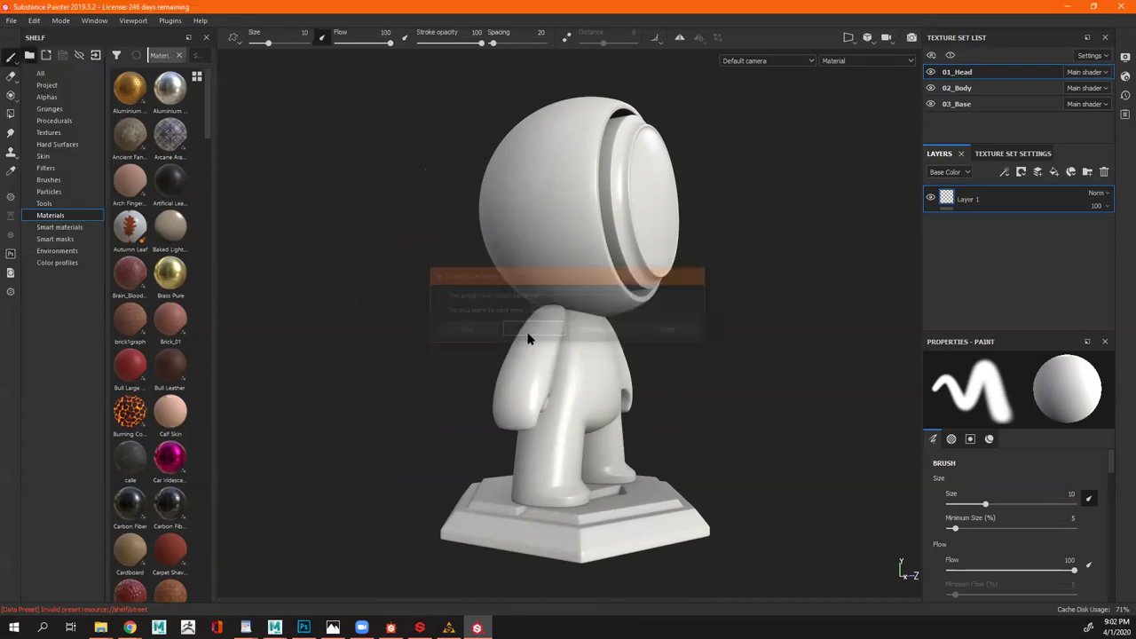
{"action": "left_click", "coordinate": [551, 294]}
{"action": "key", "text": "Up"}
{"action": "key", "text": "Down"}
{"action": "key", "text": "Down"}
{"action": "key", "text": "Down"}
{"action": "key", "text": "Up"}
{"action": "key", "text": "Down"}
{"action": "key", "text": "Up"}
{"action": "key", "text": "Down"}
{"action": "key", "text": "Up"}
{"action": "key", "text": "Up"}
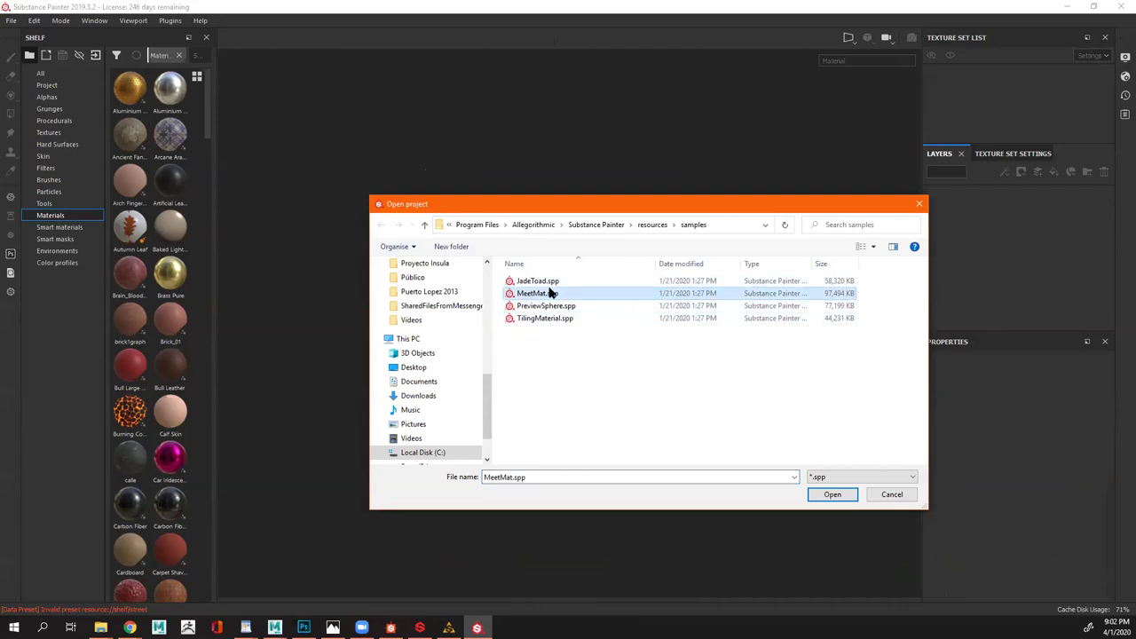
{"action": "key", "text": "Return"}
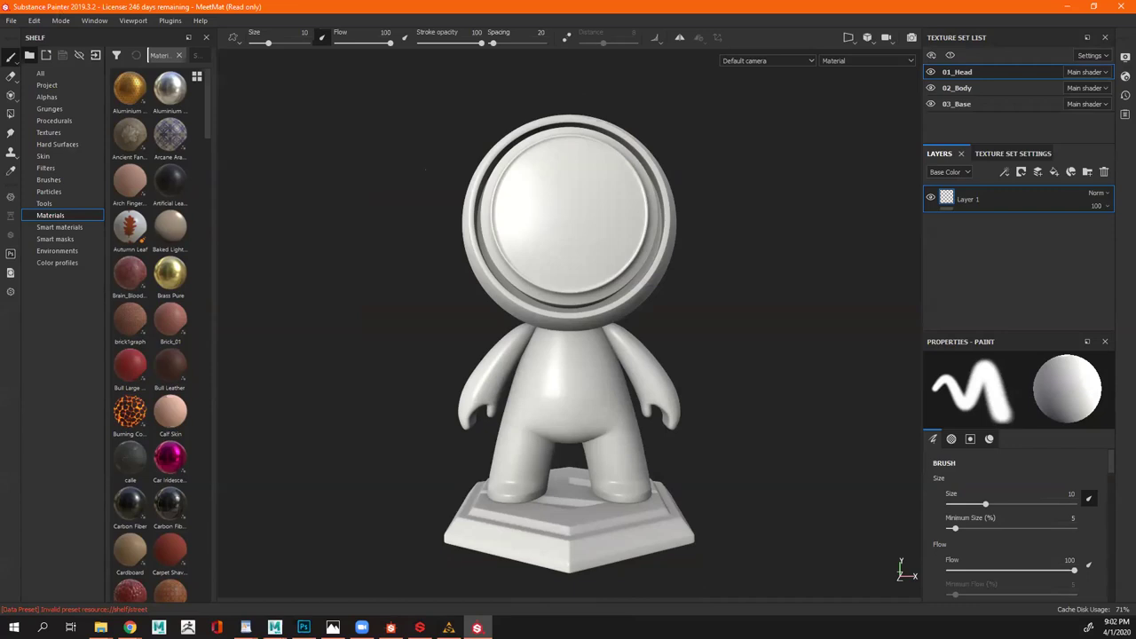
Switch to Chrome, search Google for MEET MAT 2 SUBSTANCE PAINTER and open the Meet MAT 2 contest page
{"action": "key", "text": "alt+Tab"}
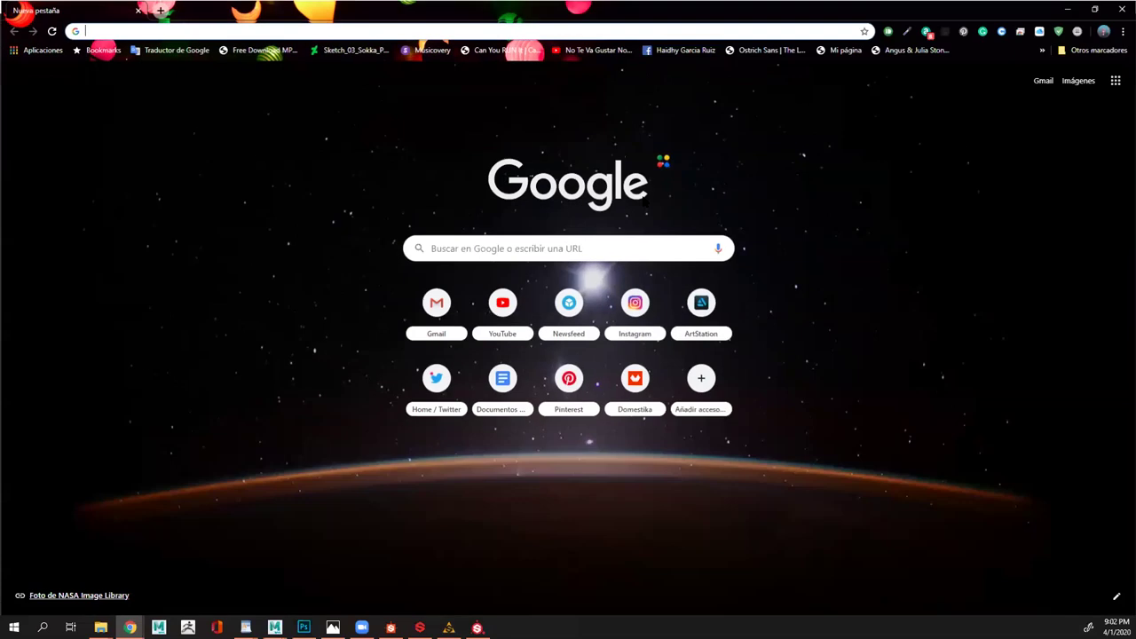
{"action": "key", "text": "ctrl+l"}
{"action": "type", "text": "ME"}
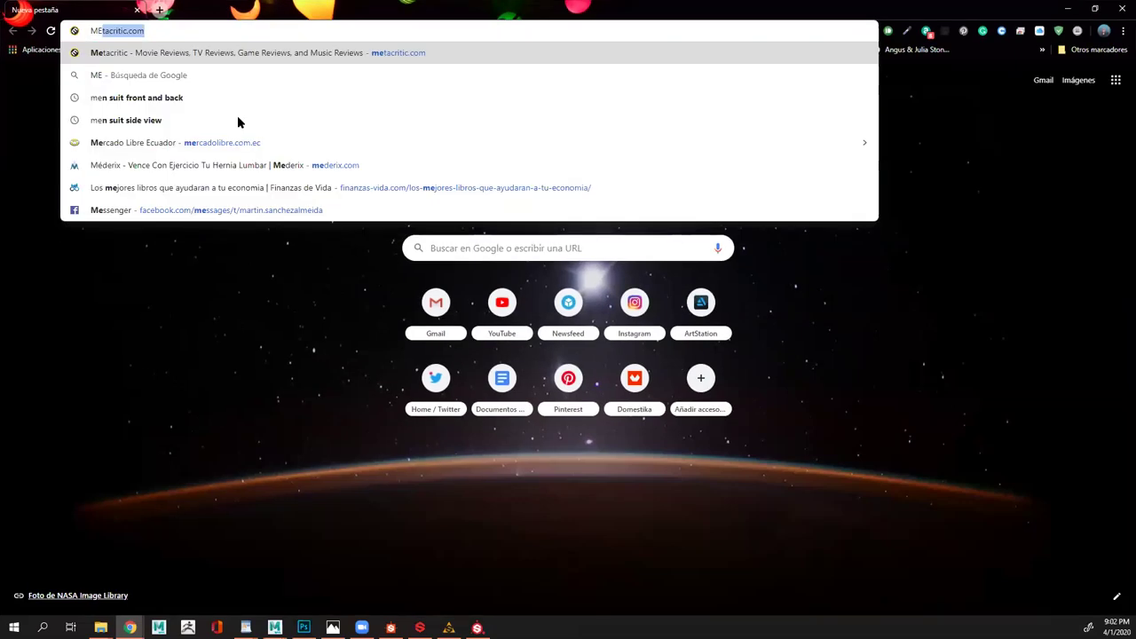
{"action": "type", "text": "ET MAT 2 "}
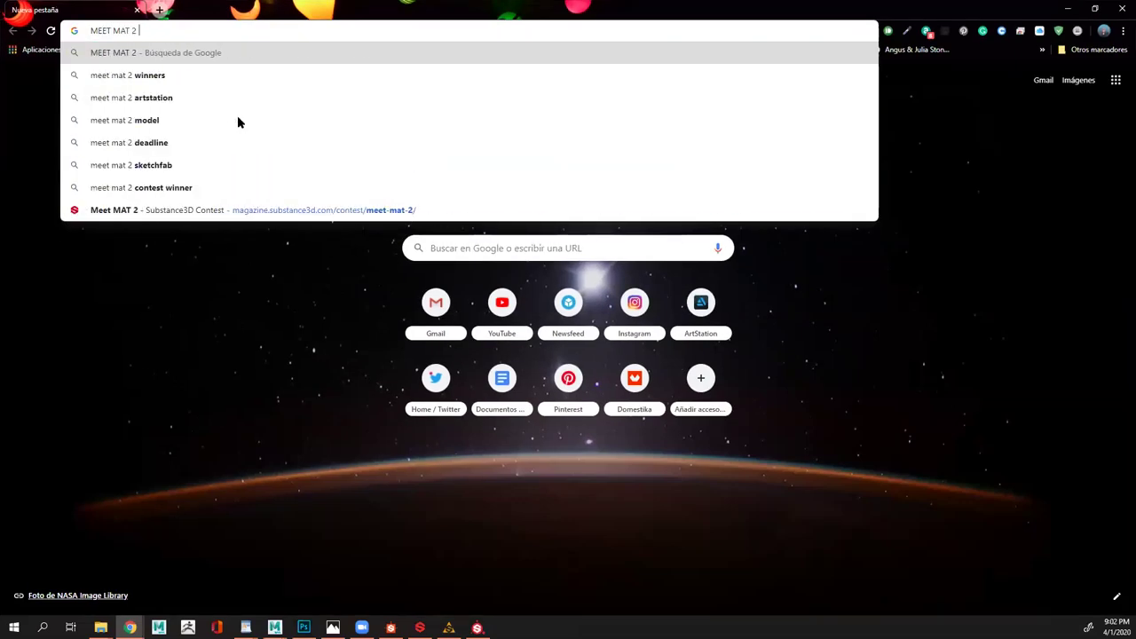
{"action": "type", "text": "SUBSTANCE PAINTER"}
{"action": "key", "text": "Return"}
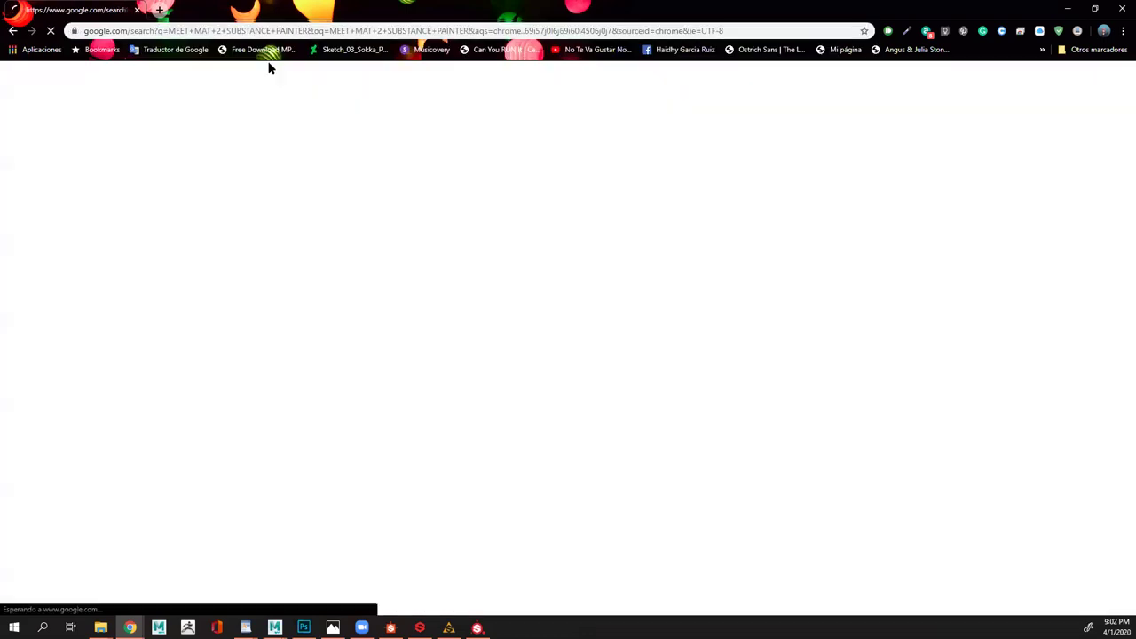
{"action": "left_click", "coordinate": [198, 185]}
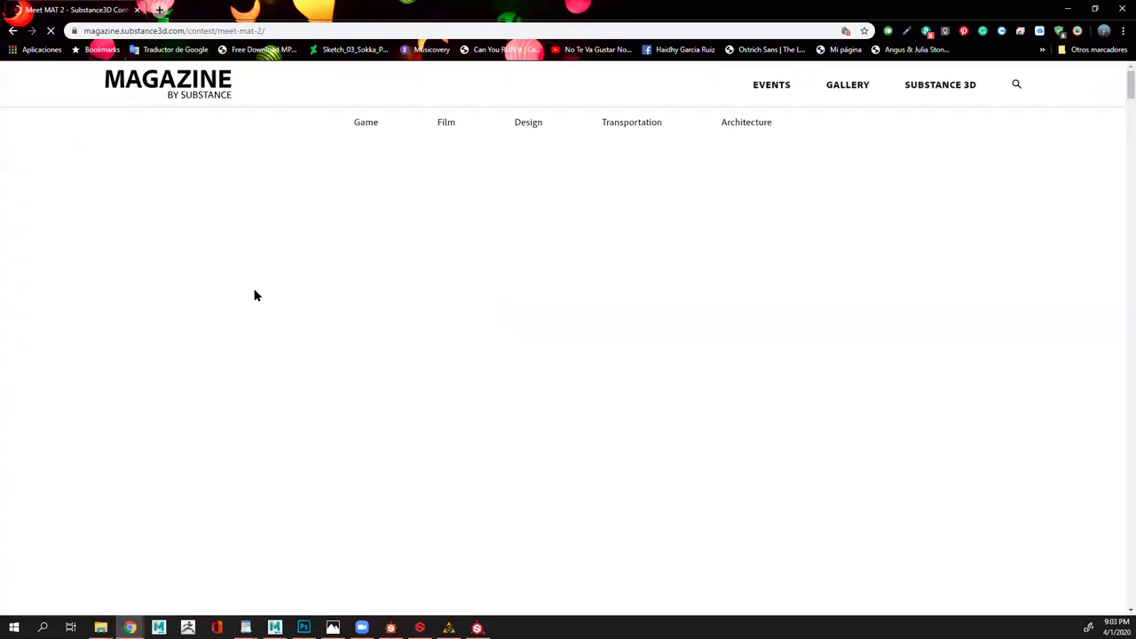
Examine the Meet MAT 2 contest page's introduction, participation steps, rules and banner artwork, comparing the character with the open Substance Painter model
{"action": "scroll", "coordinate": [375, 335], "scroll_direction": "down", "scroll_amount": 10}
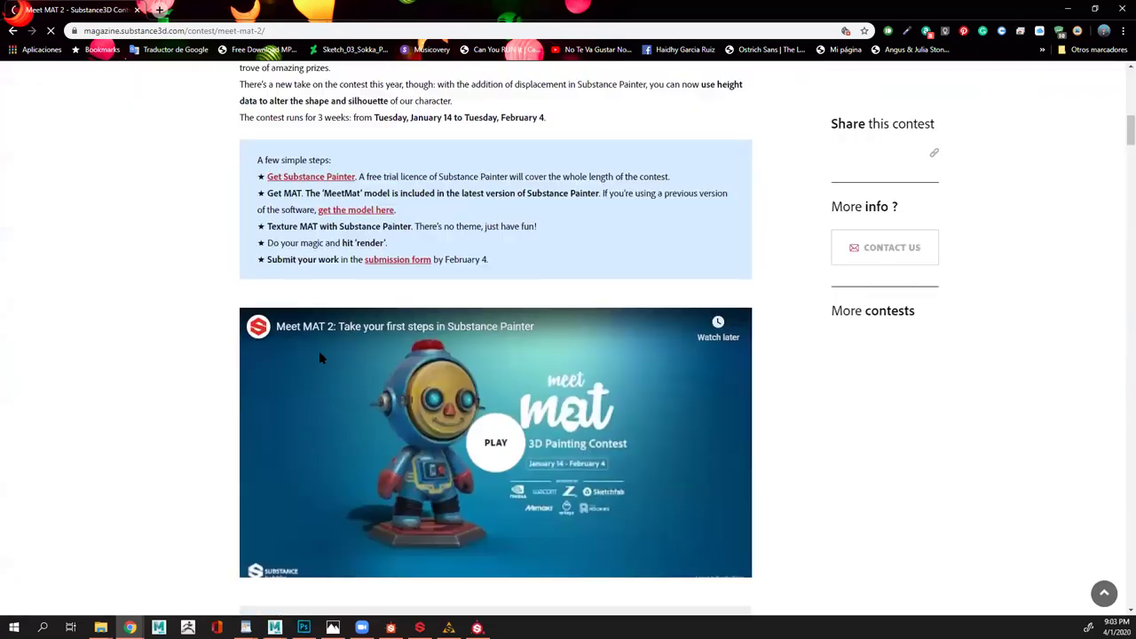
{"action": "scroll", "coordinate": [294, 367], "scroll_direction": "up", "scroll_amount": 4}
{"action": "scroll", "coordinate": [311, 369], "scroll_direction": "down", "scroll_amount": 15}
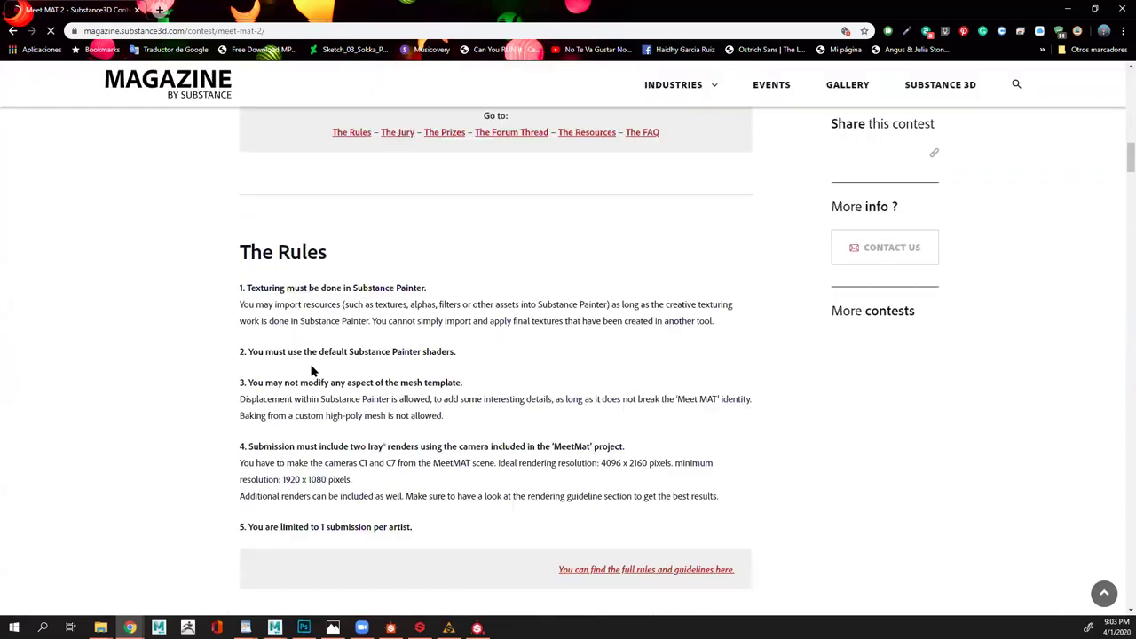
{"action": "scroll", "coordinate": [312, 373], "scroll_direction": "up", "scroll_amount": 15}
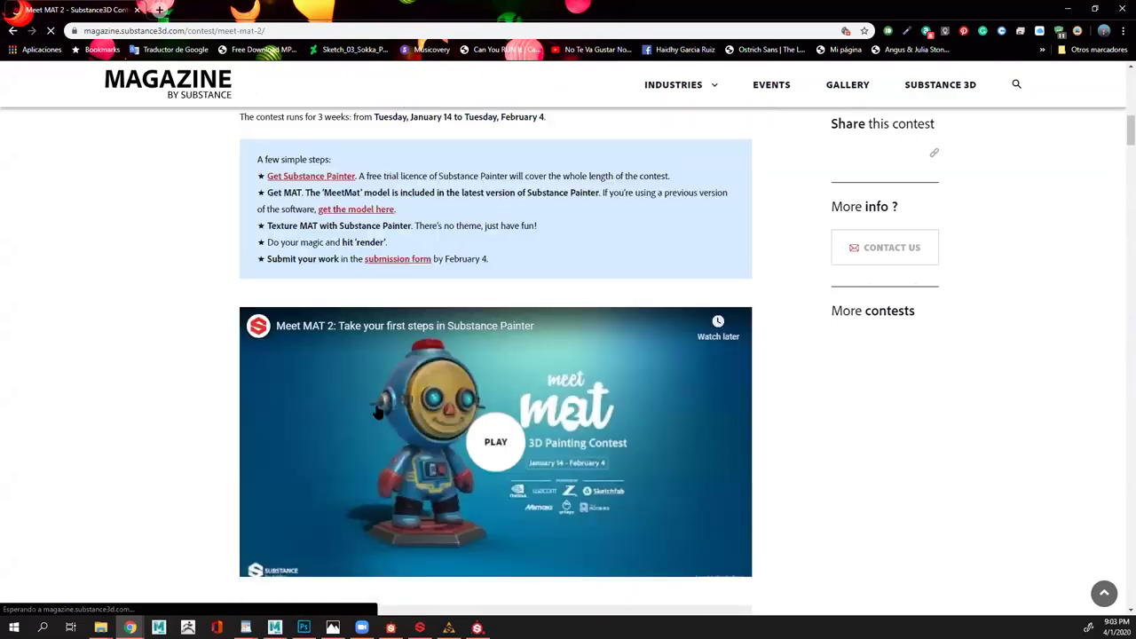
{"action": "left_click", "coordinate": [477, 626]}
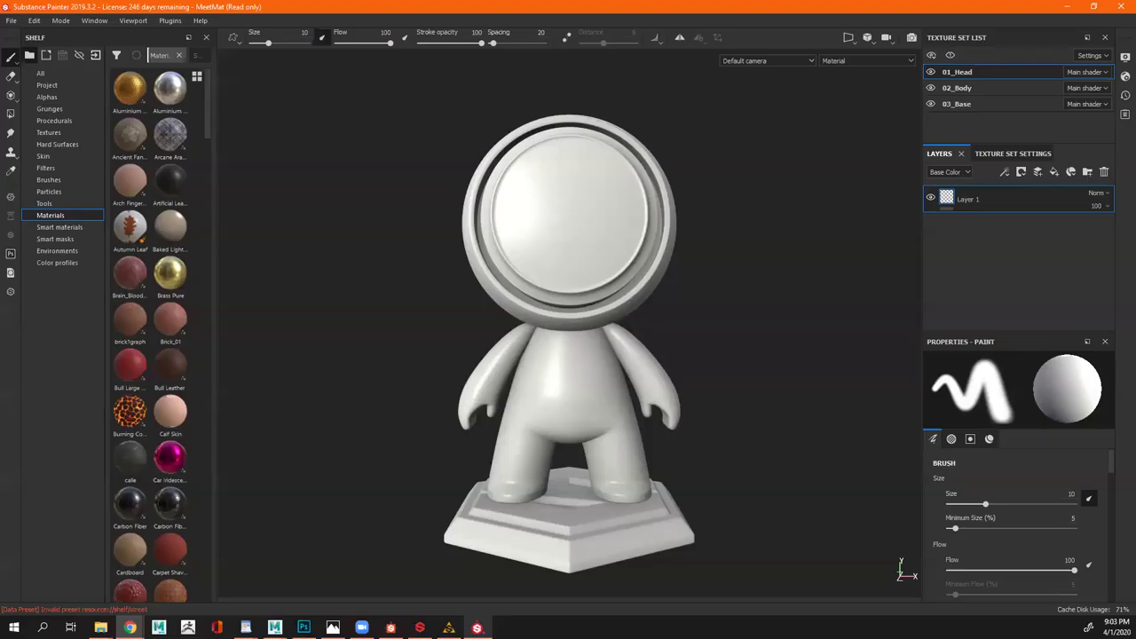
{"action": "left_click", "coordinate": [1061, 8]}
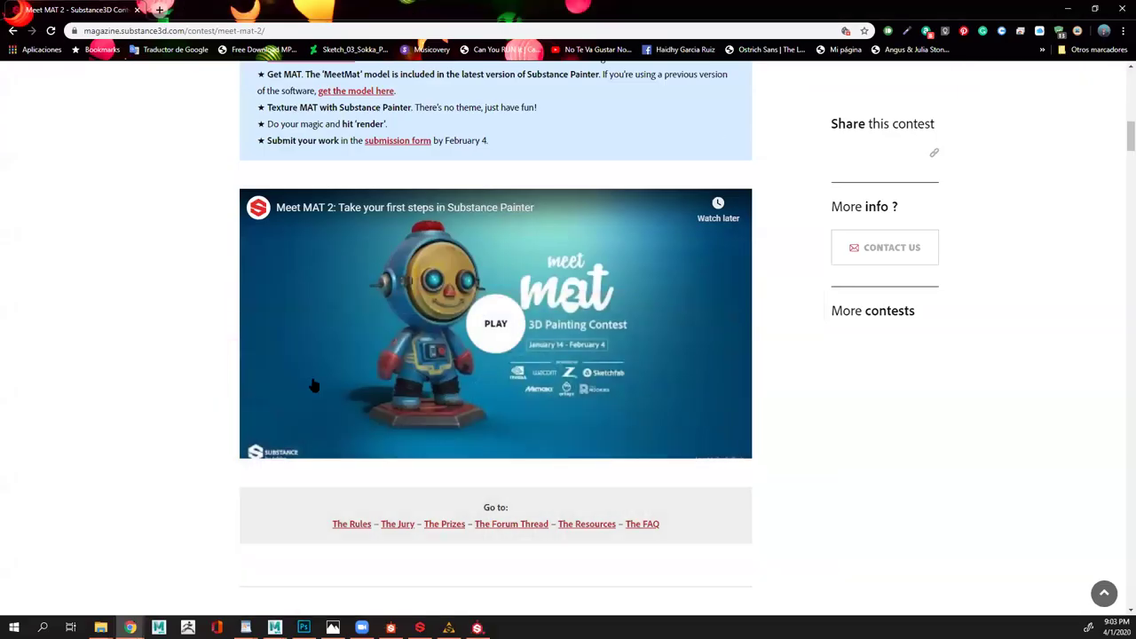
{"action": "scroll", "coordinate": [482, 417], "scroll_direction": "up", "scroll_amount": 8}
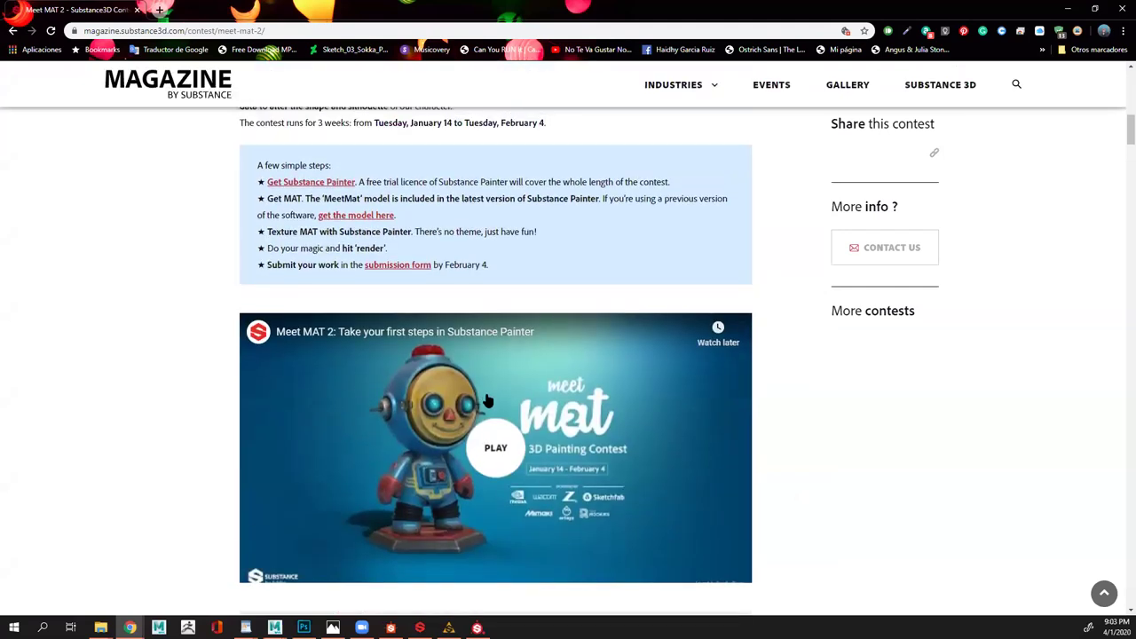
{"action": "scroll", "coordinate": [462, 476], "scroll_direction": "up", "scroll_amount": 4}
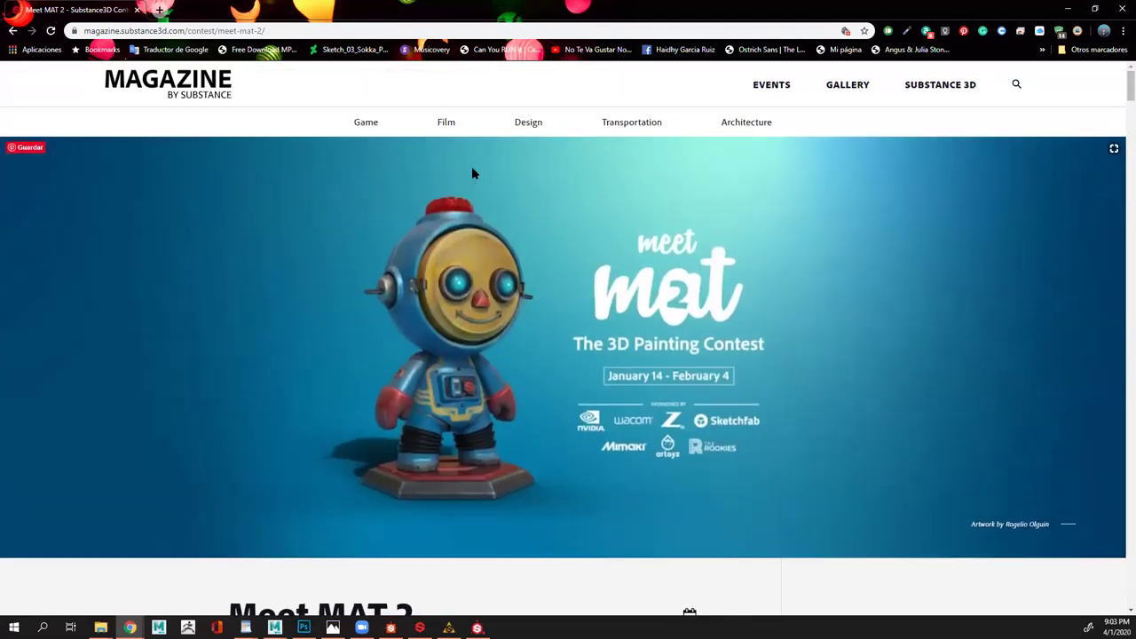
{"action": "scroll", "coordinate": [722, 389], "scroll_direction": "down", "scroll_amount": 5}
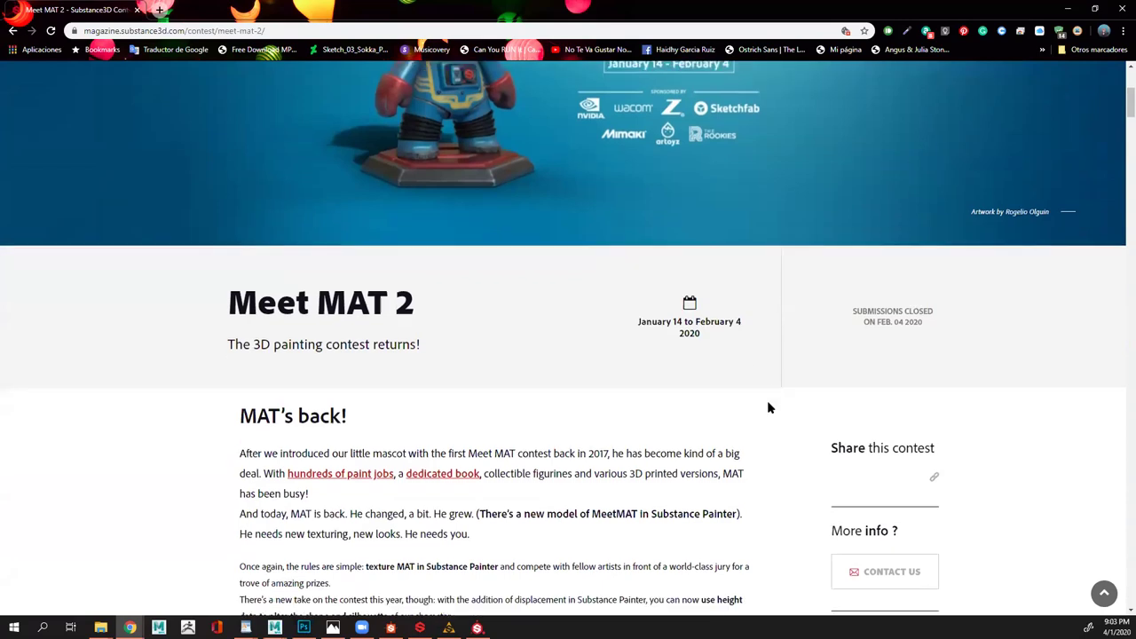
{"action": "scroll", "coordinate": [408, 400], "scroll_direction": "down", "scroll_amount": 3}
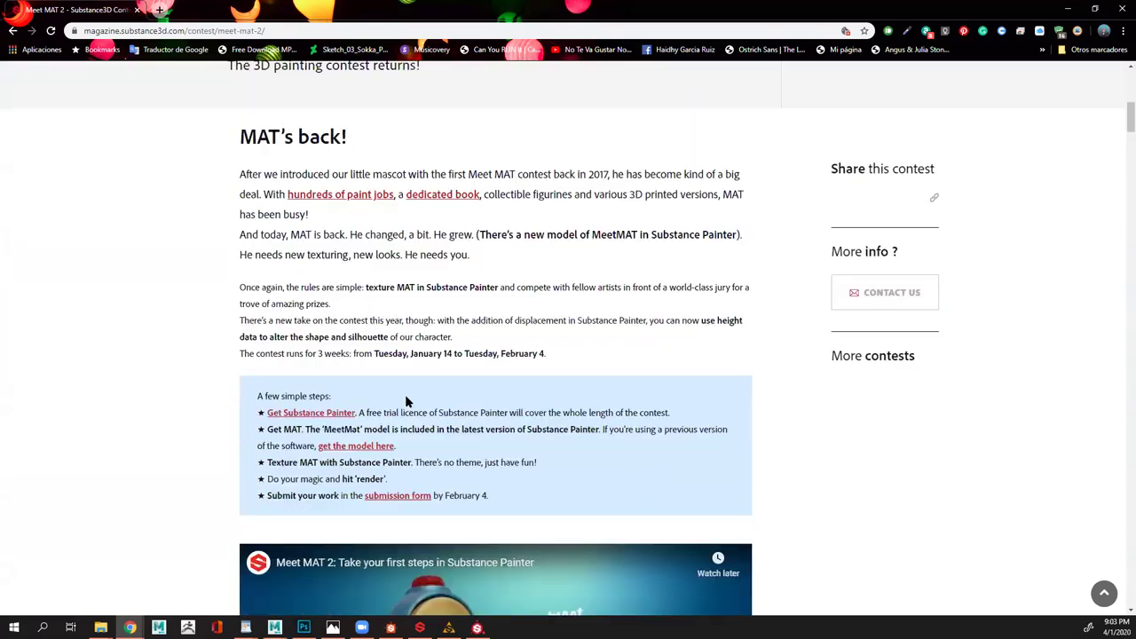
Search Google in a new browser tab for "substance meet mat 2 winners"
{"action": "key", "text": "ctrl+t"}
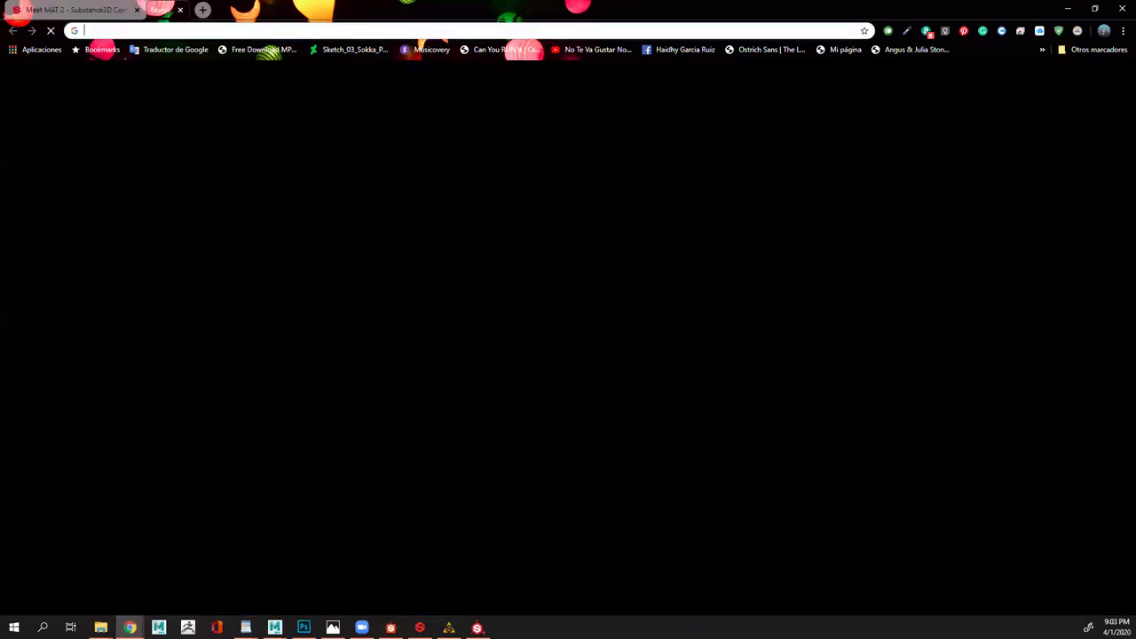
{"action": "type", "text": "sib"}
{"action": "key", "text": "BackSpace"}
{"action": "key", "text": "BackSpace"}
{"action": "type", "text": "ubstance"}
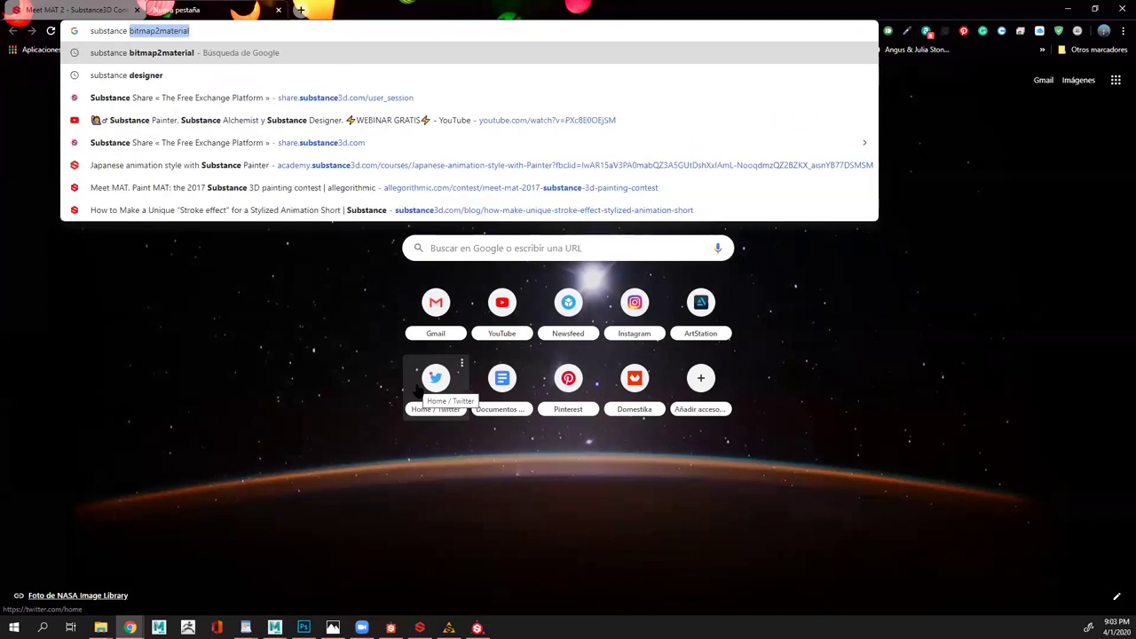
{"action": "type", "text": " meet mat 2"}
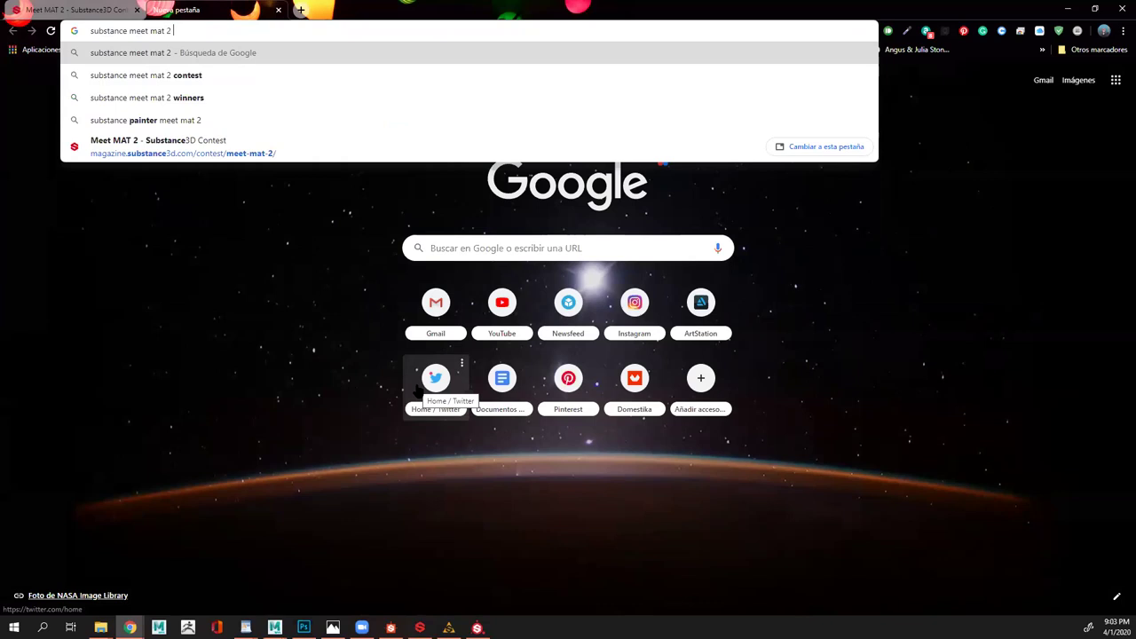
{"action": "key", "text": "Down"}
{"action": "key", "text": "Down"}
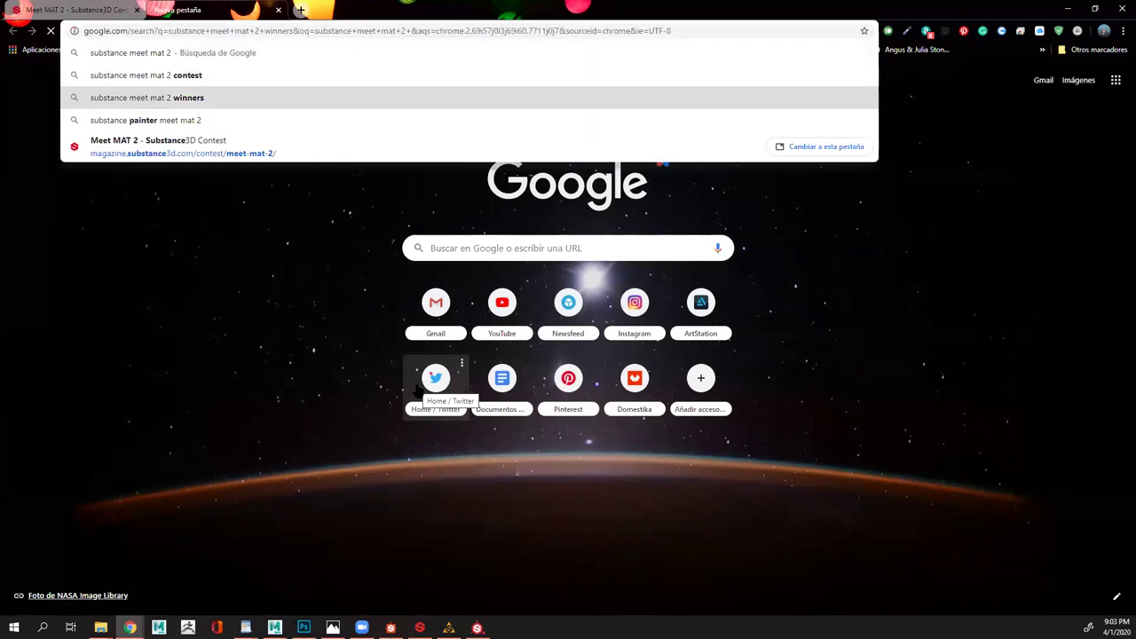
{"action": "key", "text": "Return"}
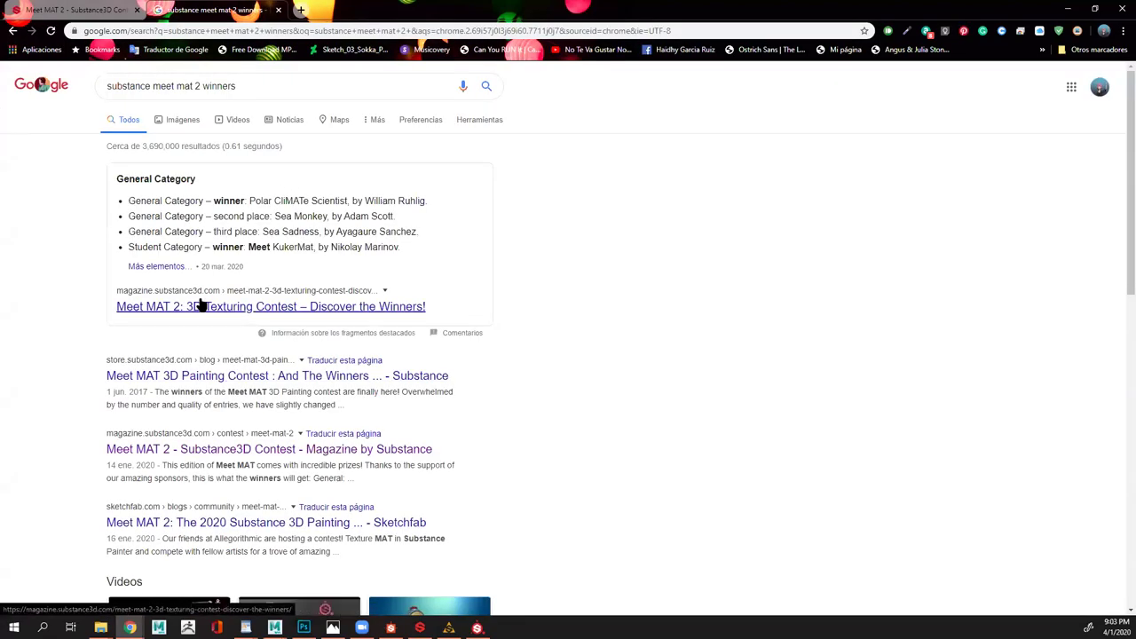
Open the Meet MAT 2 Discover the Winners article in its own tab and place the contest page's tab beside it
{"action": "middle_click", "coordinate": [204, 306]}
{"action": "left_click", "coordinate": [355, 10]}
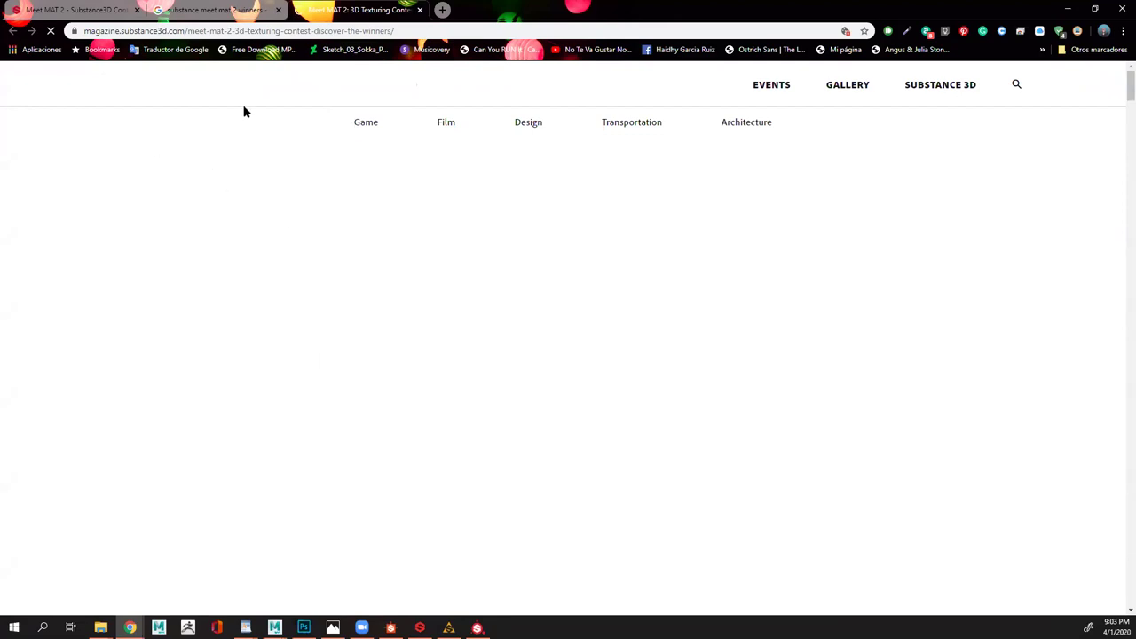
{"action": "left_click_drag", "start_coordinate": [79, 8], "coordinate": [213, 9]}
{"action": "key", "text": "ctrl+Tab"}
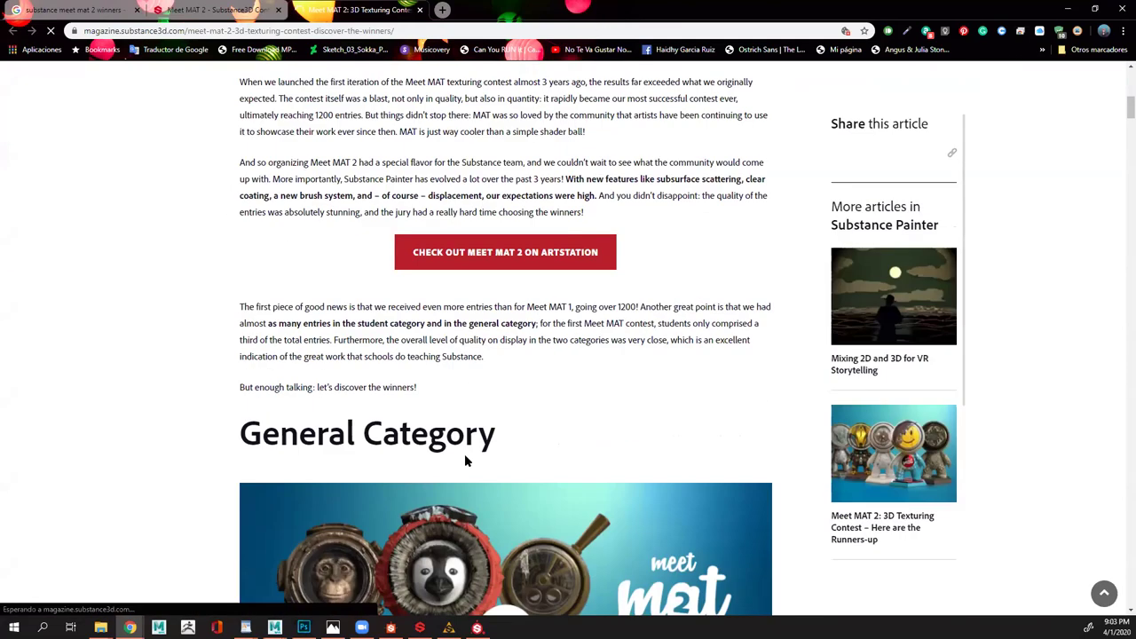
Compare the General Category winners banner with the MeetMat model in Substance Painter, and play the winners video in Chrome
{"action": "scroll", "coordinate": [465, 460], "scroll_direction": "down", "scroll_amount": 3}
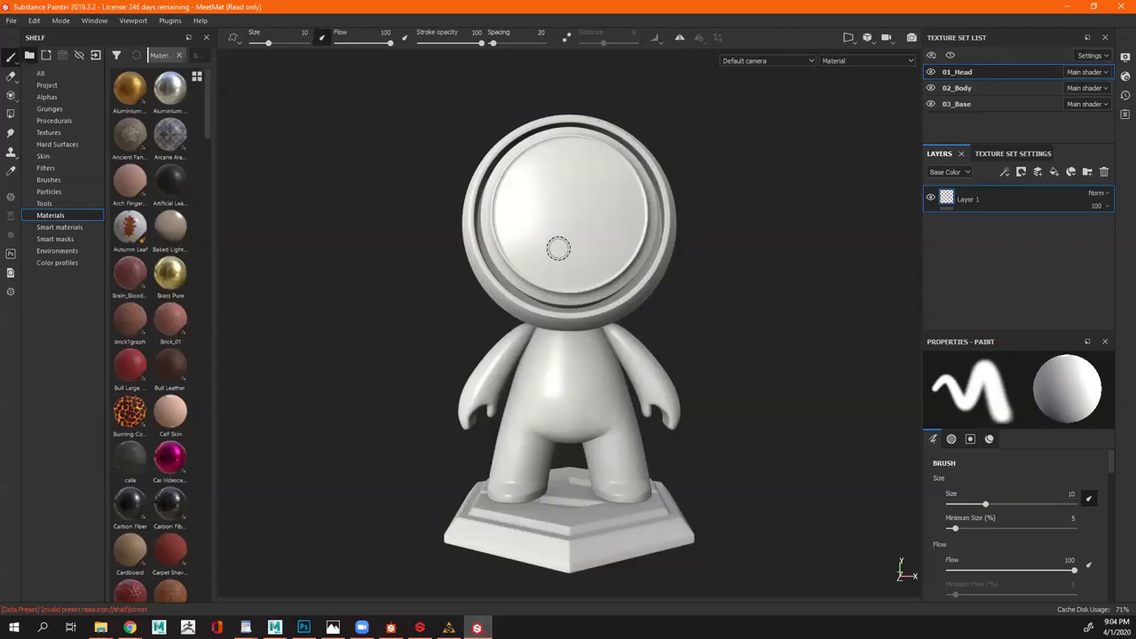
{"action": "left_click_drag", "start_coordinate": [657, 290], "coordinate": [595, 289], "text": "alt"}
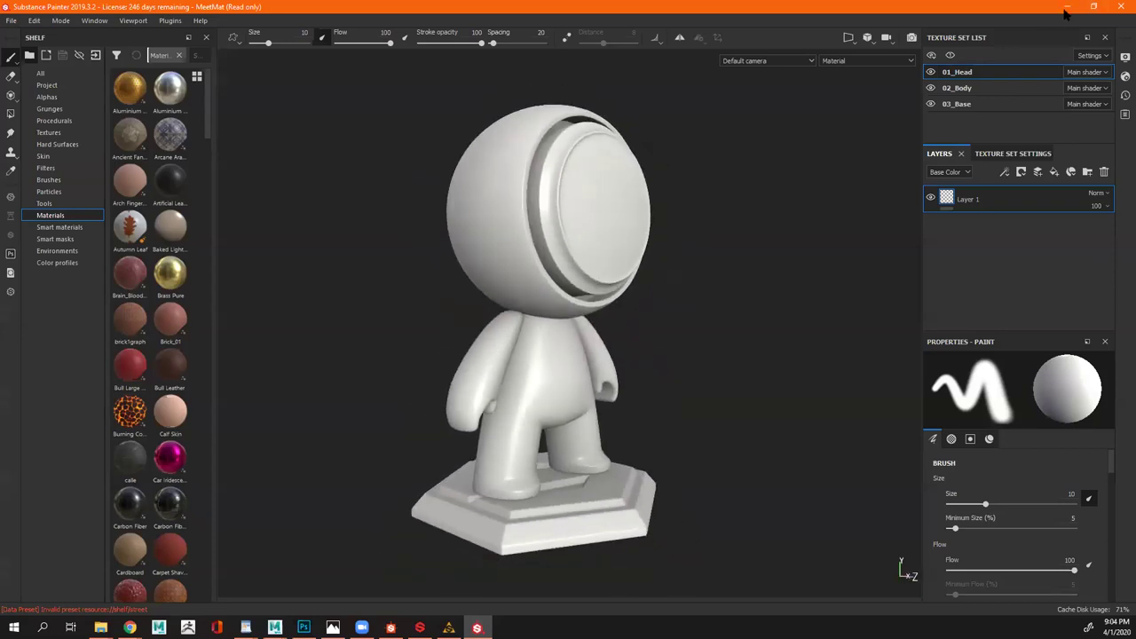
{"action": "key", "text": "alt+Tab"}
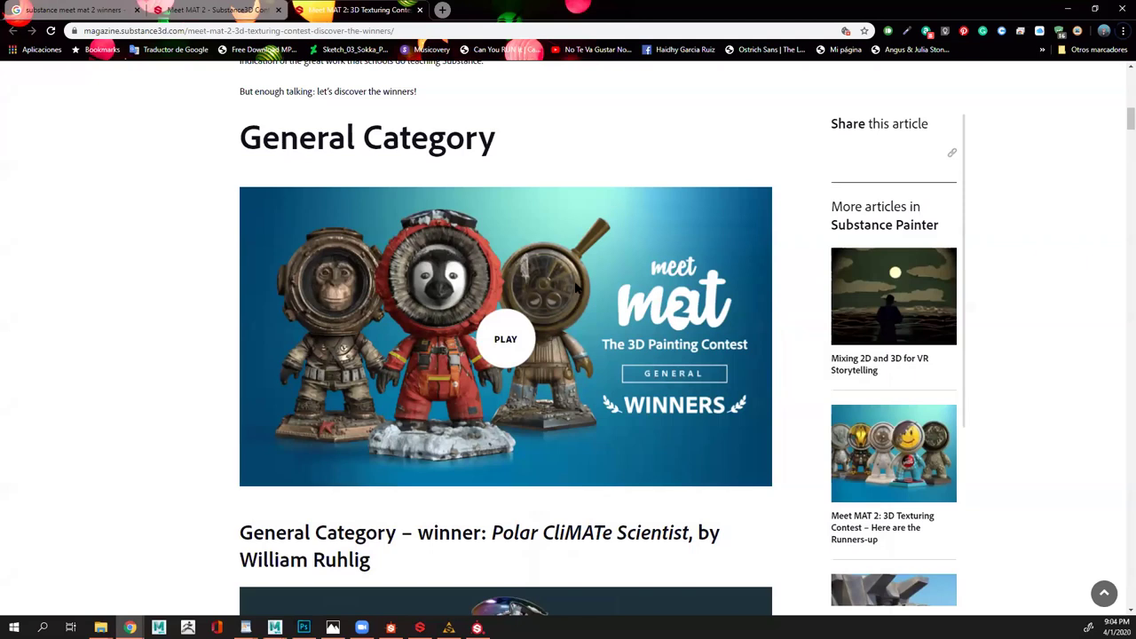
{"action": "left_click", "coordinate": [499, 340]}
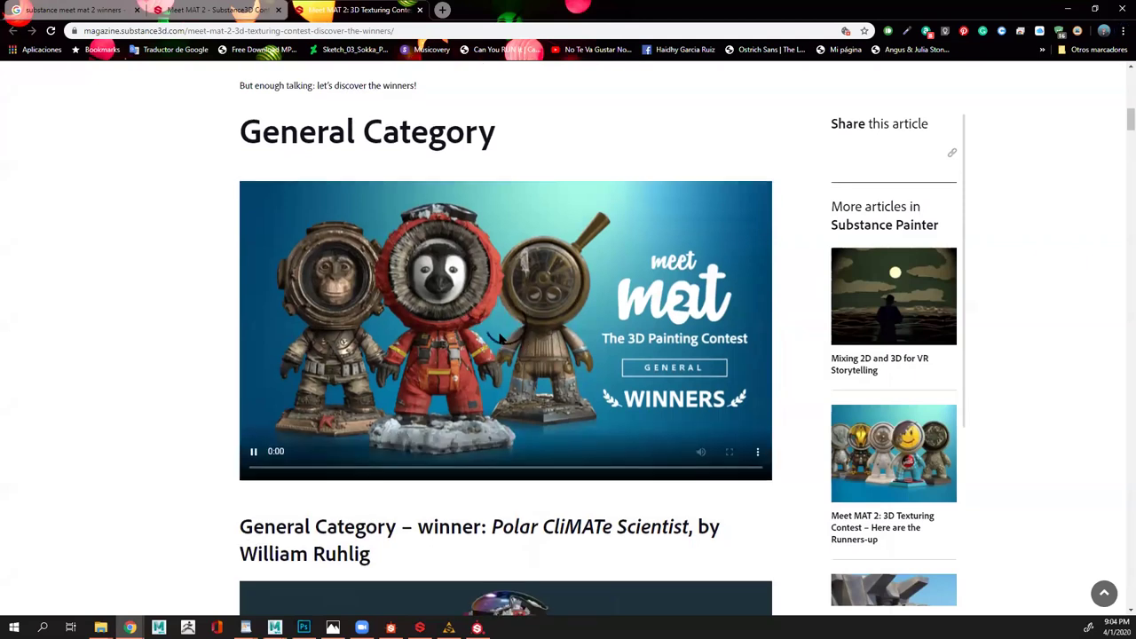
Examine the General Category winning entries, including the Polar CliMATe Scientist, the diver monkey and Sea Sadness renders
{"action": "scroll", "coordinate": [496, 333], "scroll_direction": "down", "scroll_amount": 4}
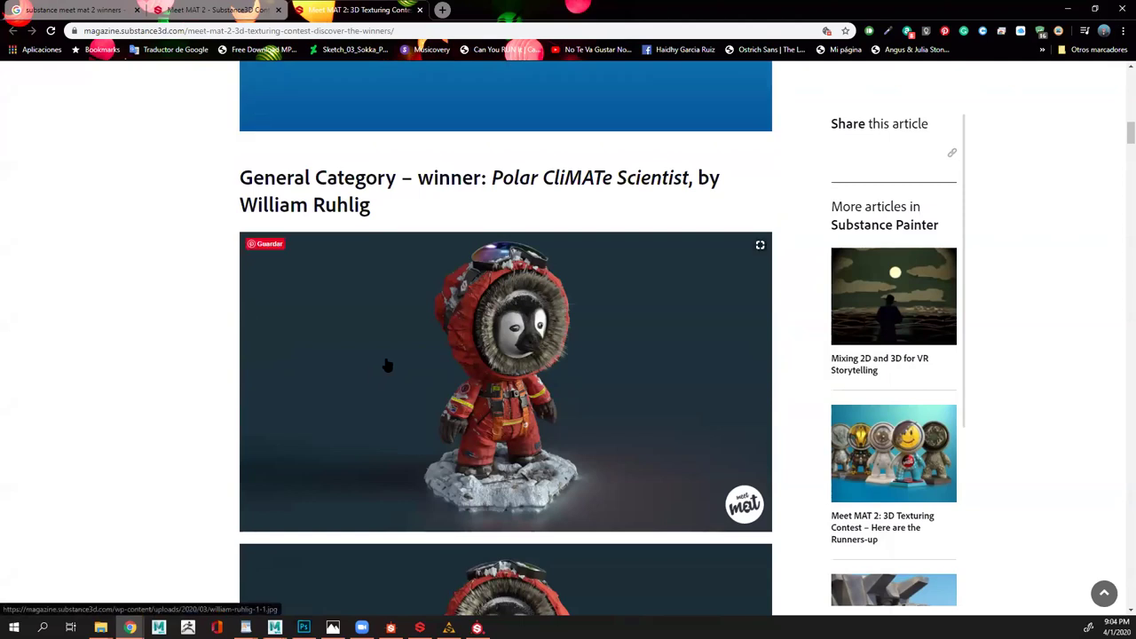
{"action": "scroll", "coordinate": [388, 365], "scroll_direction": "down", "scroll_amount": 3}
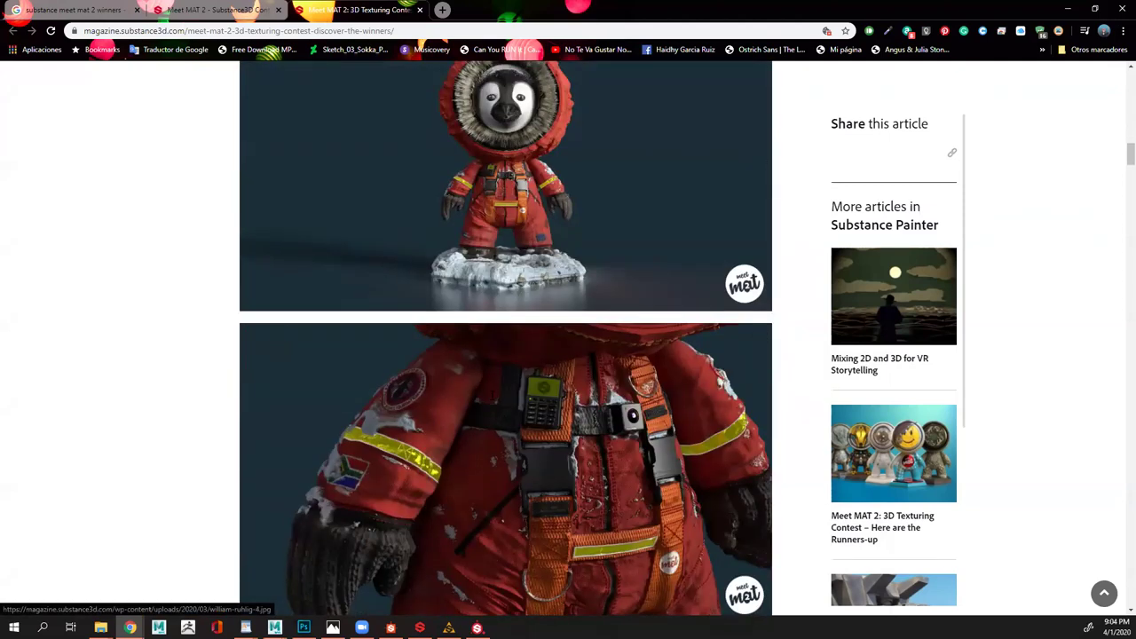
{"action": "scroll", "coordinate": [524, 408], "scroll_direction": "down", "scroll_amount": 5}
{"action": "scroll", "coordinate": [526, 432], "scroll_direction": "down", "scroll_amount": 5}
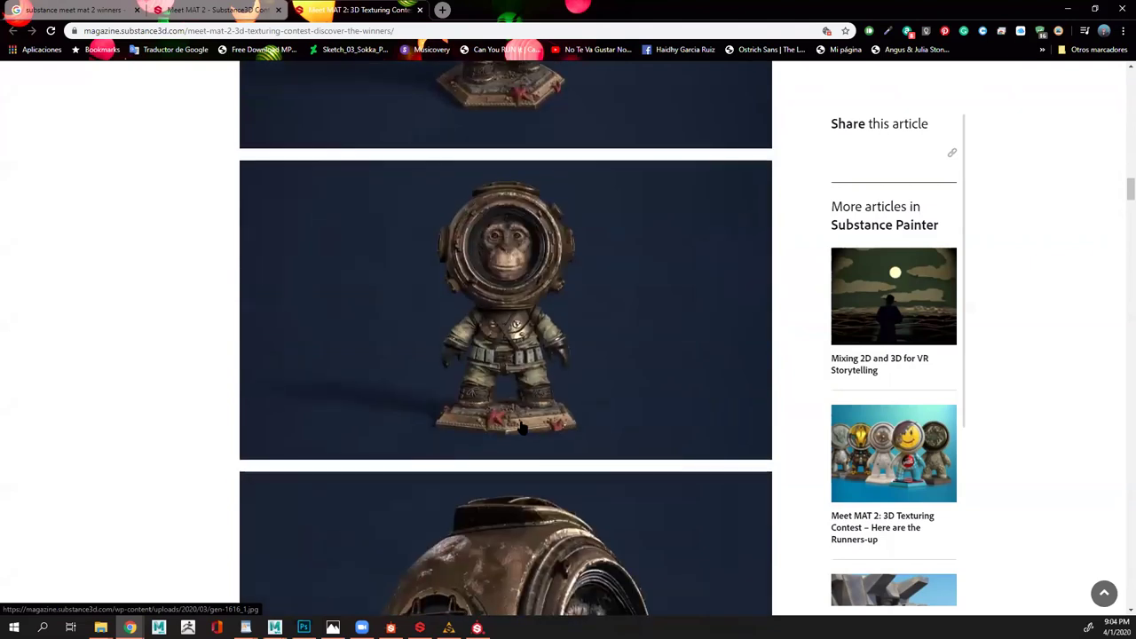
{"action": "scroll", "coordinate": [521, 411], "scroll_direction": "down", "scroll_amount": 3}
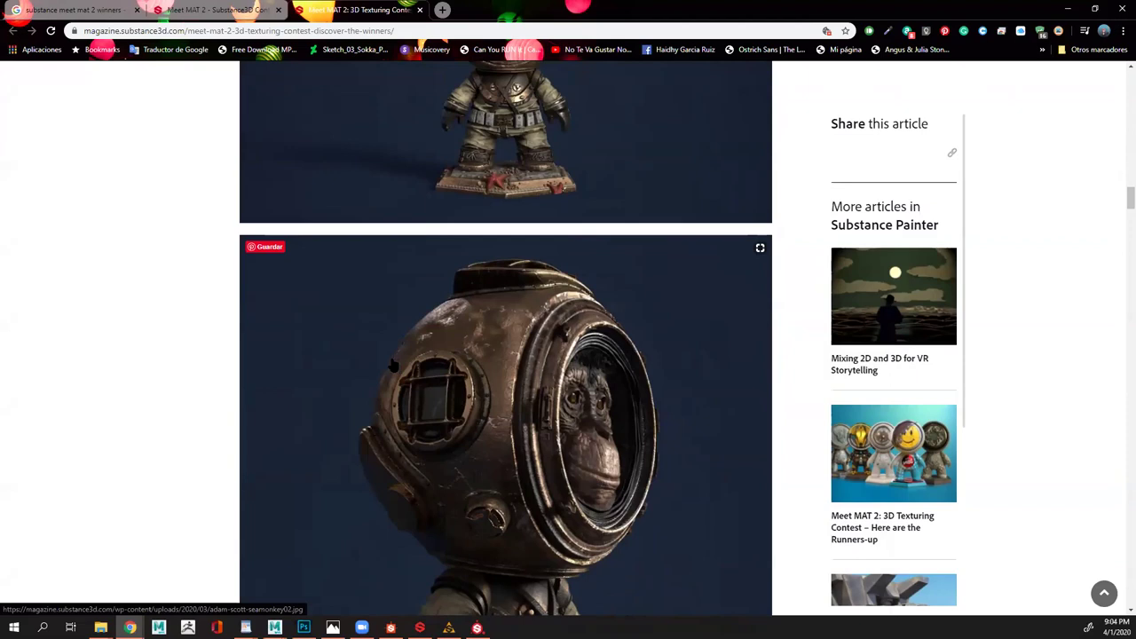
{"action": "scroll", "coordinate": [393, 364], "scroll_direction": "down", "scroll_amount": 10}
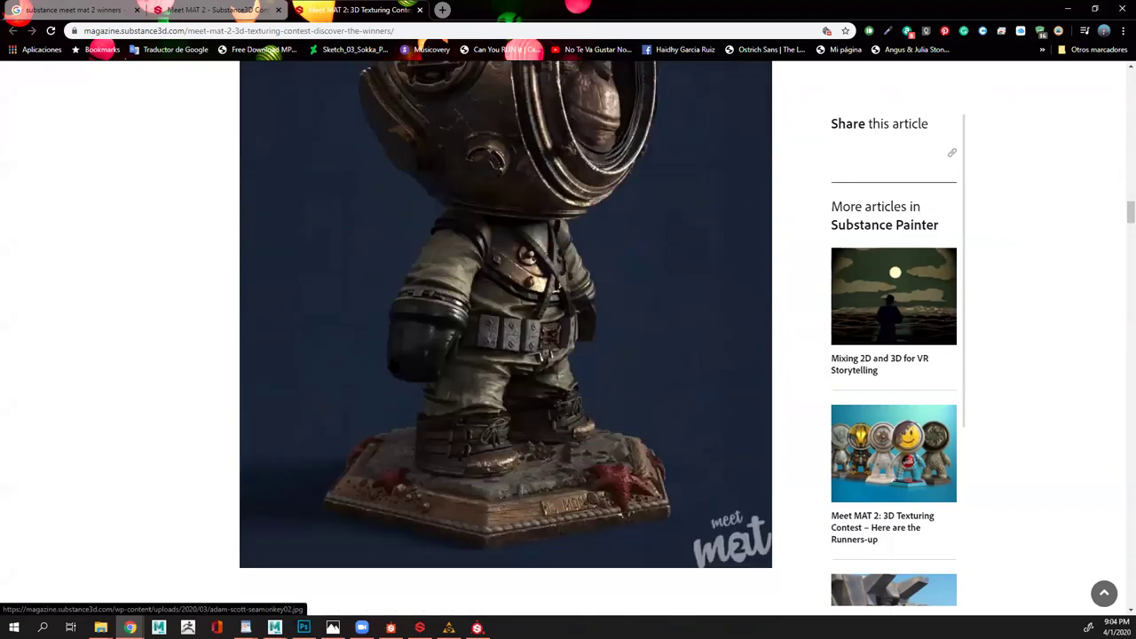
{"action": "scroll", "coordinate": [379, 339], "scroll_direction": "down", "scroll_amount": 7}
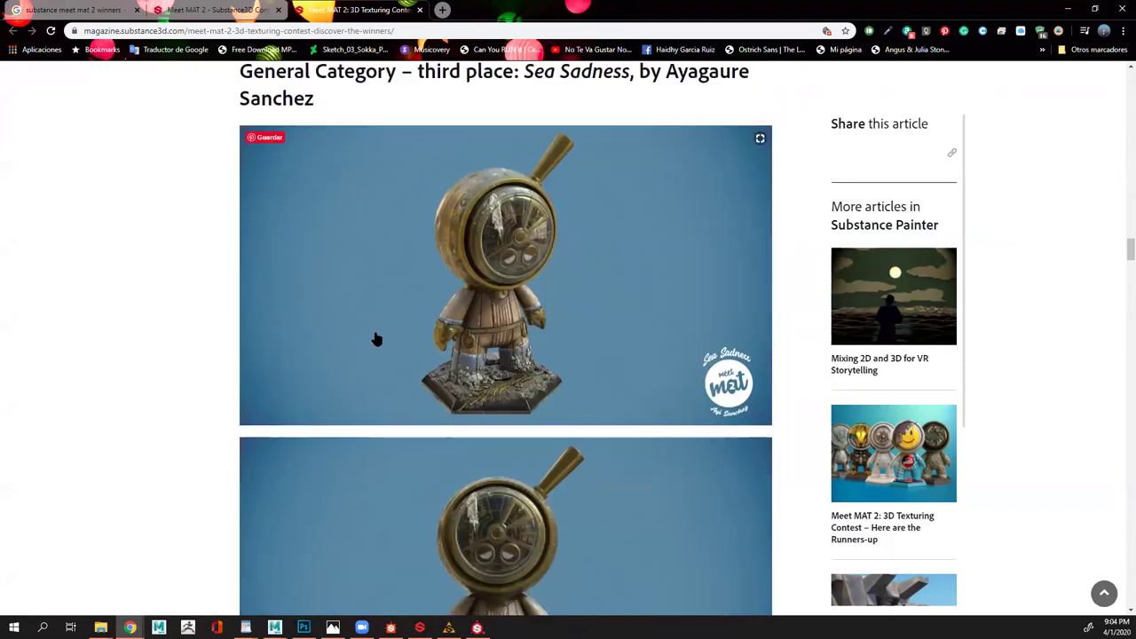
{"action": "scroll", "coordinate": [484, 479], "scroll_direction": "down", "scroll_amount": 6}
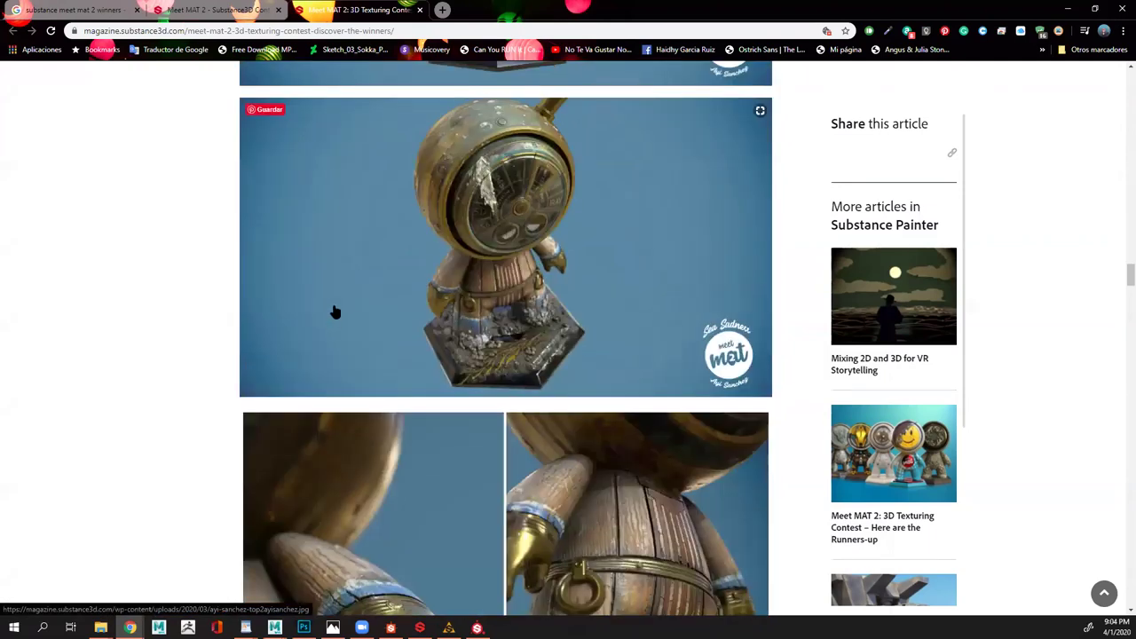
{"action": "scroll", "coordinate": [333, 311], "scroll_direction": "down", "scroll_amount": 2}
{"action": "scroll", "coordinate": [334, 311], "scroll_direction": "down", "scroll_amount": 3}
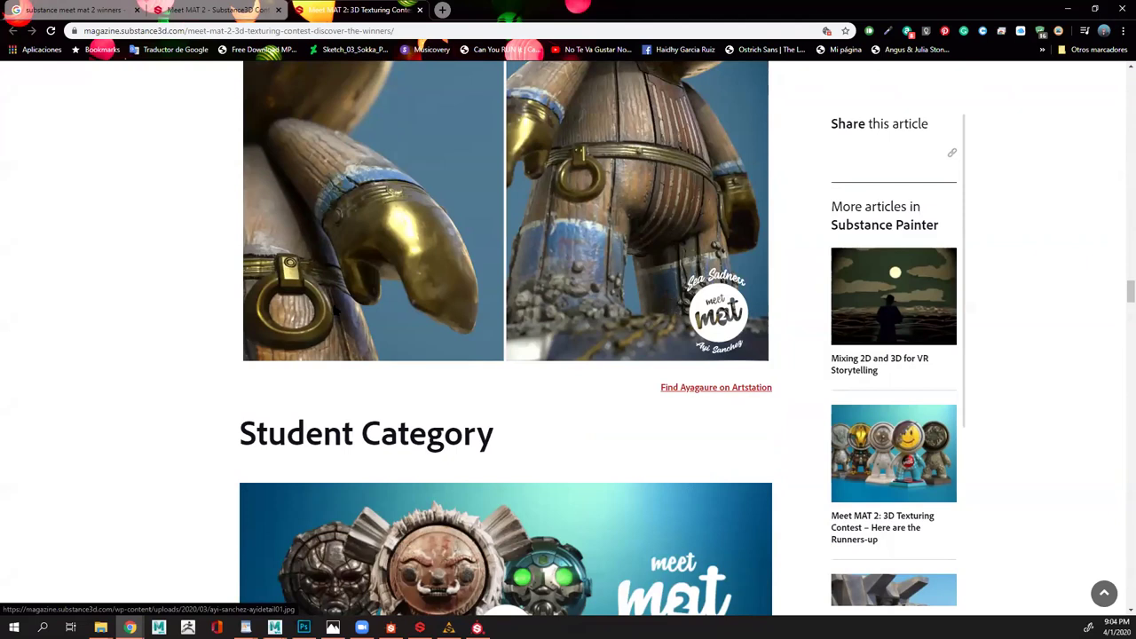
Examine the Student Category winning entries, including KukerMat and Ancient Mat Armor, and the remaining entries further down the article
{"action": "scroll", "coordinate": [334, 311], "scroll_direction": "down", "scroll_amount": 11}
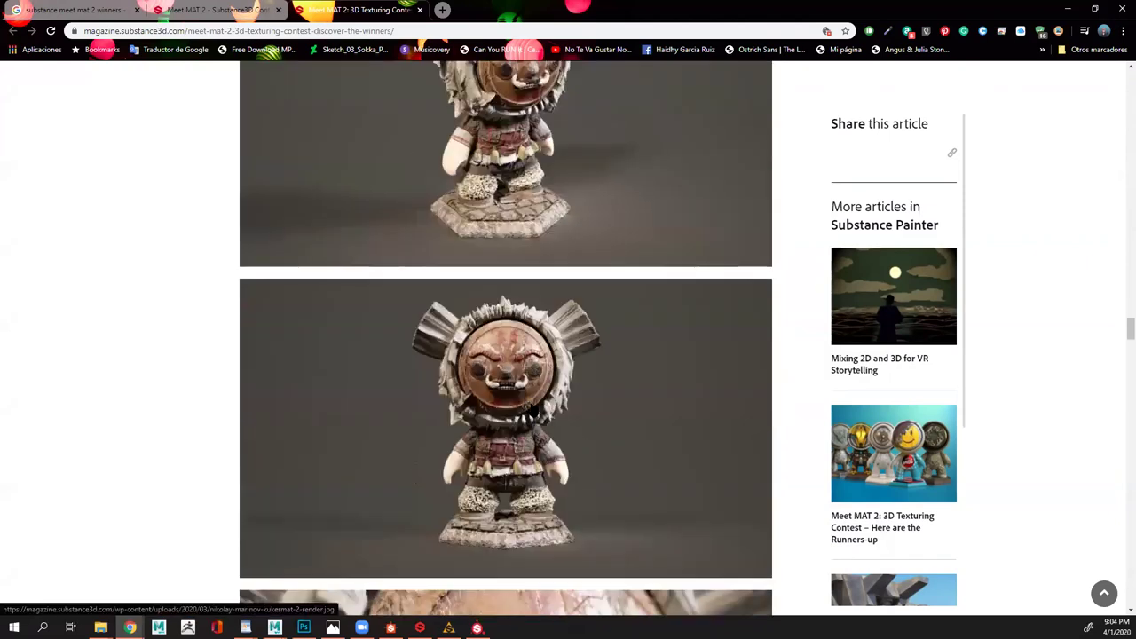
{"action": "scroll", "coordinate": [444, 347], "scroll_direction": "down", "scroll_amount": 3}
{"action": "scroll", "coordinate": [451, 362], "scroll_direction": "down", "scroll_amount": 1}
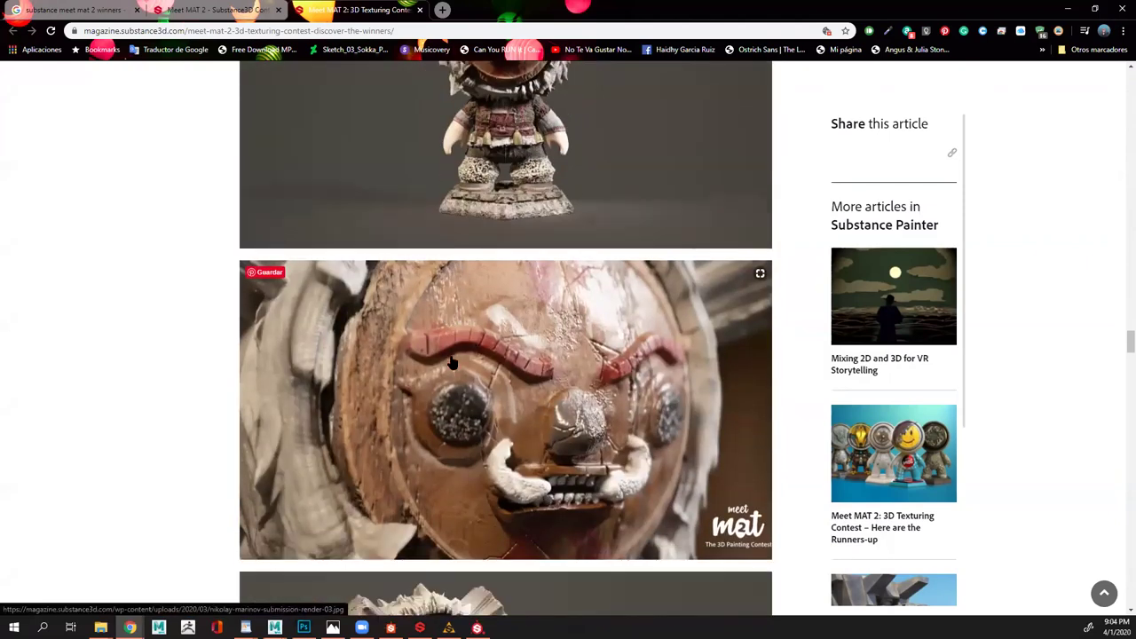
{"action": "scroll", "coordinate": [451, 362], "scroll_direction": "down", "scroll_amount": 4}
{"action": "scroll", "coordinate": [390, 386], "scroll_direction": "down", "scroll_amount": 4}
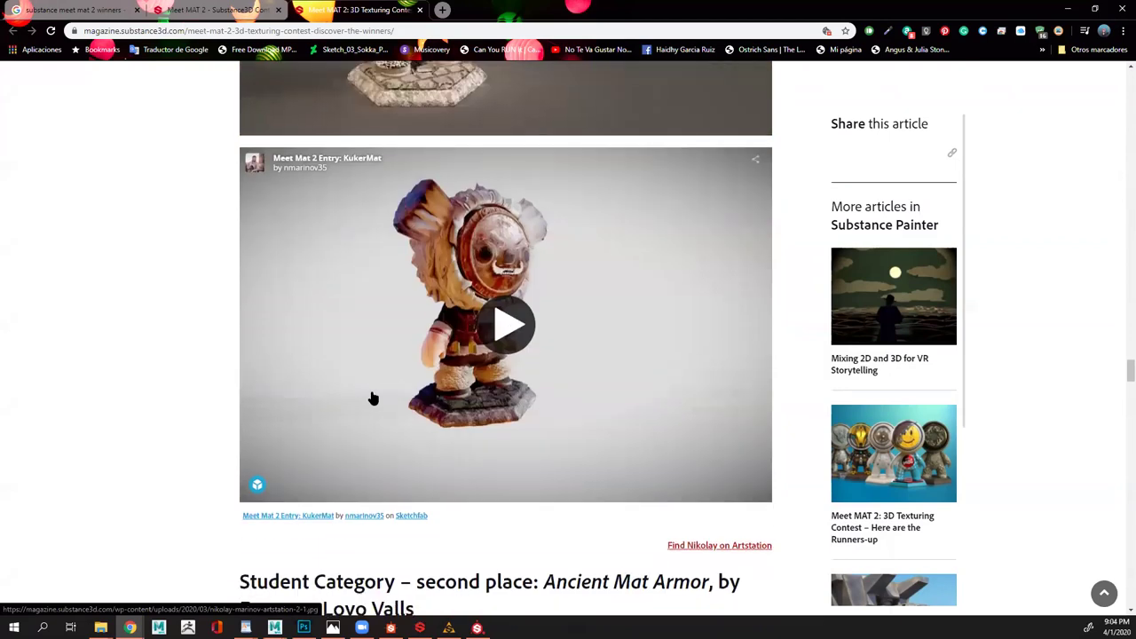
{"action": "scroll", "coordinate": [131, 340], "scroll_direction": "down", "scroll_amount": 8}
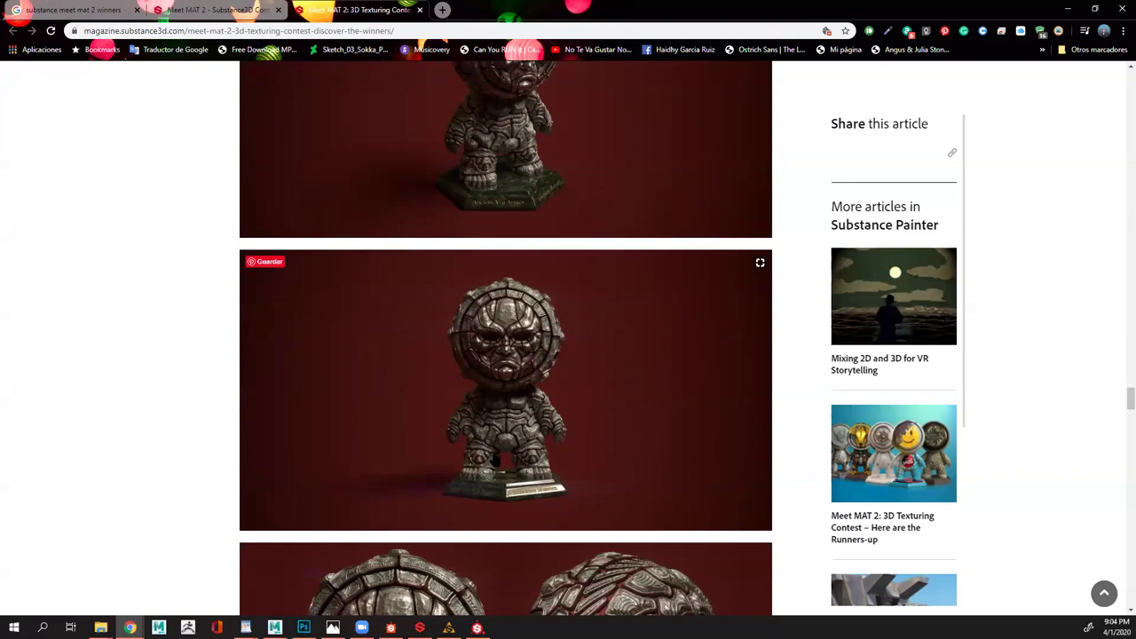
{"action": "scroll", "coordinate": [91, 366], "scroll_direction": "down", "scroll_amount": 4}
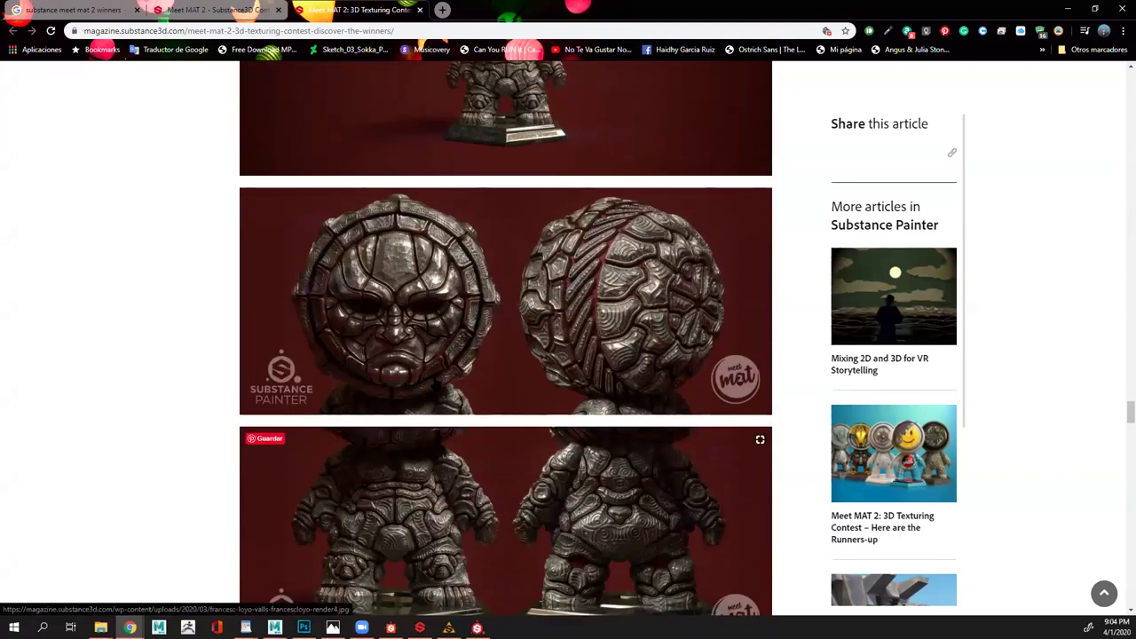
{"action": "scroll", "coordinate": [599, 276], "scroll_direction": "down", "scroll_amount": 5}
{"action": "scroll", "coordinate": [523, 390], "scroll_direction": "up", "scroll_amount": 1}
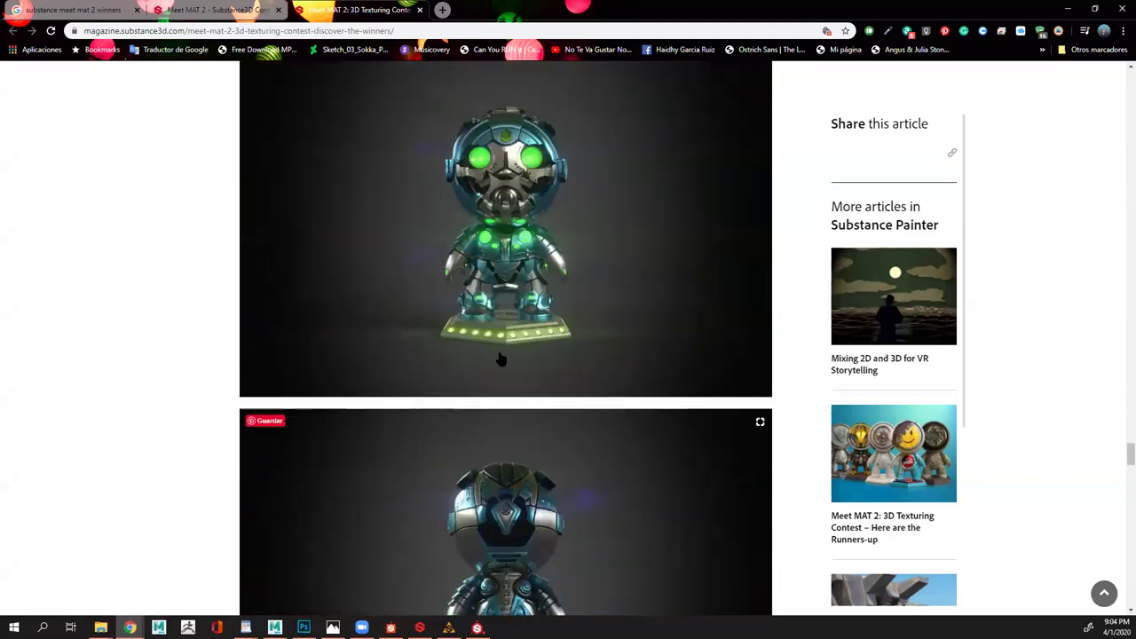
{"action": "scroll", "coordinate": [502, 358], "scroll_direction": "down", "scroll_amount": 5}
{"action": "scroll", "coordinate": [586, 373], "scroll_direction": "down", "scroll_amount": 5}
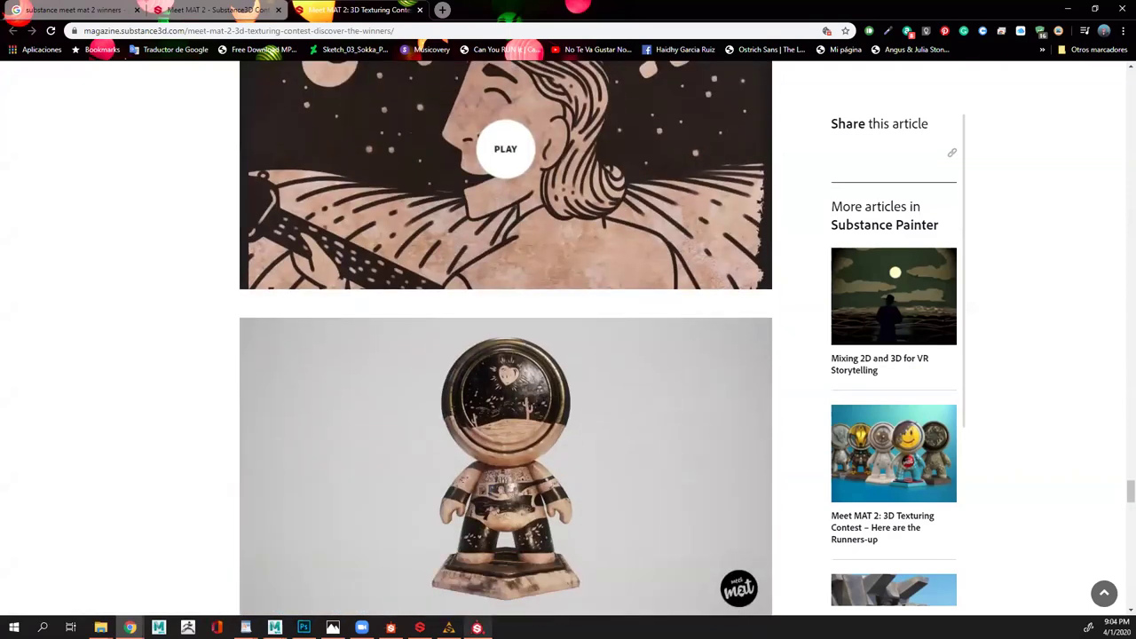
Switch to Substance Painter and view the display and shader settings of the MeetMat project
{"action": "left_click", "coordinate": [477, 627]}
{"action": "left_click_drag", "start_coordinate": [603, 257], "coordinate": [556, 252], "text": "alt"}
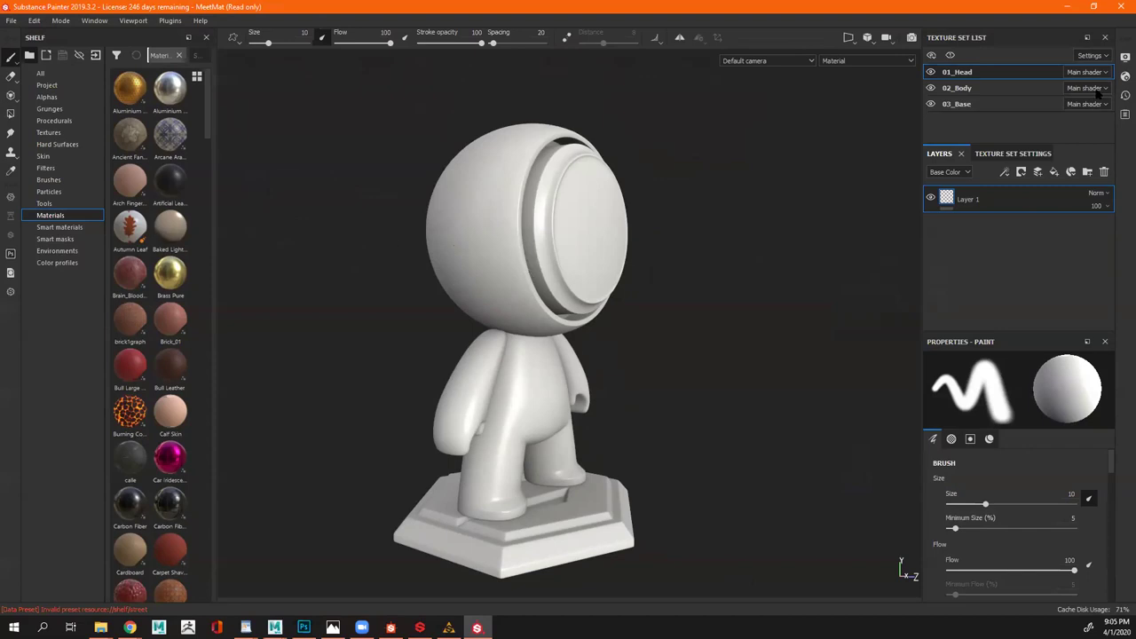
{"action": "left_click", "coordinate": [1106, 56]}
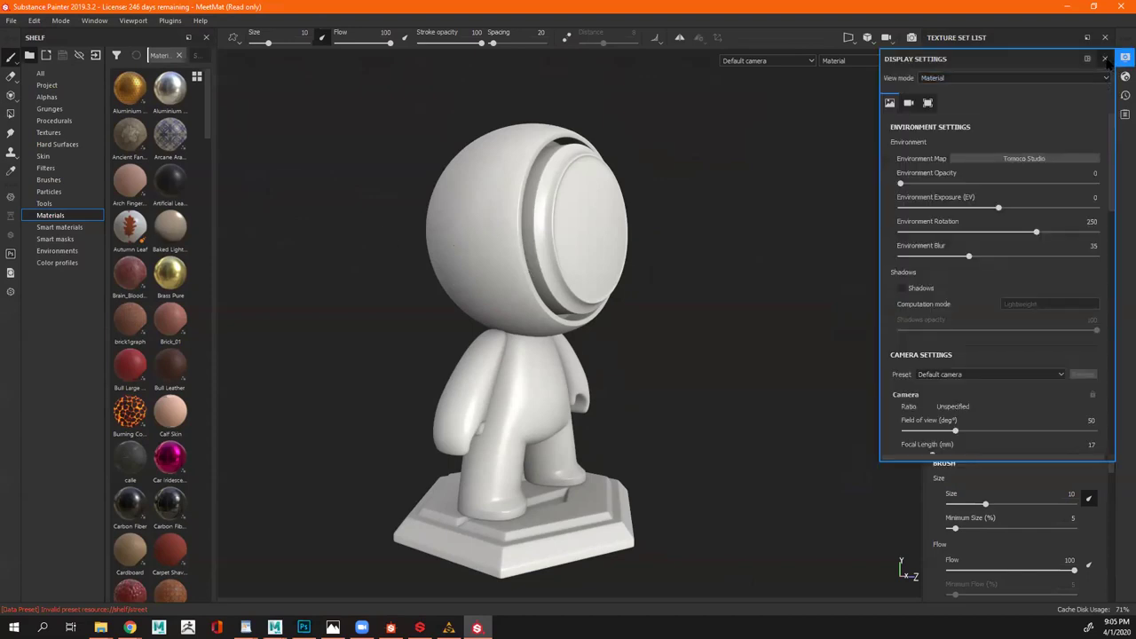
{"action": "left_click", "coordinate": [1106, 57]}
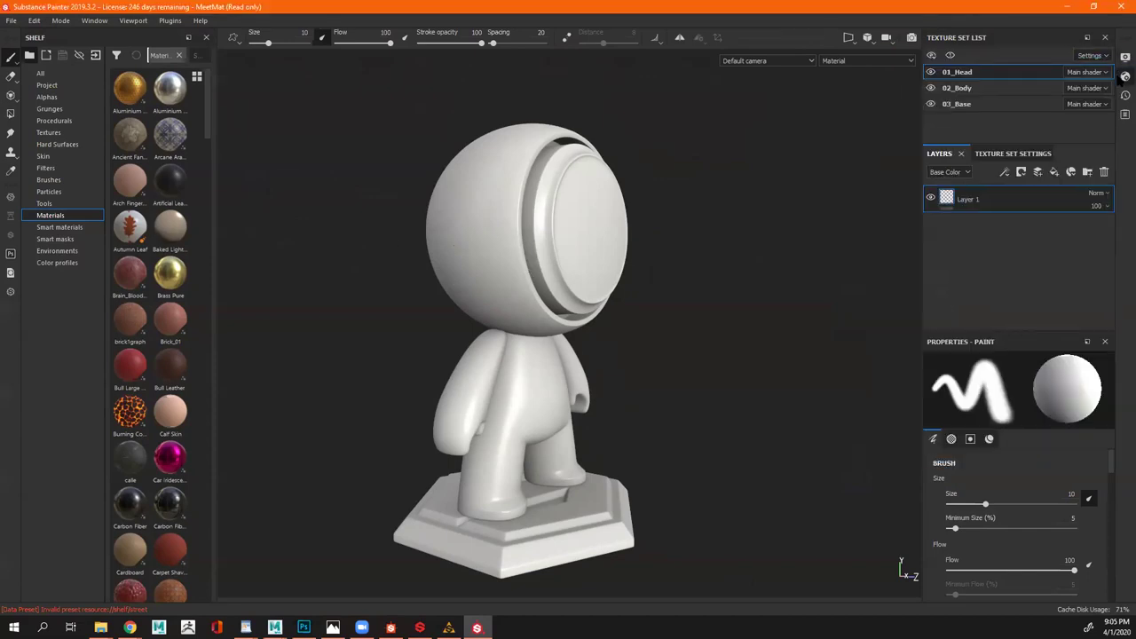
{"action": "left_click", "coordinate": [1123, 76]}
{"action": "left_click", "coordinate": [1124, 57]}
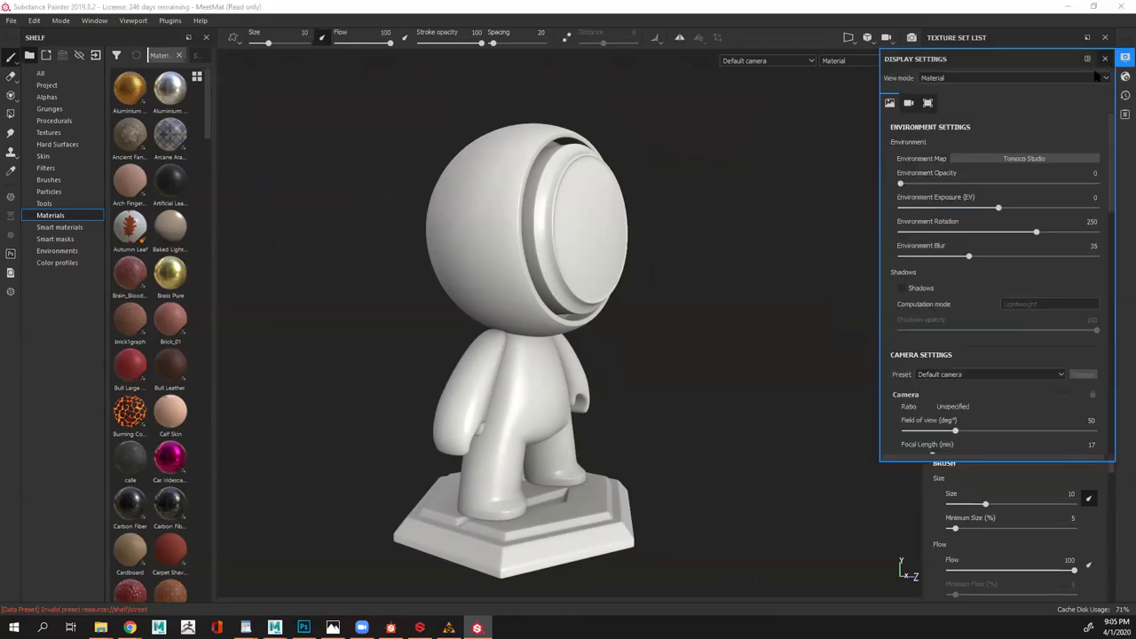
{"action": "left_click", "coordinate": [1105, 58]}
Review the 01_Head texture set's channels and mesh maps, and return to its layer stack
{"action": "left_click", "coordinate": [1012, 152]}
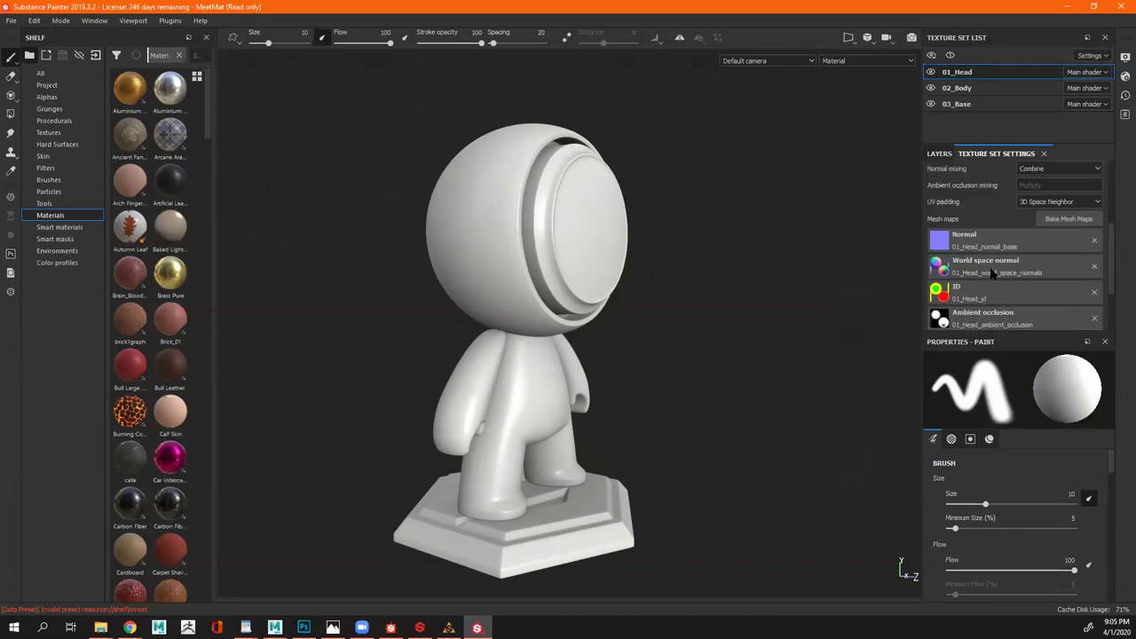
{"action": "scroll", "coordinate": [989, 253], "scroll_direction": "down", "scroll_amount": 1}
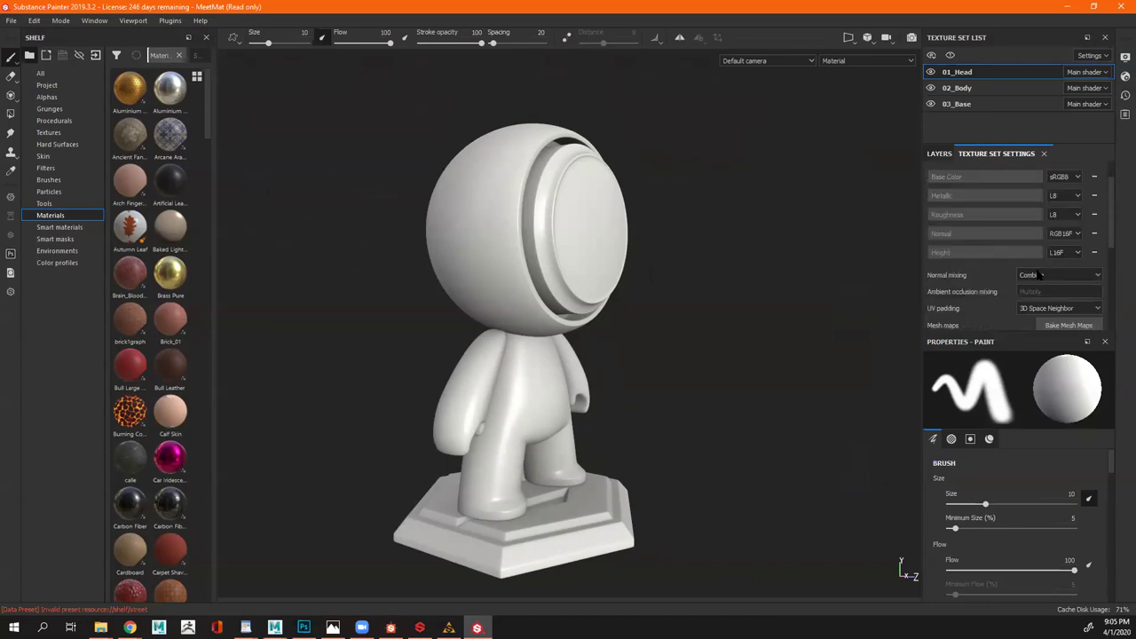
{"action": "scroll", "coordinate": [990, 249], "scroll_direction": "down", "scroll_amount": 1}
{"action": "left_click_drag", "start_coordinate": [647, 284], "coordinate": [738, 351], "text": "alt"}
{"action": "scroll", "coordinate": [980, 266], "scroll_direction": "down", "scroll_amount": 2}
{"action": "left_click", "coordinate": [939, 153]}
Enlarge the paint brush to size 39.89 and reduce it to 33.36
{"action": "left_click_drag", "start_coordinate": [905, 182], "coordinate": [256, 274], "text": "alt"}
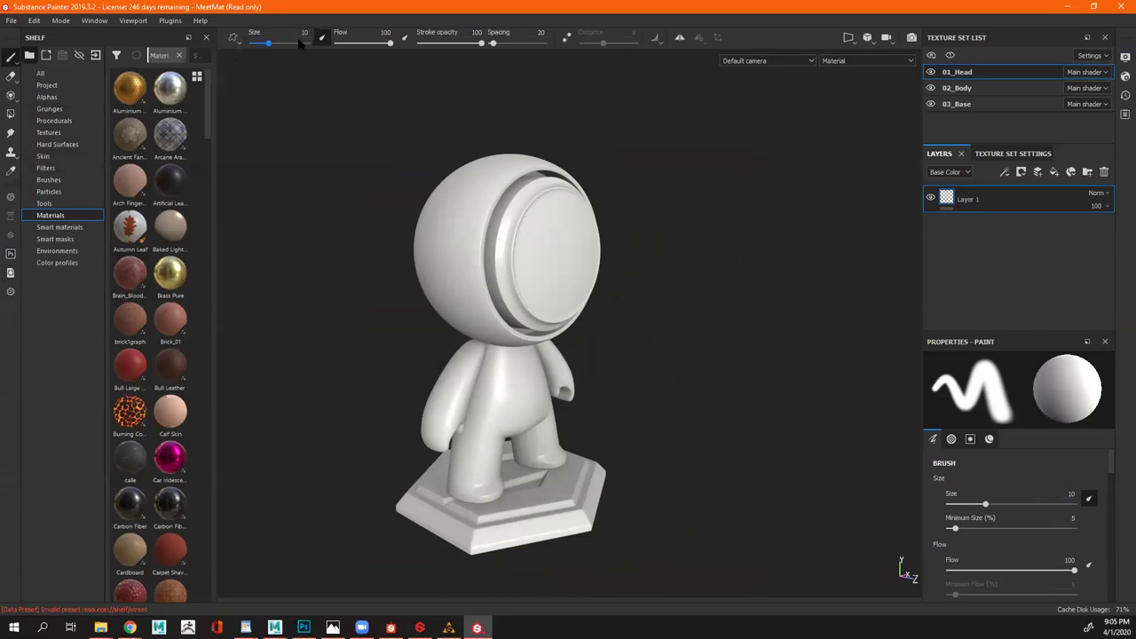
{"action": "left_click_drag", "start_coordinate": [270, 42], "coordinate": [285, 43]}
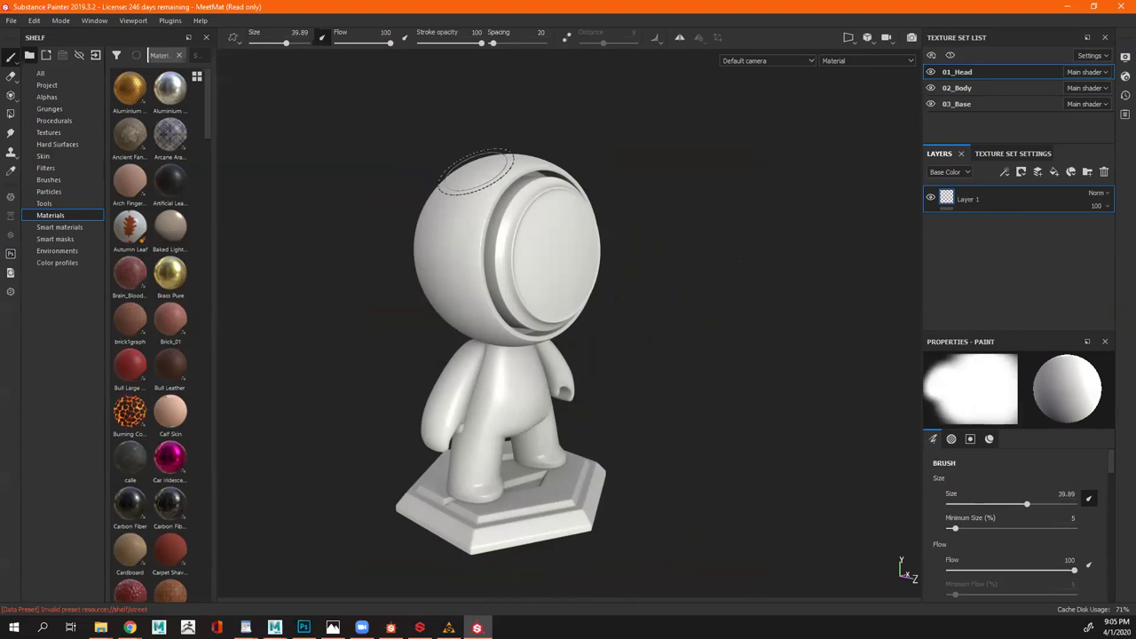
{"action": "key", "text": "bracketleft"}
{"action": "key", "text": "bracketleft"}
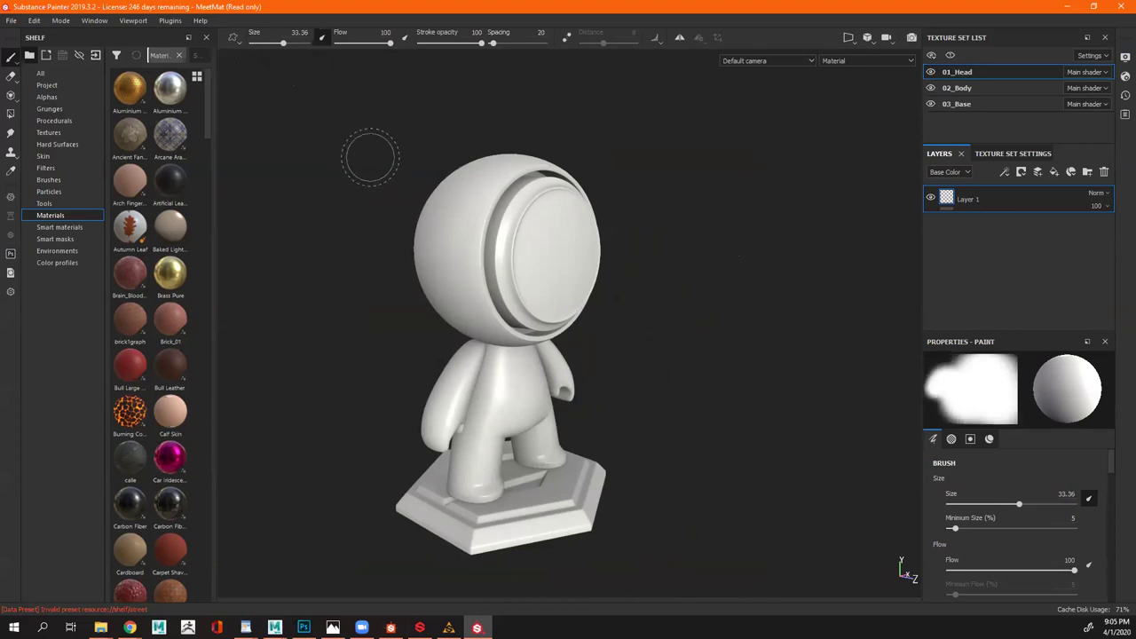
Set the paint brush to size 21.69, minimum size 12, flow 32, stroke opacity 96 and spacing 126
{"action": "right_click", "coordinate": [395, 148]}
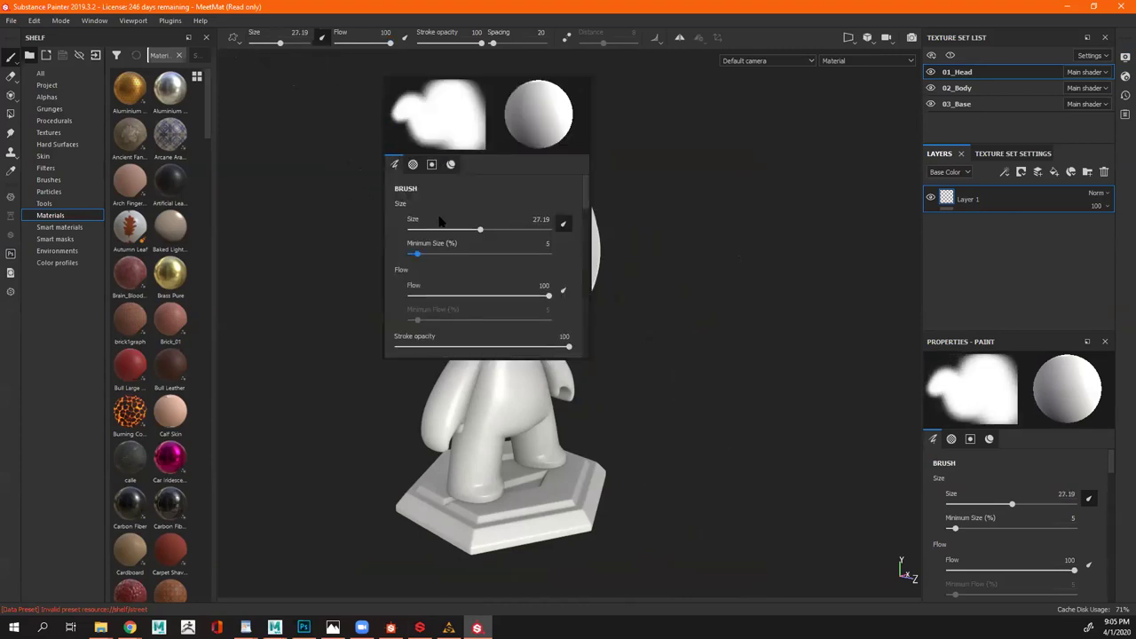
{"action": "left_click_drag", "start_coordinate": [454, 229], "coordinate": [428, 254]}
{"action": "left_click_drag", "start_coordinate": [426, 295], "coordinate": [453, 295]}
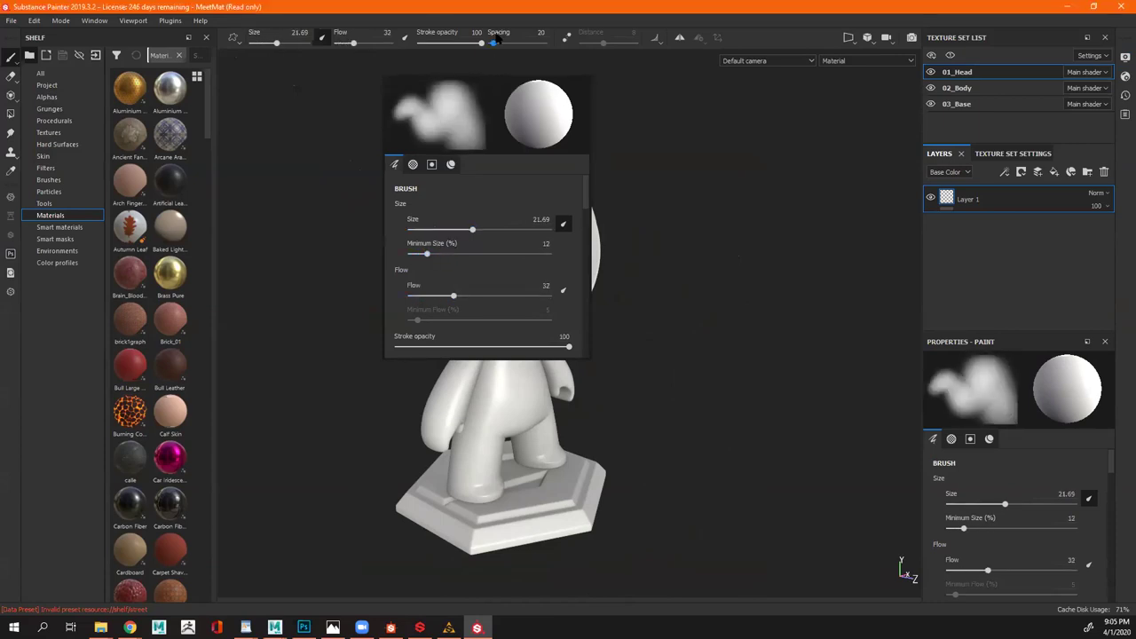
{"action": "left_click_drag", "start_coordinate": [491, 43], "coordinate": [507, 42]}
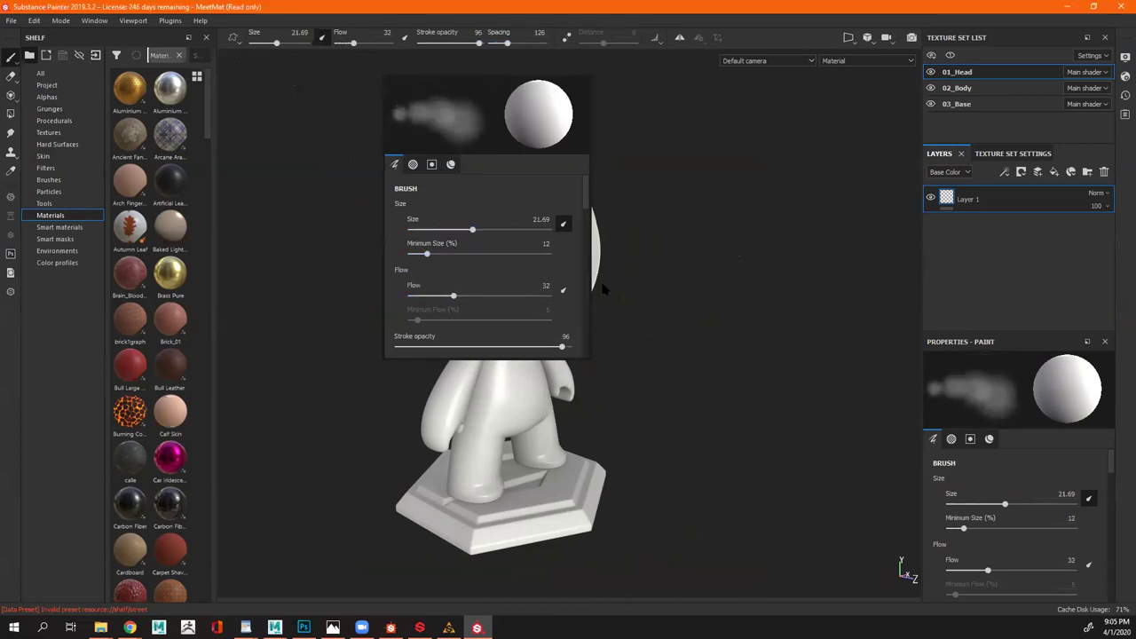
Hide and reshow the 01_Head texture set, and display the 3D and 2D views side by side
{"action": "scroll", "coordinate": [705, 284], "scroll_direction": "up", "scroll_amount": 3}
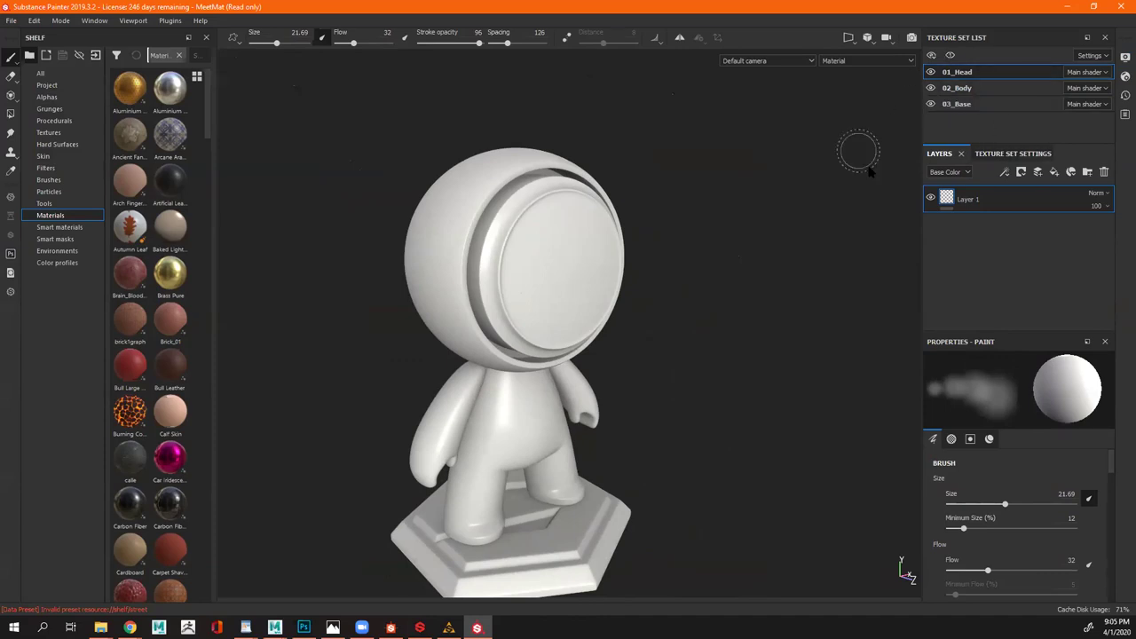
{"action": "left_click", "coordinate": [930, 73]}
{"action": "left_click", "coordinate": [930, 73]}
{"action": "key", "text": "F1"}
{"action": "scroll", "coordinate": [458, 301], "scroll_direction": "up", "scroll_amount": 2}
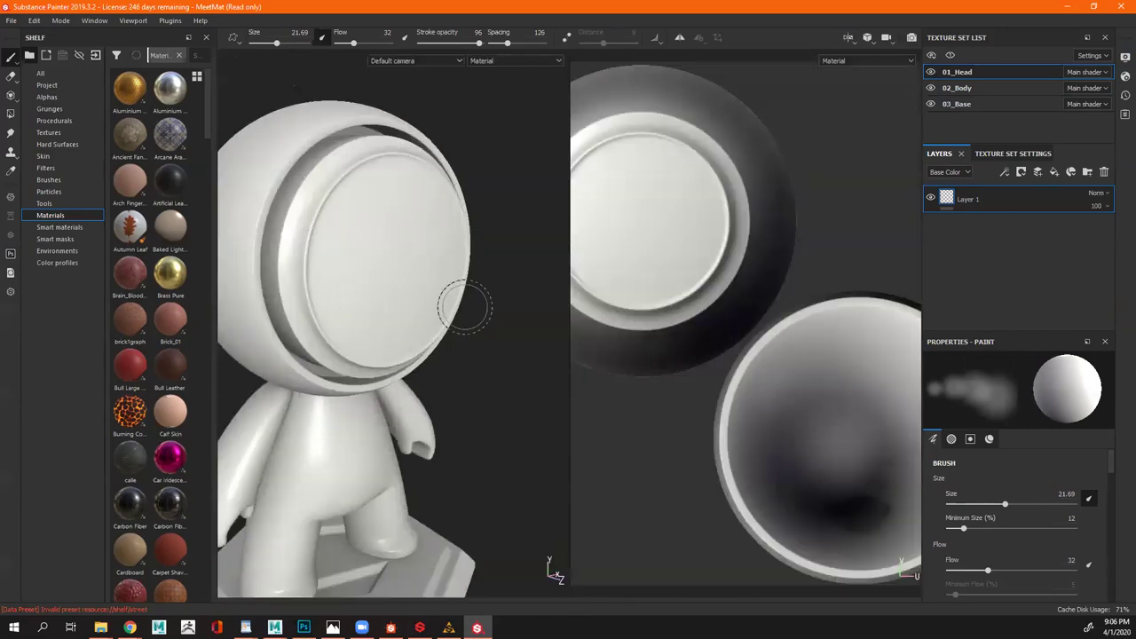
{"action": "scroll", "coordinate": [689, 315], "scroll_direction": "down", "scroll_amount": 3}
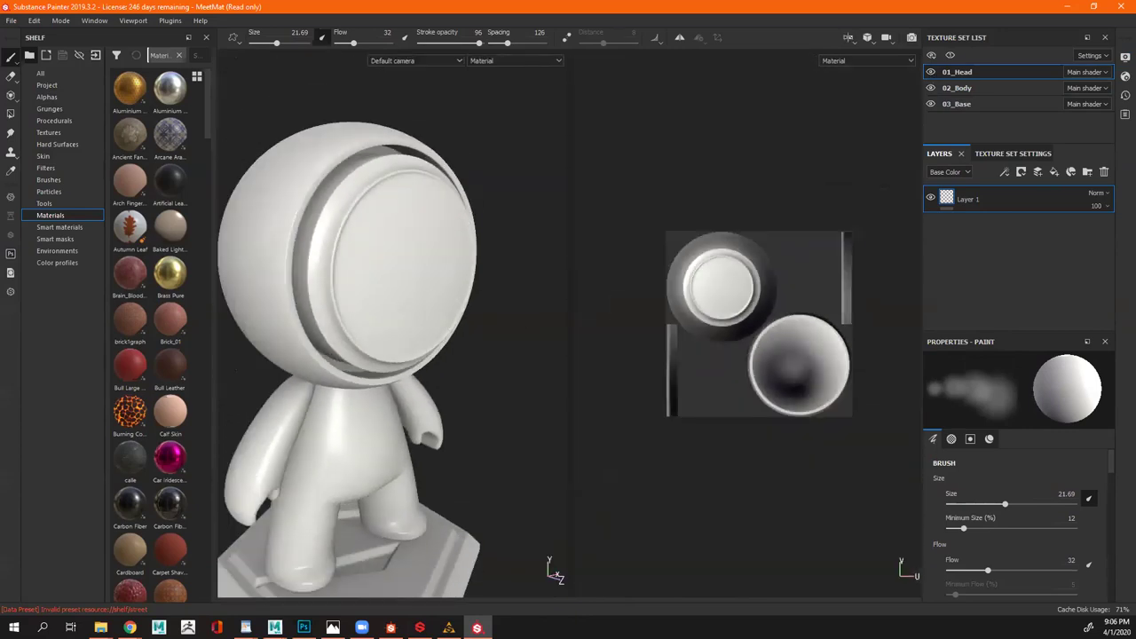
Compare the UV layouts of the 02_Body and 03_Base texture sets, and return to 01_Head
{"action": "left_click", "coordinate": [995, 90]}
{"action": "left_click_drag", "start_coordinate": [482, 330], "coordinate": [433, 317], "text": "alt"}
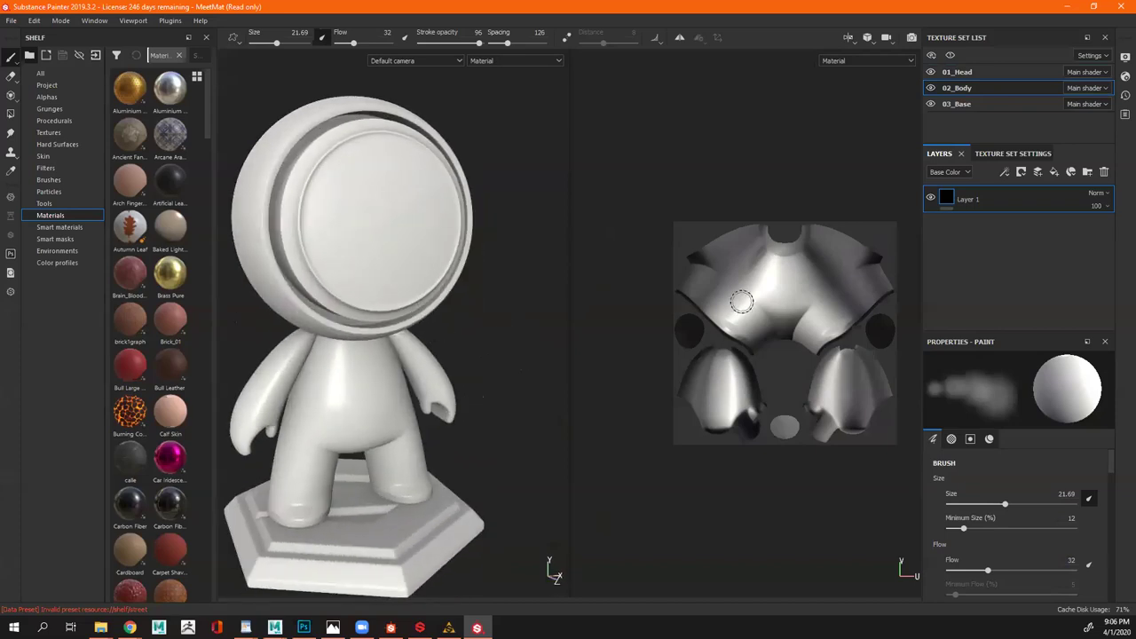
{"action": "left_click", "coordinate": [956, 104]}
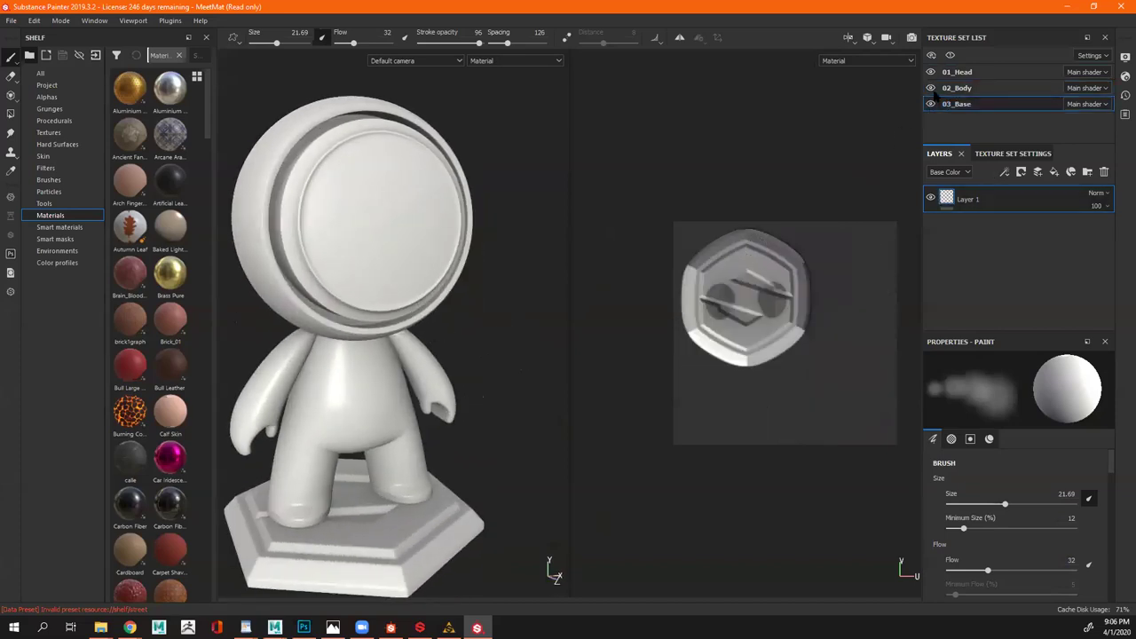
{"action": "left_click", "coordinate": [949, 72]}
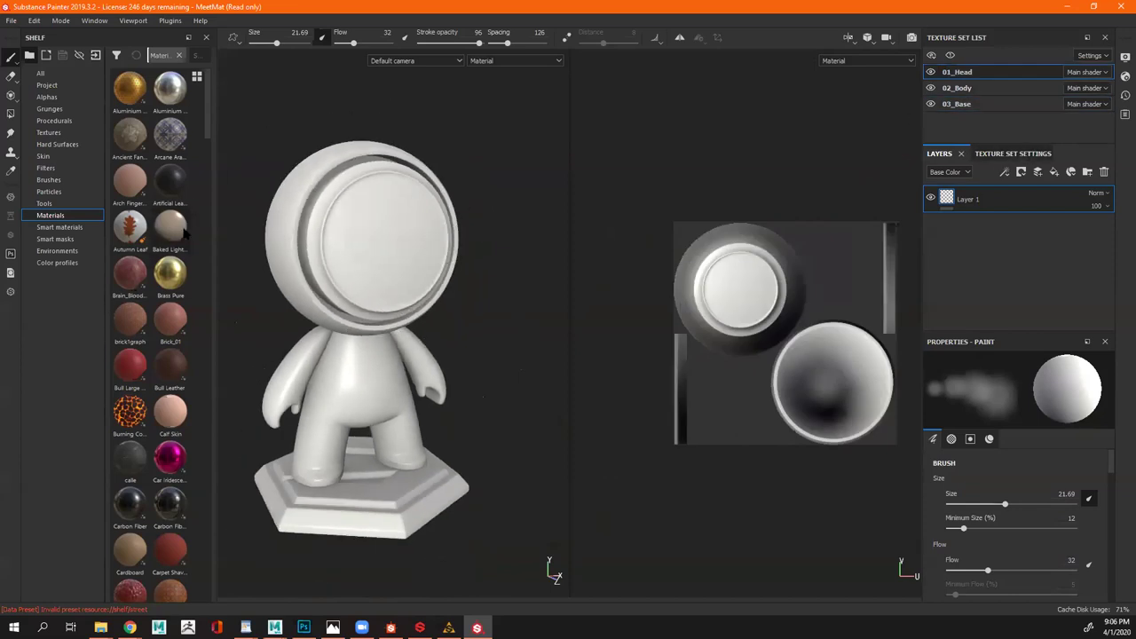
Find the Machinery smart material in the shelf and apply it to the model's head, body and base
{"action": "scroll", "coordinate": [166, 426], "scroll_direction": "down", "scroll_amount": 3}
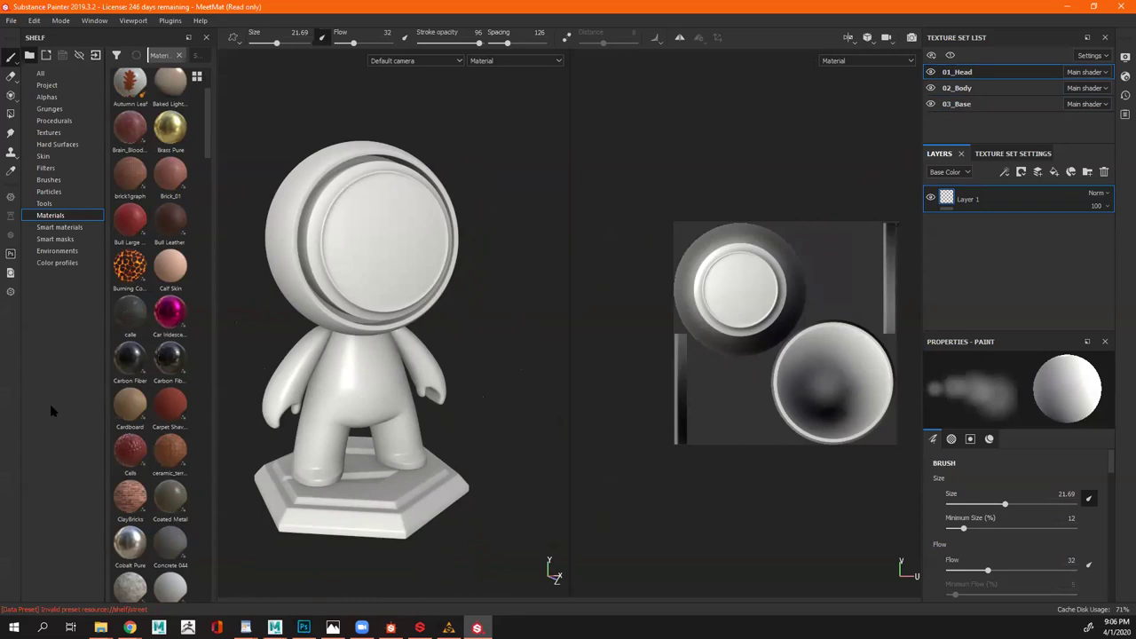
{"action": "scroll", "coordinate": [165, 364], "scroll_direction": "down", "scroll_amount": 10}
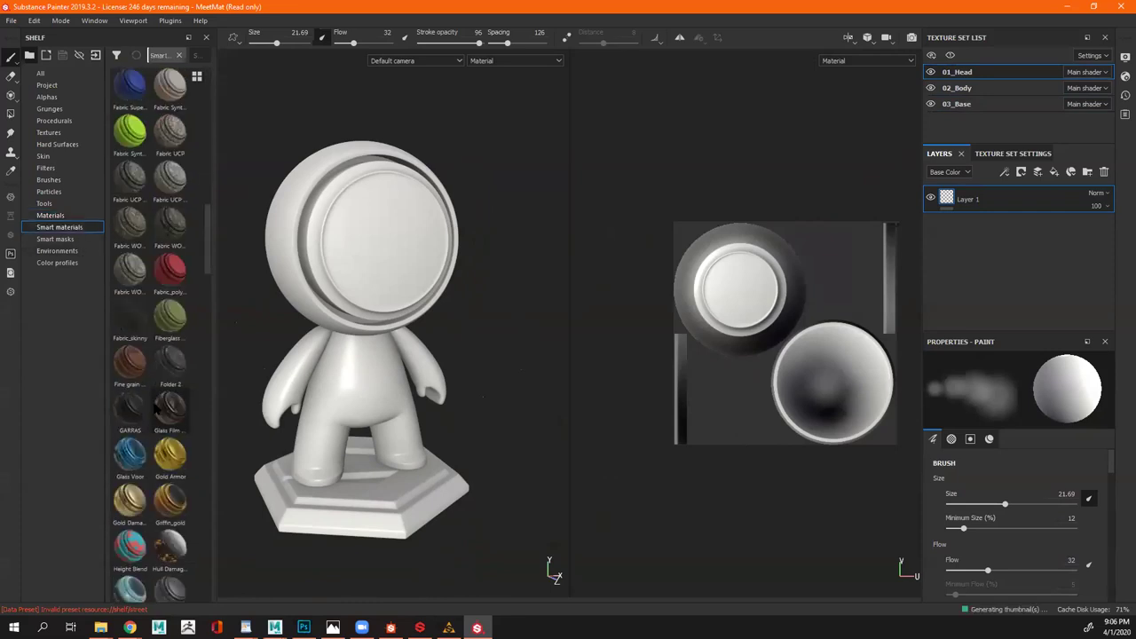
{"action": "scroll", "coordinate": [164, 426], "scroll_direction": "down", "scroll_amount": 10}
{"action": "scroll", "coordinate": [164, 444], "scroll_direction": "down", "scroll_amount": 10}
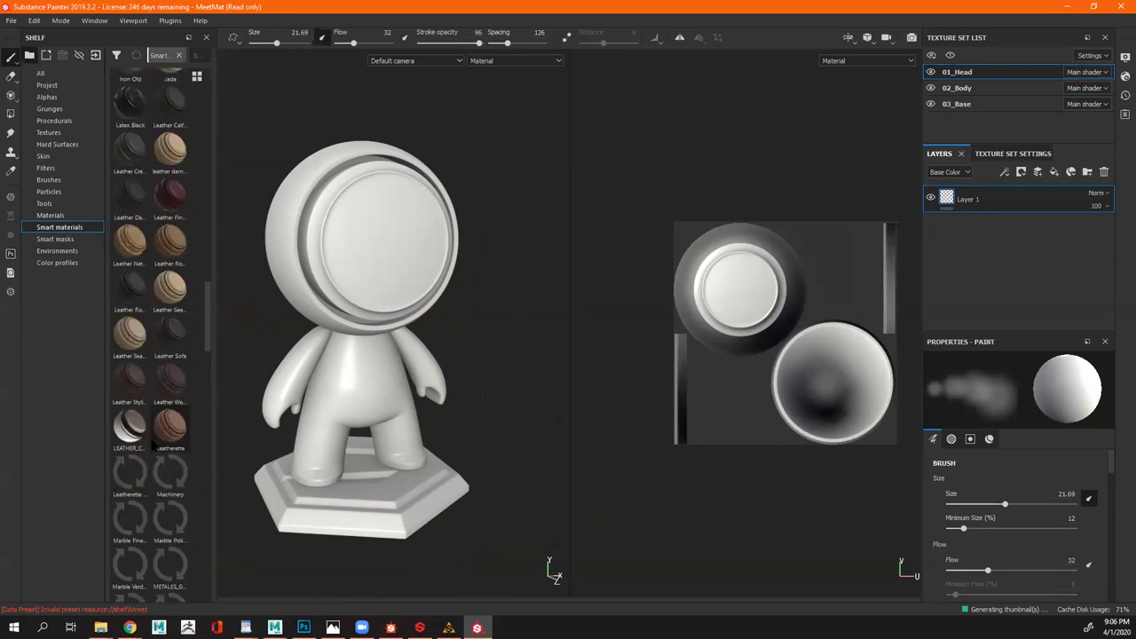
{"action": "left_click_drag", "start_coordinate": [168, 188], "coordinate": [370, 182]}
{"action": "mouse_move", "coordinate": [382, 355]}
{"action": "left_mouse_down", "text": "alt"}
{"action": "mouse_move", "coordinate": [404, 354]}
{"action": "mouse_move", "coordinate": [382, 355]}
{"action": "left_mouse_up", "text": "alt"}
{"action": "left_click_drag", "start_coordinate": [170, 184], "coordinate": [344, 415]}
{"action": "left_click_drag", "start_coordinate": [170, 184], "coordinate": [577, 412]}
{"action": "scroll", "coordinate": [377, 383], "scroll_direction": "up", "scroll_amount": 2}
{"action": "scroll", "coordinate": [377, 383], "scroll_direction": "up", "scroll_amount": 2}
{"action": "scroll", "coordinate": [437, 428], "scroll_direction": "down", "scroll_amount": 3}
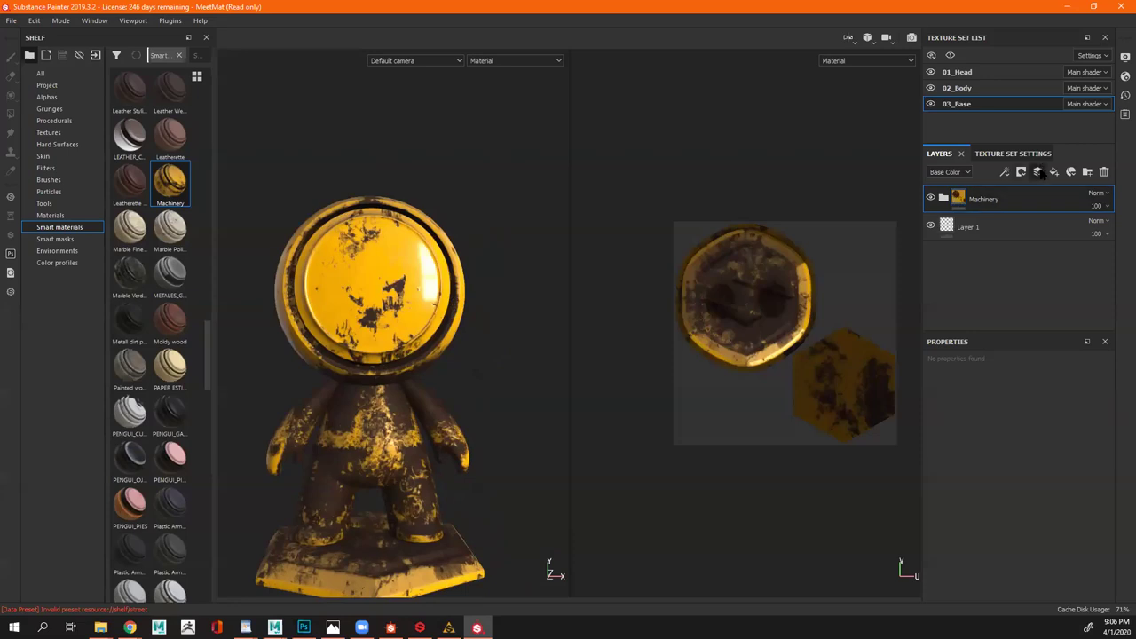
Add a paint layer and a fill layer above Machinery in the 03_Base texture set, reducing the brush size to 11.68
{"action": "left_click", "coordinate": [1037, 172]}
{"action": "right_click_drag", "start_coordinate": [392, 282], "coordinate": [349, 275], "text": "ctrl"}
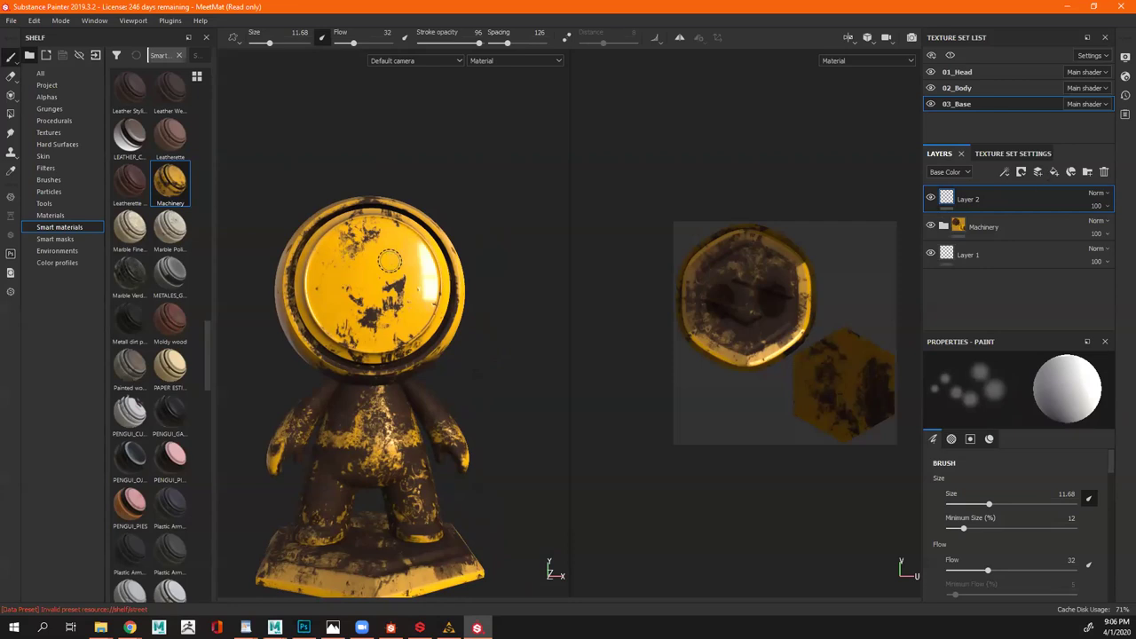
{"action": "scroll", "coordinate": [371, 273], "scroll_direction": "up", "scroll_amount": 2}
{"action": "left_click_drag", "start_coordinate": [382, 293], "coordinate": [461, 293], "text": "alt"}
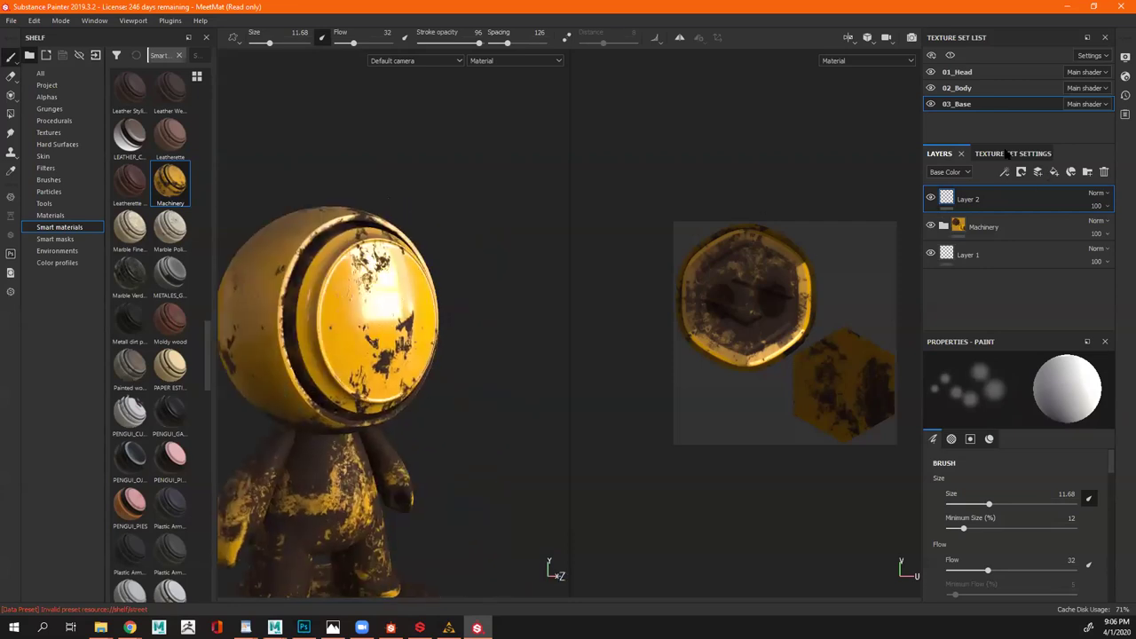
{"action": "left_click", "coordinate": [1054, 172]}
{"action": "key", "text": "f"}
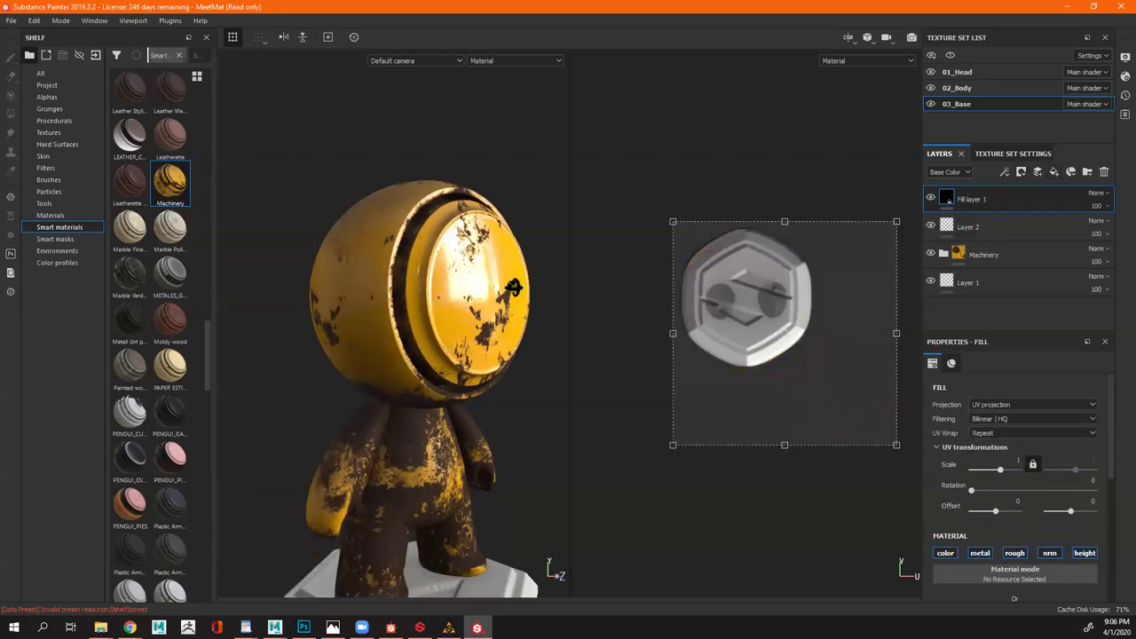
Add a fill layer above Rust inside the 01_Head texture set's Machinery folder and give it a black mask
{"action": "left_click", "coordinate": [976, 88]}
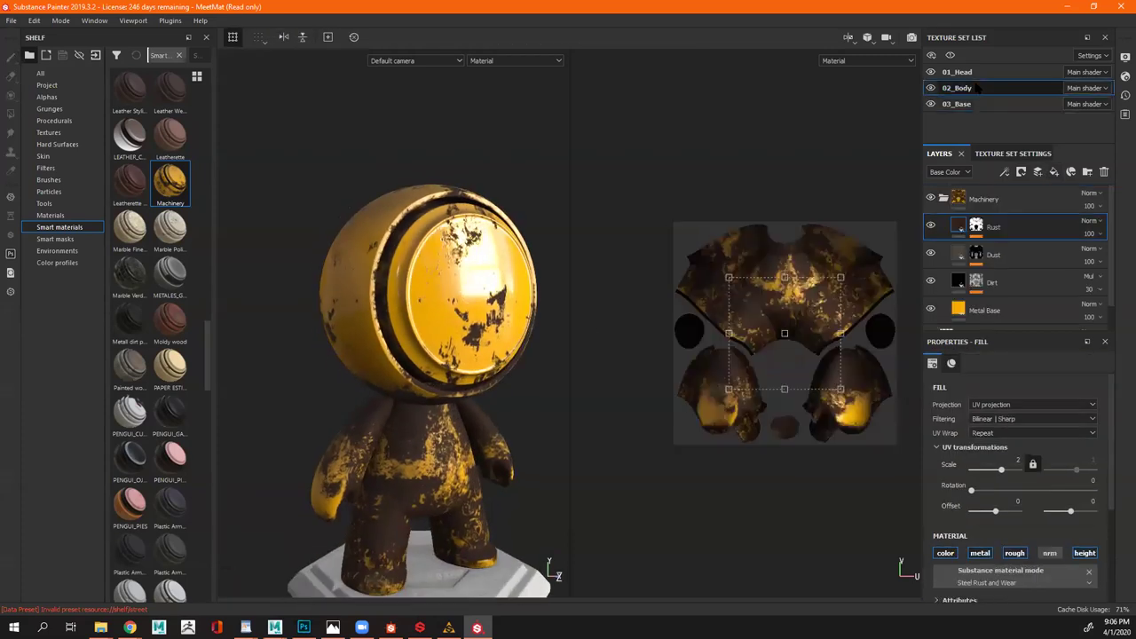
{"action": "left_click", "coordinate": [1054, 173]}
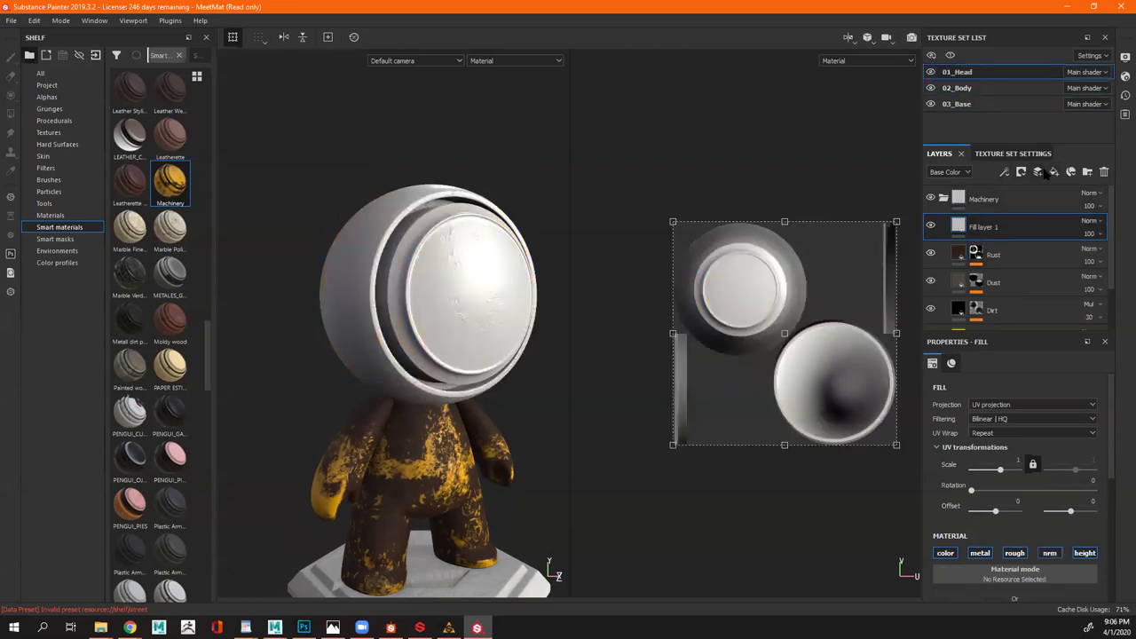
{"action": "right_click", "coordinate": [998, 227]}
{"action": "left_click", "coordinate": [1020, 22]}
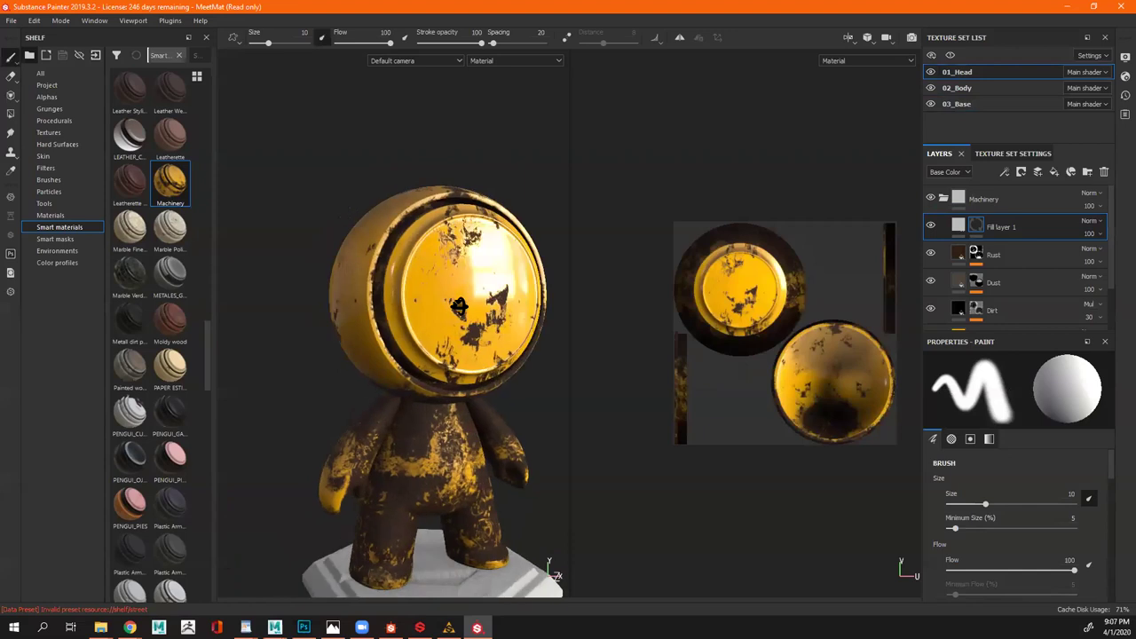
Paint a smiley face with two eyes and a curved mouth on the head's round front, using the fill layer's mask
{"action": "scroll", "coordinate": [458, 306], "scroll_direction": "up", "scroll_amount": 3}
{"action": "left_click", "coordinate": [461, 276]}
{"action": "left_click", "coordinate": [504, 275]}
{"action": "mouse_move", "coordinate": [432, 300]}
{"action": "left_mouse_down"}
{"action": "mouse_move", "coordinate": [594, 307]}
{"action": "mouse_move", "coordinate": [562, 307]}
{"action": "left_mouse_up"}
{"action": "scroll", "coordinate": [534, 306], "scroll_direction": "down", "scroll_amount": 3}
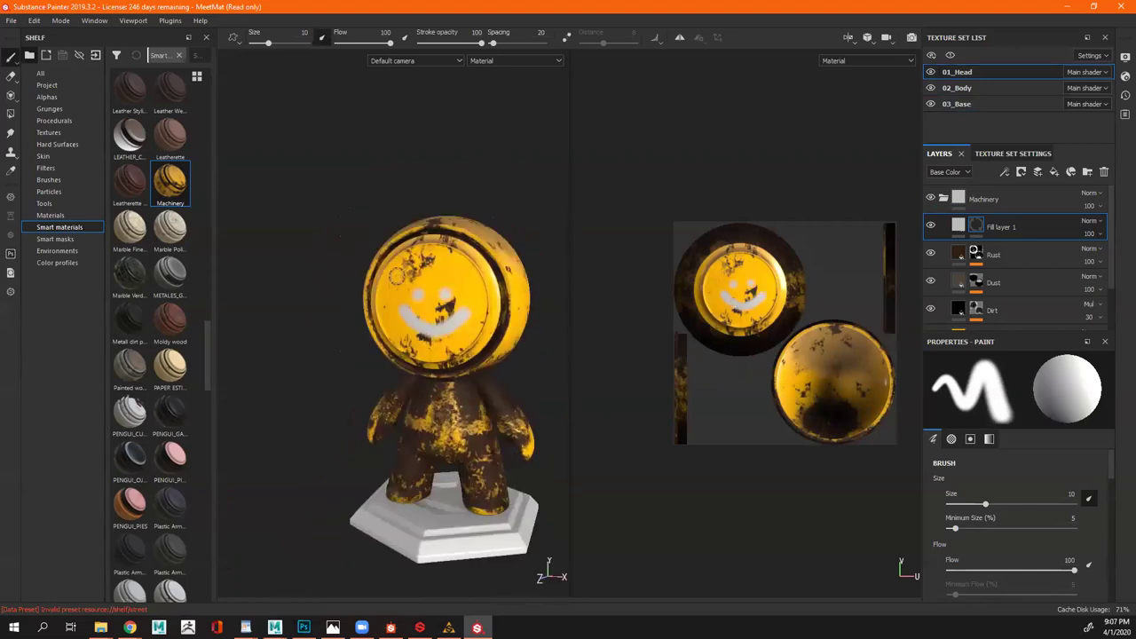
{"action": "left_click_drag", "start_coordinate": [445, 296], "coordinate": [914, 307], "text": "alt"}
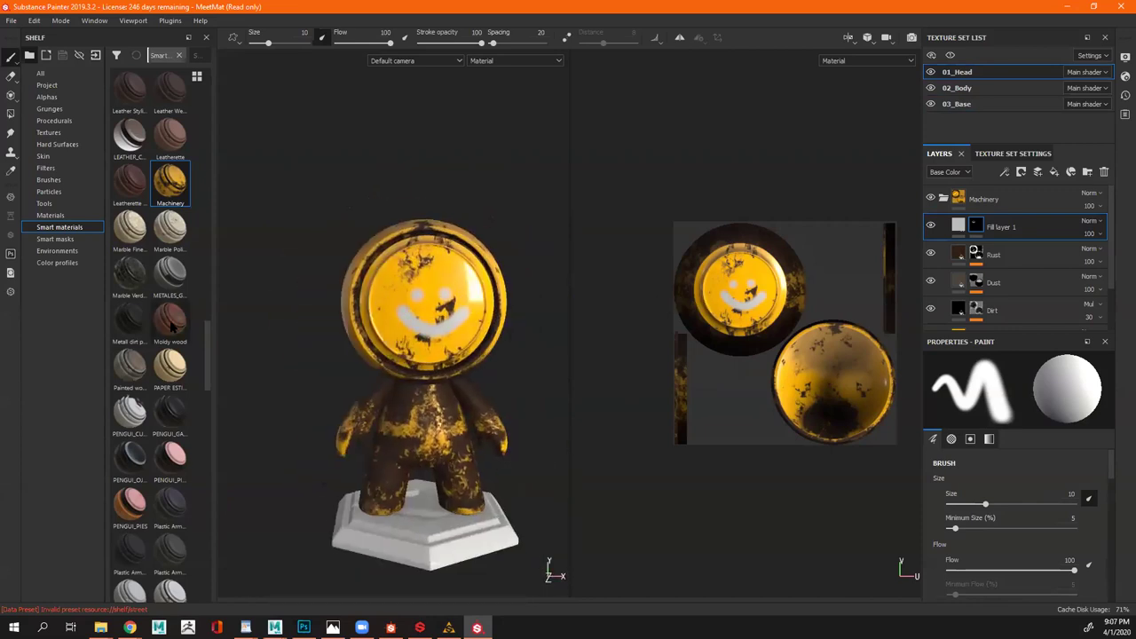
Bring LINEAS.sbsar from the file explorer into the Substance Painter shelf for import
{"action": "mouse_move", "coordinate": [170, 325]}
{"action": "mouse_move", "coordinate": [390, 627]}
{"action": "left_click", "coordinate": [101, 627]}
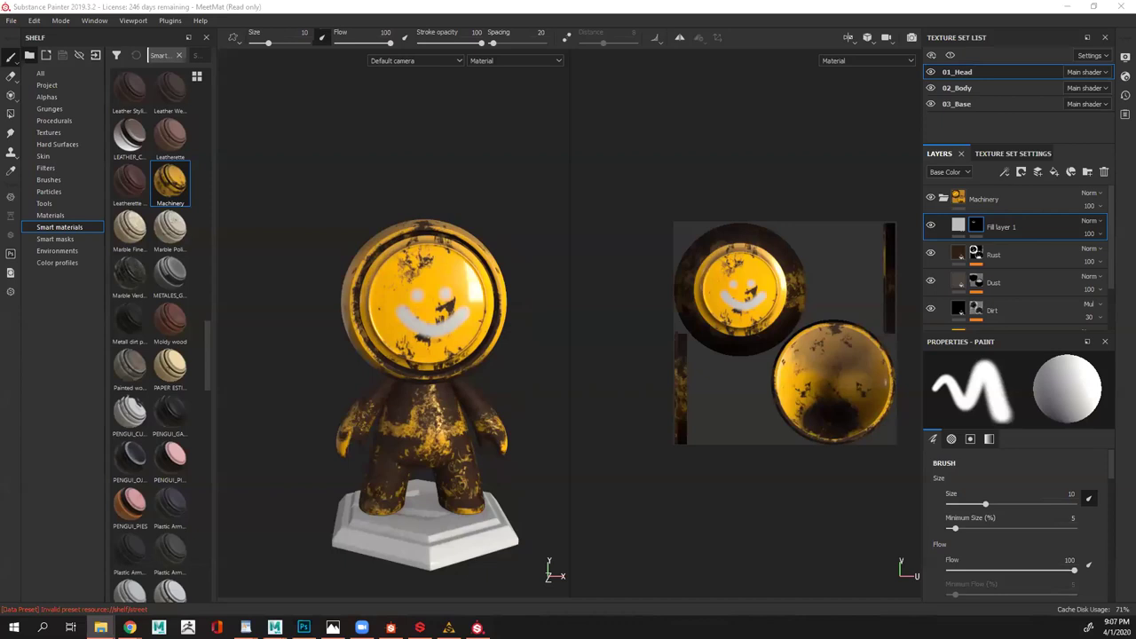
{"action": "left_click_drag", "start_coordinate": [118, 359], "coordinate": [190, 331]}
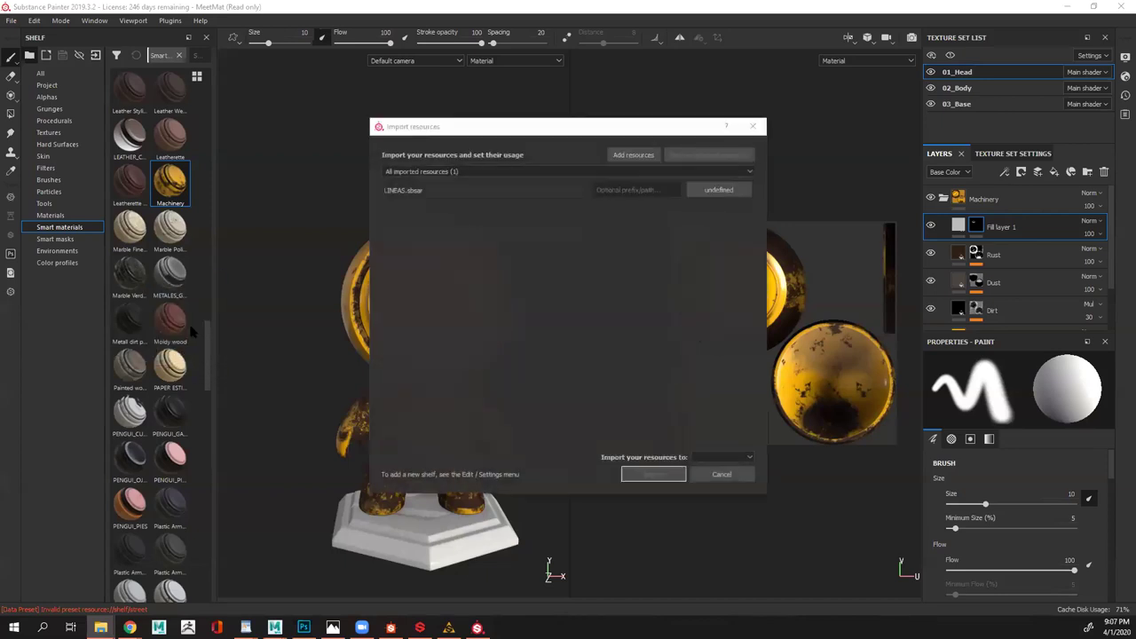
Import LINEAS.sbsar as a basematerial with the prefix alchemist into the MeetMat project
{"action": "left_click", "coordinate": [719, 190]}
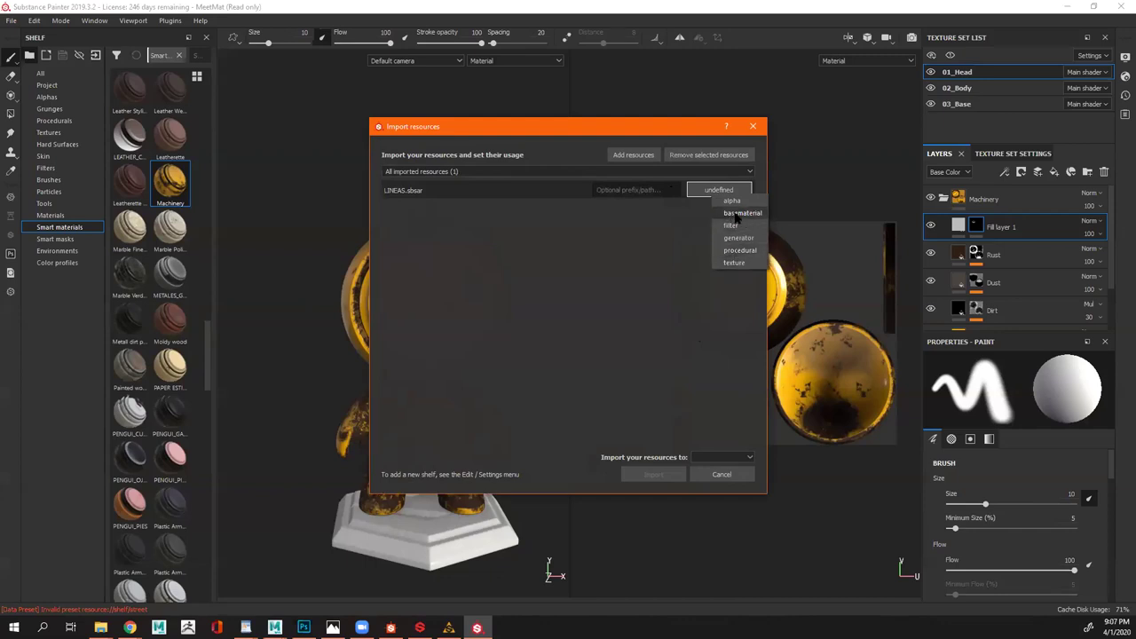
{"action": "left_click", "coordinate": [736, 214]}
{"action": "left_click", "coordinate": [623, 191]}
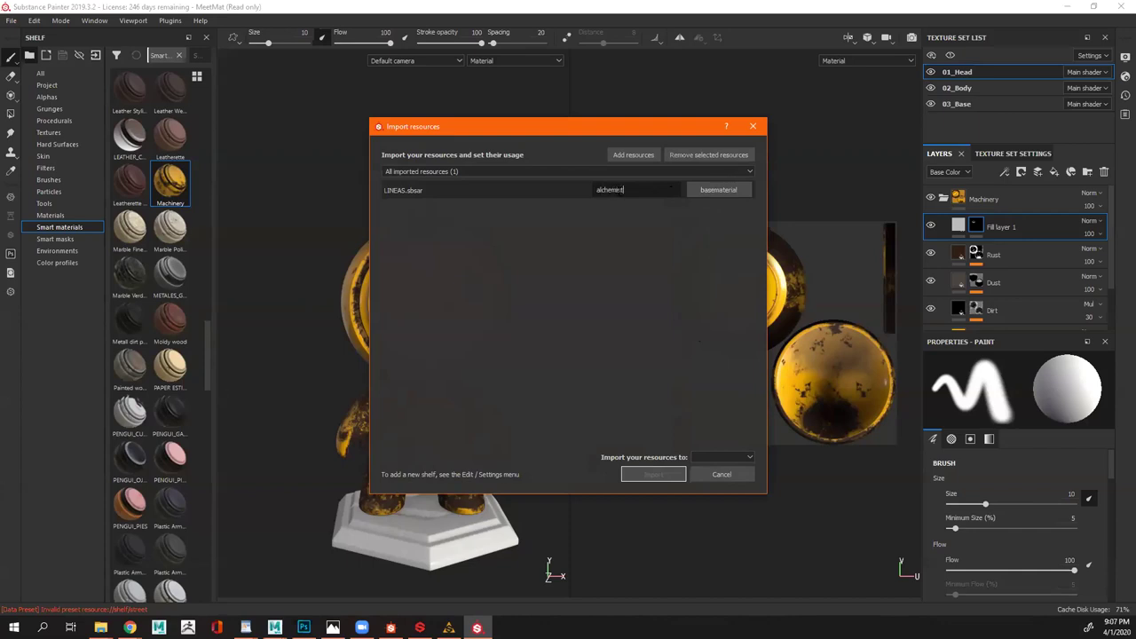
{"action": "left_click", "coordinate": [726, 456]}
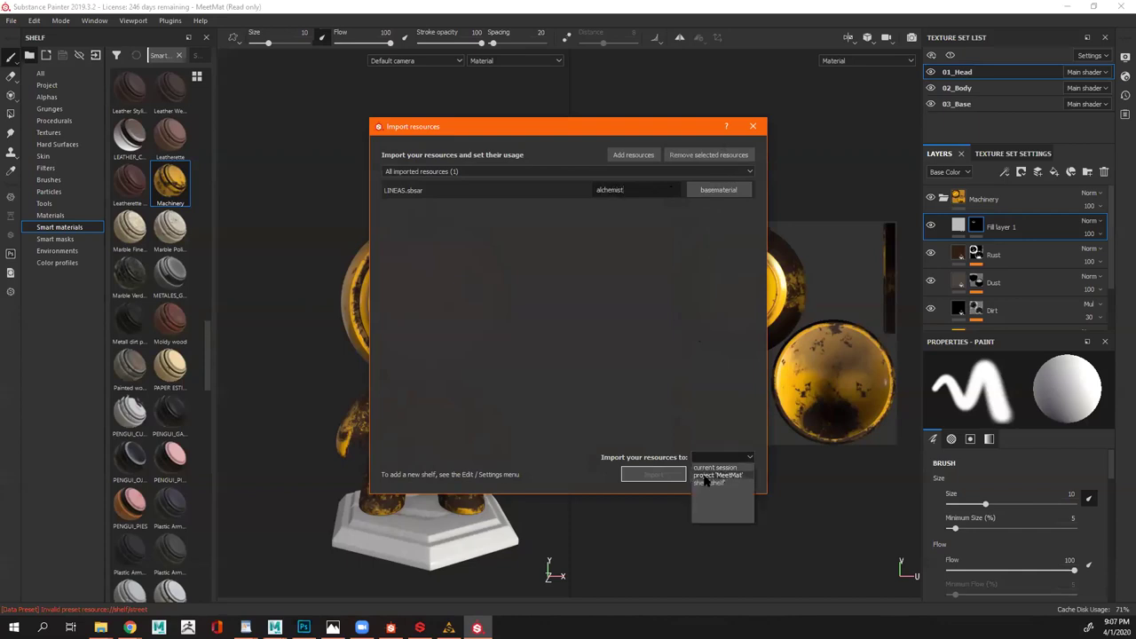
{"action": "left_click", "coordinate": [724, 478]}
{"action": "left_click", "coordinate": [663, 474]}
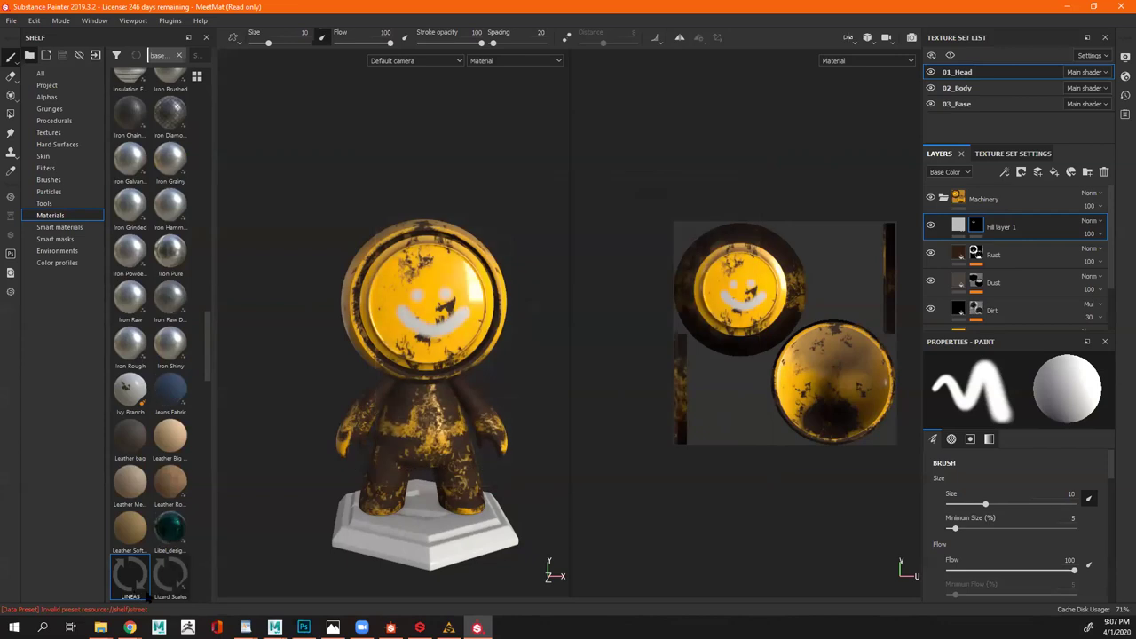
Apply the LINEAS material to the model's head and body
{"action": "left_click_drag", "start_coordinate": [130, 585], "coordinate": [381, 390]}
{"action": "left_click_drag", "start_coordinate": [130, 575], "coordinate": [430, 492]}
{"action": "left_click_drag", "start_coordinate": [506, 417], "coordinate": [550, 408], "text": "alt"}
Add a black mask to the body's LINEAS layer and paint the pattern onto the torso, leg and arms with brush size 15.07
{"action": "right_click", "coordinate": [969, 200]}
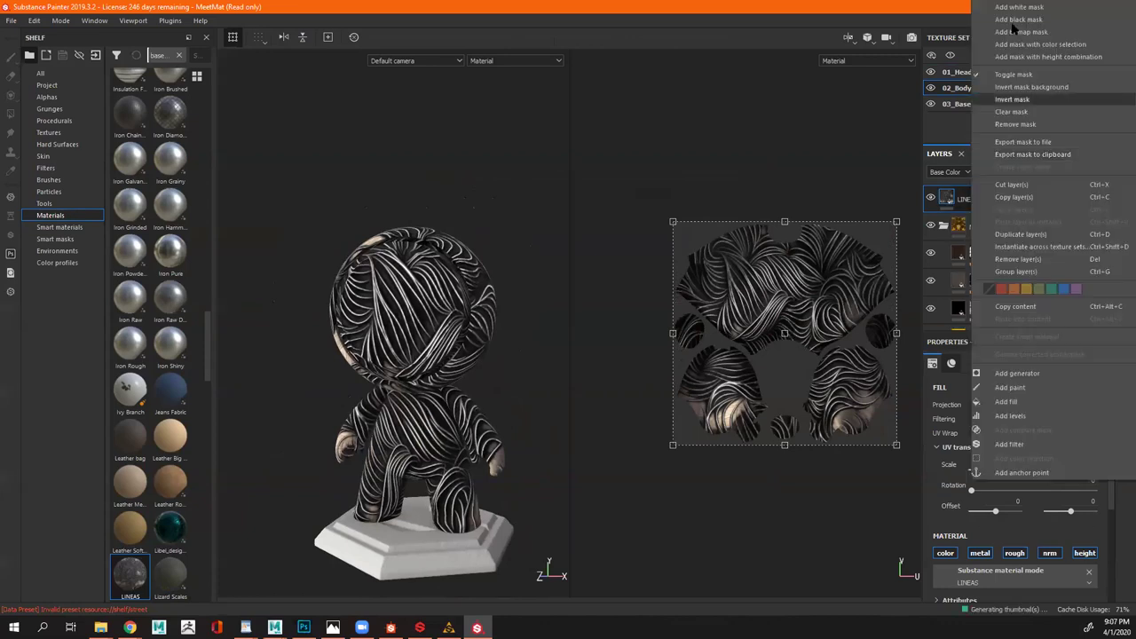
{"action": "left_click", "coordinate": [1001, 23]}
{"action": "right_click_drag", "start_coordinate": [428, 390], "coordinate": [440, 390], "text": "ctrl"}
{"action": "left_click_drag", "start_coordinate": [428, 391], "coordinate": [446, 457]}
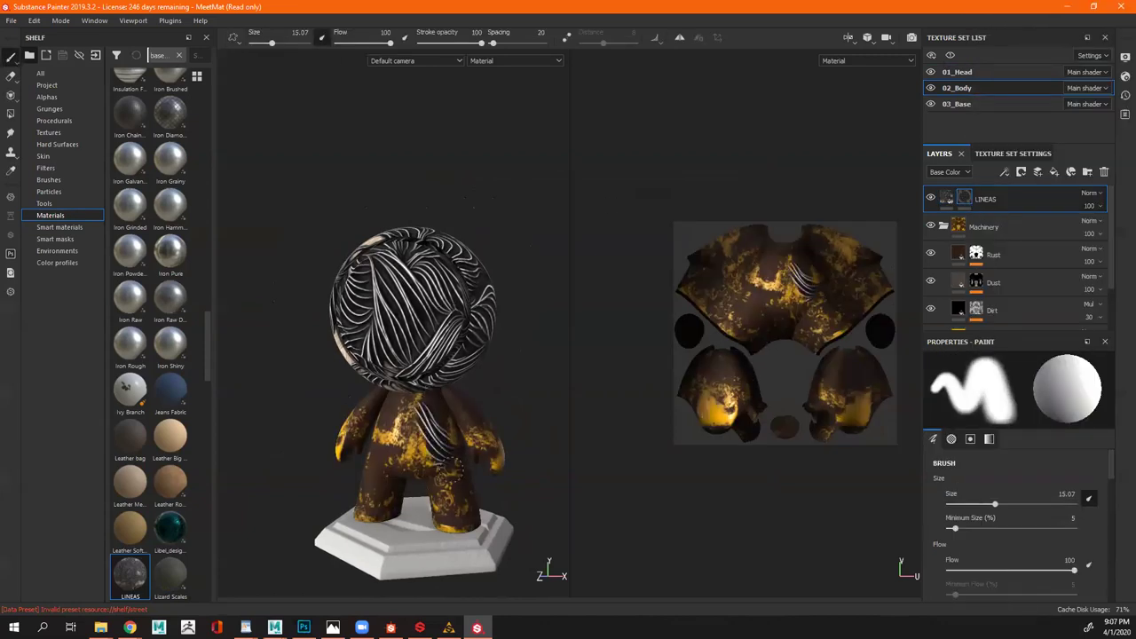
{"action": "left_click_drag", "start_coordinate": [417, 410], "coordinate": [461, 408], "text": "alt"}
{"action": "mouse_move", "coordinate": [377, 470]}
{"action": "left_mouse_down"}
{"action": "mouse_move", "coordinate": [369, 532]}
{"action": "mouse_move", "coordinate": [387, 475]}
{"action": "left_mouse_up"}
{"action": "mouse_move", "coordinate": [373, 432]}
{"action": "left_mouse_down", "text": "alt"}
{"action": "mouse_move", "coordinate": [499, 406]}
{"action": "mouse_move", "coordinate": [487, 368]}
{"action": "mouse_move", "coordinate": [458, 394]}
{"action": "mouse_move", "coordinate": [446, 360]}
{"action": "mouse_move", "coordinate": [452, 378]}
{"action": "mouse_move", "coordinate": [367, 359]}
{"action": "left_mouse_up", "text": "alt"}
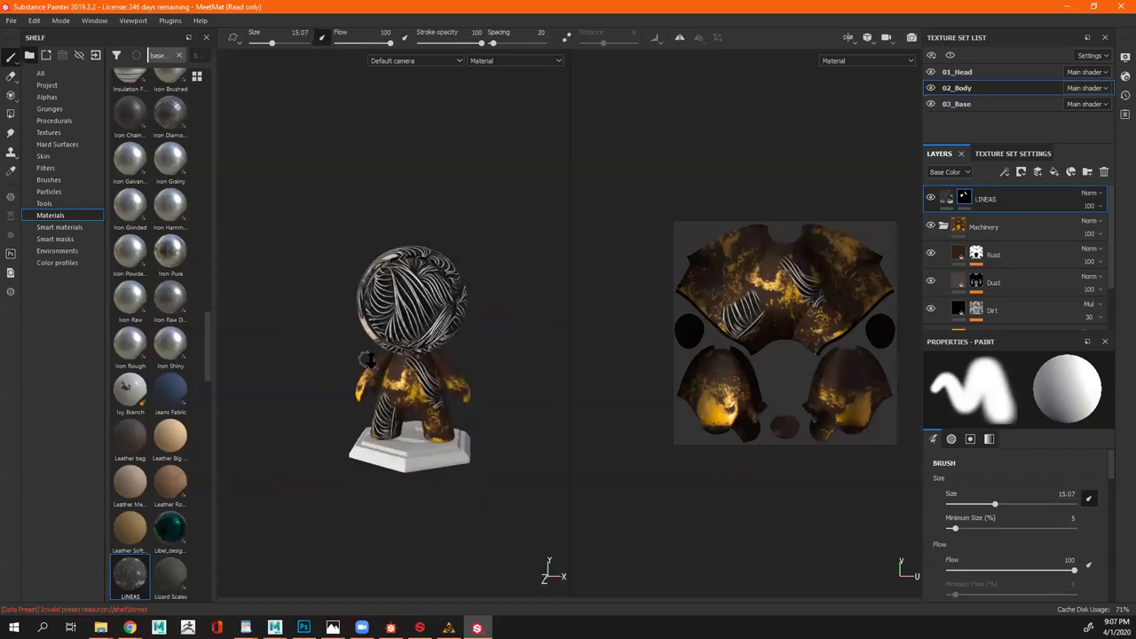
{"action": "right_click_drag", "start_coordinate": [368, 360], "coordinate": [497, 408], "text": "alt"}
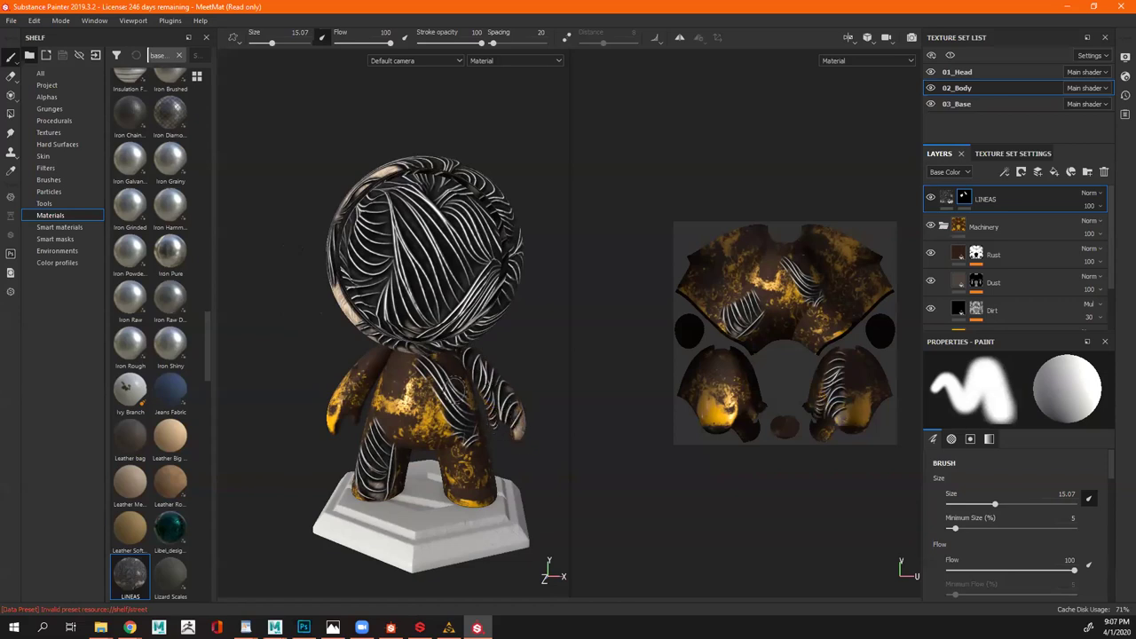
{"action": "scroll", "coordinate": [365, 380], "scroll_direction": "down", "scroll_amount": 3}
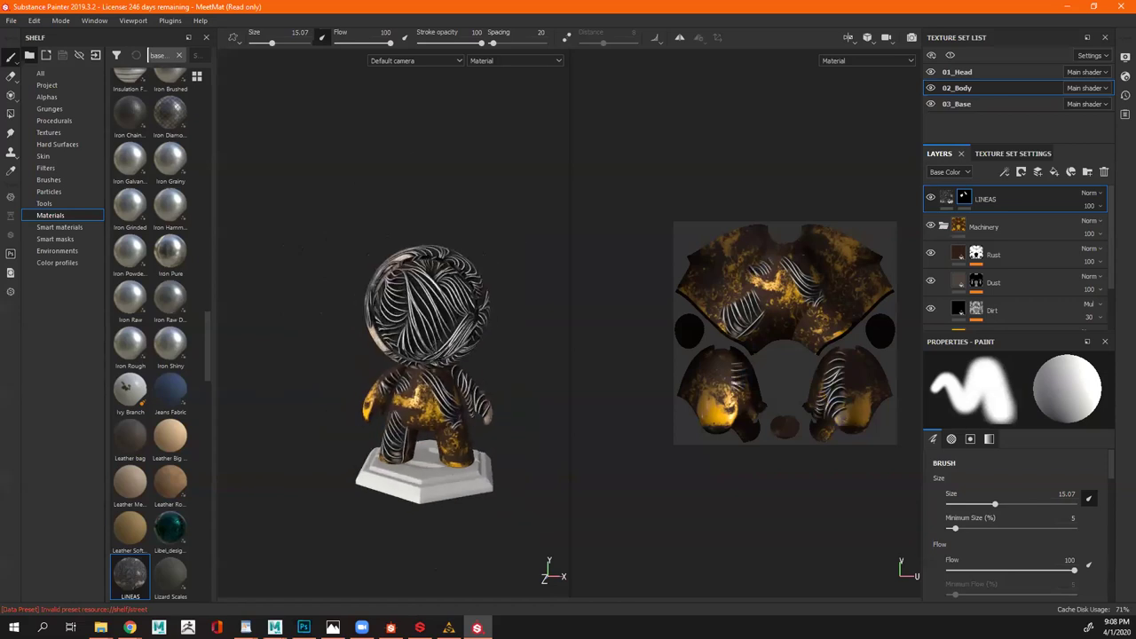
Switch to Substance Alchemist, open the recent project calle, and inspect its mossy ground material from a low angle
{"action": "left_click", "coordinate": [448, 627]}
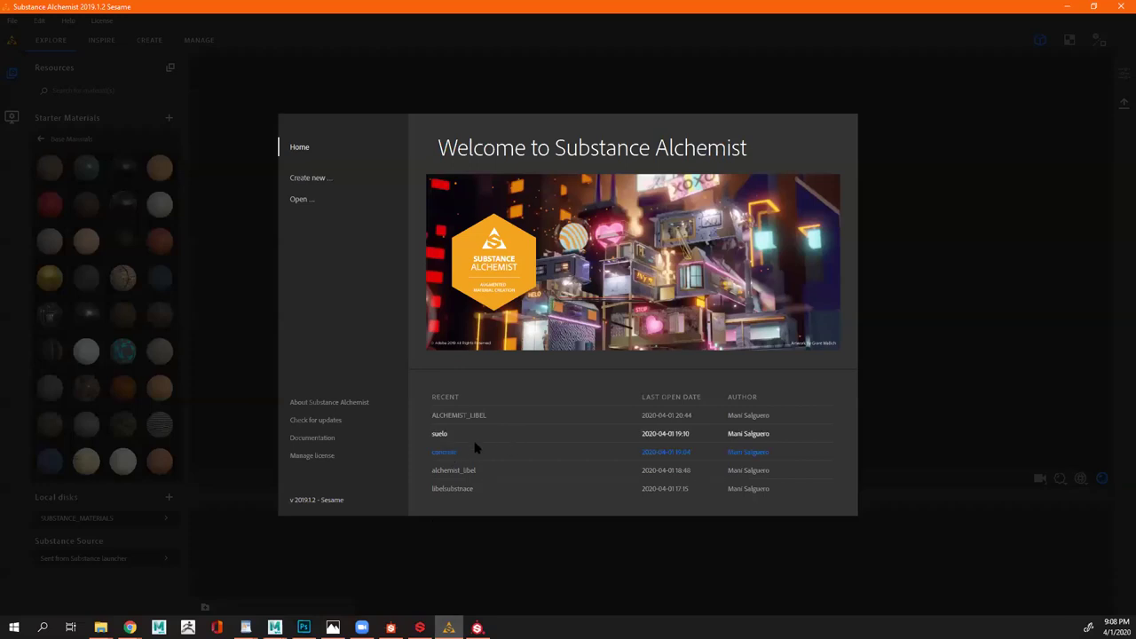
{"action": "left_click", "coordinate": [438, 433]}
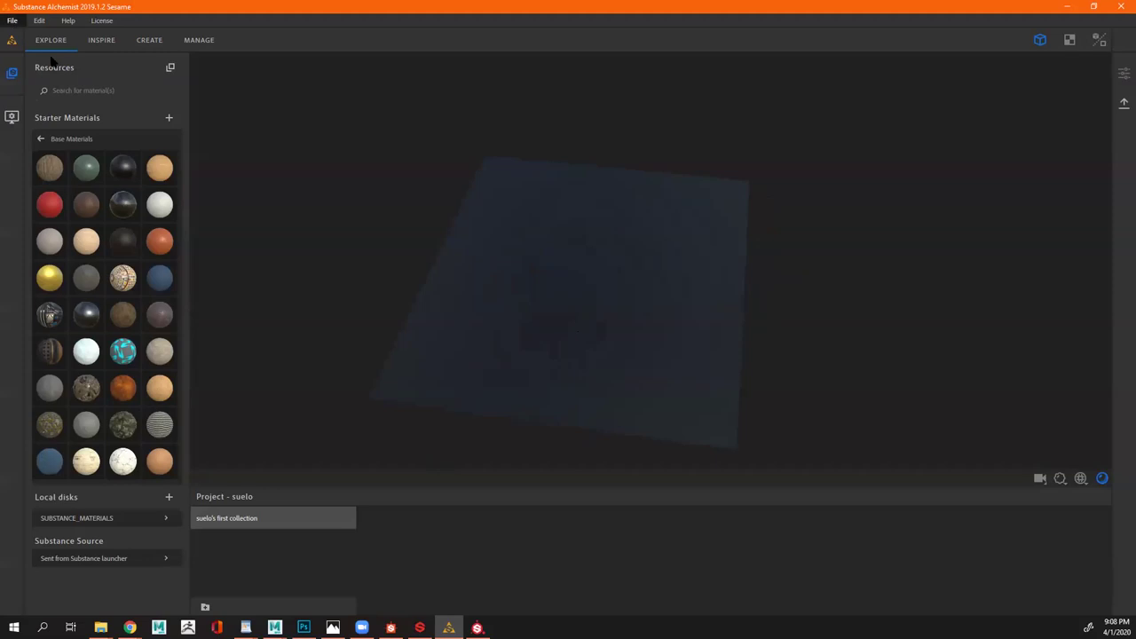
{"action": "left_click", "coordinate": [12, 20]}
{"action": "mouse_move", "coordinate": [53, 78]}
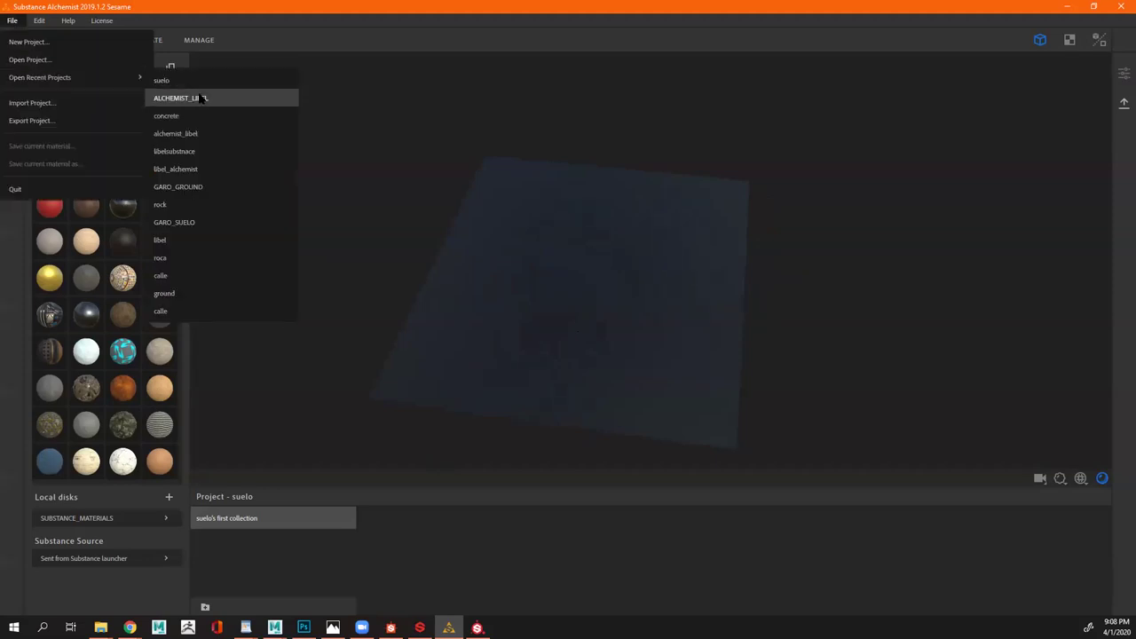
{"action": "left_click", "coordinate": [161, 275]}
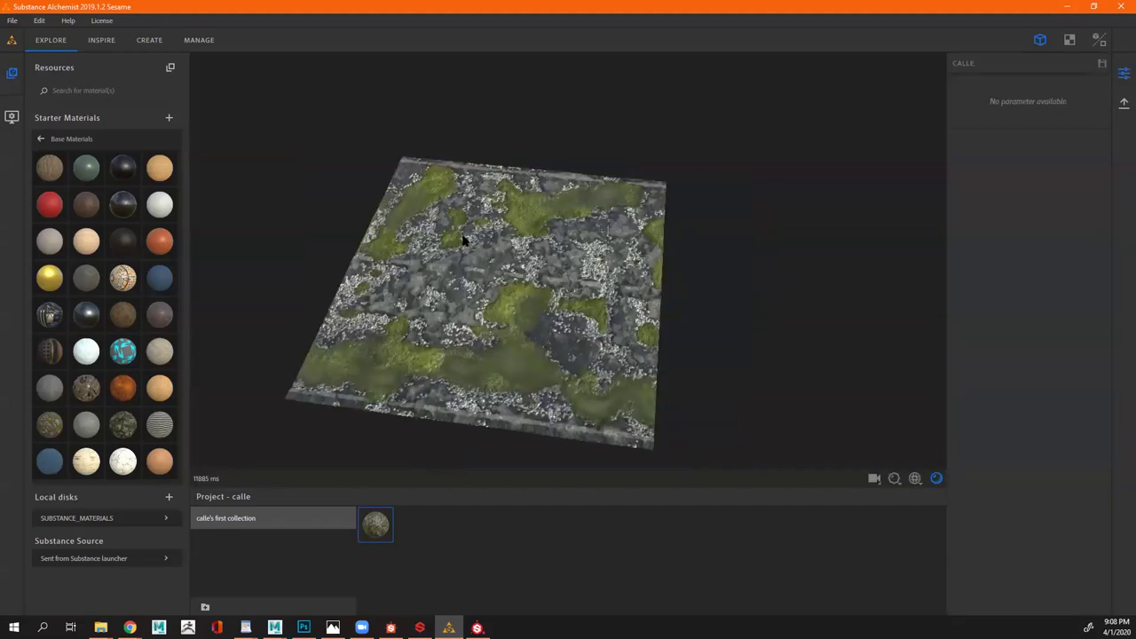
{"action": "left_click_drag", "start_coordinate": [470, 319], "coordinate": [387, 253]}
{"action": "scroll", "coordinate": [393, 246], "scroll_direction": "up", "scroll_amount": 3}
{"action": "scroll", "coordinate": [451, 233], "scroll_direction": "down", "scroll_amount": 3}
{"action": "left_click_drag", "start_coordinate": [452, 234], "coordinate": [493, 328]}
{"action": "left_click_drag", "start_coordinate": [452, 285], "coordinate": [550, 294]}
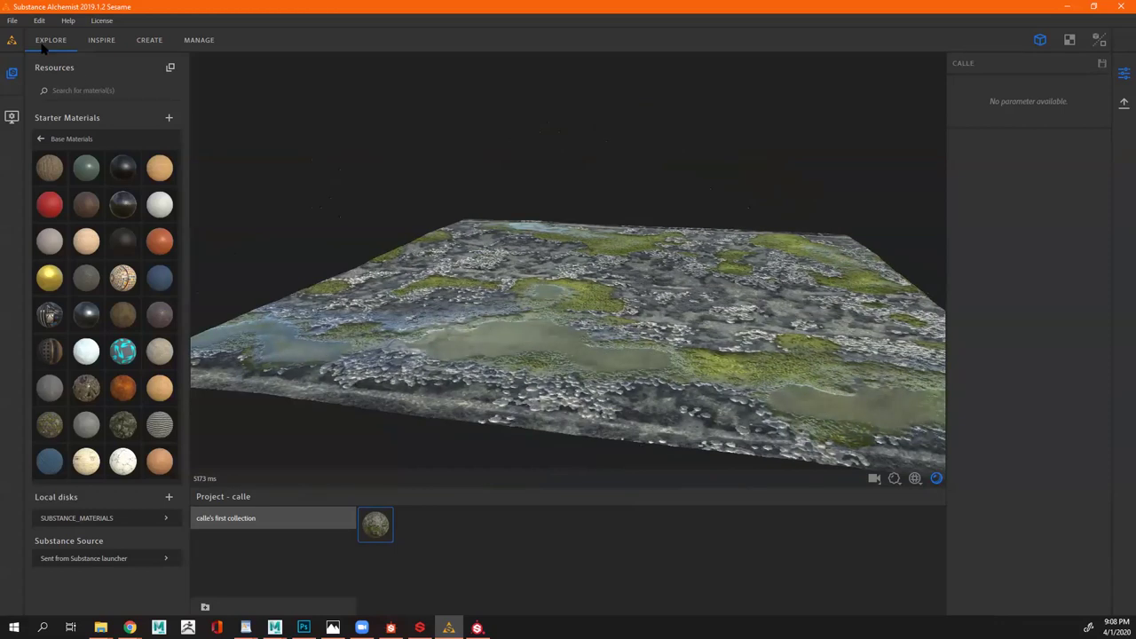
Switch to Substance Painter and open the recent project calle.spp
{"action": "key", "text": "alt+Tab"}
{"action": "left_click", "coordinate": [11, 20]}
{"action": "mouse_move", "coordinate": [30, 59]}
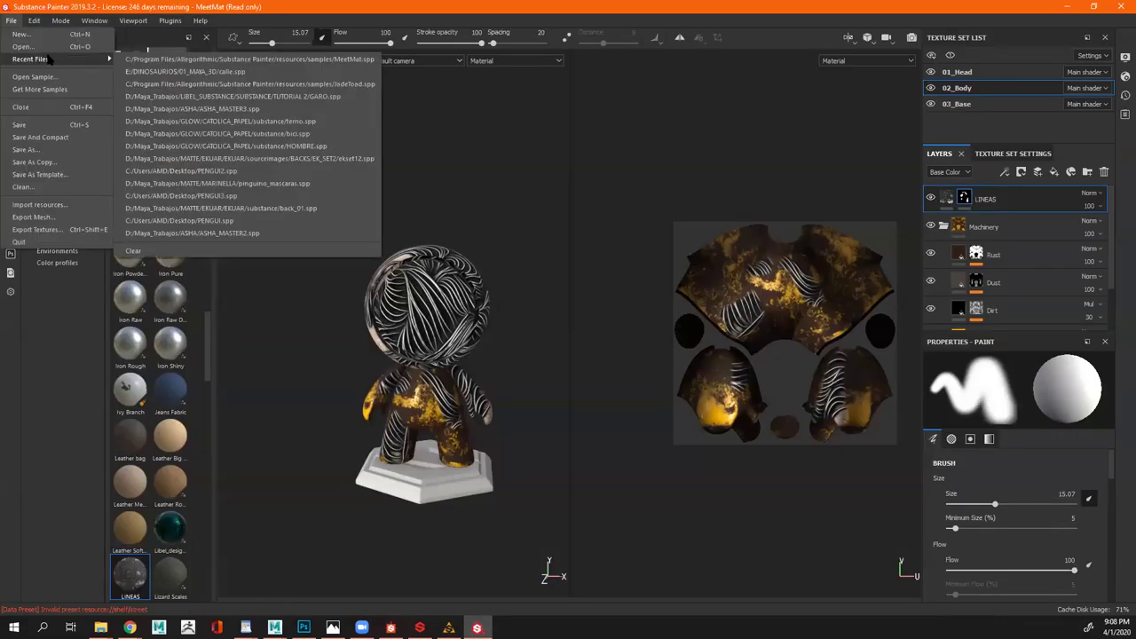
{"action": "left_click", "coordinate": [246, 84]}
{"action": "left_click", "coordinate": [556, 328]}
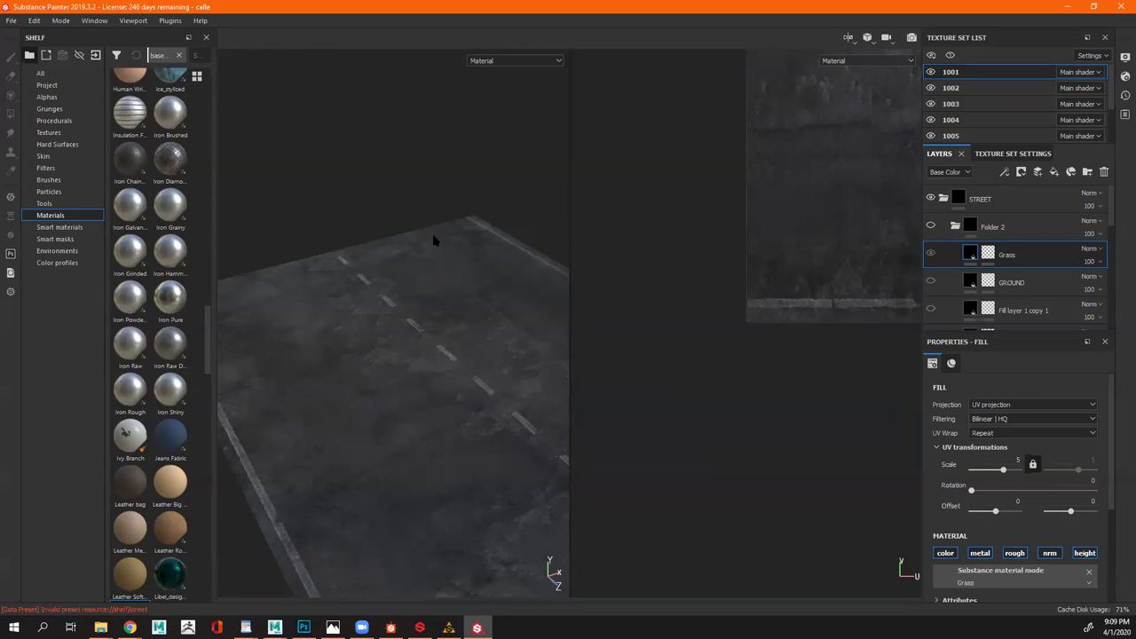
Examine the road surface in the 3D view and its texture tile in the UV view
{"action": "key", "text": "F2"}
{"action": "left_click_drag", "start_coordinate": [612, 251], "coordinate": [646, 299], "text": "alt"}
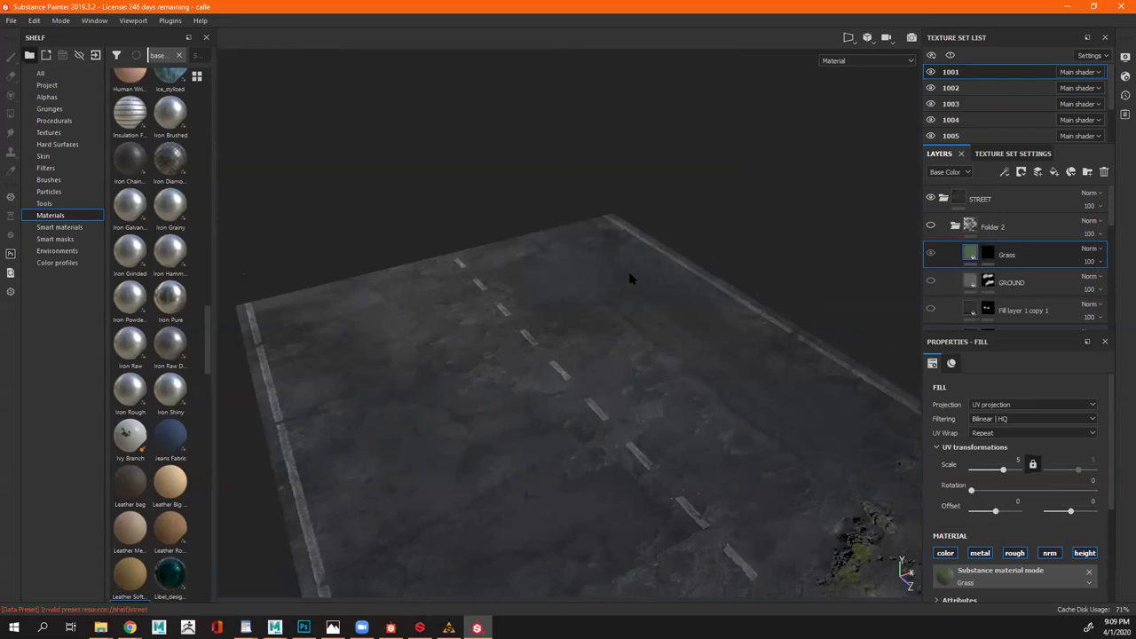
{"action": "key", "text": "F1"}
{"action": "middle_click_drag", "start_coordinate": [844, 296], "coordinate": [843, 367]}
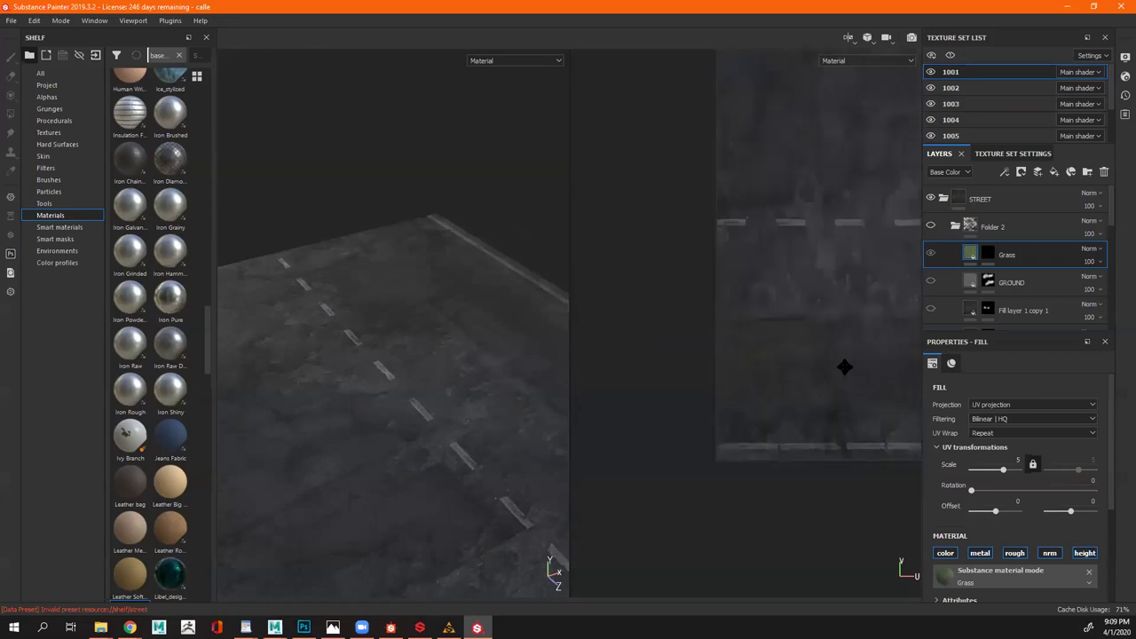
{"action": "scroll", "coordinate": [805, 405], "scroll_direction": "down", "scroll_amount": 3}
{"action": "middle_click_drag", "start_coordinate": [719, 409], "coordinate": [612, 416]}
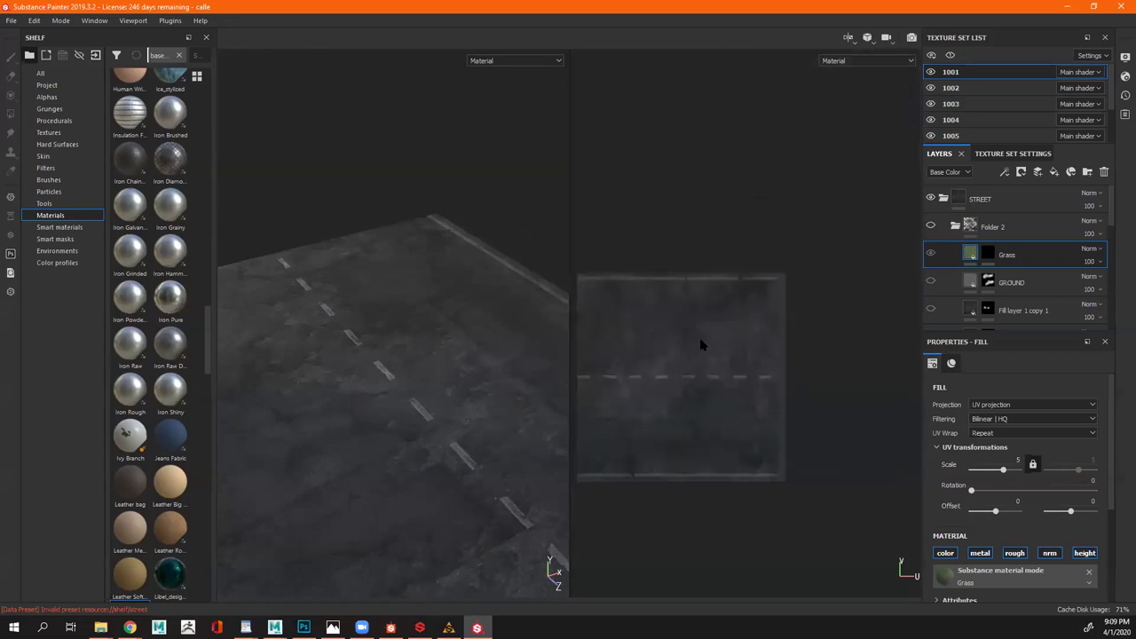
{"action": "middle_click_drag", "start_coordinate": [700, 342], "coordinate": [735, 353]}
{"action": "middle_click_drag", "start_coordinate": [814, 271], "coordinate": [667, 335]}
{"action": "scroll", "coordinate": [793, 343], "scroll_direction": "down", "scroll_amount": 2}
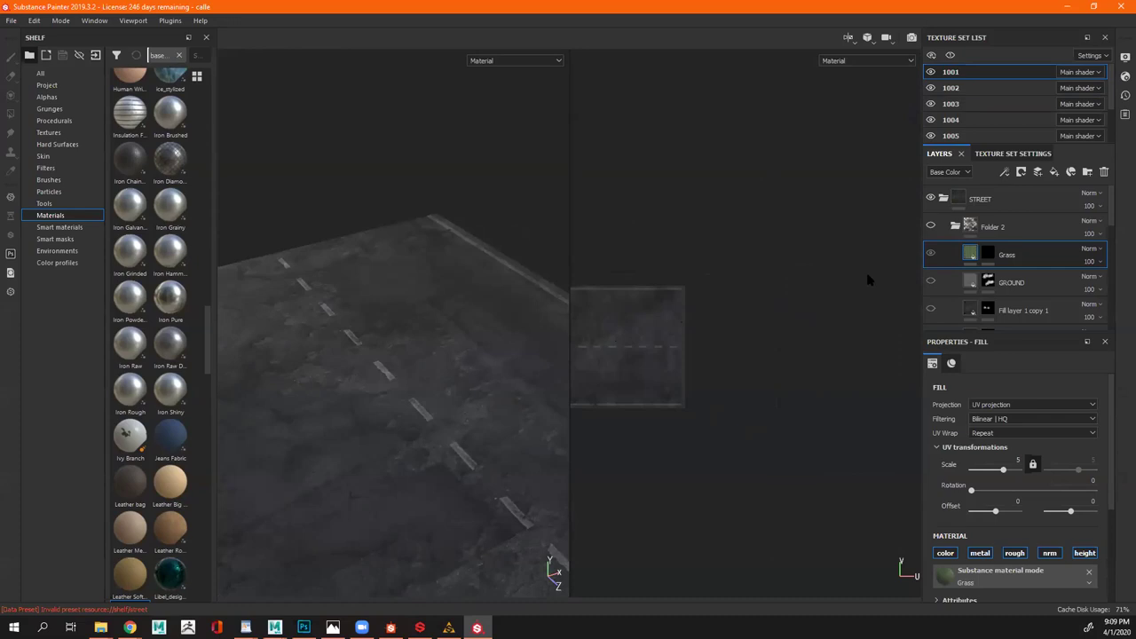
{"action": "middle_click_drag", "start_coordinate": [809, 331], "coordinate": [695, 360]}
{"action": "scroll", "coordinate": [885, 352], "scroll_direction": "up", "scroll_amount": 2}
{"action": "middle_click_drag", "start_coordinate": [885, 353], "coordinate": [798, 348]}
{"action": "scroll", "coordinate": [733, 401], "scroll_direction": "down", "scroll_amount": 1}
{"action": "middle_click_drag", "start_coordinate": [733, 401], "coordinate": [831, 363]}
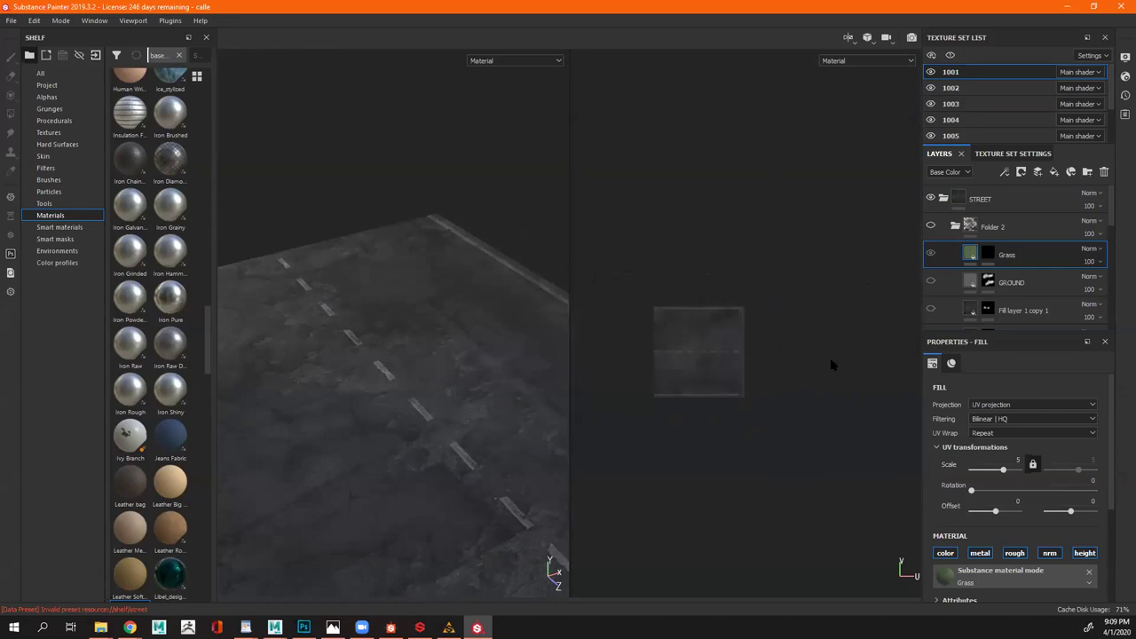
Compare the tiles and layers of texture sets 1002 and 1003, and return to texture set 1001
{"action": "left_click", "coordinate": [955, 91]}
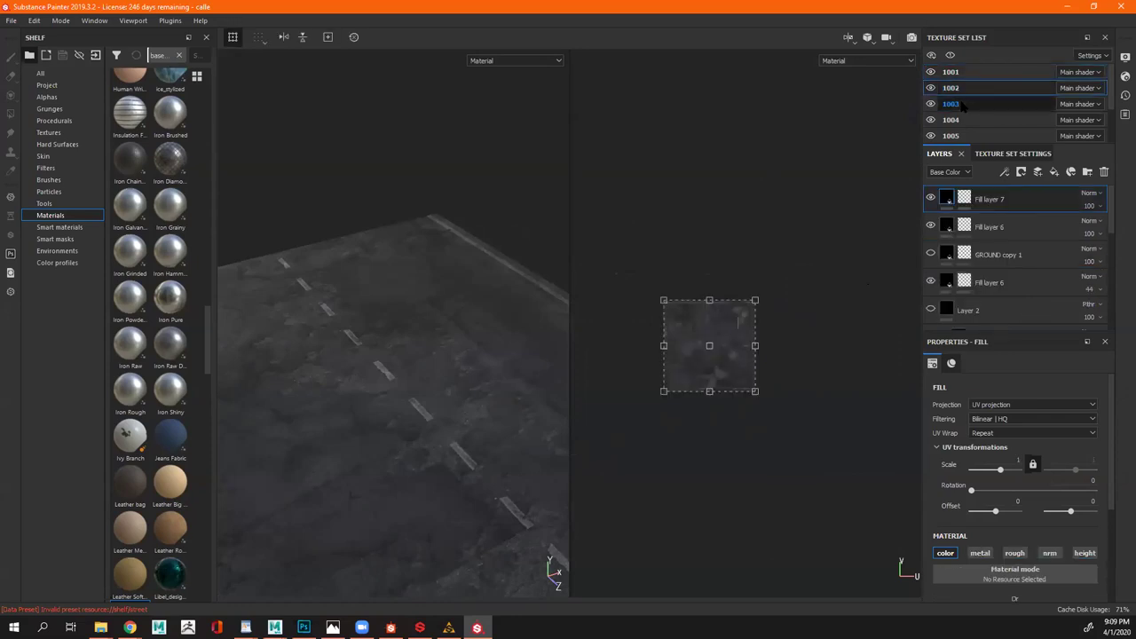
{"action": "left_click", "coordinate": [959, 77]}
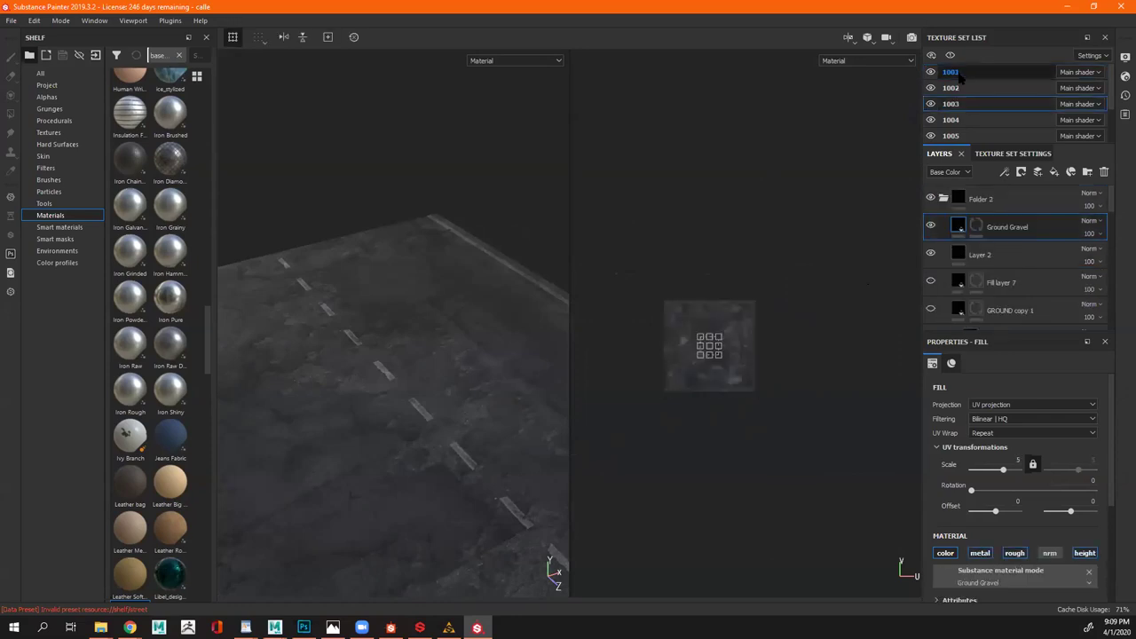
{"action": "left_click", "coordinate": [949, 72]}
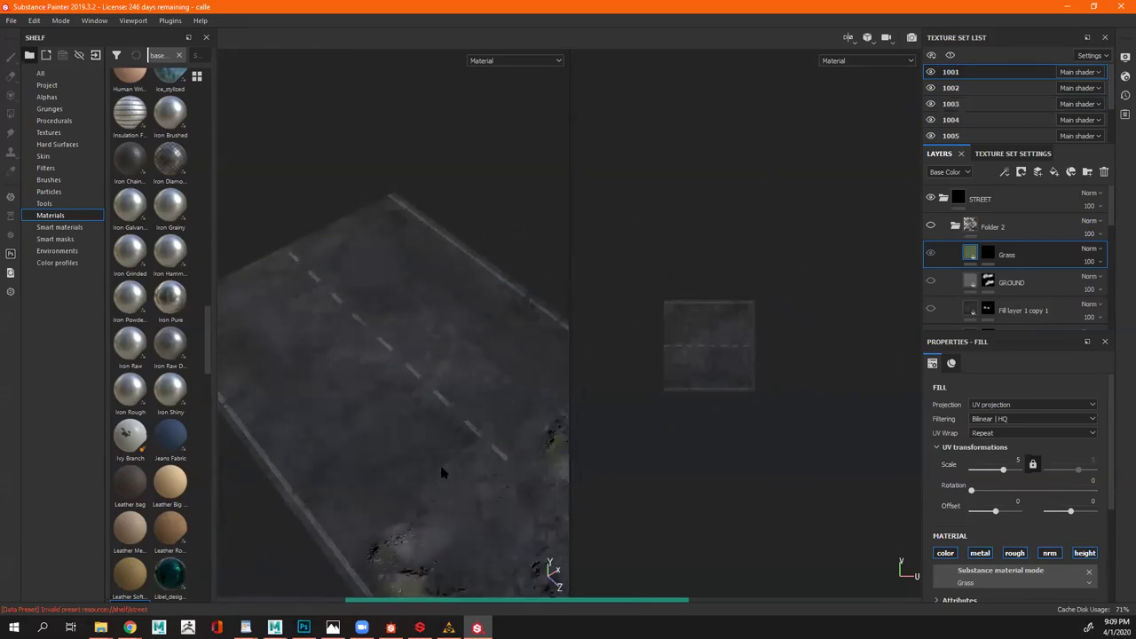
Make the Grass layer and Folder 2 visible in texture set 1001, and show the whole road in the 3D view only
{"action": "right_click_drag", "start_coordinate": [479, 463], "coordinate": [436, 425], "text": "alt"}
{"action": "mouse_move", "coordinate": [436, 421]}
{"action": "left_mouse_down", "text": "alt"}
{"action": "mouse_move", "coordinate": [452, 407]}
{"action": "mouse_move", "coordinate": [451, 431]}
{"action": "mouse_move", "coordinate": [441, 396]}
{"action": "mouse_move", "coordinate": [464, 396]}
{"action": "mouse_move", "coordinate": [423, 358]}
{"action": "mouse_move", "coordinate": [479, 393]}
{"action": "mouse_move", "coordinate": [489, 358]}
{"action": "left_mouse_up", "text": "alt"}
{"action": "left_click", "coordinate": [449, 395]}
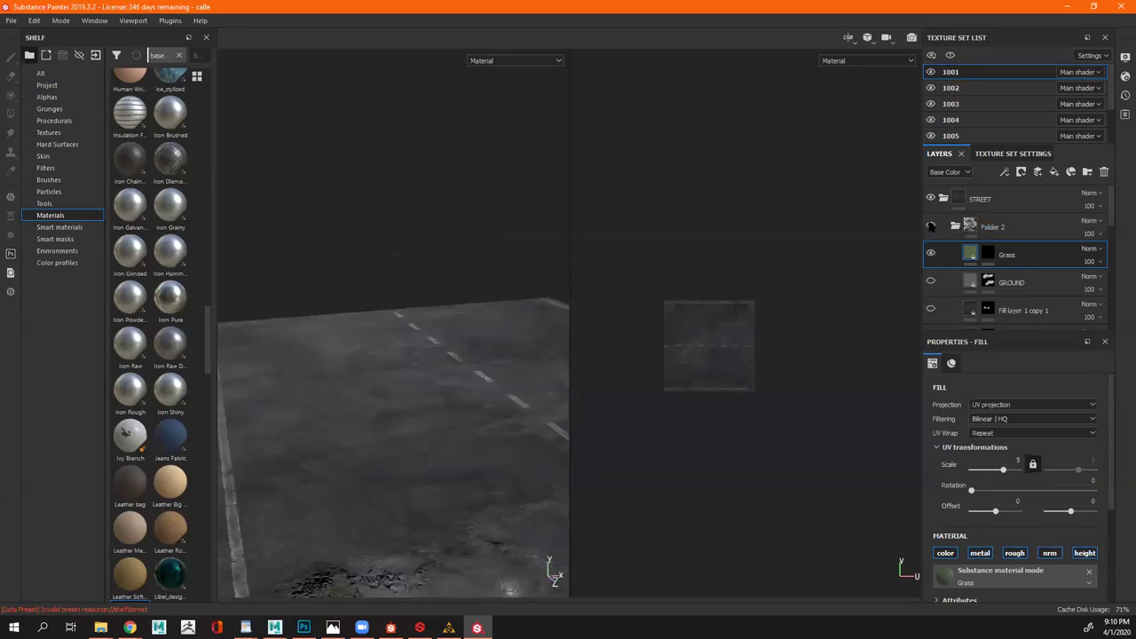
{"action": "left_click", "coordinate": [931, 227]}
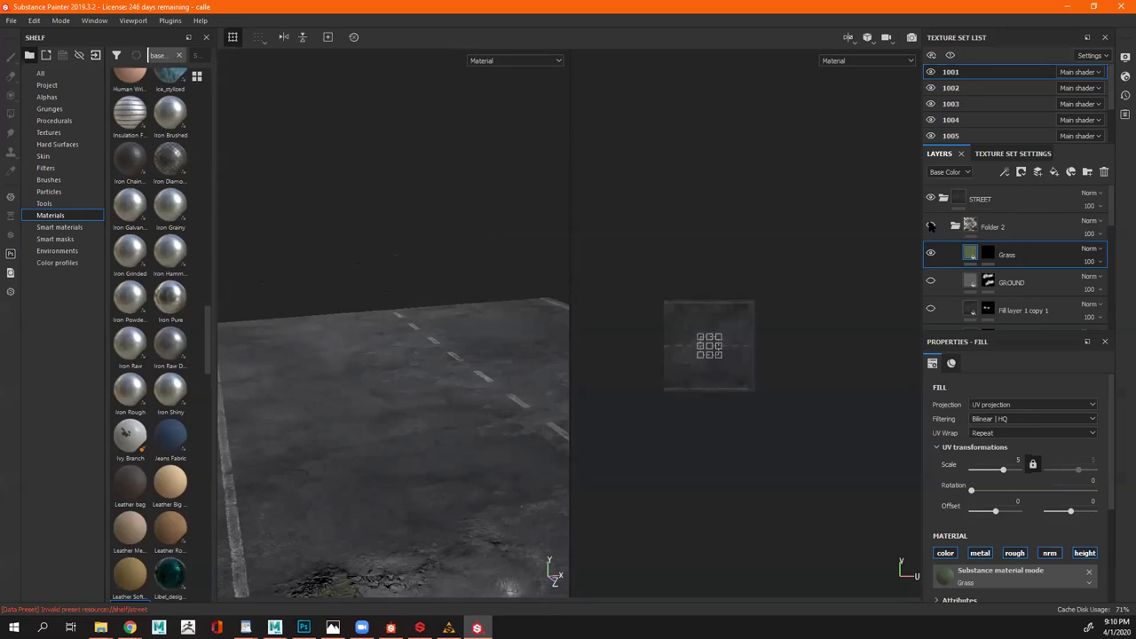
{"action": "key", "text": "F2"}
{"action": "key", "text": "F1"}
{"action": "key", "text": "F2"}
{"action": "mouse_move", "coordinate": [550, 296]}
{"action": "left_mouse_down", "text": "alt"}
{"action": "mouse_move", "coordinate": [688, 336]}
{"action": "mouse_move", "coordinate": [553, 325]}
{"action": "mouse_move", "coordinate": [611, 289]}
{"action": "mouse_move", "coordinate": [711, 272]}
{"action": "mouse_move", "coordinate": [719, 296]}
{"action": "mouse_move", "coordinate": [671, 284]}
{"action": "mouse_move", "coordinate": [872, 258]}
{"action": "left_mouse_up", "text": "alt"}
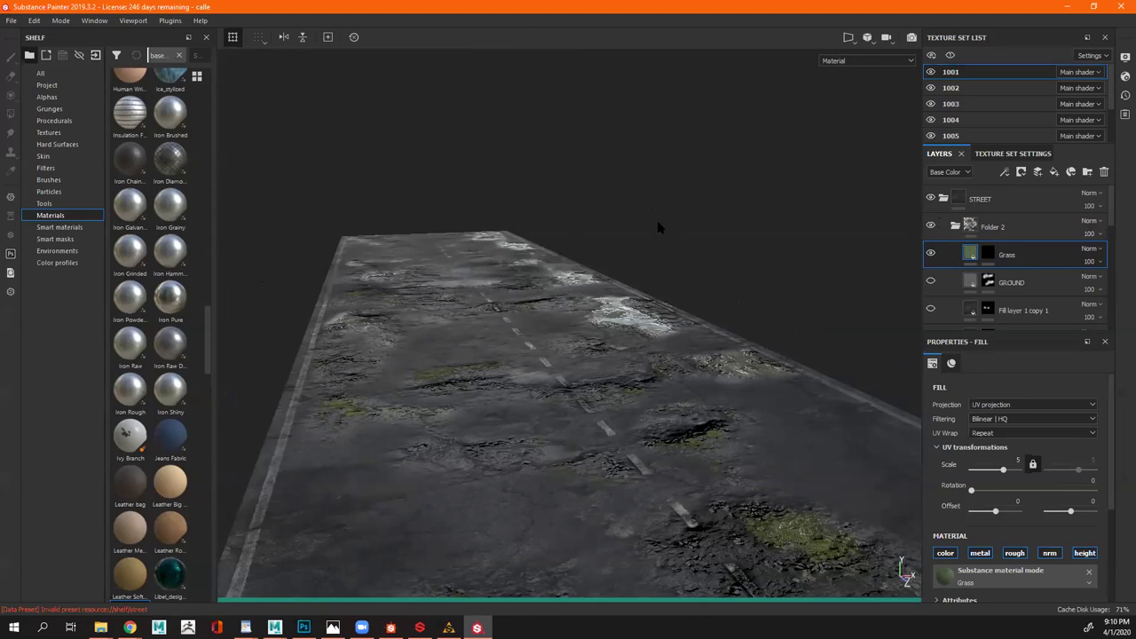
{"action": "mouse_move", "coordinate": [651, 271]}
{"action": "right_mouse_down", "text": "alt"}
{"action": "mouse_move", "coordinate": [545, 266]}
{"action": "mouse_move", "coordinate": [472, 305]}
{"action": "mouse_move", "coordinate": [556, 300]}
{"action": "mouse_move", "coordinate": [662, 346]}
{"action": "mouse_move", "coordinate": [761, 349]}
{"action": "right_mouse_up", "text": "alt"}
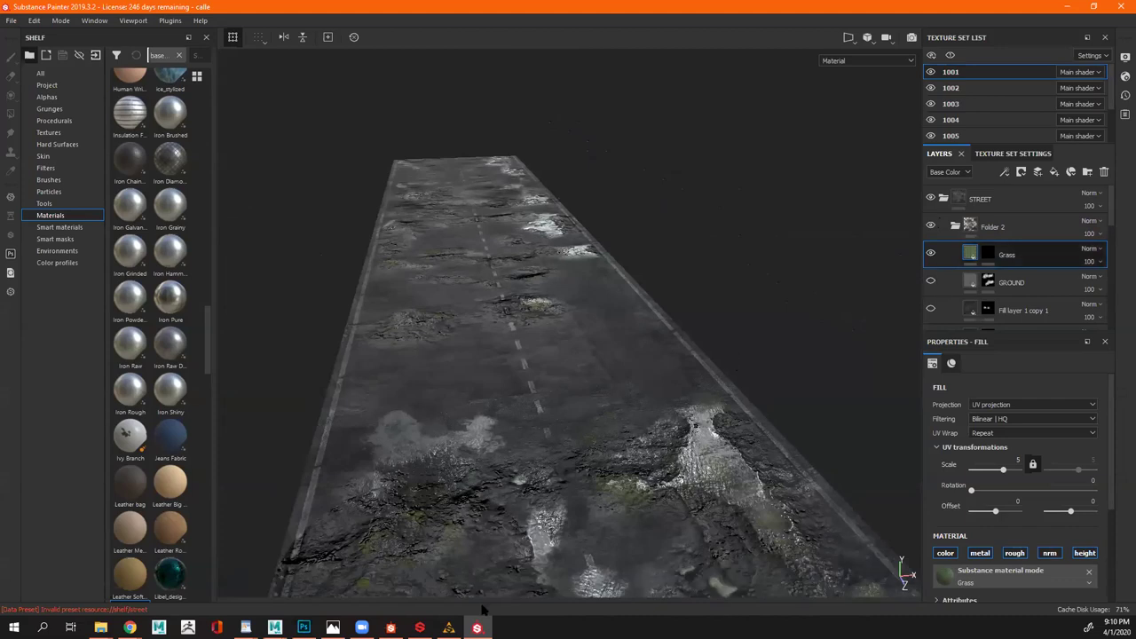
Inspect the calle material again in Substance Alchemist, and minimize it to return to Substance Painter
{"action": "left_click", "coordinate": [448, 627]}
{"action": "mouse_move", "coordinate": [550, 408]}
{"action": "left_mouse_down"}
{"action": "mouse_move", "coordinate": [625, 435]}
{"action": "mouse_move", "coordinate": [488, 417]}
{"action": "mouse_move", "coordinate": [488, 320]}
{"action": "mouse_move", "coordinate": [675, 441]}
{"action": "mouse_move", "coordinate": [857, 527]}
{"action": "mouse_move", "coordinate": [727, 399]}
{"action": "left_mouse_up"}
{"action": "left_click", "coordinate": [1065, 7]}
Check the camera and post effects options in the display settings, close them, and view the road from another angle
{"action": "left_click", "coordinate": [1125, 56]}
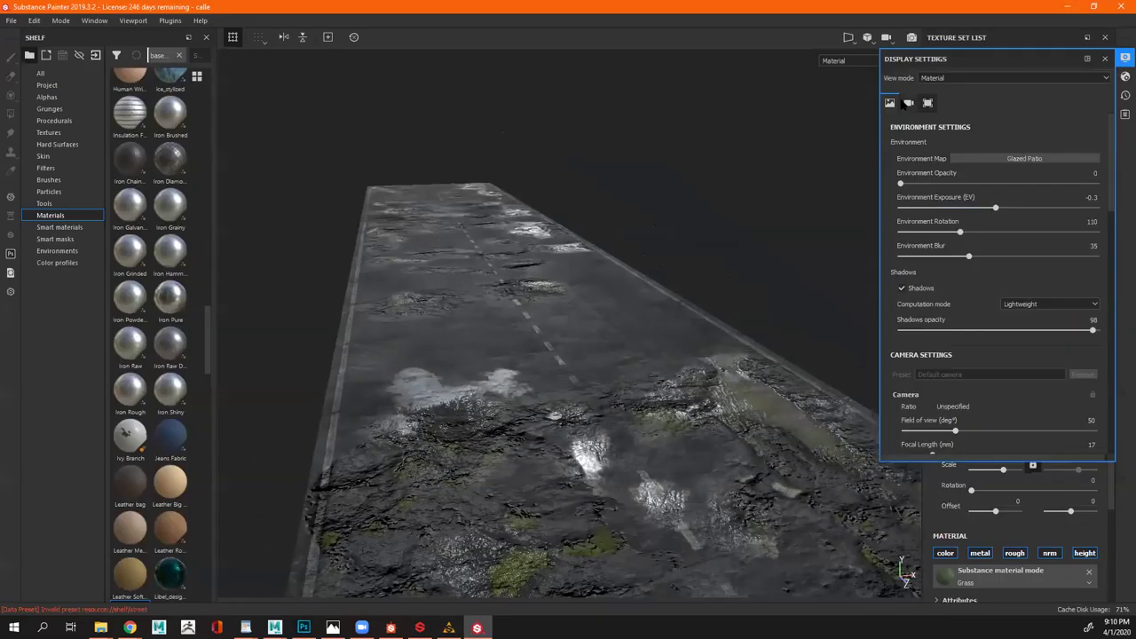
{"action": "left_click", "coordinate": [909, 102]}
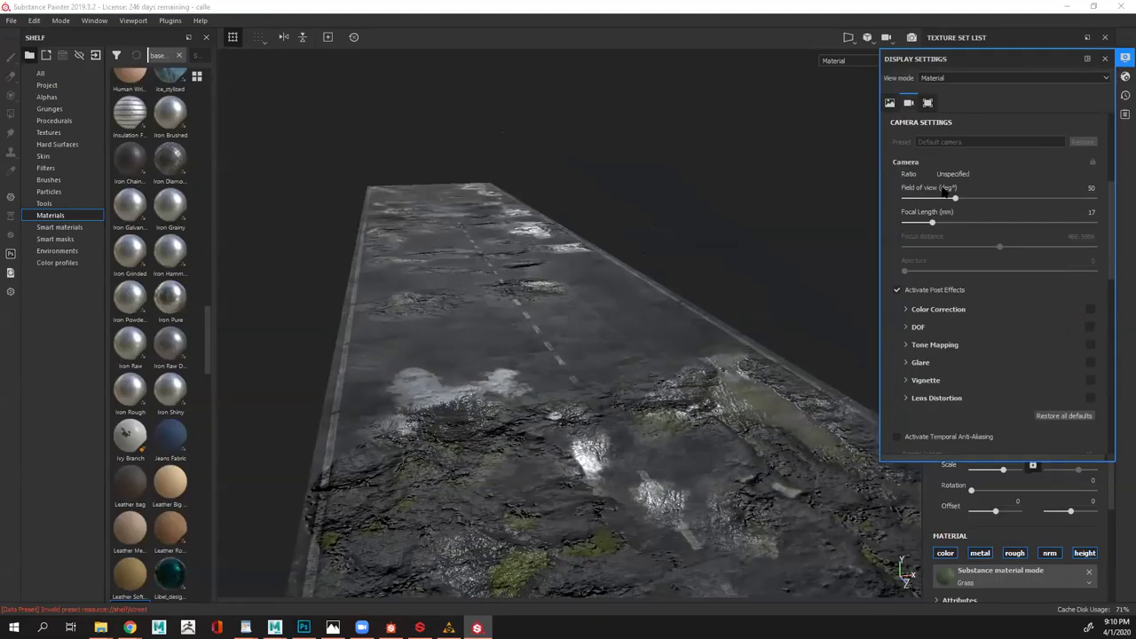
{"action": "left_click", "coordinate": [1106, 58]}
{"action": "mouse_move", "coordinate": [750, 280]}
{"action": "left_mouse_down", "text": "alt"}
{"action": "mouse_move", "coordinate": [486, 334]}
{"action": "mouse_move", "coordinate": [573, 420]}
{"action": "mouse_move", "coordinate": [418, 360]}
{"action": "mouse_move", "coordinate": [558, 309]}
{"action": "mouse_move", "coordinate": [617, 319]}
{"action": "mouse_move", "coordinate": [603, 355]}
{"action": "left_mouse_up", "text": "alt"}
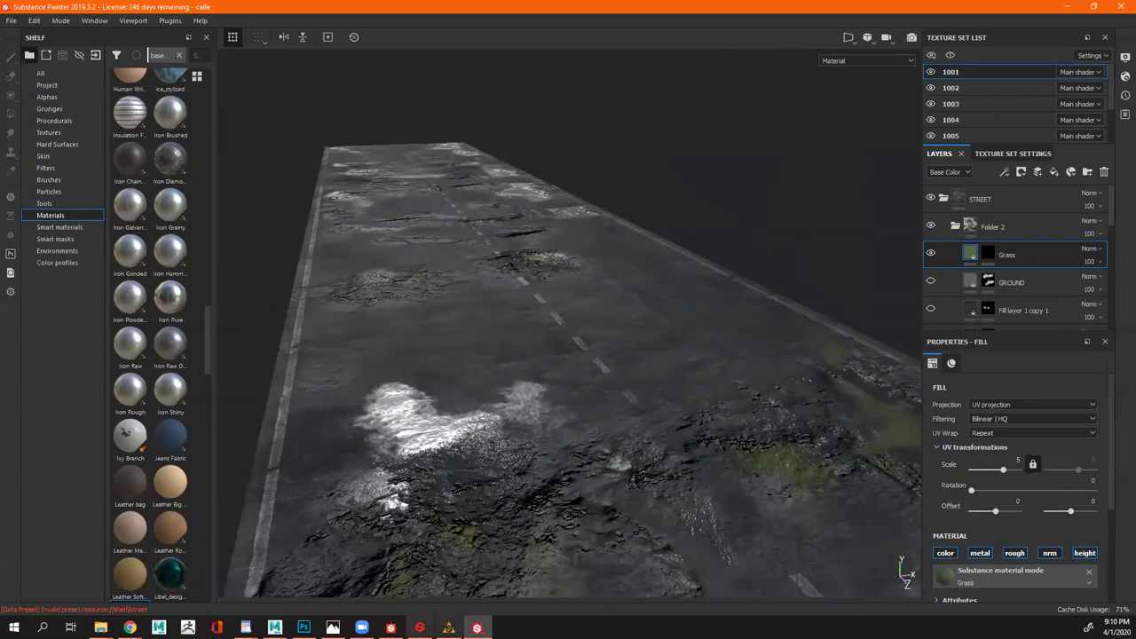
View the dinosaur street render in LIBEL_SUBSTANCE-03.png in Photos, and return to the road in Substance Painter
{"action": "left_click", "coordinate": [333, 628]}
{"action": "key", "text": "Right"}
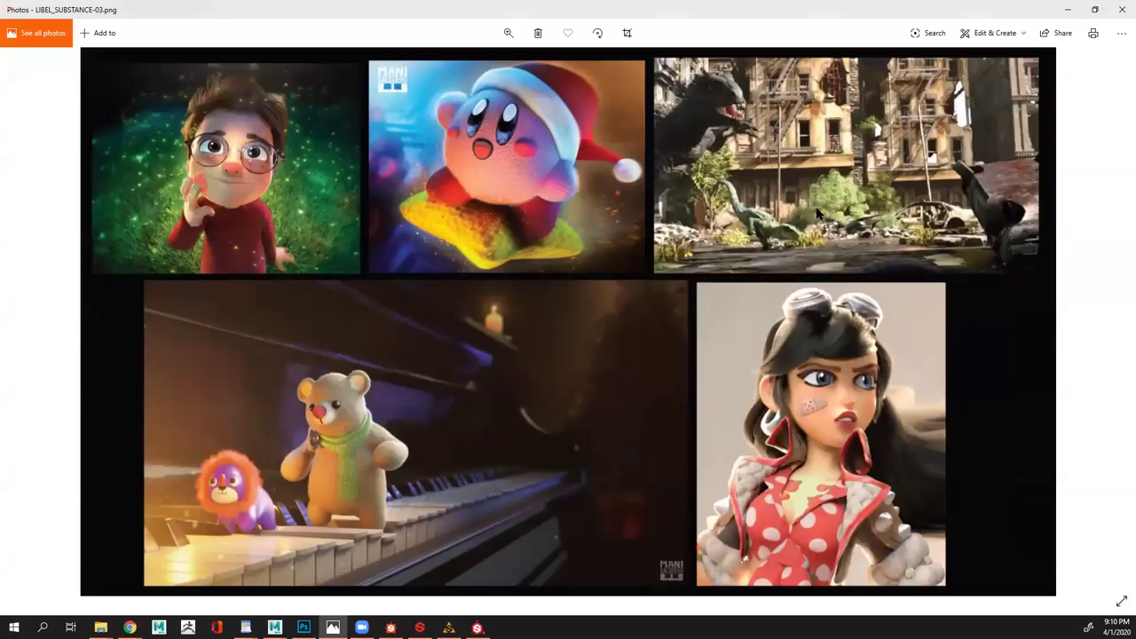
{"action": "scroll", "coordinate": [764, 434], "scroll_direction": "up", "scroll_amount": 3}
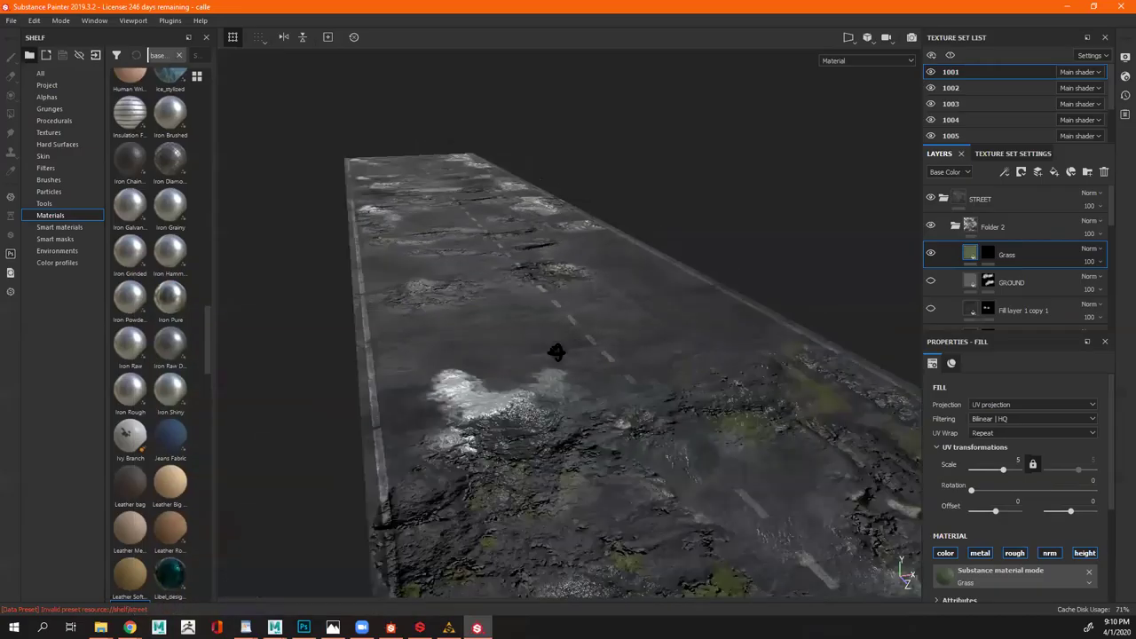
{"action": "mouse_move", "coordinate": [552, 355]}
{"action": "left_mouse_down", "text": "alt"}
{"action": "mouse_move", "coordinate": [549, 364]}
{"action": "mouse_move", "coordinate": [583, 380]}
{"action": "mouse_move", "coordinate": [614, 376]}
{"action": "mouse_move", "coordinate": [583, 354]}
{"action": "mouse_move", "coordinate": [562, 375]}
{"action": "mouse_move", "coordinate": [563, 363]}
{"action": "left_mouse_up", "text": "alt"}
{"action": "mouse_move", "coordinate": [564, 364]}
{"action": "right_mouse_down", "text": "alt"}
{"action": "mouse_move", "coordinate": [510, 271]}
{"action": "mouse_move", "coordinate": [569, 310]}
{"action": "right_mouse_up", "text": "alt"}
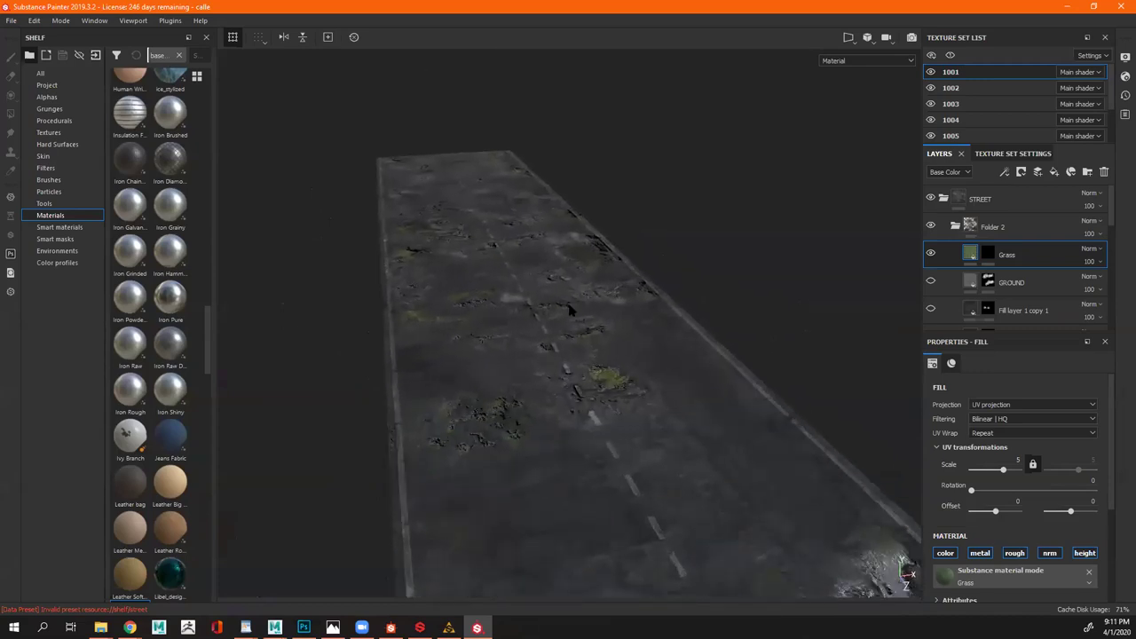
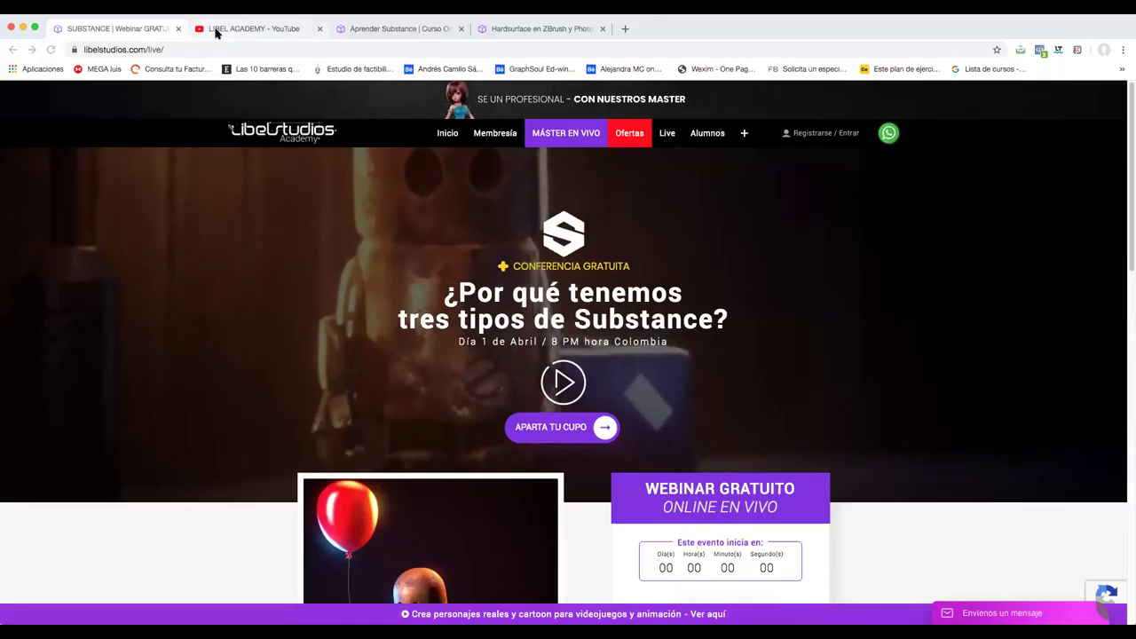
Show the LIBEL ACADEMY YouTube channel in the browser
{"action": "left_click", "coordinate": [221, 28]}
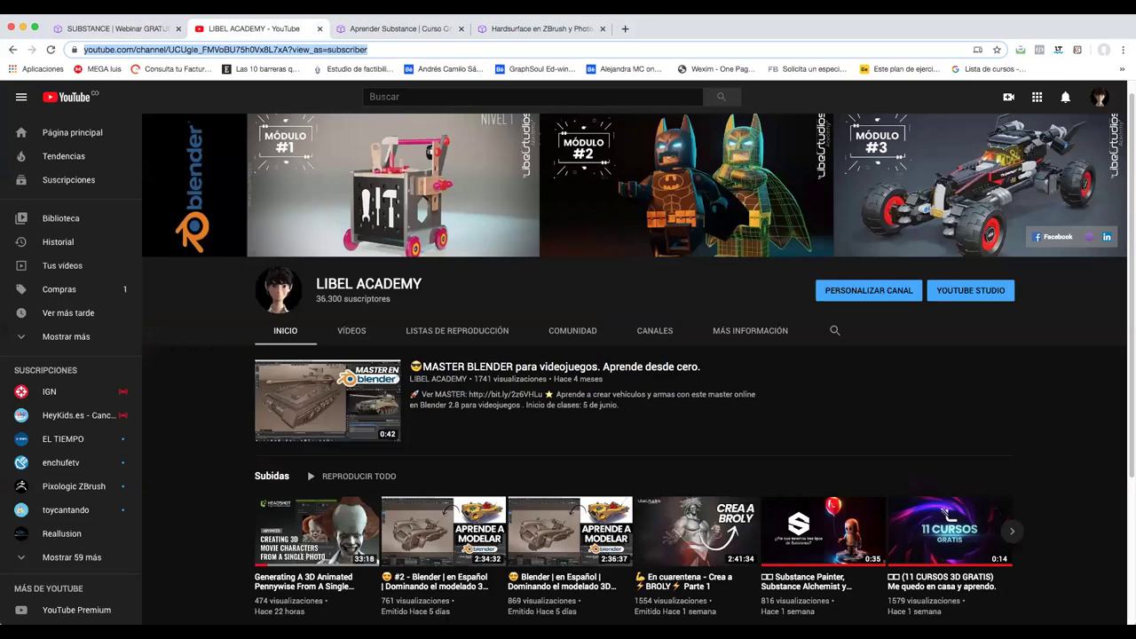
{"action": "left_click", "coordinate": [825, 467]}
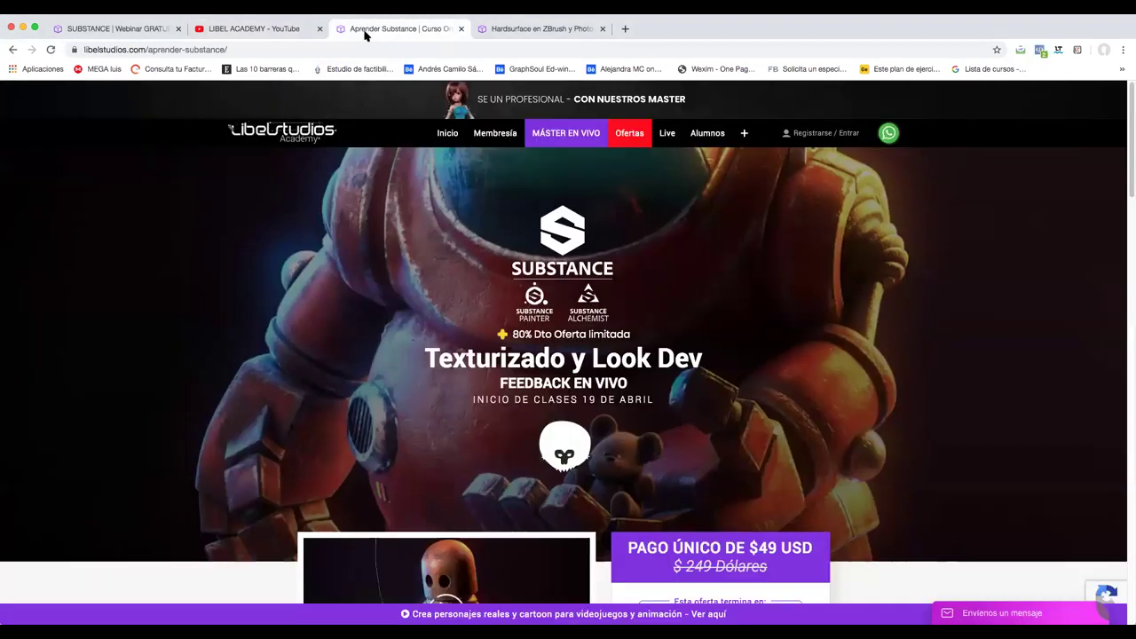
Review the libelstudios.com Aprender Substance course page, including its price, offer countdown and included contents
{"action": "left_click", "coordinate": [365, 36]}
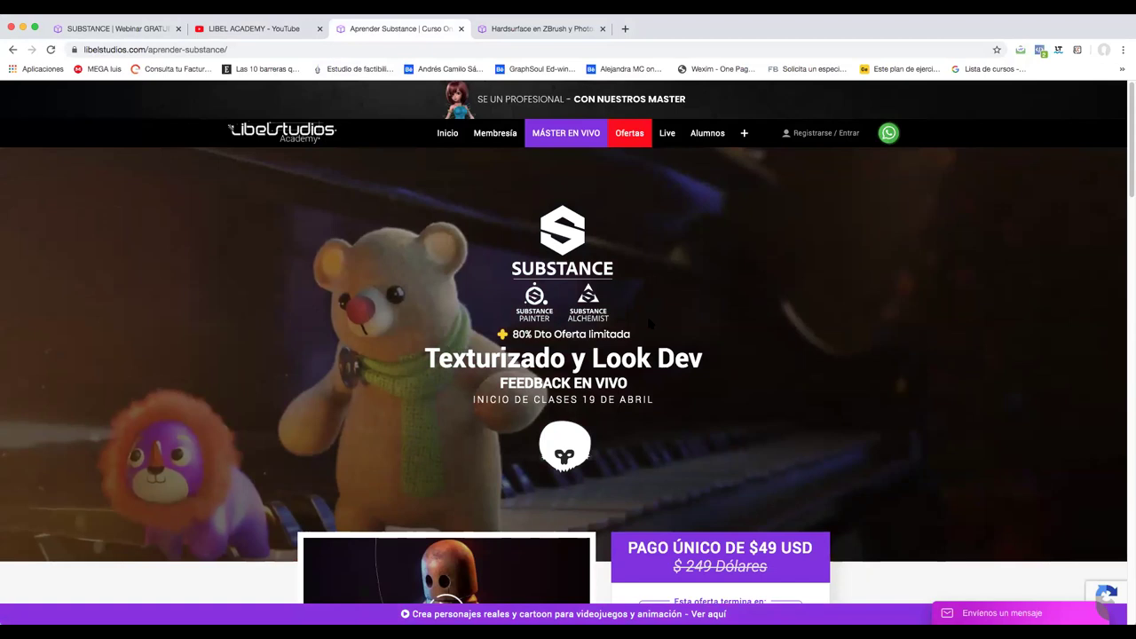
{"action": "scroll", "coordinate": [701, 328], "scroll_direction": "down", "scroll_amount": 5}
{"action": "left_click_drag", "start_coordinate": [757, 323], "coordinate": [810, 315]}
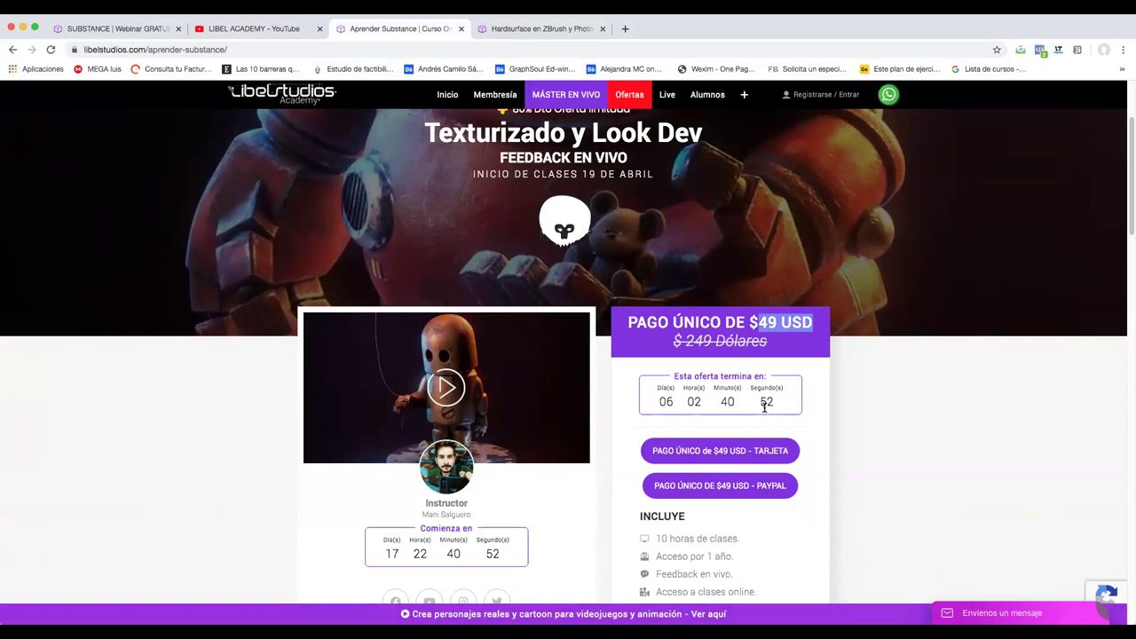
{"action": "left_click", "coordinate": [816, 381]}
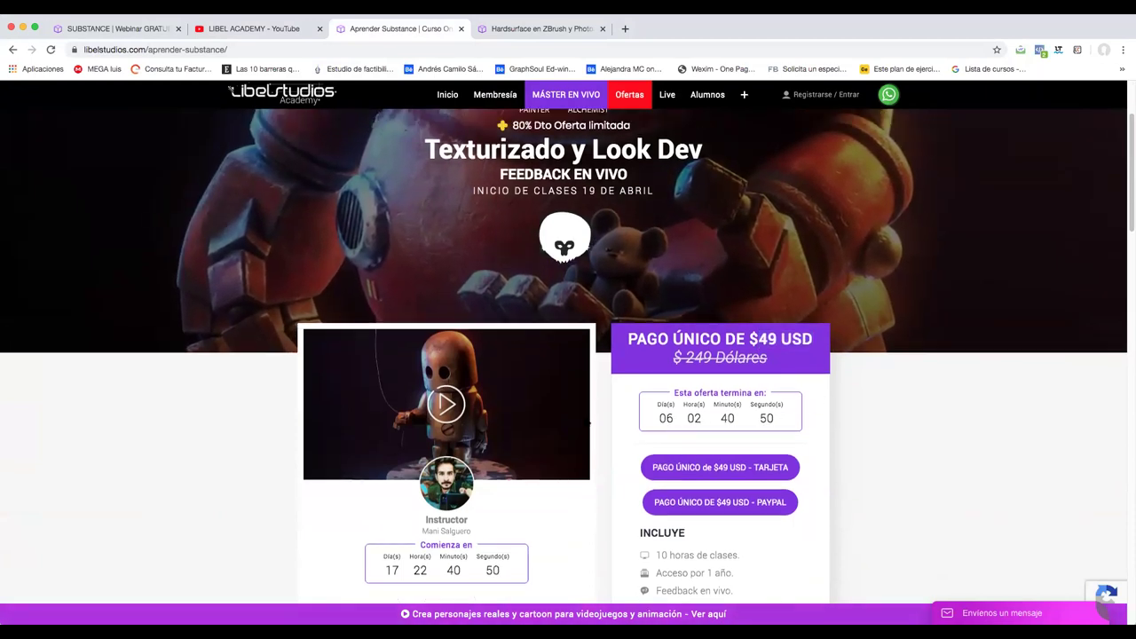
{"action": "scroll", "coordinate": [515, 435], "scroll_direction": "down", "scroll_amount": 5}
{"action": "scroll", "coordinate": [487, 406], "scroll_direction": "up", "scroll_amount": 8}
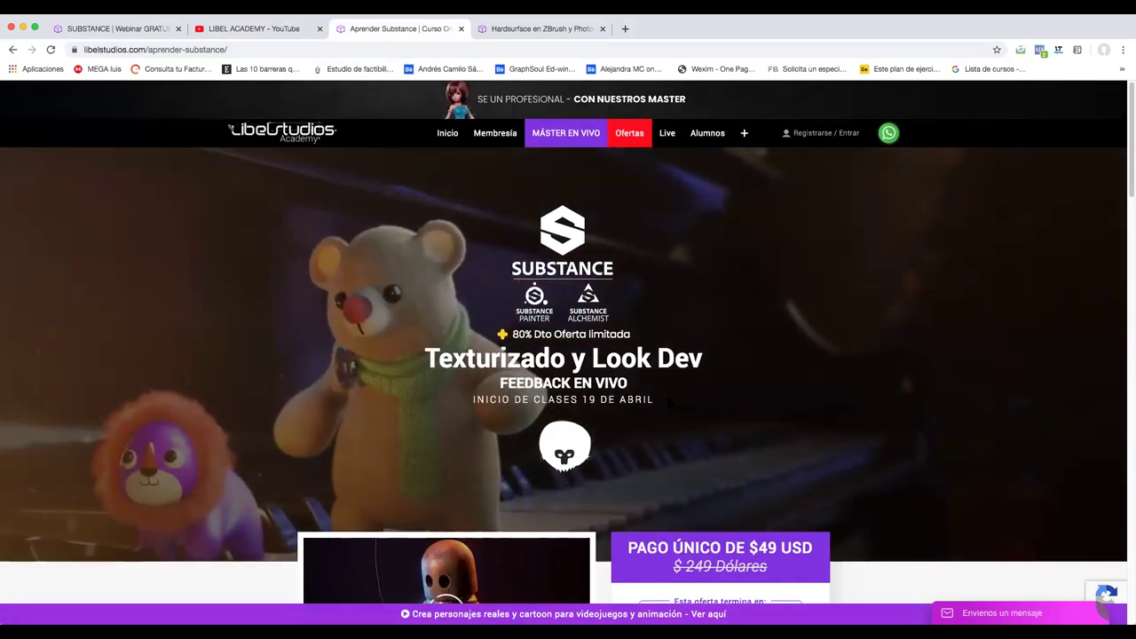
{"action": "scroll", "coordinate": [669, 404], "scroll_direction": "down", "scroll_amount": 8}
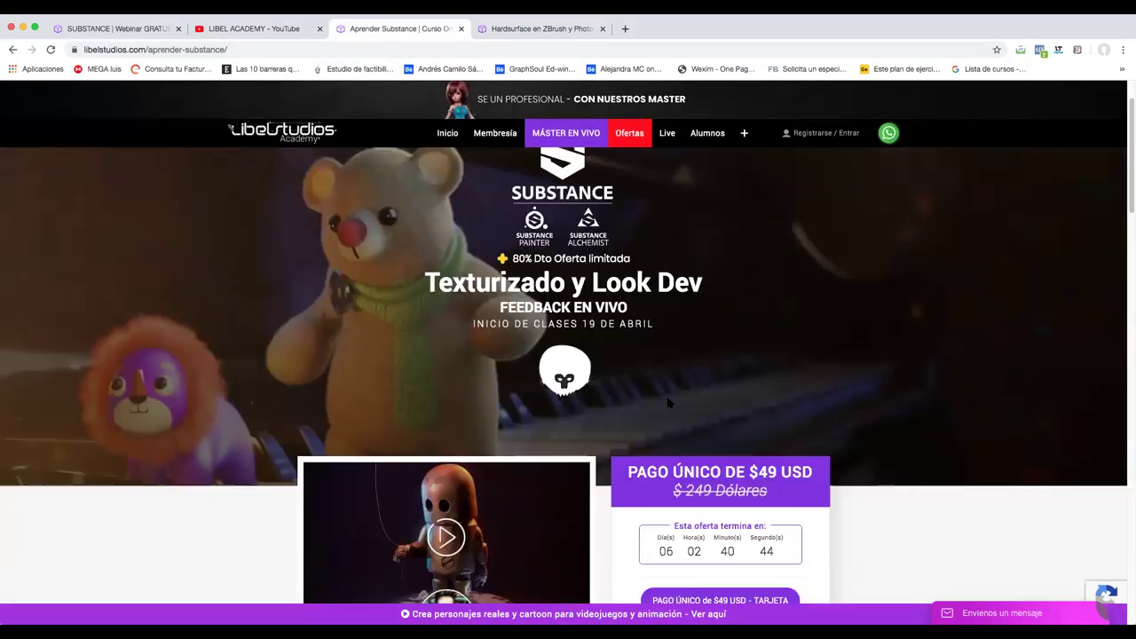
{"action": "scroll", "coordinate": [666, 398], "scroll_direction": "up", "scroll_amount": 7}
{"action": "scroll", "coordinate": [669, 401], "scroll_direction": "up", "scroll_amount": 2}
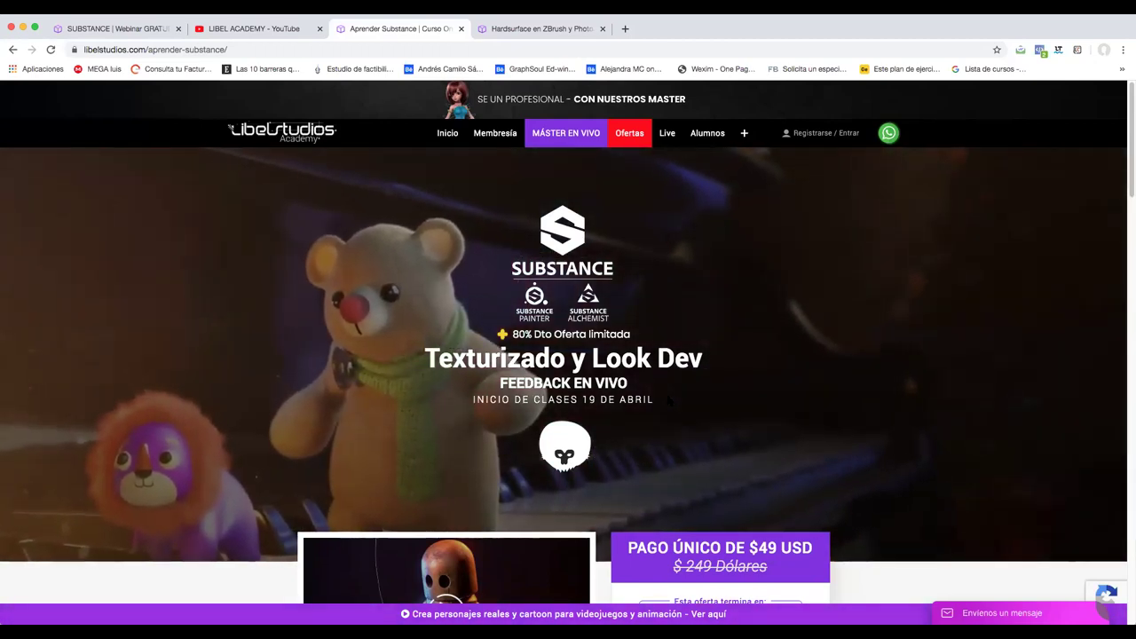
{"action": "scroll", "coordinate": [678, 404], "scroll_direction": "down", "scroll_amount": 10}
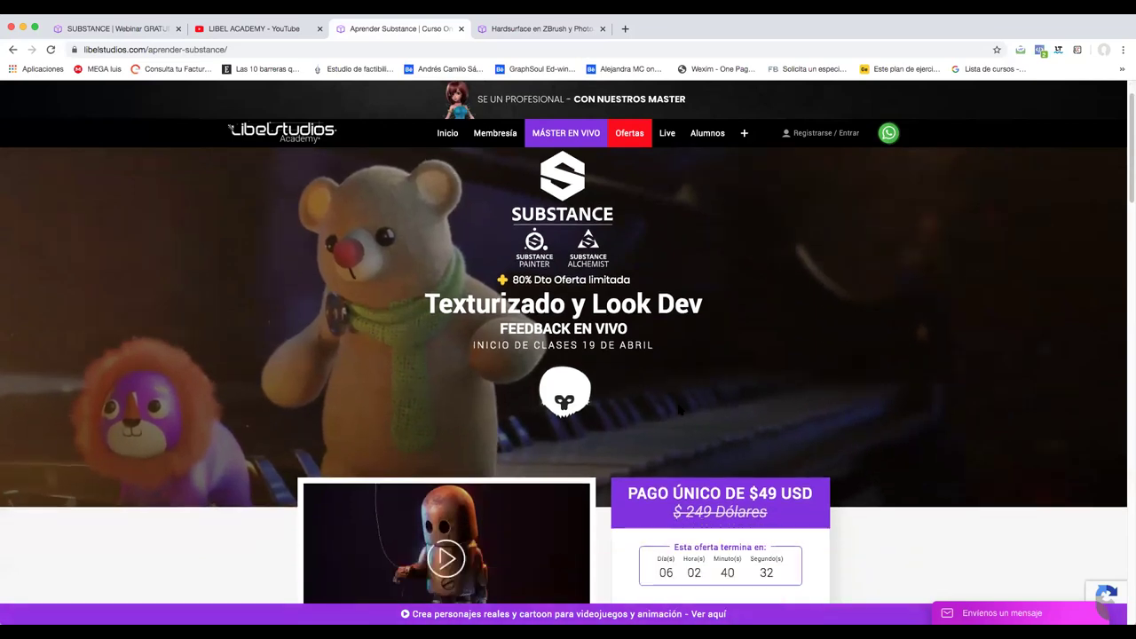
Review the Aprender Substance course page from its header and one-time price down to the frequently asked questions
{"action": "scroll", "coordinate": [681, 426], "scroll_direction": "up", "scroll_amount": 8}
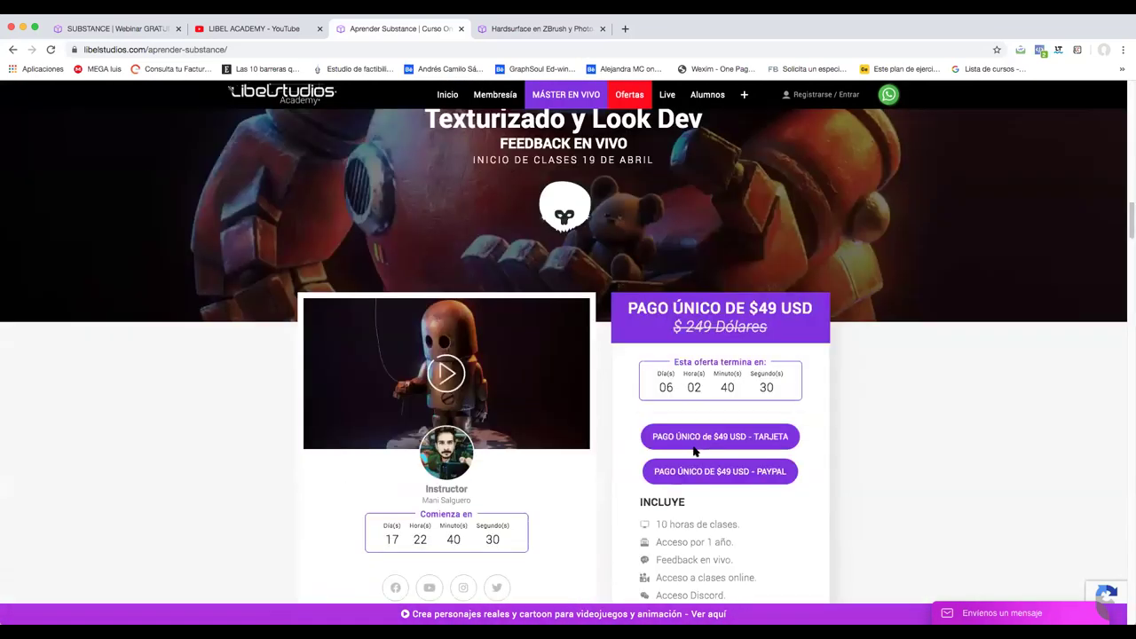
{"action": "scroll", "coordinate": [792, 193], "scroll_direction": "down", "scroll_amount": 5}
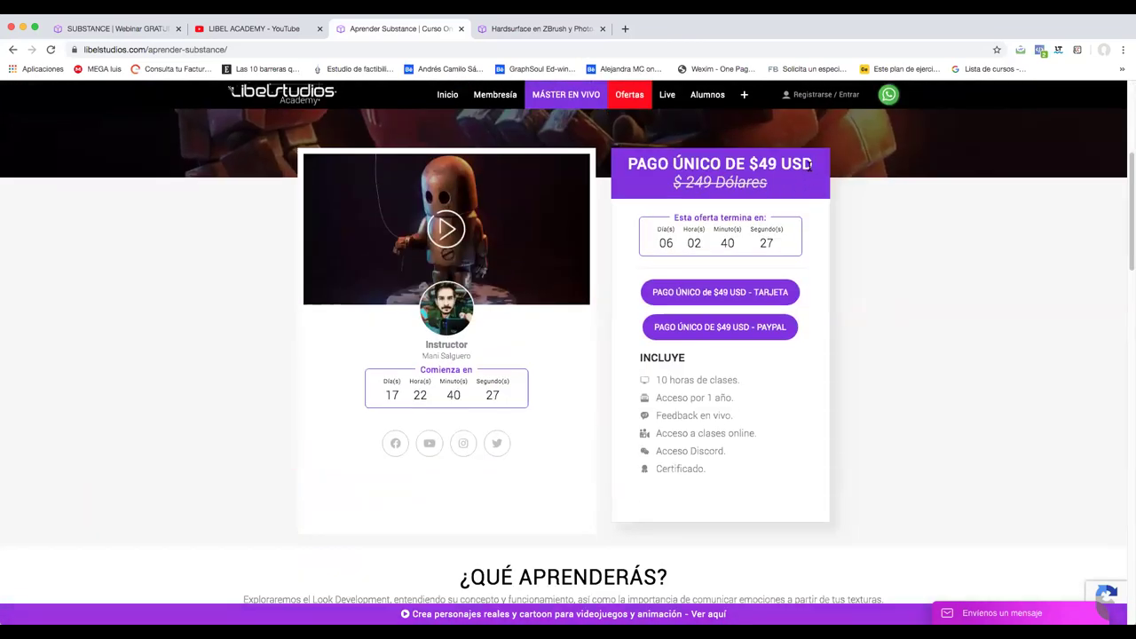
{"action": "left_click_drag", "start_coordinate": [813, 164], "coordinate": [750, 164]}
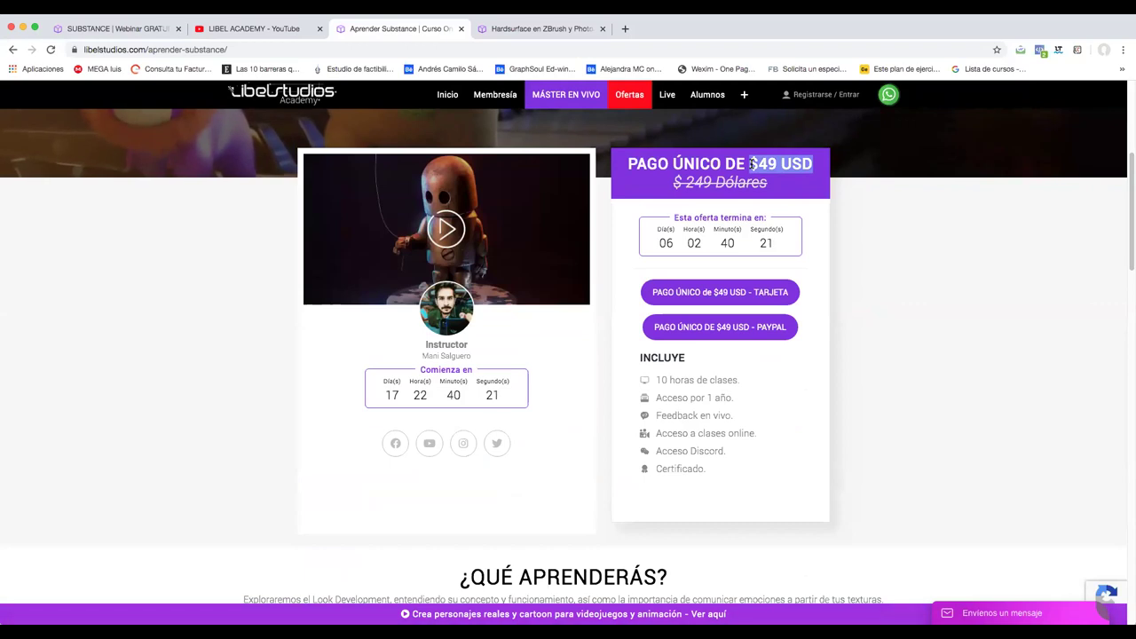
{"action": "scroll", "coordinate": [751, 165], "scroll_direction": "up", "scroll_amount": 5}
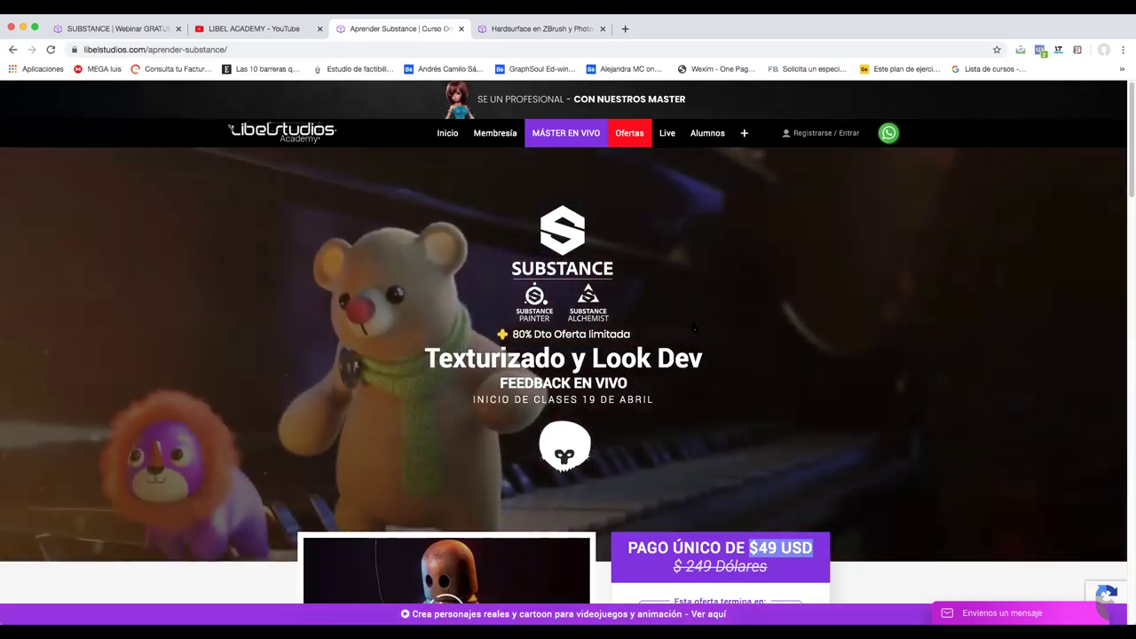
{"action": "scroll", "coordinate": [687, 337], "scroll_direction": "down", "scroll_amount": 10}
{"action": "scroll", "coordinate": [683, 348], "scroll_direction": "down", "scroll_amount": 15}
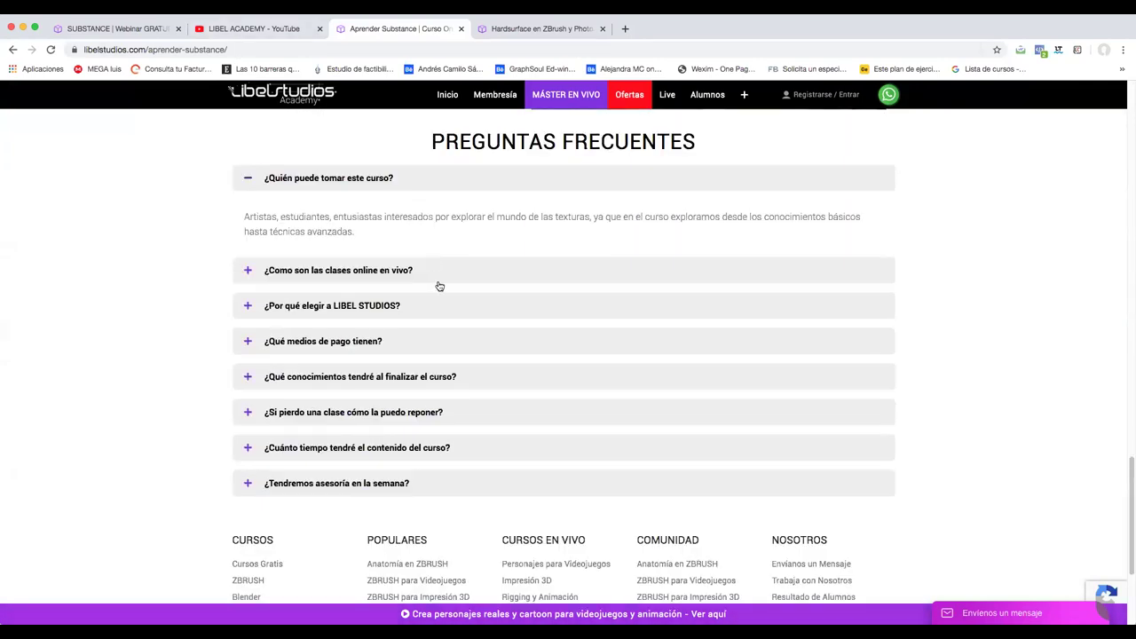
{"action": "scroll", "coordinate": [438, 279], "scroll_direction": "up", "scroll_amount": 20}
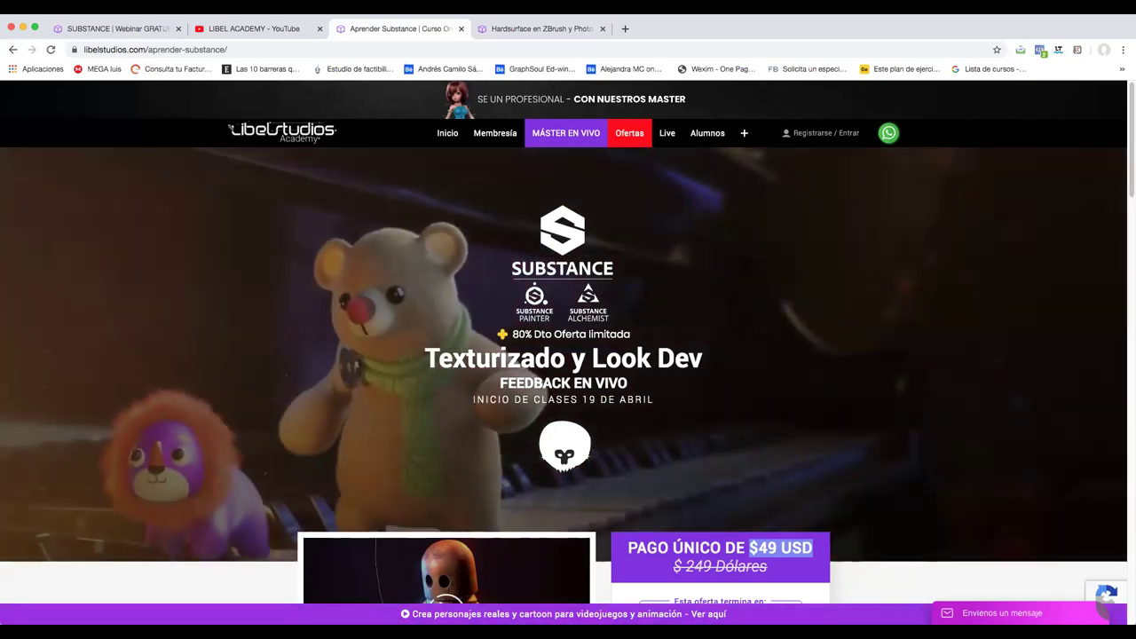
Show the Hardsurface Lord Vader ZBrush y Photoshop course page and look over its banner, preview image and included contents
{"action": "left_click", "coordinate": [543, 30]}
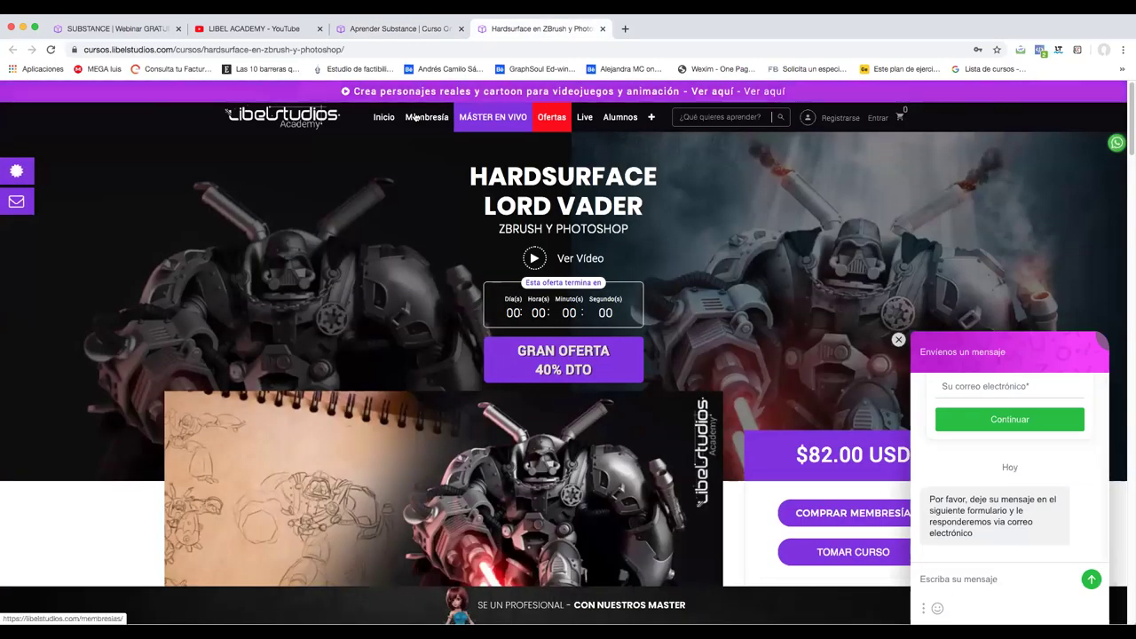
{"action": "scroll", "coordinate": [380, 299], "scroll_direction": "down", "scroll_amount": 5}
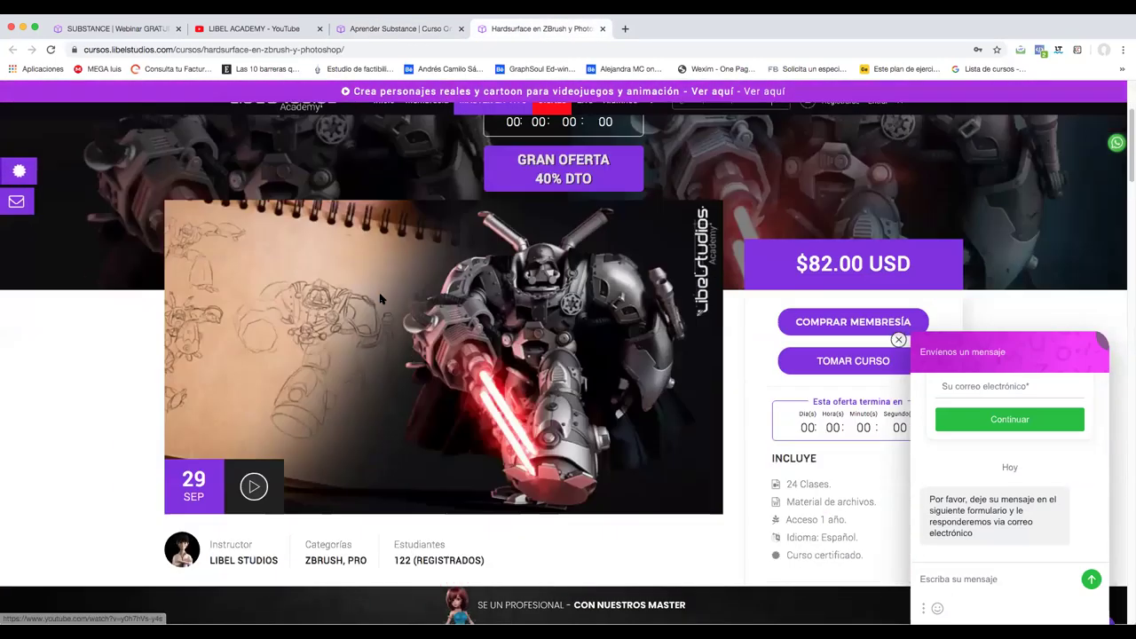
{"action": "scroll", "coordinate": [380, 299], "scroll_direction": "down", "scroll_amount": 2}
{"action": "scroll", "coordinate": [383, 303], "scroll_direction": "up", "scroll_amount": 4}
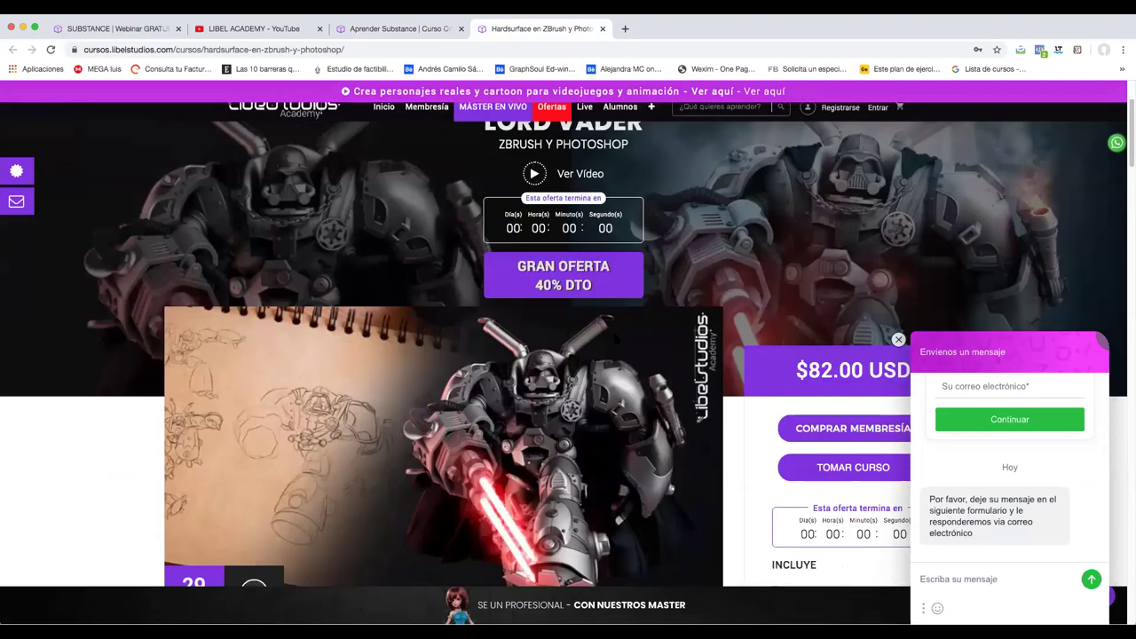
{"action": "scroll", "coordinate": [618, 338], "scroll_direction": "up", "scroll_amount": 2}
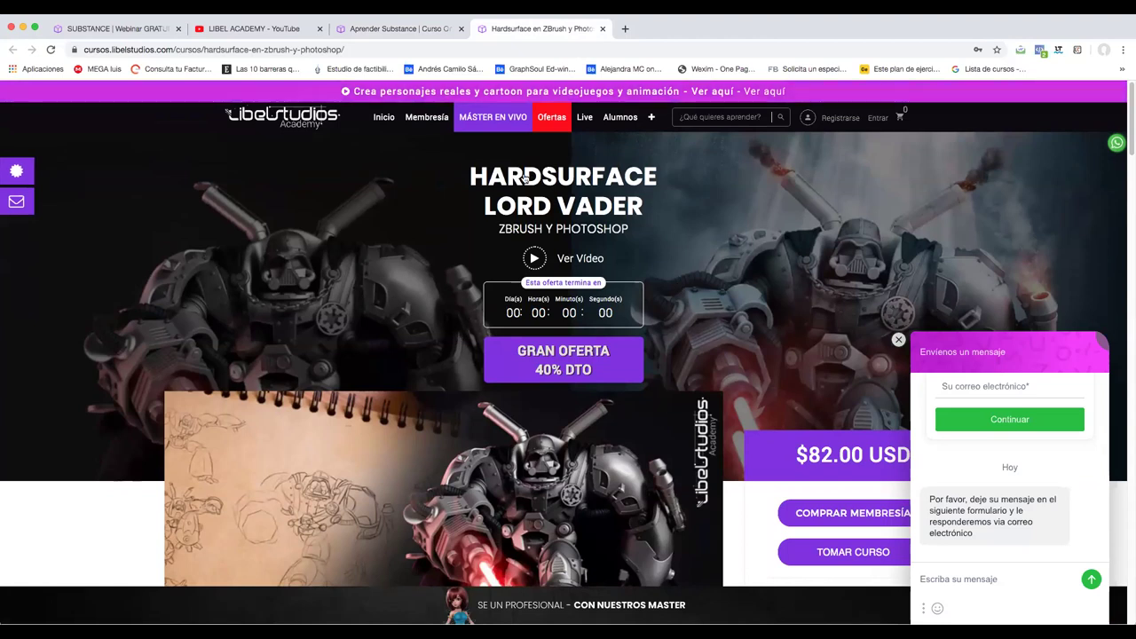
Compare the Substance course page with the Hardsurface course page, finishing on the Substance one
{"action": "left_click", "coordinate": [395, 30]}
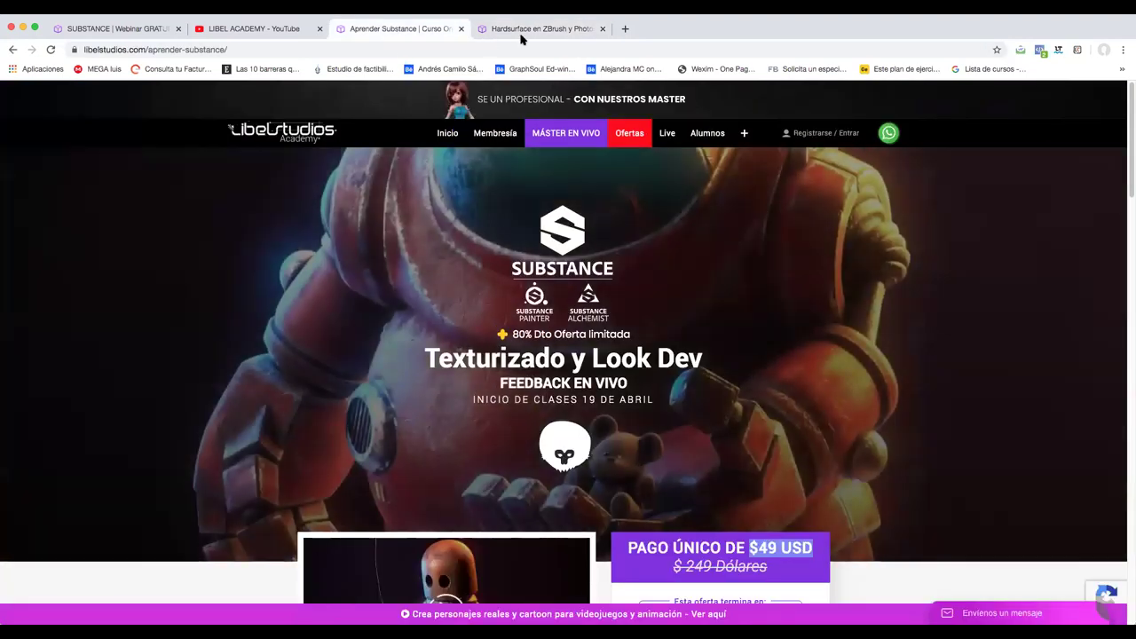
{"action": "left_click", "coordinate": [524, 29]}
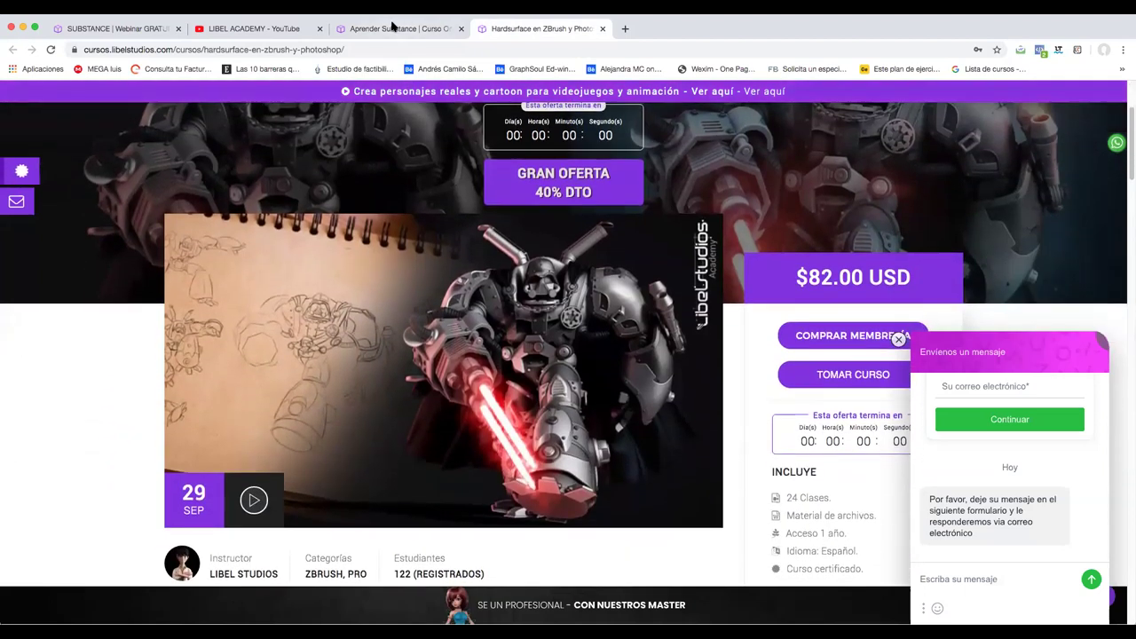
{"action": "left_click", "coordinate": [395, 29]}
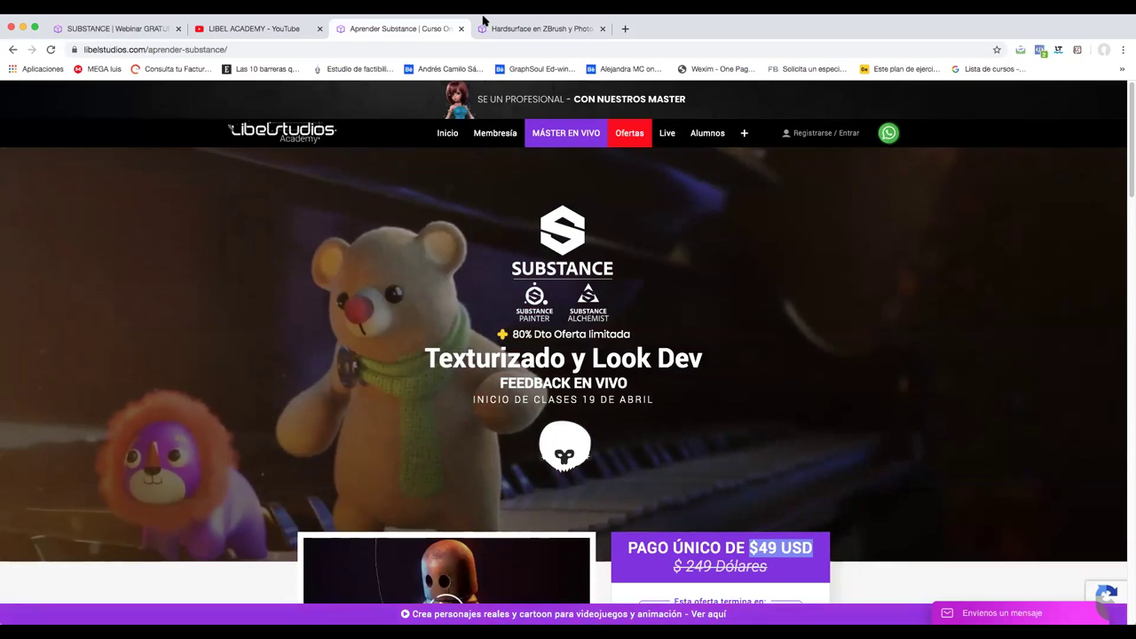
{"action": "left_click", "coordinate": [537, 28]}
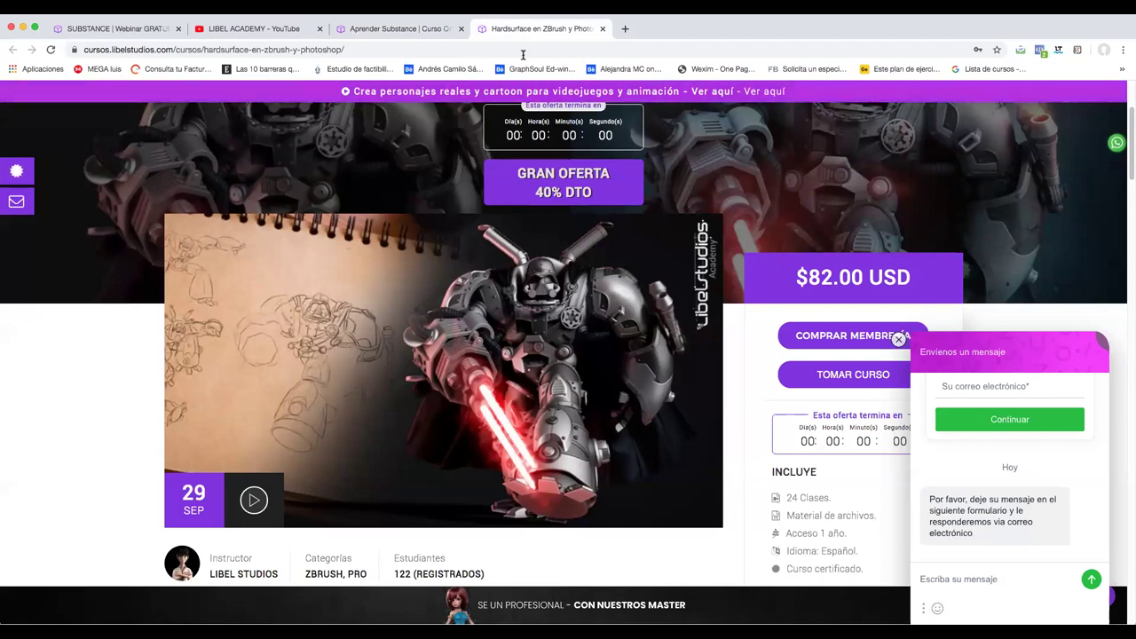
{"action": "left_click", "coordinate": [429, 31]}
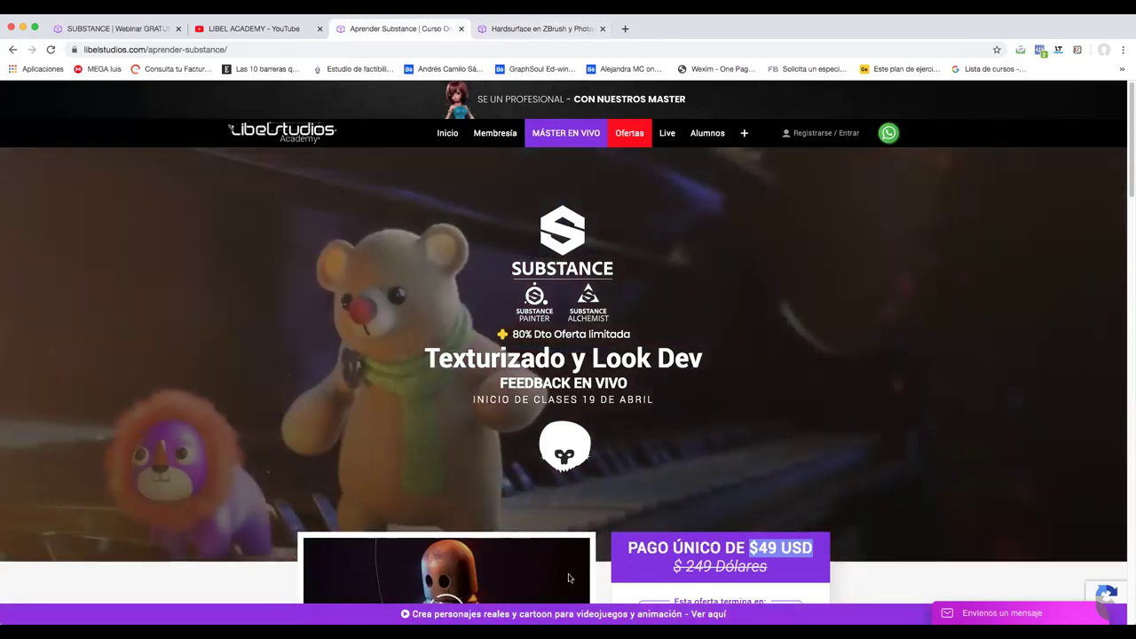
{"action": "left_click", "coordinate": [539, 28]}
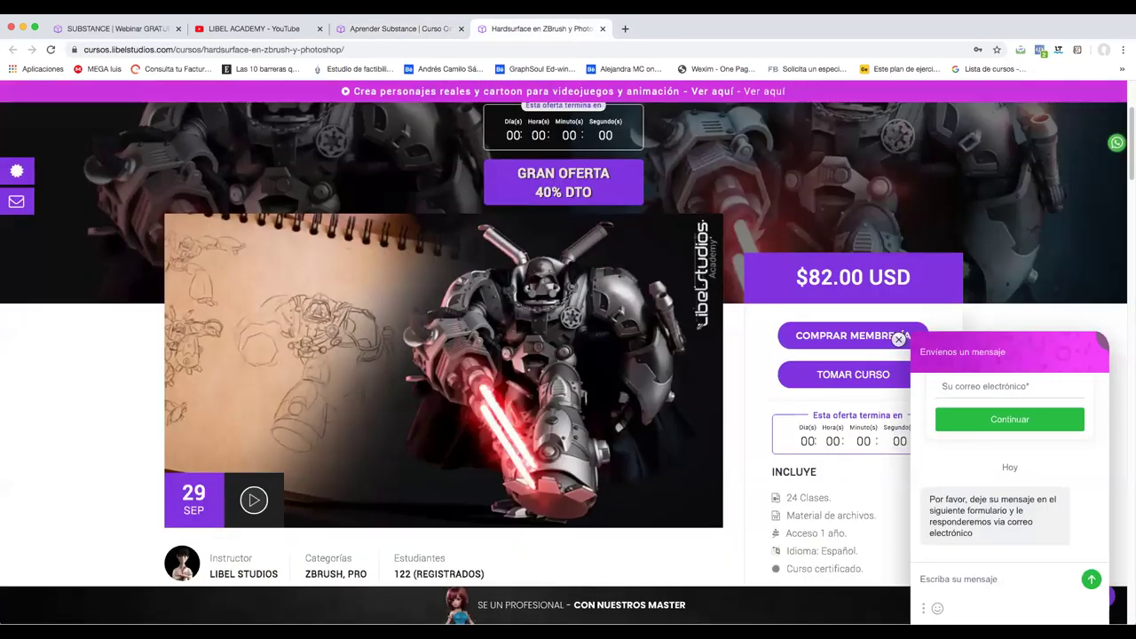
{"action": "left_click", "coordinate": [363, 29]}
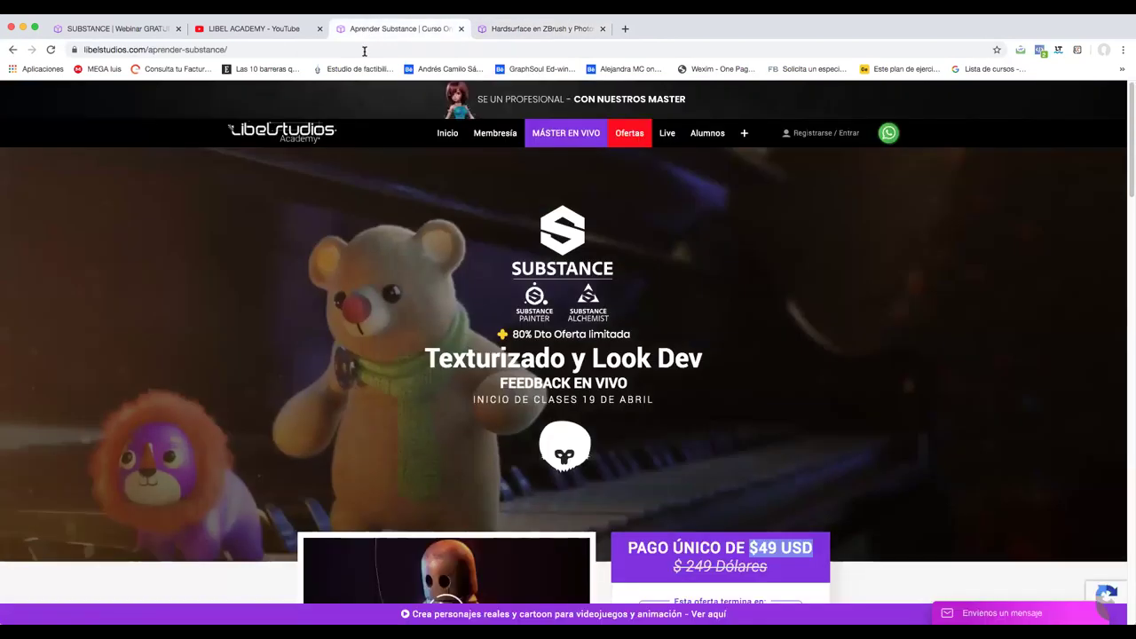
Select the Substance course page's web address, then switch to Substance Alchemist and view the mossy stone ground material from another angle
{"action": "left_click", "coordinate": [445, 49]}
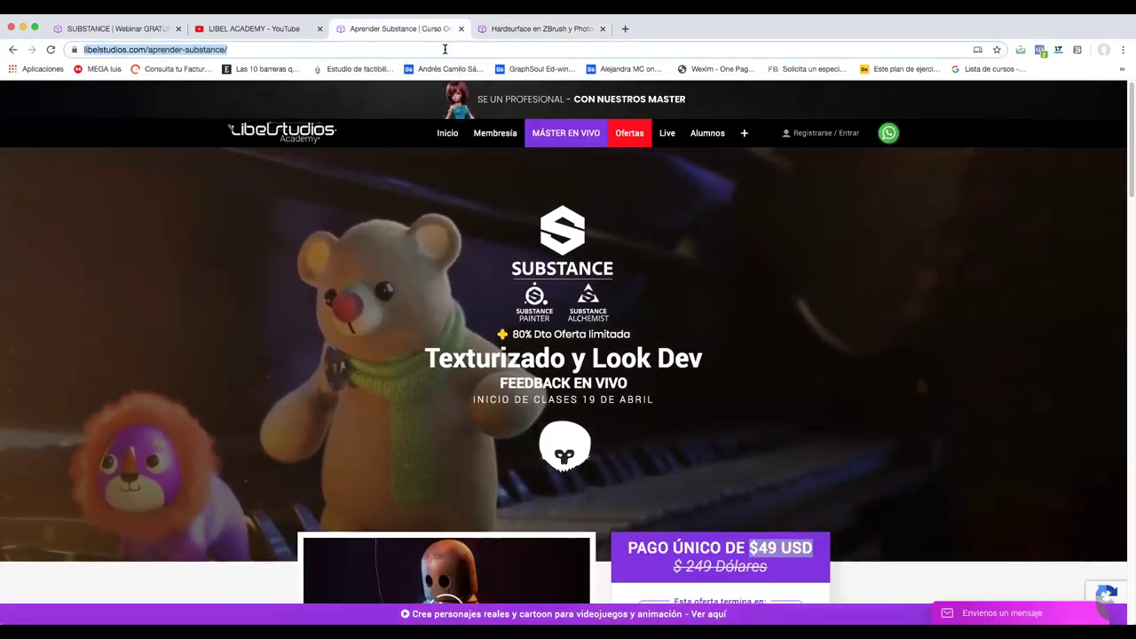
{"action": "key", "text": "super+Tab"}
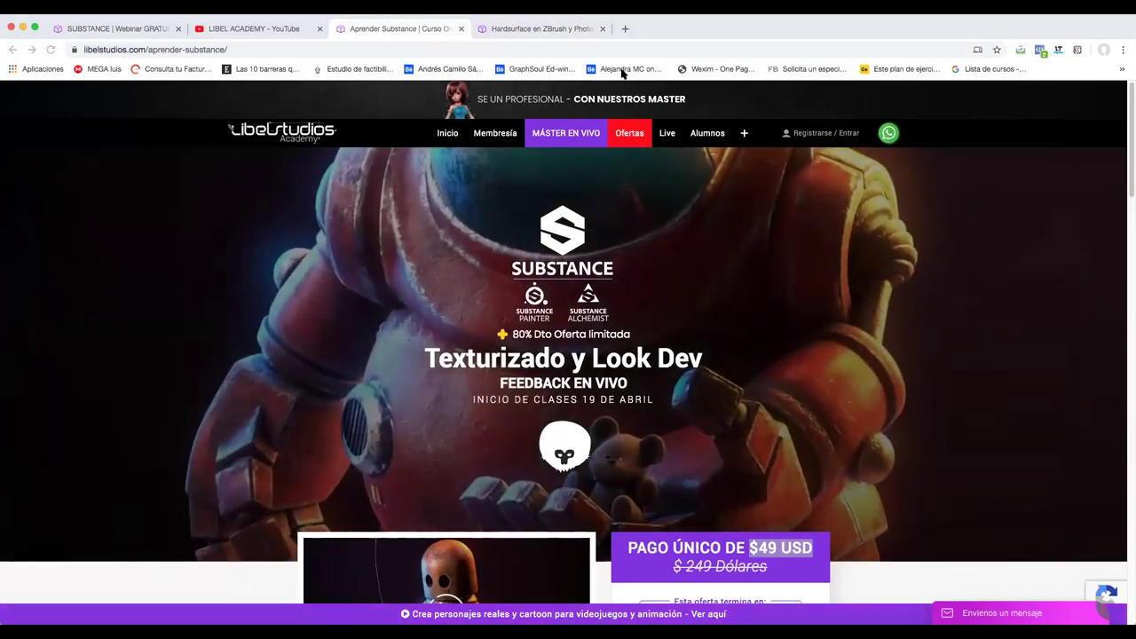
{"action": "key", "text": "ctrl+Tab"}
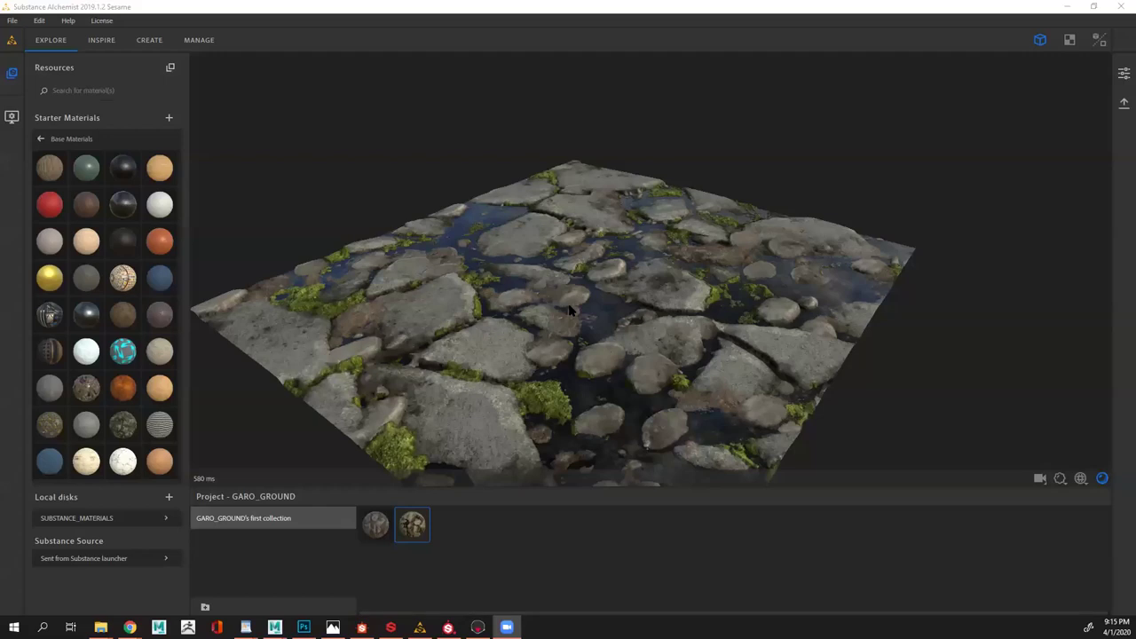
{"action": "left_click_drag", "start_coordinate": [283, 328], "coordinate": [137, 586]}
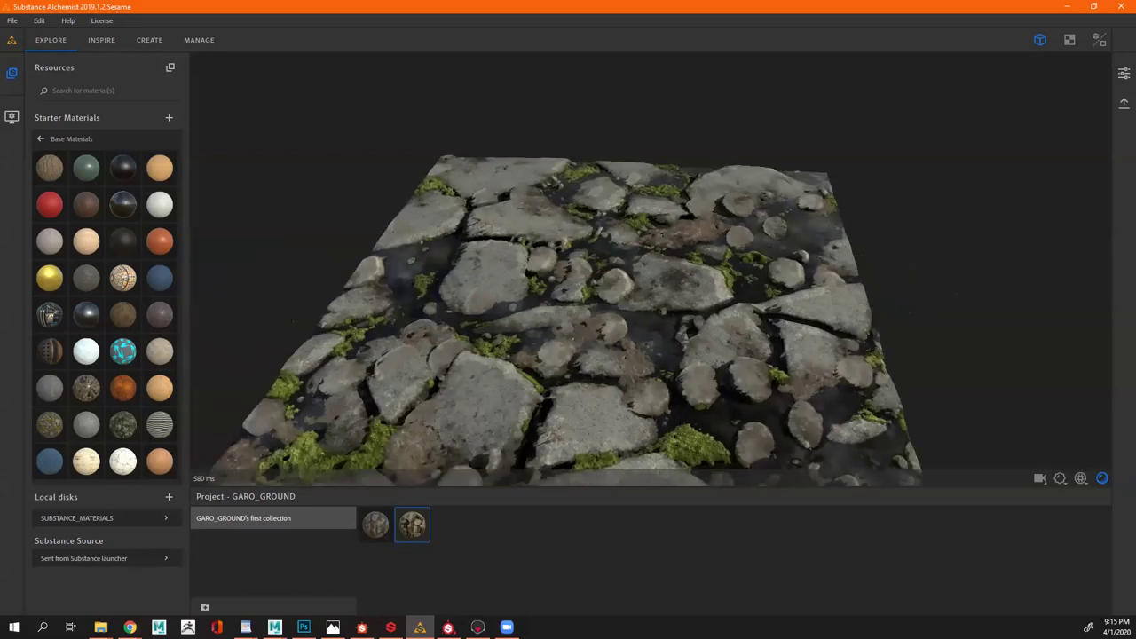
Switch to the 2.0004.ma robot scene in Maya, maximize its window and look through the persp1 camera
{"action": "key", "text": "alt+Tab"}
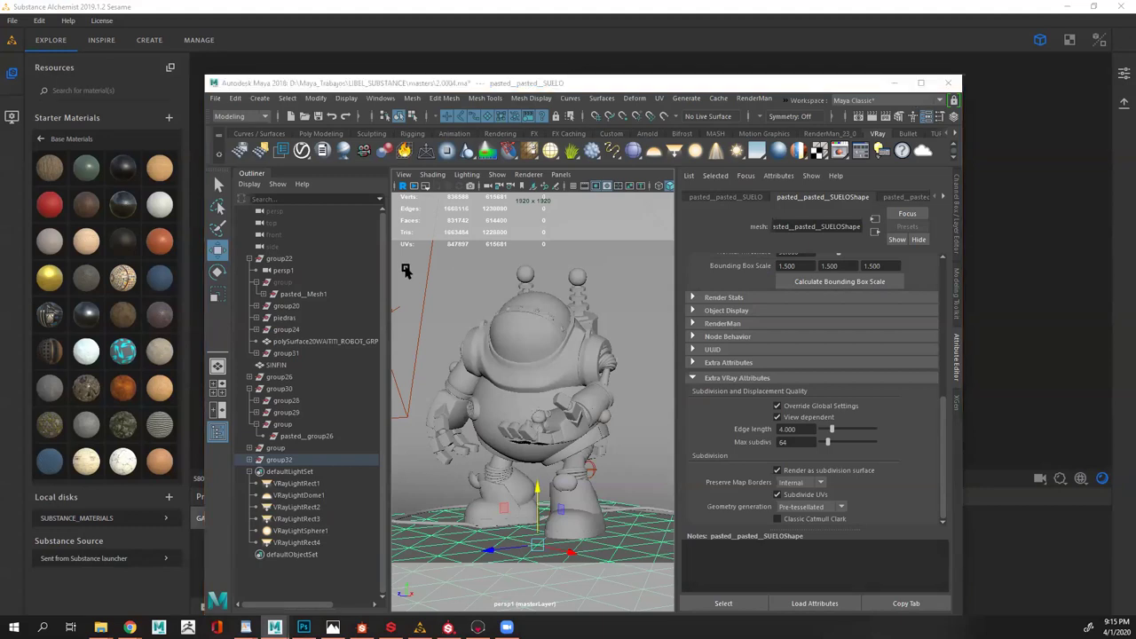
{"action": "left_click", "coordinate": [920, 82]}
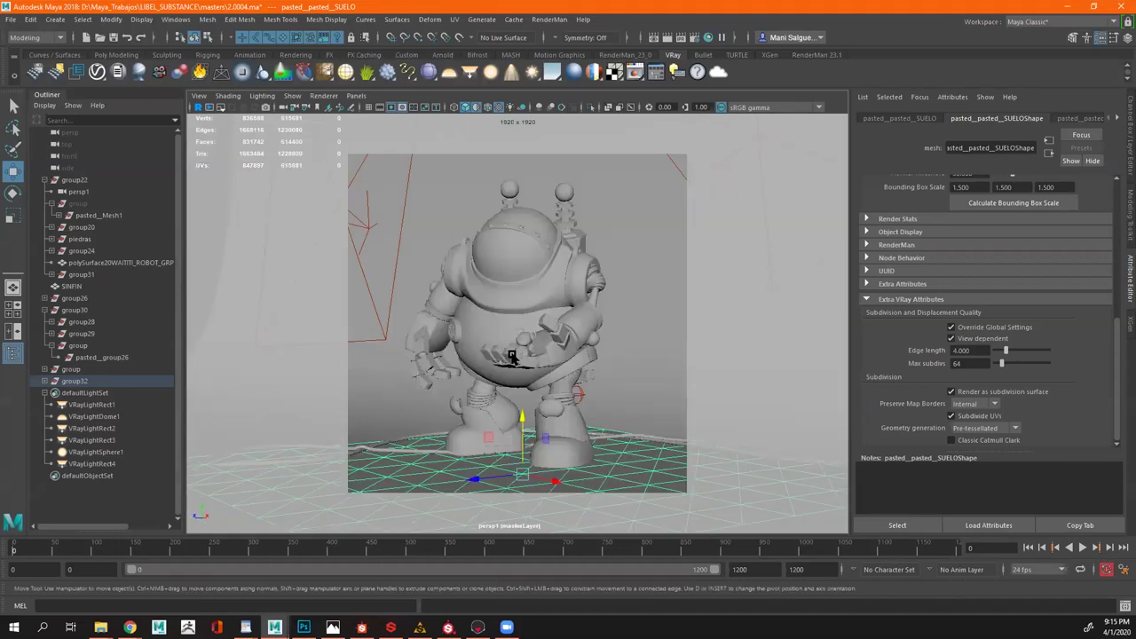
{"action": "left_click", "coordinate": [357, 96]}
{"action": "mouse_move", "coordinate": [374, 108]}
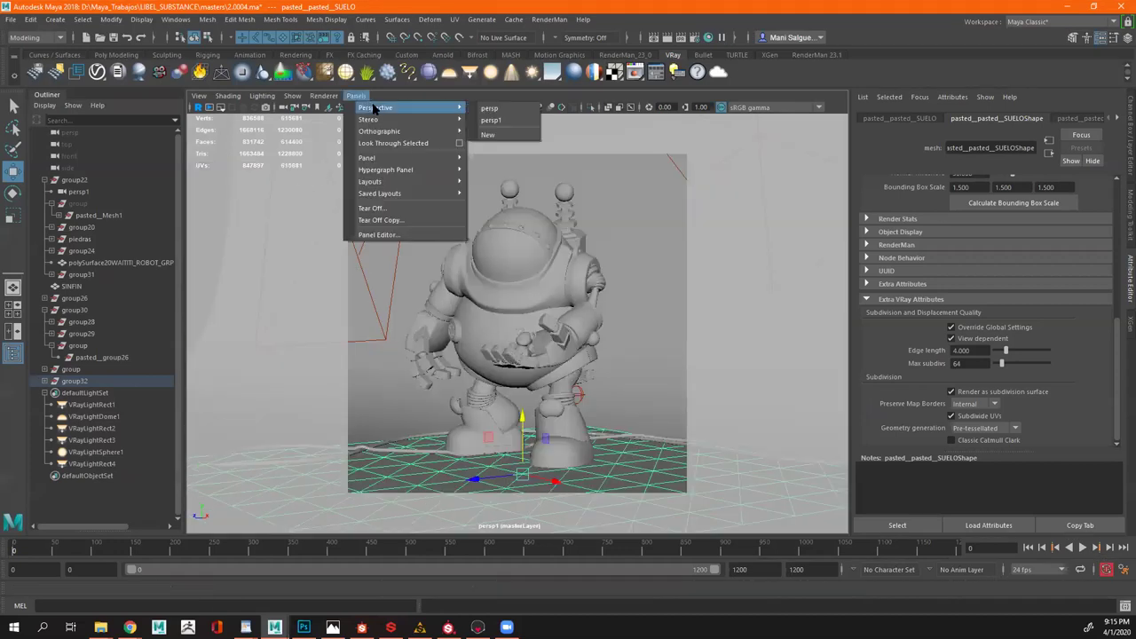
{"action": "left_click", "coordinate": [520, 119]}
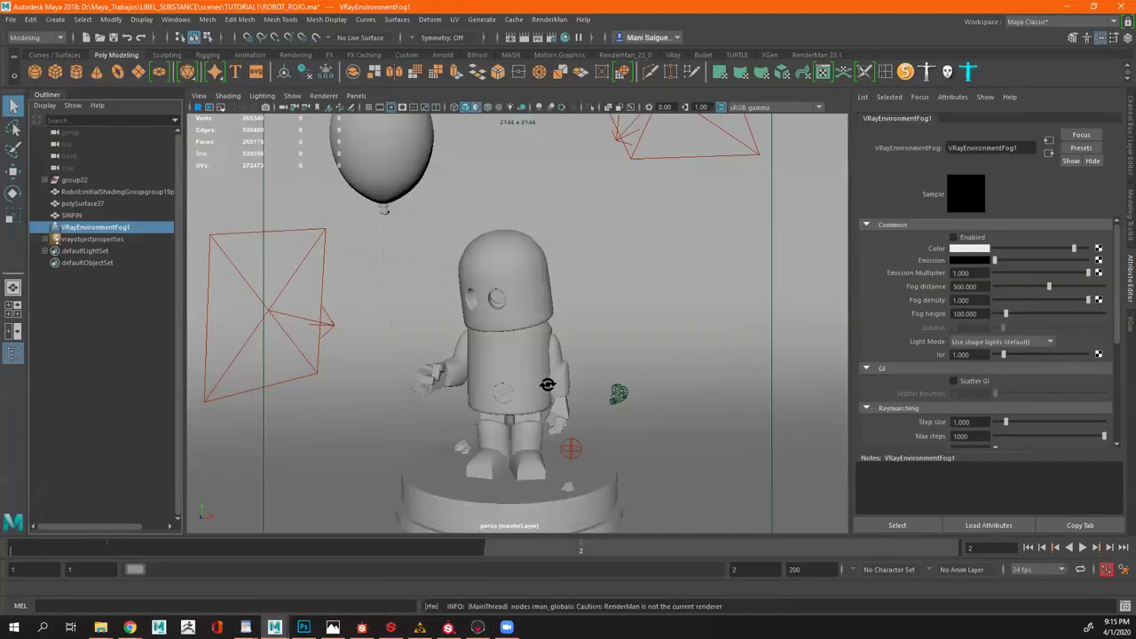
Inspect the balloon robot on its pedestal in the ROBOT_ROJO.ma scene from several angles and distances
{"action": "left_click_drag", "start_coordinate": [548, 384], "coordinate": [434, 326], "text": "alt"}
{"action": "scroll", "coordinate": [434, 327], "scroll_direction": "down", "scroll_amount": 5}
{"action": "scroll", "coordinate": [679, 446], "scroll_direction": "up", "scroll_amount": 8}
{"action": "left_click", "coordinate": [561, 376]}
{"action": "scroll", "coordinate": [561, 376], "scroll_direction": "down", "scroll_amount": 8}
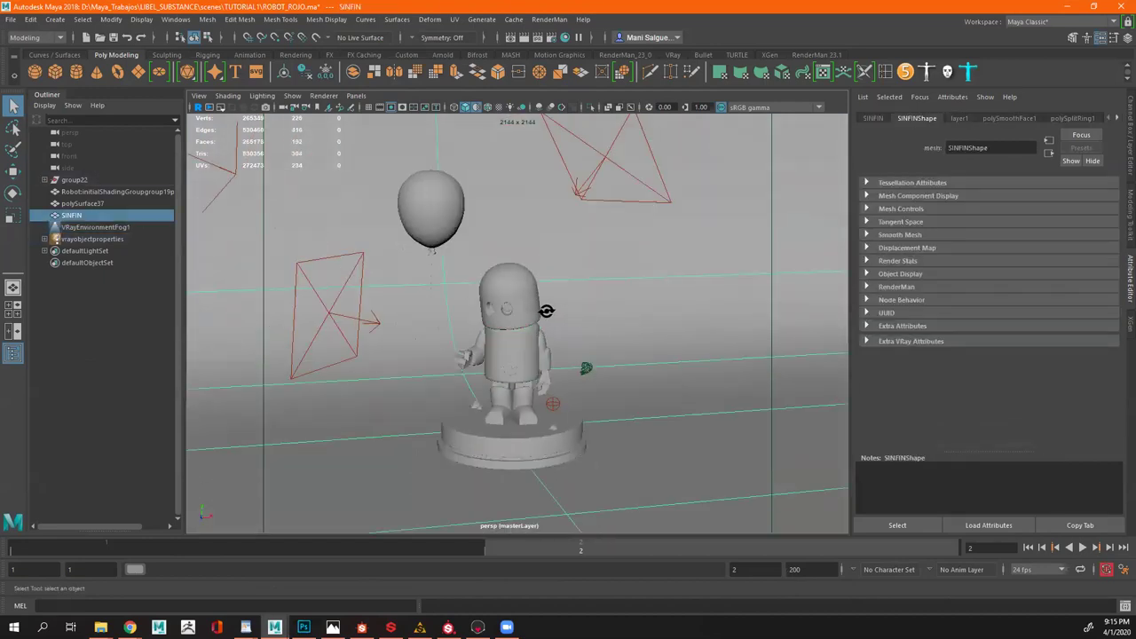
{"action": "left_click_drag", "start_coordinate": [561, 376], "coordinate": [550, 321], "text": "alt"}
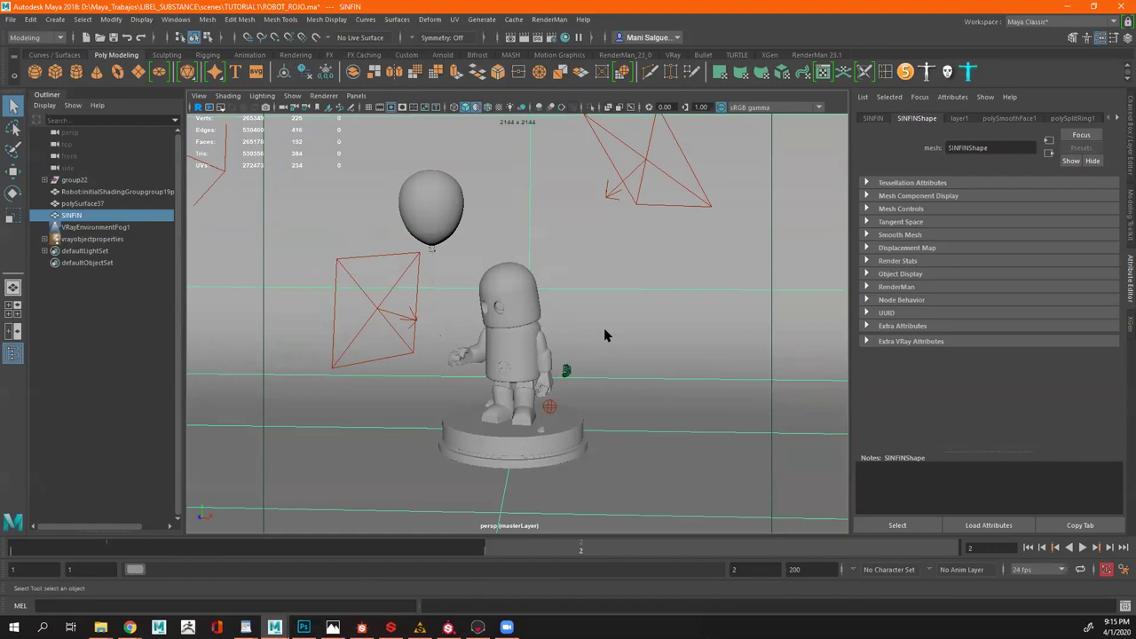
{"action": "left_click_drag", "start_coordinate": [588, 329], "coordinate": [612, 329], "text": "alt"}
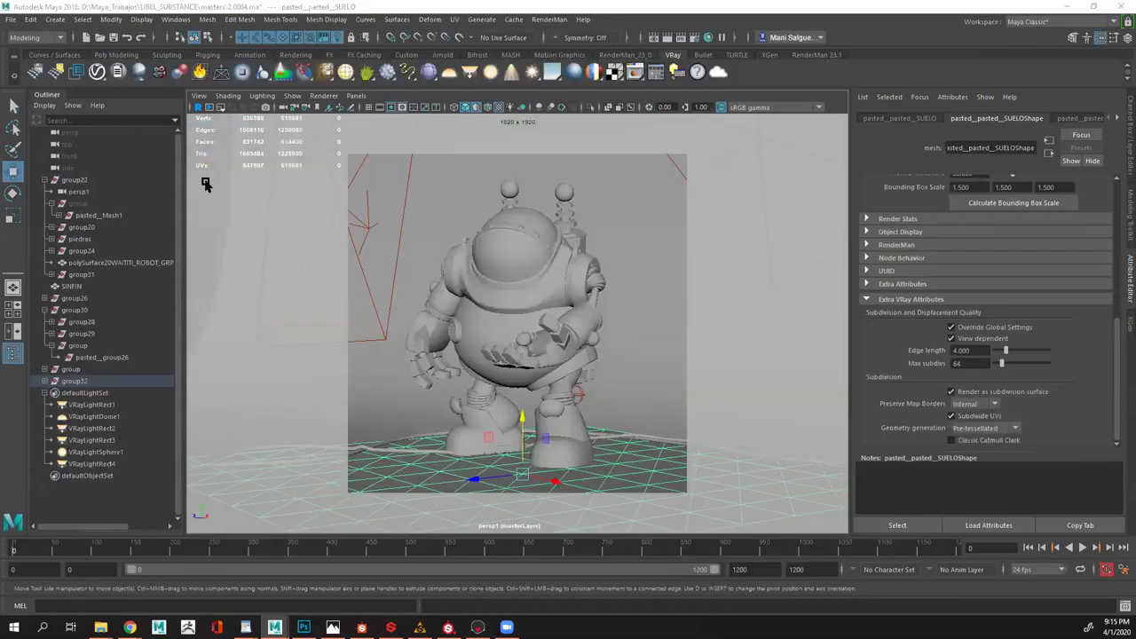
Return to the 2.0004.ma scene and examine the big helmeted robot's body, hands and small bear from several angles
{"action": "left_click", "coordinate": [533, 349]}
{"action": "left_click_drag", "start_coordinate": [532, 349], "coordinate": [509, 346], "text": "alt"}
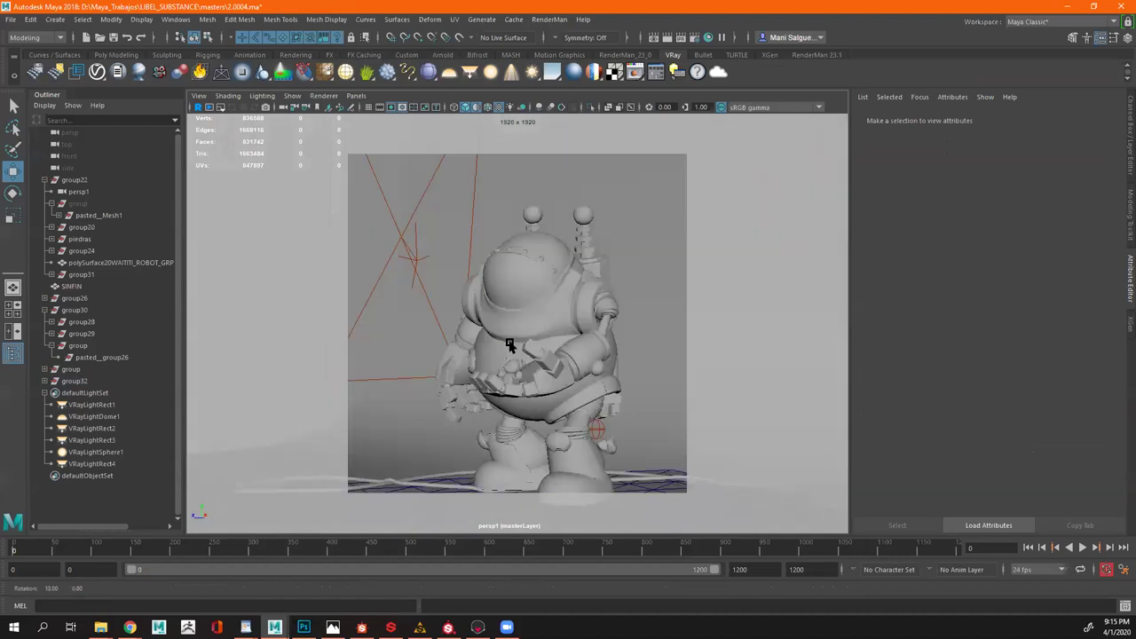
{"action": "scroll", "coordinate": [533, 355], "scroll_direction": "up", "scroll_amount": 6}
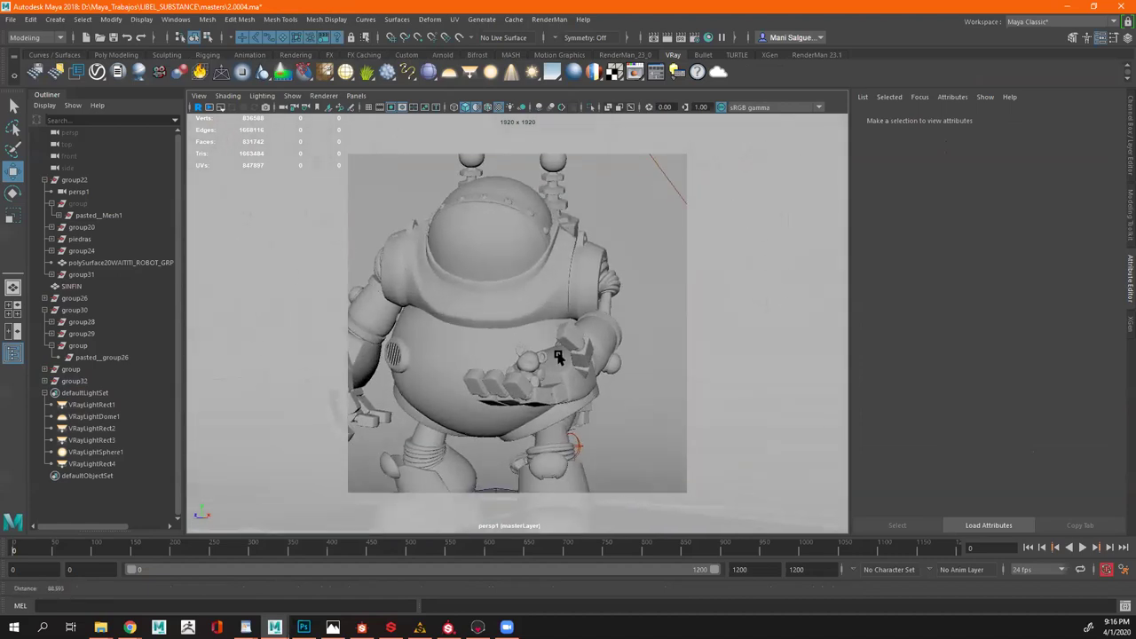
{"action": "scroll", "coordinate": [558, 357], "scroll_direction": "up", "scroll_amount": 2}
{"action": "left_click_drag", "start_coordinate": [559, 357], "coordinate": [500, 370], "text": "alt"}
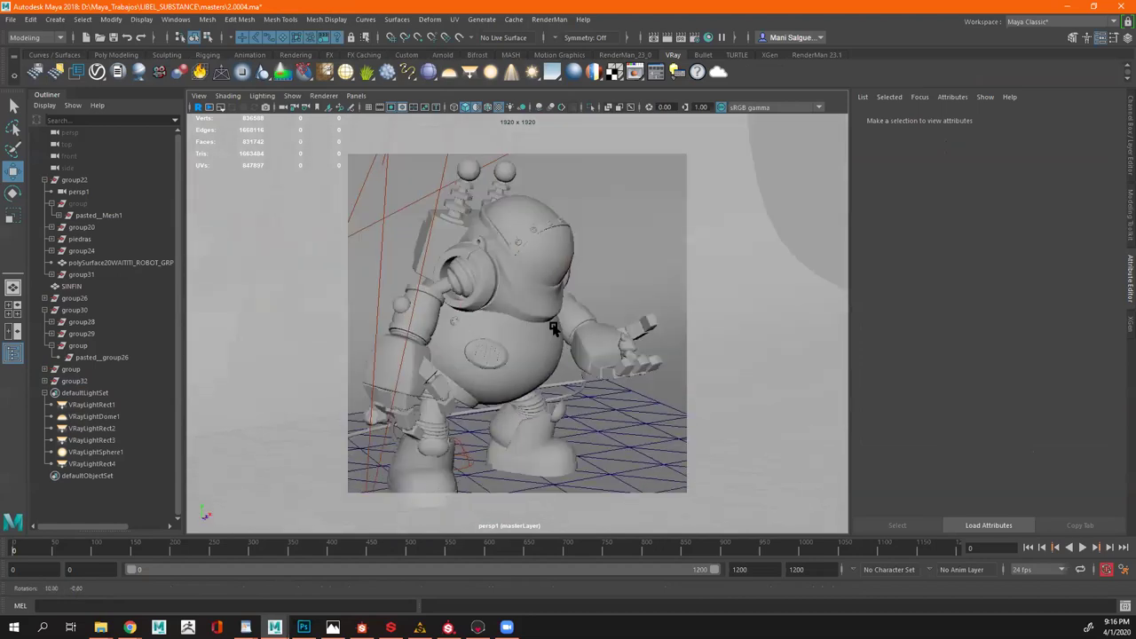
{"action": "scroll", "coordinate": [550, 373], "scroll_direction": "up", "scroll_amount": 3}
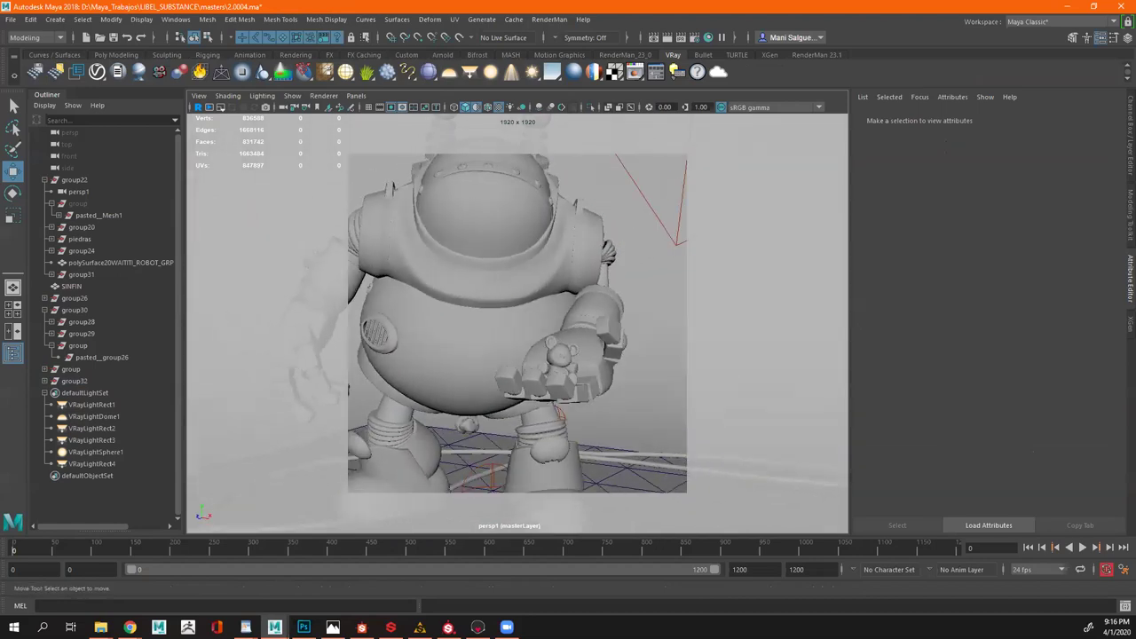
Switch to the GARO project in Substance Painter and view the textured red robot on its stone ground from another angle
{"action": "key", "text": "alt+Tab"}
{"action": "scroll", "coordinate": [545, 315], "scroll_direction": "down", "scroll_amount": 3}
{"action": "left_click_drag", "start_coordinate": [546, 315], "coordinate": [514, 266], "text": "alt"}
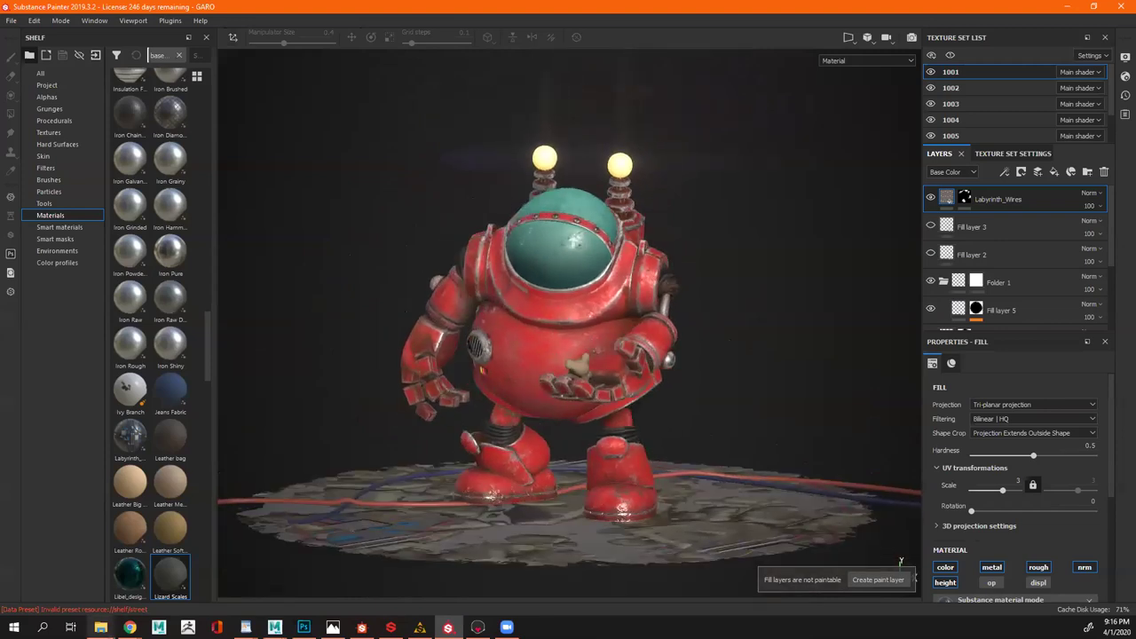
{"action": "left_click", "coordinate": [100, 627]}
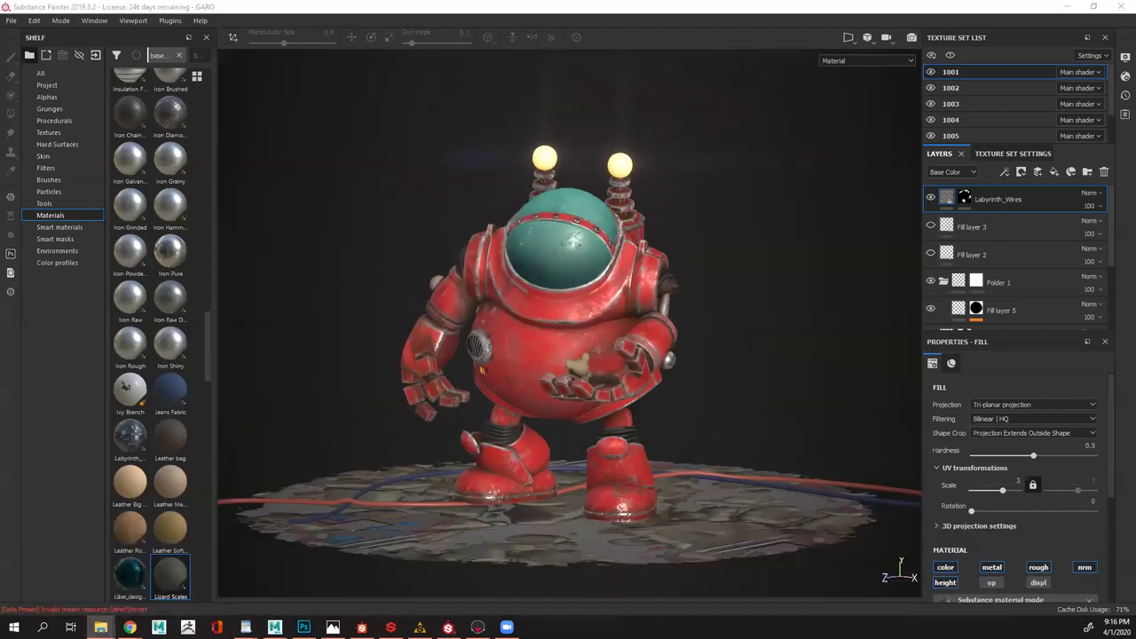
{"action": "left_click", "coordinate": [638, 255]}
{"action": "mouse_move", "coordinate": [638, 254]}
{"action": "left_mouse_down", "text": "alt"}
{"action": "mouse_move", "coordinate": [834, 371]}
{"action": "mouse_move", "coordinate": [863, 530]}
{"action": "mouse_move", "coordinate": [525, 404]}
{"action": "mouse_move", "coordinate": [429, 585]}
{"action": "left_mouse_up", "text": "alt"}
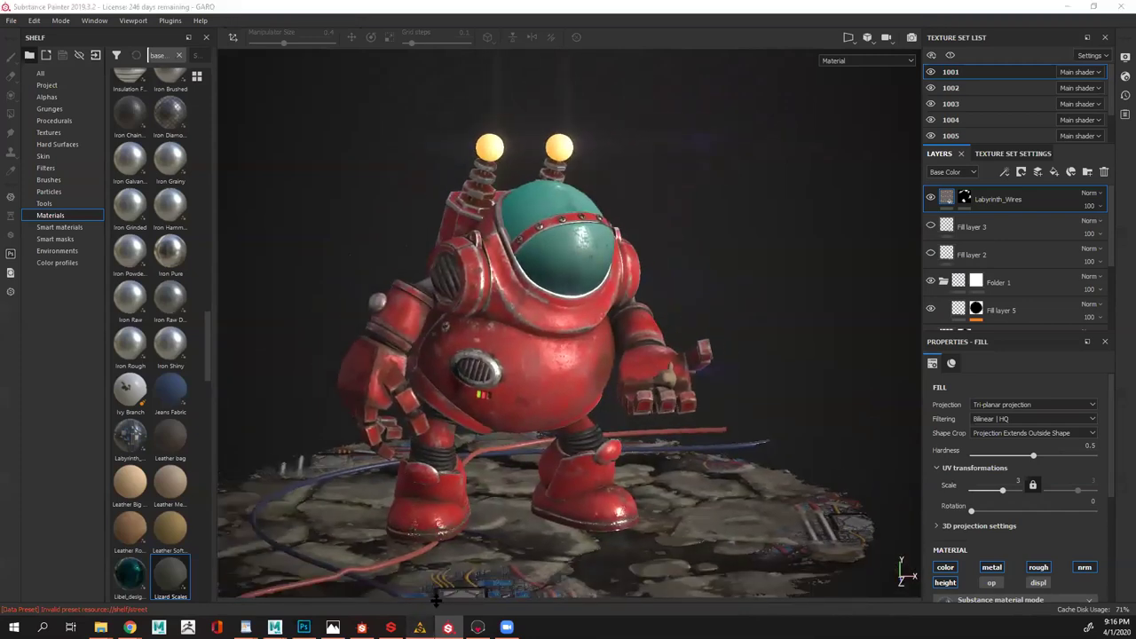
Compare the mossy stone ground material in Substance Alchemist with the robot's textured ground in Substance Painter from several angles
{"action": "left_click", "coordinate": [419, 627]}
{"action": "left_click_drag", "start_coordinate": [557, 315], "coordinate": [688, 276]}
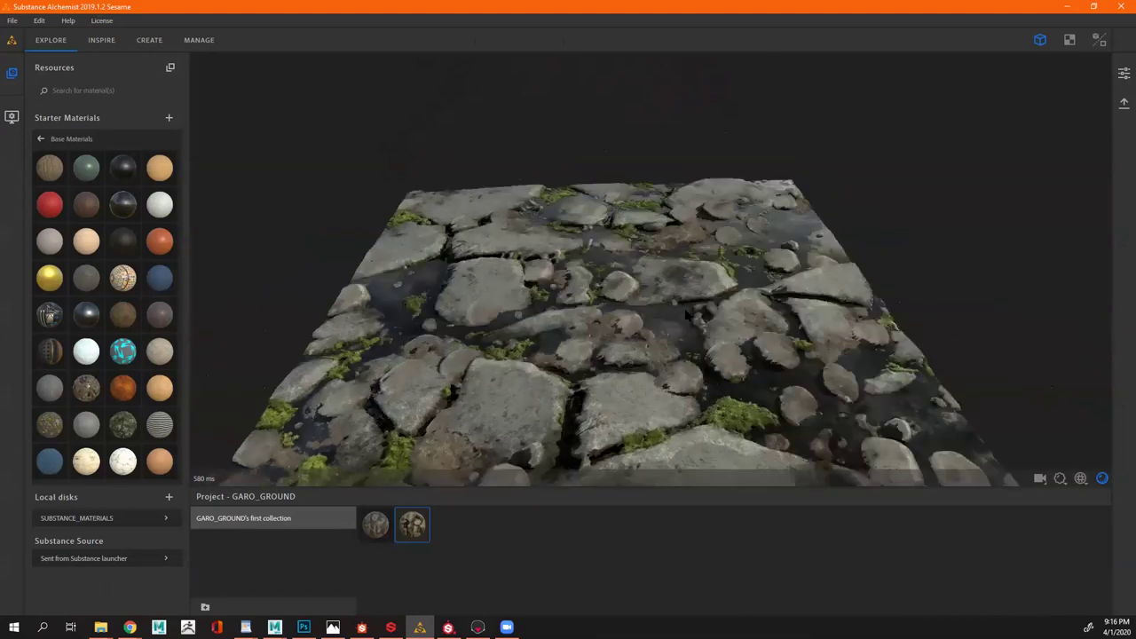
{"action": "left_click_drag", "start_coordinate": [580, 480], "coordinate": [674, 457]}
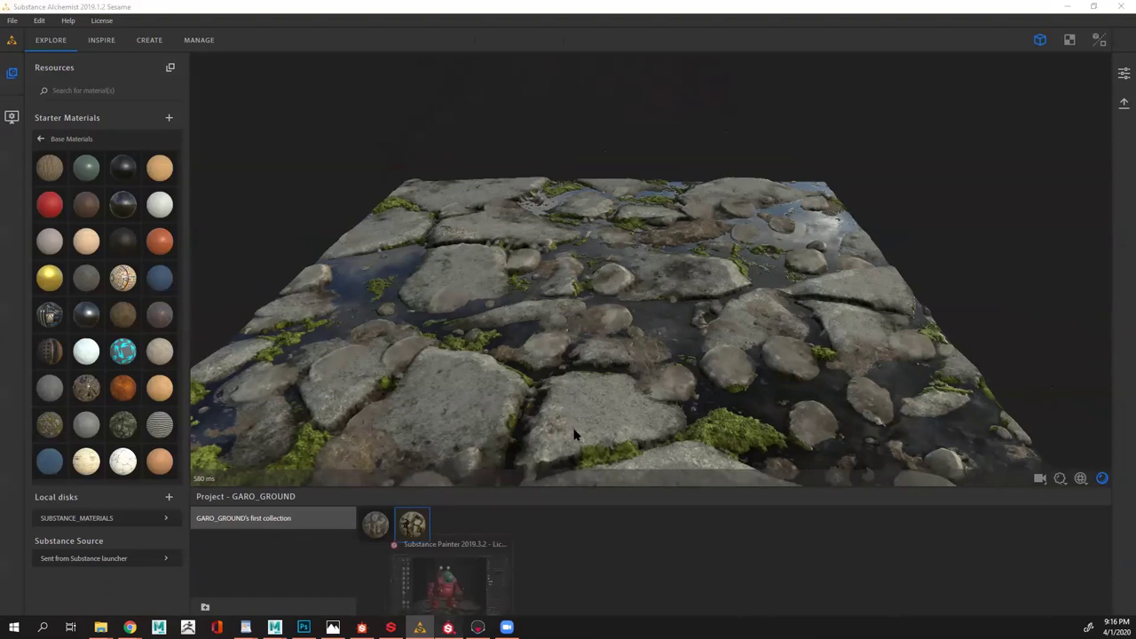
{"action": "left_click", "coordinate": [448, 628]}
{"action": "scroll", "coordinate": [288, 565], "scroll_direction": "up", "scroll_amount": 3}
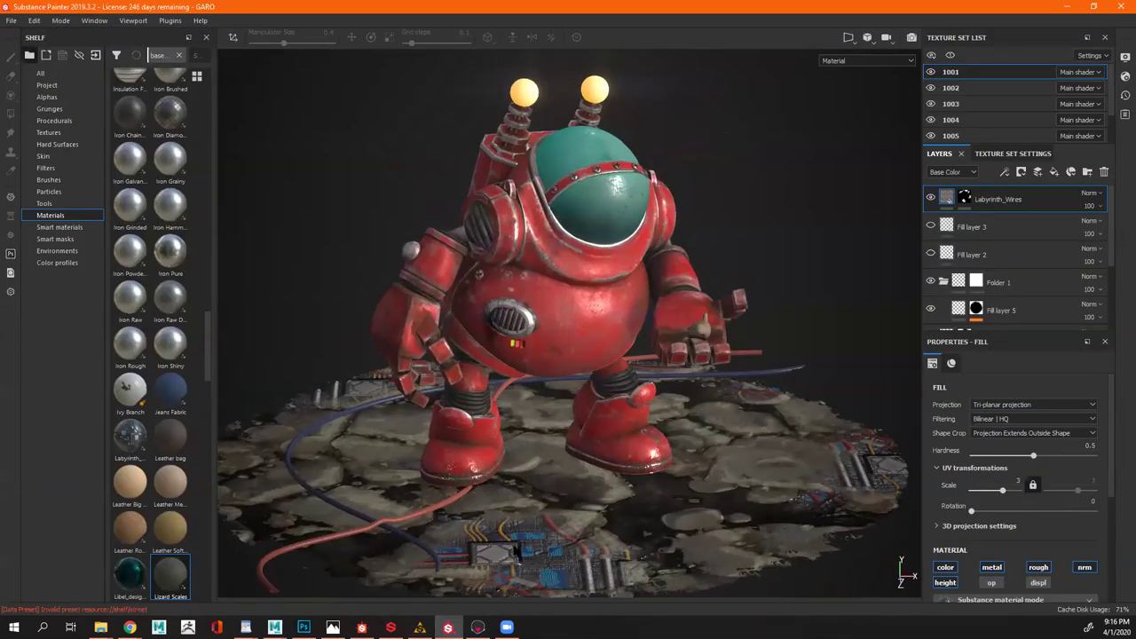
{"action": "left_click_drag", "start_coordinate": [471, 591], "coordinate": [506, 592], "text": "alt"}
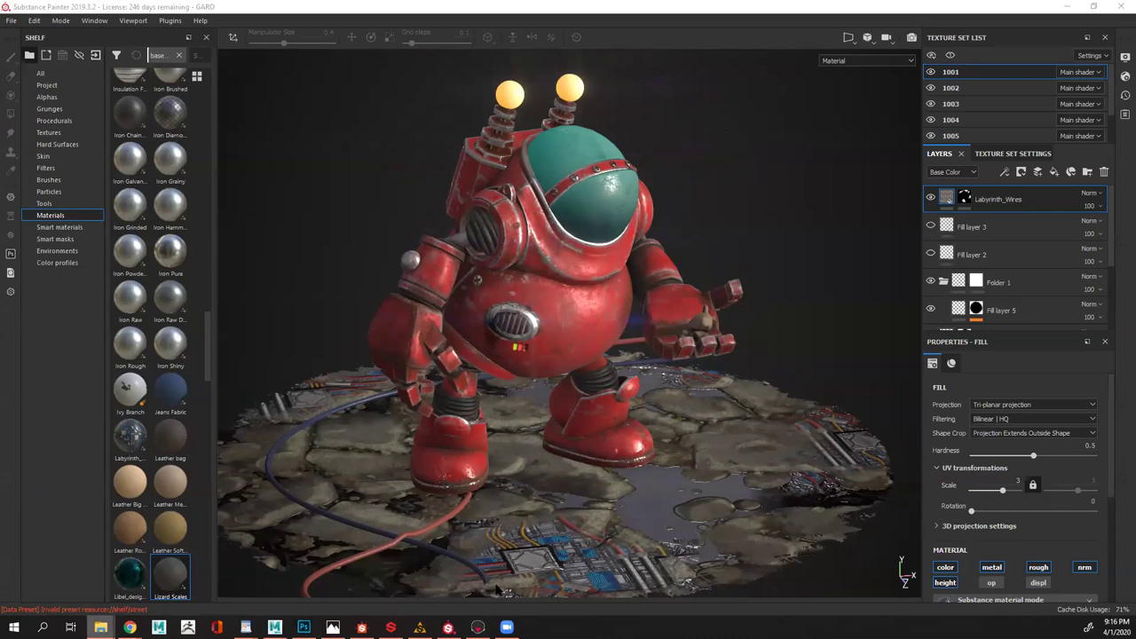
View the F1.png robot render in Photos, minimize it, and close Substance Painter discarding the project's changes
{"action": "mouse_move", "coordinate": [101, 626]}
{"action": "key", "text": "alt+Tab"}
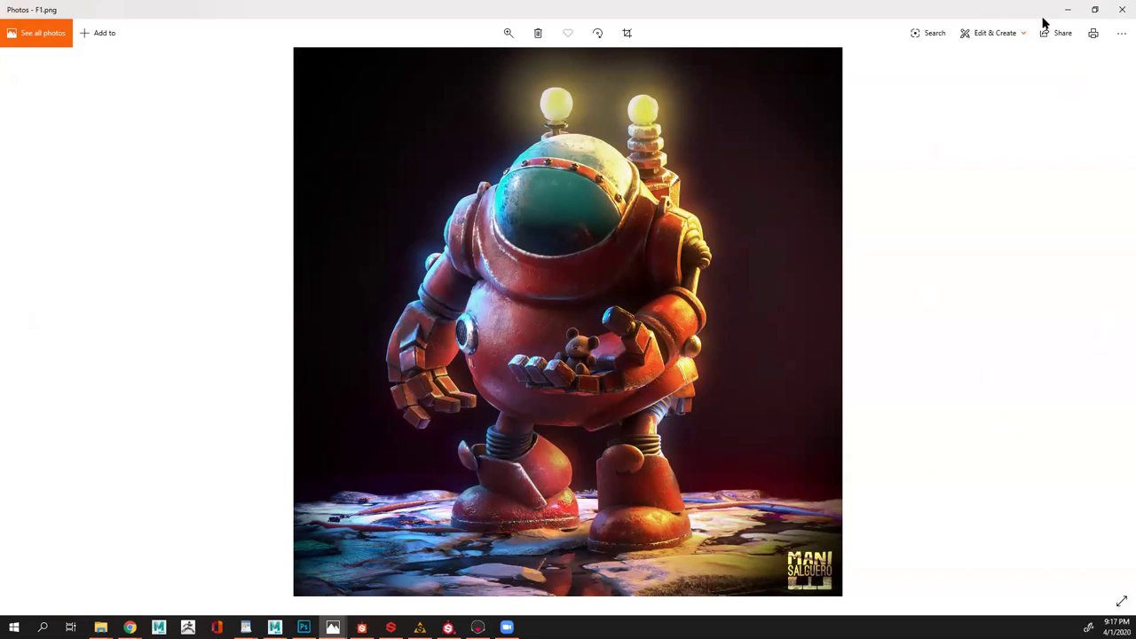
{"action": "left_click", "coordinate": [1067, 9]}
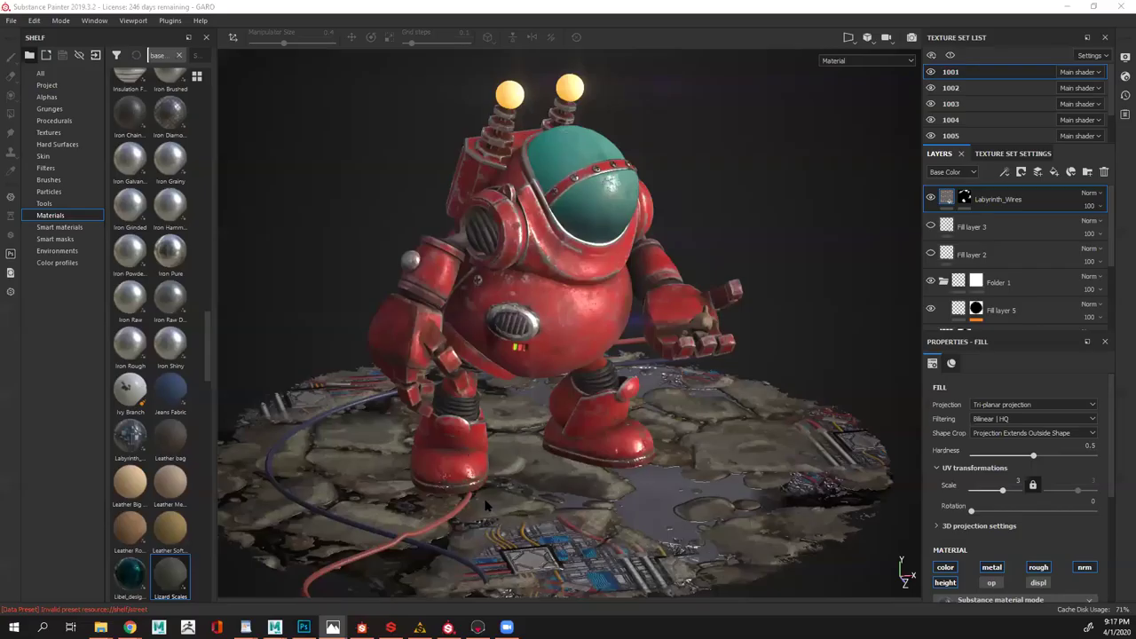
{"action": "left_click", "coordinate": [1120, 7]}
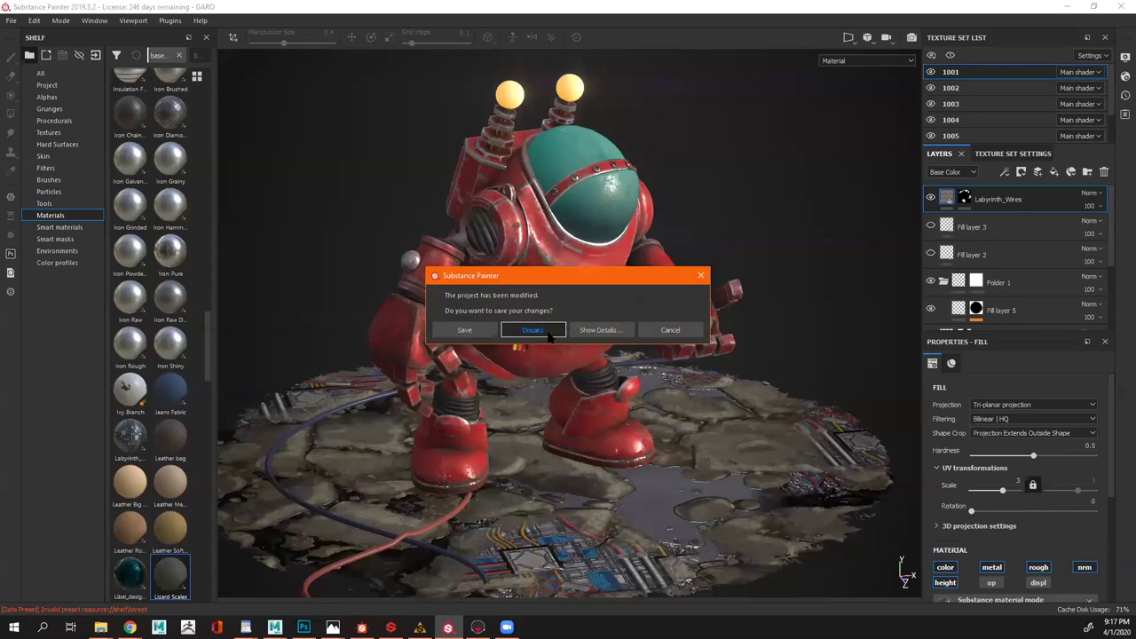
{"action": "left_click", "coordinate": [542, 328]}
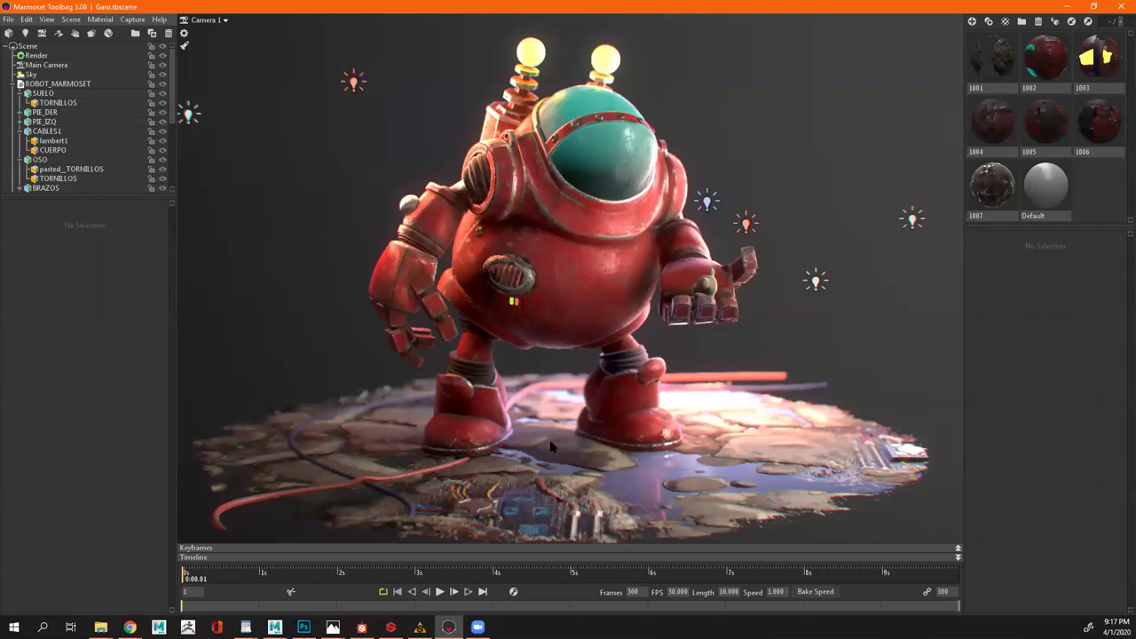
Inspect the lit red robot in Marmoset Toolbag's Garo.tbscene from several angles and look through Camera 1's settings
{"action": "left_click_drag", "start_coordinate": [550, 446], "coordinate": [488, 202]}
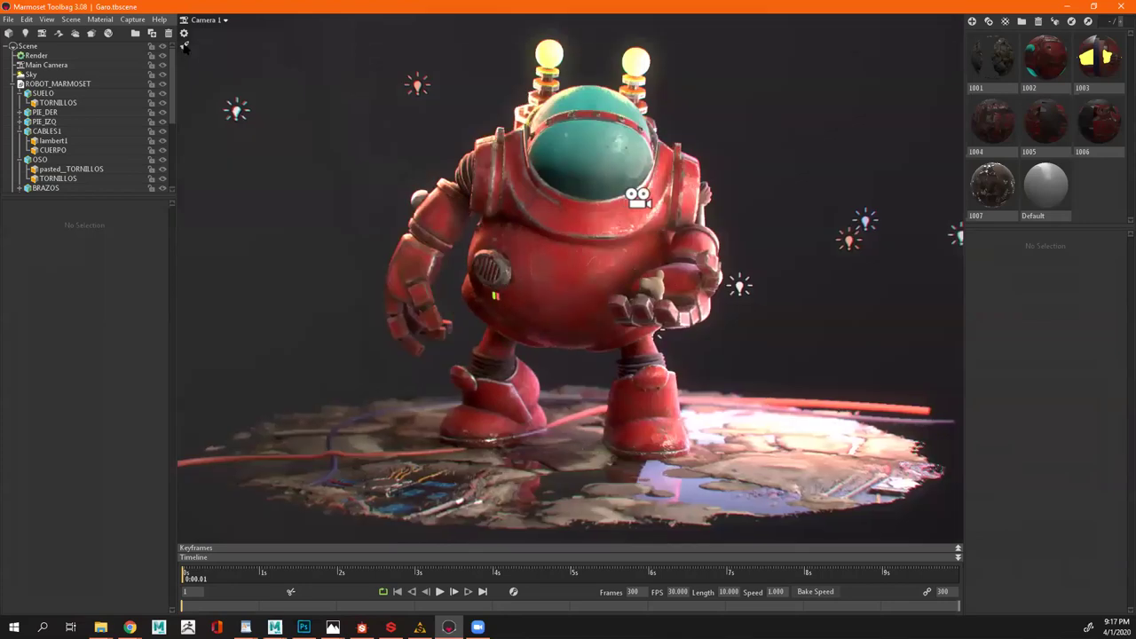
{"action": "left_click_drag", "start_coordinate": [639, 319], "coordinate": [694, 411]}
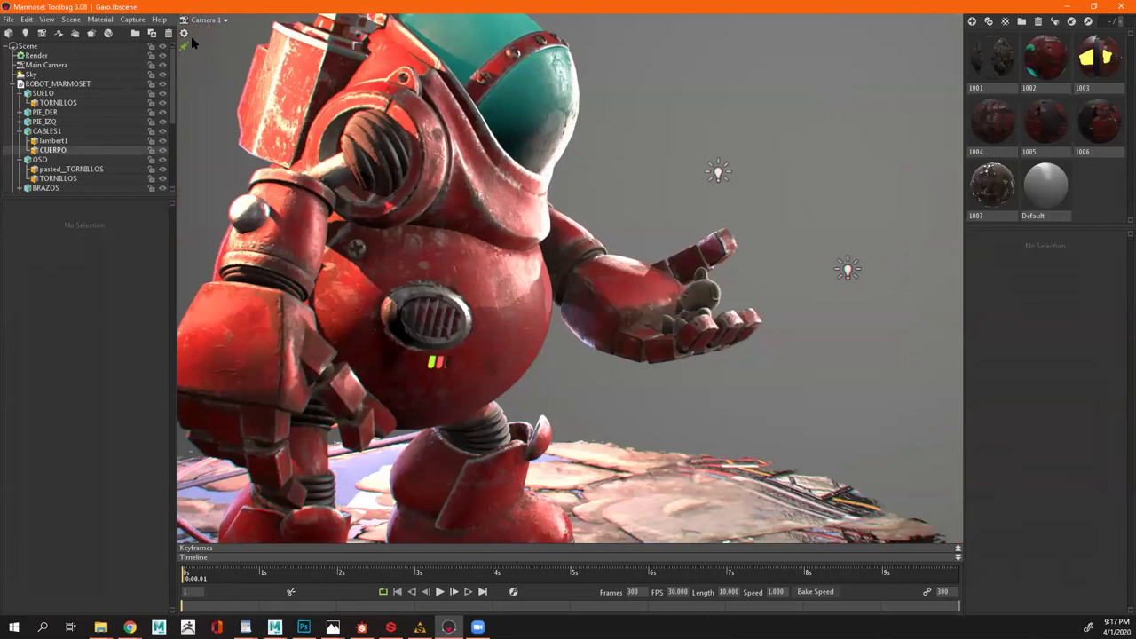
{"action": "scroll", "coordinate": [168, 54], "scroll_direction": "down", "scroll_amount": 3}
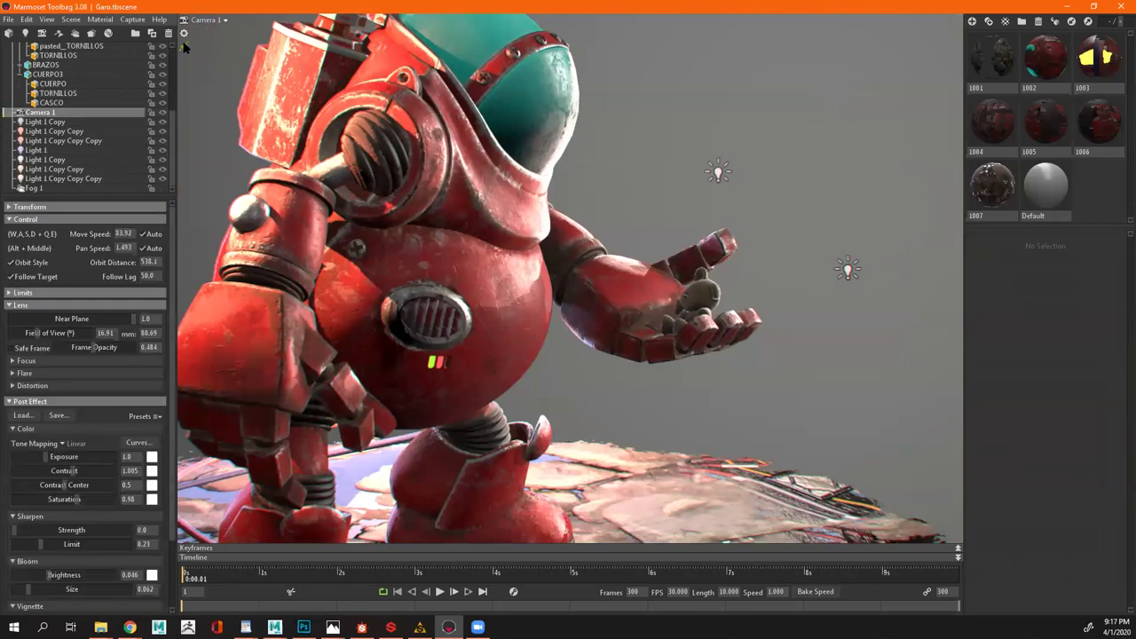
{"action": "left_click", "coordinate": [453, 364], "text": "ctrl"}
Browse the rendered robot images in Photos, including the 003.png close-up of the helmet
{"action": "key", "text": "super+e"}
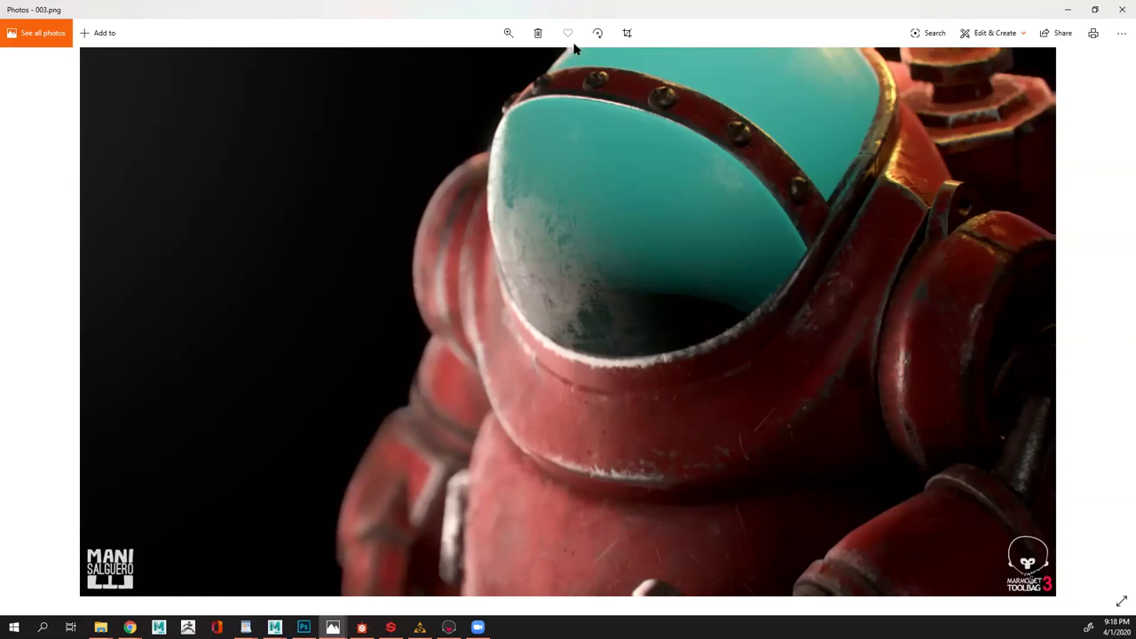
{"action": "scroll", "coordinate": [611, 266], "scroll_direction": "up", "scroll_amount": 2}
{"action": "scroll", "coordinate": [612, 303], "scroll_direction": "down", "scroll_amount": 3}
Bring up the Substance launcher with its free Substance Source assets and close its window
{"action": "mouse_move", "coordinate": [390, 628]}
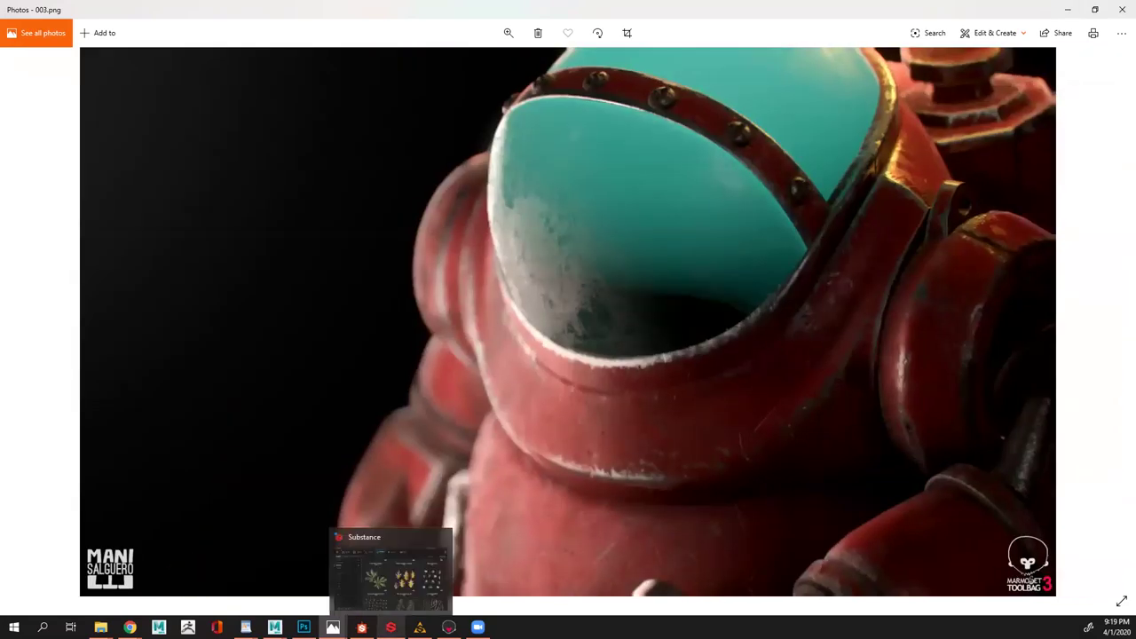
{"action": "left_click", "coordinate": [375, 574]}
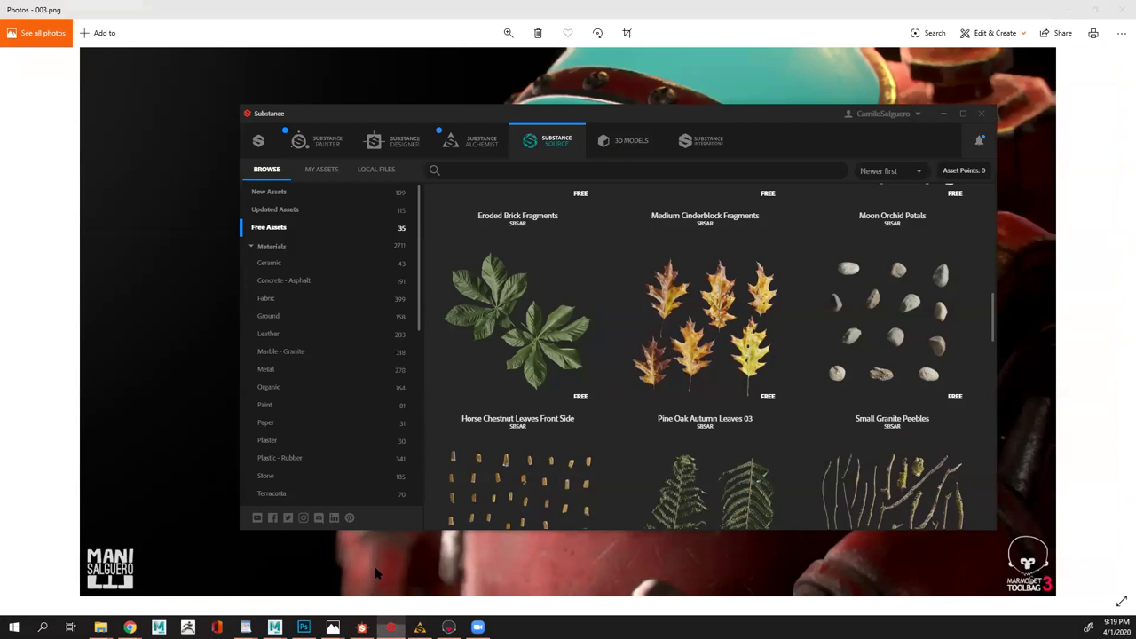
{"action": "left_click", "coordinate": [985, 113]}
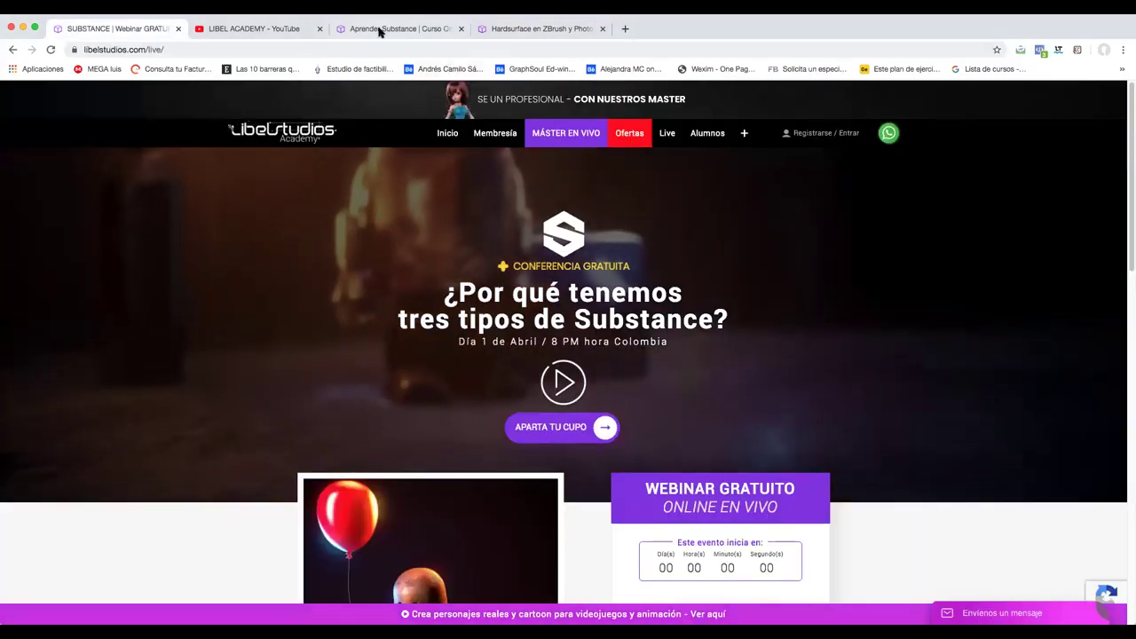
Switch to the Aprender Substance course page in the browser and review its banner, payment options and included items
{"action": "left_click", "coordinate": [379, 29]}
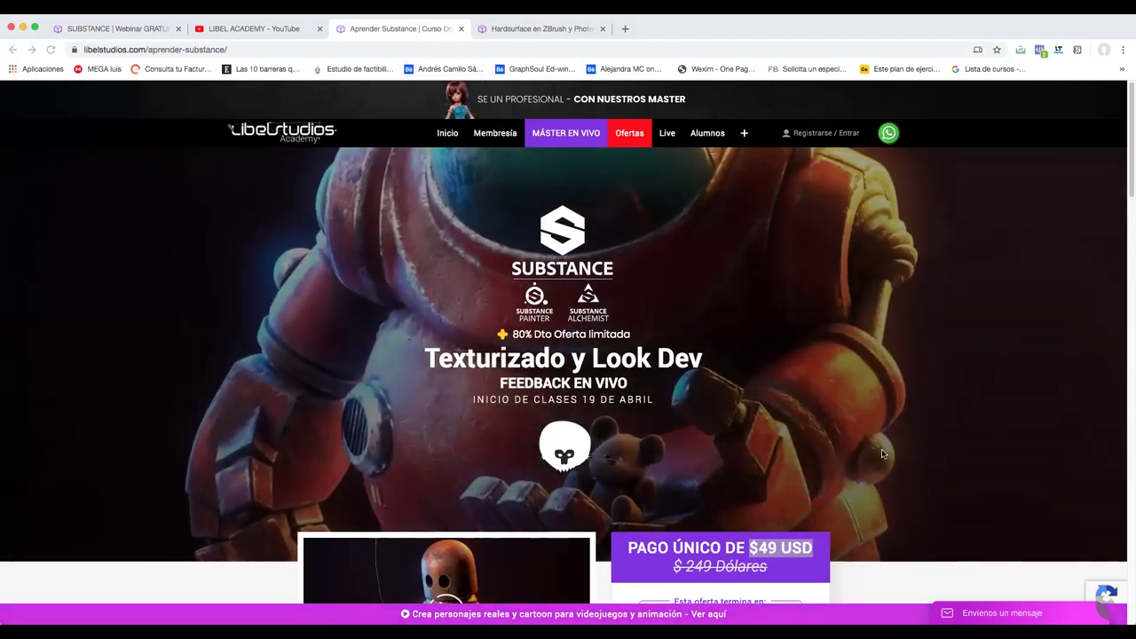
{"action": "left_click", "coordinate": [883, 453]}
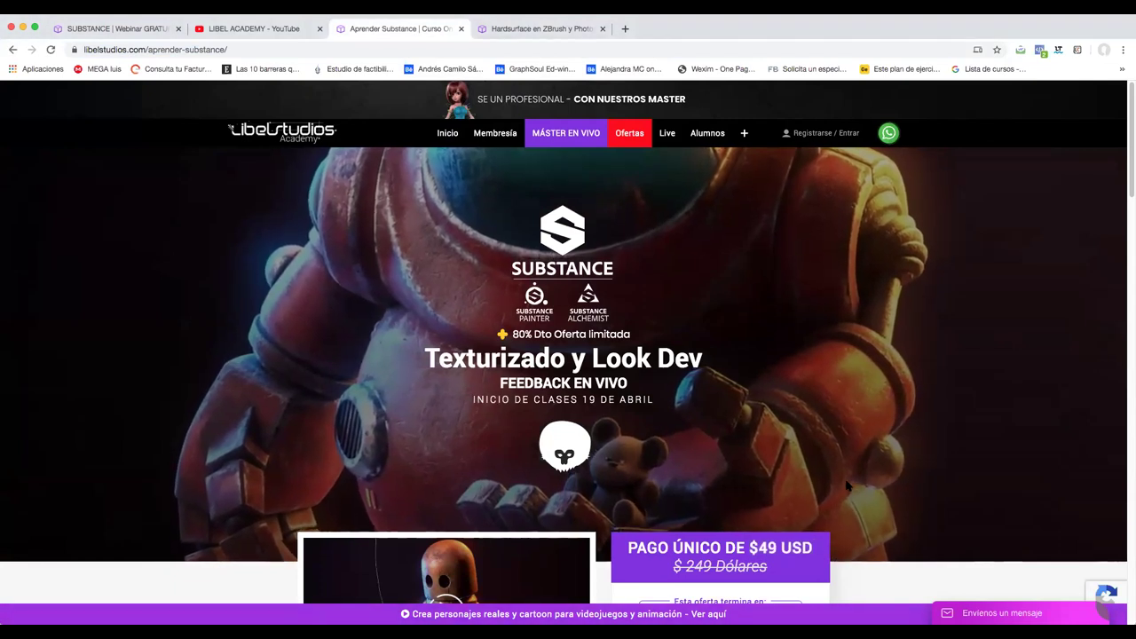
{"action": "scroll", "coordinate": [717, 435], "scroll_direction": "down", "scroll_amount": 1}
{"action": "scroll", "coordinate": [717, 435], "scroll_direction": "down", "scroll_amount": 5}
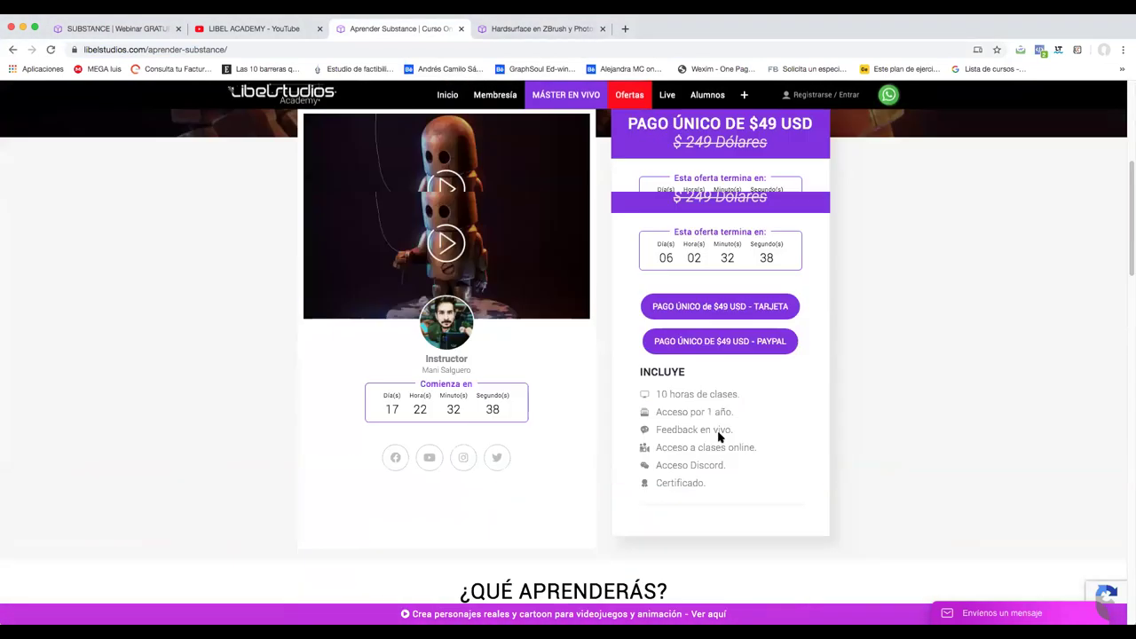
{"action": "scroll", "coordinate": [717, 435], "scroll_direction": "up", "scroll_amount": 5}
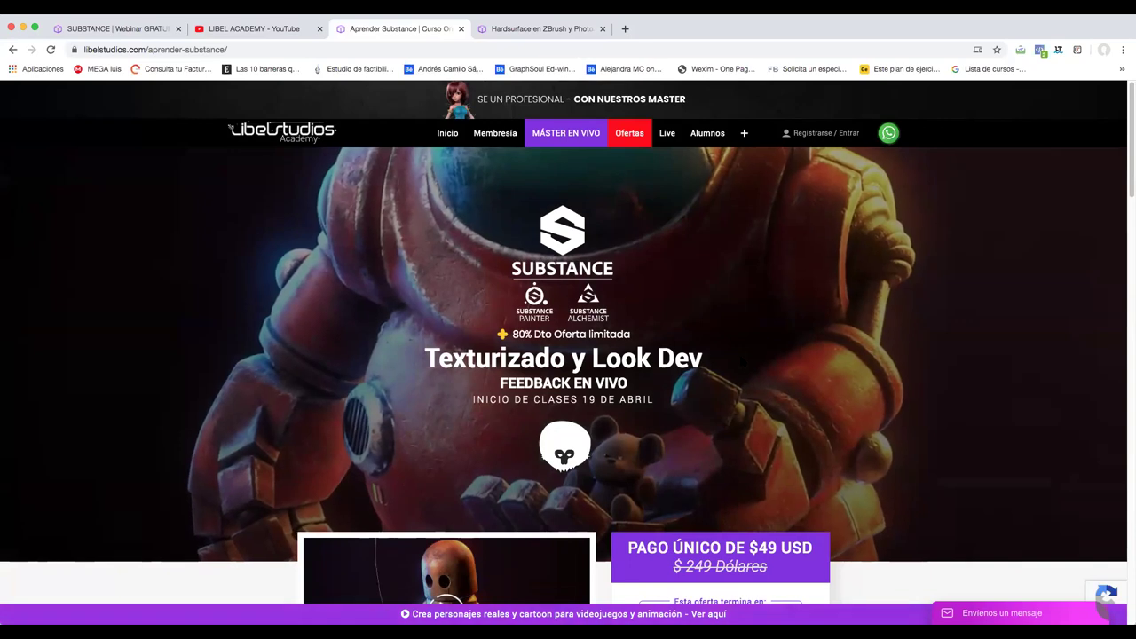
Highlight the offer's countdown timer on the Substance course page and clear the selection
{"action": "scroll", "coordinate": [742, 361], "scroll_direction": "down", "scroll_amount": 5}
{"action": "scroll", "coordinate": [740, 362], "scroll_direction": "down", "scroll_amount": 1}
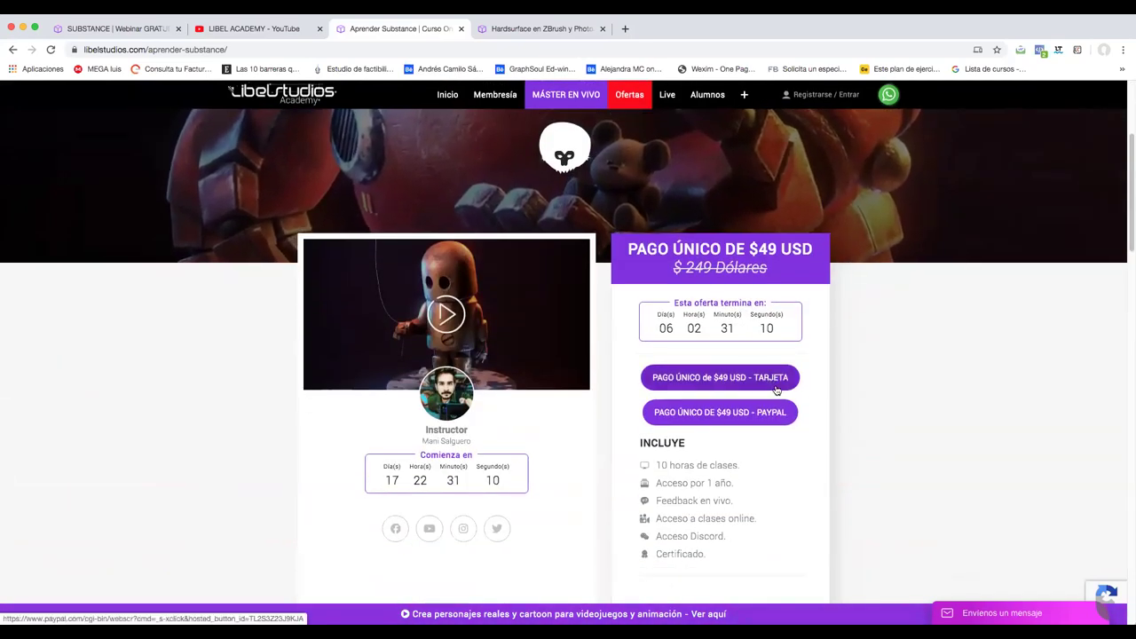
{"action": "scroll", "coordinate": [810, 426], "scroll_direction": "down", "scroll_amount": 1}
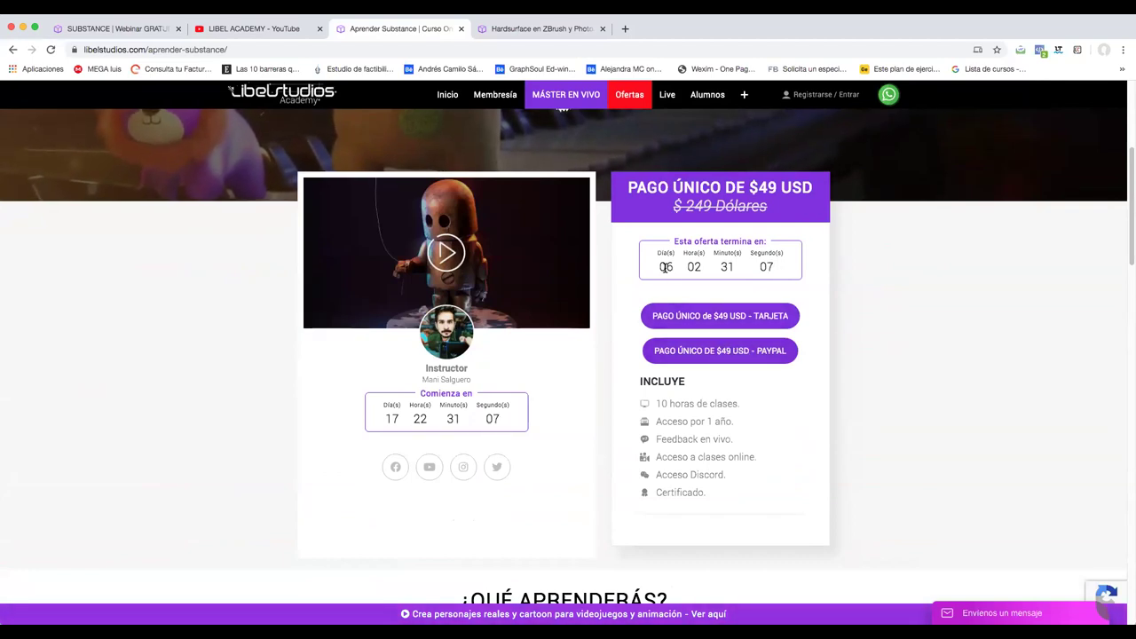
{"action": "left_click_drag", "start_coordinate": [660, 266], "coordinate": [784, 267]}
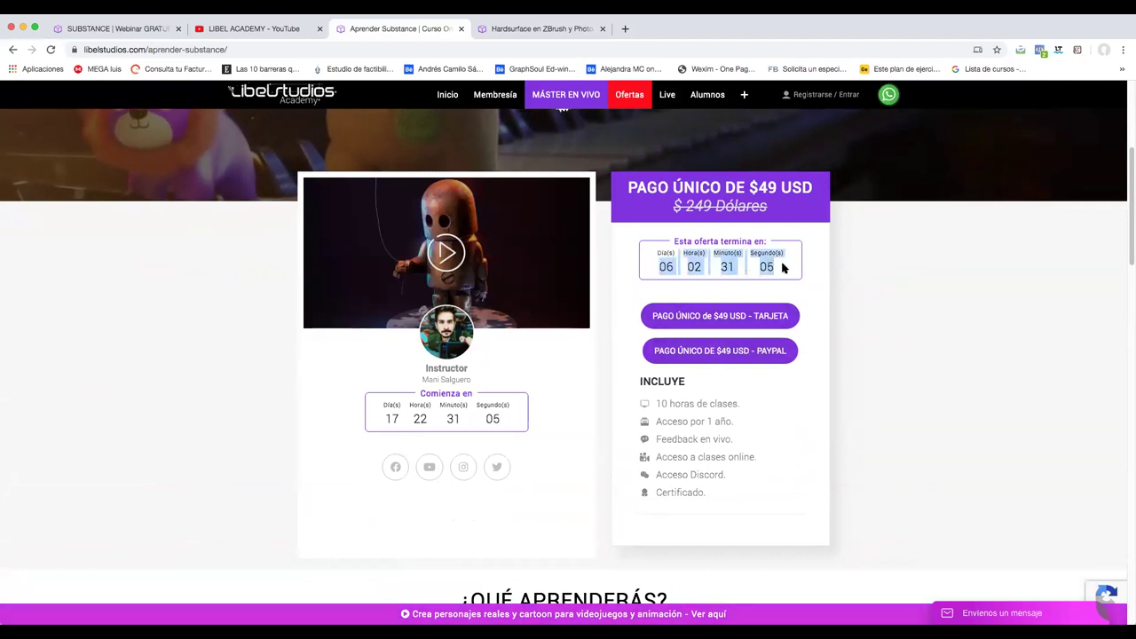
{"action": "left_click", "coordinate": [798, 276]}
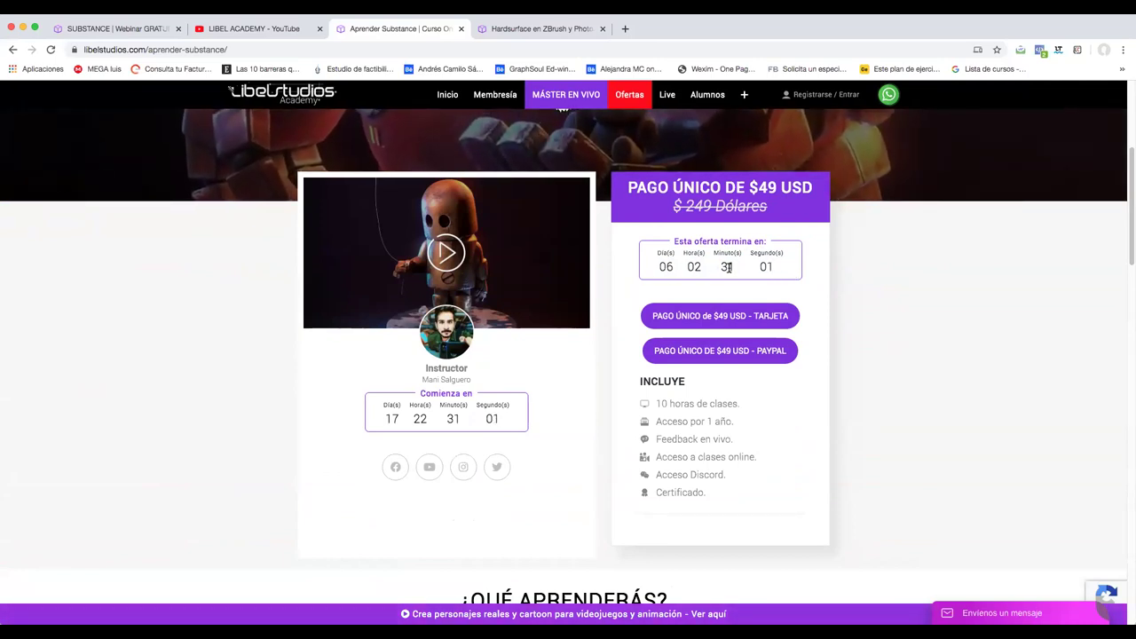
Highlight the Substance course's single-payment price and compare it with the Hardsurface en ZBrush y Photoshop course page
{"action": "left_click_drag", "start_coordinate": [748, 187], "coordinate": [809, 187]}
{"action": "left_click", "coordinate": [737, 177]}
{"action": "key", "text": "ctrl+Tab"}
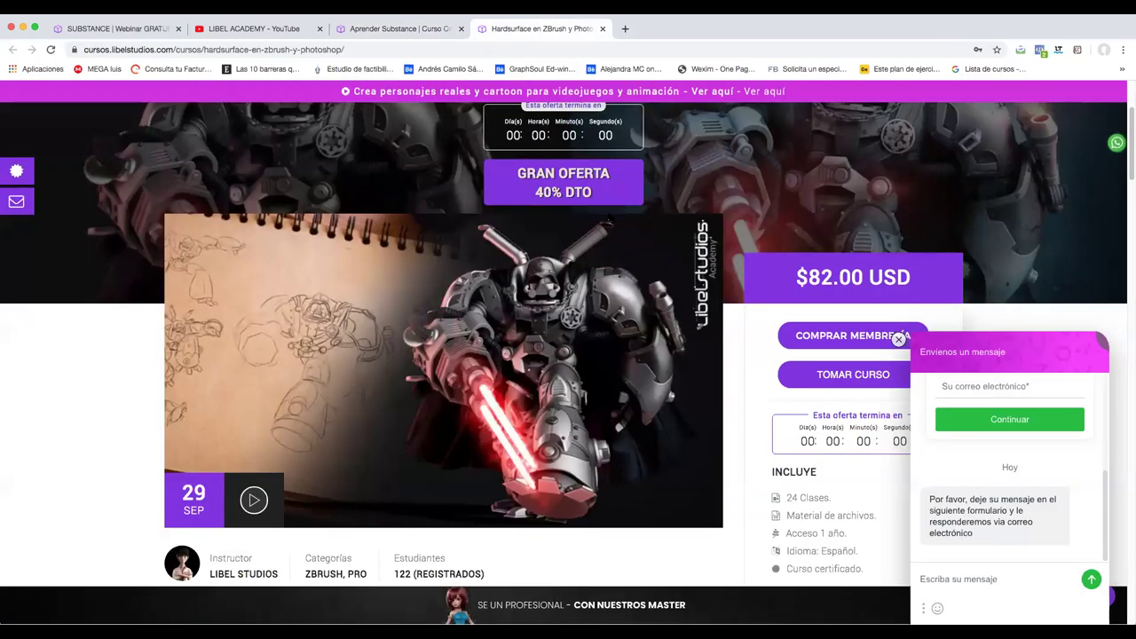
{"action": "left_click", "coordinate": [422, 29]}
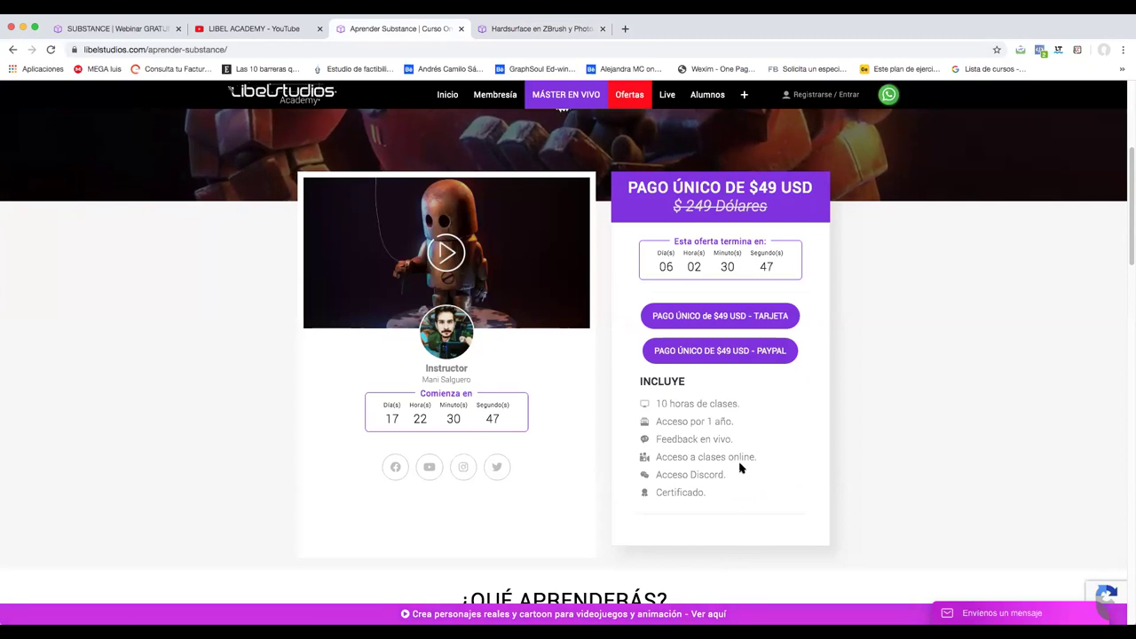
Read through the Substance course's learning content, study method and sample images, and highlight the page's web address
{"action": "scroll", "coordinate": [726, 448], "scroll_direction": "down", "scroll_amount": 1}
{"action": "scroll", "coordinate": [724, 455], "scroll_direction": "down", "scroll_amount": 4}
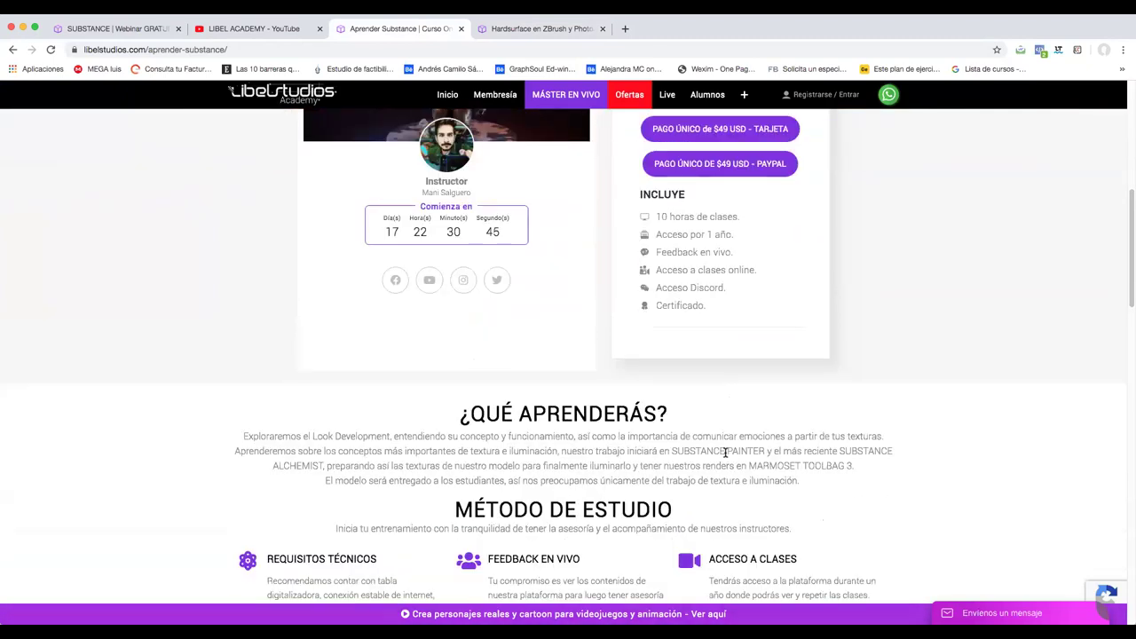
{"action": "scroll", "coordinate": [723, 440], "scroll_direction": "down", "scroll_amount": 5}
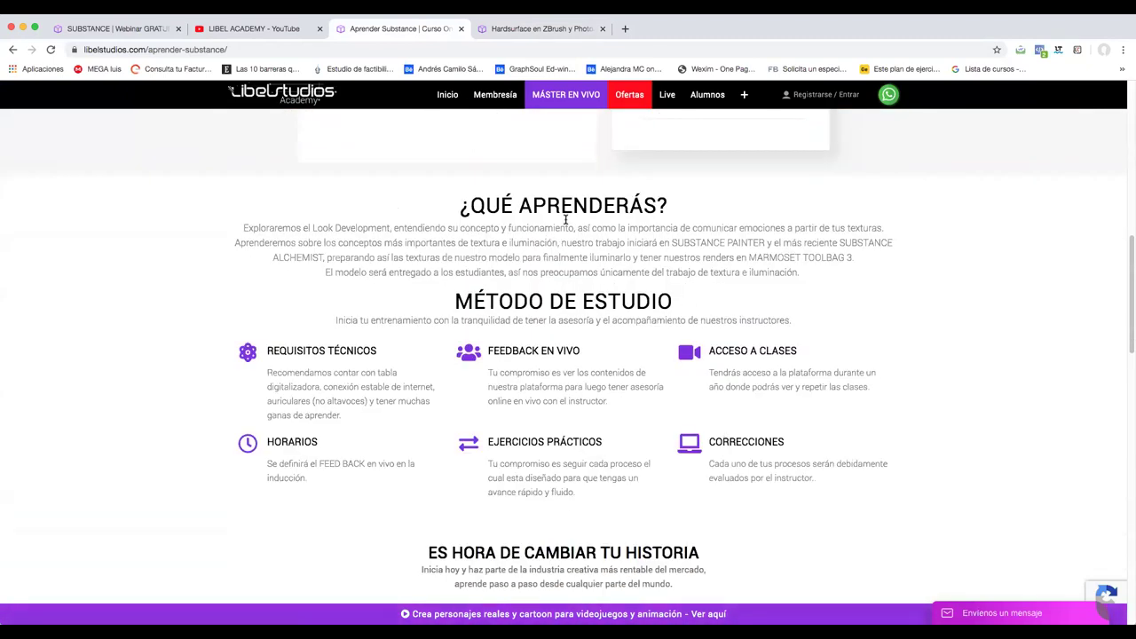
{"action": "scroll", "coordinate": [572, 346], "scroll_direction": "down", "scroll_amount": 10}
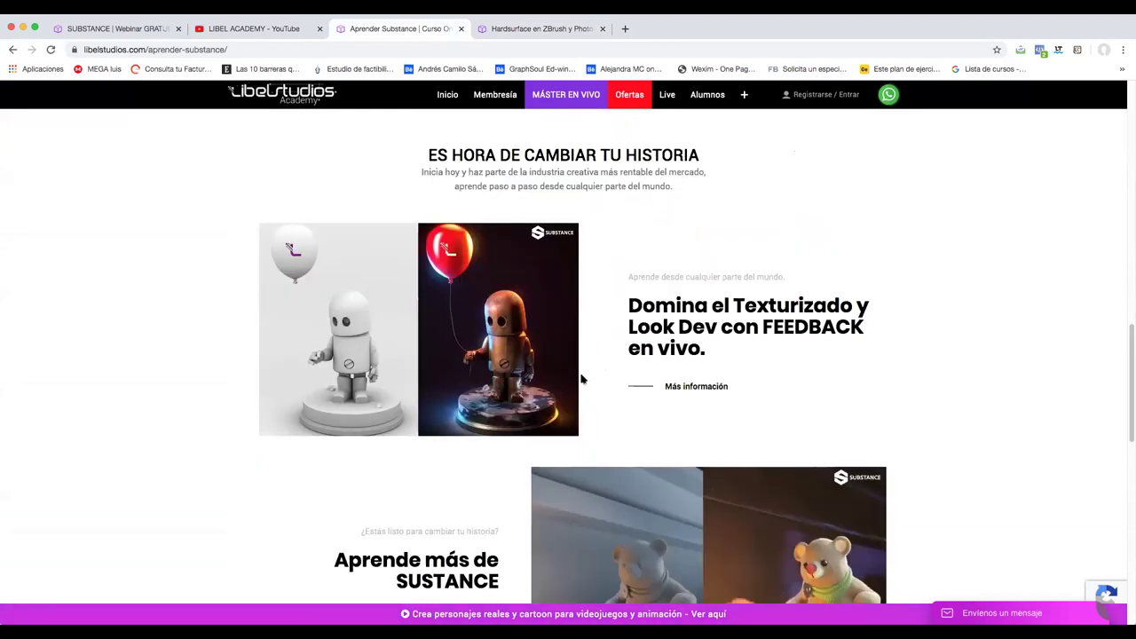
{"action": "scroll", "coordinate": [585, 390], "scroll_direction": "down", "scroll_amount": 10}
{"action": "scroll", "coordinate": [591, 393], "scroll_direction": "up", "scroll_amount": 20}
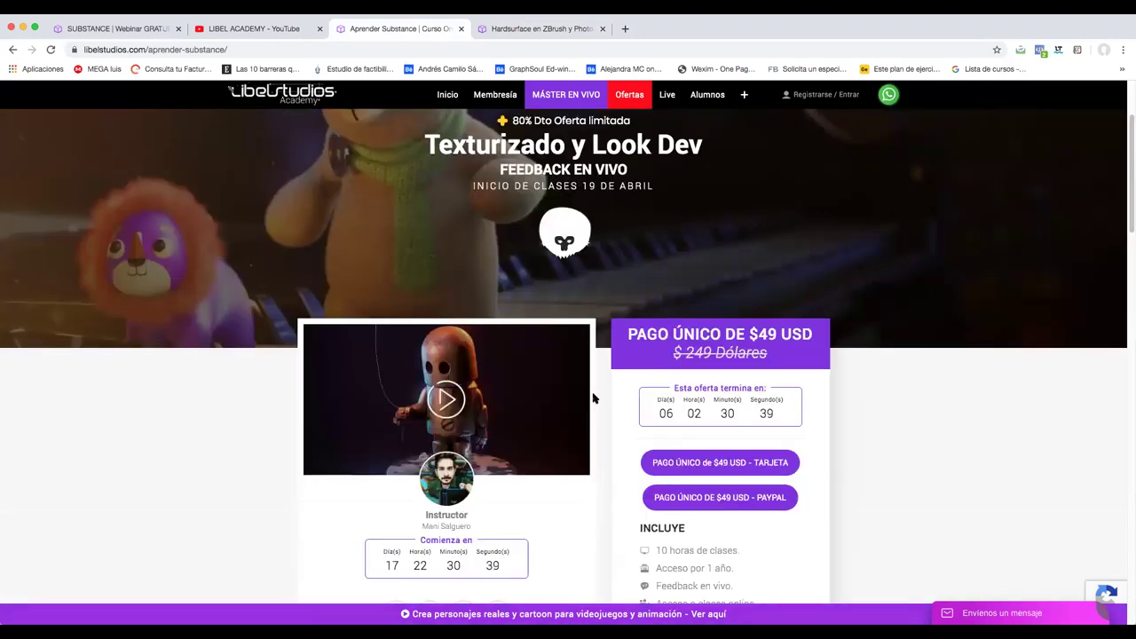
{"action": "scroll", "coordinate": [593, 397], "scroll_direction": "up", "scroll_amount": 3}
{"action": "left_click", "coordinate": [226, 49]}
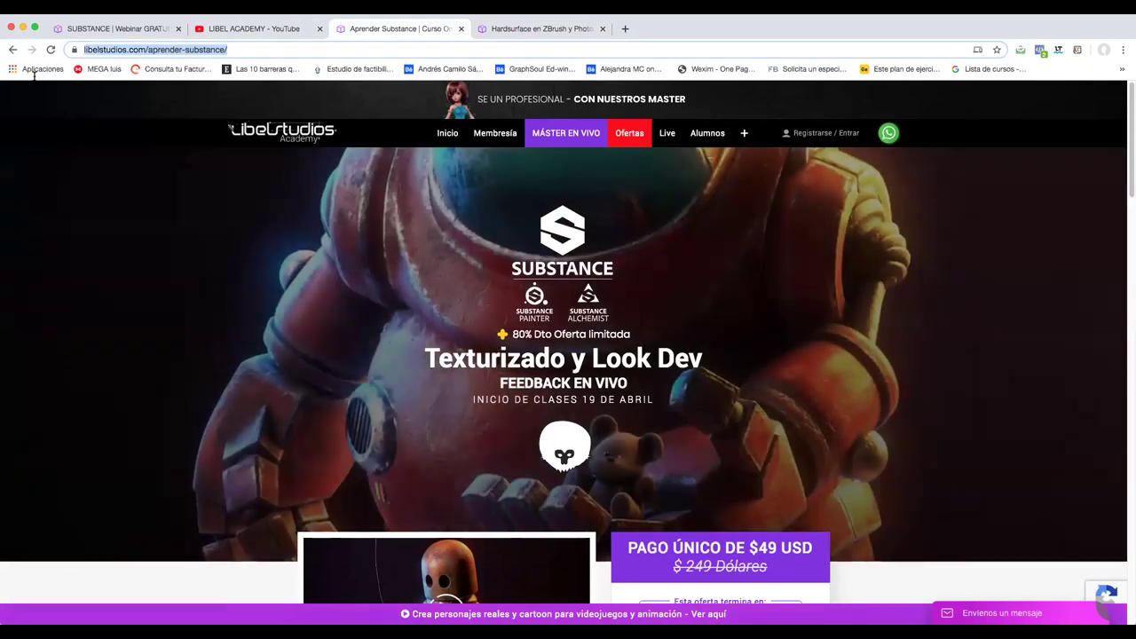
{"action": "left_click", "coordinate": [952, 438]}
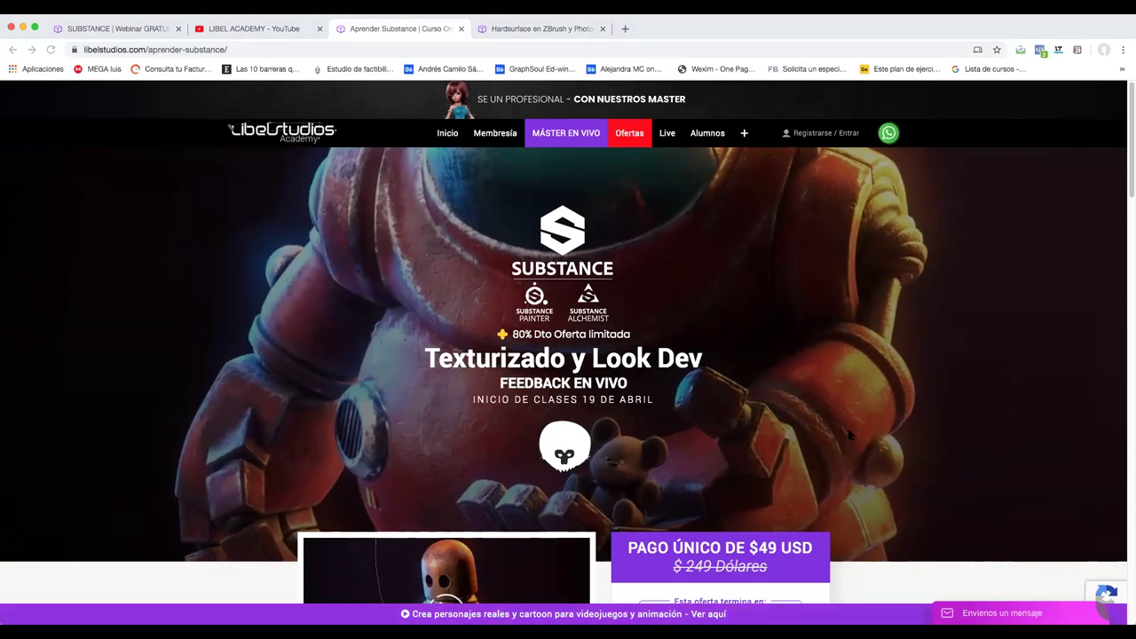
Review the Substance course's offer details again, check the Hardsurface course page, and return to the Substance page's banner
{"action": "scroll", "coordinate": [750, 494], "scroll_direction": "down", "scroll_amount": 3}
{"action": "scroll", "coordinate": [749, 494], "scroll_direction": "down", "scroll_amount": 5}
{"action": "scroll", "coordinate": [750, 488], "scroll_direction": "up", "scroll_amount": 6}
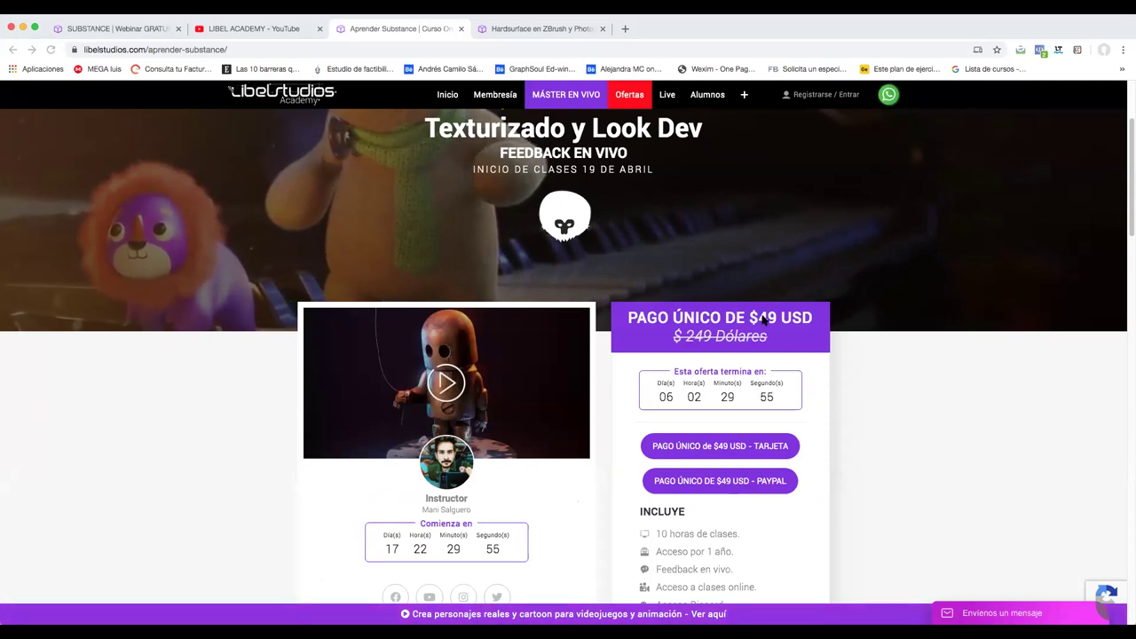
{"action": "left_click", "coordinate": [531, 32]}
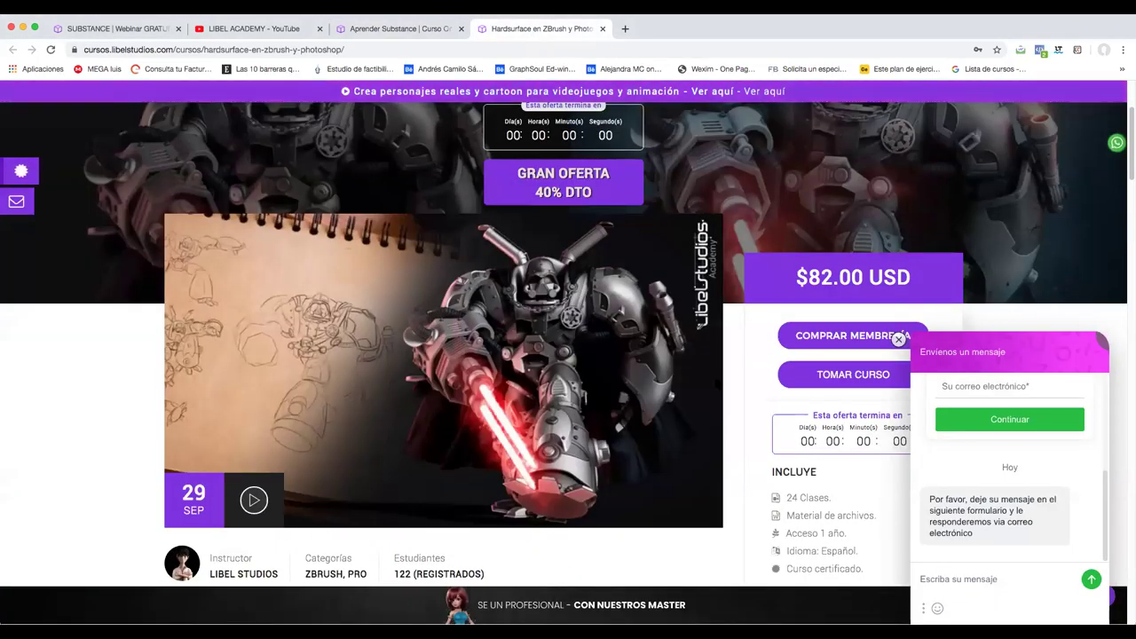
{"action": "left_click", "coordinate": [399, 28]}
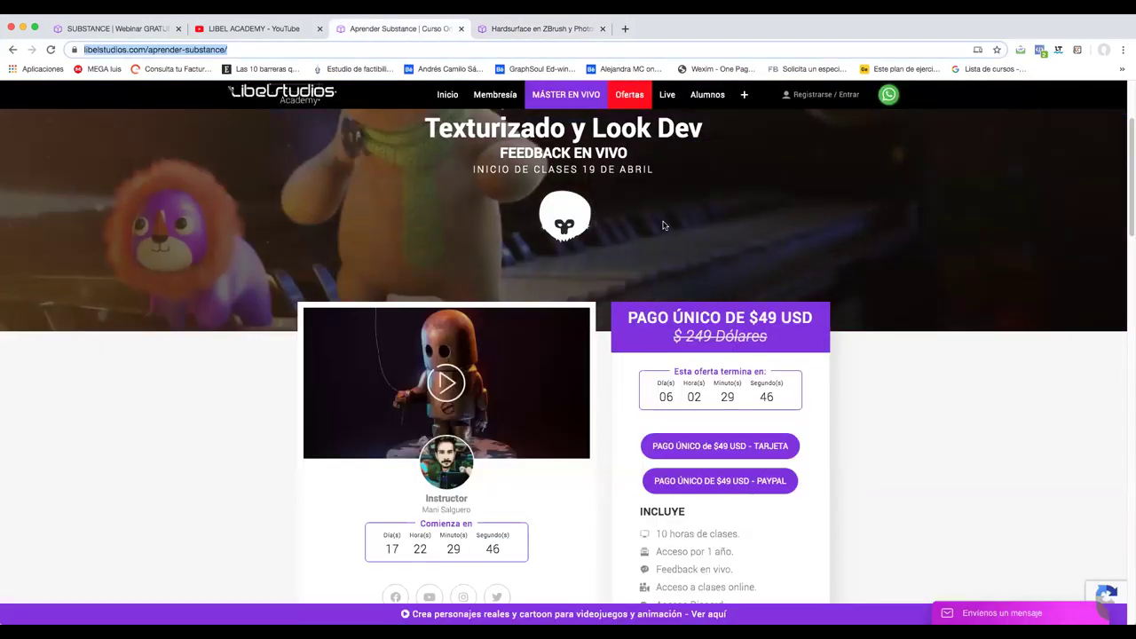
{"action": "scroll", "coordinate": [661, 269], "scroll_direction": "up", "scroll_amount": 5}
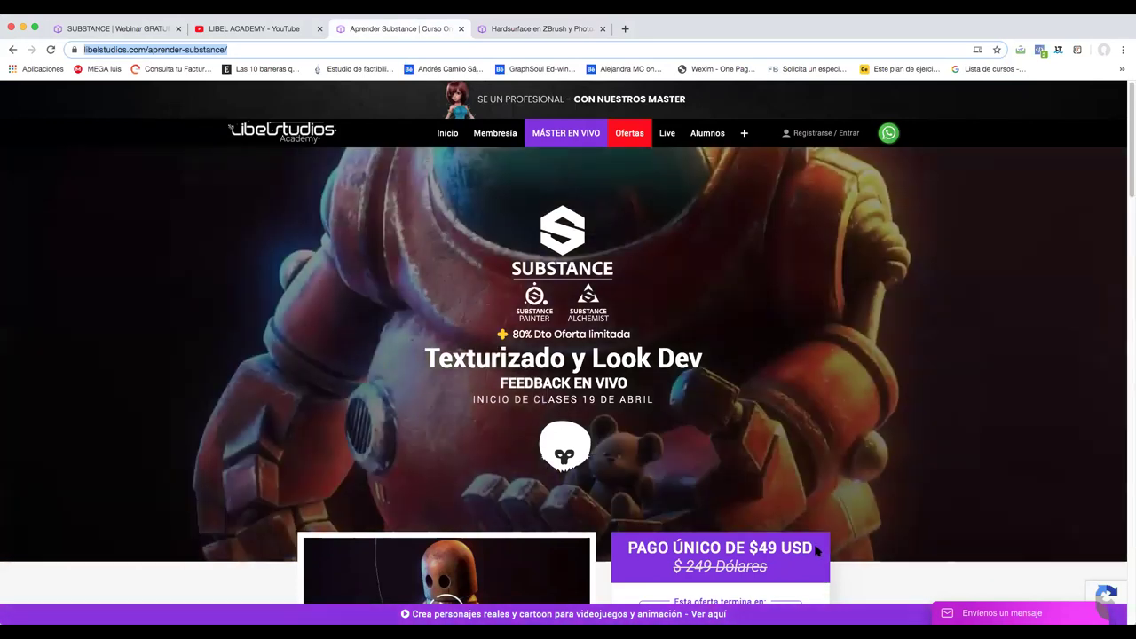
Review the Substance course page's offer details, included items, learning content and study method section, returning once to the banner
{"action": "left_click", "coordinate": [817, 551]}
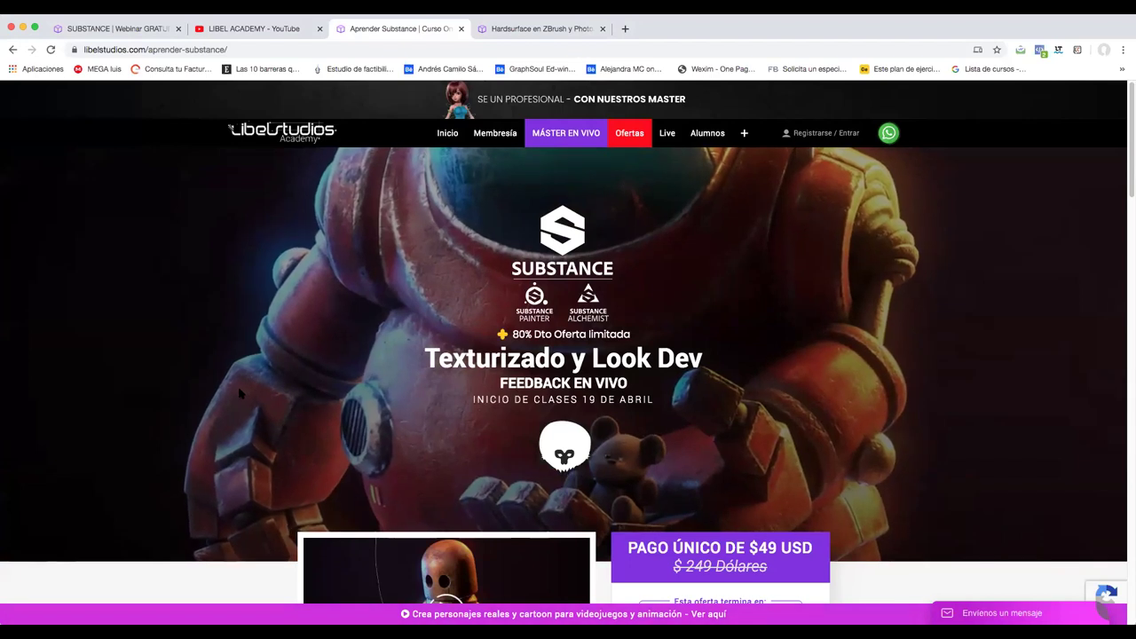
{"action": "scroll", "coordinate": [235, 388], "scroll_direction": "down", "scroll_amount": 5}
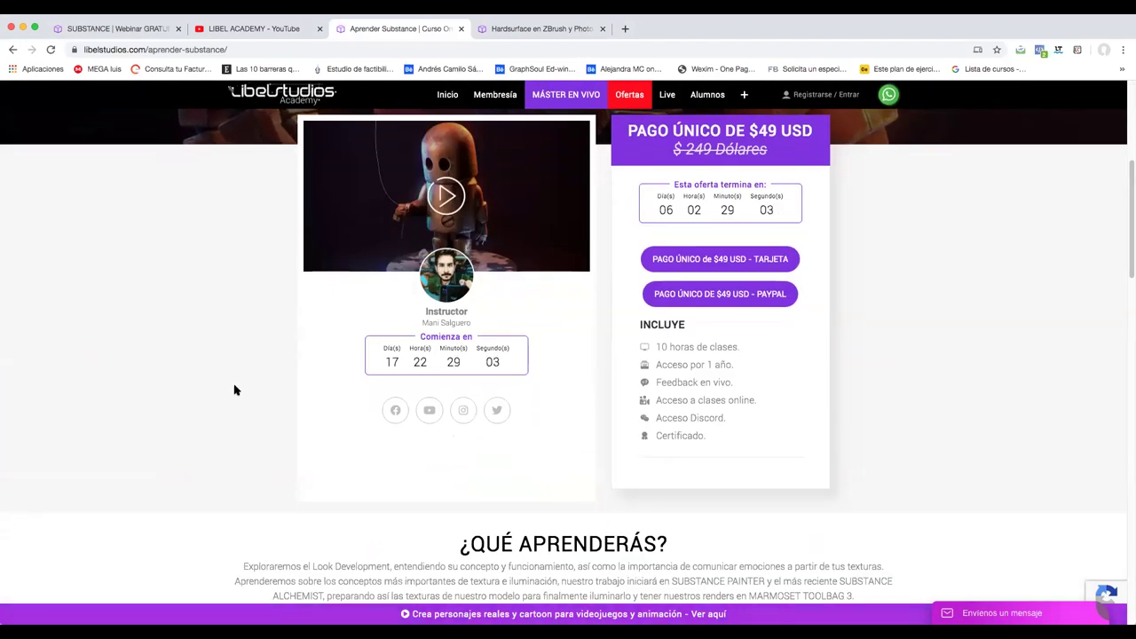
{"action": "scroll", "coordinate": [236, 388], "scroll_direction": "down", "scroll_amount": 1}
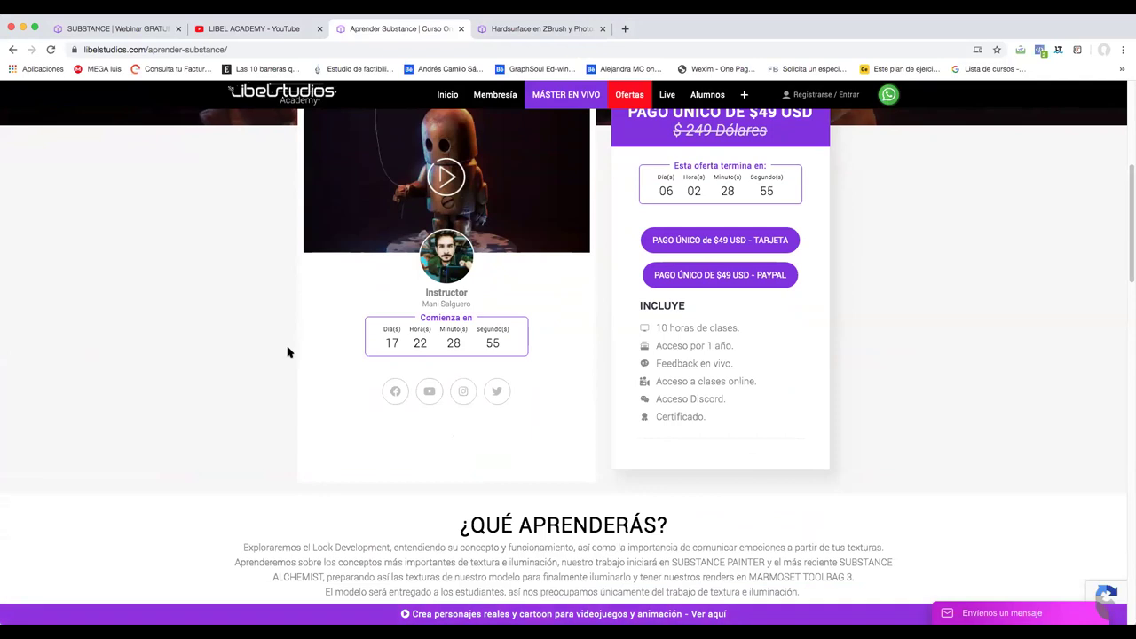
{"action": "scroll", "coordinate": [285, 352], "scroll_direction": "down", "scroll_amount": 5}
{"action": "scroll", "coordinate": [285, 352], "scroll_direction": "down", "scroll_amount": 5}
{"action": "scroll", "coordinate": [292, 355], "scroll_direction": "up", "scroll_amount": 15}
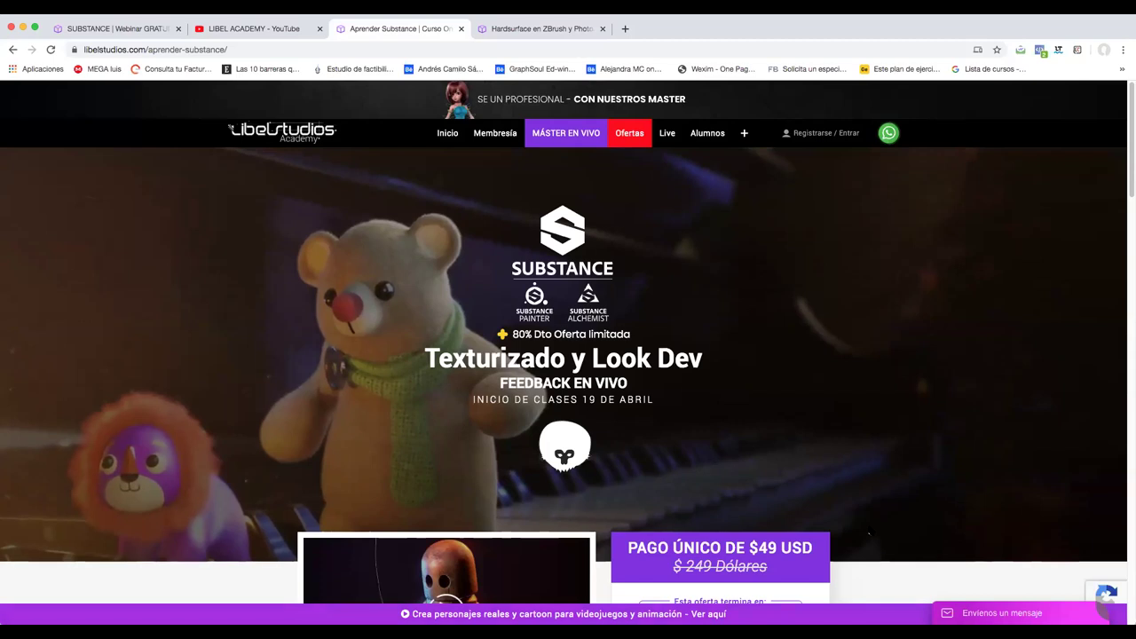
{"action": "scroll", "coordinate": [456, 299], "scroll_direction": "down", "scroll_amount": 10}
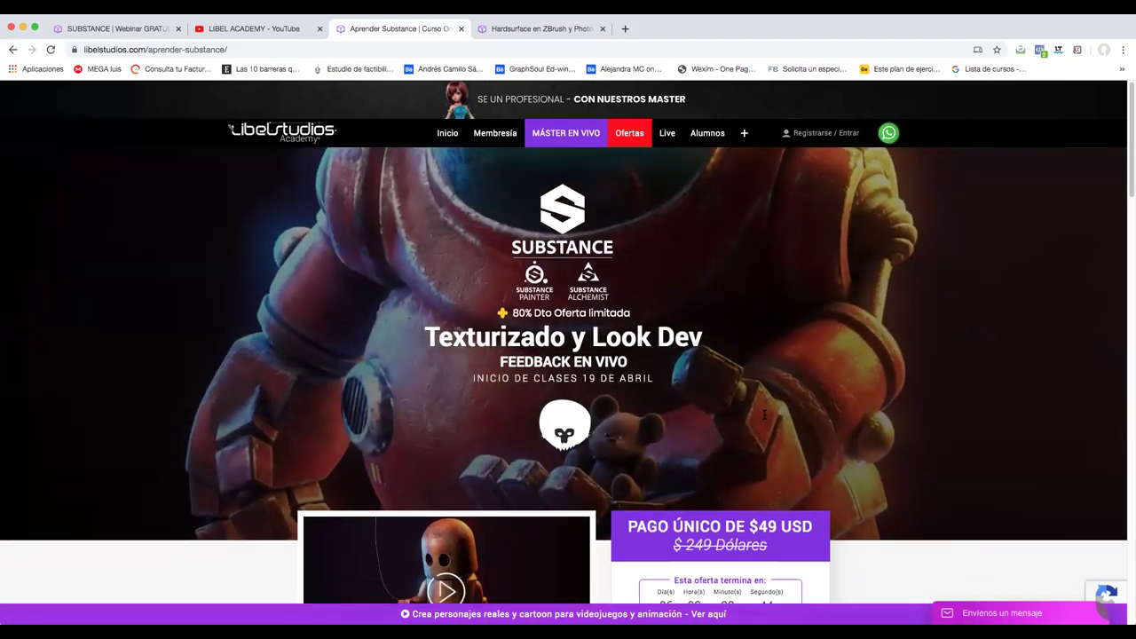
{"action": "scroll", "coordinate": [453, 272], "scroll_direction": "down", "scroll_amount": 6}
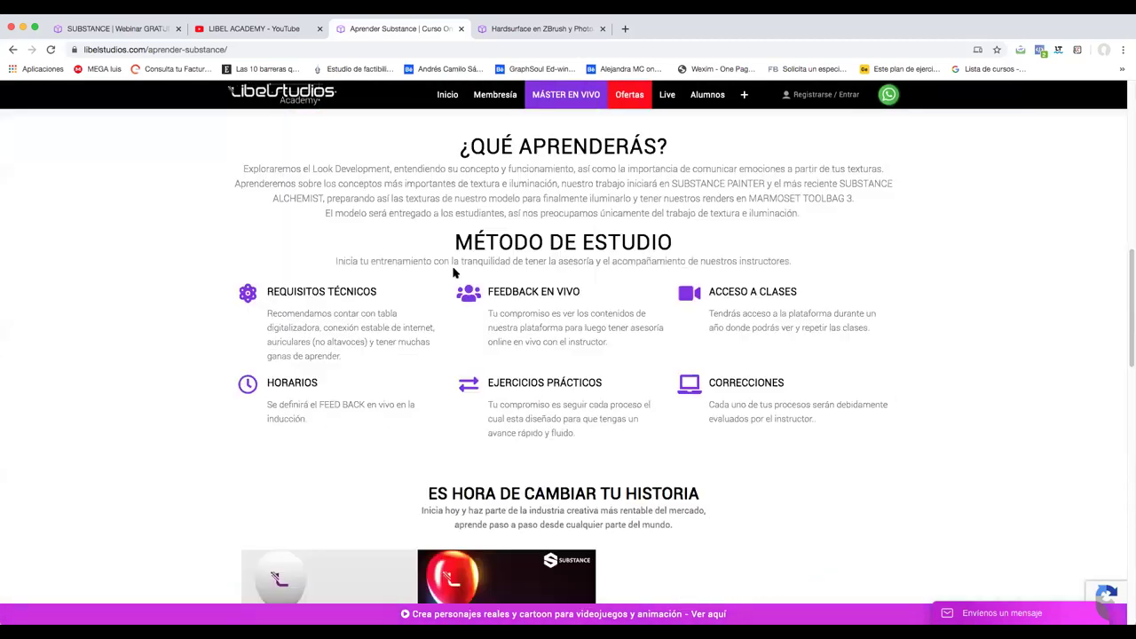
{"action": "scroll", "coordinate": [456, 274], "scroll_direction": "up", "scroll_amount": 2}
{"action": "left_click_drag", "start_coordinate": [307, 243], "coordinate": [269, 231]}
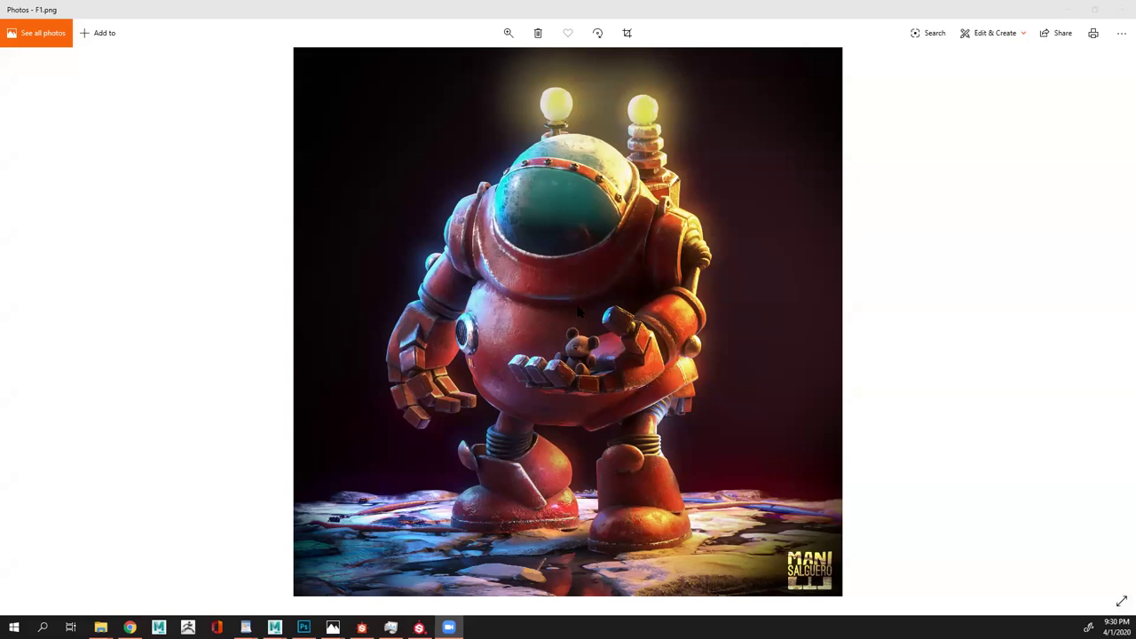
Examine the robot render F1.png up close in Photos, from the glass helmet to the hand holding the teddy bear
{"action": "scroll", "coordinate": [577, 311], "scroll_direction": "up", "scroll_amount": 3, "text": "ctrl"}
{"action": "scroll", "coordinate": [574, 310], "scroll_direction": "up", "scroll_amount": 4, "text": "ctrl"}
{"action": "scroll", "coordinate": [587, 417], "scroll_direction": "up", "scroll_amount": 3, "text": "ctrl"}
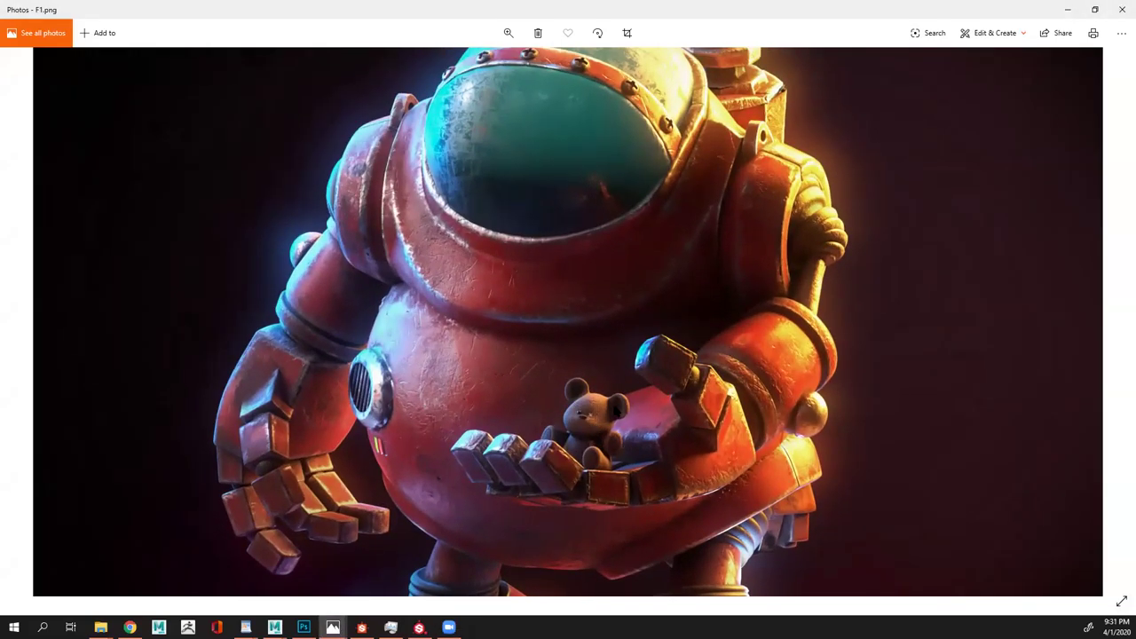
{"action": "scroll", "coordinate": [595, 431], "scroll_direction": "up", "scroll_amount": 2, "text": "ctrl"}
{"action": "scroll", "coordinate": [612, 435], "scroll_direction": "down", "scroll_amount": 5, "text": "ctrl"}
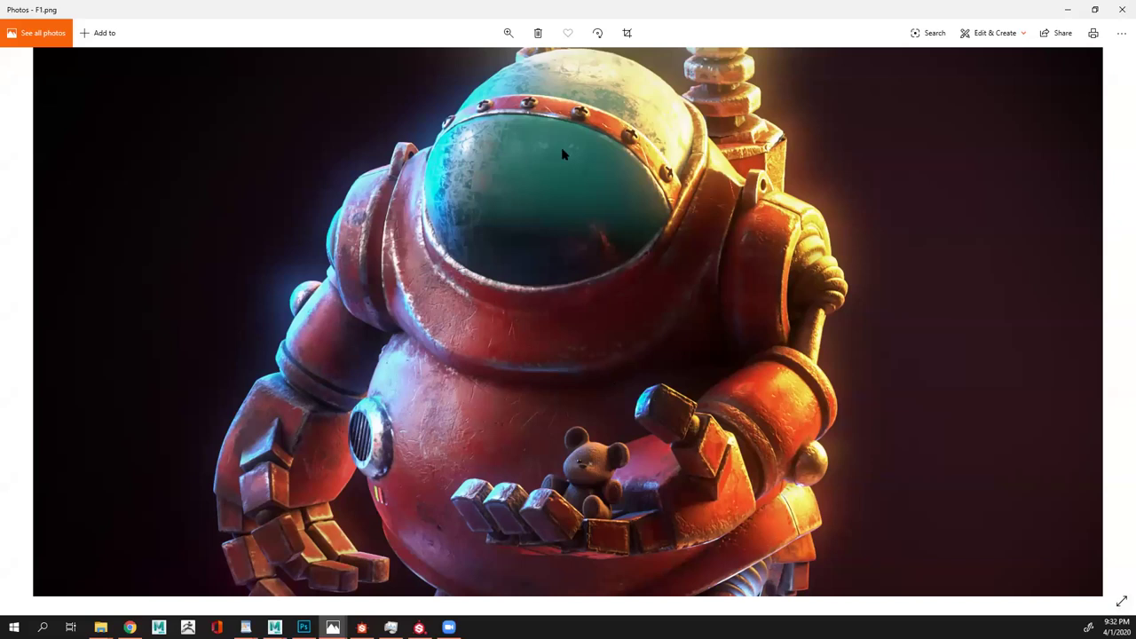
Switch to Substance Painter and inspect the female character in the Base Color channel from several angles
{"action": "mouse_move", "coordinate": [419, 627]}
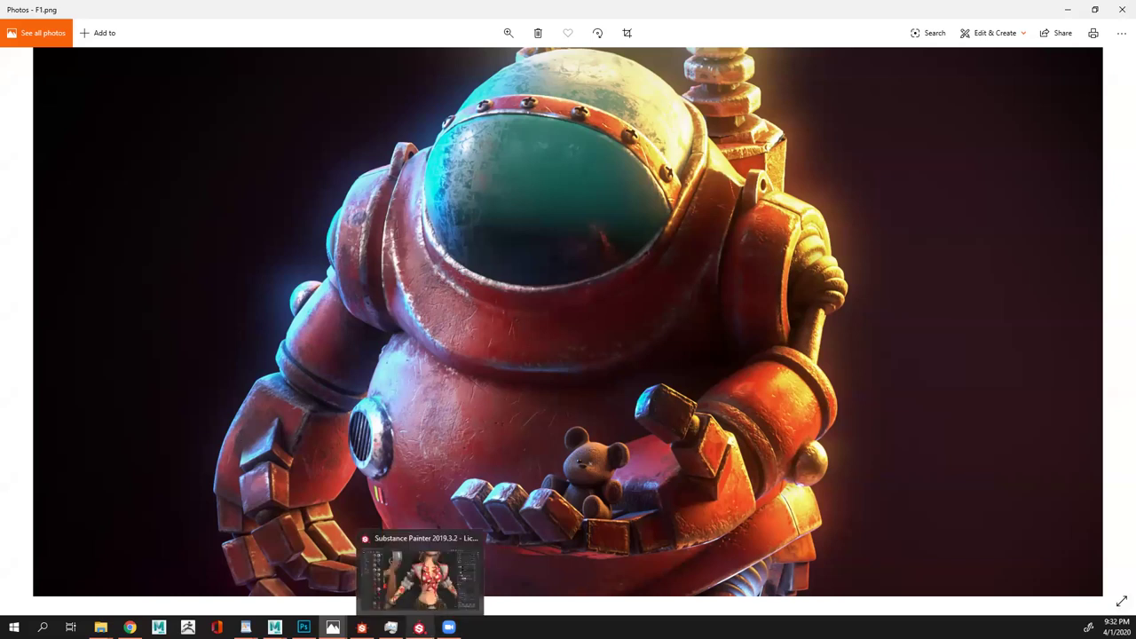
{"action": "left_click", "coordinate": [419, 575]}
{"action": "left_click_drag", "start_coordinate": [596, 298], "coordinate": [573, 392], "text": "alt"}
{"action": "key", "text": "c"}
{"action": "left_click_drag", "start_coordinate": [619, 297], "coordinate": [559, 349], "text": "alt"}
{"action": "mouse_move", "coordinate": [632, 339]}
{"action": "left_mouse_down", "text": "alt"}
{"action": "mouse_move", "coordinate": [538, 382]}
{"action": "mouse_move", "coordinate": [462, 443]}
{"action": "left_mouse_up", "text": "alt"}
Open the LIBEL_SUBSTANCE-03.png collage in Photos, enlarge the female character's render, and return to Substance Painter
{"action": "left_click", "coordinate": [337, 622]}
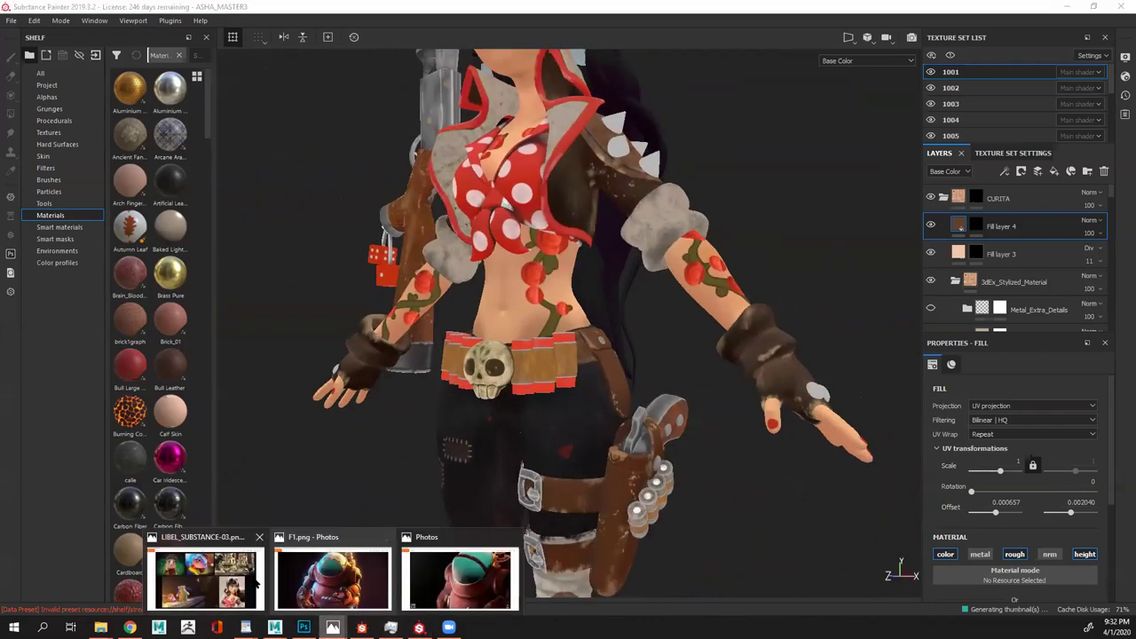
{"action": "left_click", "coordinate": [213, 576]}
{"action": "scroll", "coordinate": [859, 397], "scroll_direction": "up", "scroll_amount": 2}
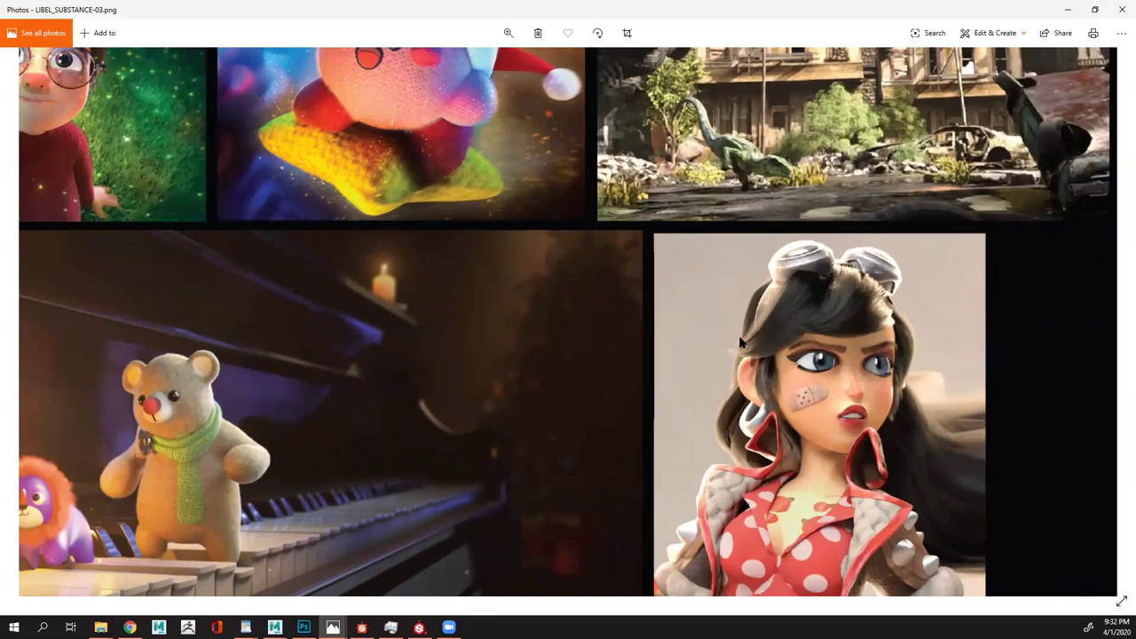
{"action": "scroll", "coordinate": [963, 231], "scroll_direction": "up", "scroll_amount": 2}
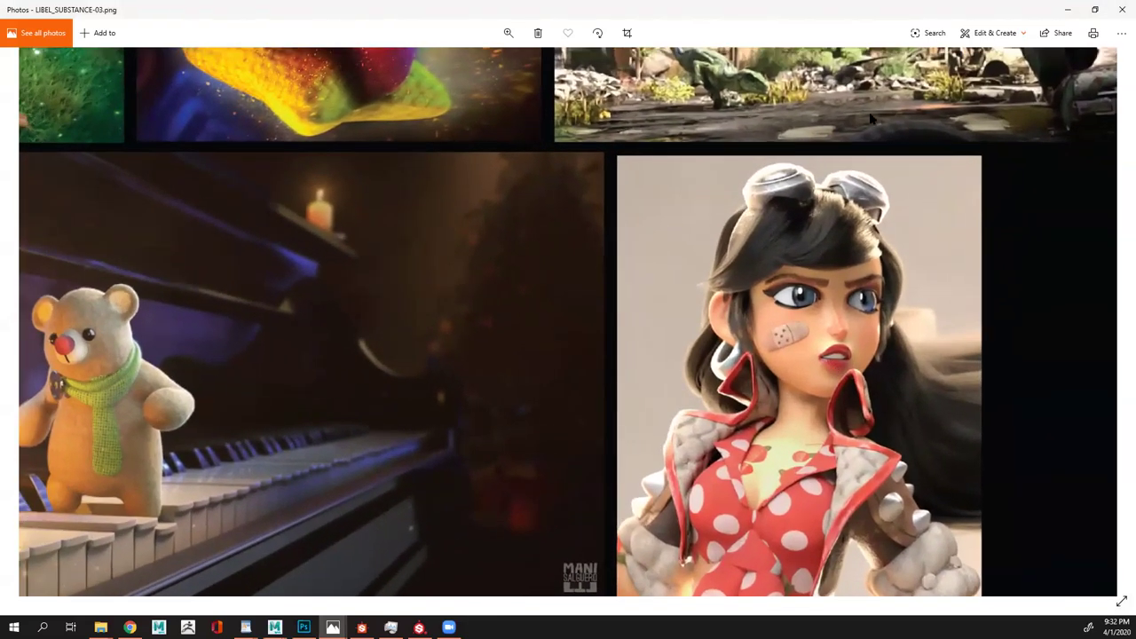
{"action": "left_click", "coordinate": [1068, 9]}
Frame the female character, show the full Material view, and inspect her from the front
{"action": "key", "text": "f"}
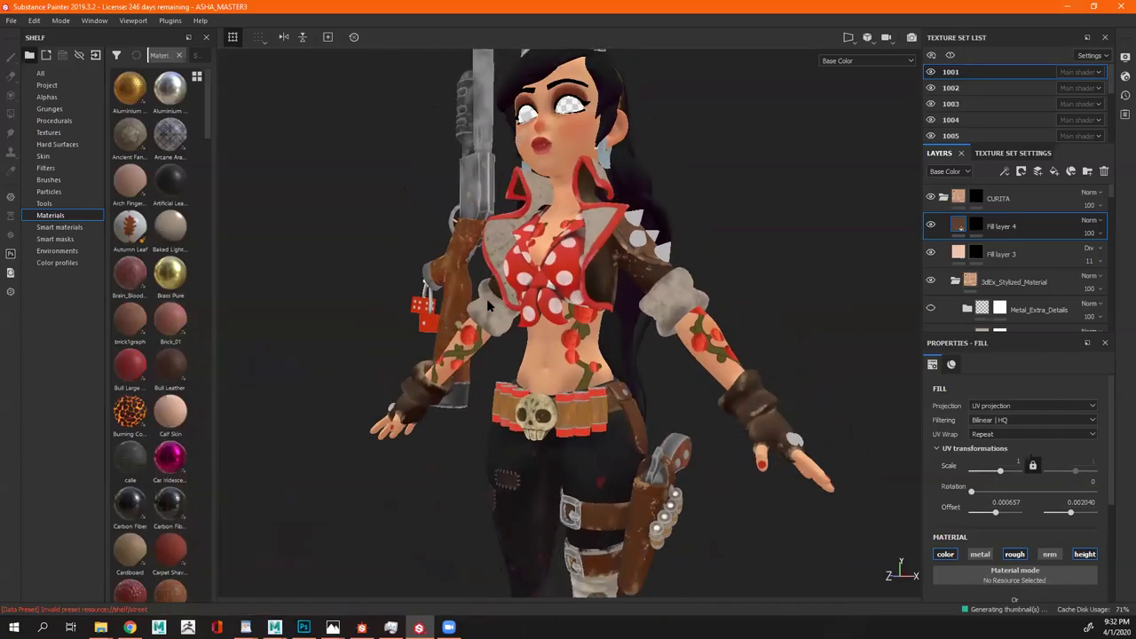
{"action": "key", "text": "m"}
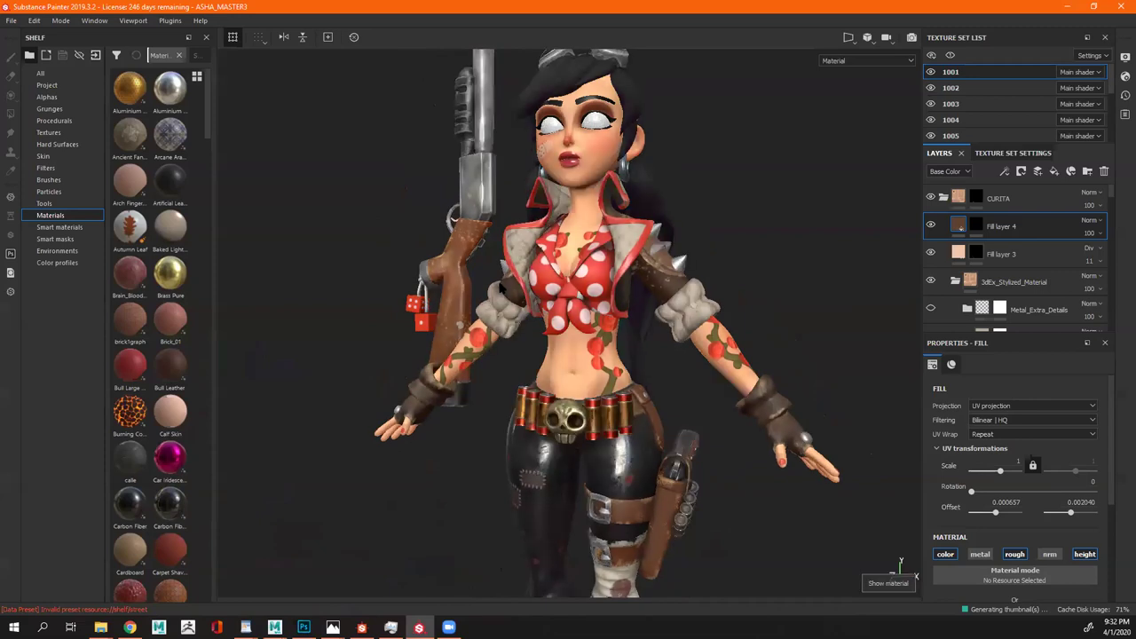
{"action": "scroll", "coordinate": [533, 302], "scroll_direction": "up", "scroll_amount": 5}
{"action": "left_click_drag", "start_coordinate": [533, 302], "coordinate": [556, 337], "text": "alt"}
{"action": "scroll", "coordinate": [556, 337], "scroll_direction": "down", "scroll_amount": 3}
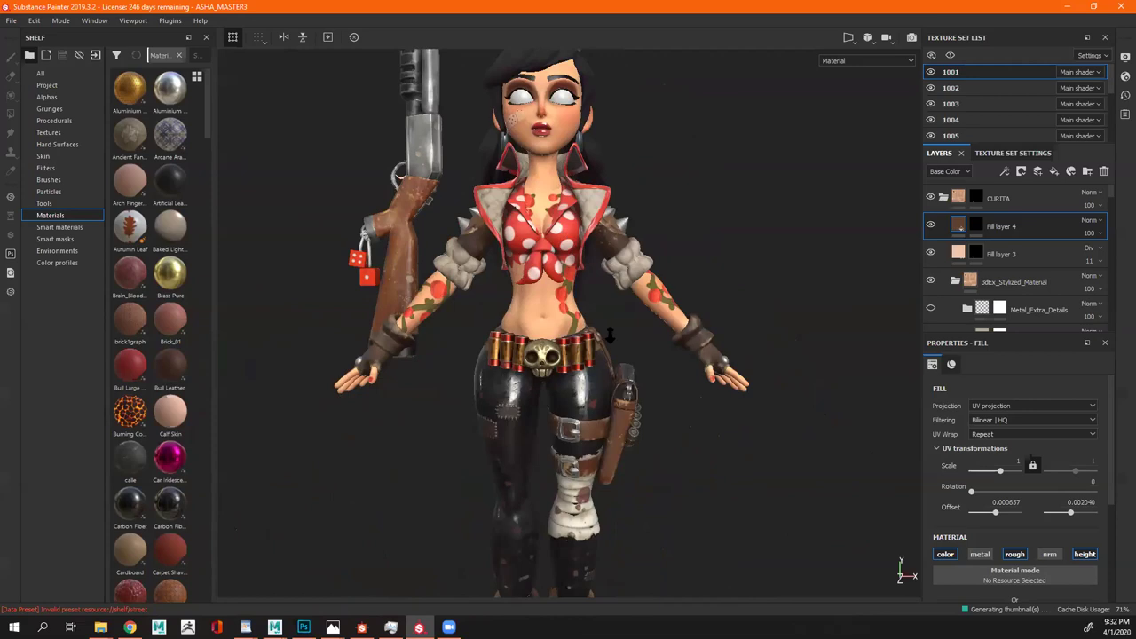
{"action": "middle_click_drag", "start_coordinate": [556, 337], "coordinate": [668, 330], "text": "alt"}
Cycle the character's display through its channels to Height, restore the Material view, and examine her outfit closely
{"action": "key", "text": "c"}
{"action": "key", "text": "c"}
{"action": "key", "text": "c"}
{"action": "key", "text": "c"}
{"action": "key", "text": "c"}
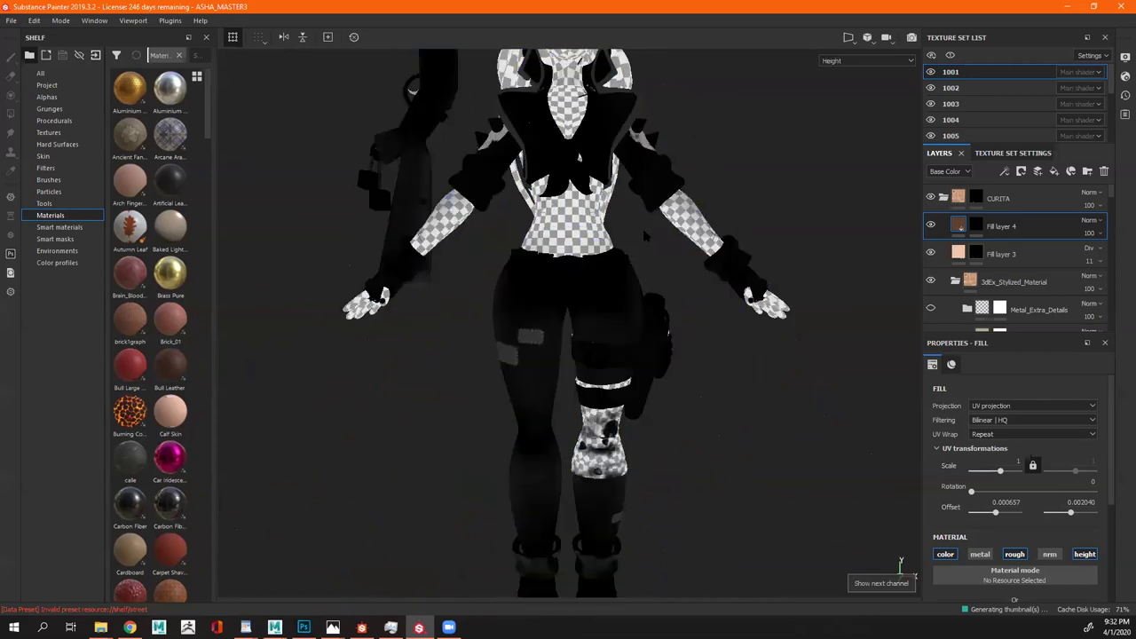
{"action": "left_click_drag", "start_coordinate": [637, 312], "coordinate": [577, 161], "text": "alt"}
{"action": "key", "text": "m"}
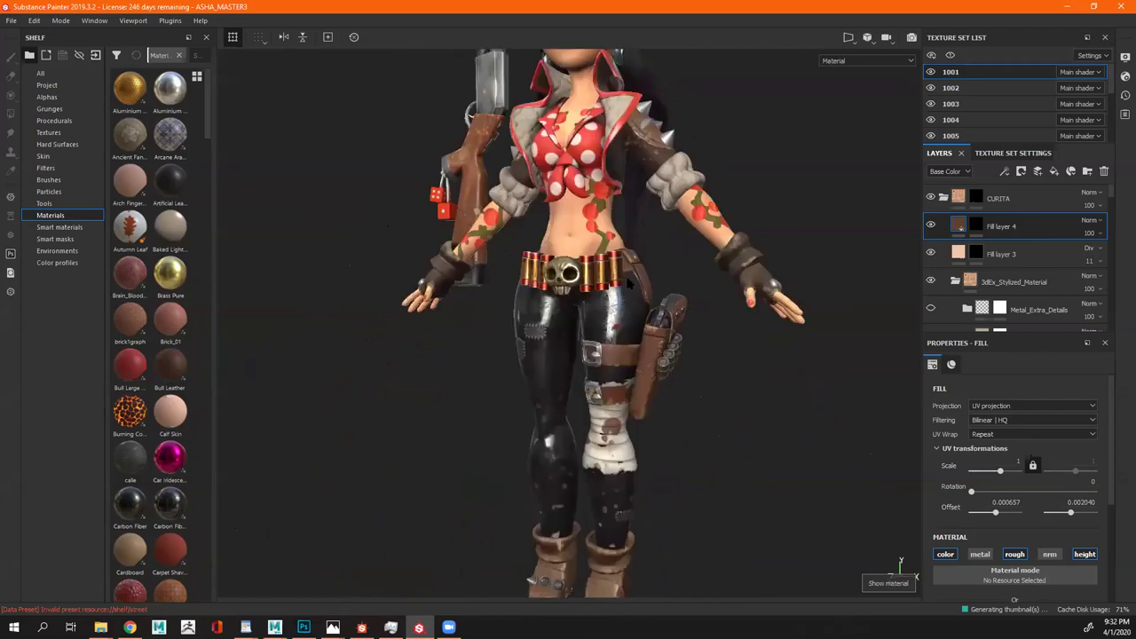
{"action": "scroll", "coordinate": [680, 372], "scroll_direction": "up", "scroll_amount": 5}
{"action": "scroll", "coordinate": [680, 372], "scroll_direction": "up", "scroll_amount": 3}
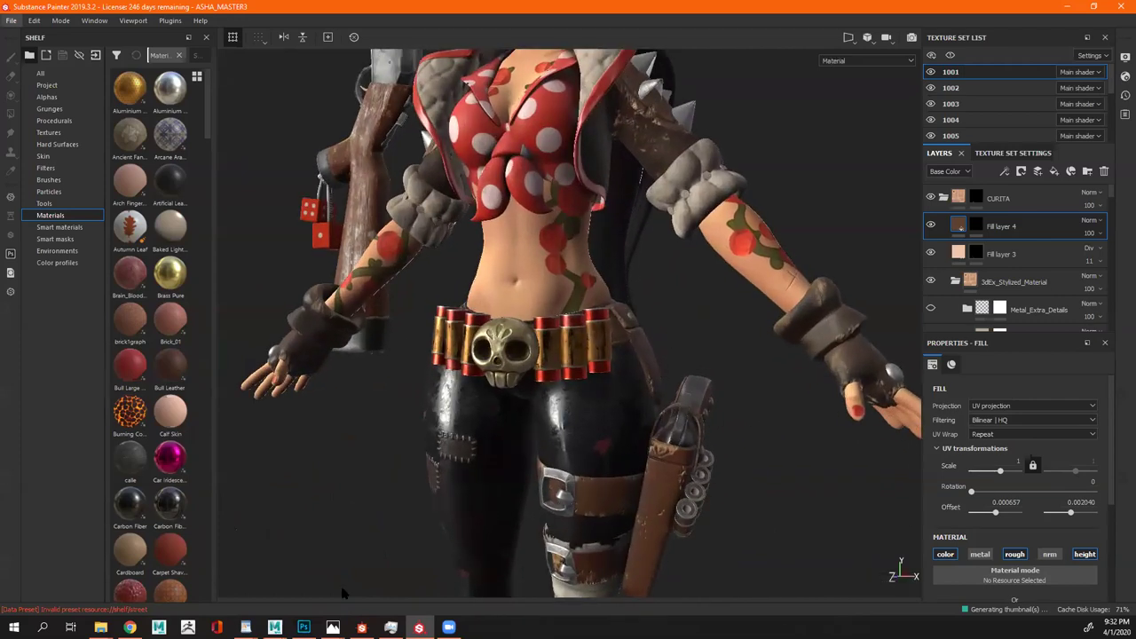
Check the robot helmet render 003.png in Photos and return to the character in Substance Painter
{"action": "mouse_move", "coordinate": [333, 628]}
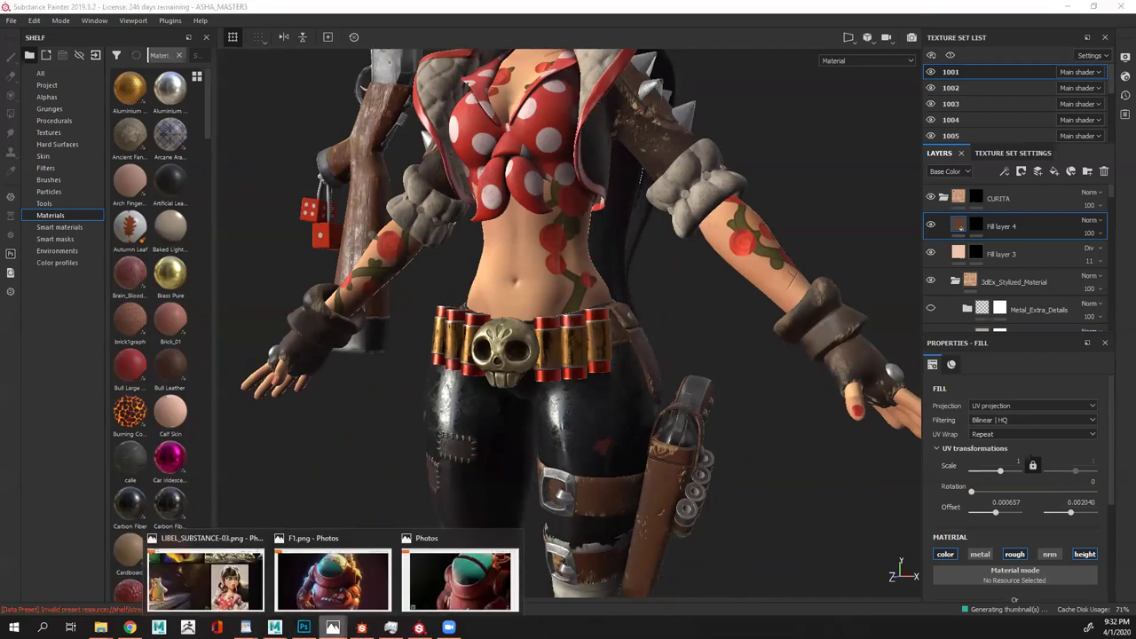
{"action": "left_click", "coordinate": [457, 577]}
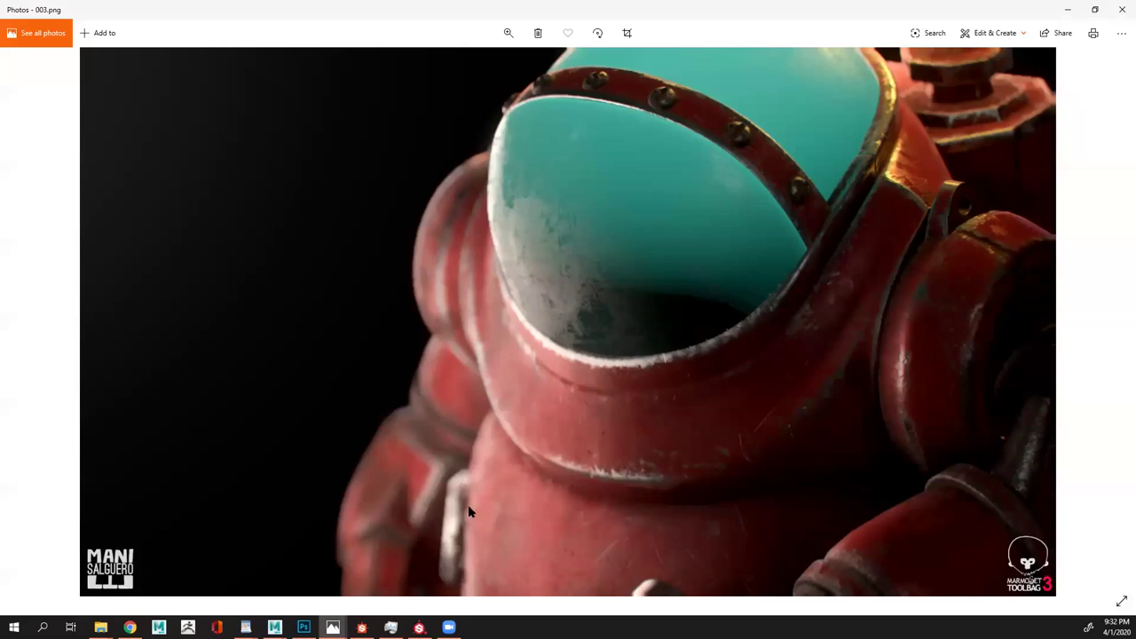
{"action": "left_click", "coordinate": [419, 627]}
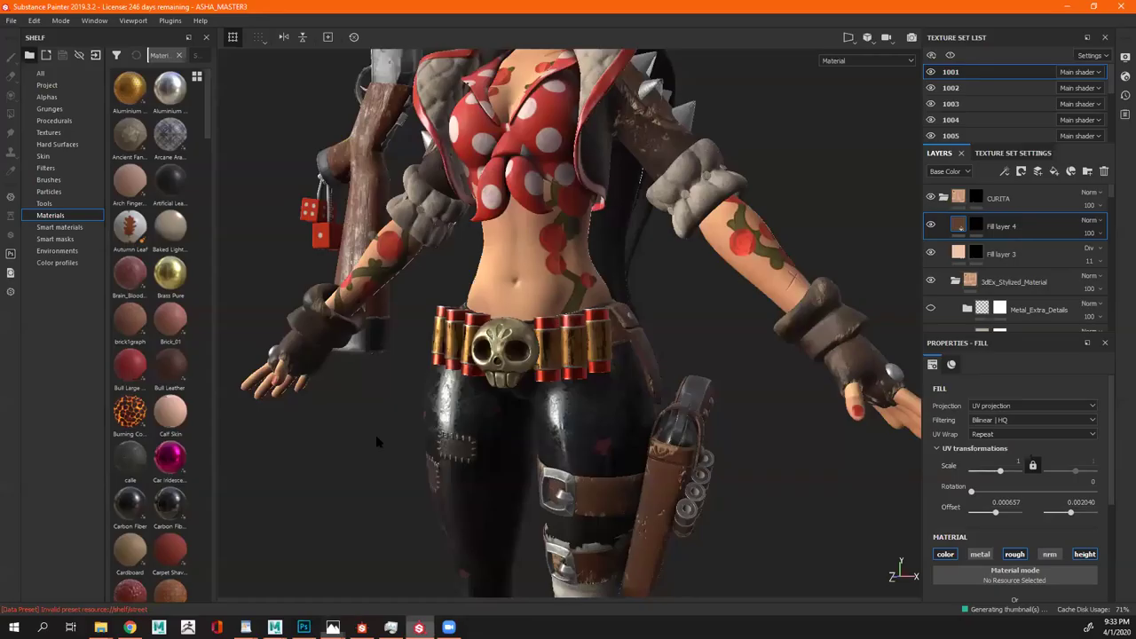
Show the 3D and 2D views side by side and inspect the character's upper body alongside her face UV texture
{"action": "scroll", "coordinate": [709, 293], "scroll_direction": "up", "scroll_amount": 3}
{"action": "key", "text": "F1"}
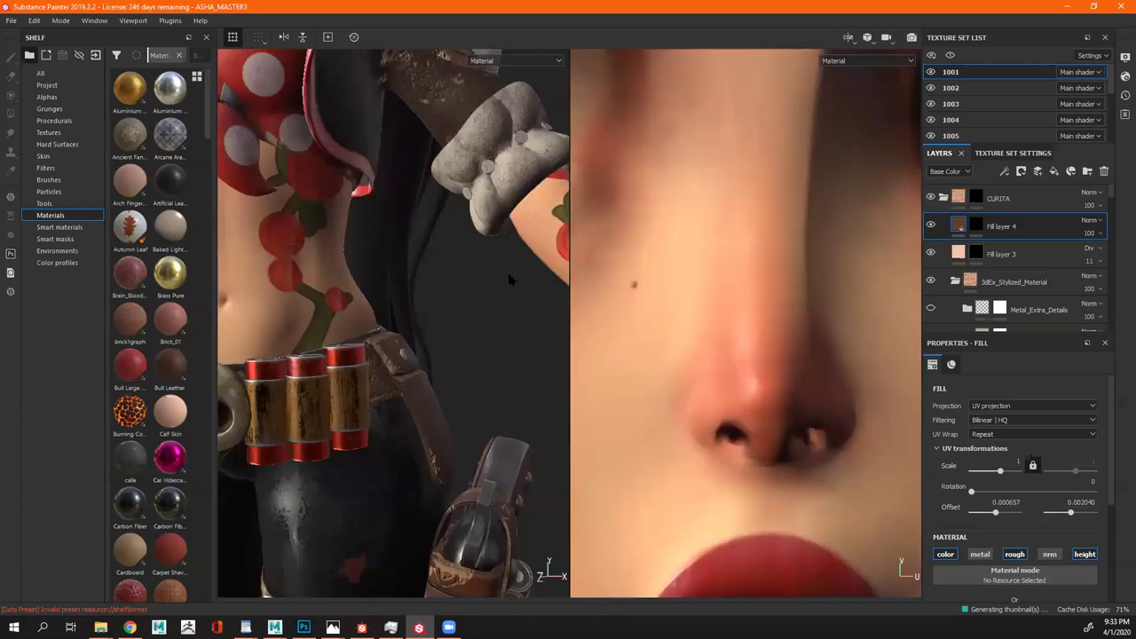
{"action": "scroll", "coordinate": [738, 302], "scroll_direction": "down", "scroll_amount": 5}
{"action": "scroll", "coordinate": [686, 329], "scroll_direction": "down", "scroll_amount": 2}
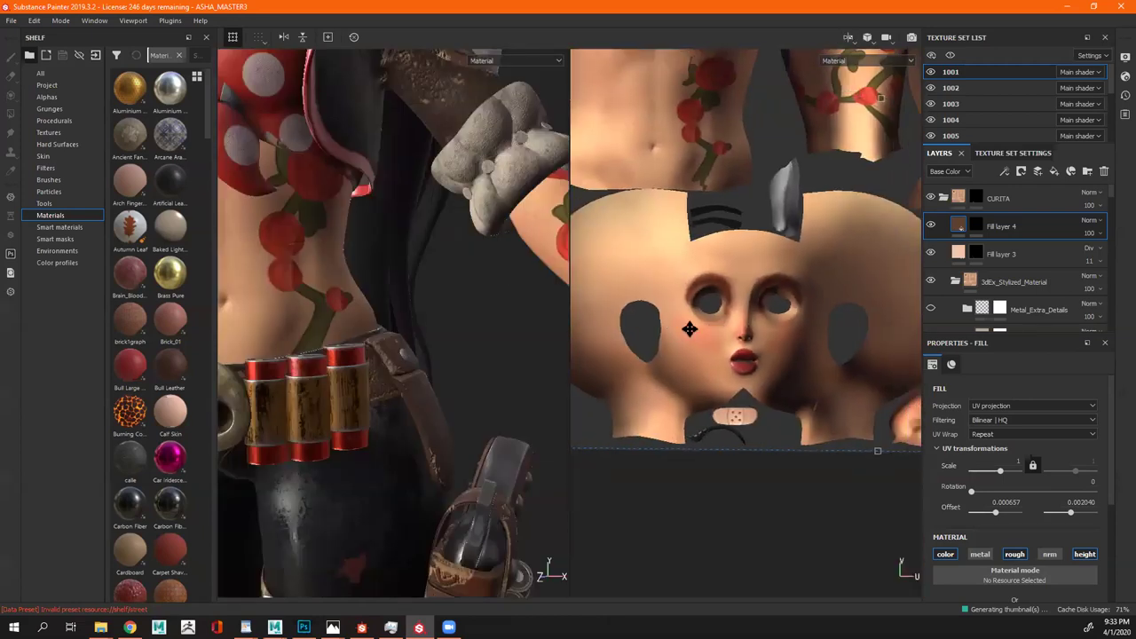
{"action": "scroll", "coordinate": [424, 342], "scroll_direction": "down", "scroll_amount": 5}
{"action": "left_click_drag", "start_coordinate": [424, 341], "coordinate": [424, 255], "text": "alt"}
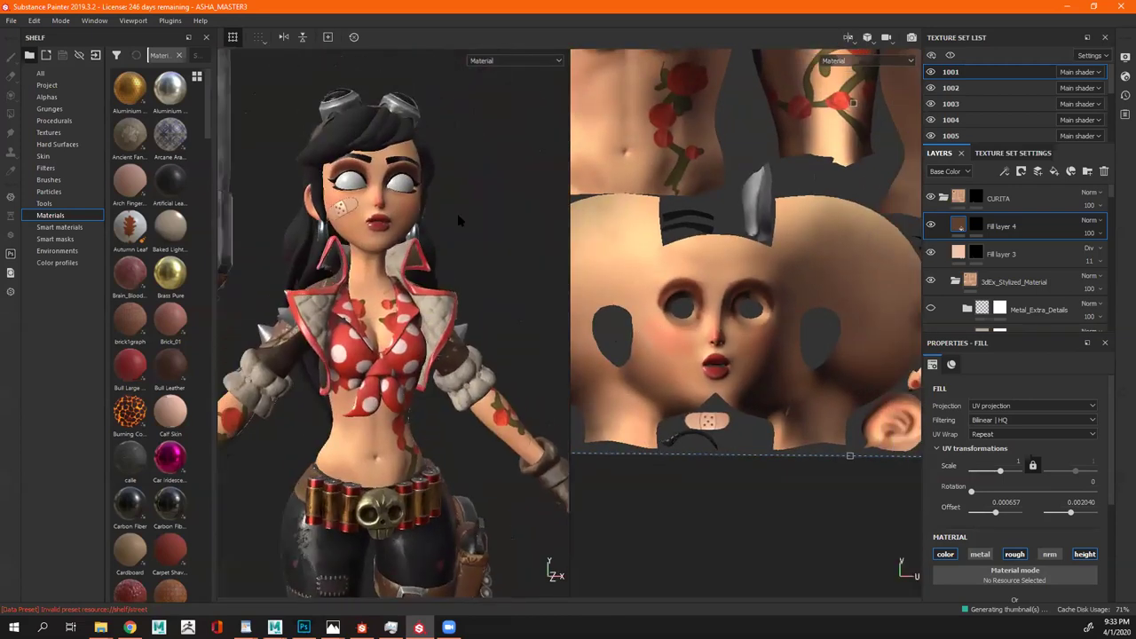
{"action": "left_click_drag", "start_coordinate": [348, 297], "coordinate": [385, 317], "text": "alt"}
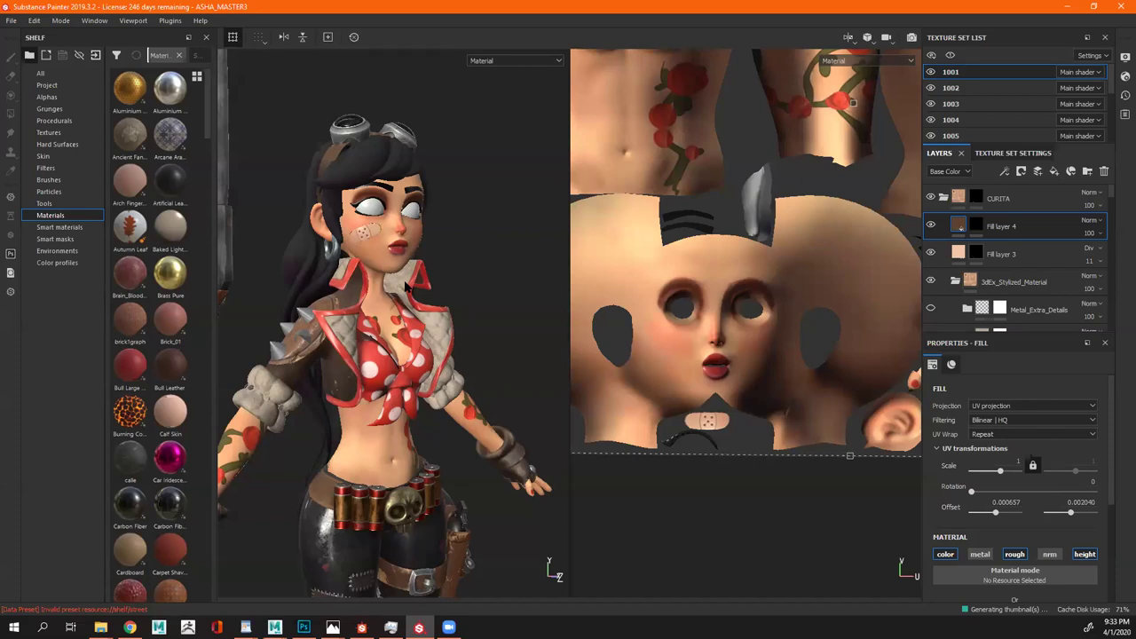
Minimize Substance Painter and browse the robot's Marmoset Toolbag renders in Photos, enlarging the hand with the teddy bear in 001.png
{"action": "left_click", "coordinate": [1067, 6]}
{"action": "scroll", "coordinate": [621, 328], "scroll_direction": "up", "scroll_amount": 2}
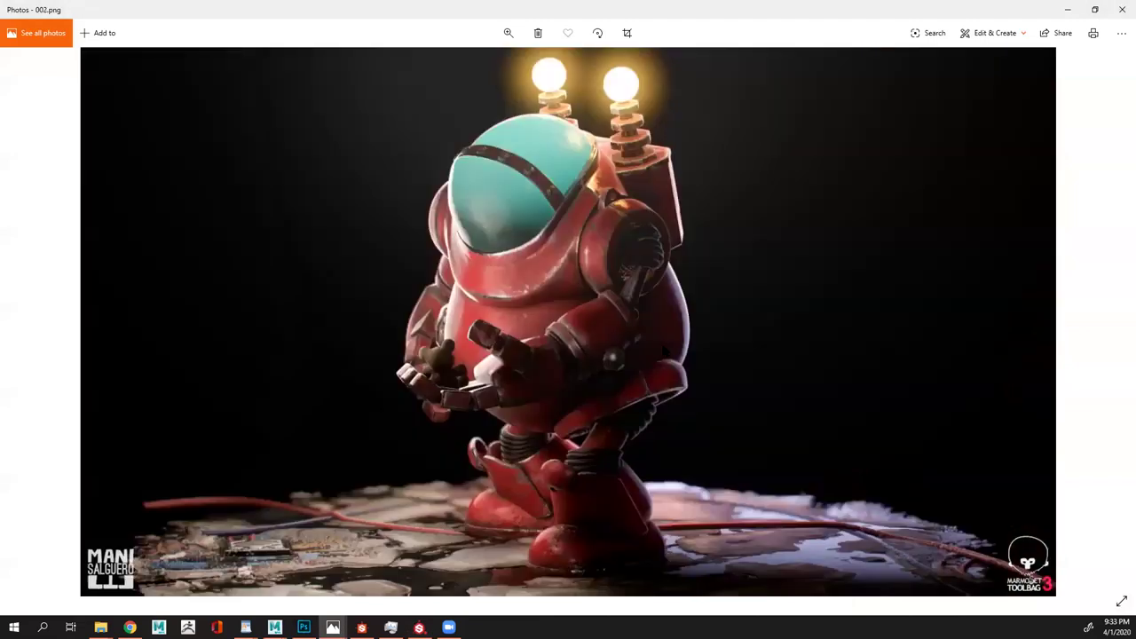
{"action": "scroll", "coordinate": [663, 351], "scroll_direction": "down", "scroll_amount": 1}
{"action": "scroll", "coordinate": [663, 350], "scroll_direction": "up", "scroll_amount": 1}
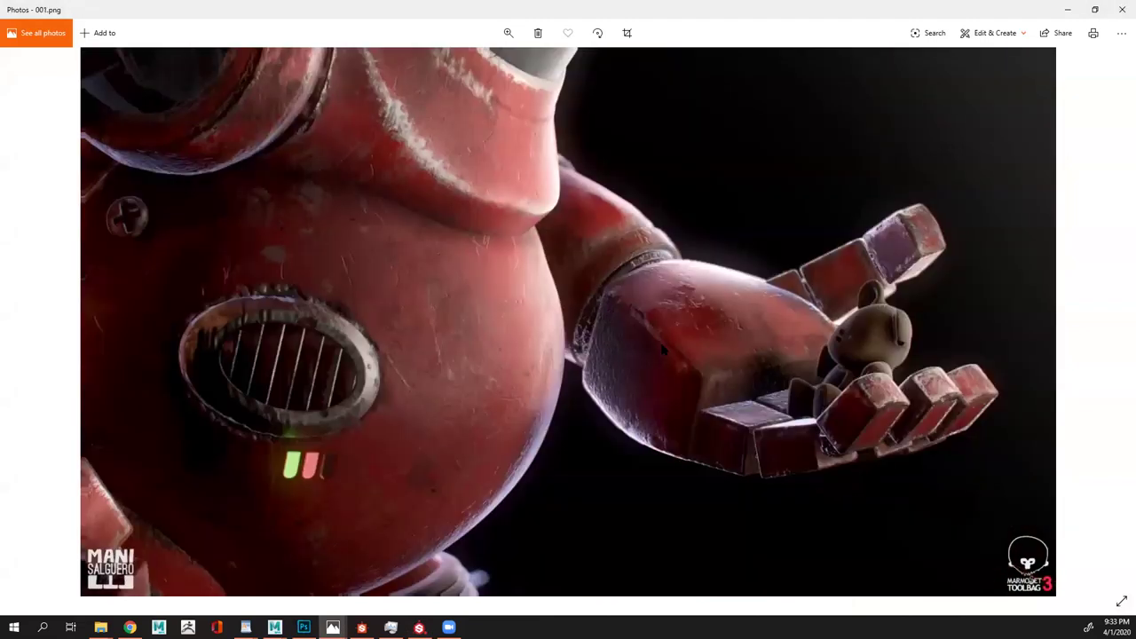
{"action": "scroll", "coordinate": [887, 350], "scroll_direction": "up", "scroll_amount": 3, "text": "ctrl"}
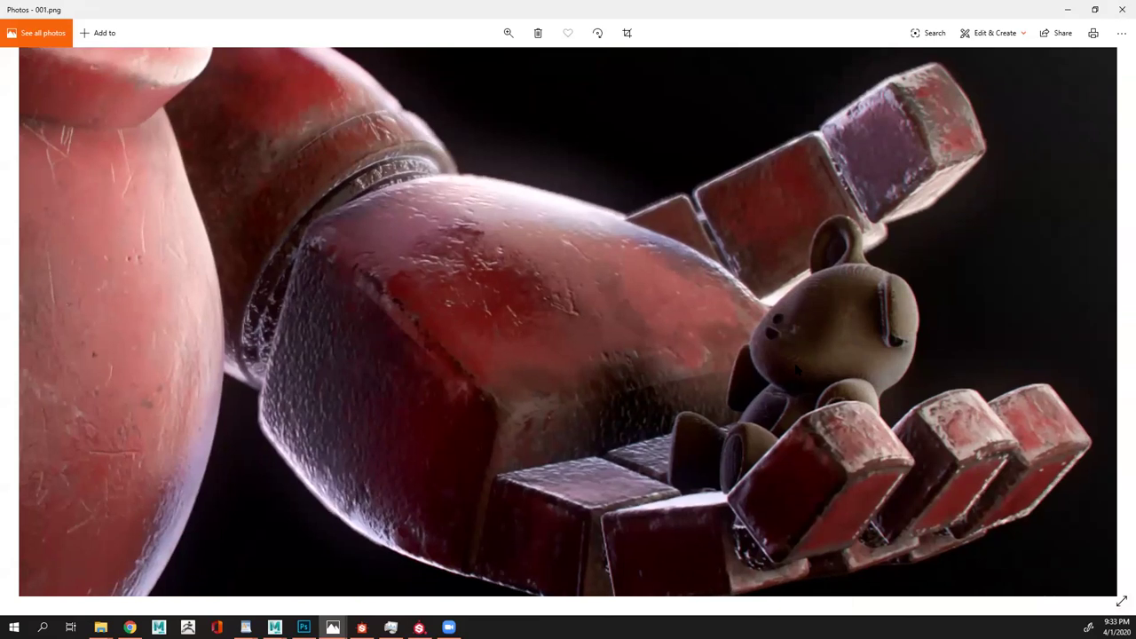
{"action": "scroll", "coordinate": [801, 369], "scroll_direction": "down", "scroll_amount": 3, "text": "ctrl"}
{"action": "scroll", "coordinate": [800, 369], "scroll_direction": "down", "scroll_amount": 1}
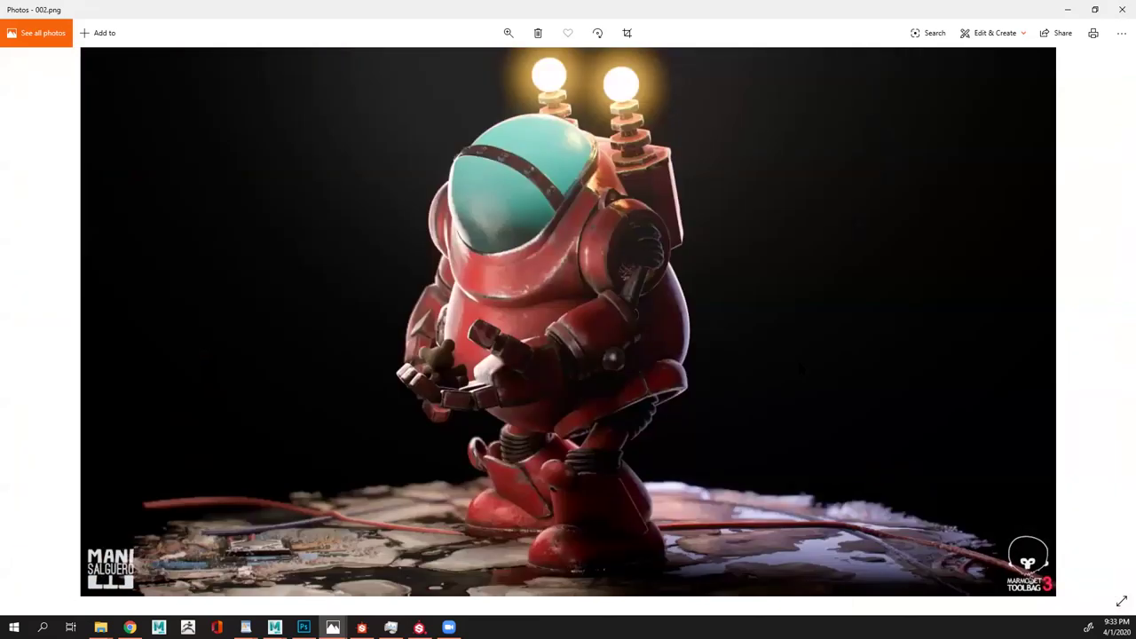
{"action": "scroll", "coordinate": [800, 369], "scroll_direction": "down", "scroll_amount": 4}
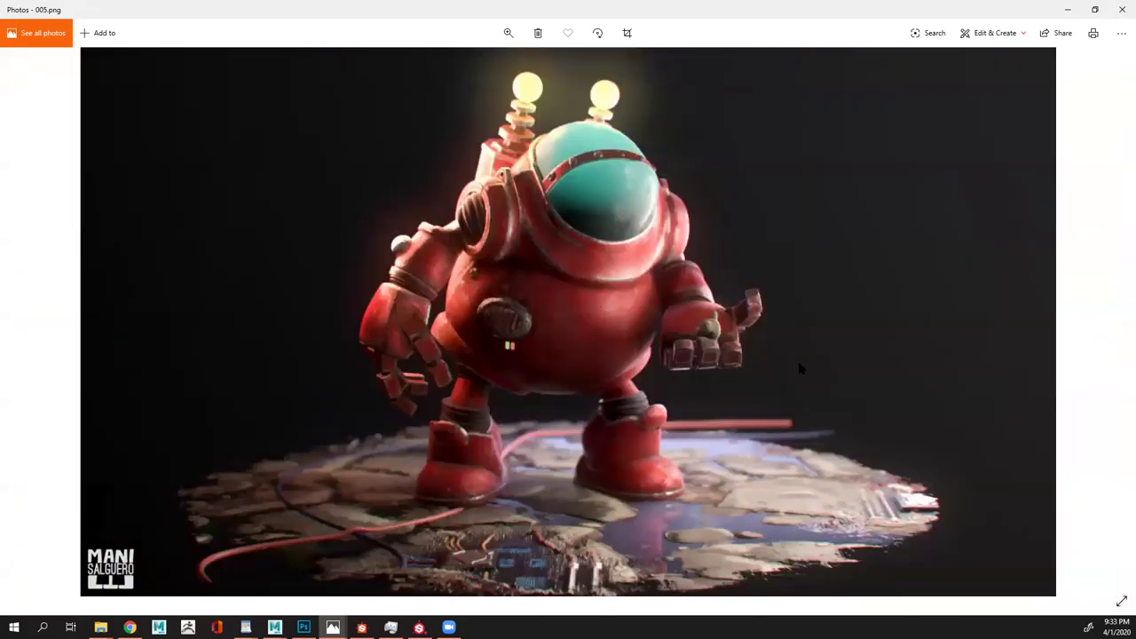
{"action": "scroll", "coordinate": [801, 371], "scroll_direction": "down", "scroll_amount": 1}
{"action": "scroll", "coordinate": [801, 371], "scroll_direction": "up", "scroll_amount": 1}
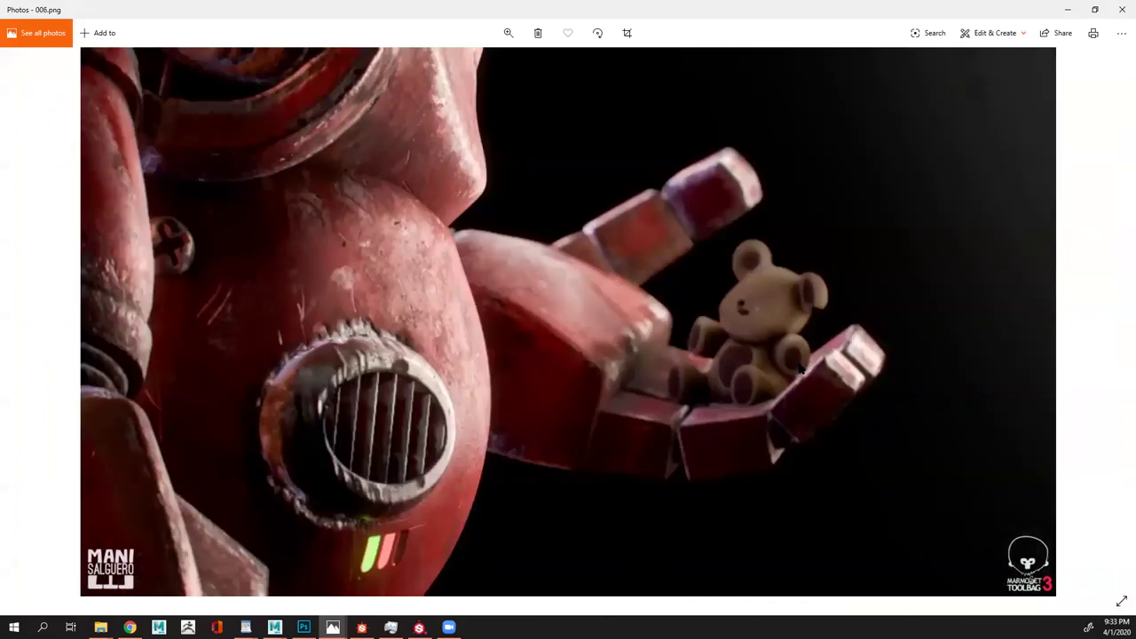
{"action": "scroll", "coordinate": [801, 371], "scroll_direction": "down", "scroll_amount": 1}
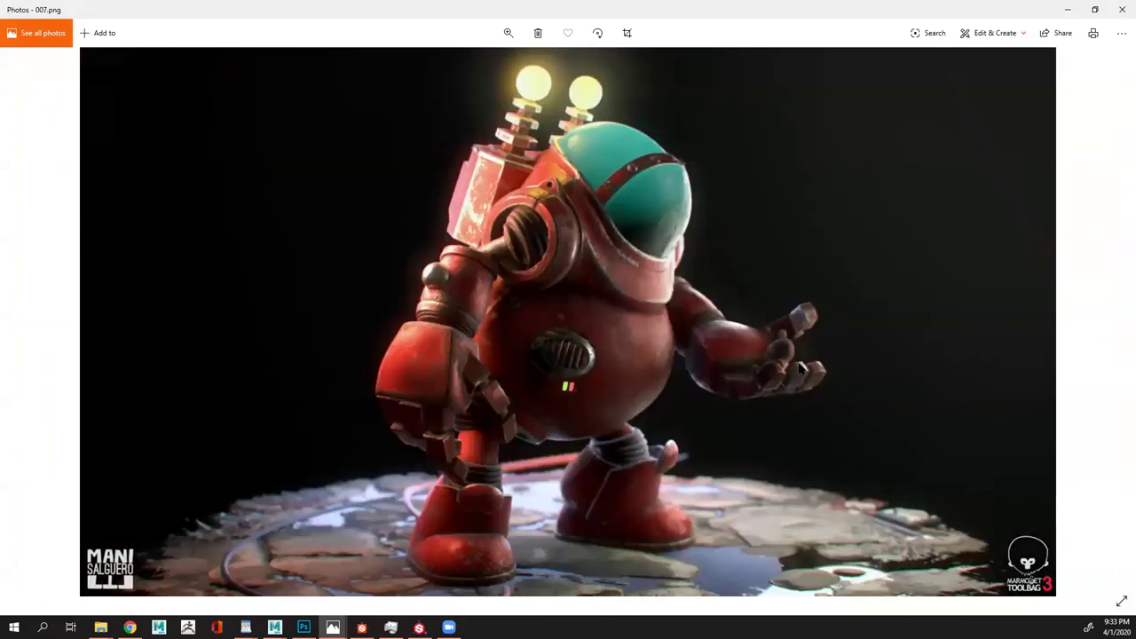
{"action": "scroll", "coordinate": [800, 369], "scroll_direction": "up", "scroll_amount": 1}
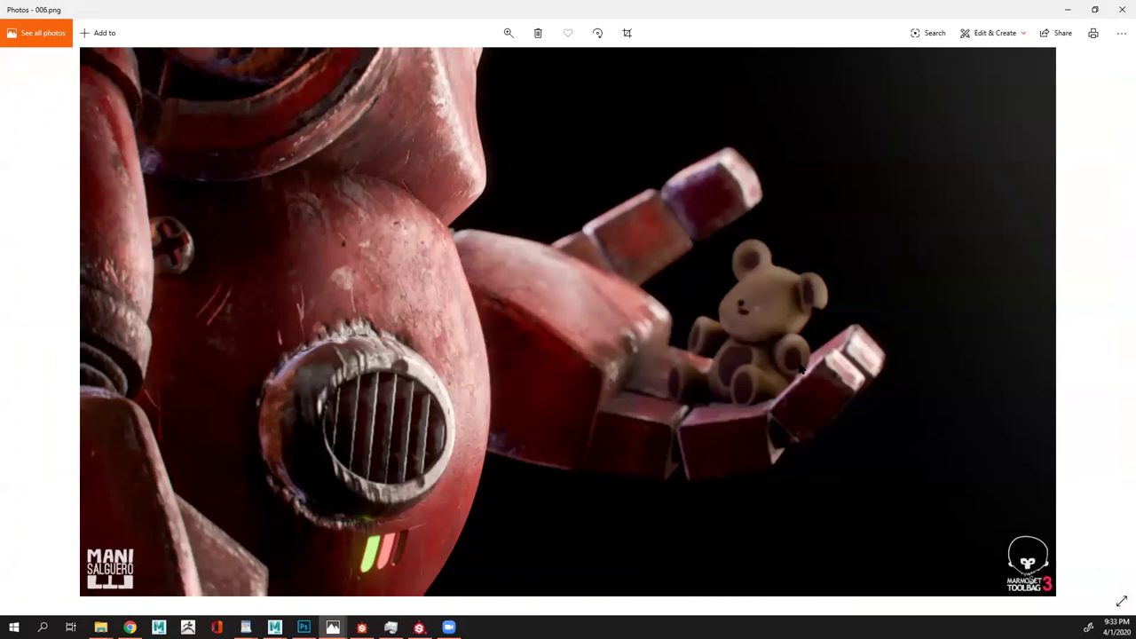